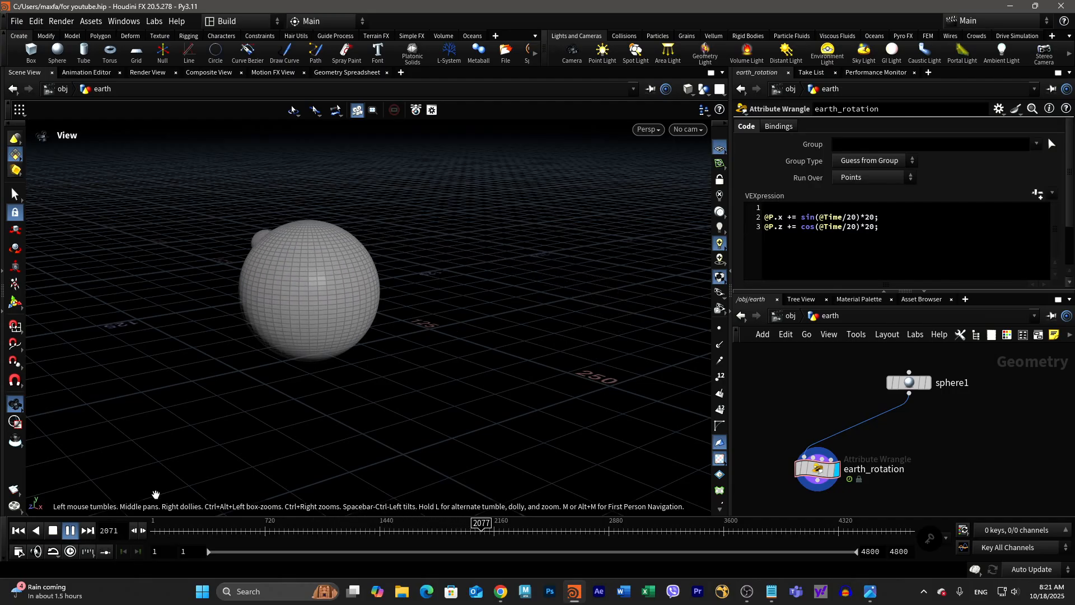
- Stop the playback and insert a UV Quick Shade node between sphere1 and earth_rotation in the earth network
left_click(53, 530)
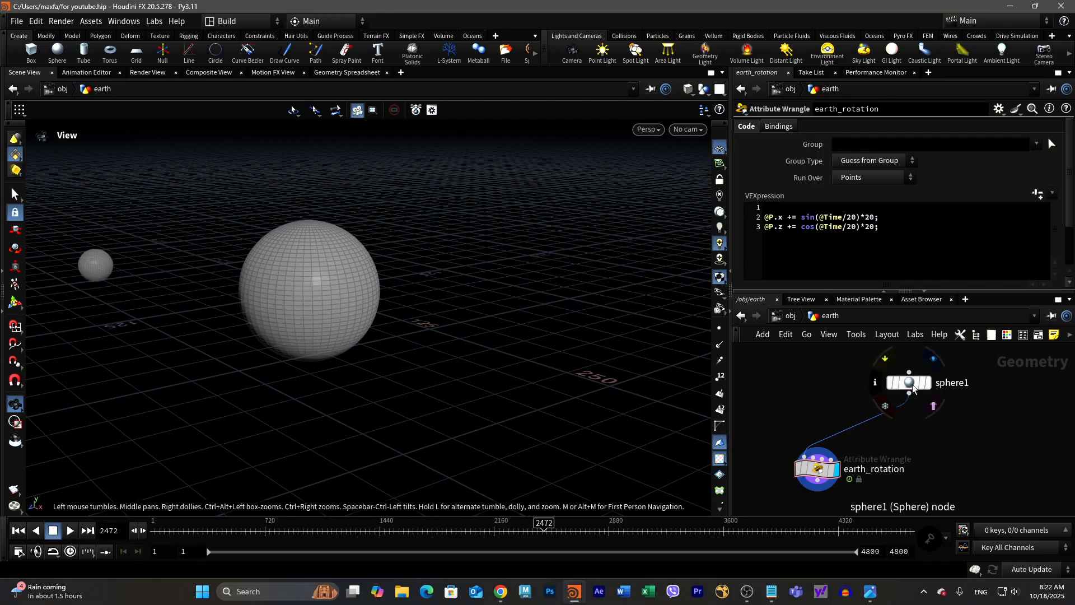
left_click_drag(906, 384, 910, 377)
key("Tab")
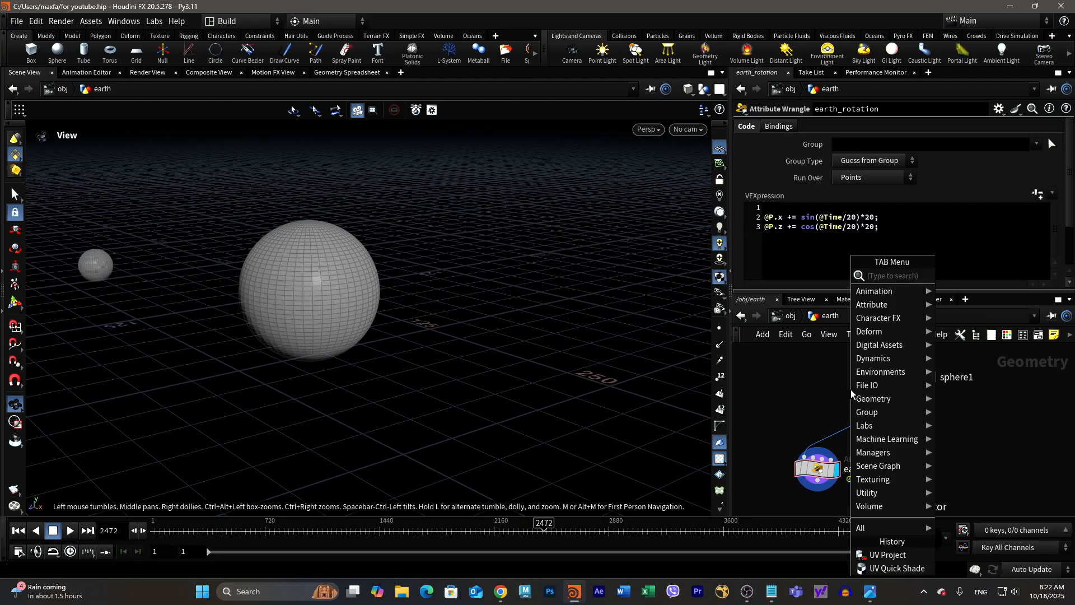
mouse_move(851, 389)
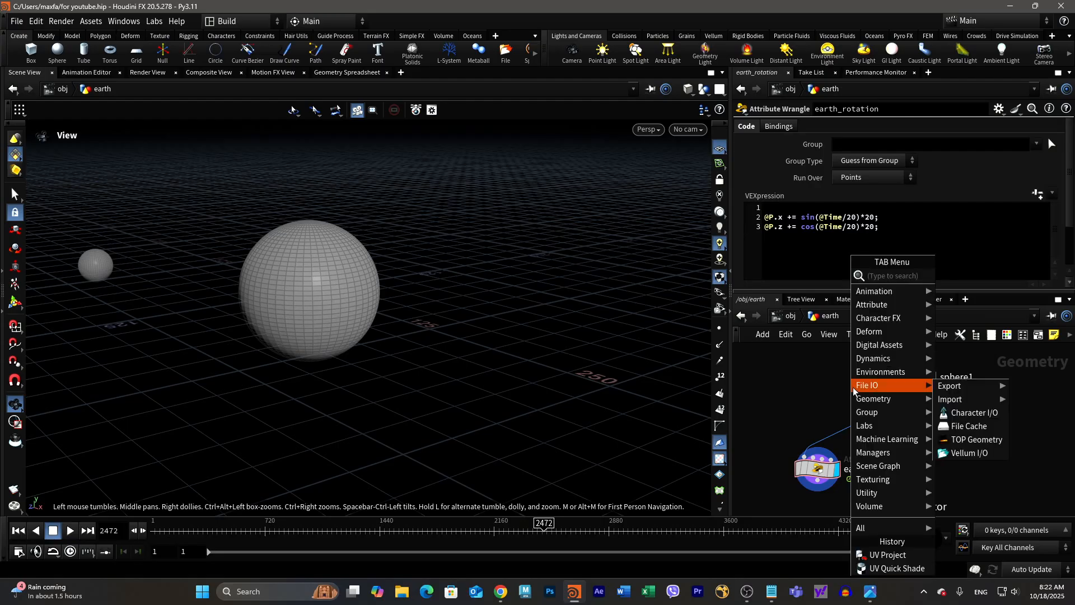
type("qu")
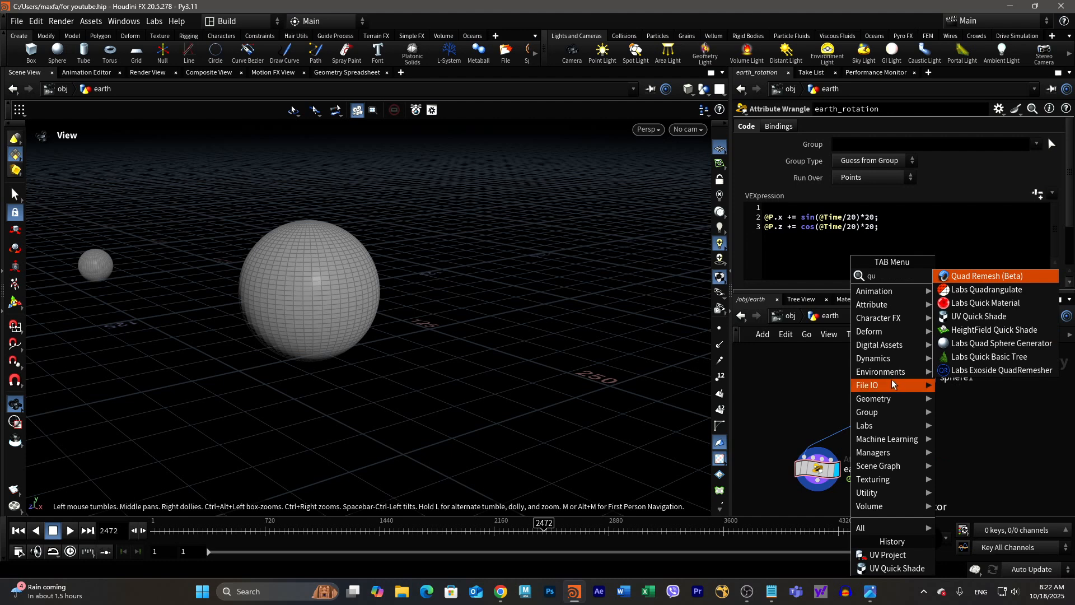
left_click(973, 317)
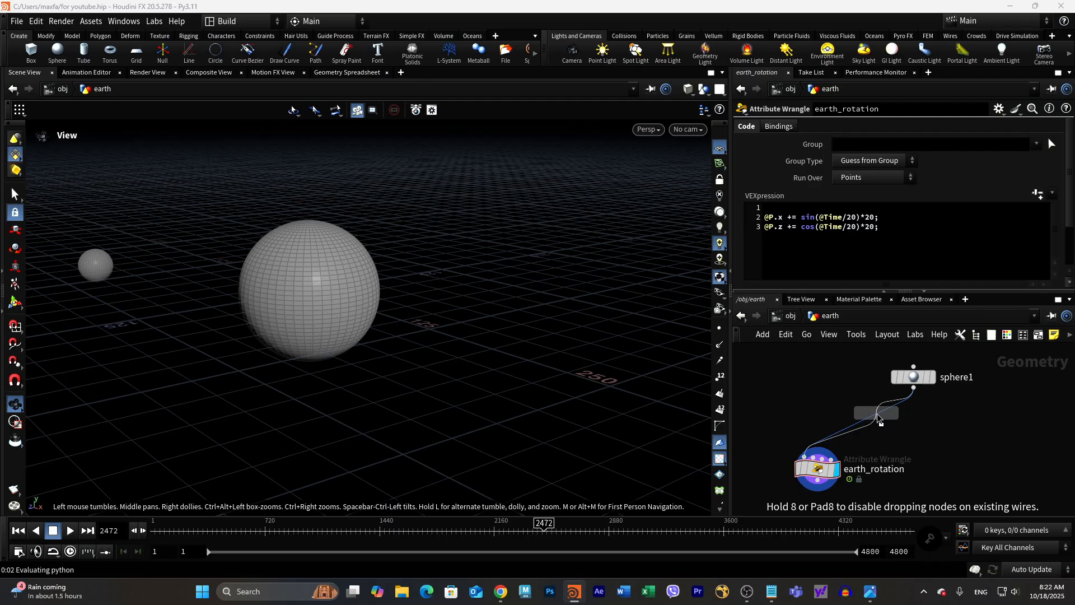
left_click(878, 419)
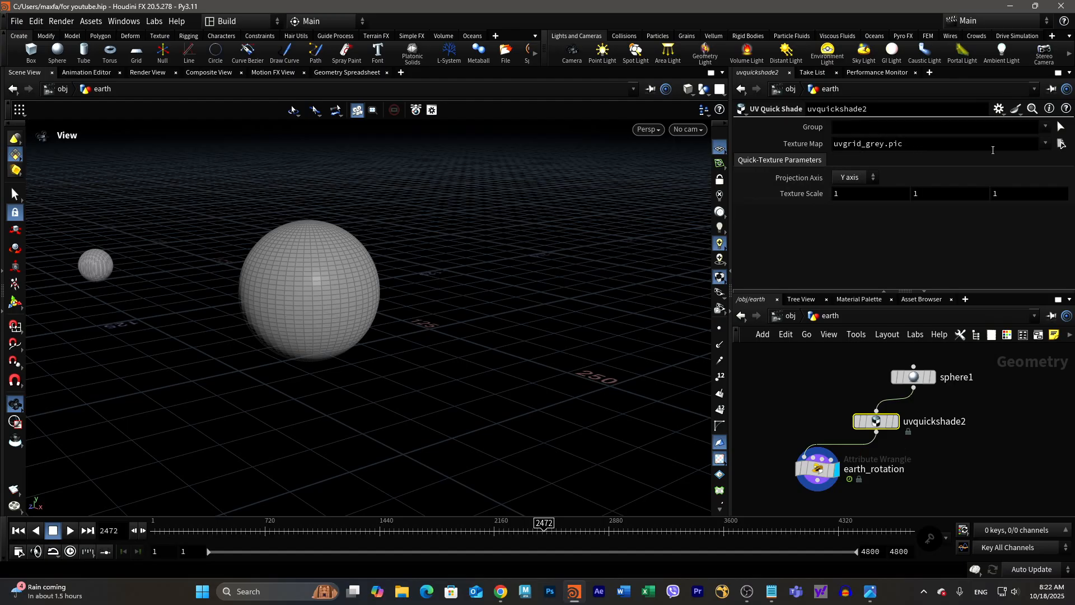
- Load the desktop image earth houdini.jpg as the texture map of the earth's UV Quick Shade node
middle_click_drag(218, 366, 516, 387)
right_click_drag(259, 357, 578, 360)
middle_click_drag(373, 284, 521, 396)
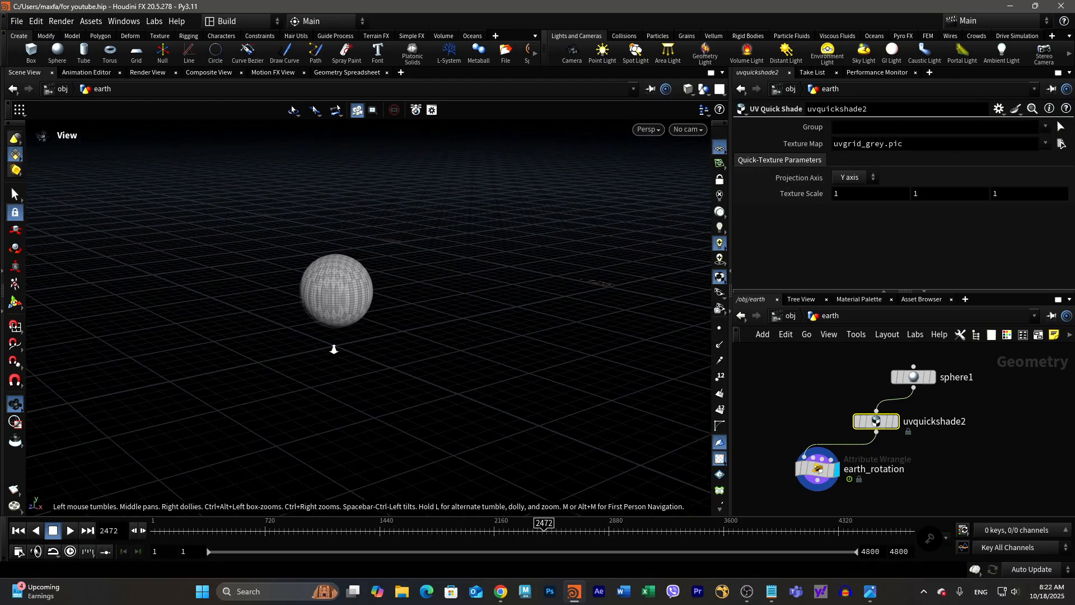
right_click_drag(334, 348, 358, 335)
middle_click_drag(359, 335, 432, 369)
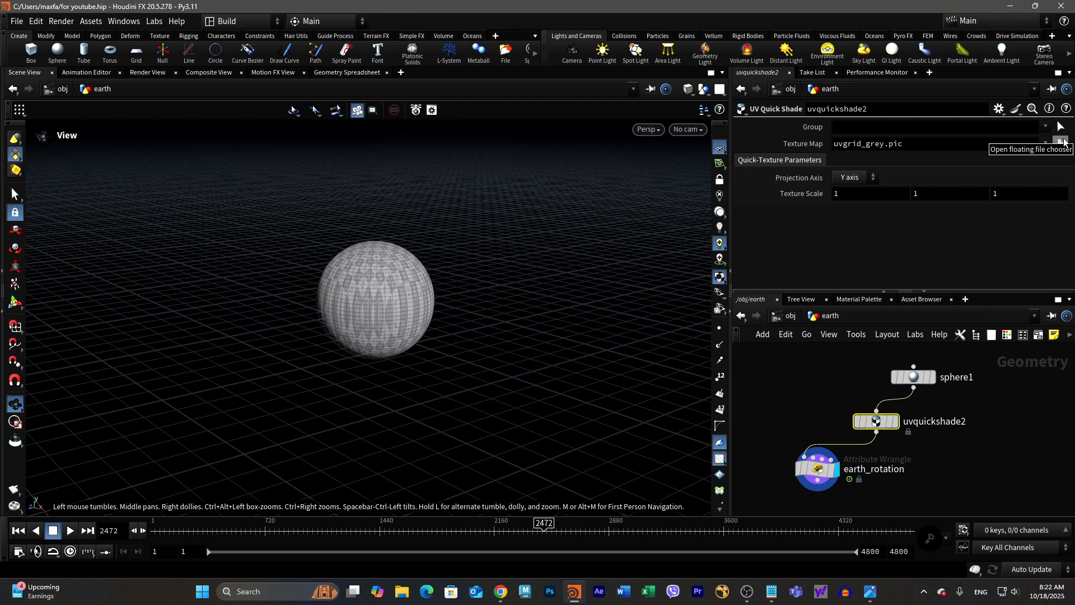
left_click(1064, 143)
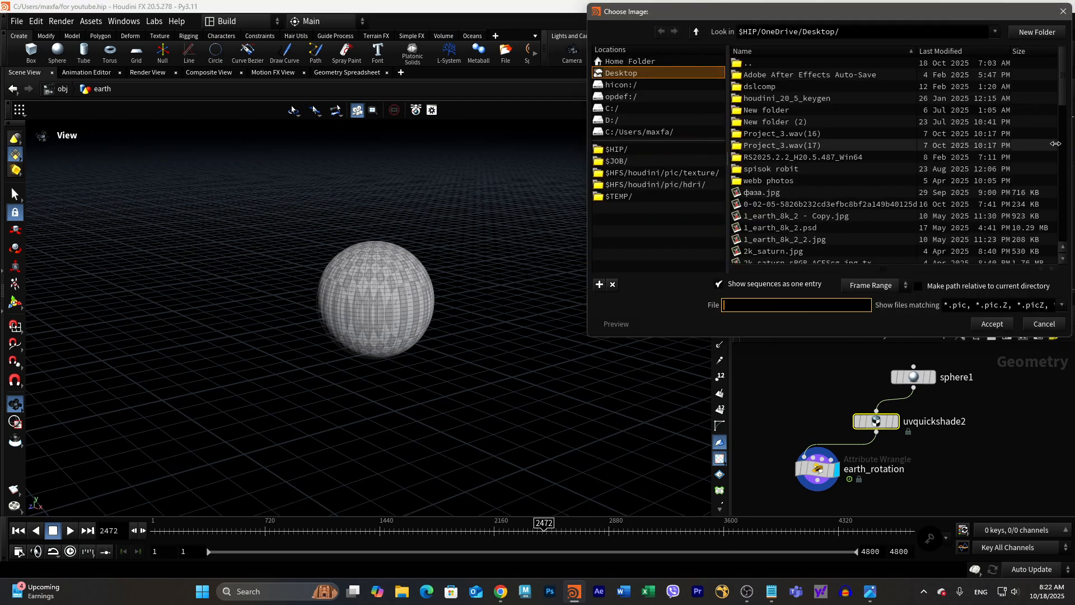
scroll(883, 167, "down", 1)
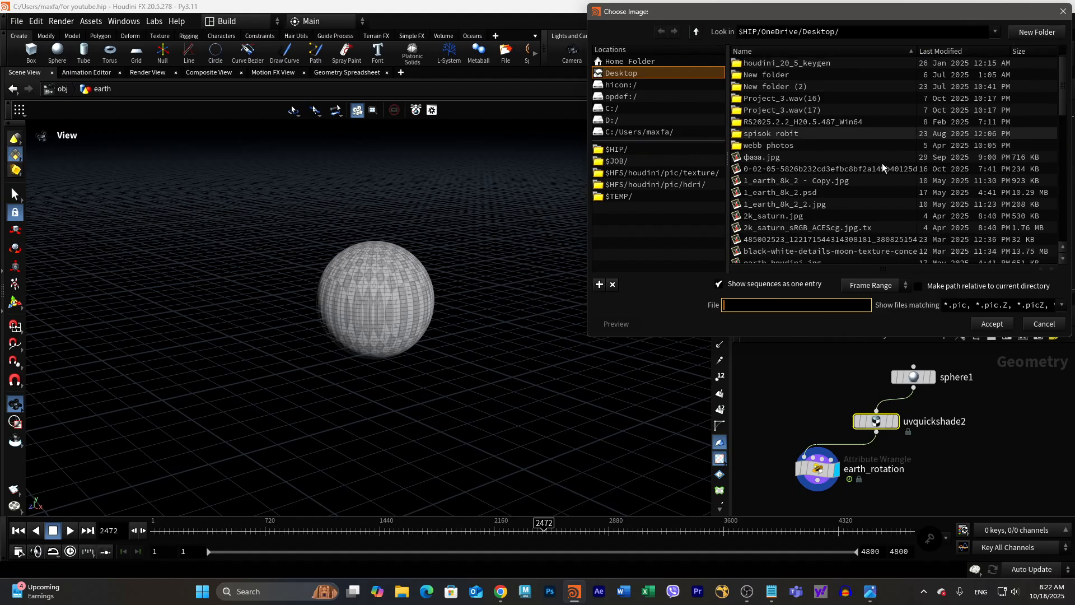
scroll(882, 167, "down", 2)
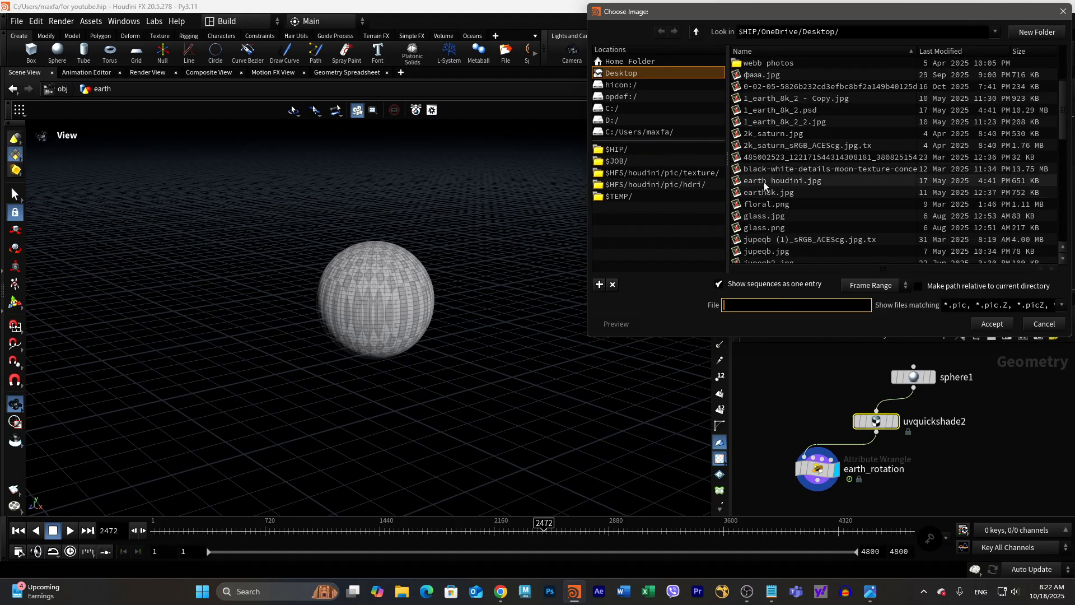
left_click(794, 185)
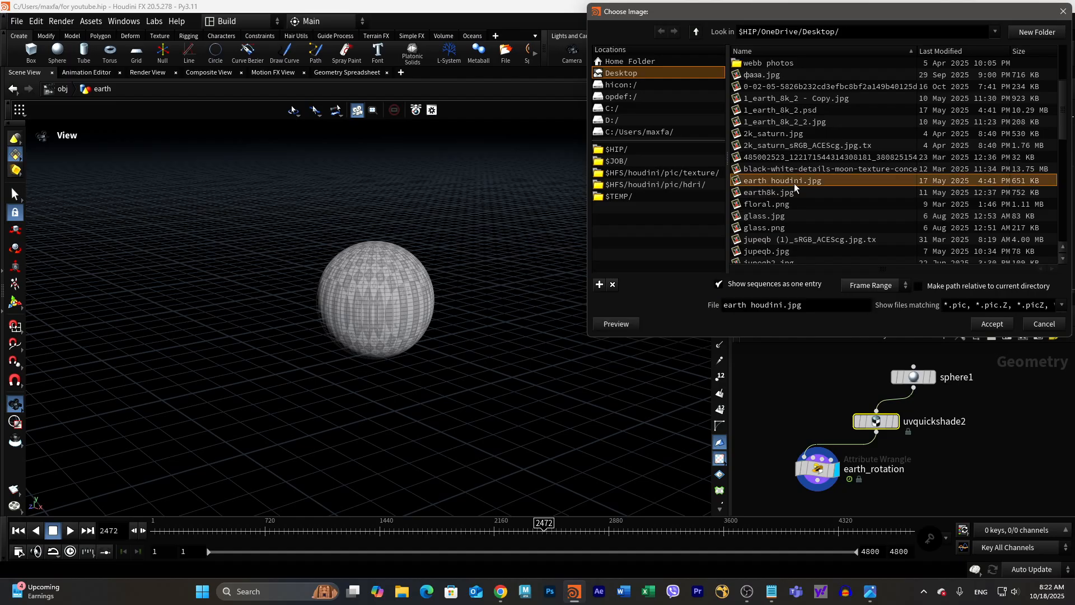
left_click(992, 323)
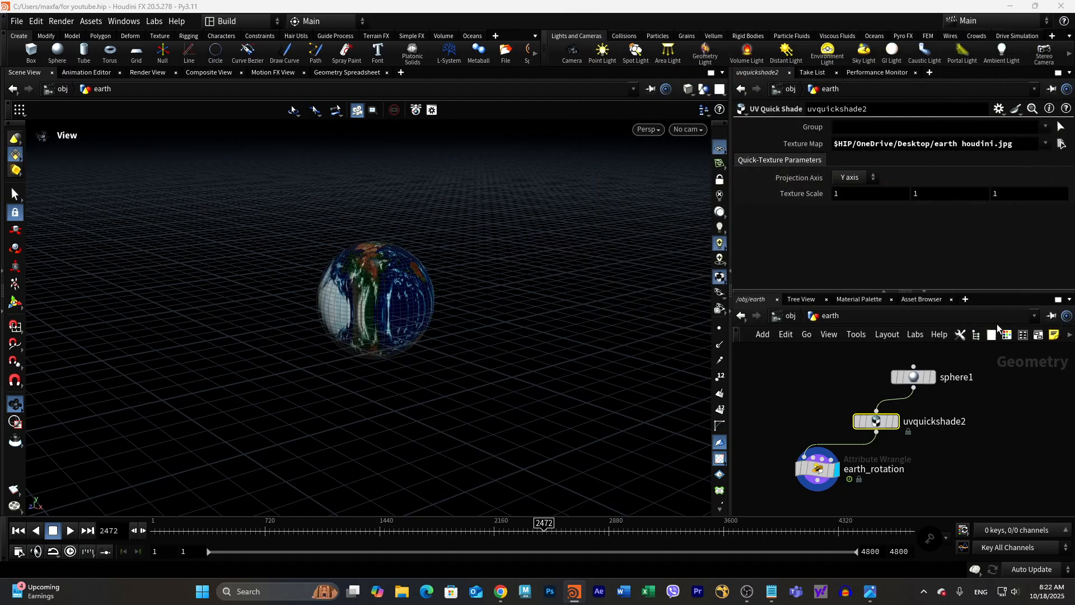
- Check the flat Earth image in the photo viewer, and inspect in Houdini how the texture wraps around the sphere
left_click(880, 594)
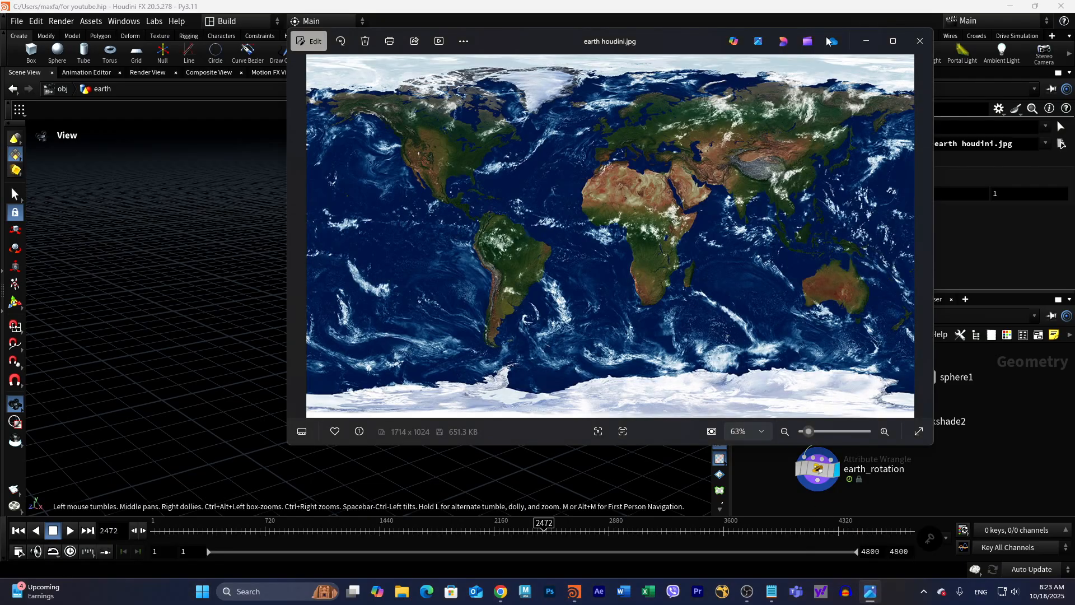
left_click(868, 42)
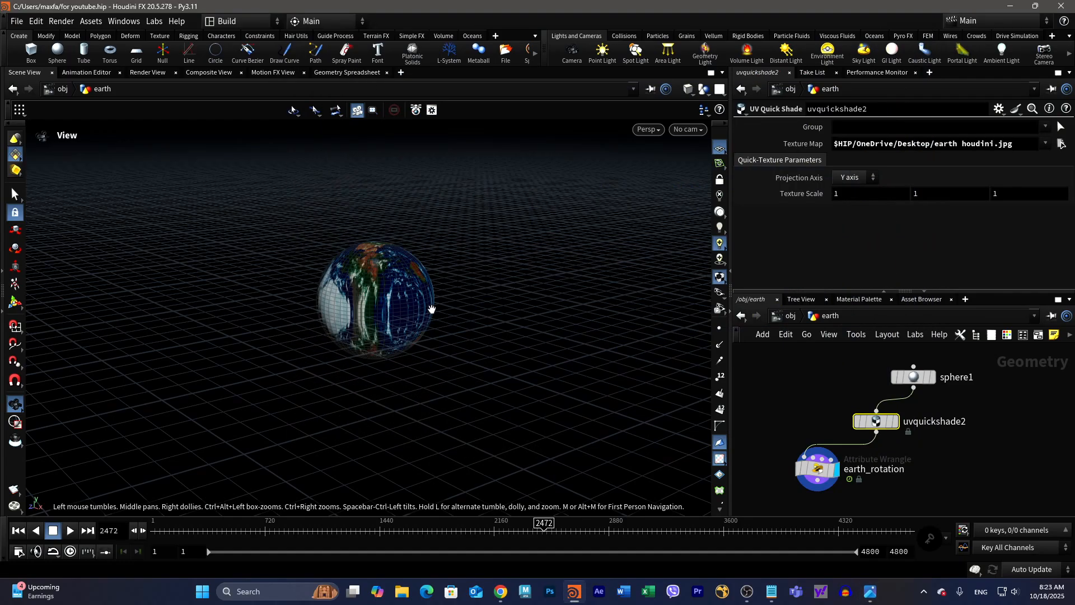
left_click_drag(378, 337, 457, 380)
middle_click_drag(370, 378, 475, 432)
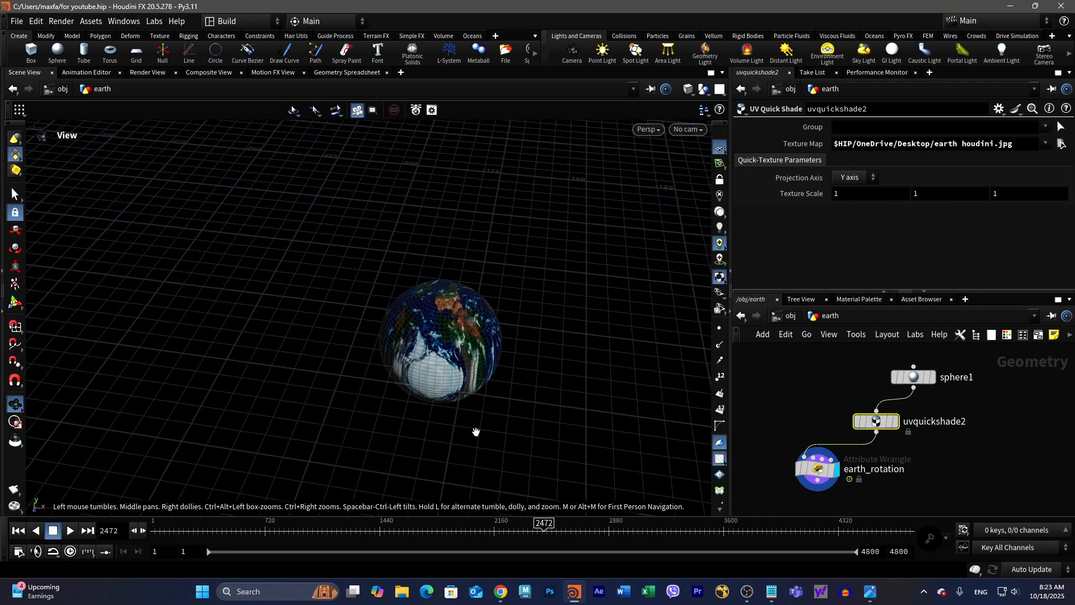
right_click_drag(475, 432, 622, 395)
left_click_drag(533, 397, 494, 375)
- Move sphere1 aside and insert a UV Project node between it and the UV Quick Shade node
left_click_drag(914, 377, 978, 372)
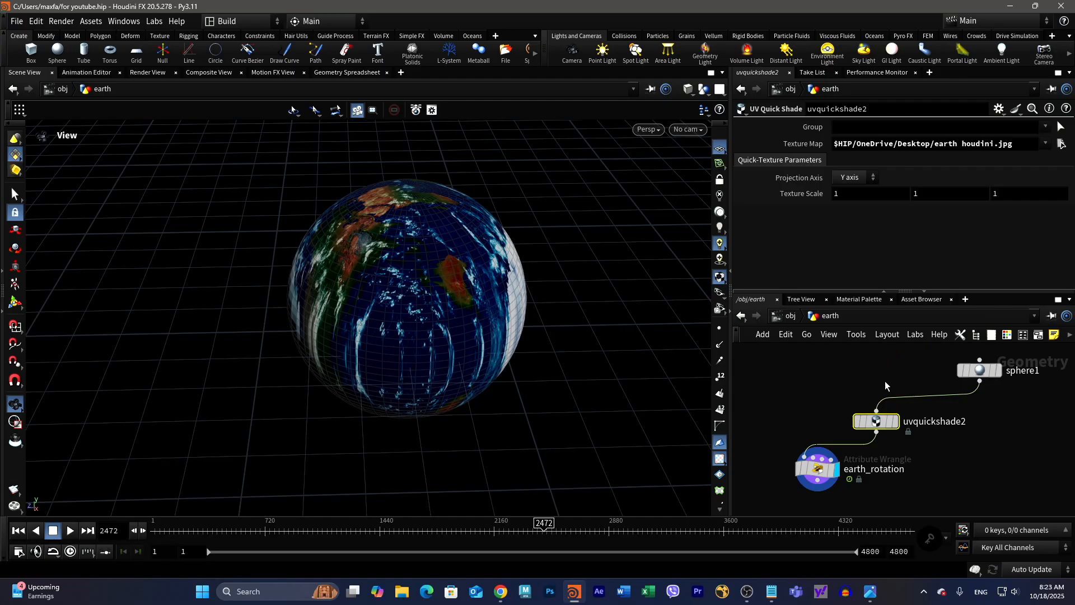
key("Tab")
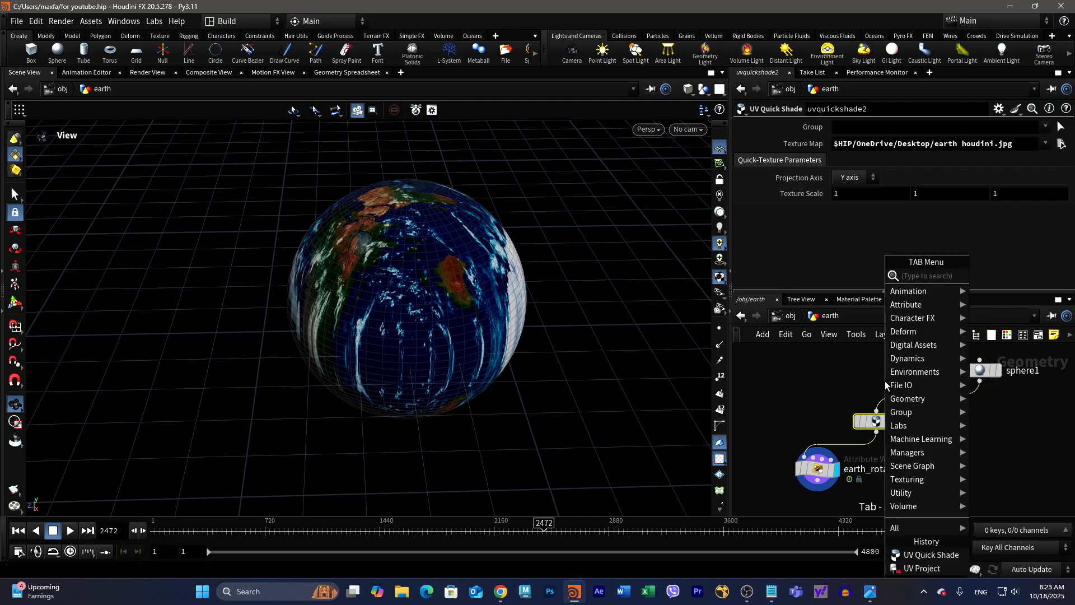
type("uv")
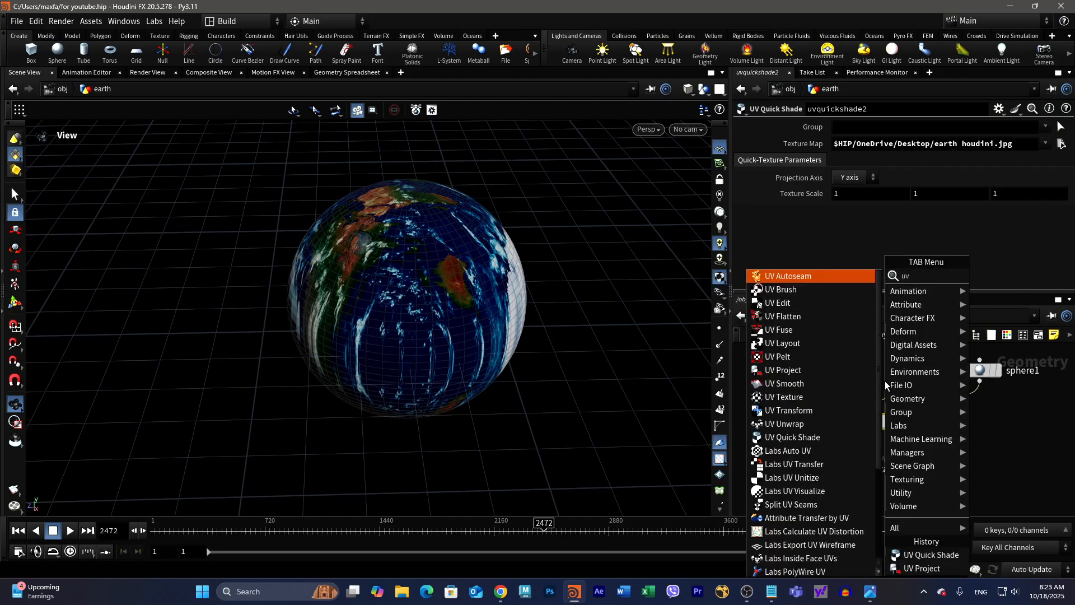
left_click(793, 370)
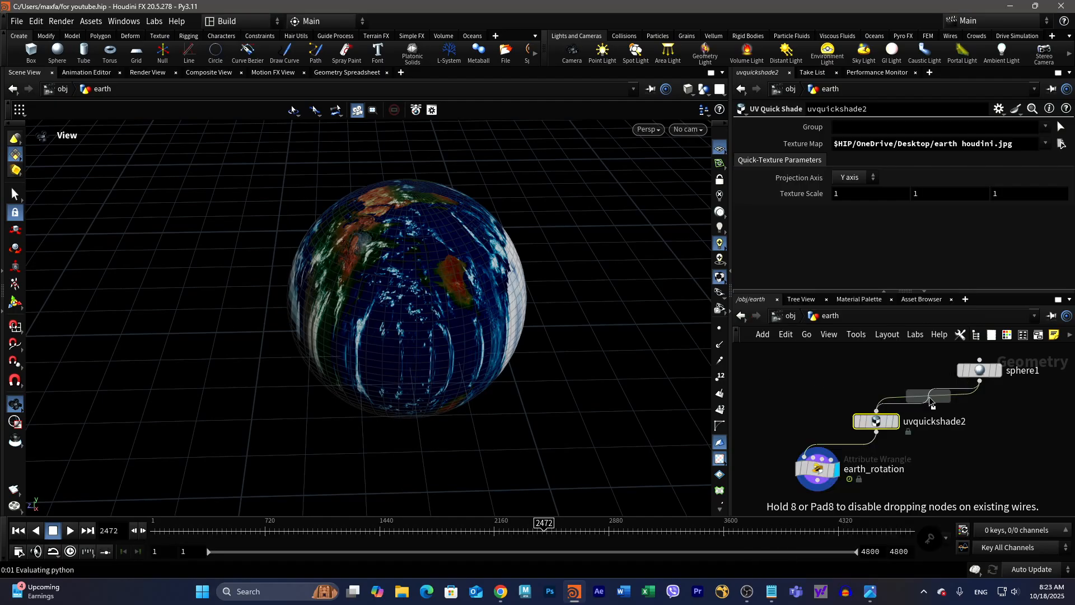
left_click(929, 397)
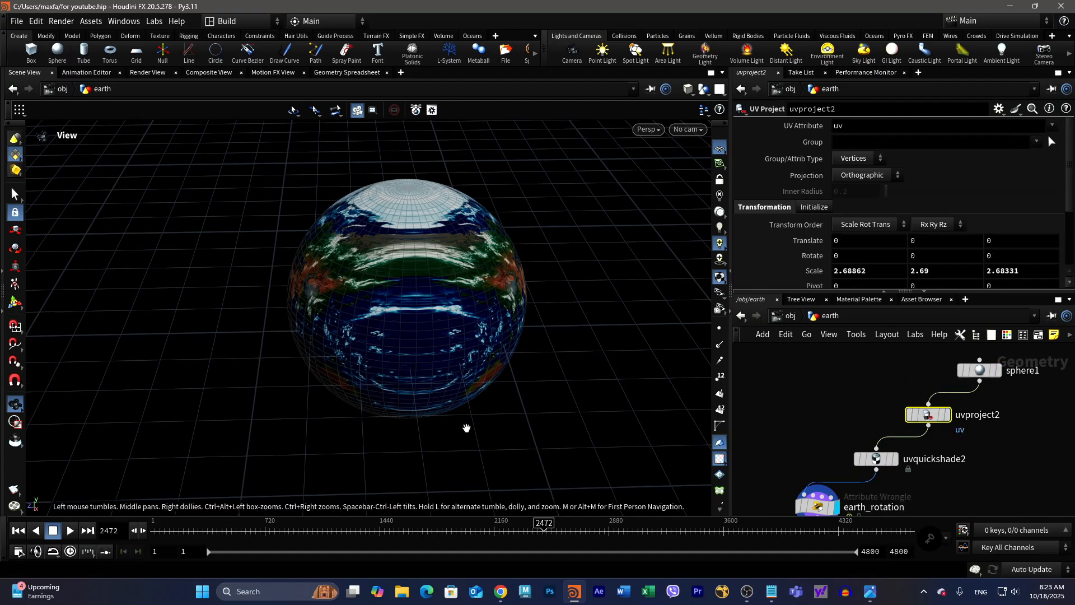
- Set the UV Project node's projection to Polar and inspect the Earth texture on the sphere
left_click_drag(472, 421, 553, 388)
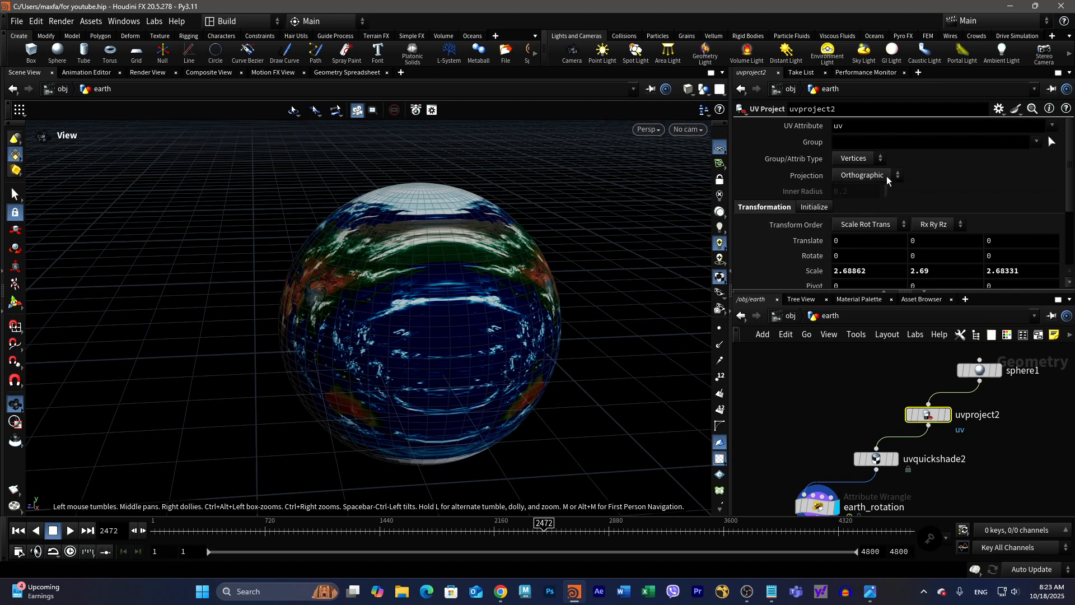
left_click(863, 177)
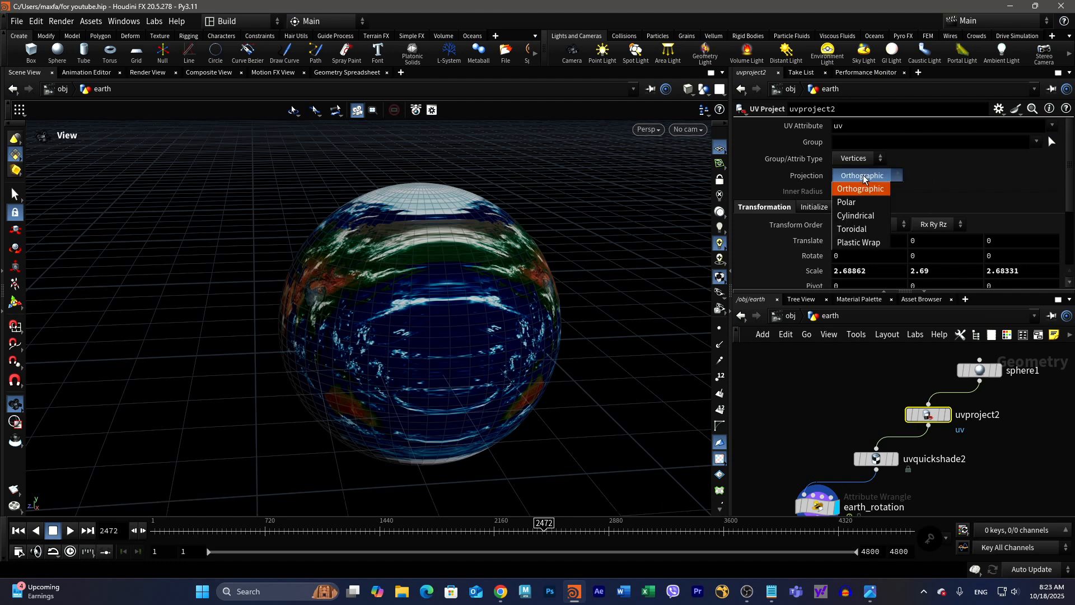
left_click(860, 202)
left_click_drag(584, 379, 681, 430)
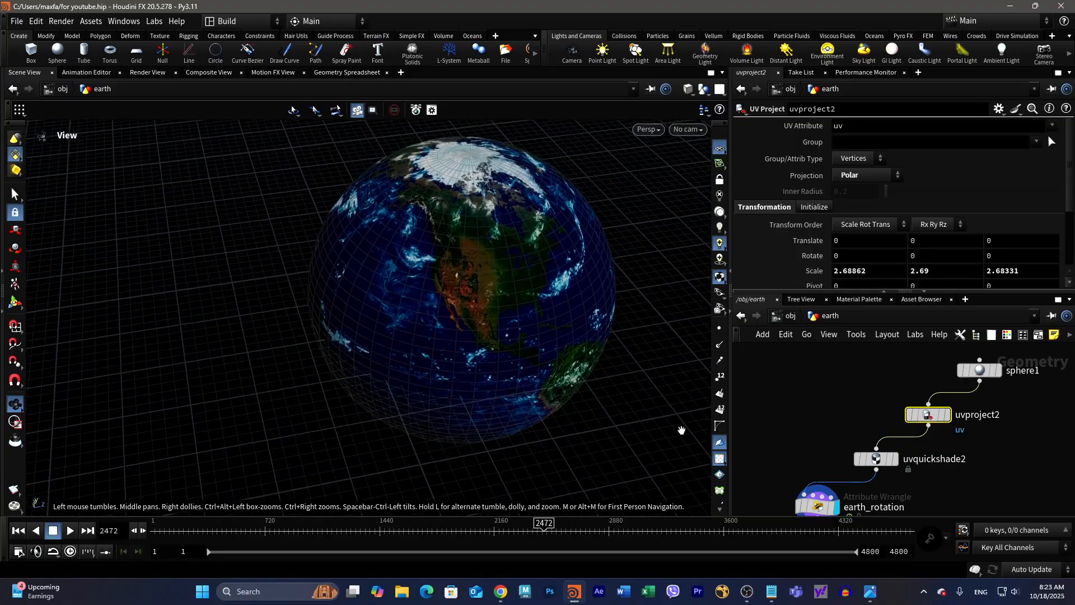
- Play the animation and examine the textured Earth's orbit around the sun from several angles
left_click(70, 531)
left_click_drag(306, 356, 555, 343)
middle_click_drag(555, 343, 420, 502)
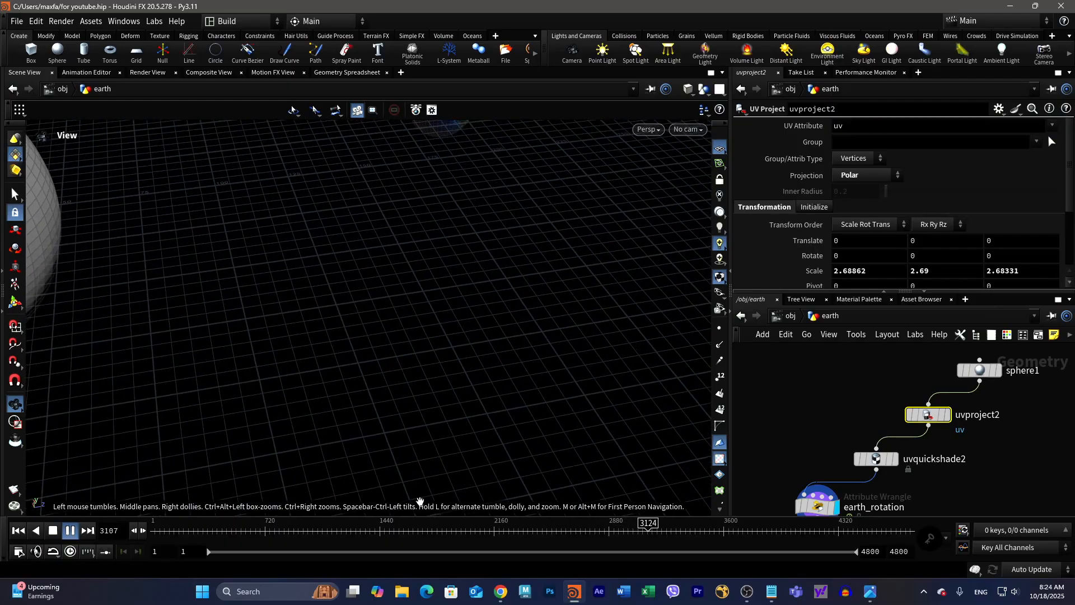
left_click_drag(460, 361, 452, 306)
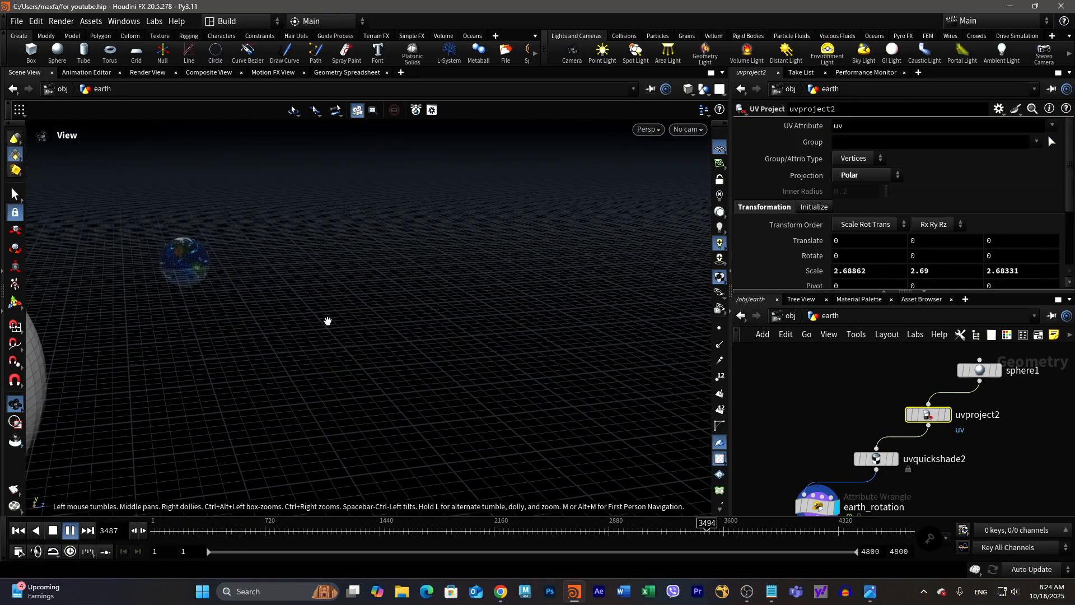
middle_click_drag(329, 321, 537, 316)
right_click_drag(538, 316, 171, 396)
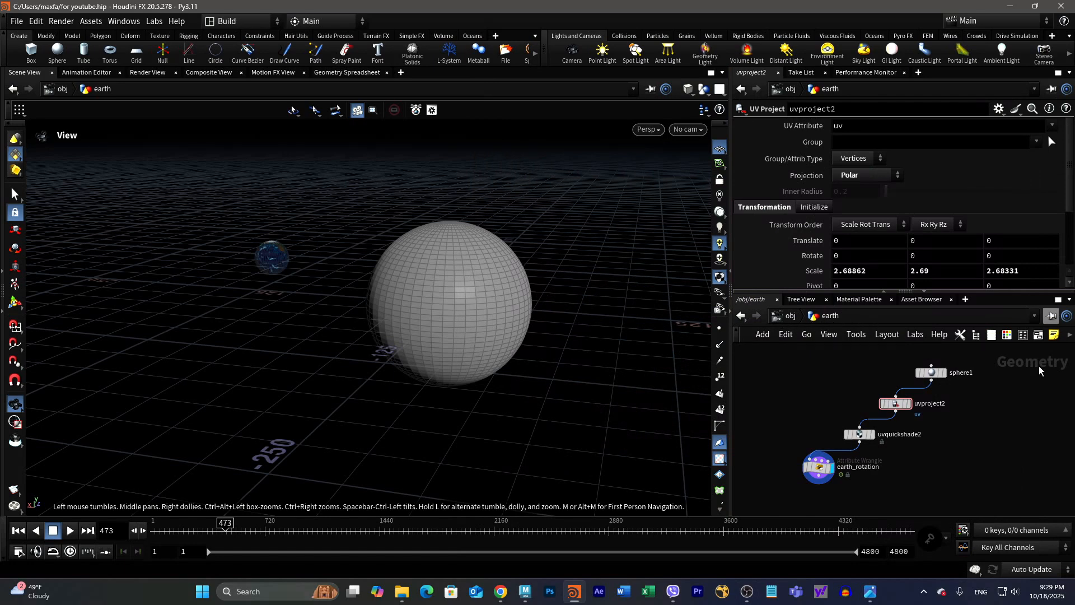
- Leave the earth network for the object level and open the sun geometry's network
key("u")
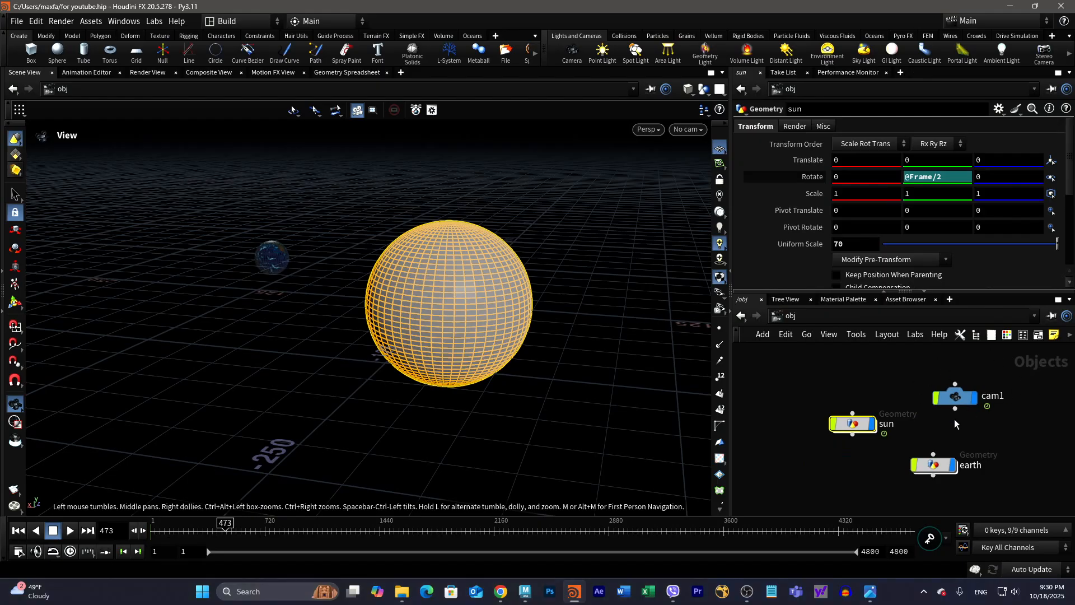
scroll(952, 426, "up", 2)
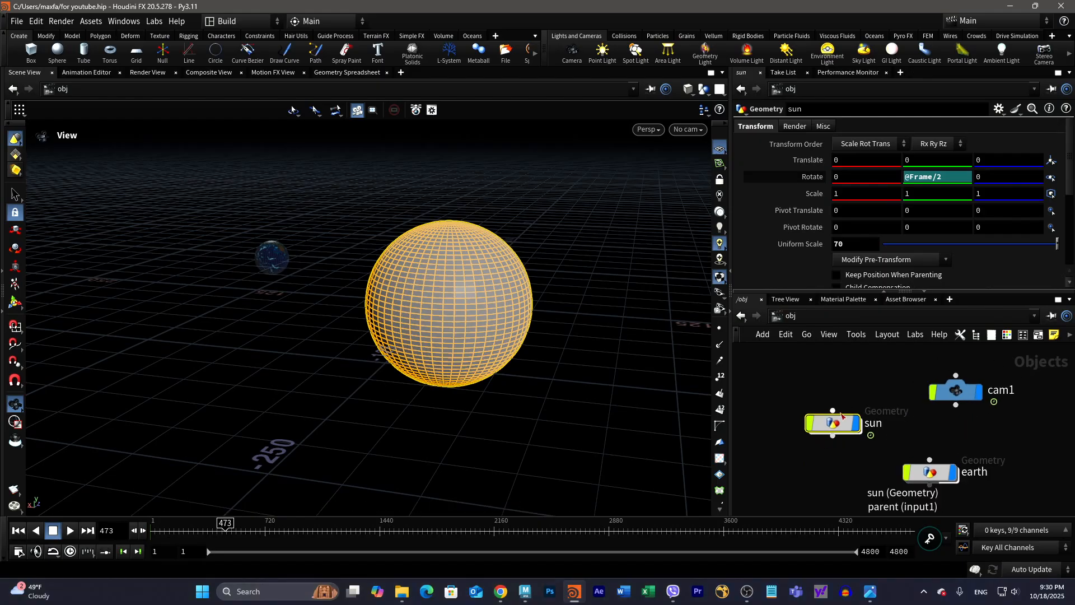
mouse_move(839, 426)
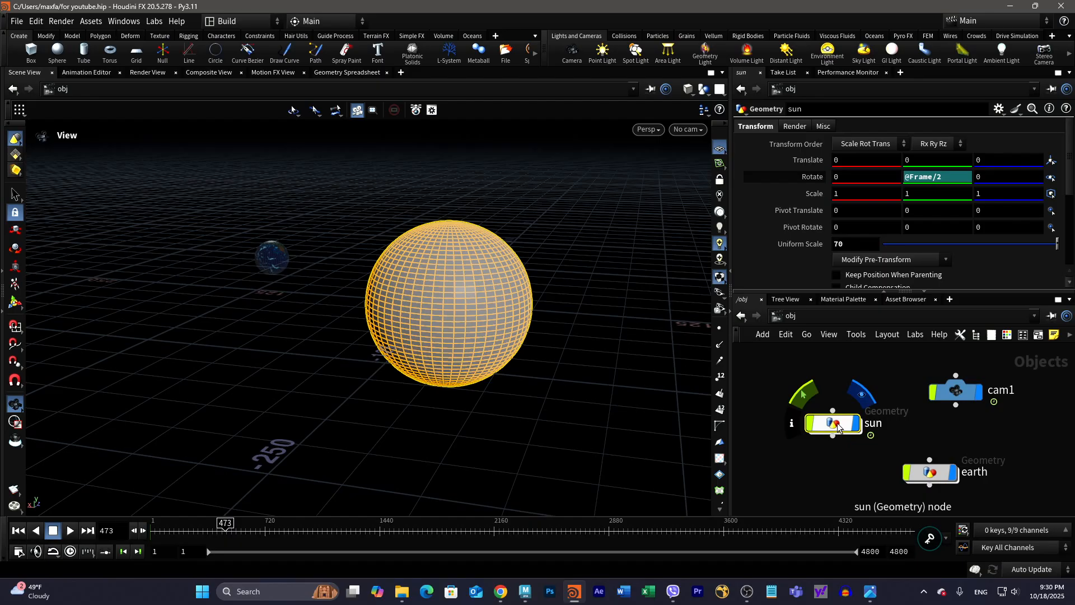
double_click(838, 425)
mouse_move(919, 400)
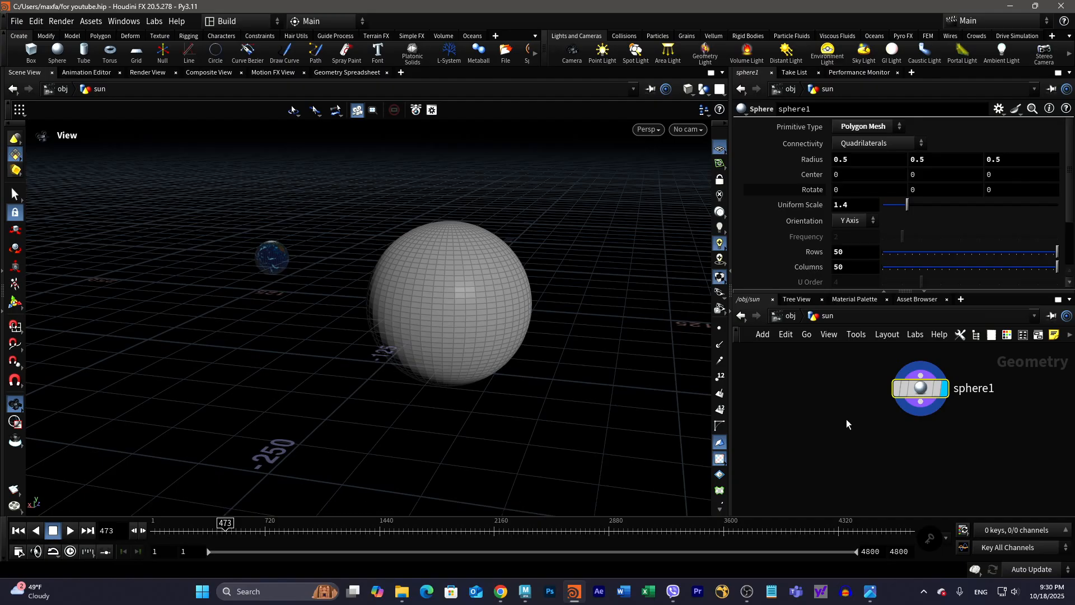
- Add a UV Quick Shade node below sphere1 in the sun network
key("Tab")
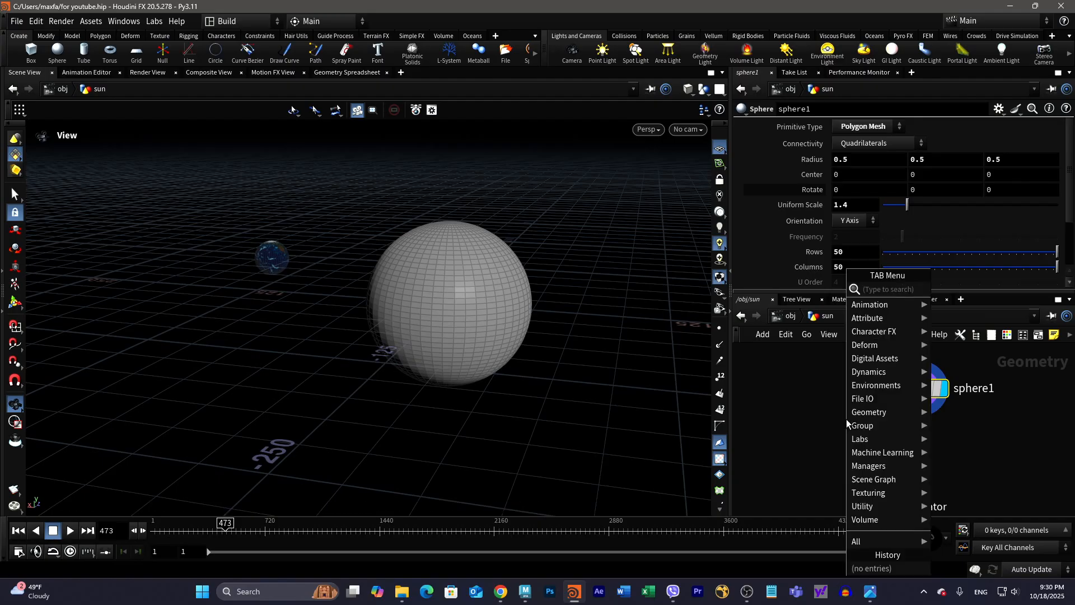
type("uv")
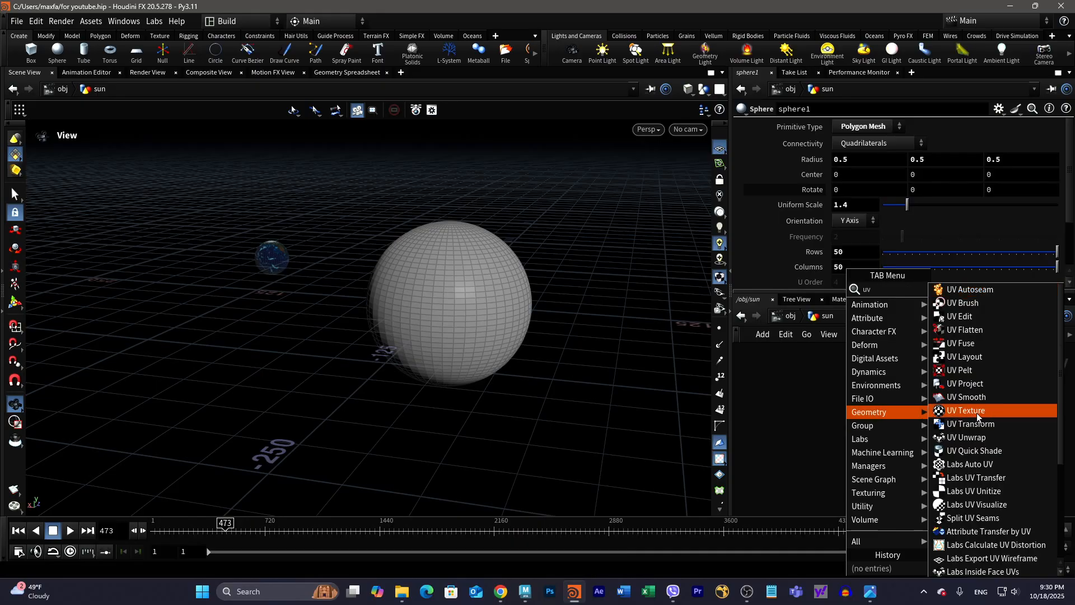
left_click(956, 450)
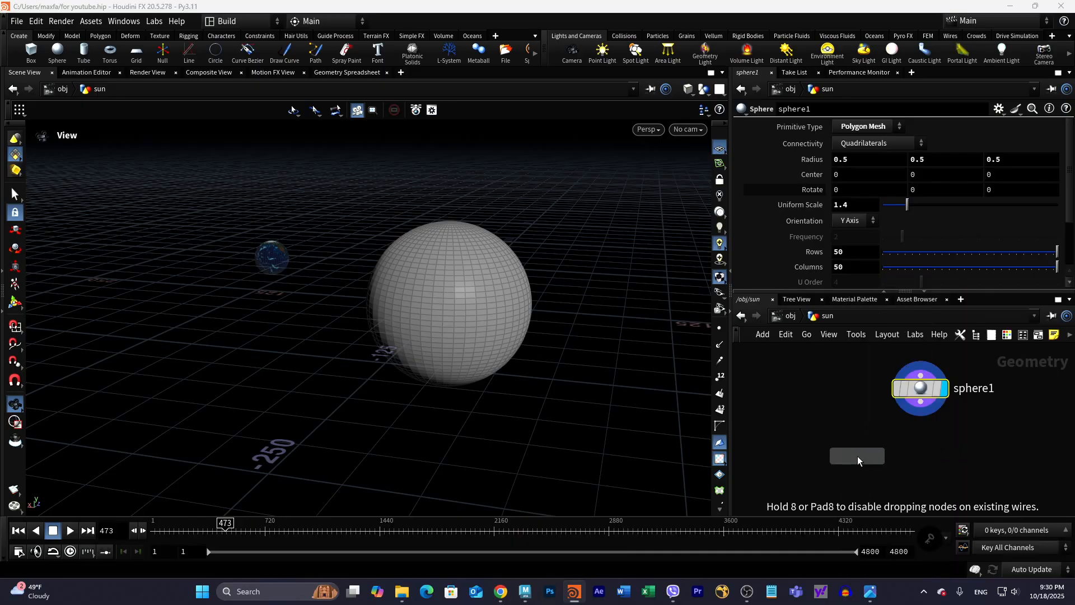
left_click(858, 456)
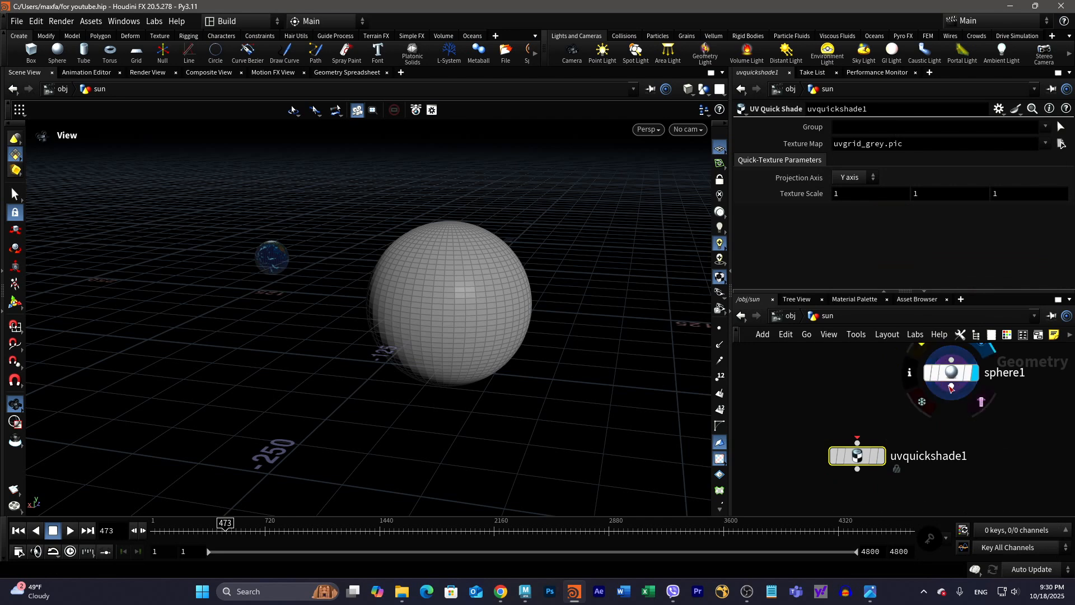
- Connect sphere1 to the UV Quick Shade node, display the shaded result, and open the file chooser for its texture map
left_click_drag(950, 388, 885, 458)
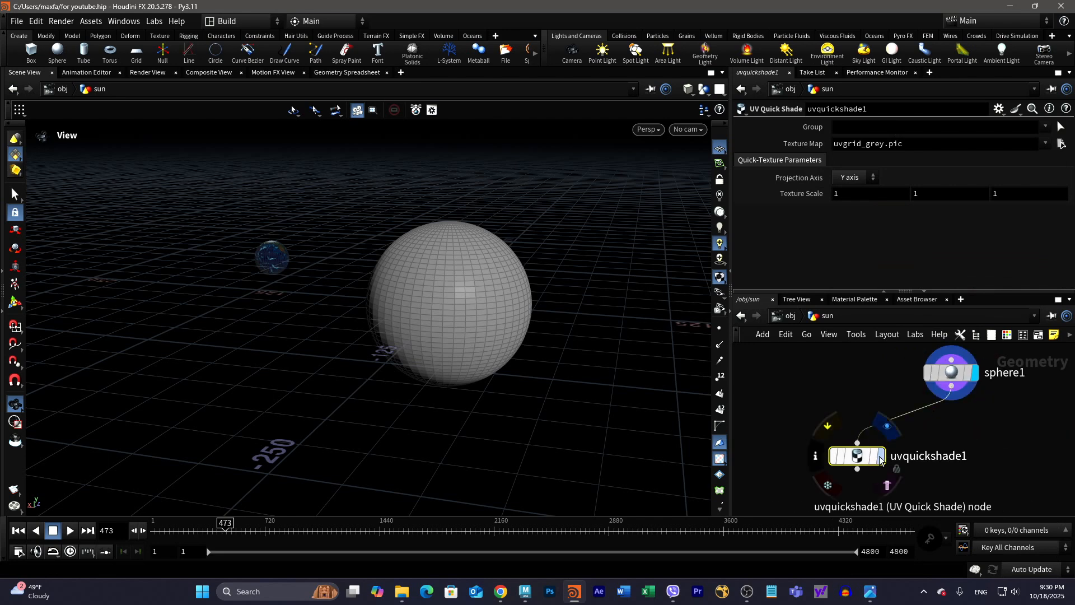
left_click(880, 457)
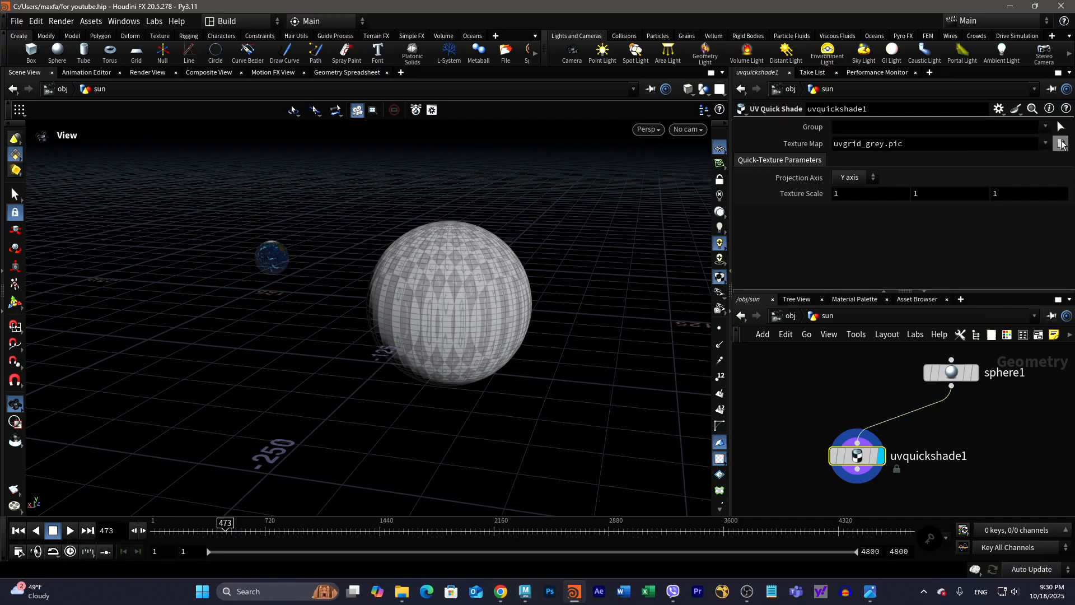
left_click(1061, 143)
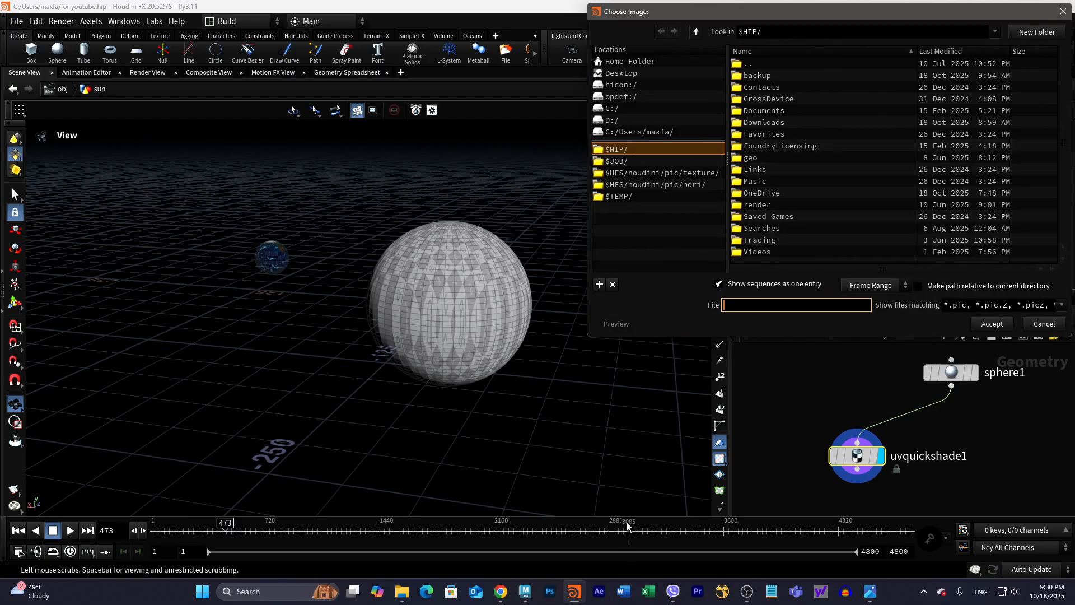
- Switch to Chrome, open the Fulldome Database page for the NASA sun texture map, highlight its address, and return to Houdini
left_click(500, 592)
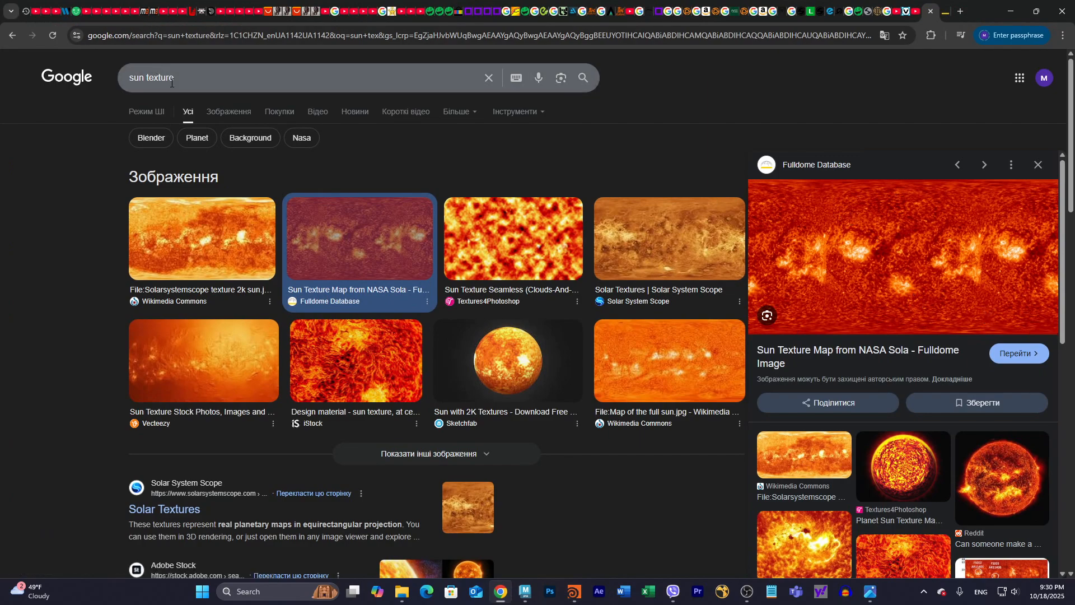
left_click(1018, 354)
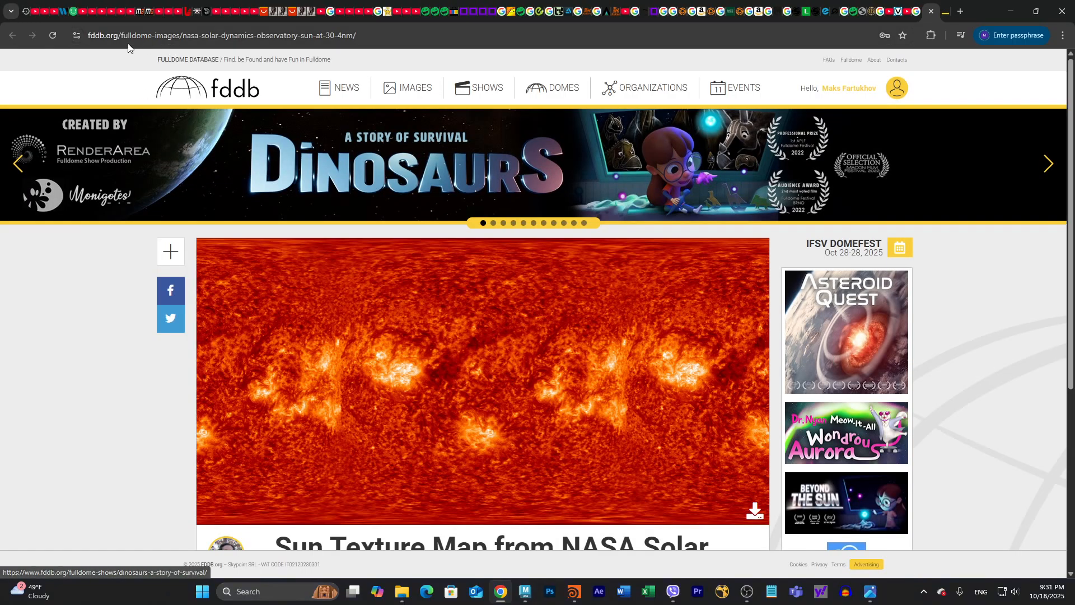
left_click(354, 36)
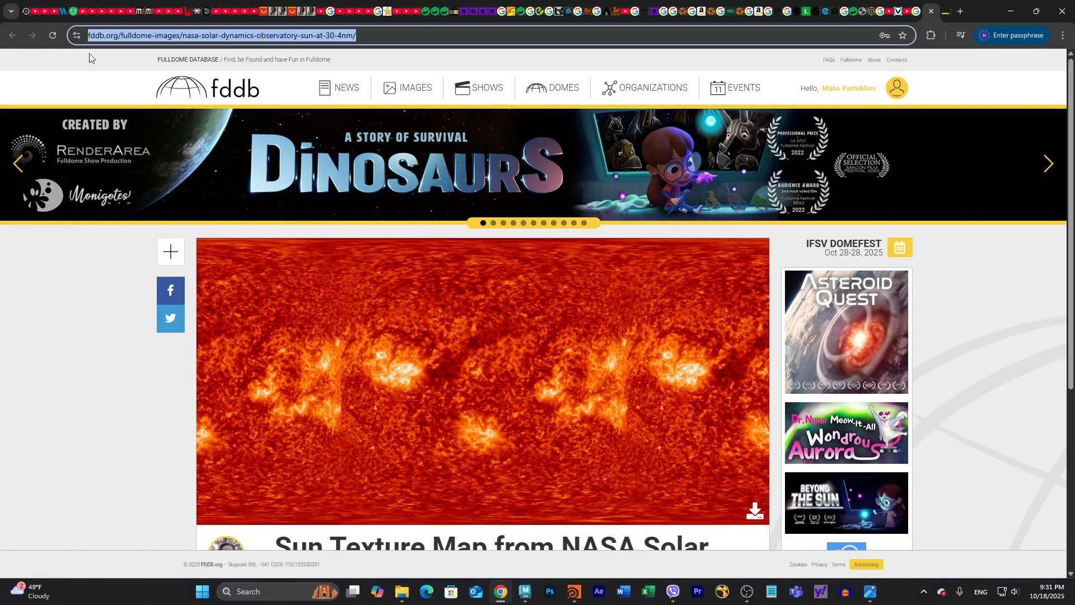
left_click(1009, 12)
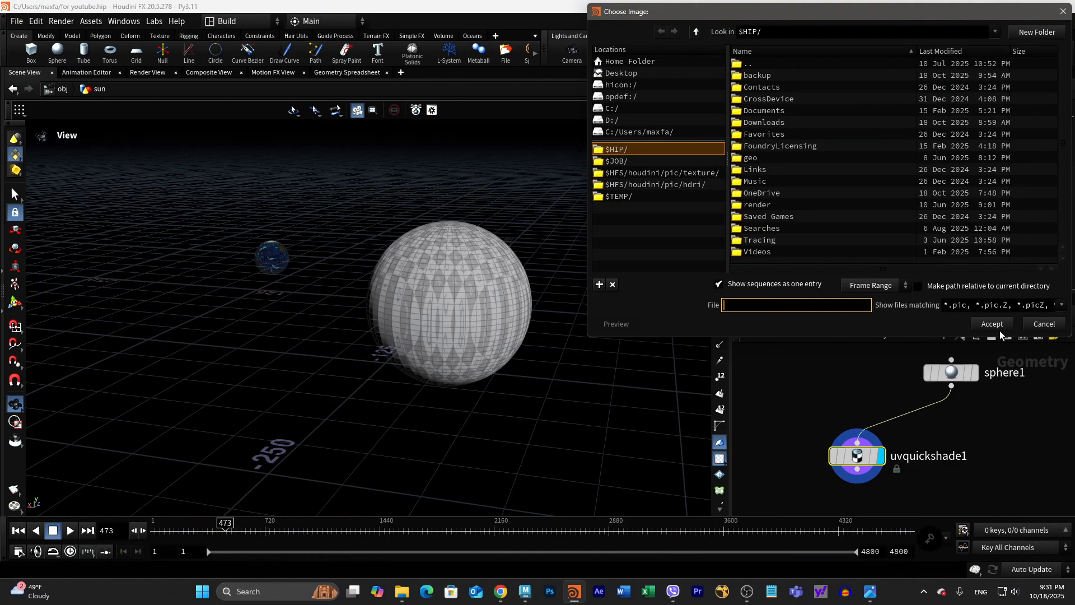
- Load f48f469bd71cd046d3e9cb340fb608ce_2.png from D:/761-hdri-skies-com as the UV Quick Shade node's texture map
left_click(632, 121)
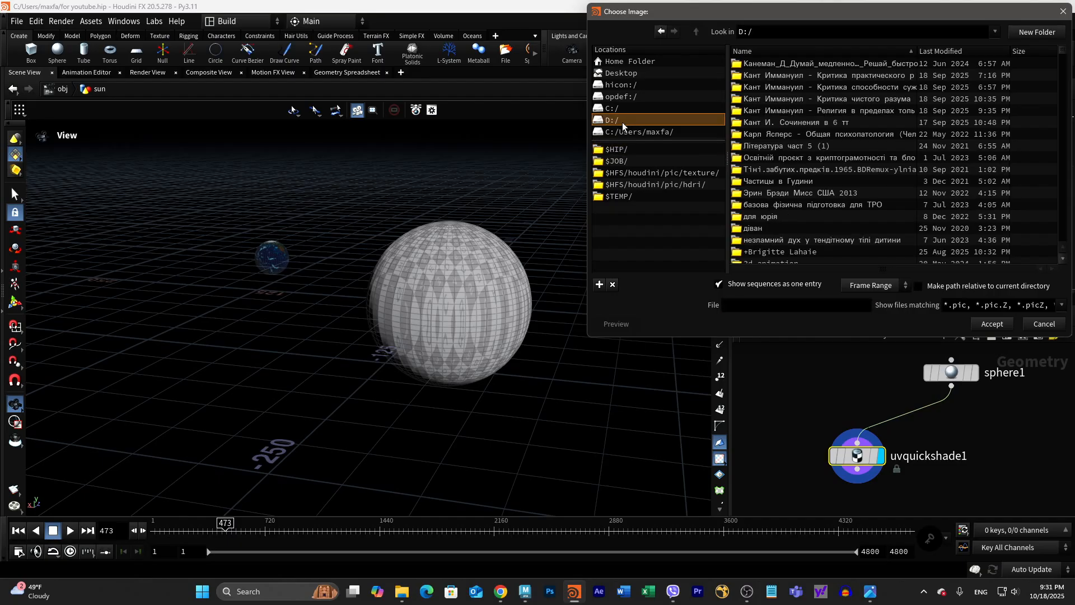
scroll(838, 241, "down", 5)
scroll(838, 241, "down", 5)
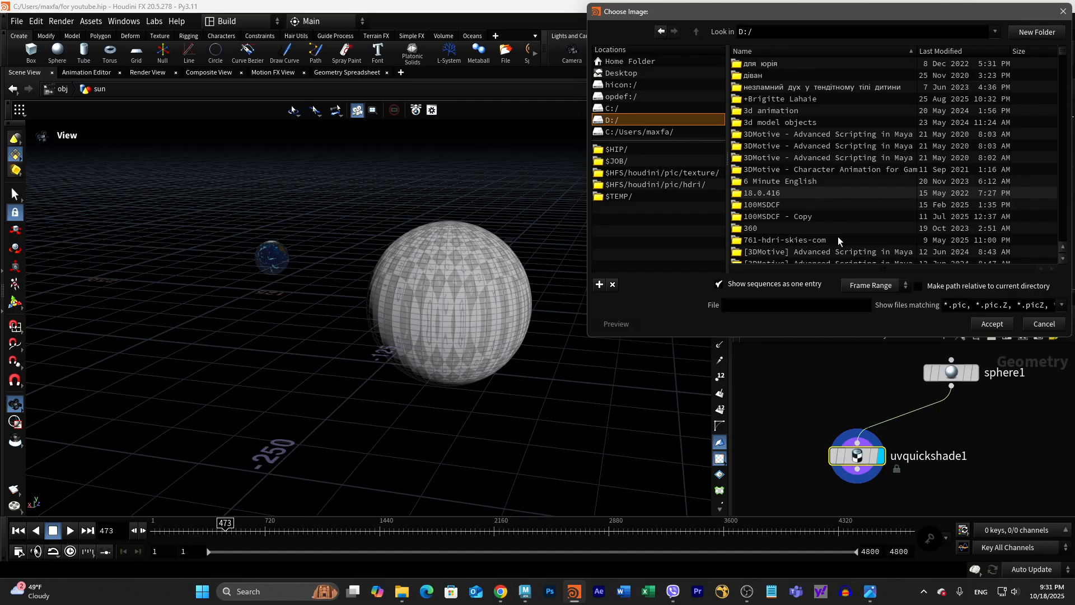
double_click(838, 241)
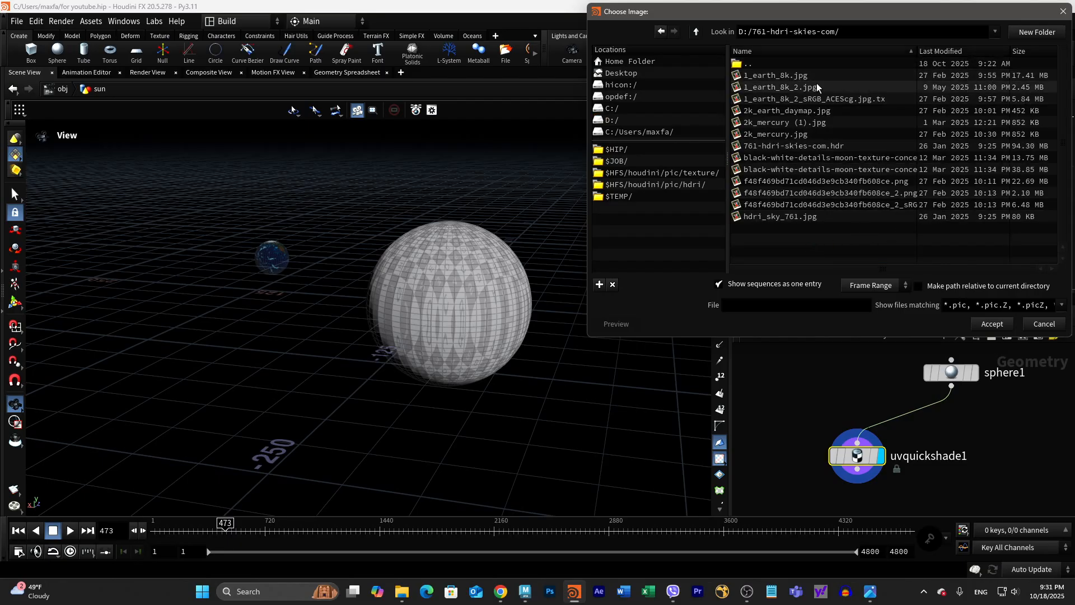
left_click_drag(586, 100, 271, 108)
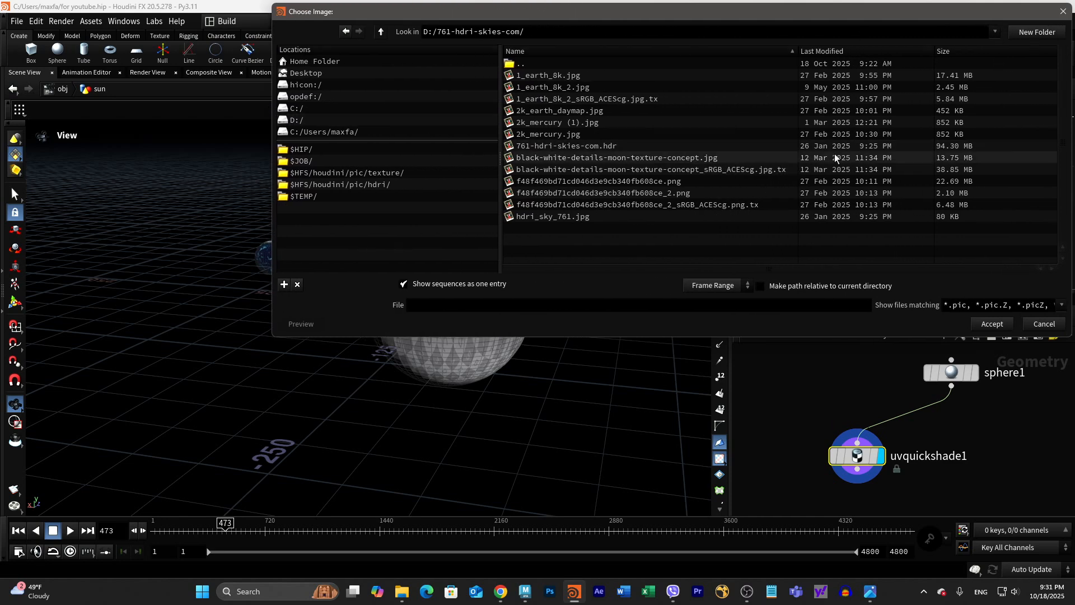
left_click(656, 193)
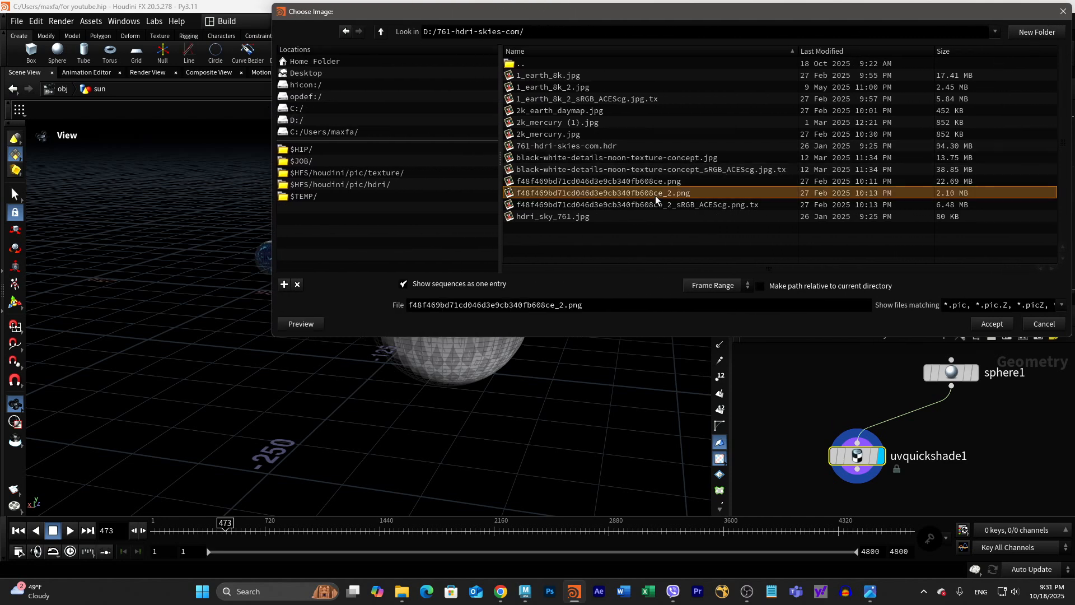
left_click(993, 324)
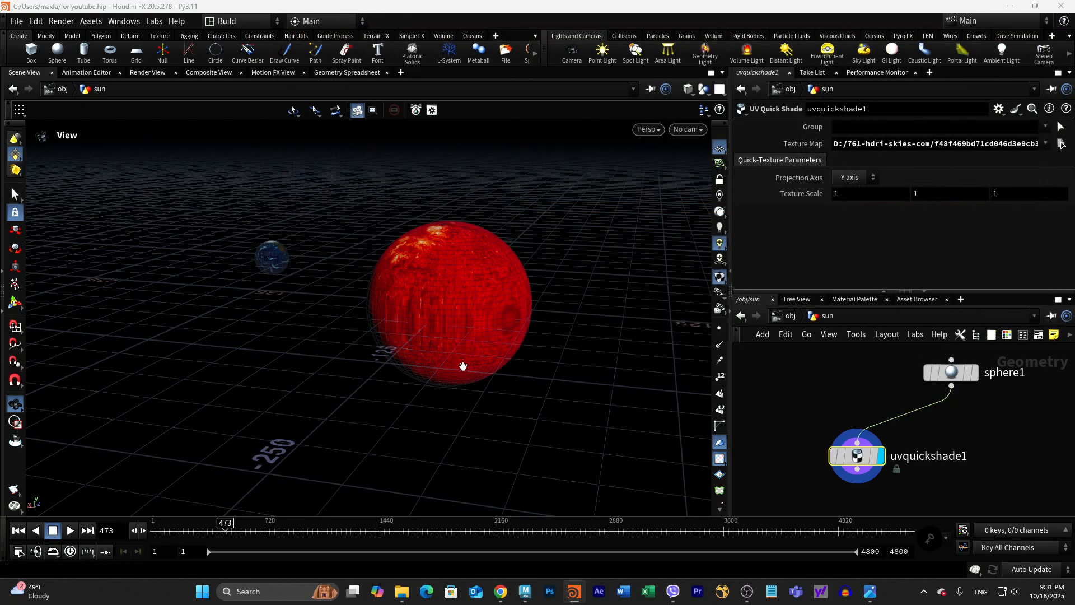
- Insert a UV Project node between sphere1 and the UV Quick Shade node and set its projection to Polar
right_click_drag(463, 365, 572, 364)
left_click_drag(571, 364, 547, 369)
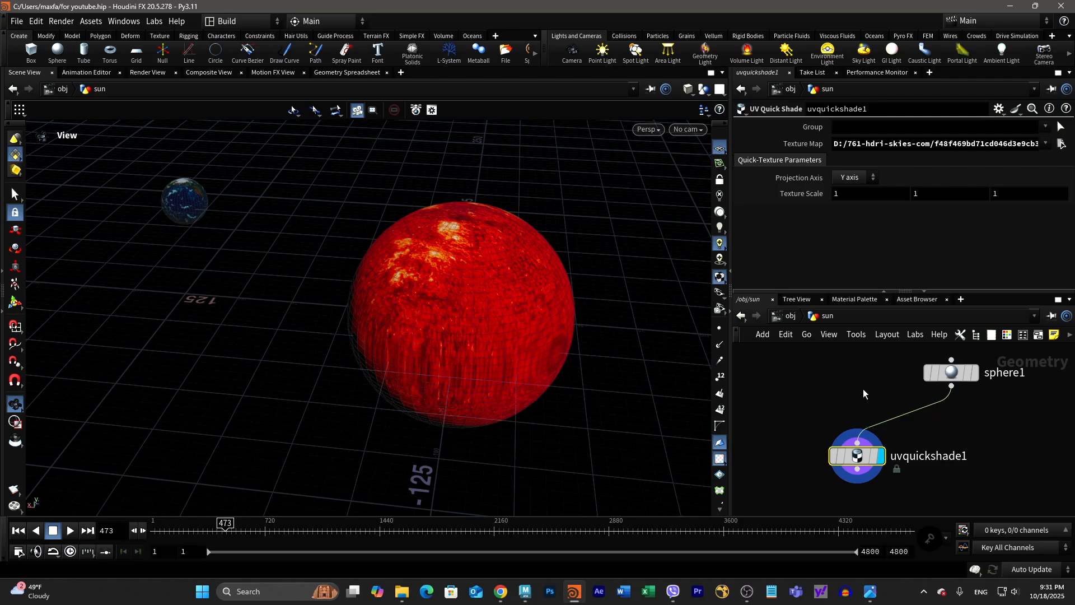
key("Tab")
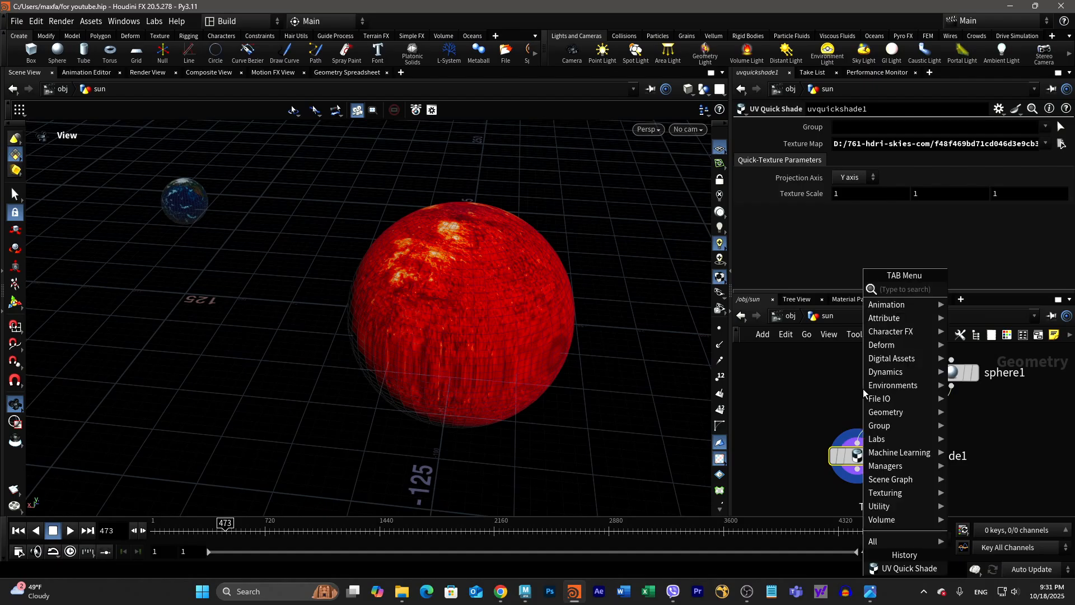
type("uv")
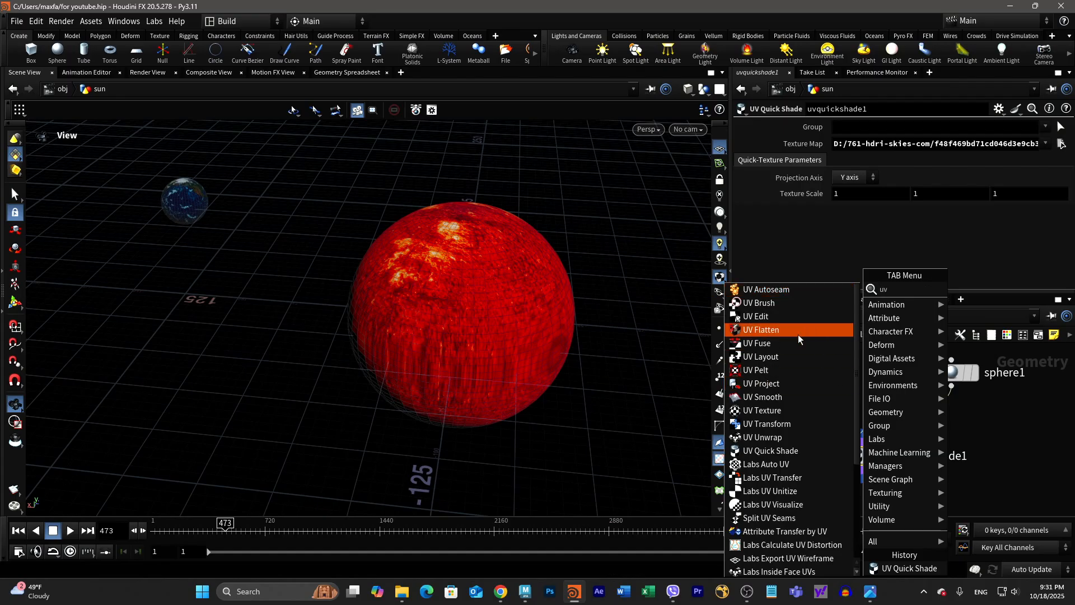
left_click(792, 385)
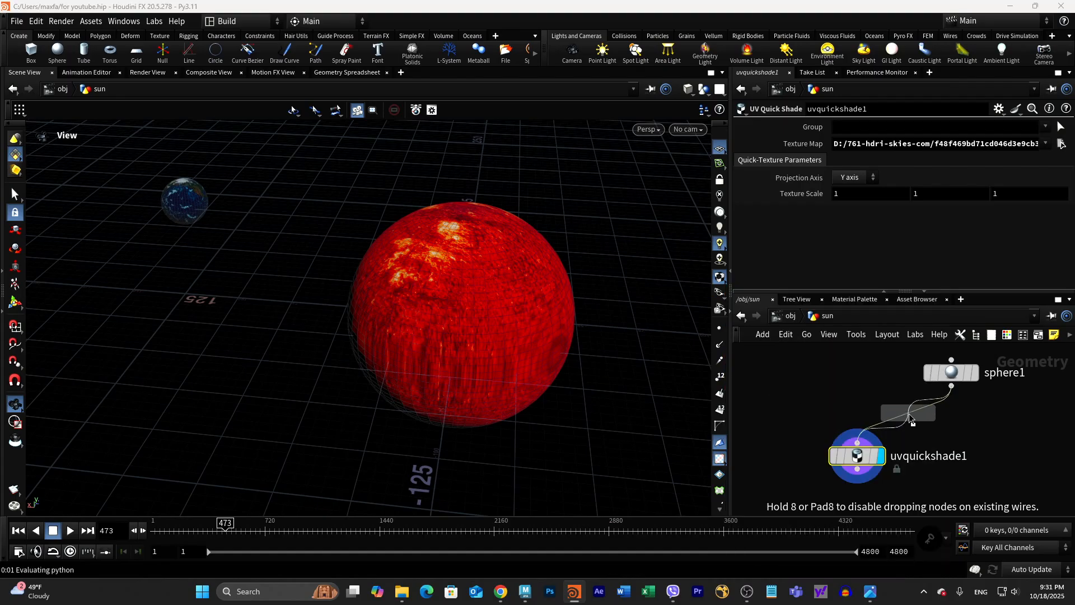
left_click(905, 415)
mouse_move(912, 428)
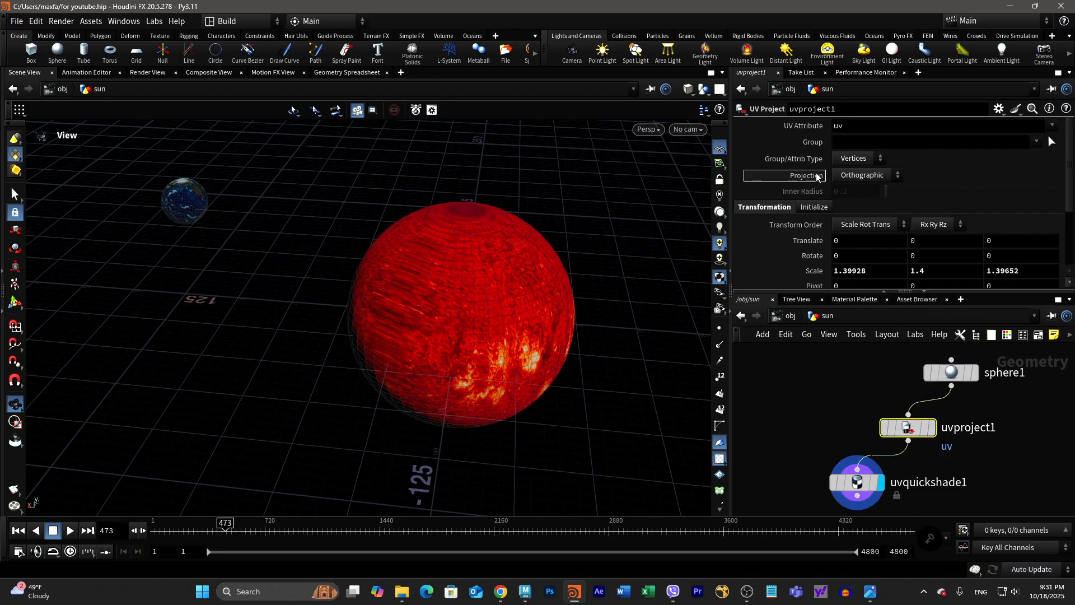
left_click(866, 176)
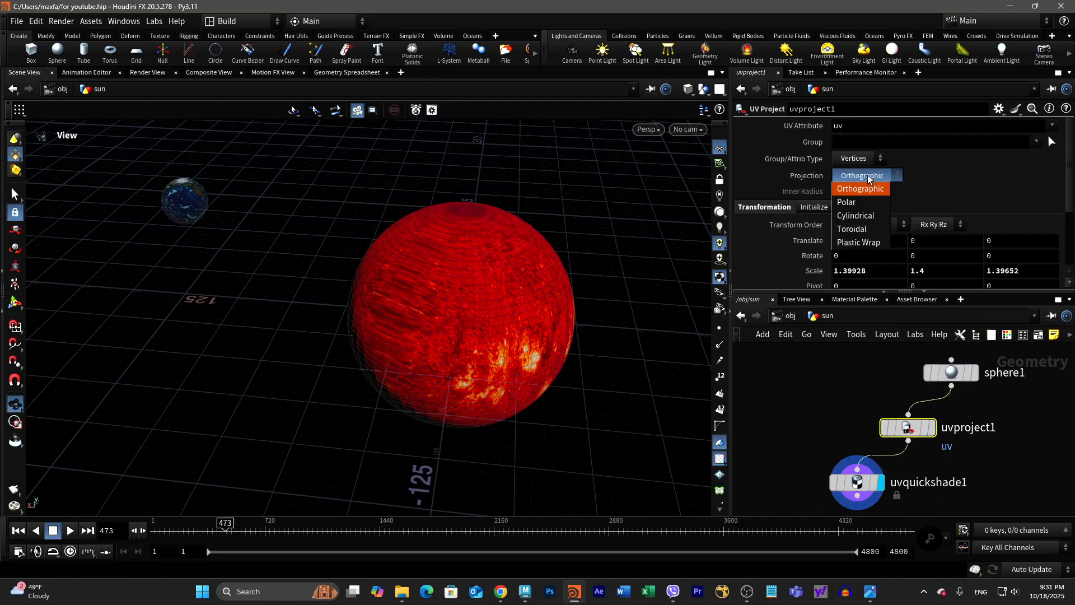
left_click(848, 203)
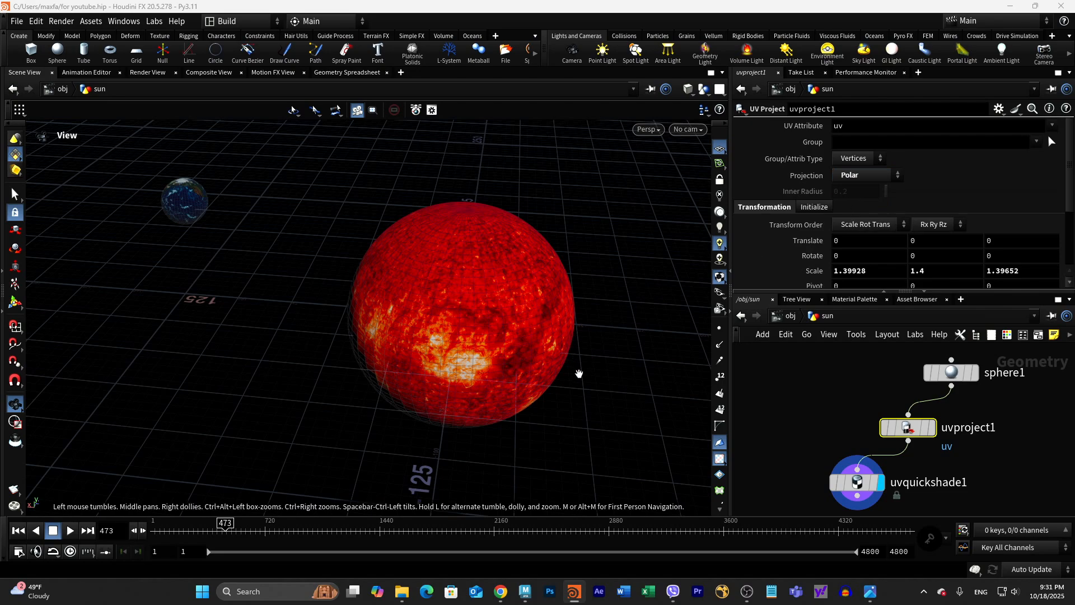
- Inspect the sun's texture from another angle, and play the orbit animation before stopping it
left_click_drag(606, 421, 528, 372)
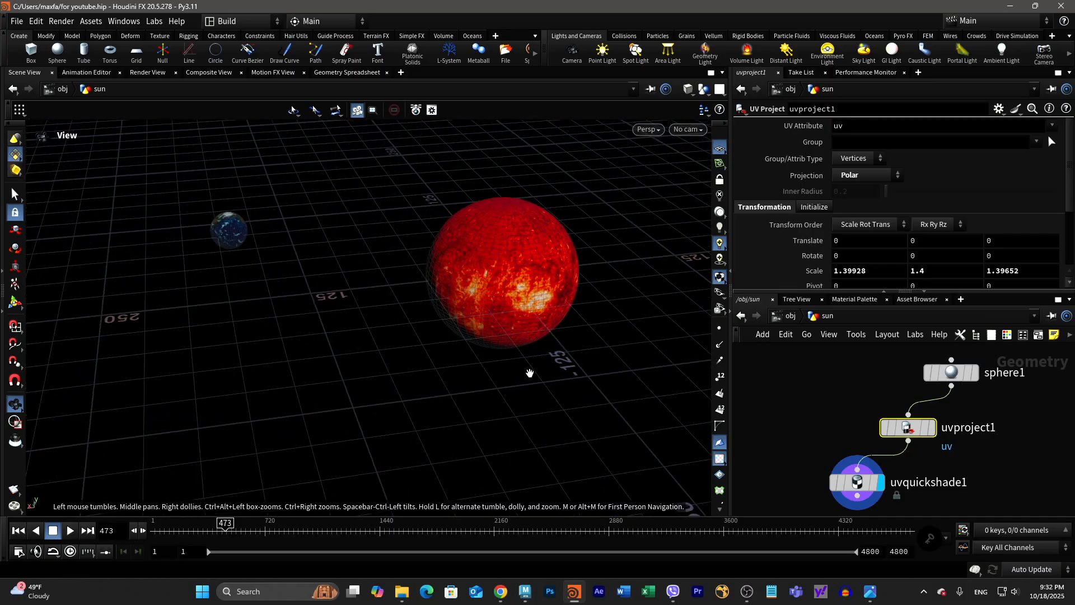
left_click(70, 532)
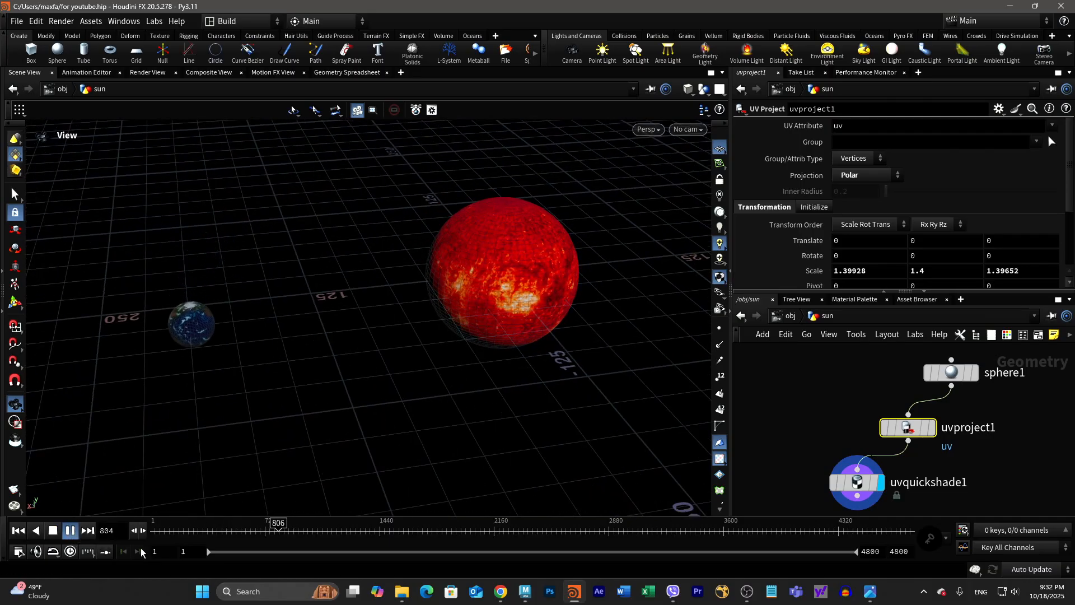
left_click(53, 531)
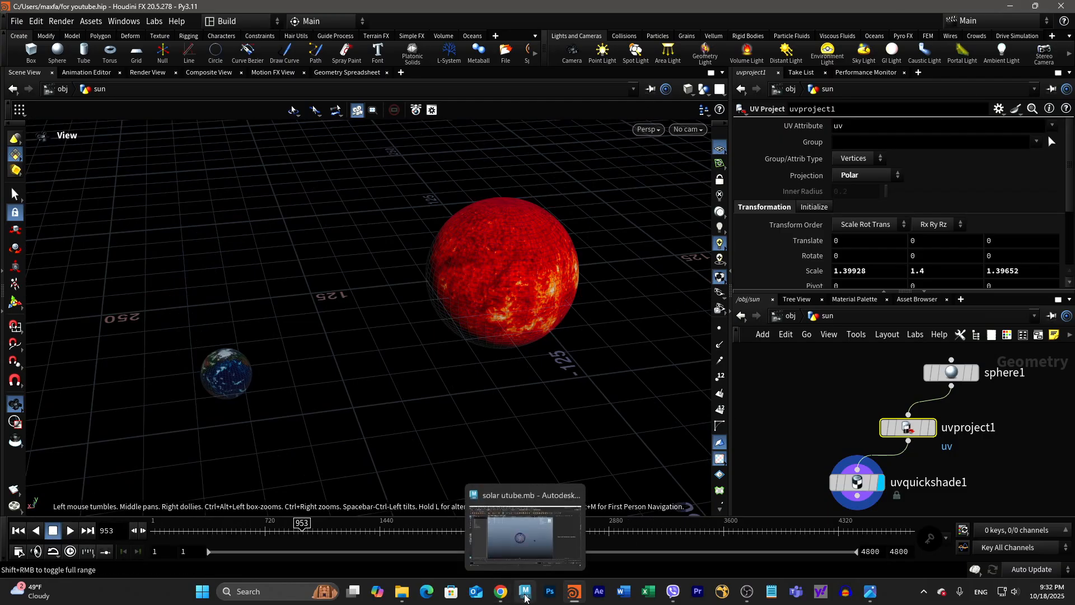
- Switch to Maya, select the small earth sphere, and assign a new Lambert material to it
left_click(525, 595)
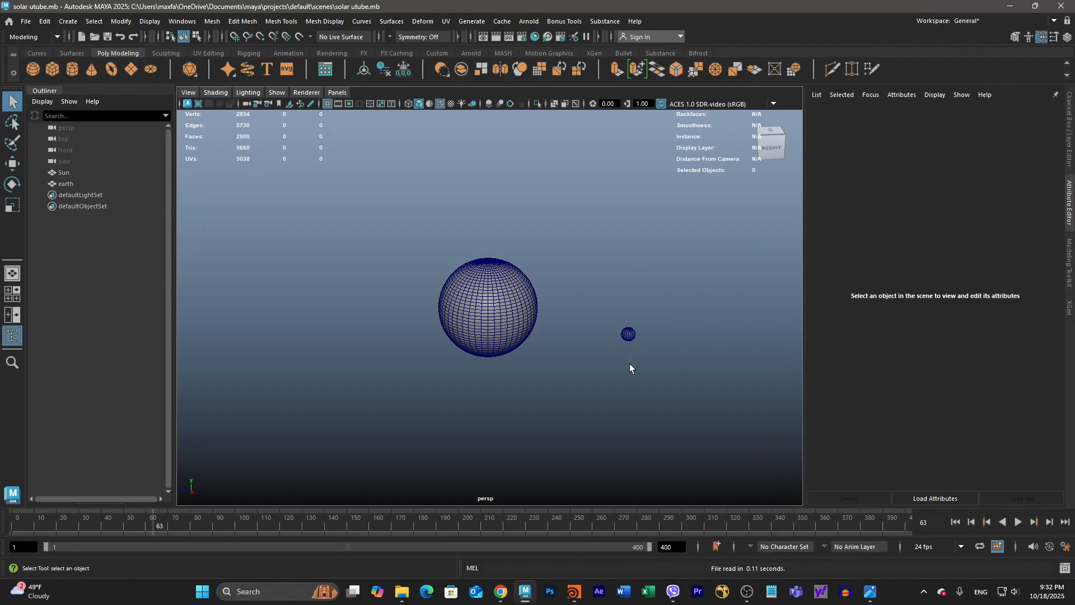
scroll(630, 367, "up", 5)
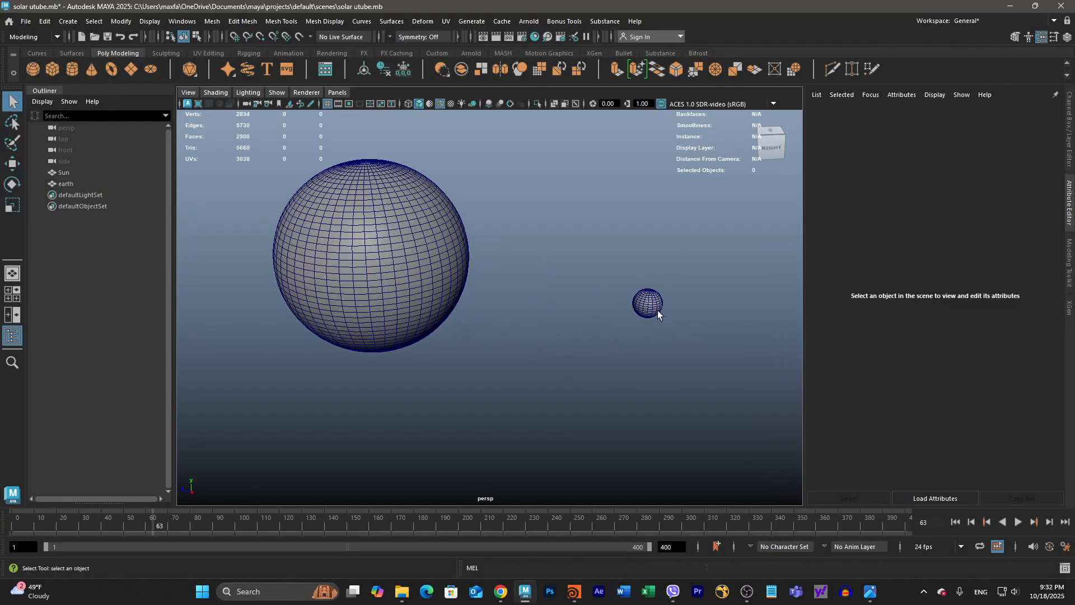
left_click(652, 313)
middle_click_drag(668, 335, 548, 325, "alt")
right_click_drag(548, 325, 644, 323, "alt")
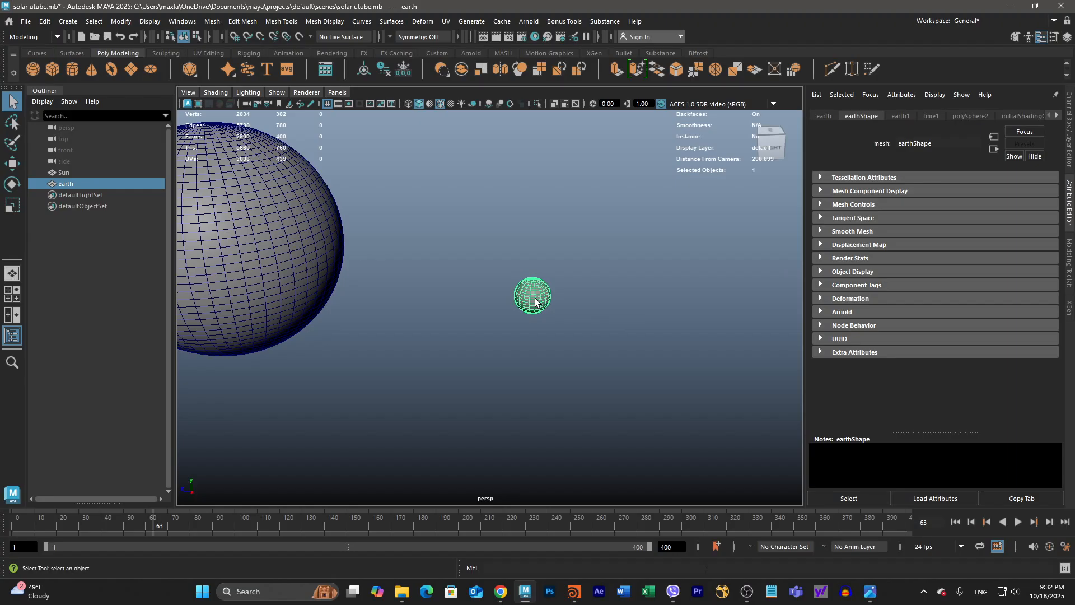
right_click_drag(534, 301, 556, 562)
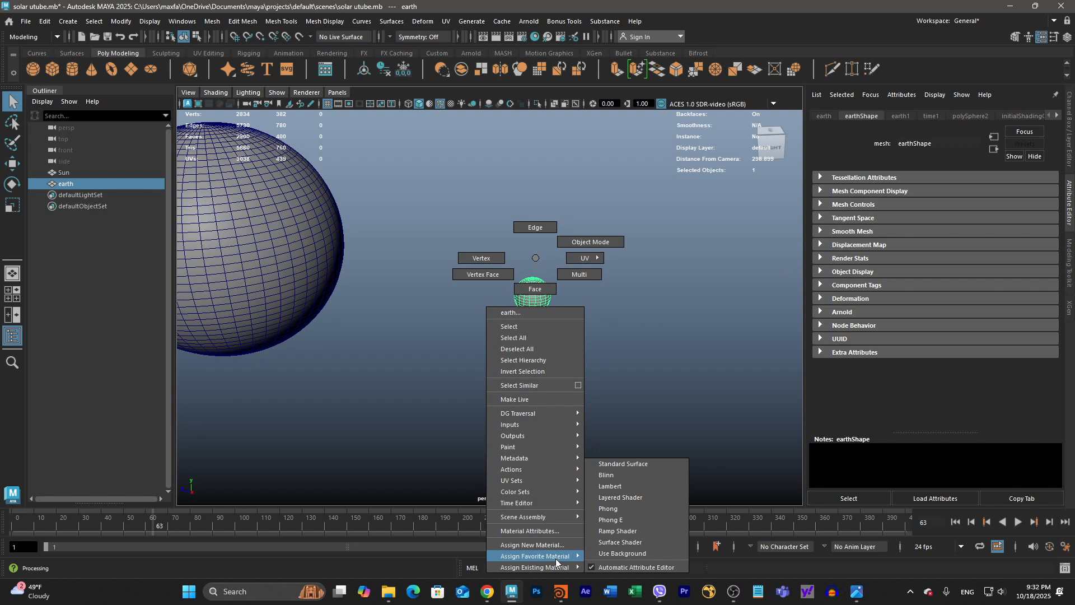
right_click_drag(556, 562, 610, 486)
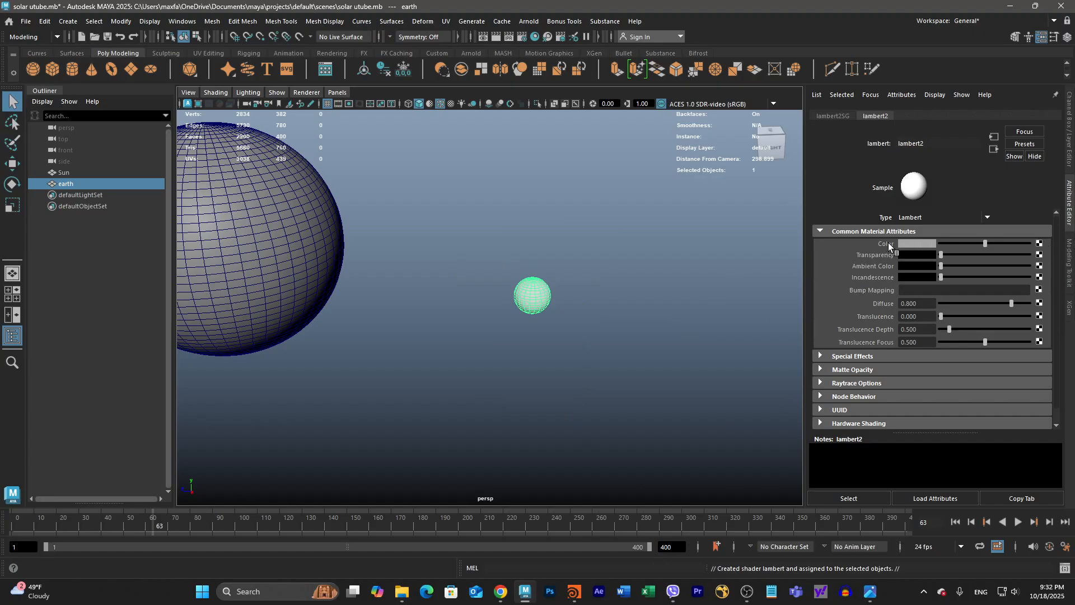
- Connect a File texture to the earth Lambert's color and load 1_earth_8k_2.jpg from D:/761-hdri-skies-com
left_click(1040, 245)
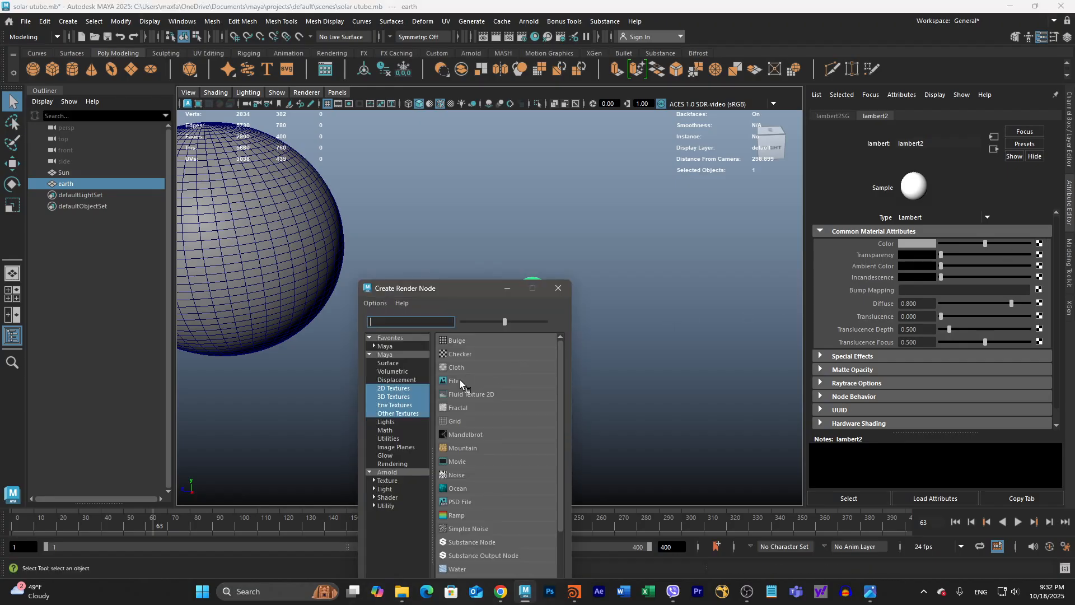
left_click(459, 380)
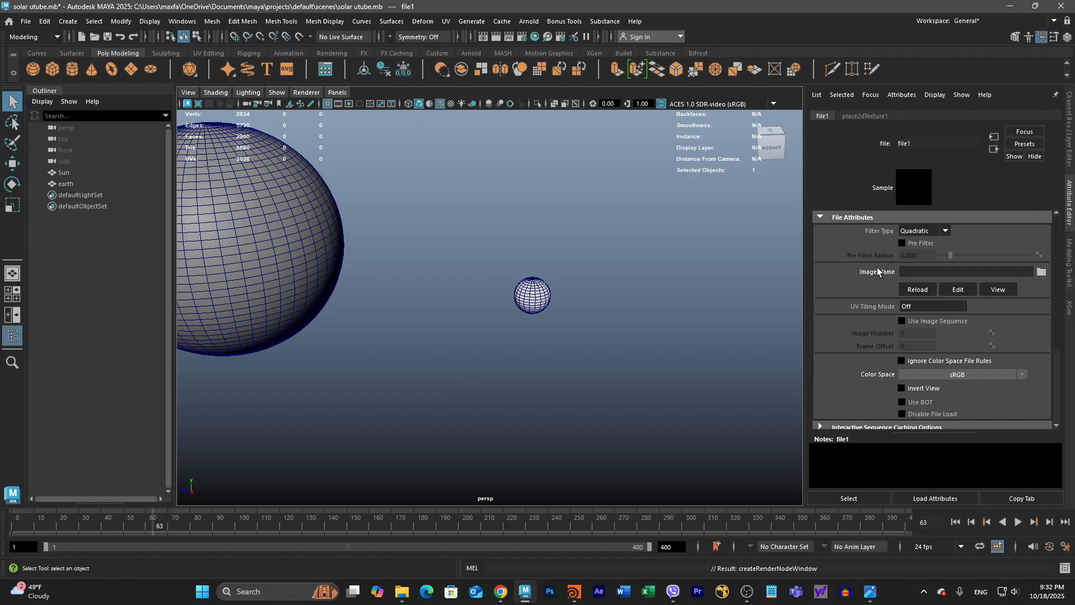
left_click(1042, 272)
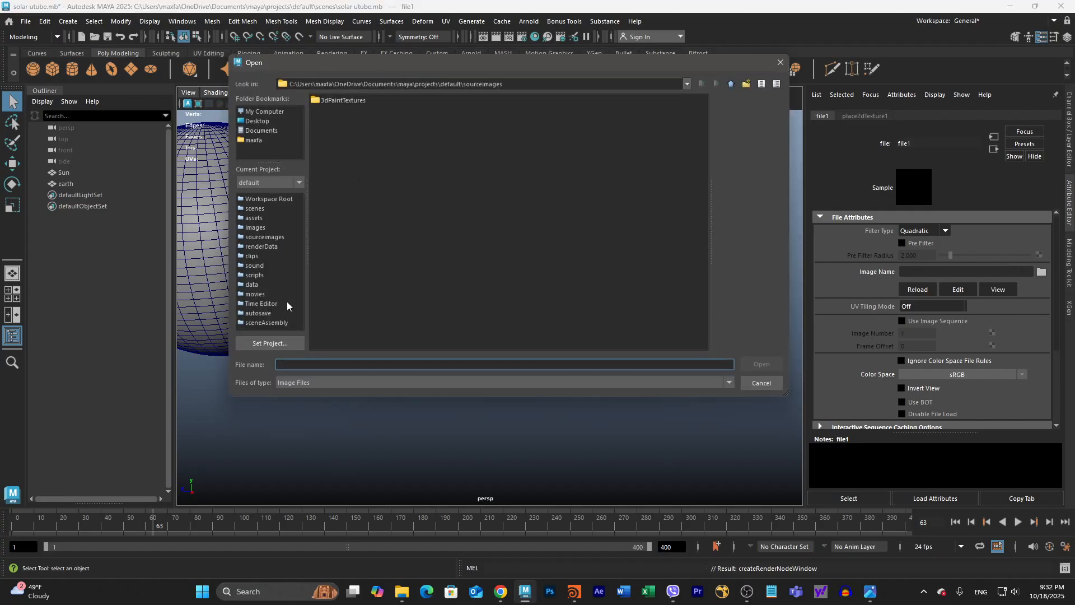
left_click(262, 112)
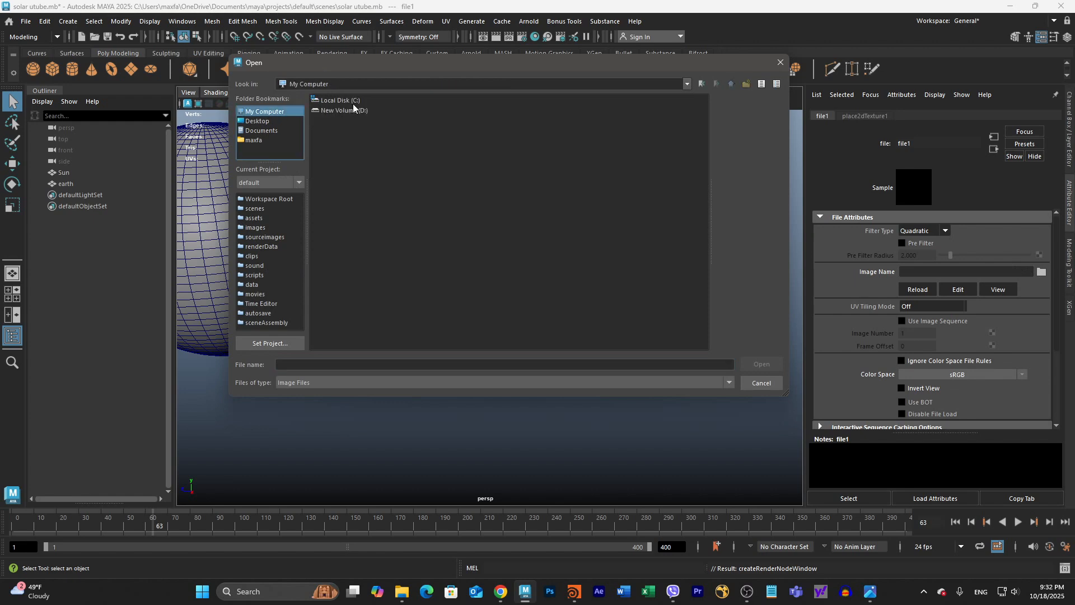
double_click(339, 108)
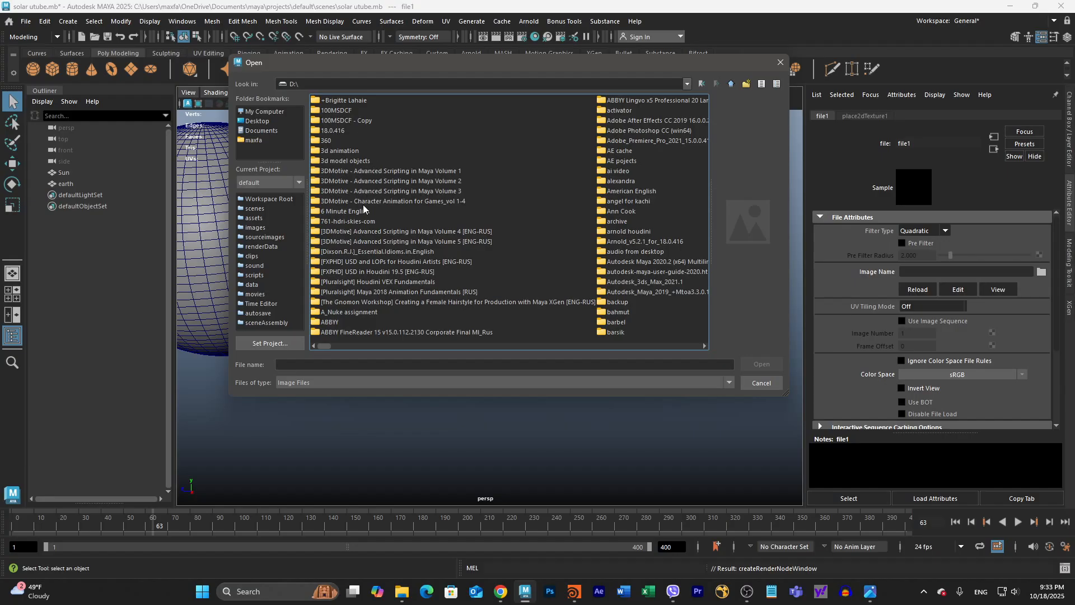
double_click(361, 221)
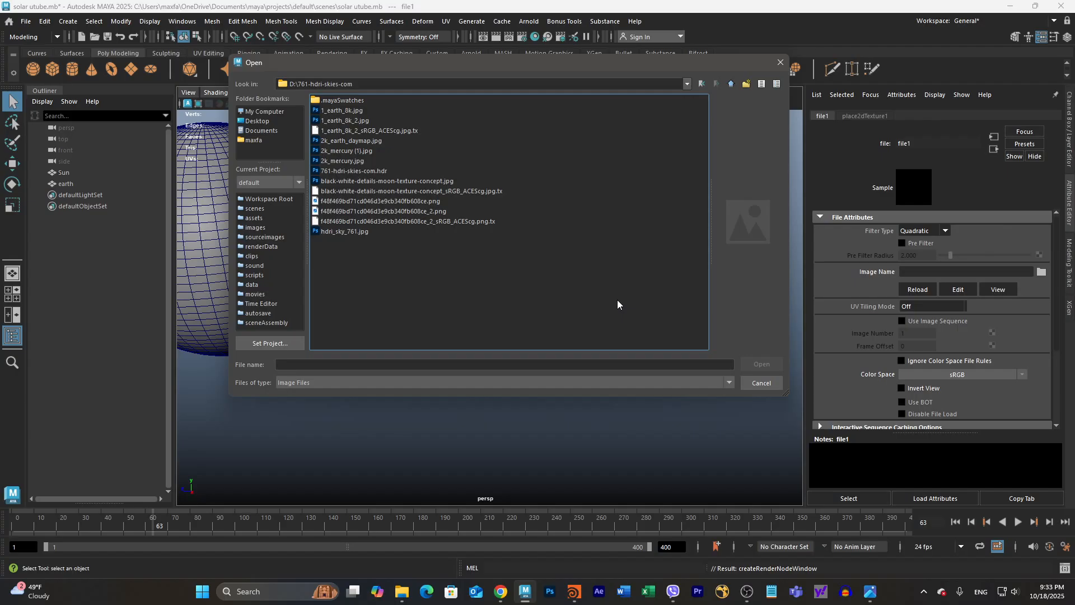
left_click(358, 120)
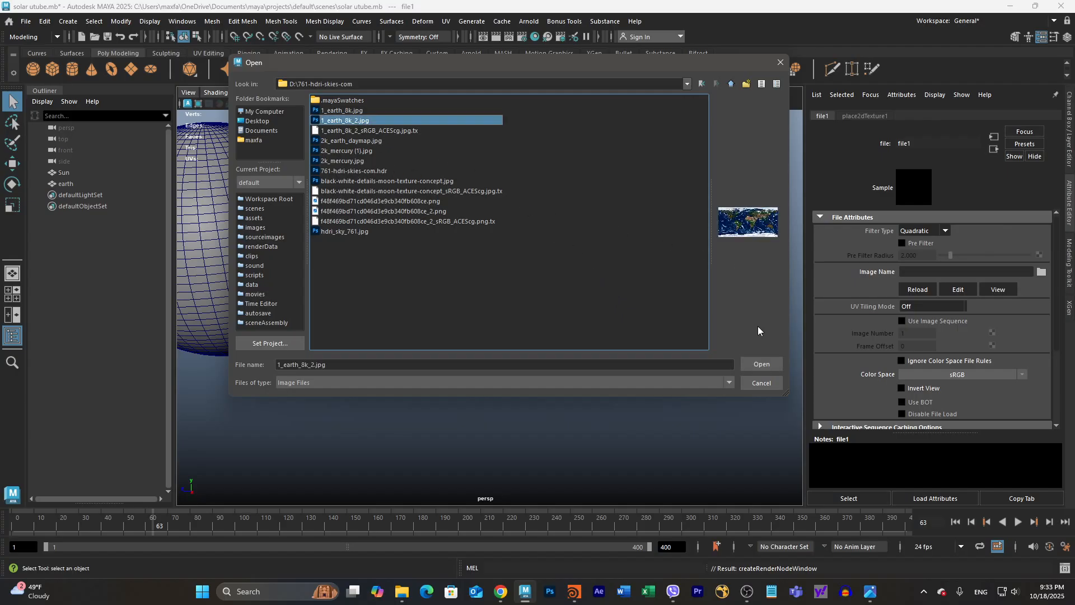
left_click(761, 364)
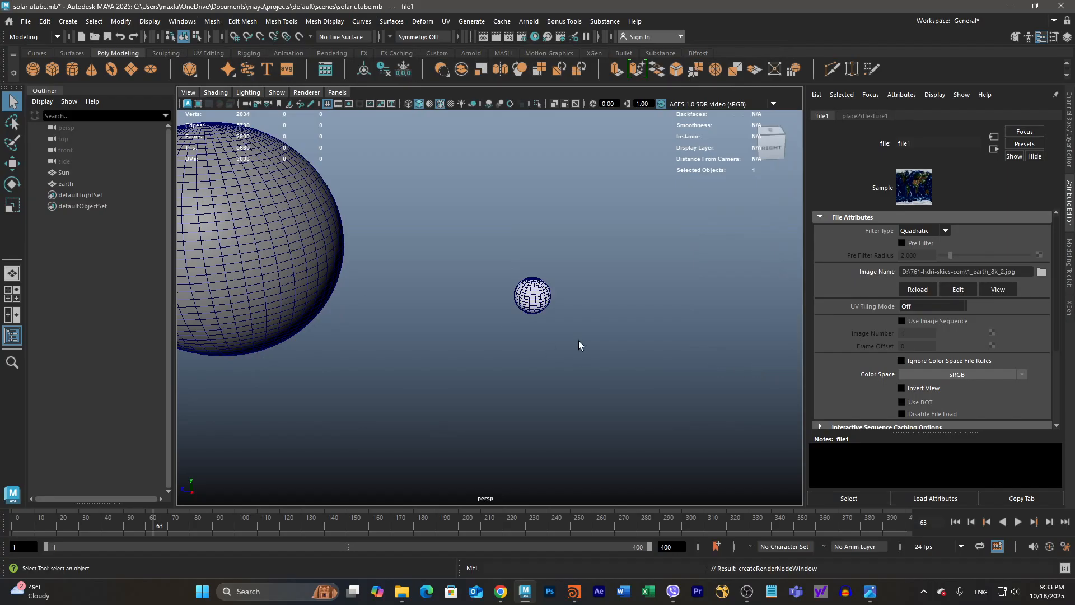
- Compare the viewport's plain shaded and textured displays several times, leaving the textured display on
key("6")
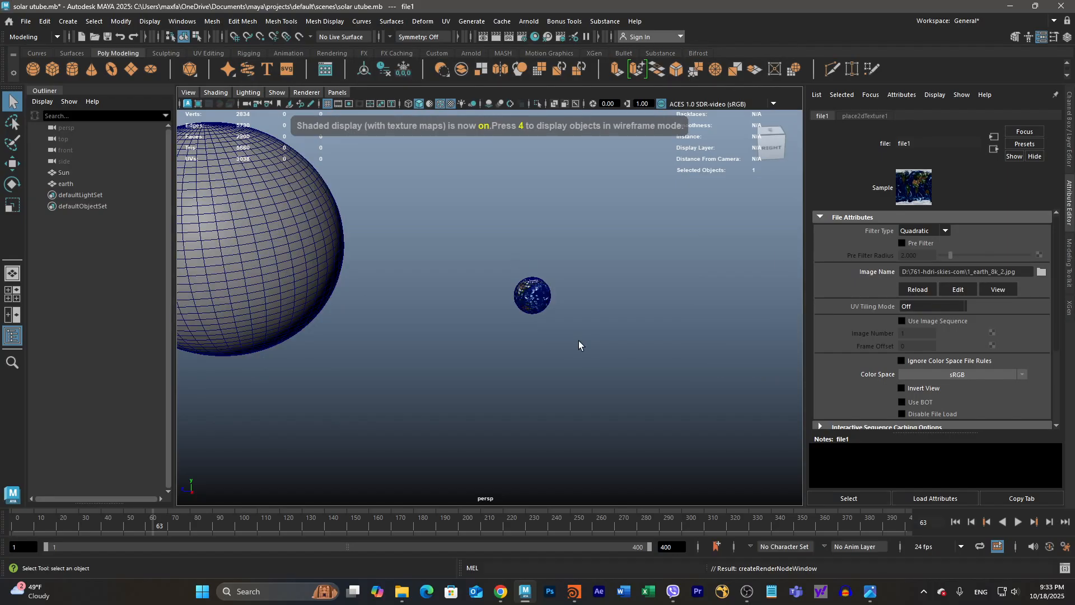
key("5")
key("6")
key("5")
key("6")
key("5")
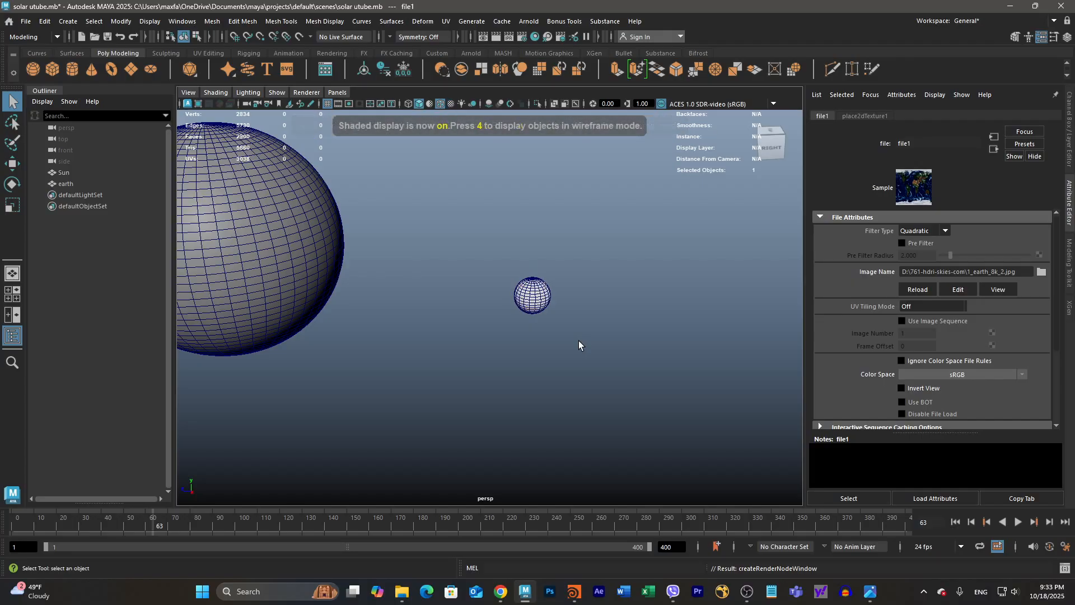
key("6")
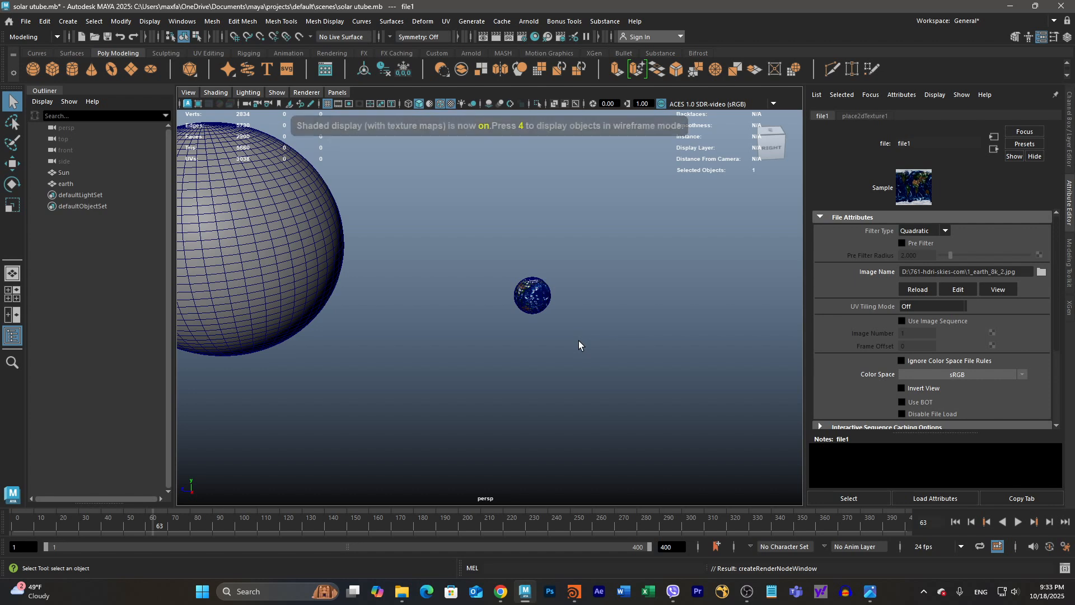
key("5")
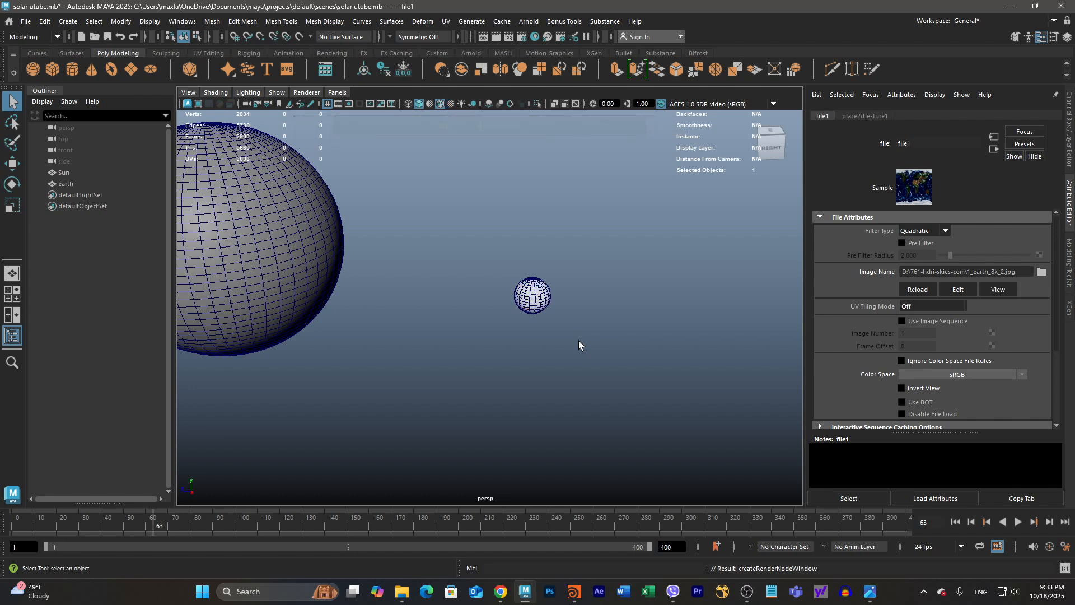
key("6")
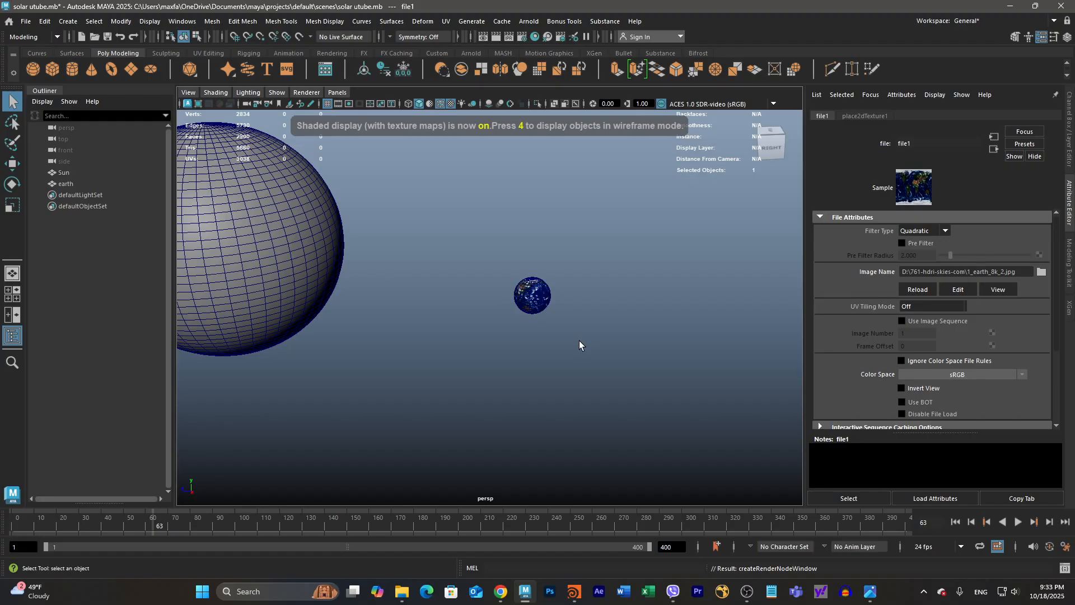
key("5")
key("6")
- Select the earth sphere and inspect its texture up close from several angles, including the pole
right_click_drag(538, 327, 756, 313, "alt")
middle_click_drag(615, 321, 584, 369, "alt")
left_click_drag(584, 369, 628, 366, "alt")
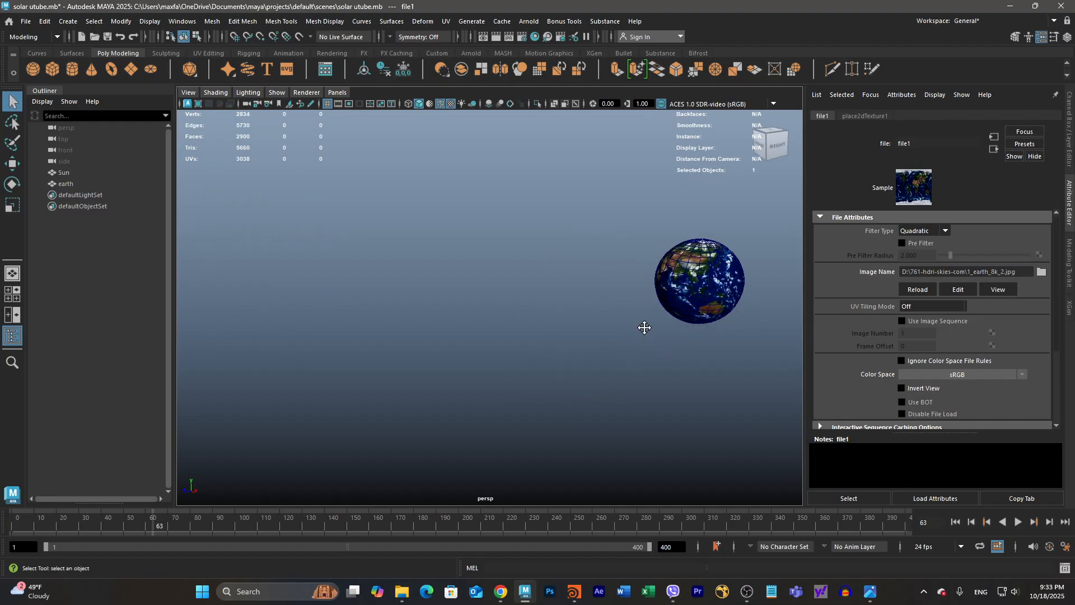
middle_click_drag(644, 329, 531, 341, "alt")
right_click_drag(530, 341, 612, 335, "alt")
left_click_drag(610, 336, 815, 313, "alt")
left_click(574, 307)
left_click_drag(574, 307, 670, 404, "alt")
right_click_drag(629, 332, 551, 334, "alt")
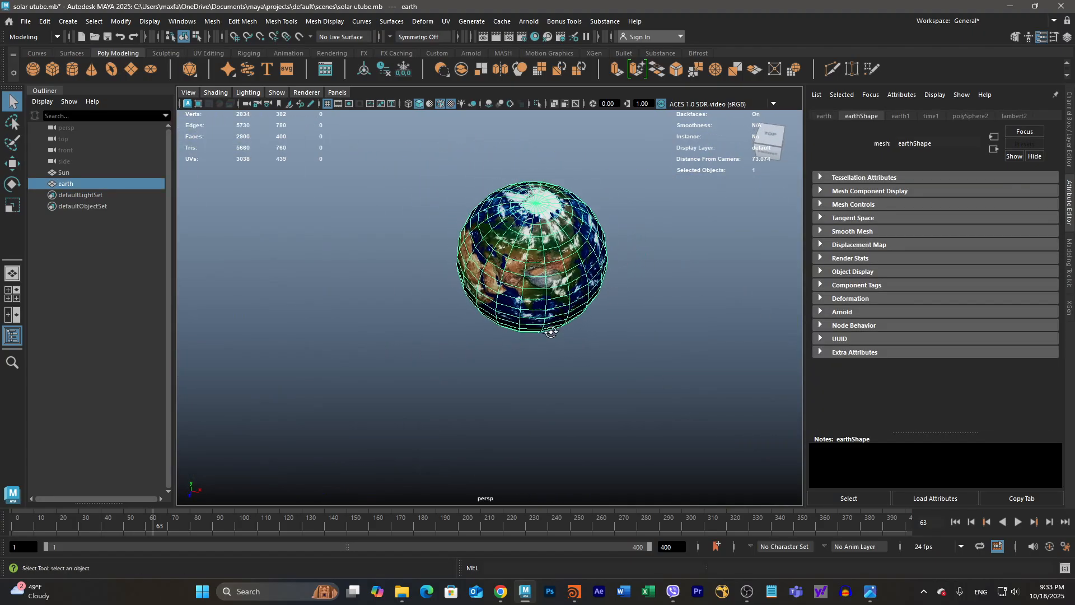
left_click_drag(551, 334, 566, 295, "alt")
middle_click_drag(565, 295, 555, 384, "alt")
right_click_drag(574, 374, 633, 355, "alt")
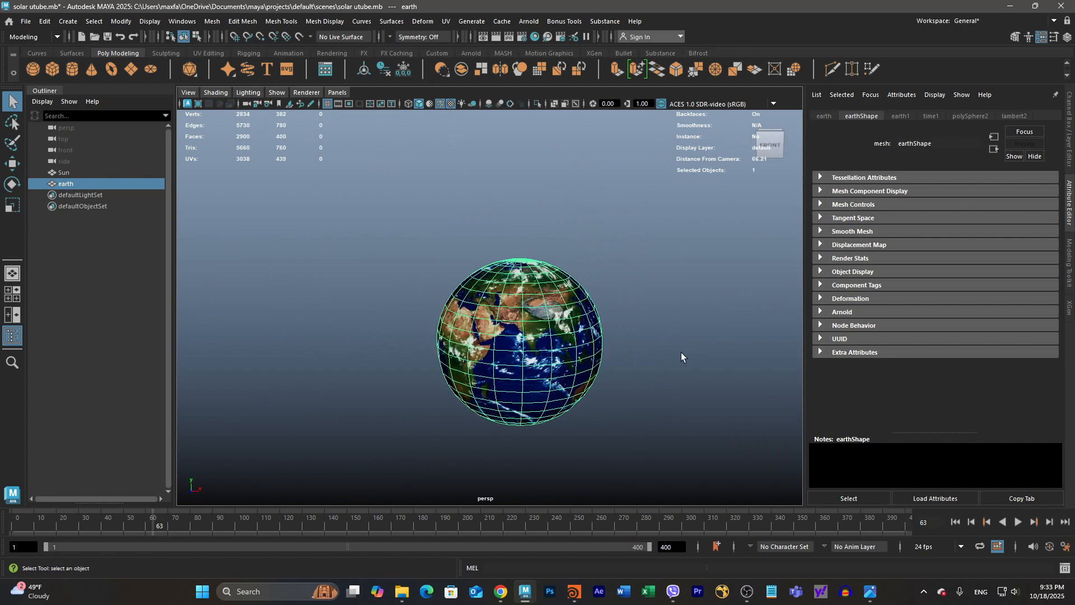
left_click_drag(682, 353, 681, 369, "alt")
- Examine how the earth's UVs lie over the map image in the UV Editor, and close the editor
left_click(446, 22)
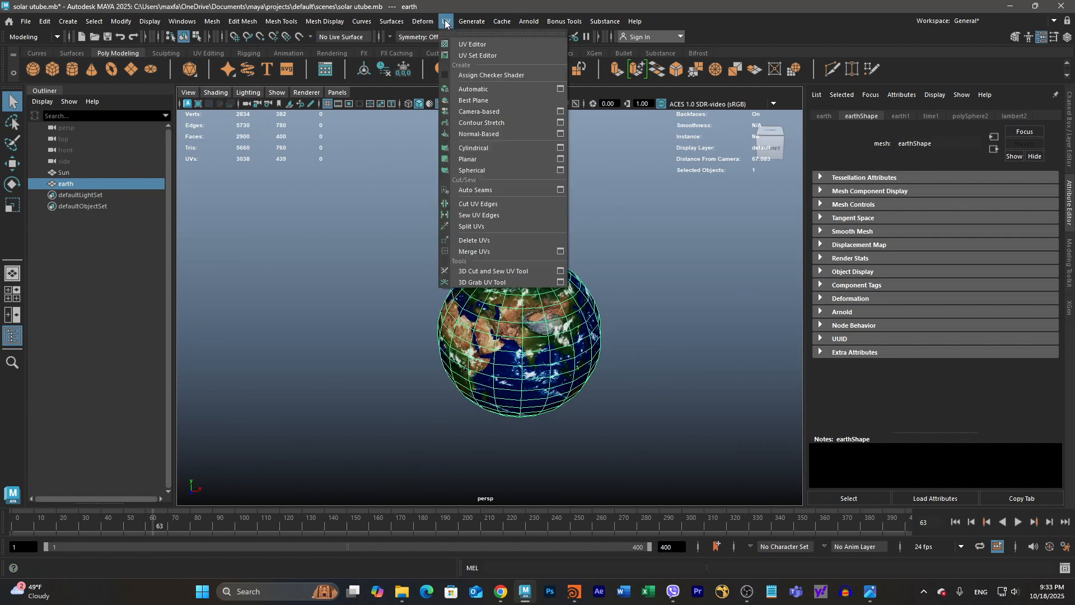
left_click(469, 44)
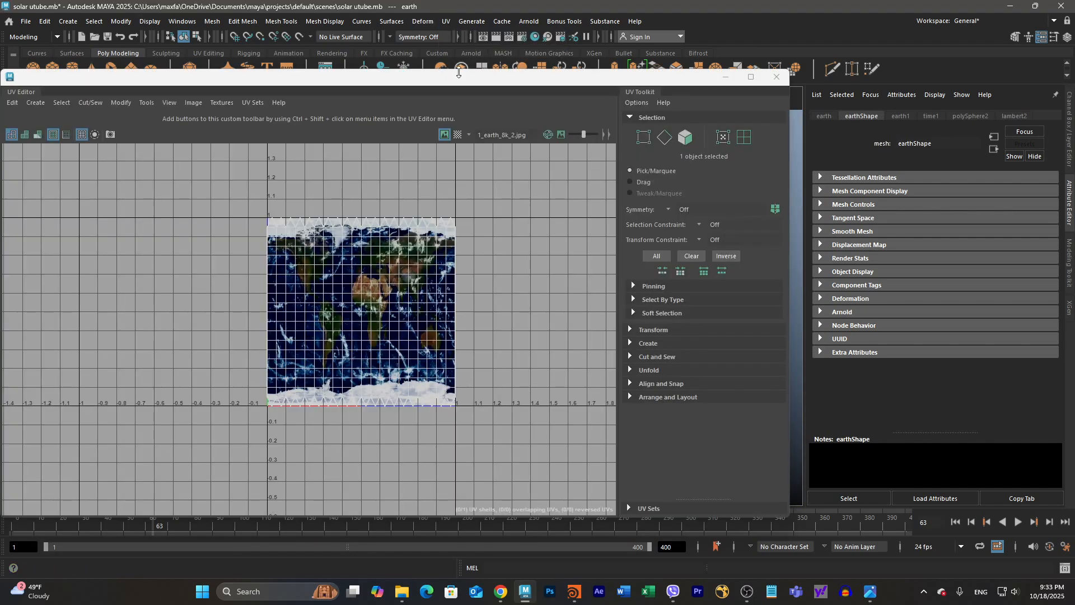
right_click_drag(386, 373, 604, 375, "alt")
middle_click_drag(456, 299, 450, 384, "alt")
right_click_drag(465, 375, 515, 367, "alt")
middle_click_drag(515, 367, 446, 302, "alt")
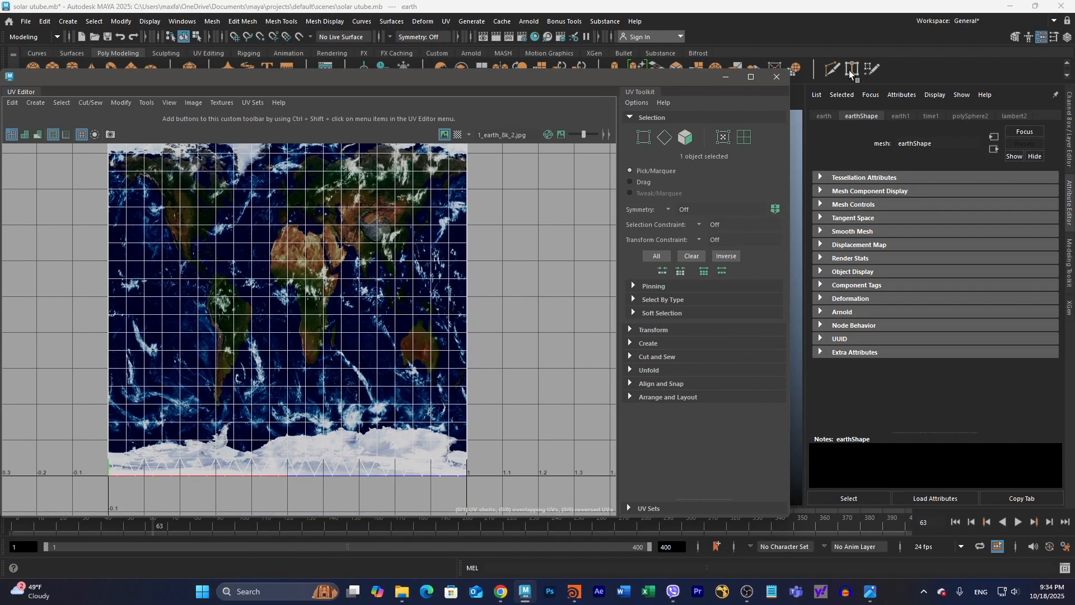
left_click(777, 77)
- Select the large Sun sphere and assign a new Lambert material to it
right_click_drag(667, 371, 299, 364, "alt")
middle_click_drag(481, 358, 616, 296, "alt")
right_click_drag(579, 338, 225, 347, "alt")
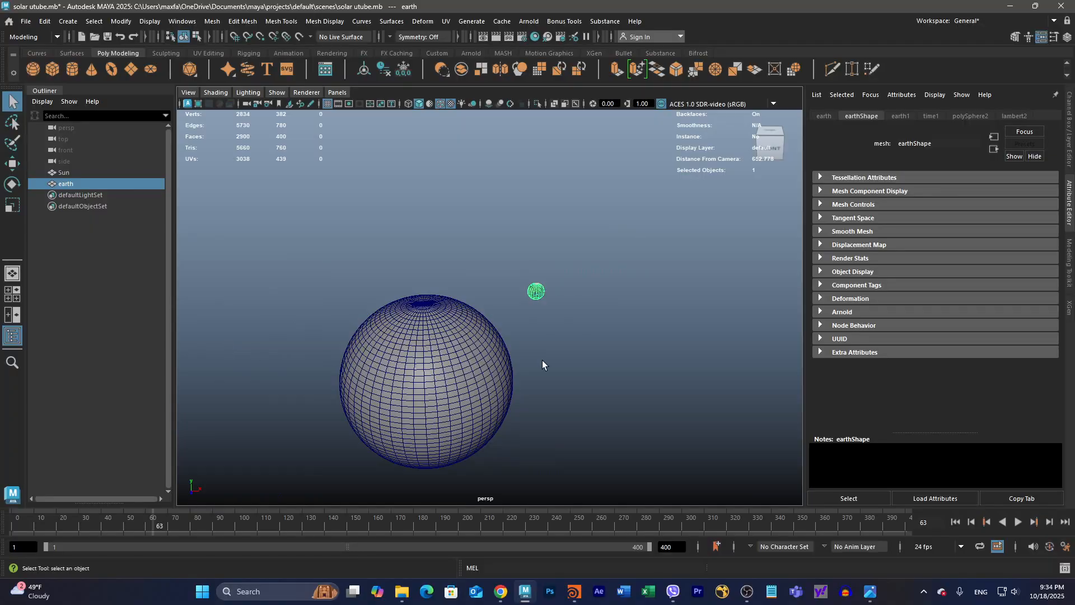
middle_click_drag(543, 365, 556, 343, "alt")
left_click(509, 281)
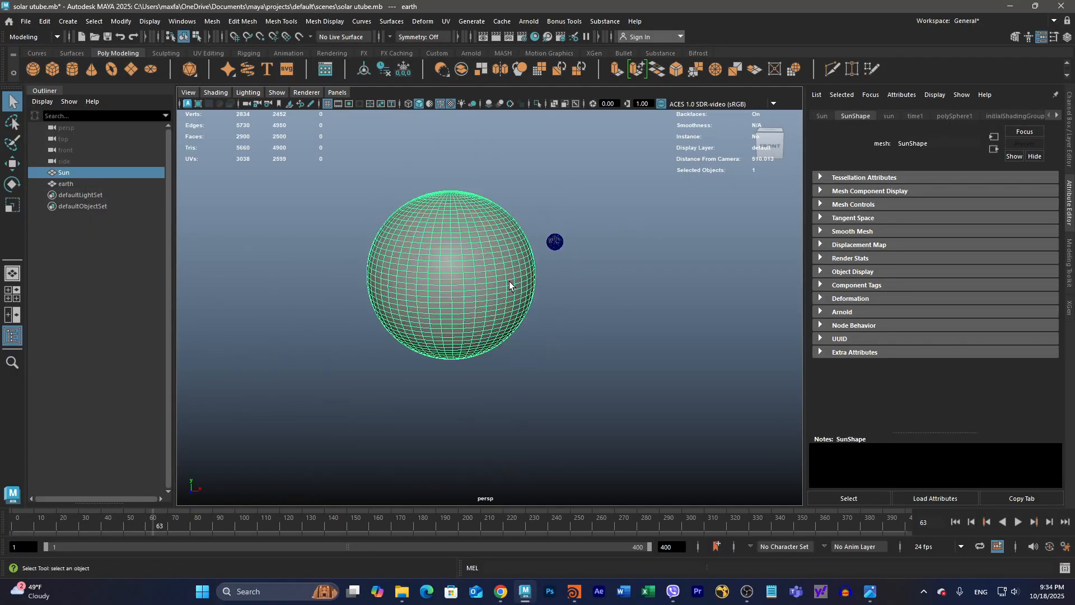
right_click_drag(509, 281, 604, 481)
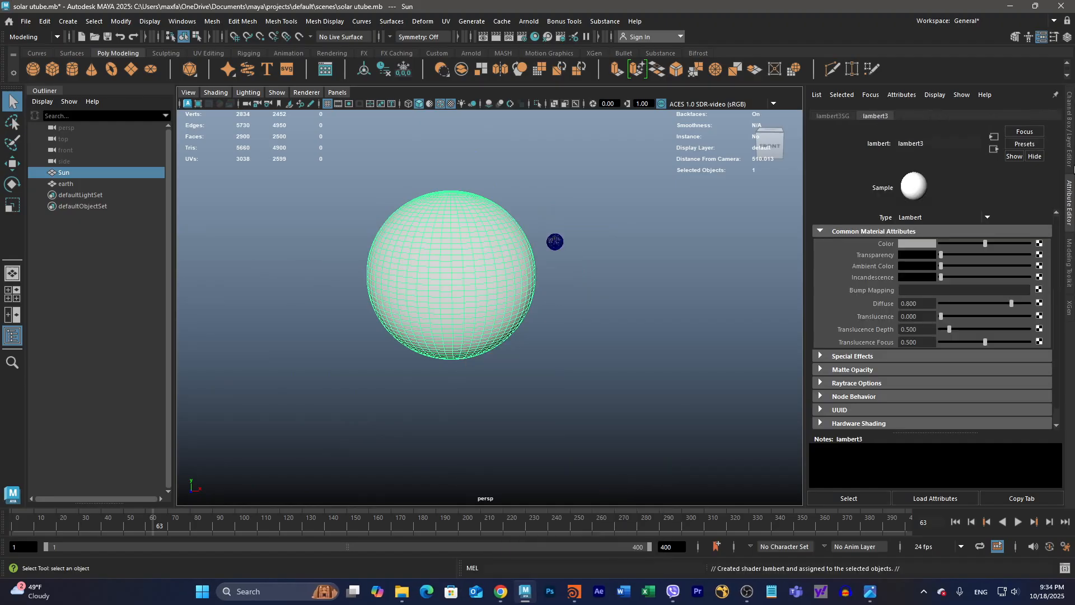
- Connect a File texture to the Sun Lambert's color and load f48f469bd71cd046d3e9cb340fb608ce_2.png from D:/761-hdri-skies-com
left_click(1039, 243)
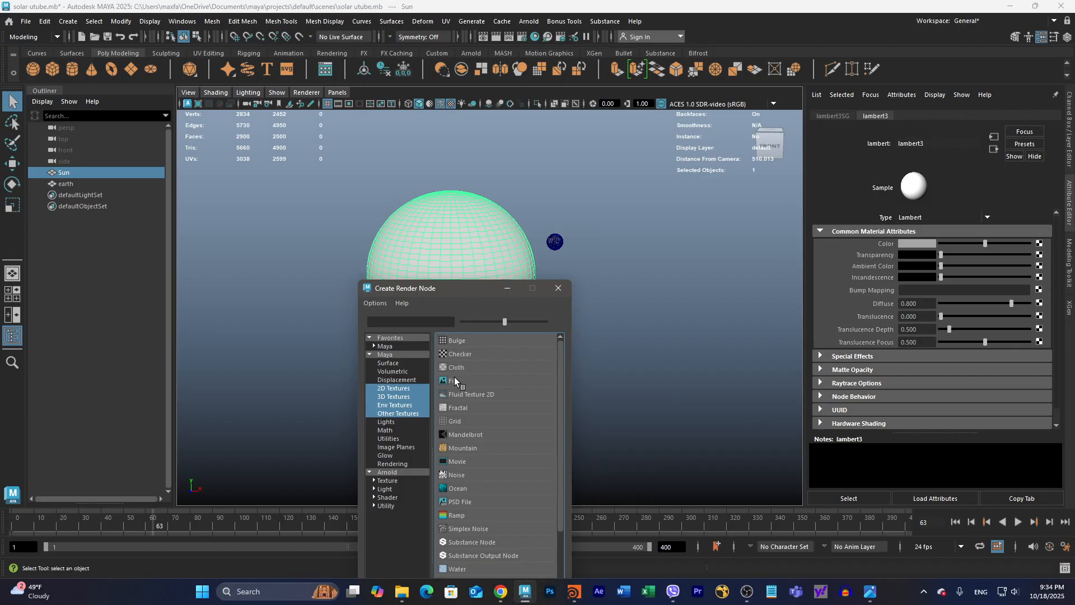
left_click(455, 379)
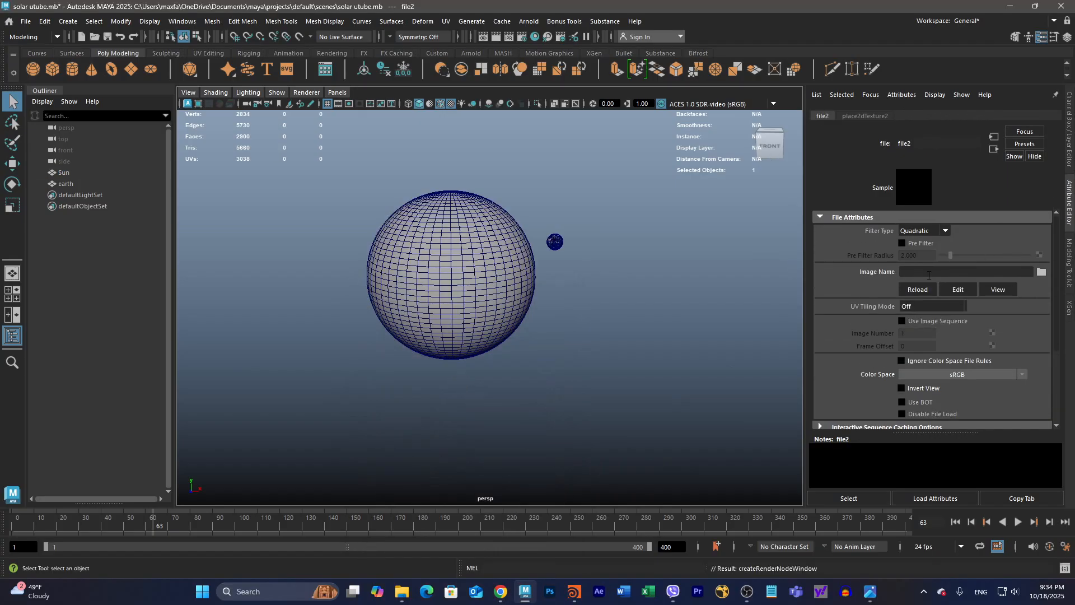
left_click(1042, 272)
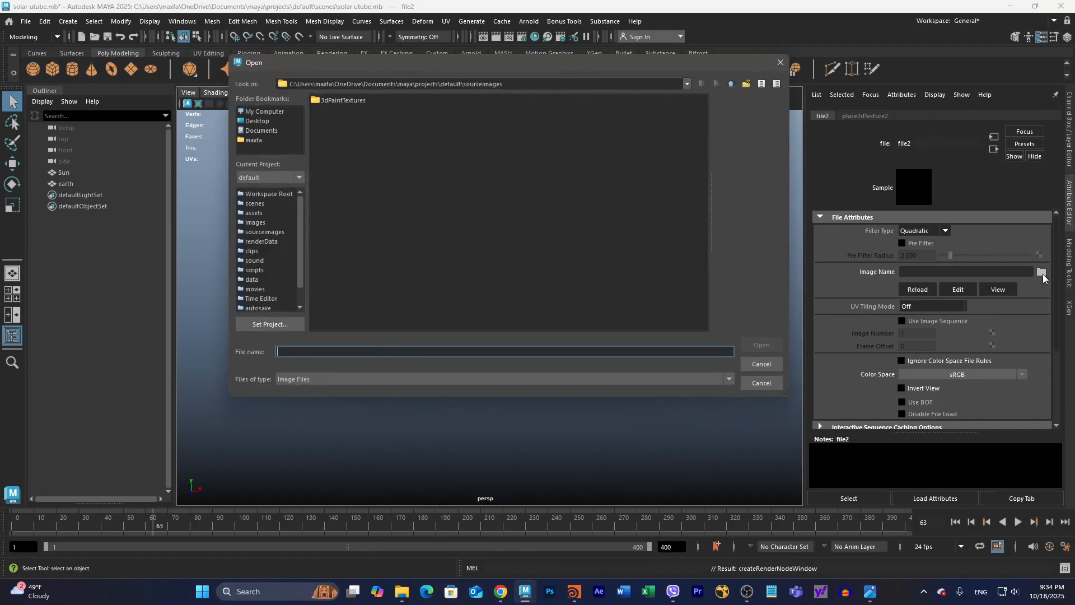
left_click(259, 112)
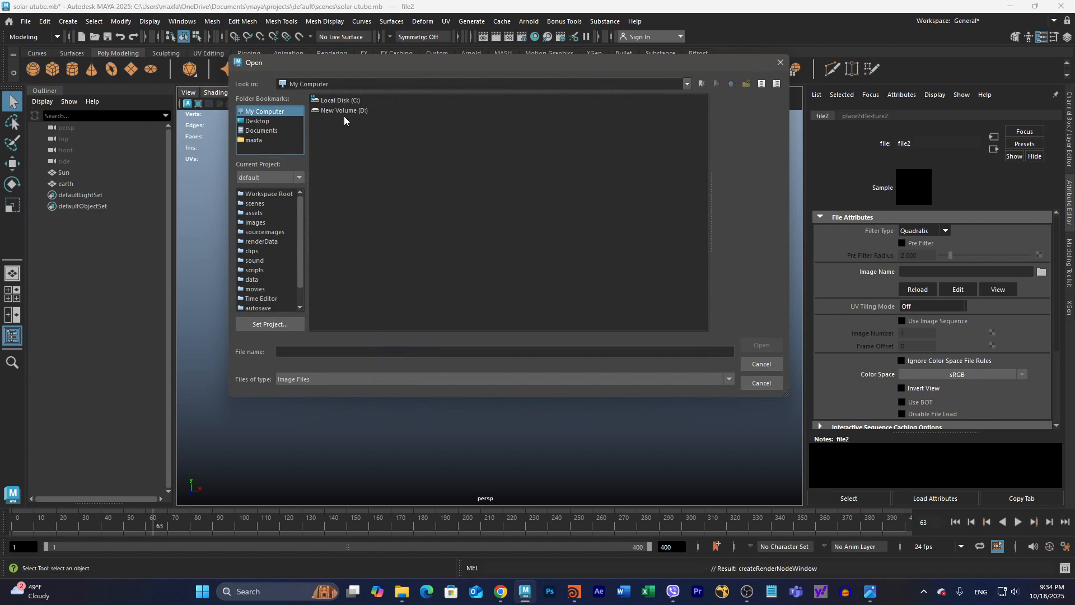
double_click(354, 111)
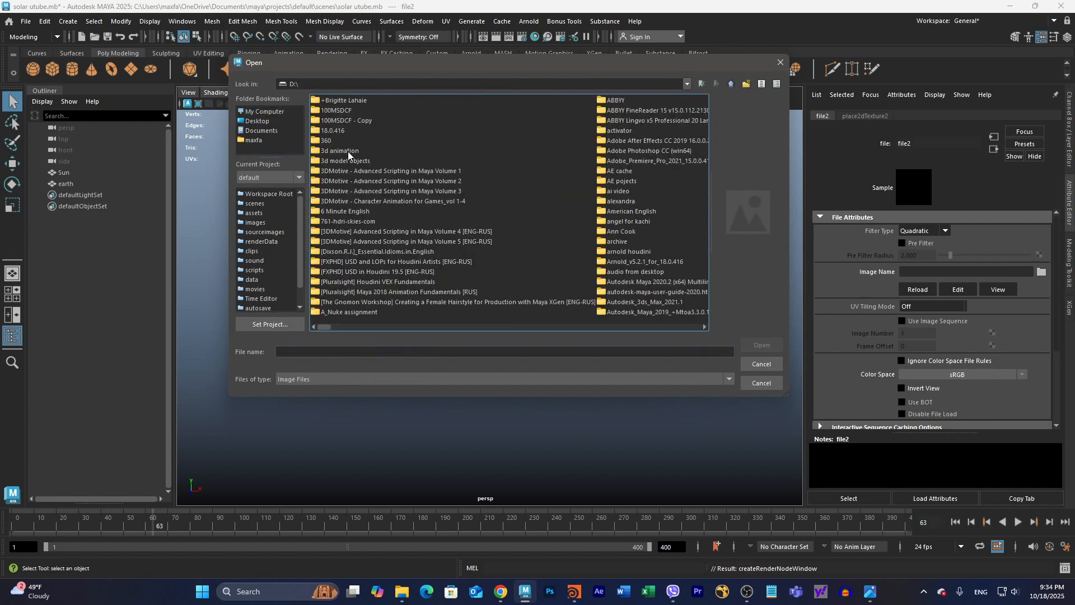
double_click(361, 221)
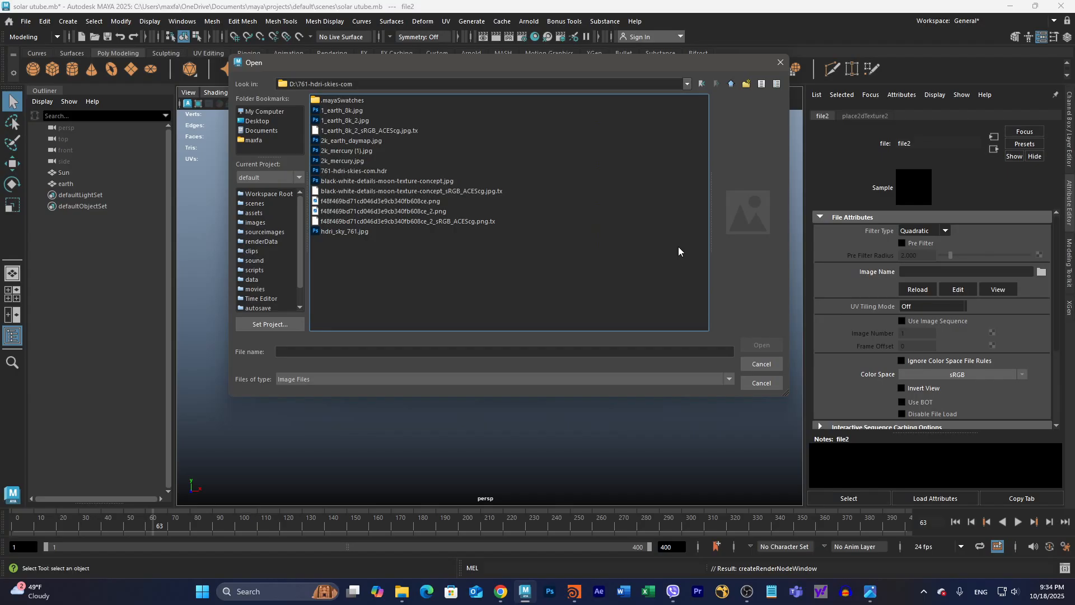
left_click(428, 213)
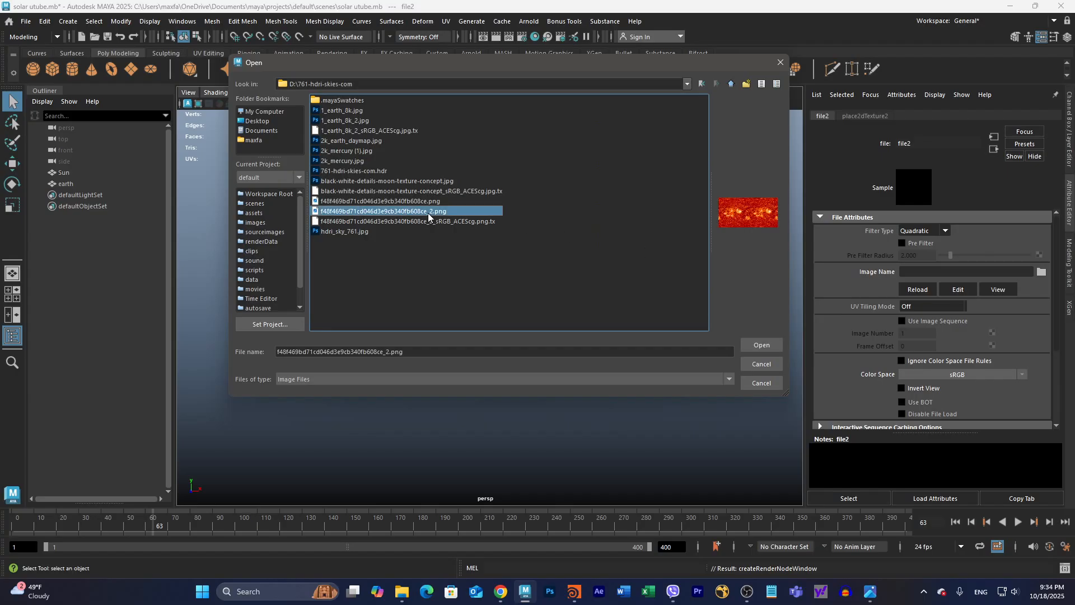
left_click(771, 348)
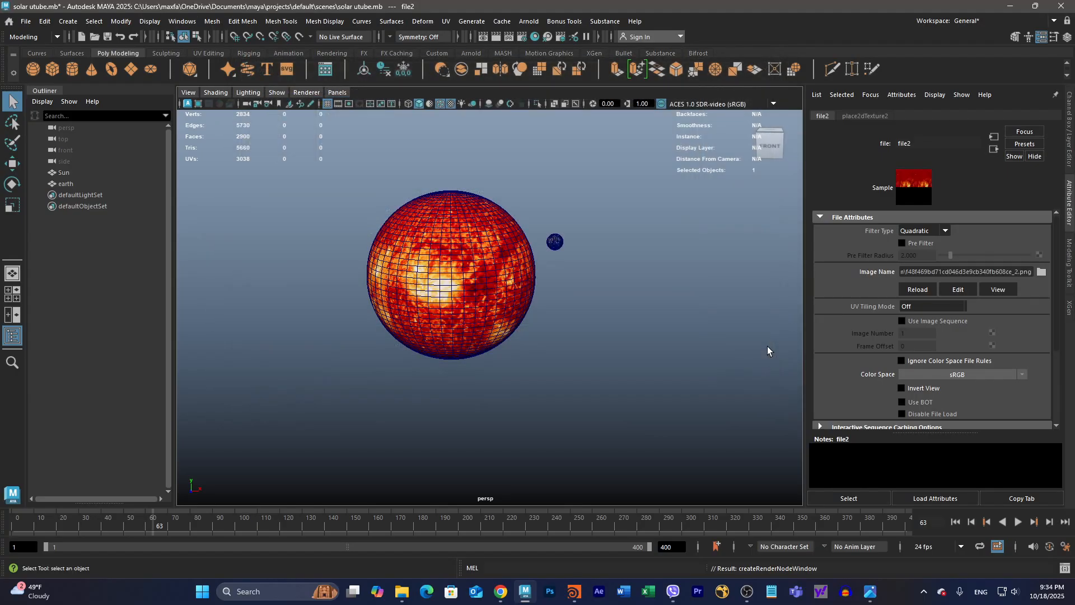
- Play the orbit animation with both textured spheres in view and turn off Wireframe on Shaded
left_click_drag(503, 388, 561, 412, "alt")
right_click_drag(668, 393, 623, 399, "alt")
left_click_drag(623, 399, 657, 379, "alt")
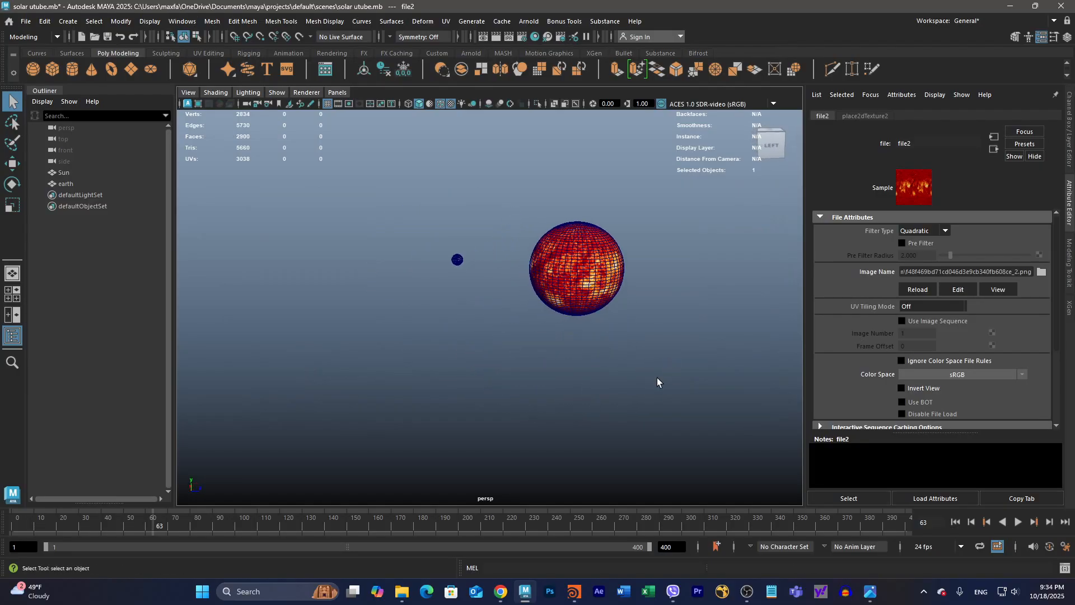
left_click(1018, 522)
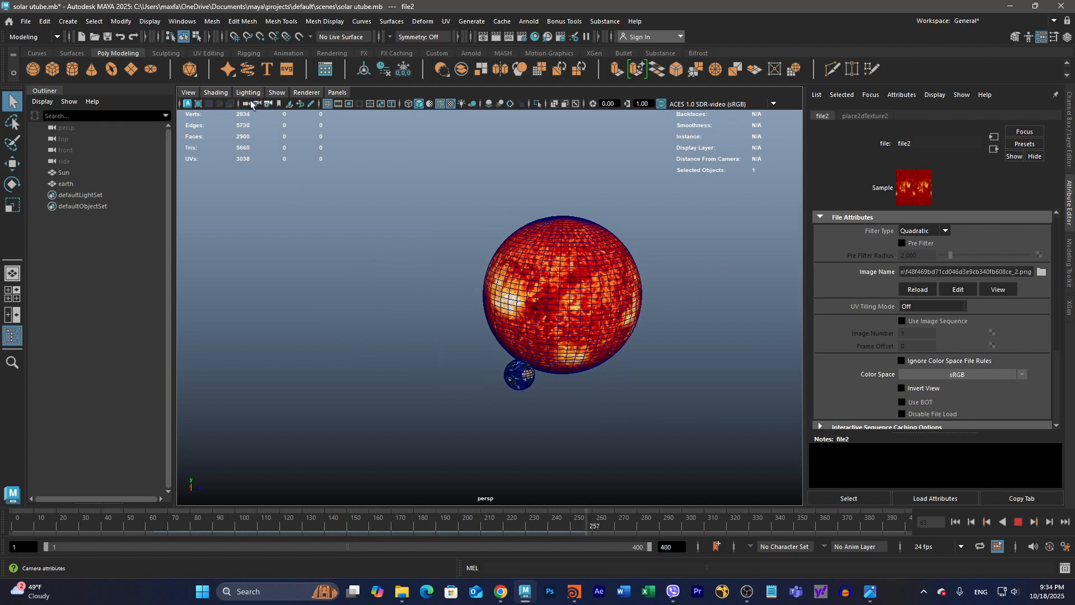
left_click(210, 93)
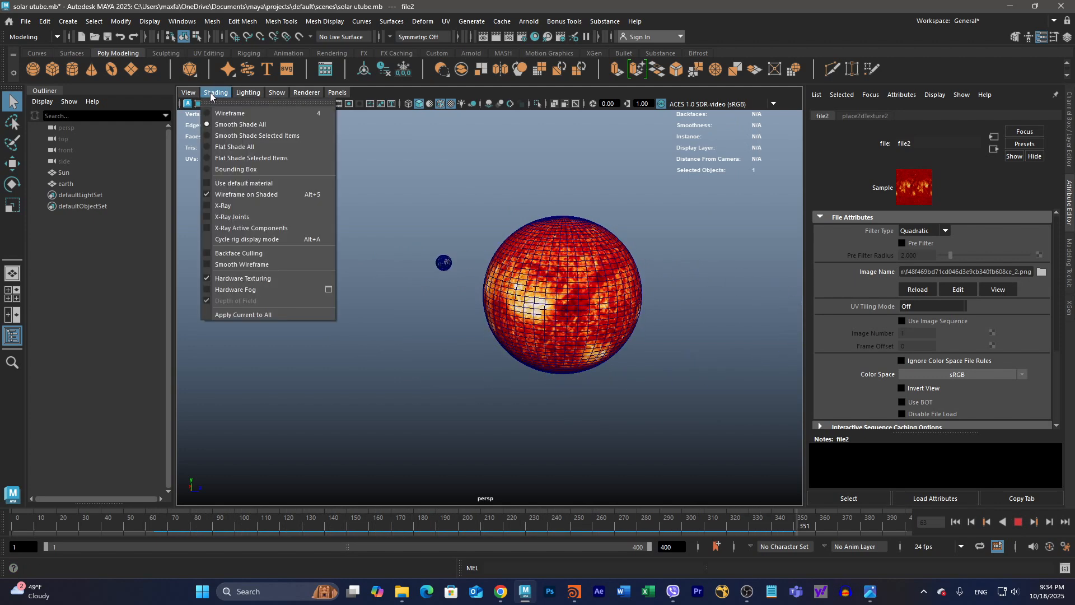
left_click(208, 194)
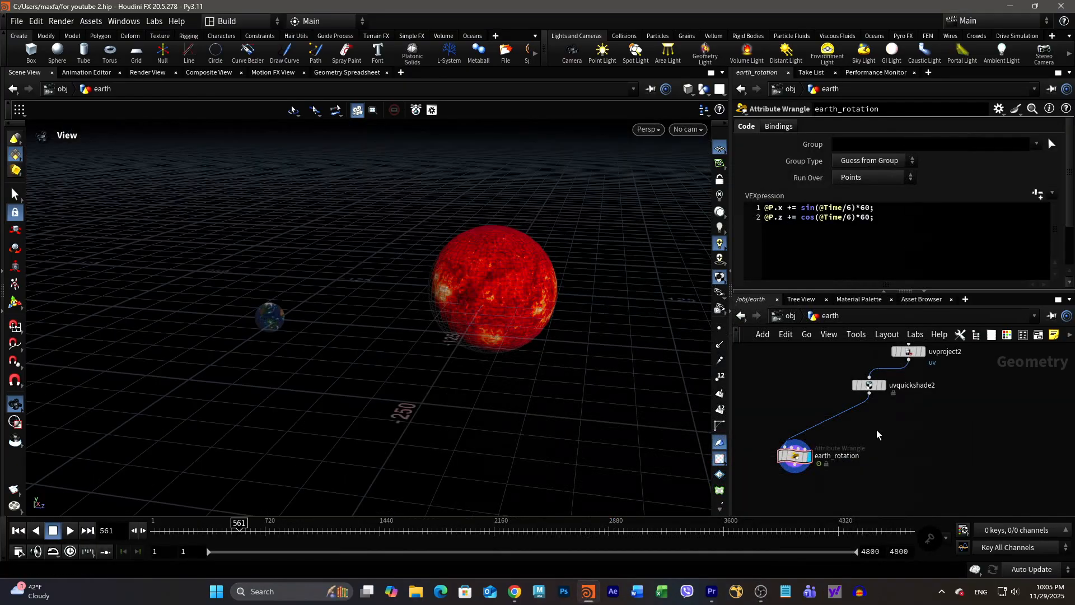
- Insert an Attribute Wrangle between uvquickshade2 and earth_rotation and declare matrix3 m = ident(); in its VEXpression
key("Tab")
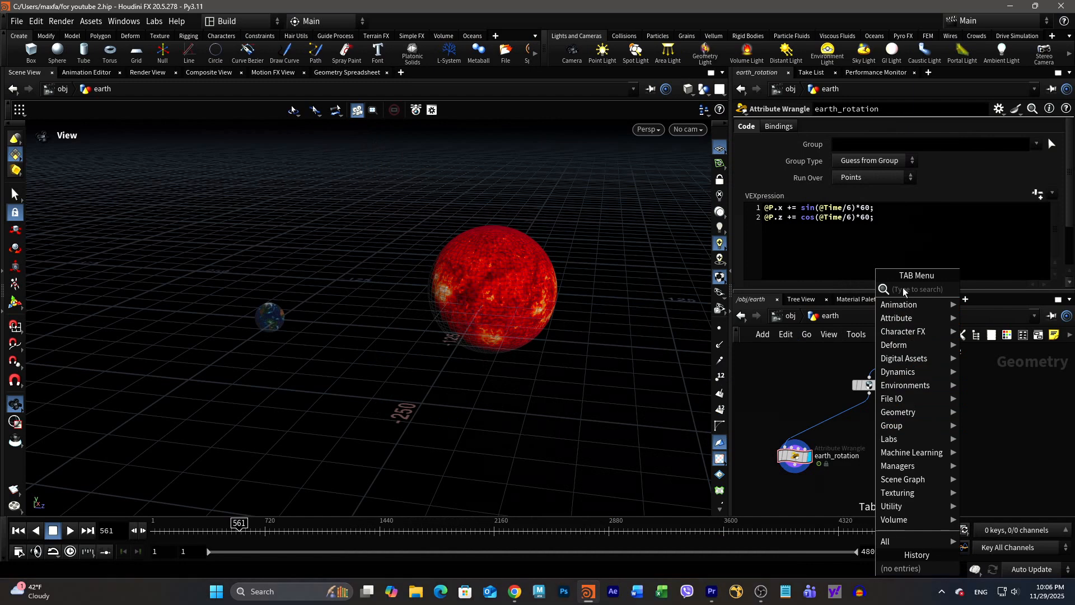
type("wr")
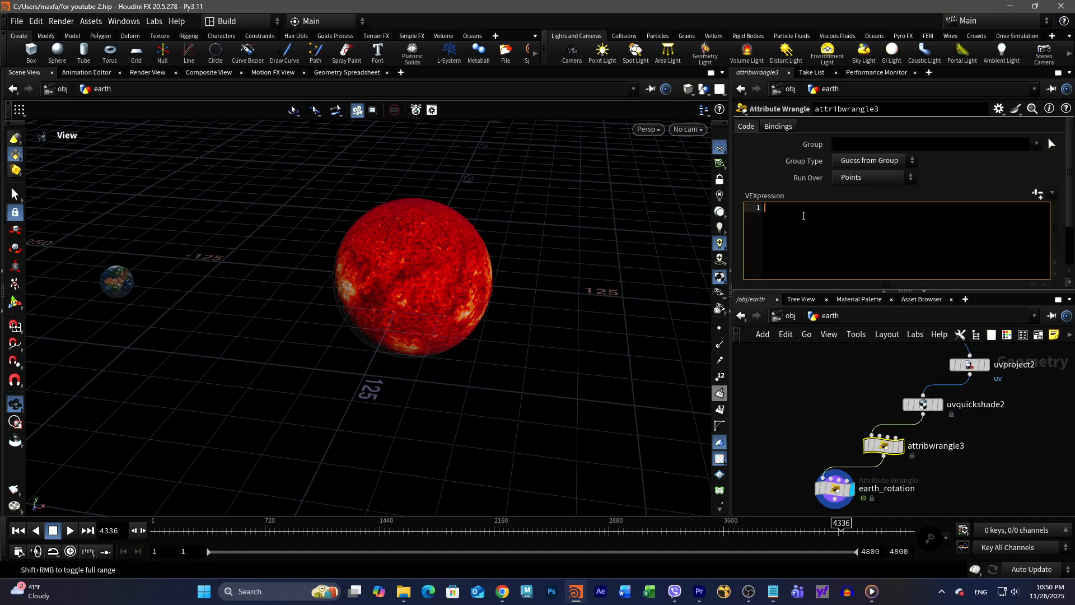
type("mat")
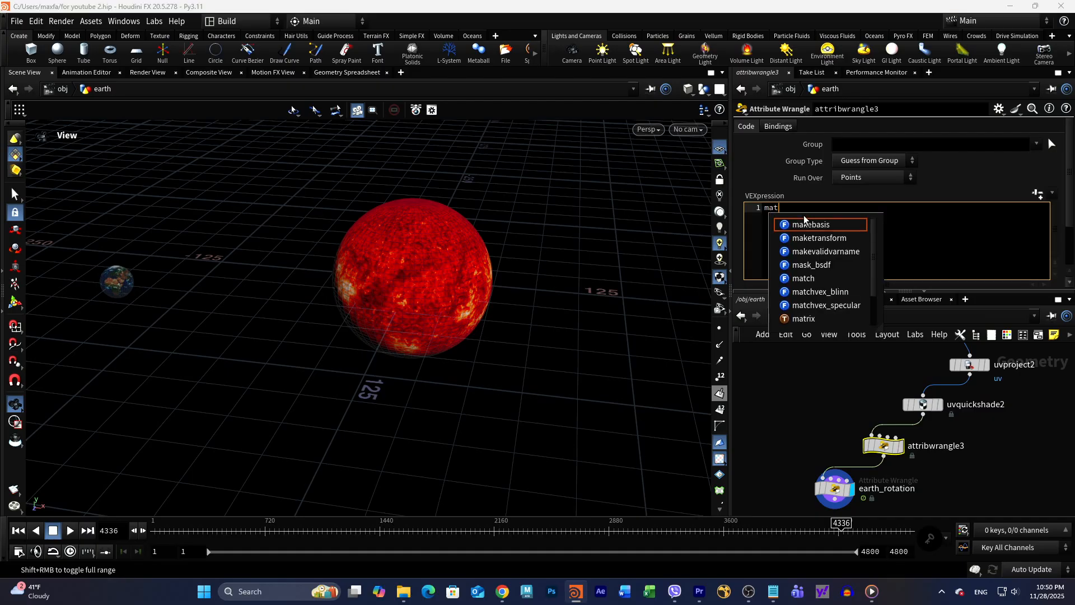
type("rix")
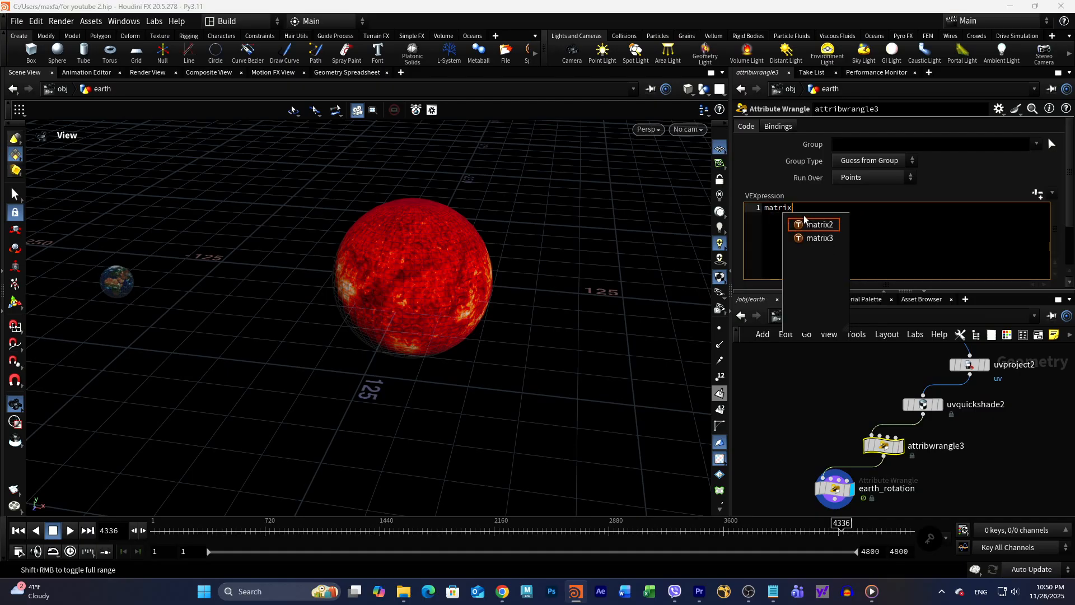
left_click(819, 238)
type("m")
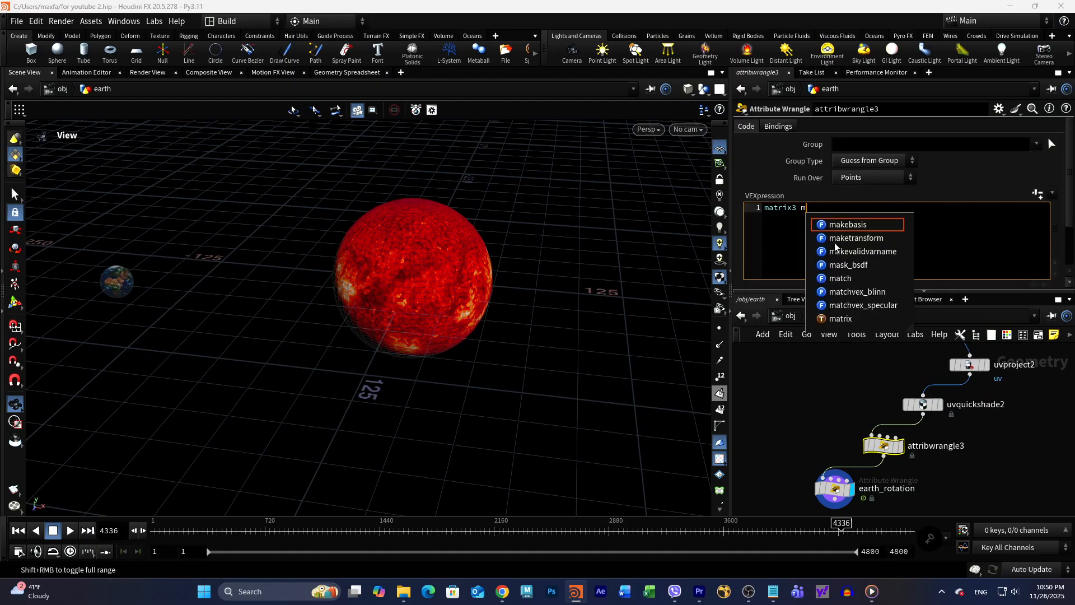
type(" = ide")
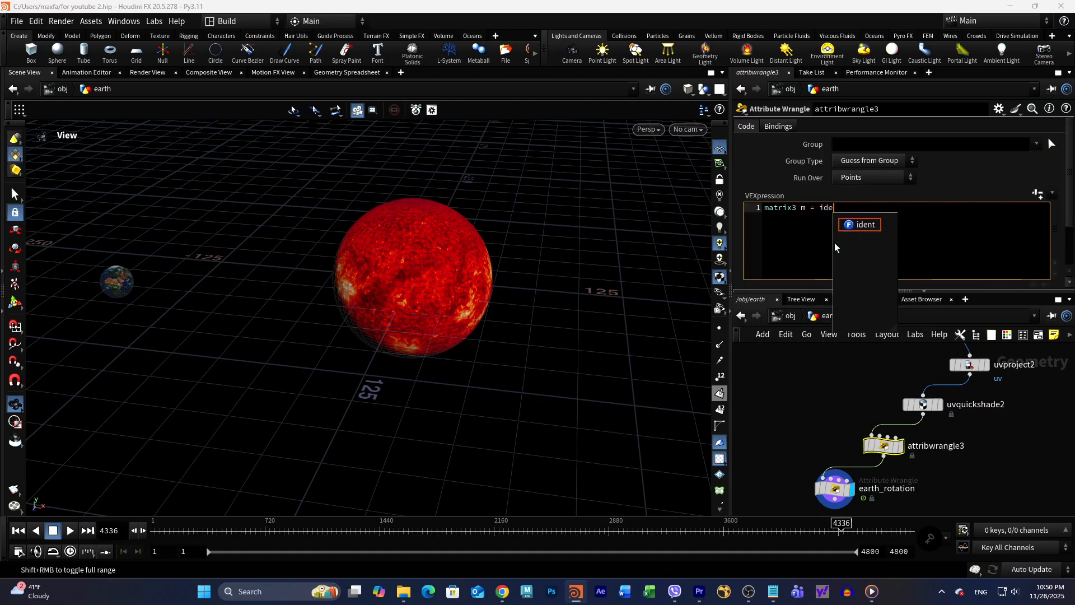
type("nt")
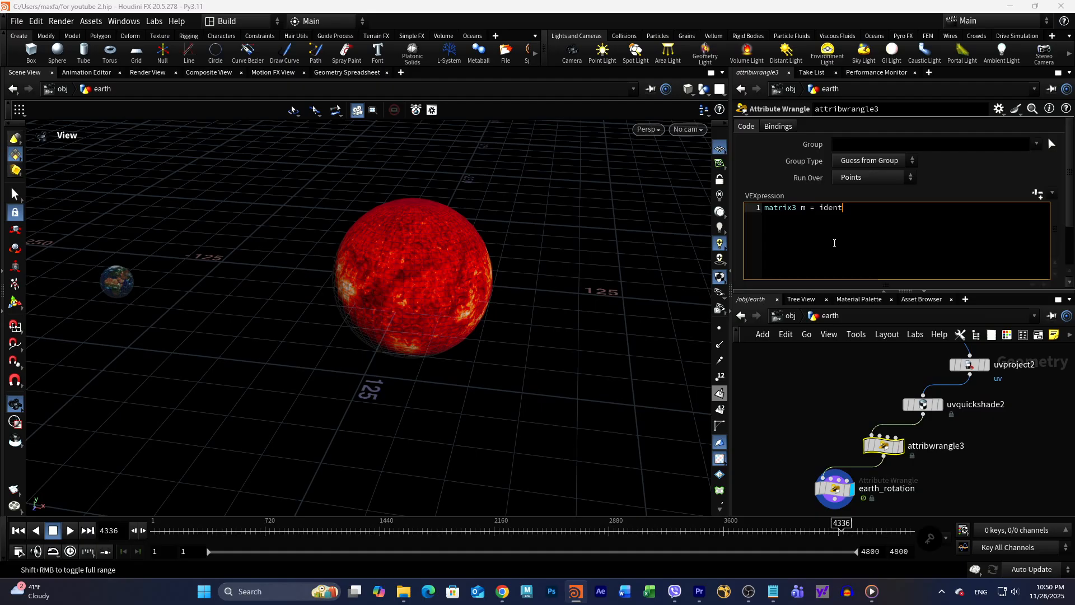
type("();")
key("Return")
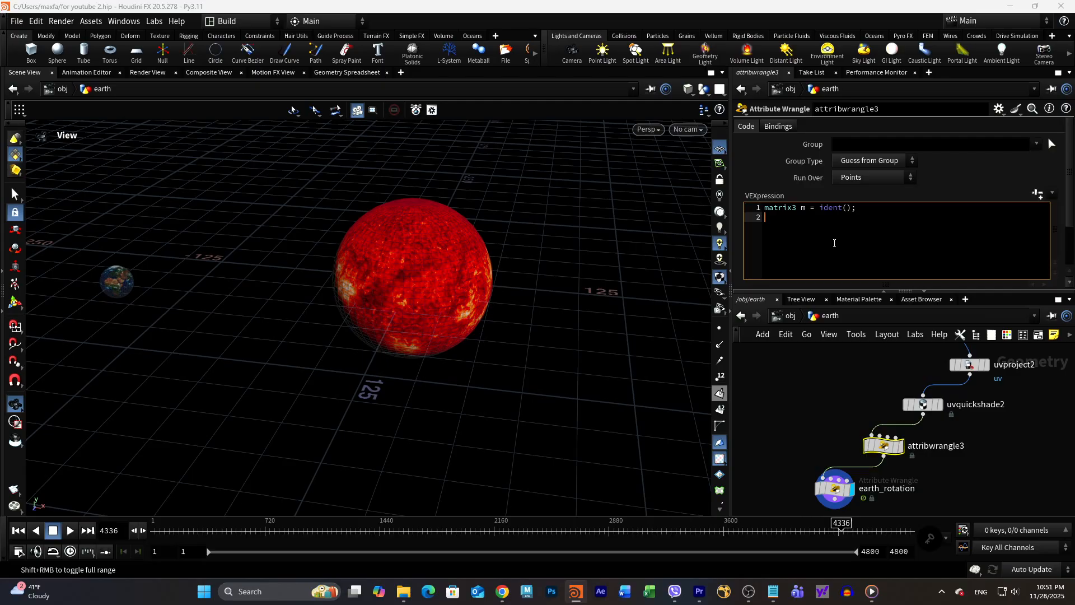
- Add a second code line reading vector axis = chv("axis"); to the new wrangle
type("vector")
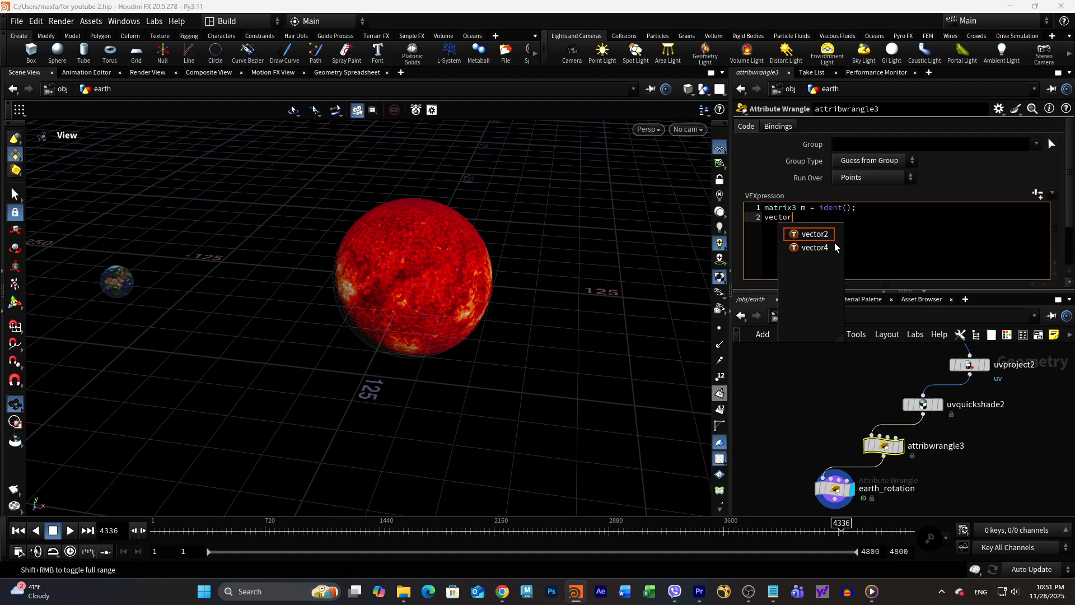
type(" axi")
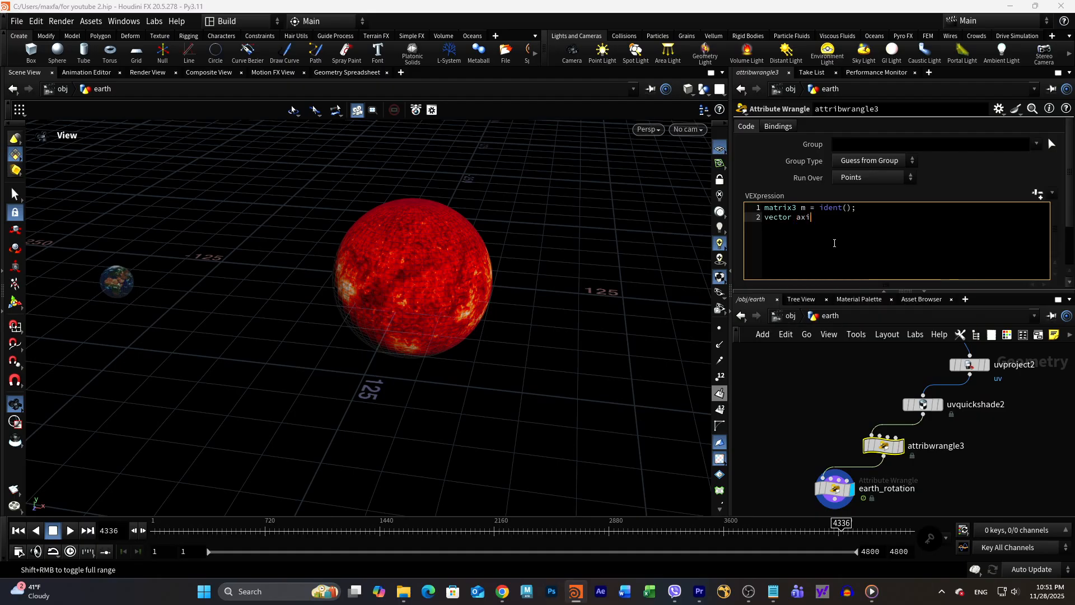
type("s = chv")
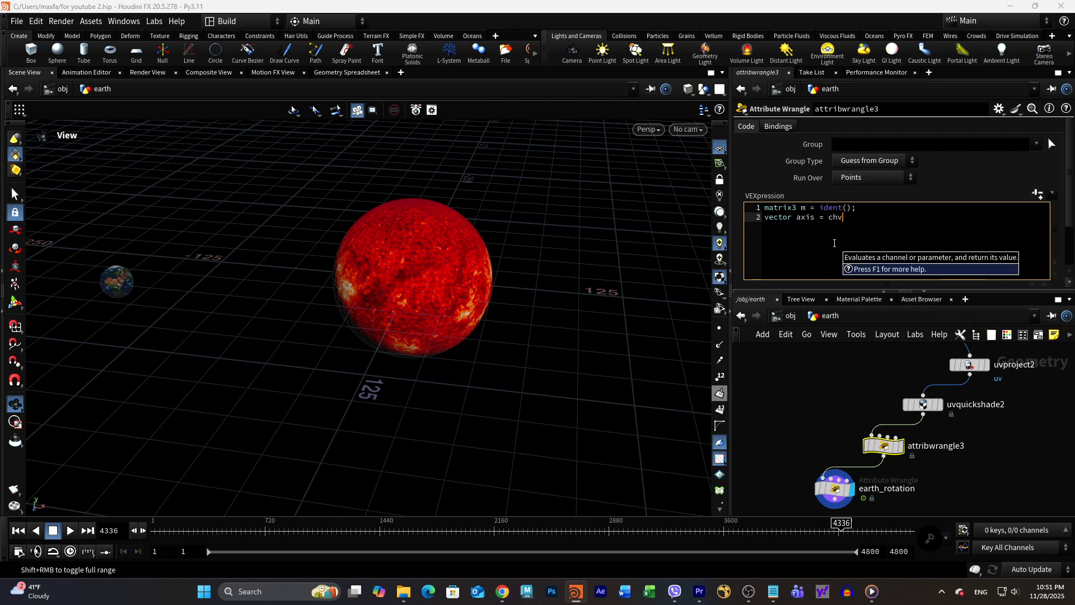
type("()")
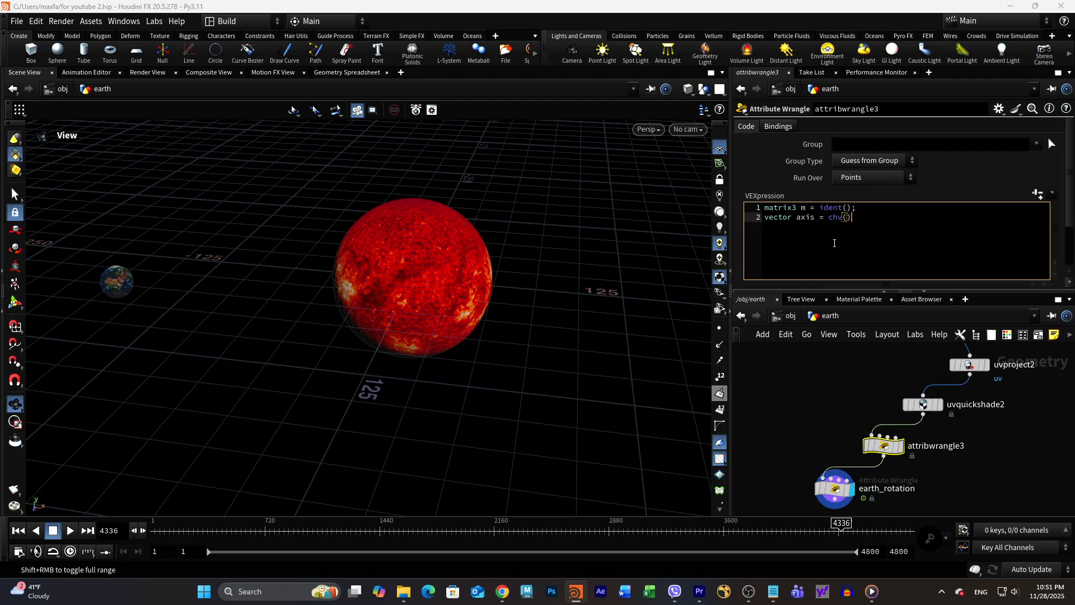
type(";")
key("Left")
key("Left")
type("'")
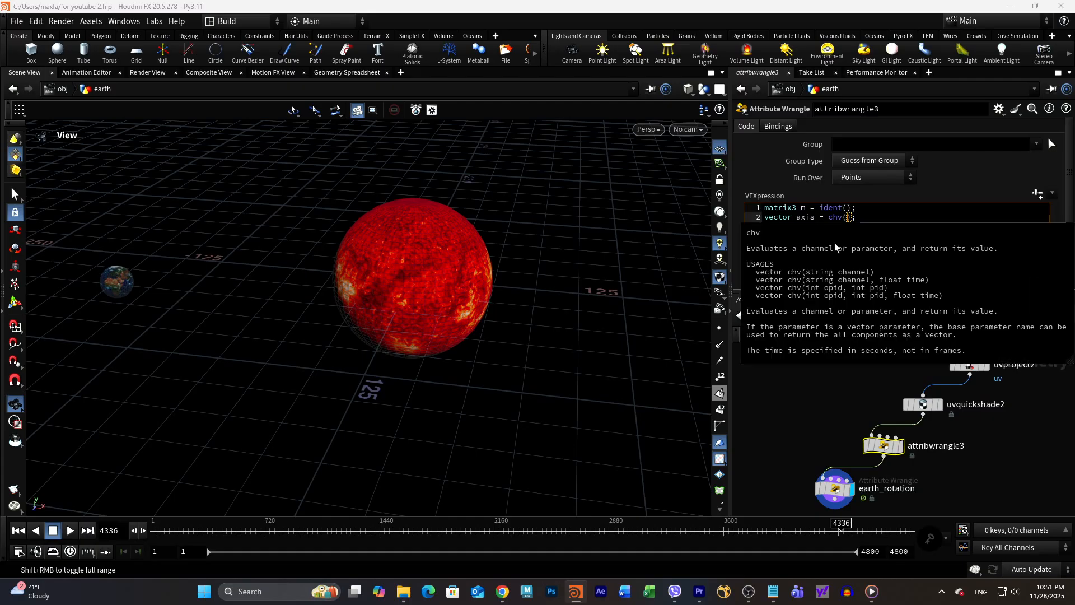
type("'")
type("axis")
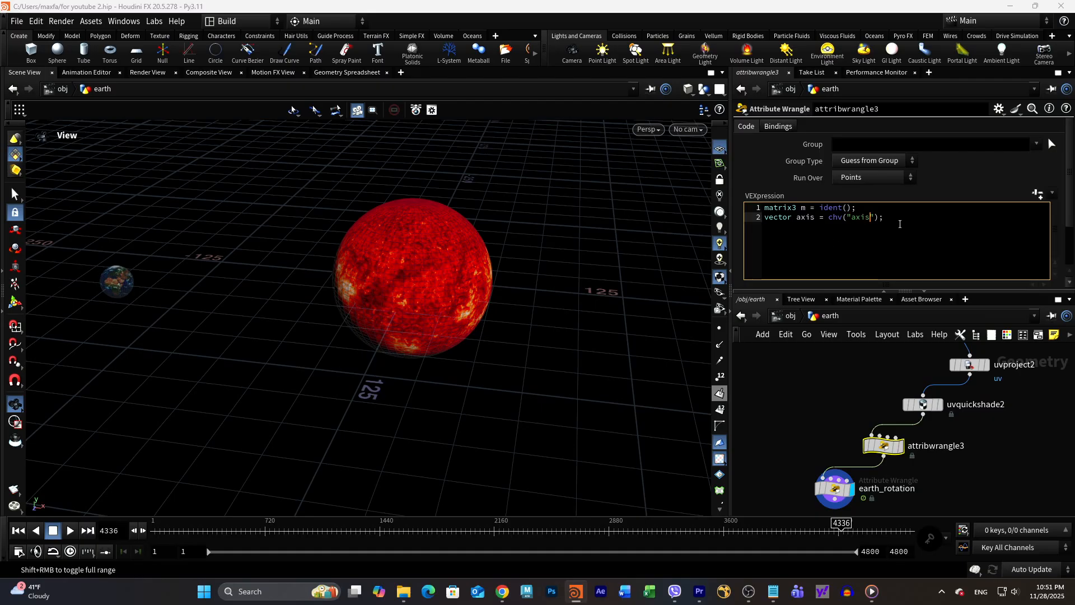
left_click(895, 219)
key("Return")
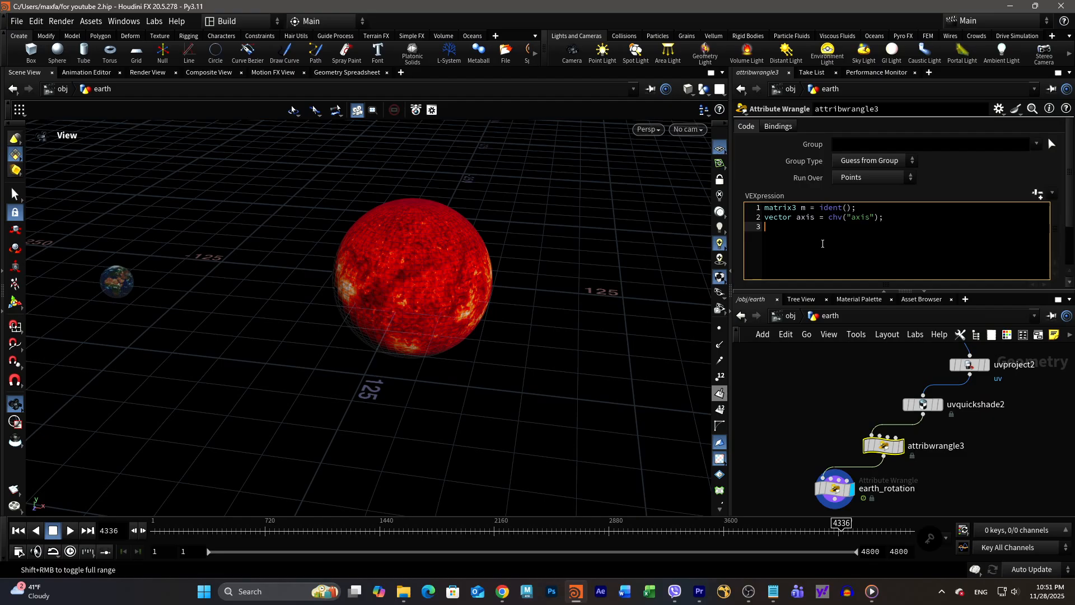
- Create the Axis parameter from the wrangle's code and set its Y component to 1
left_click(1037, 193)
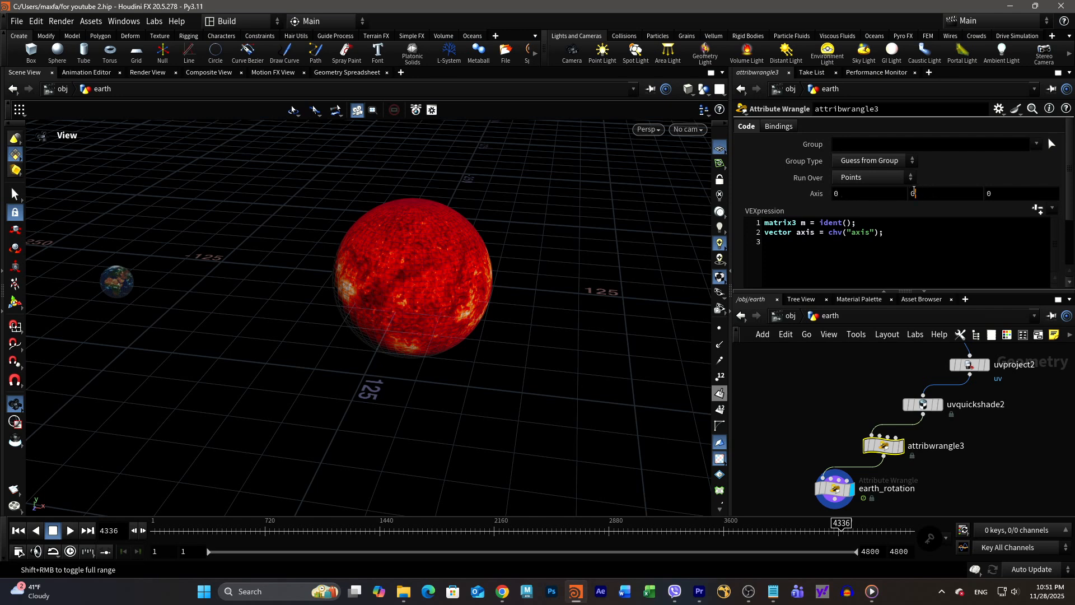
left_click(914, 193)
type("1")
key("Return")
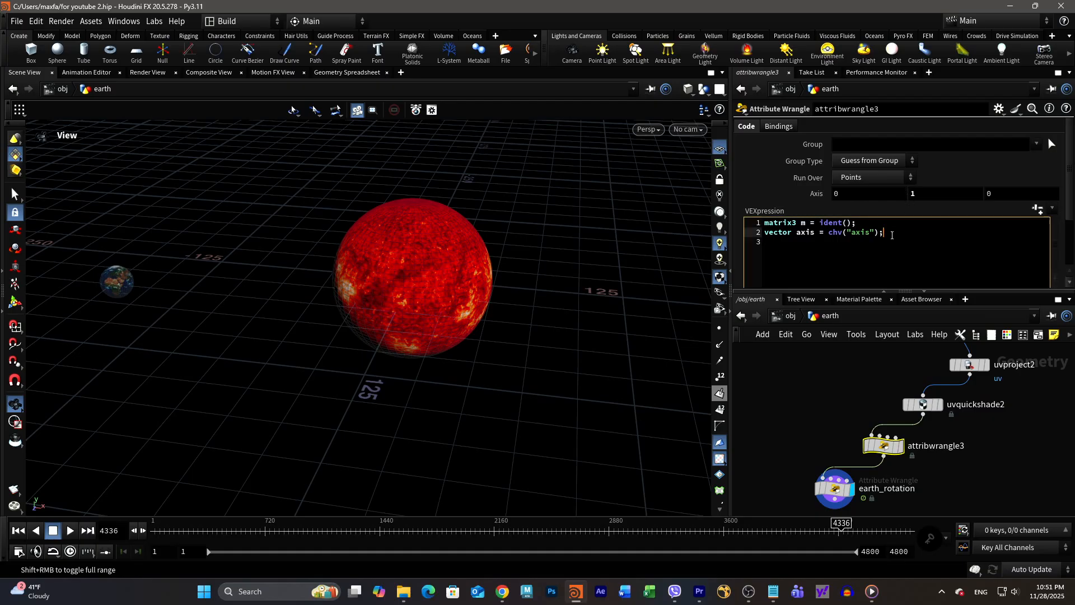
left_click(890, 236)
key("Return")
type("fl")
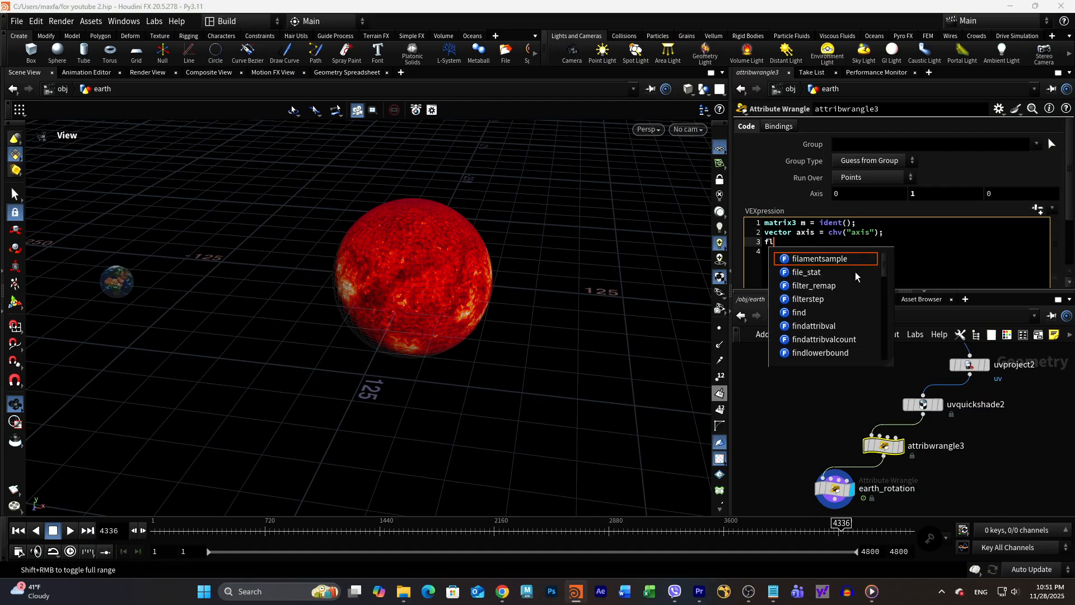
type("oat amou")
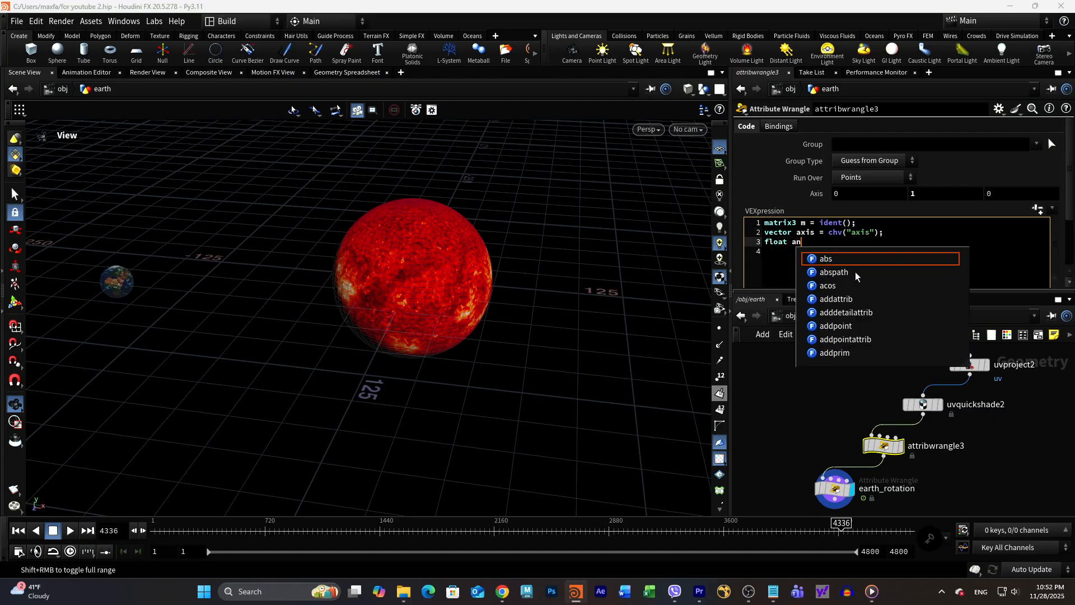
type("nt")
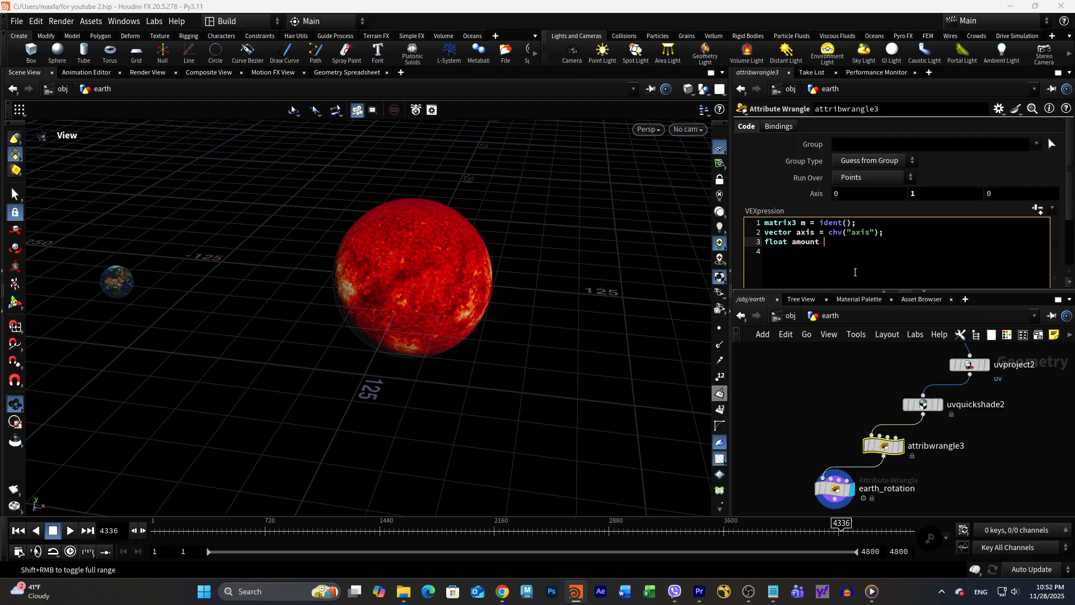
type(" = @Time;")
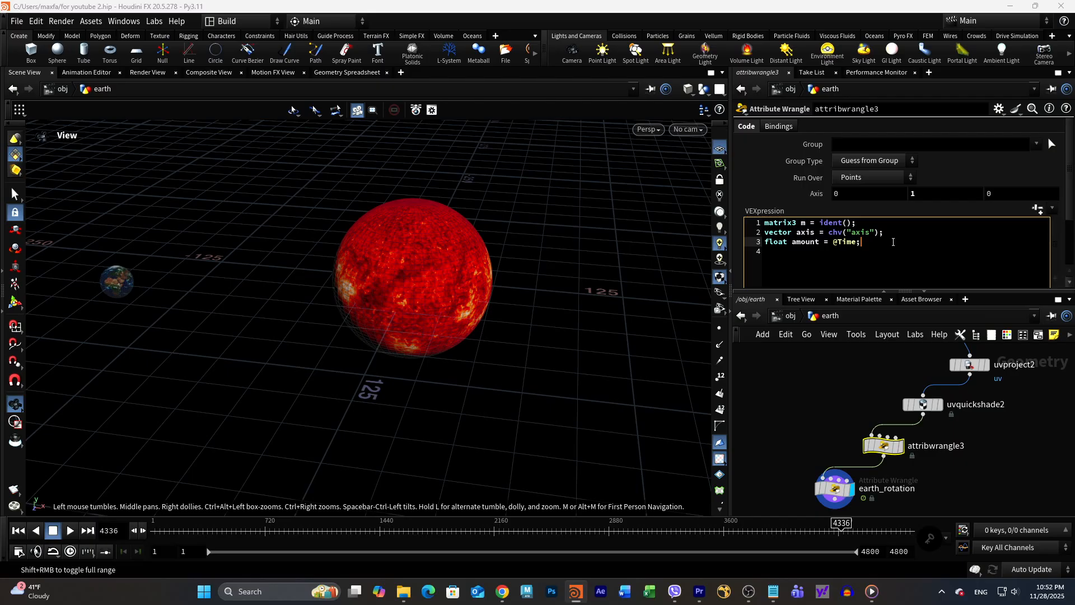
- Write the matrix rotation call rotate (m, amount, axis); on the line after the amount
key("Return")
type("rotate")
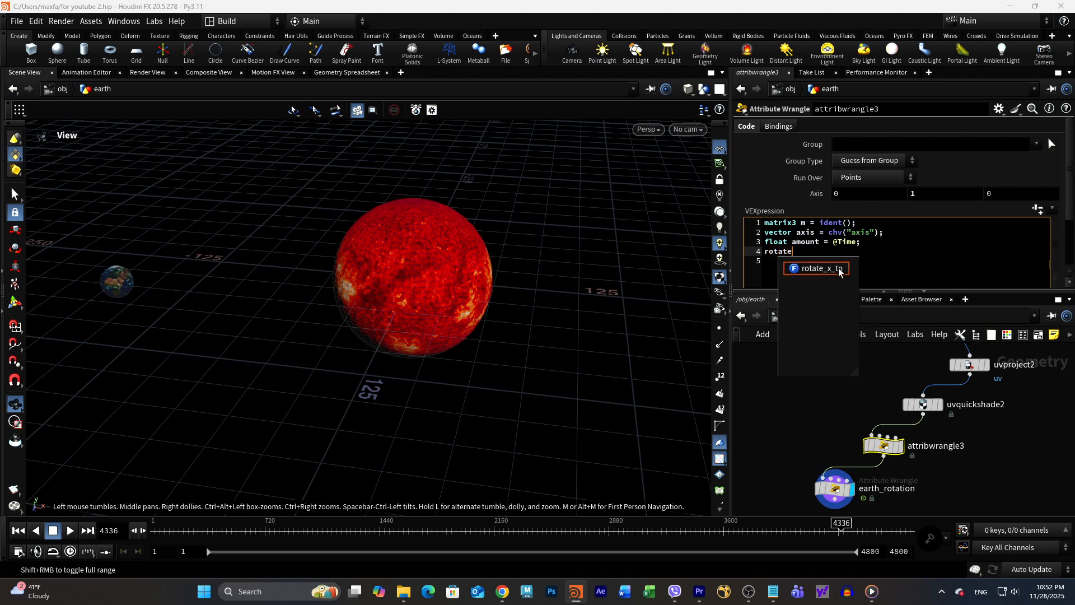
type(" ()")
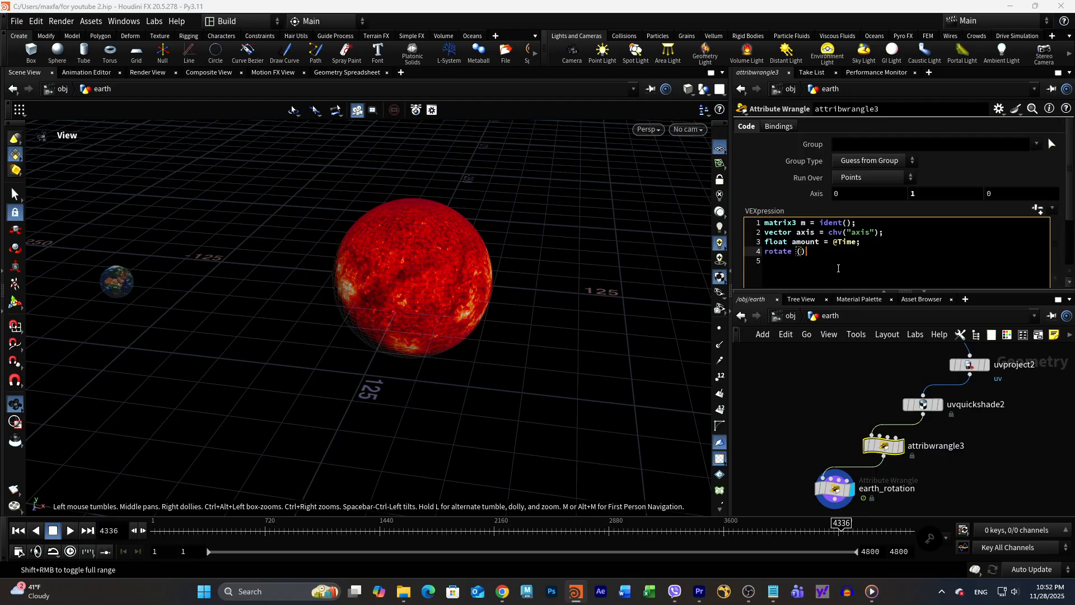
type(";")
key("Left")
key("Left")
type("m")
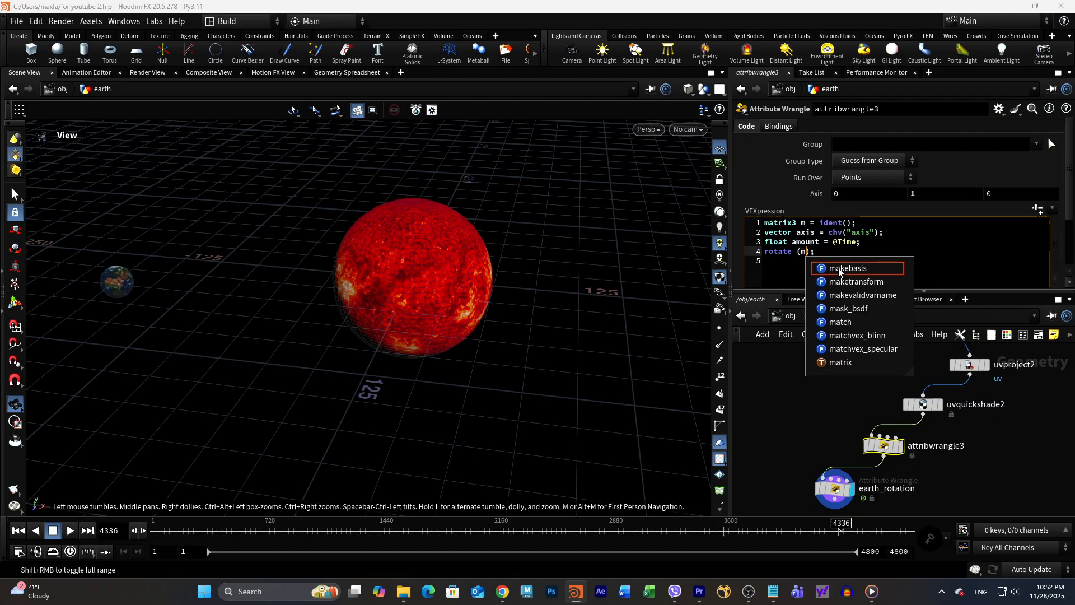
type(", amount")
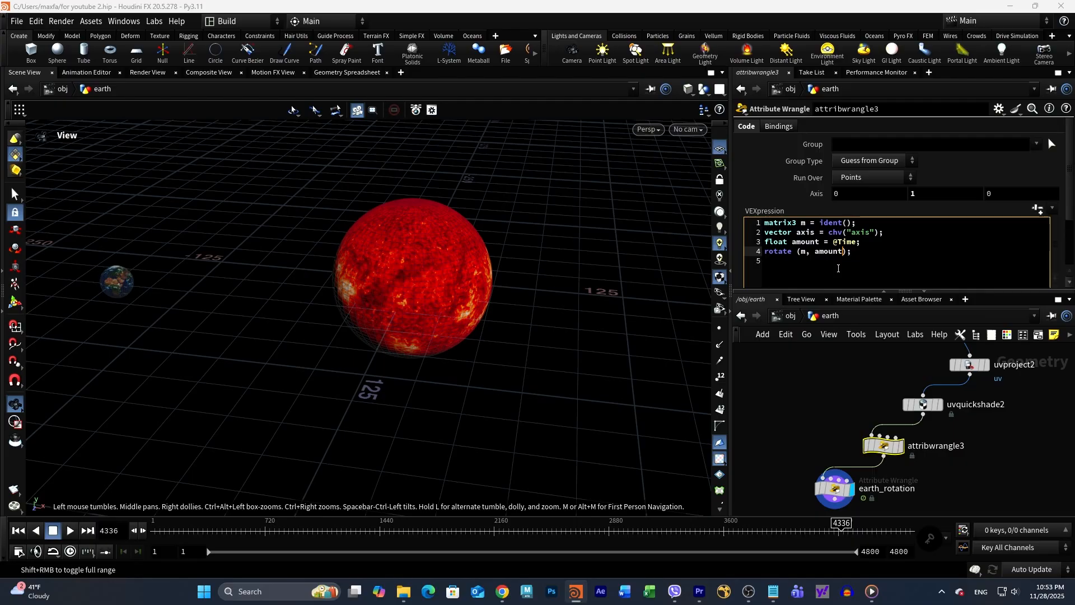
type(", axis")
- Multiply the point positions by the matrix with @P*=m; at the end of the code and update the wrangle's parameters
left_click(885, 255)
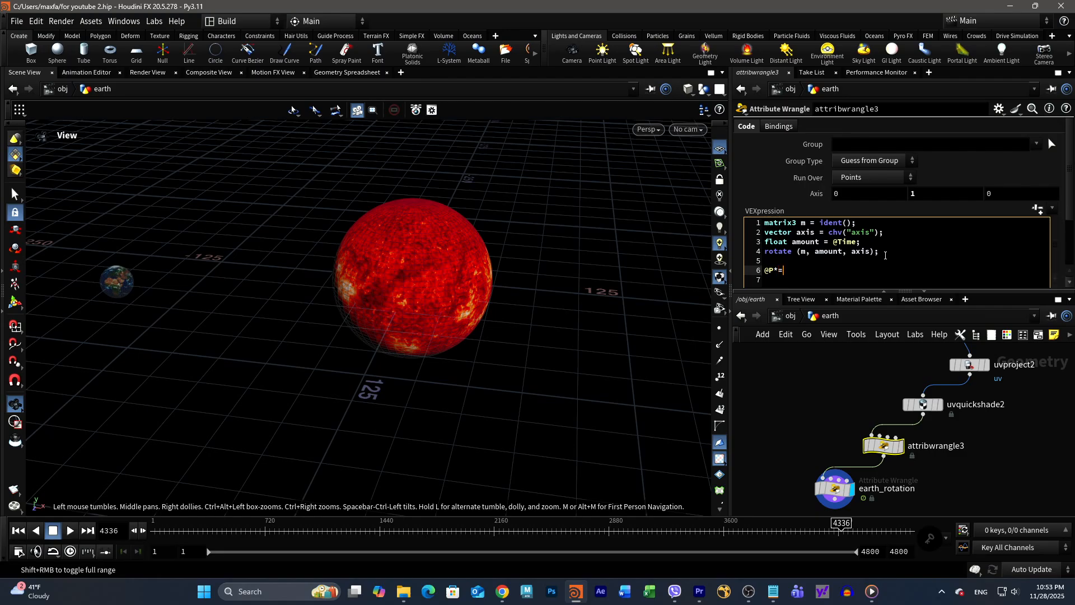
type("m")
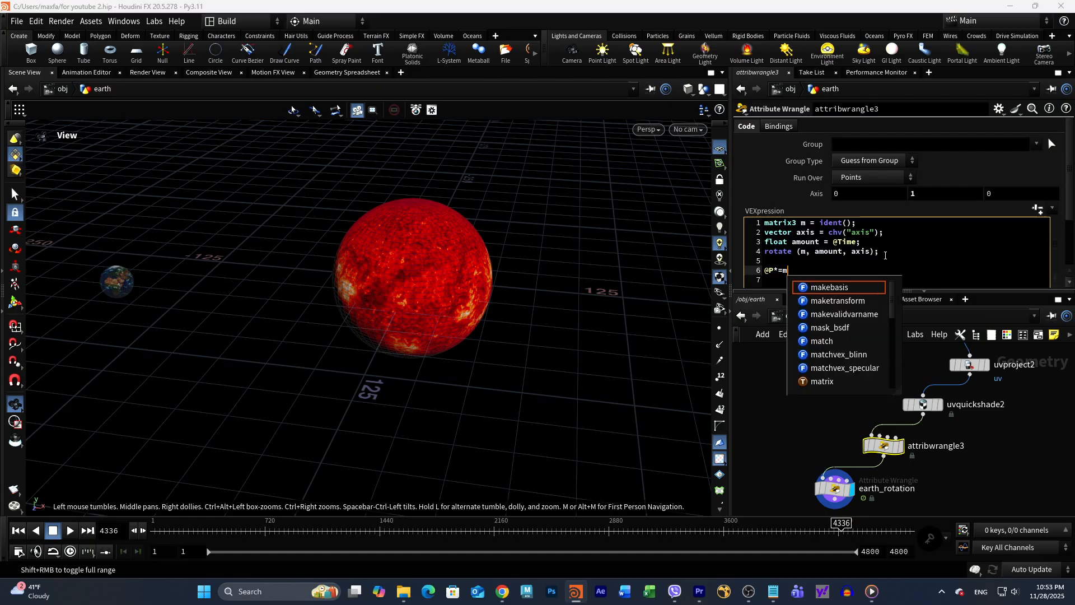
type(";")
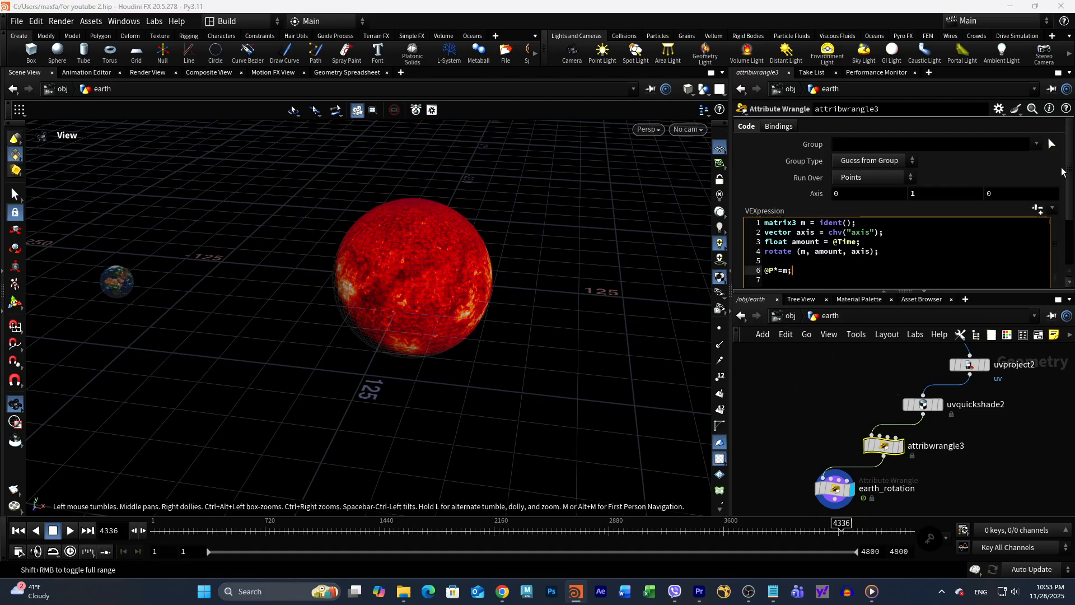
left_click(1038, 211)
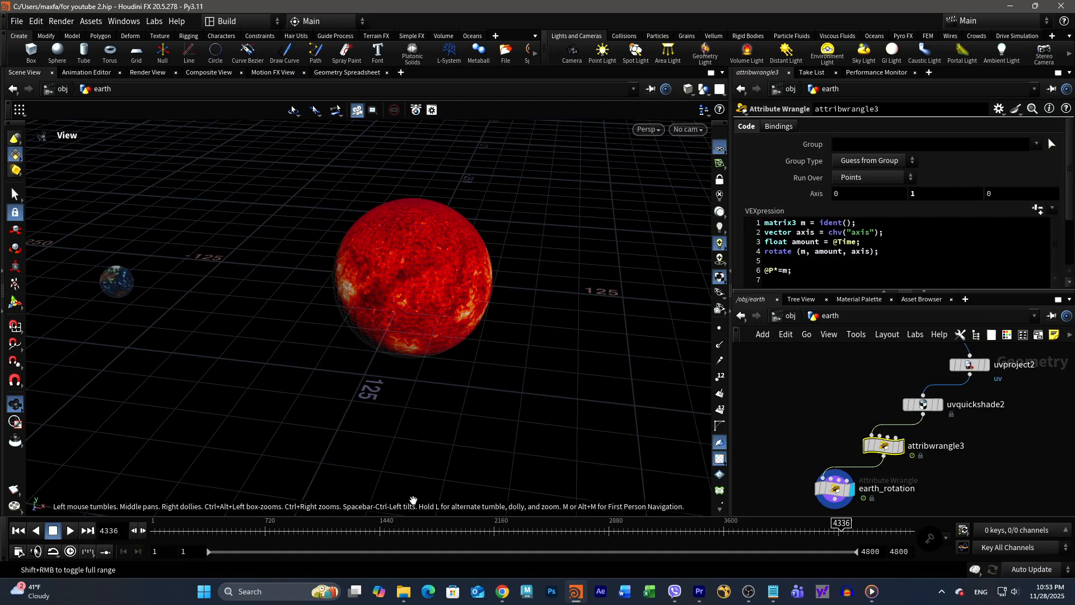
- Play back the animation and examine the Earth's spin and its orbit around the Sun from several angles and distances
left_click_drag(842, 521, 815, 527)
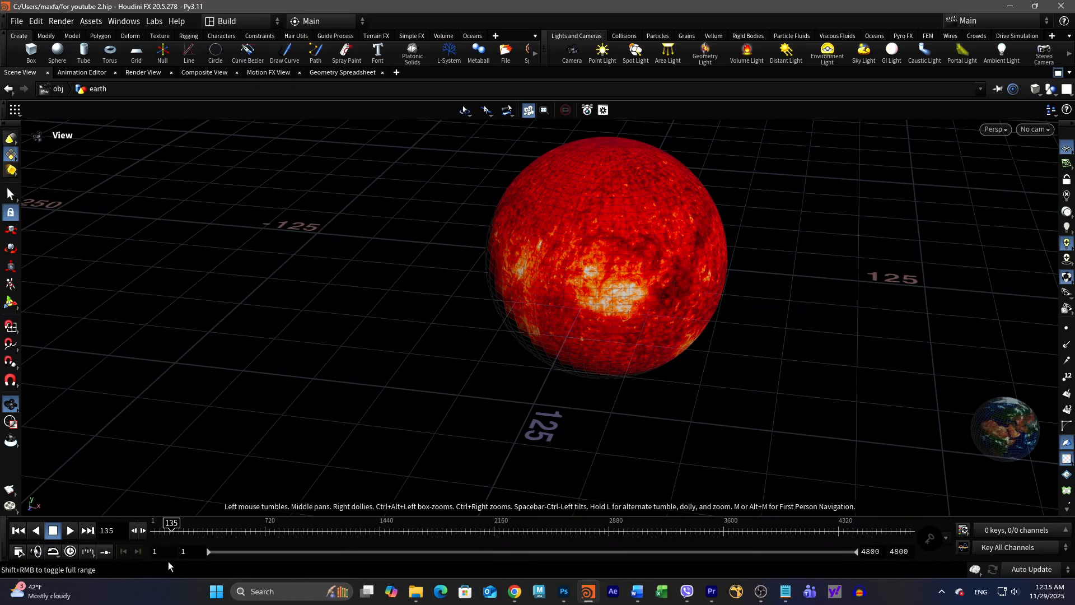
left_click(70, 531)
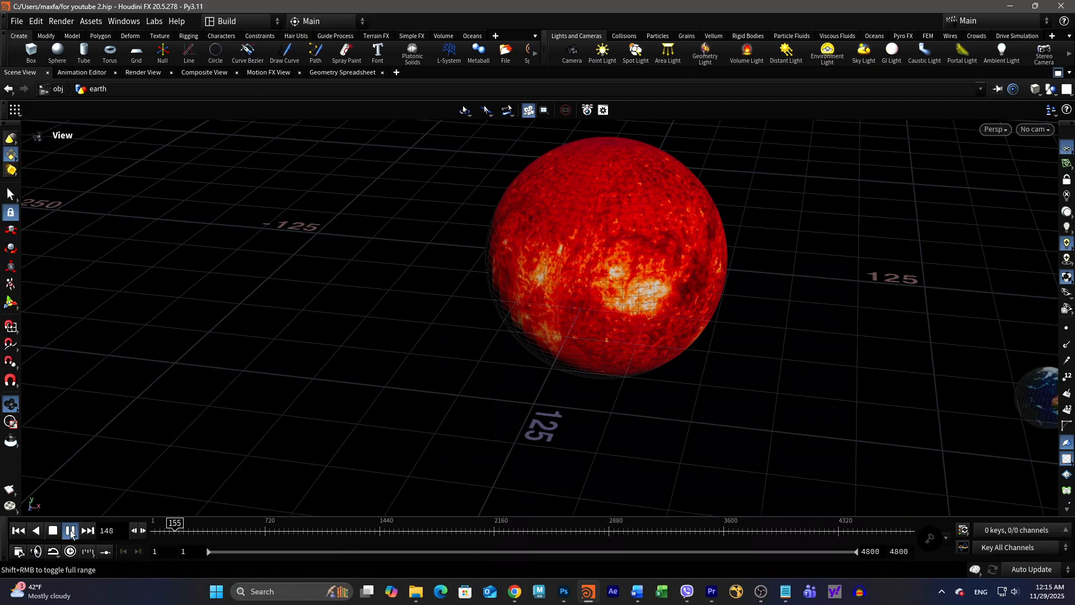
scroll(679, 371, "down", 3)
left_click_drag(641, 378, 759, 324)
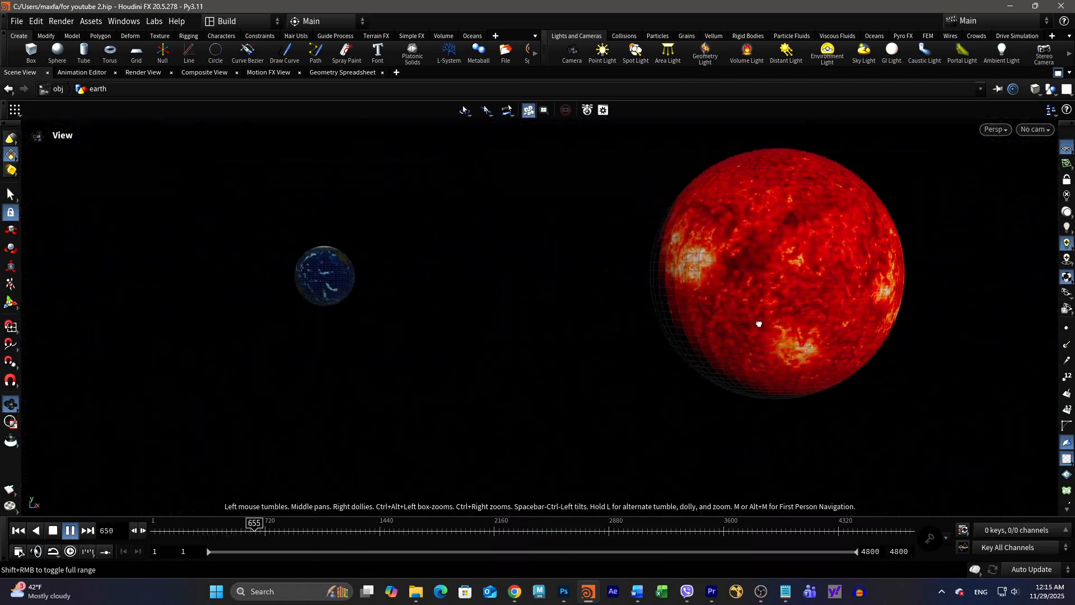
middle_click_drag(816, 330, 516, 367)
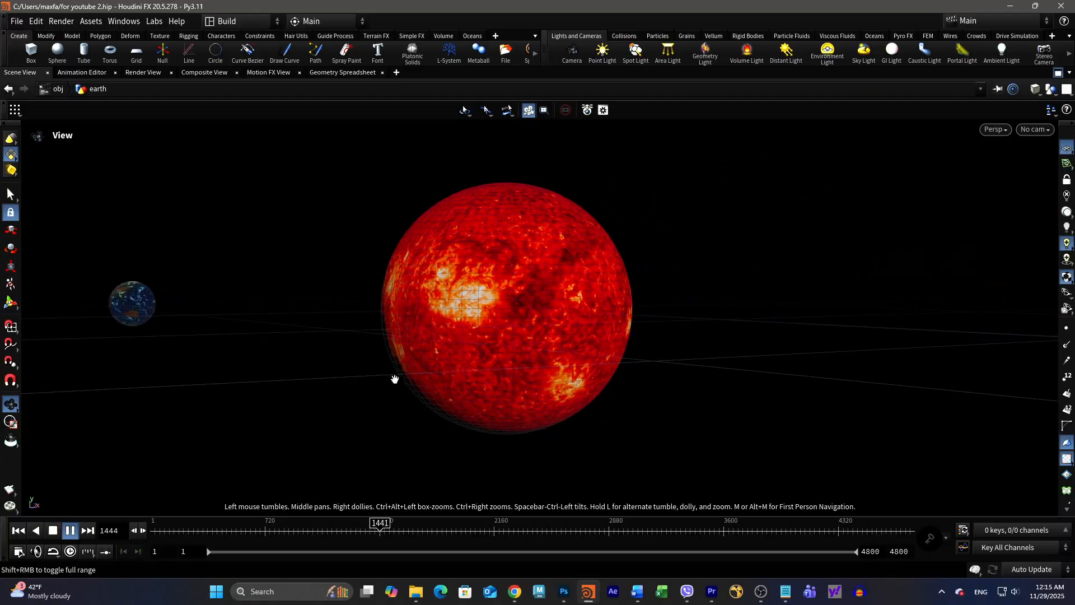
left_click_drag(412, 387, 434, 413)
left_click_drag(581, 391, 517, 415)
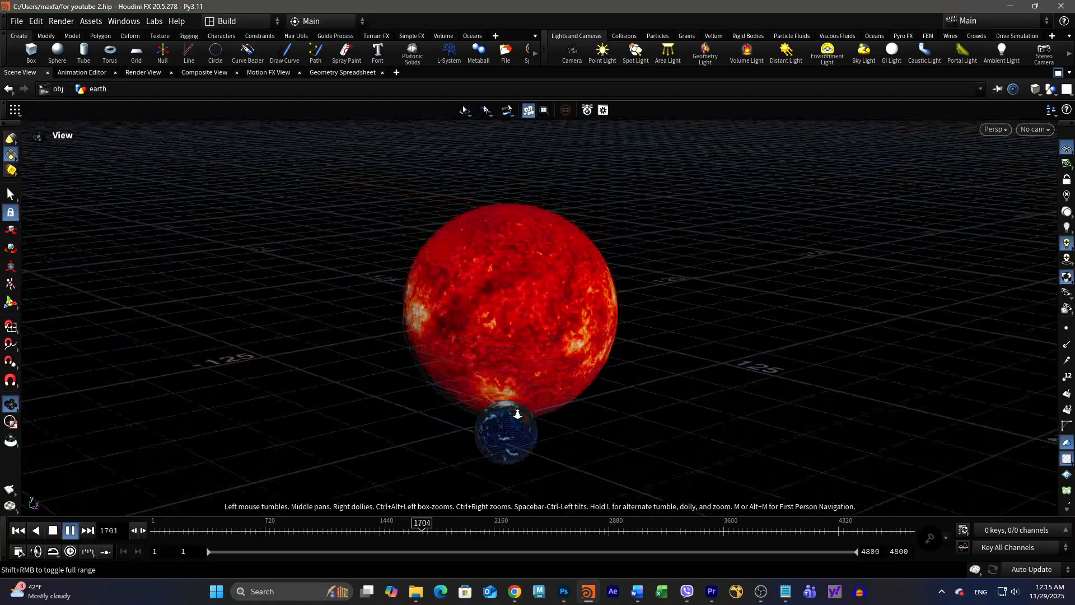
right_click_drag(517, 415, 505, 448)
left_click_drag(618, 366, 683, 483)
middle_click_drag(658, 258, 698, 437)
right_click_drag(388, 314, 670, 243)
middle_click_drag(343, 404, 588, 133)
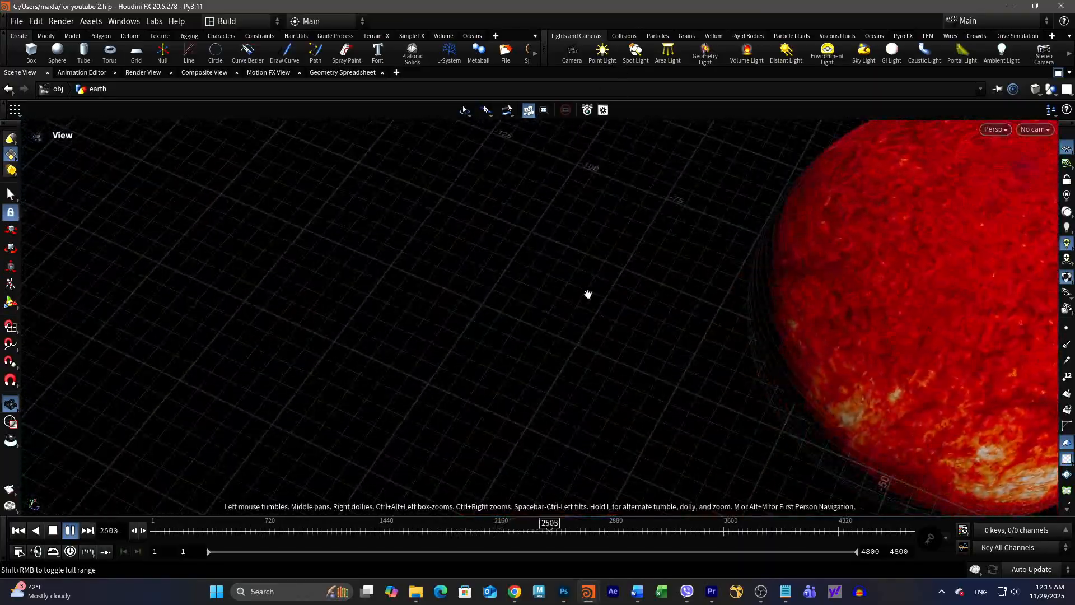
middle_click_drag(590, 291, 677, 125)
right_click_drag(610, 273, 401, 294)
middle_click_drag(913, 306, 636, 444)
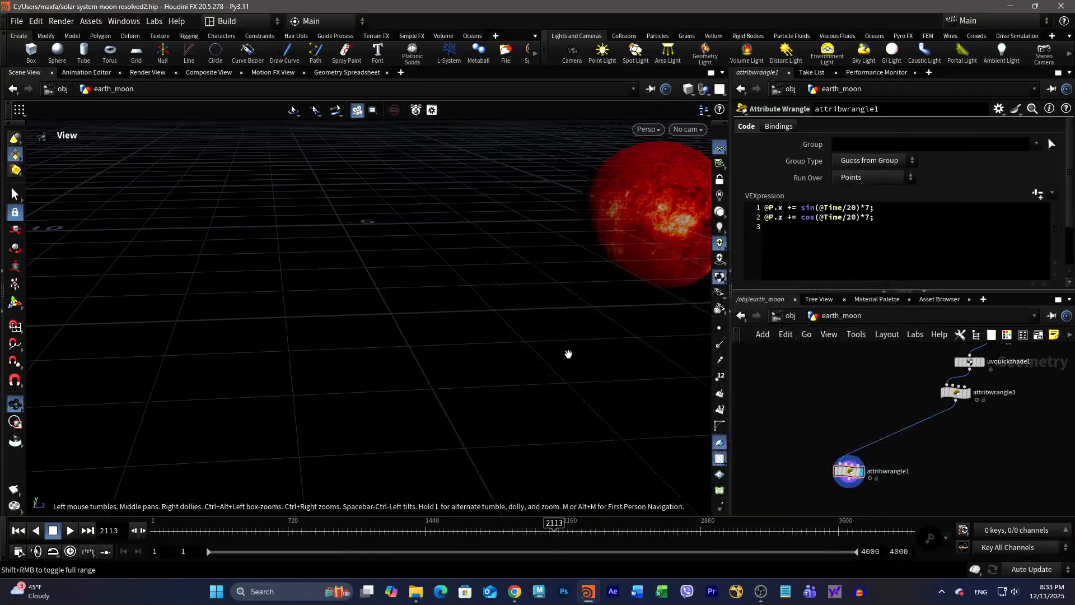
- Play the earth_moon scene's animation and examine the Earth's motion around the Sun from a raised viewpoint
right_click_drag(557, 344, 504, 353)
left_click_drag(504, 358, 440, 471)
left_click(70, 530)
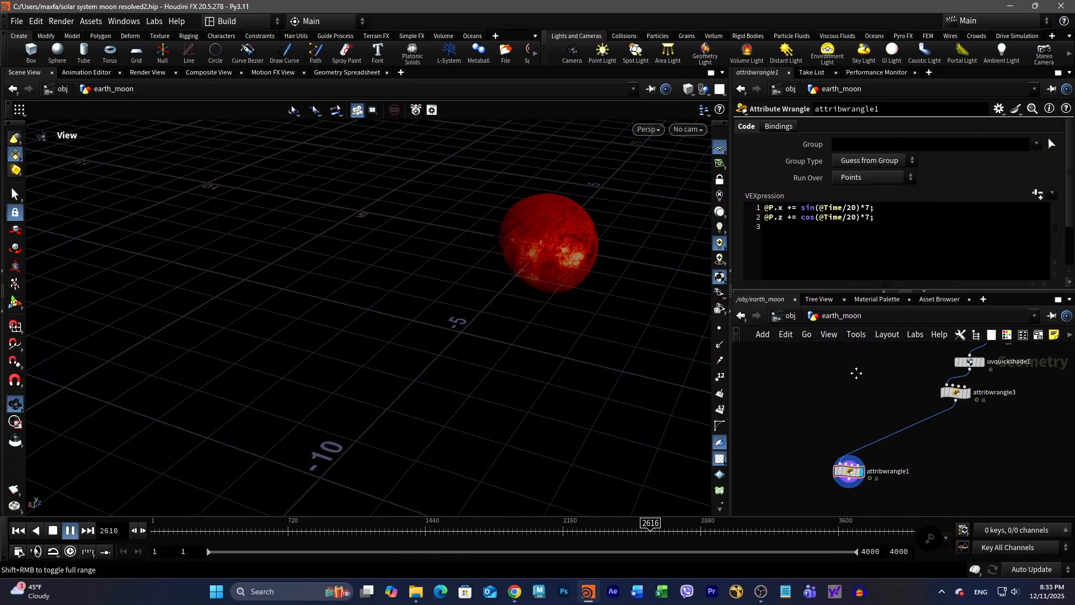
middle_click_drag(856, 372, 854, 409)
left_click_drag(567, 350, 504, 353)
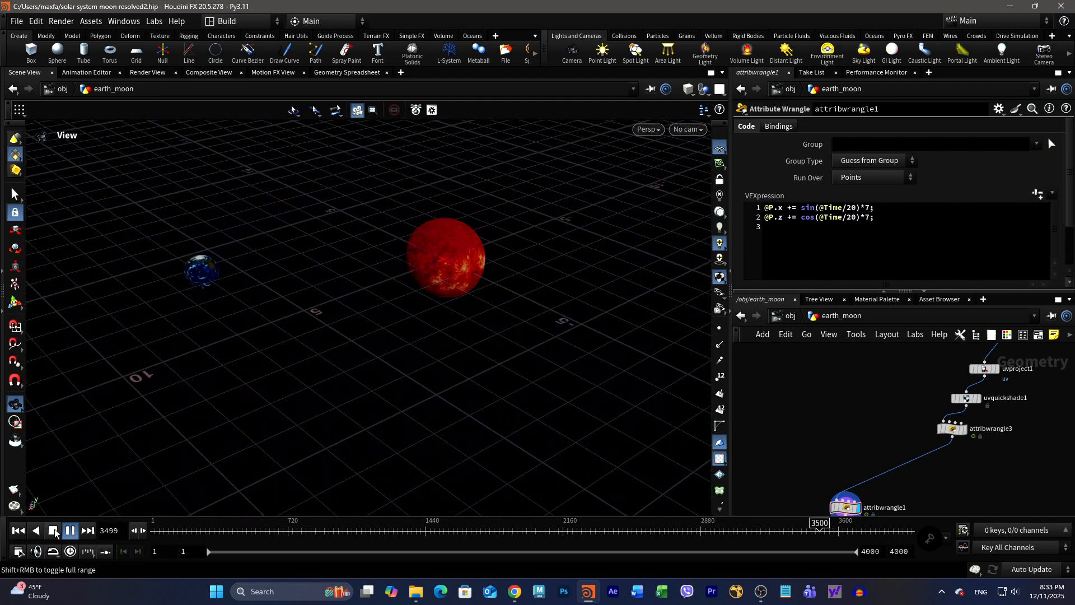
left_click(70, 530)
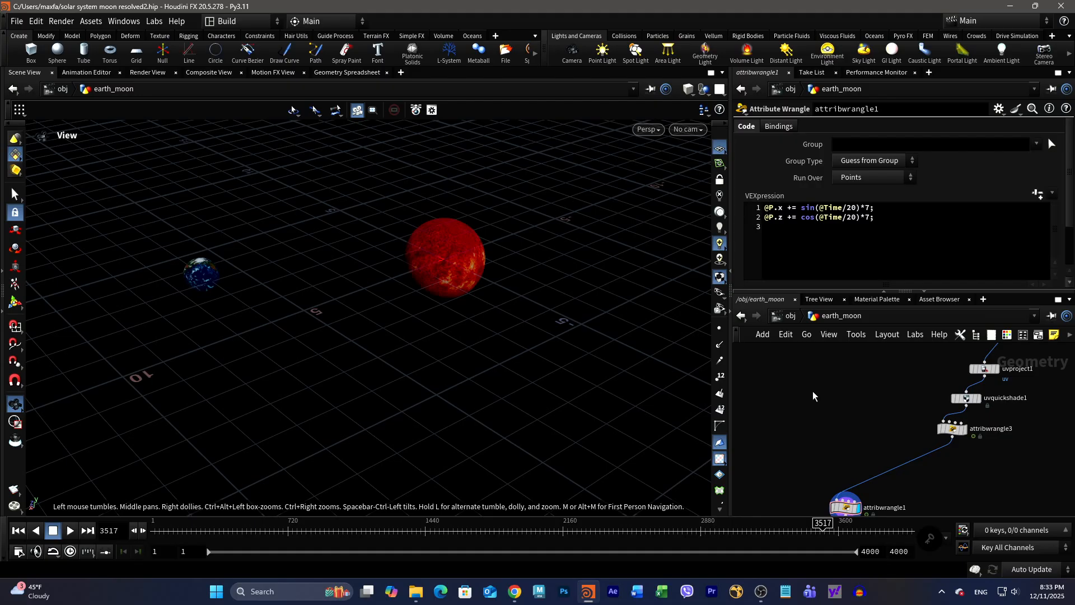
- Add a Sphere (Polygons) node to the earth_moon network, in the free area beside the uvproject1 chain
key("Tab")
type("s")
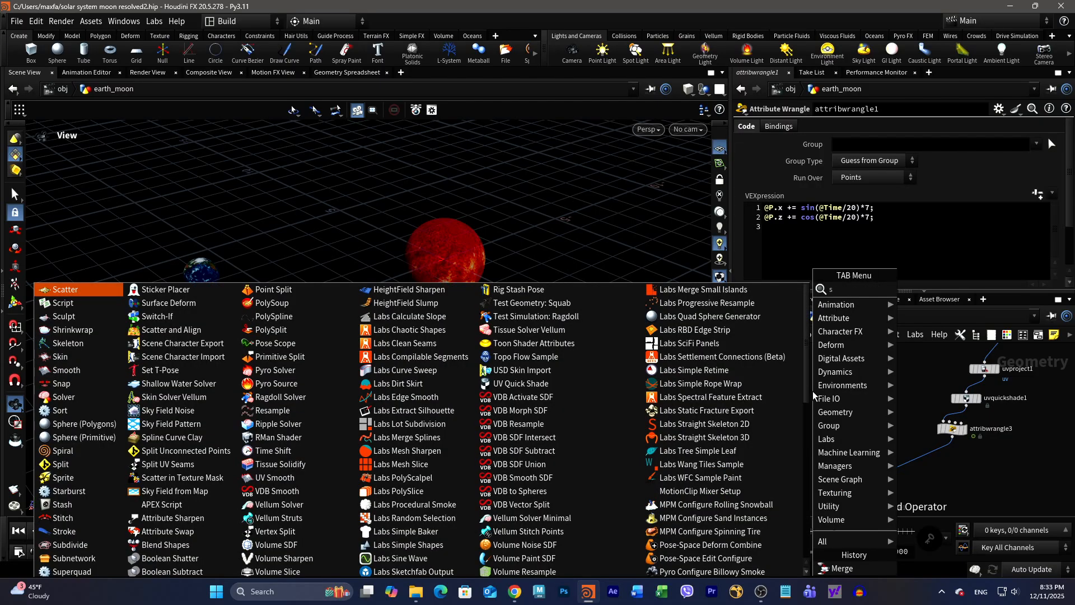
type("p")
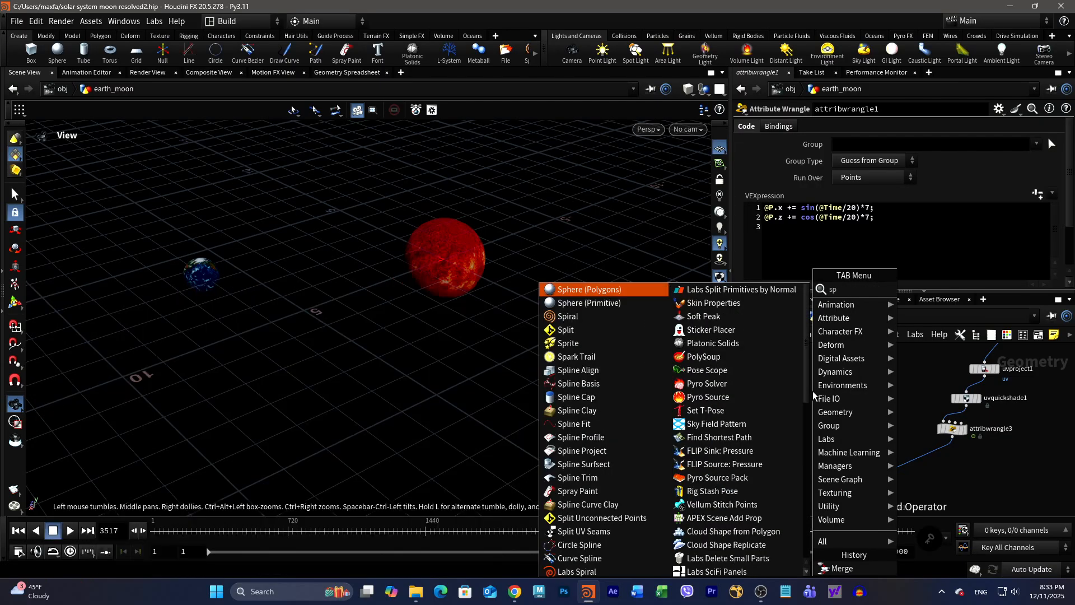
left_click(612, 290)
left_click(783, 379)
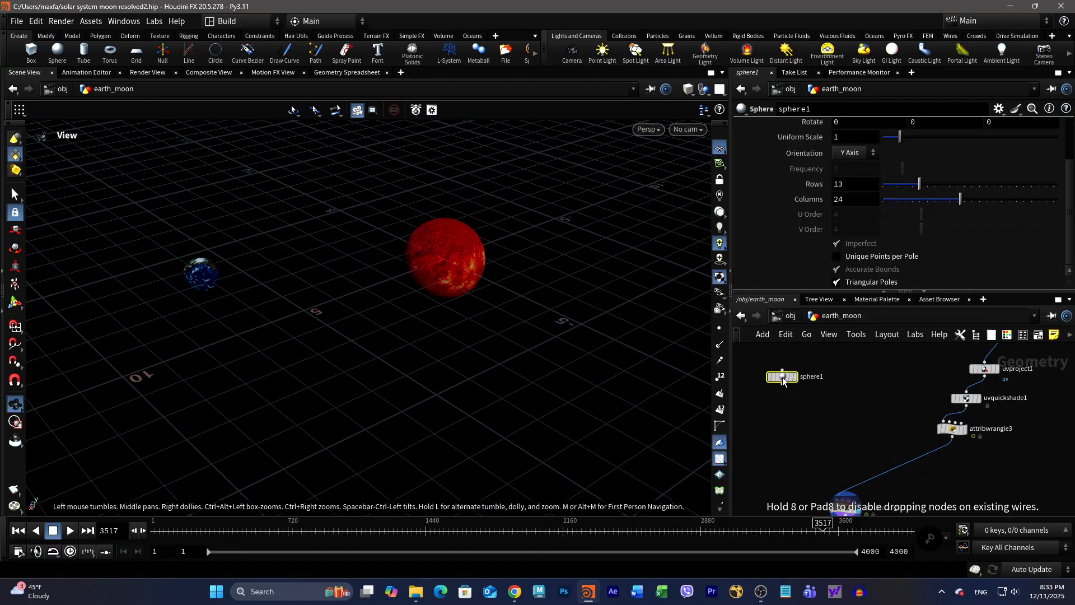
scroll(790, 386, "up", 2)
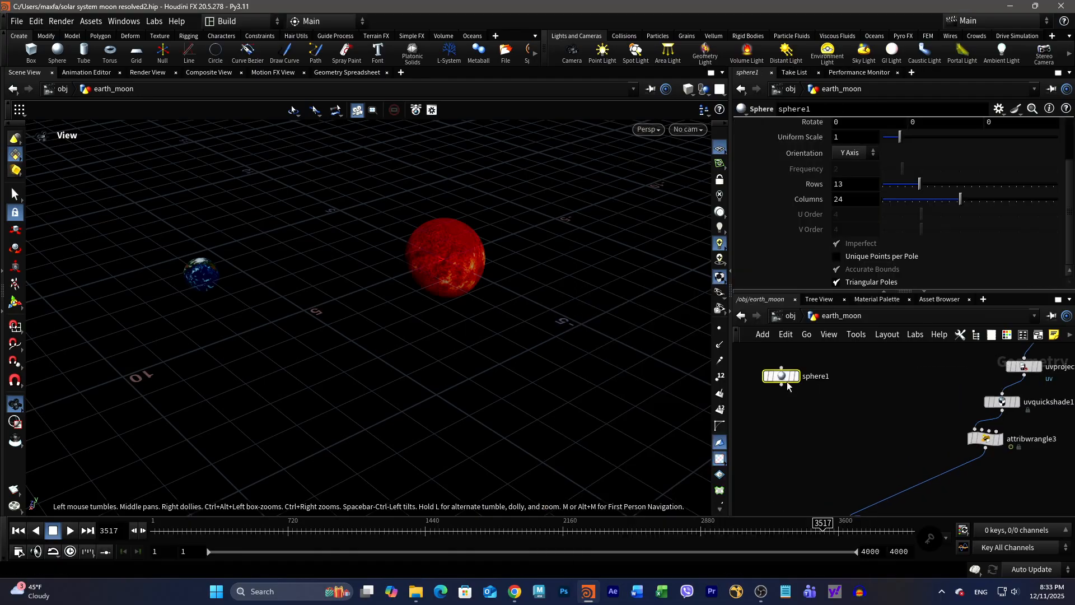
middle_click_drag(823, 461, 838, 440)
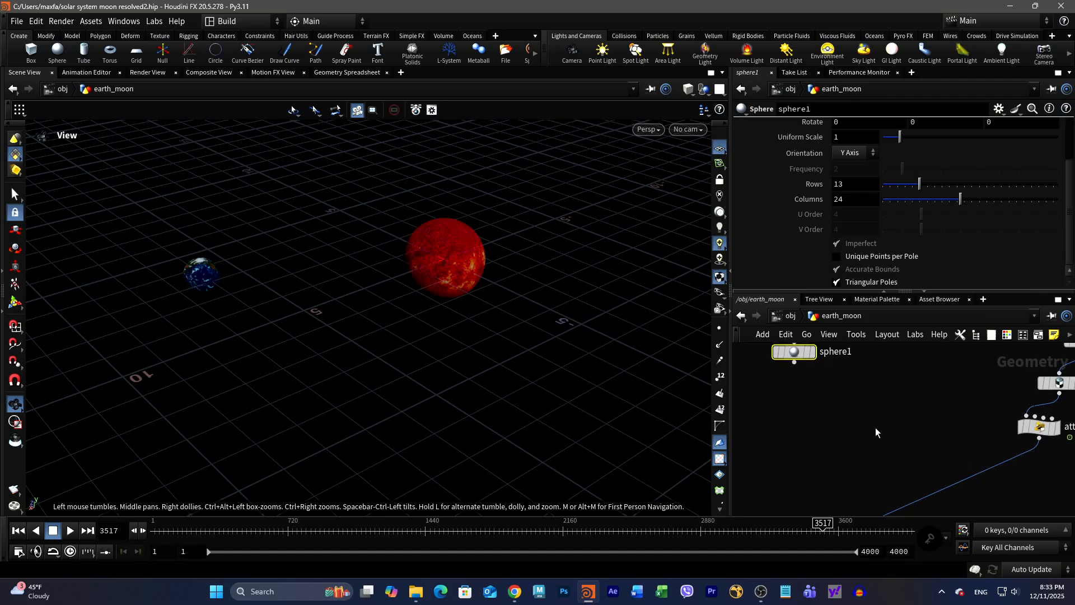
- Add a Merge node, insert it between attribwrangle3 and attribwrangle1, and play the animation briefly to check it
key("Tab")
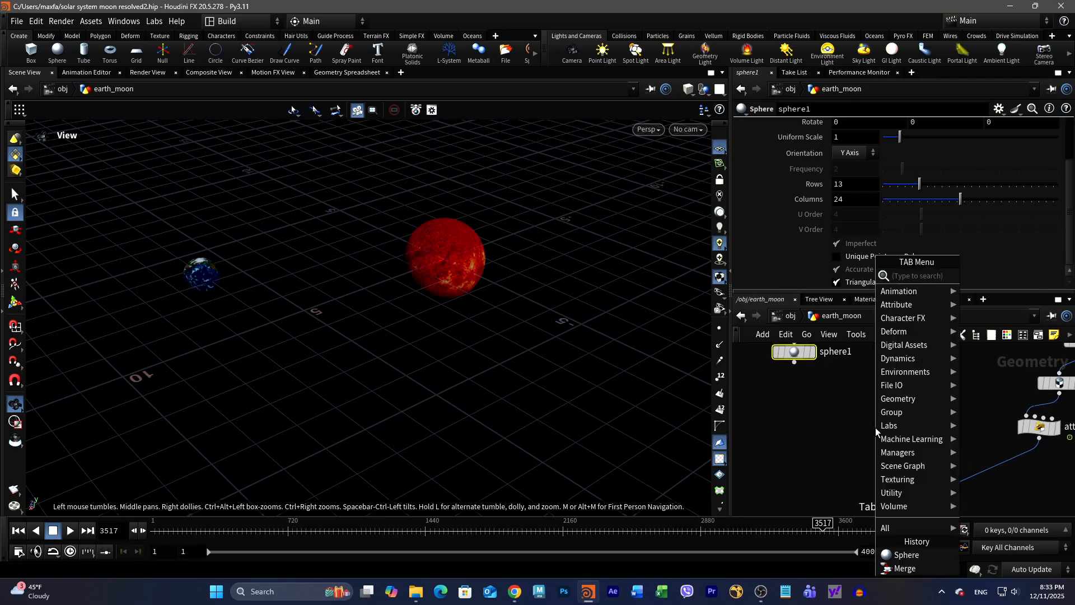
type("merge")
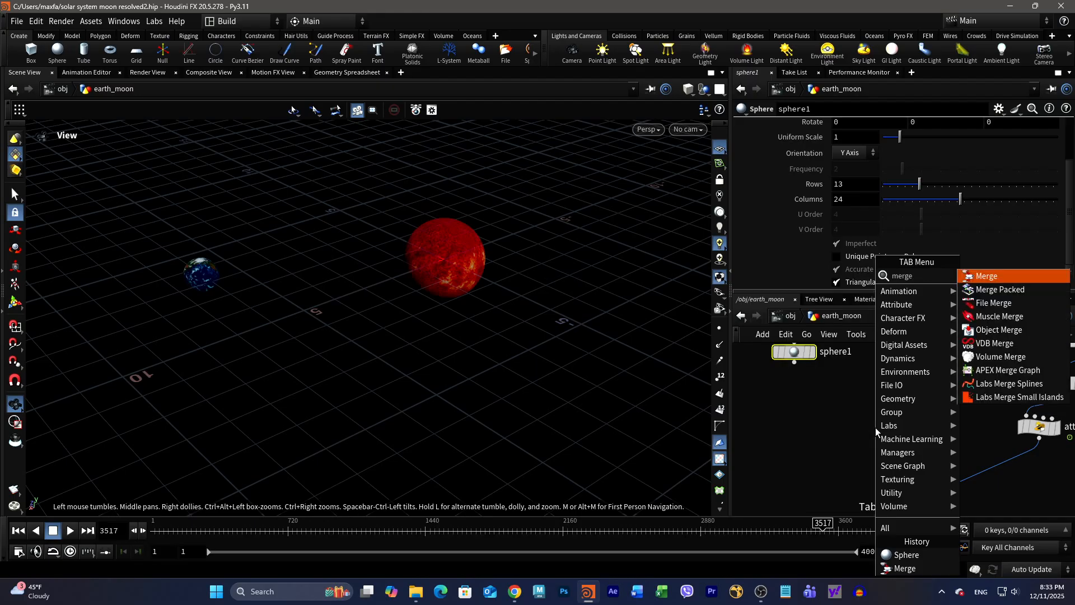
left_click(1006, 273)
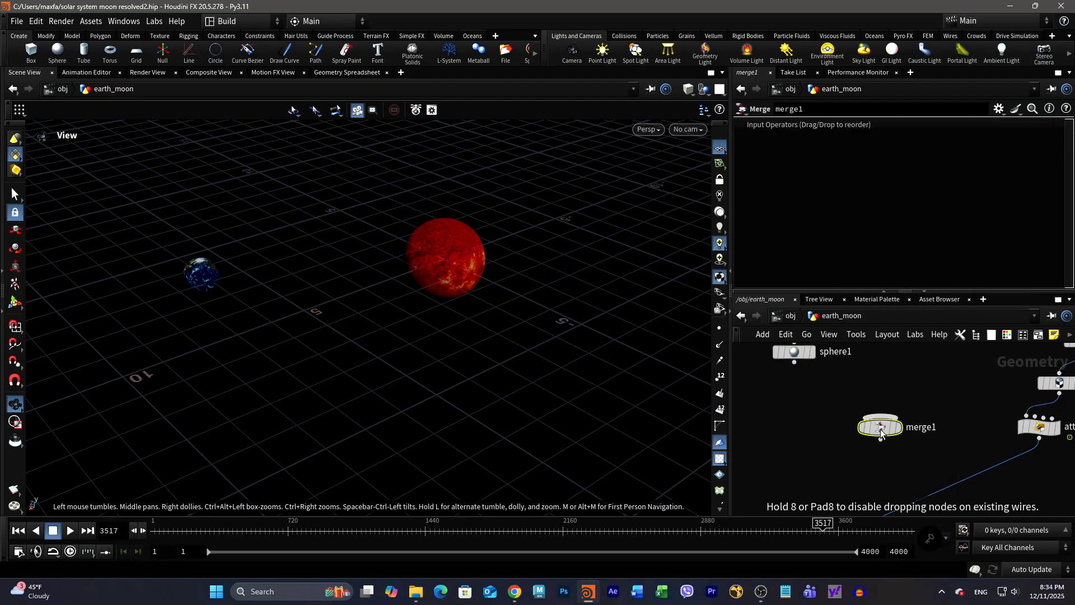
left_click(880, 428)
middle_click_drag(929, 439, 955, 356)
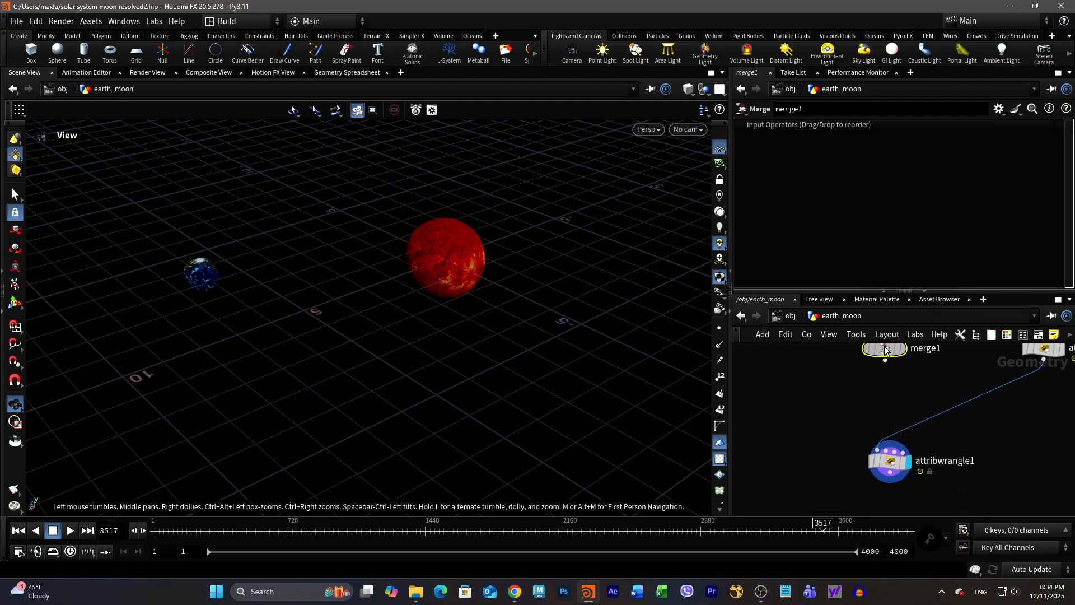
left_click_drag(885, 350, 960, 412)
middle_click_drag(1016, 391, 960, 433)
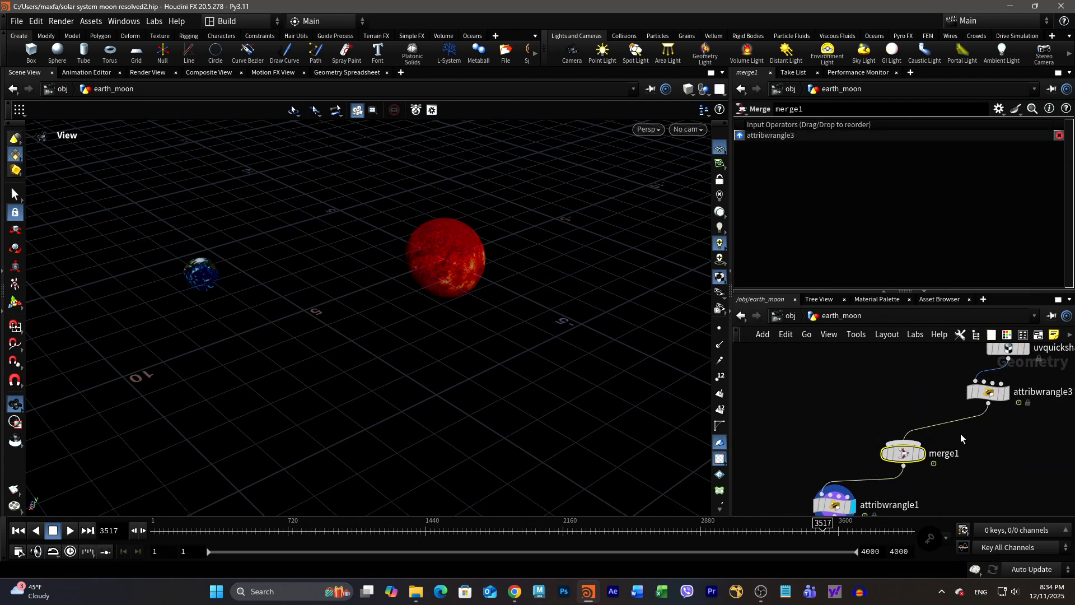
scroll(977, 443, "down", 2)
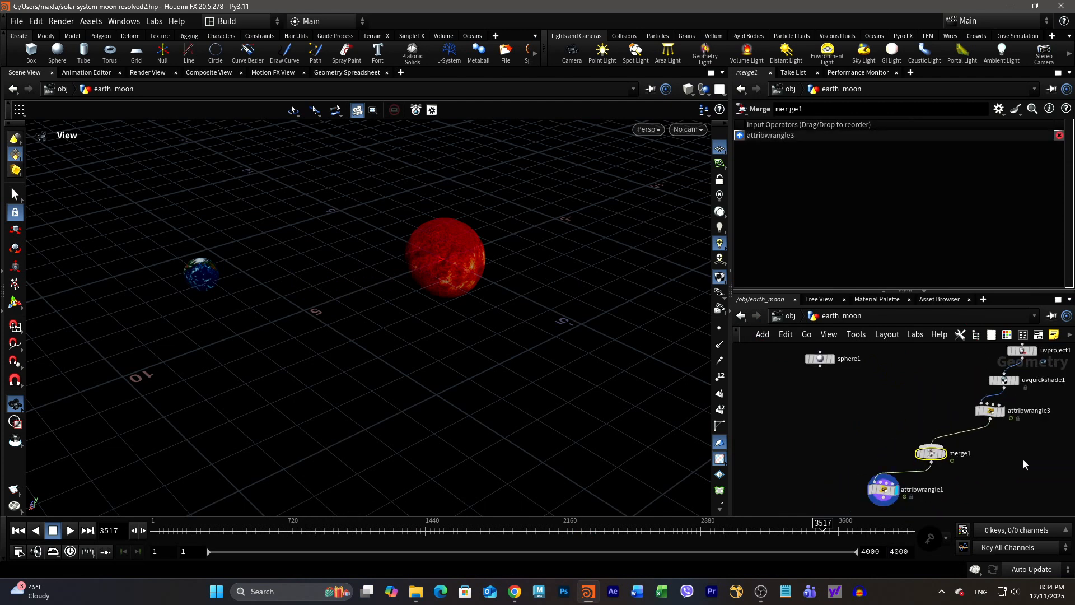
middle_click_drag(1023, 459, 1004, 444)
scroll(1003, 446, "up", 2)
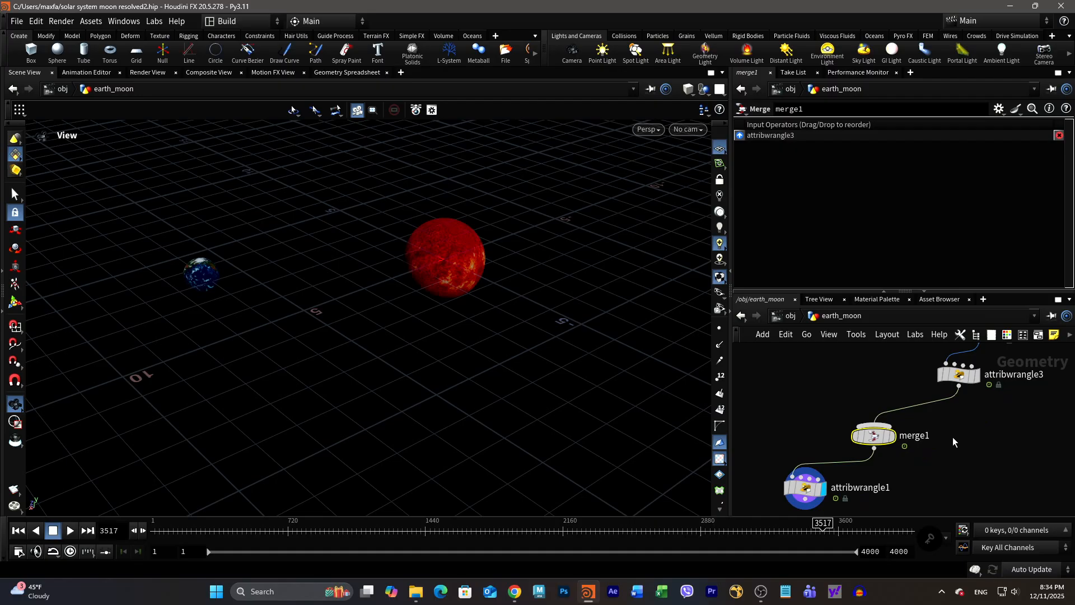
left_click(67, 532)
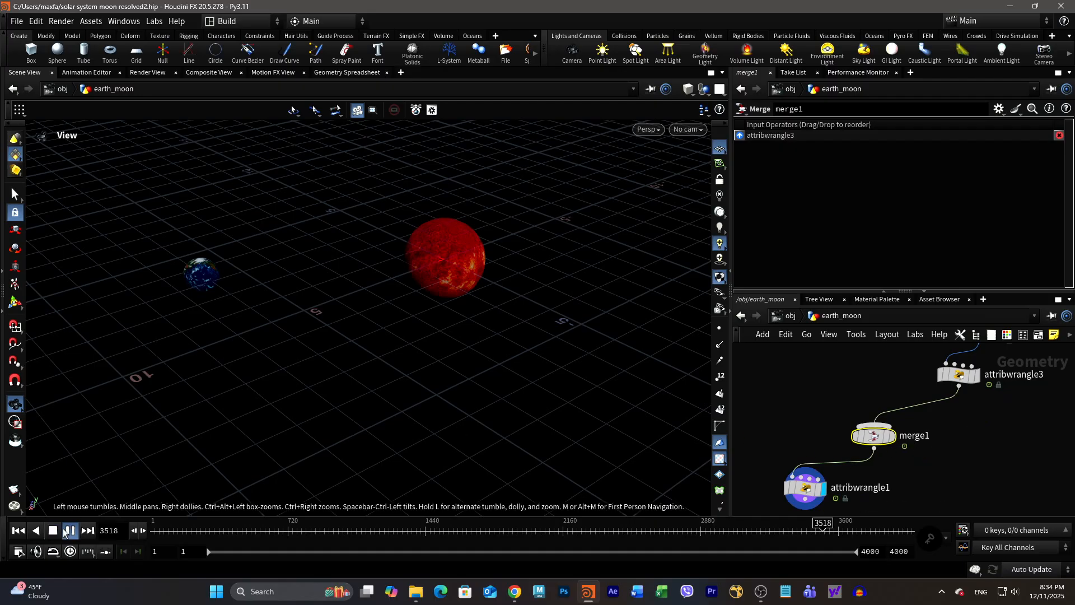
left_click(70, 530)
- Connect the output of sphere1 to merge1 as an additional input alongside attribwrangle3
middle_click_drag(791, 402, 822, 449)
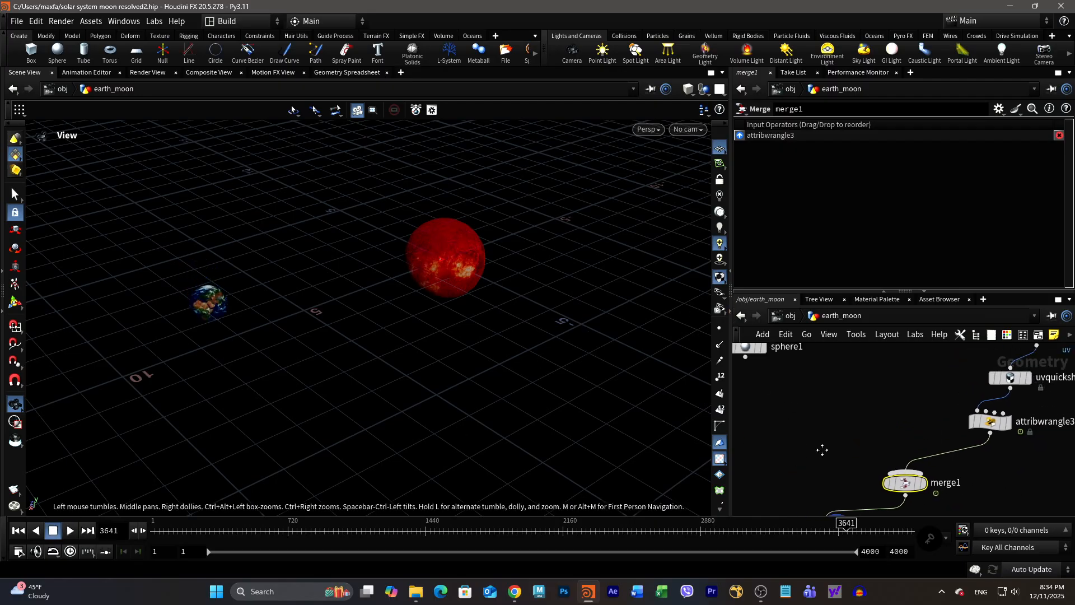
scroll(827, 445, "down", 1)
left_click_drag(760, 374, 891, 457)
left_click(902, 462)
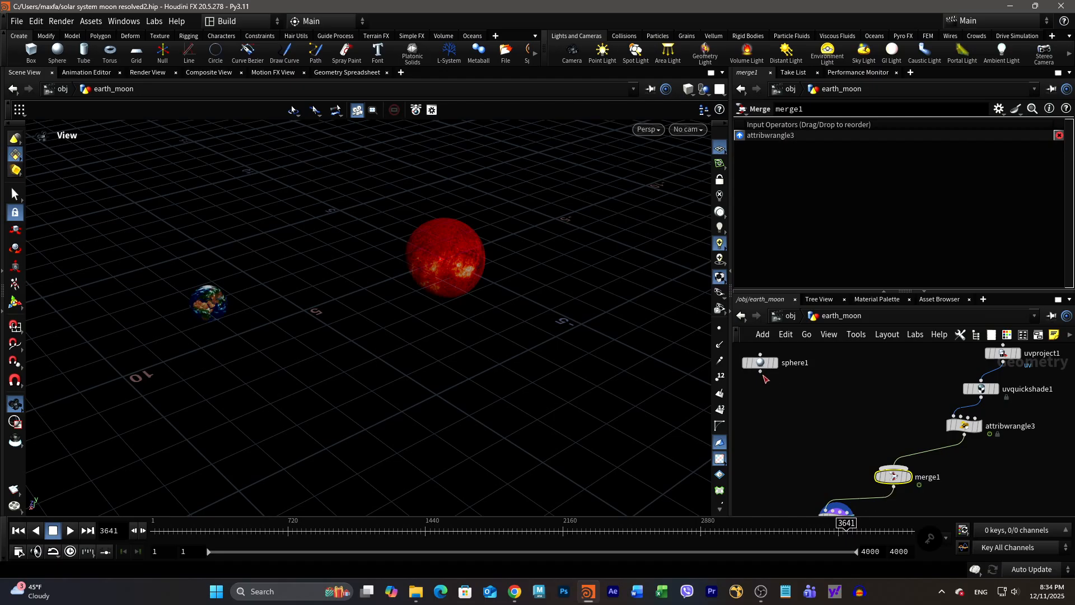
left_click_drag(760, 373, 890, 467)
left_click_drag(763, 374, 859, 455)
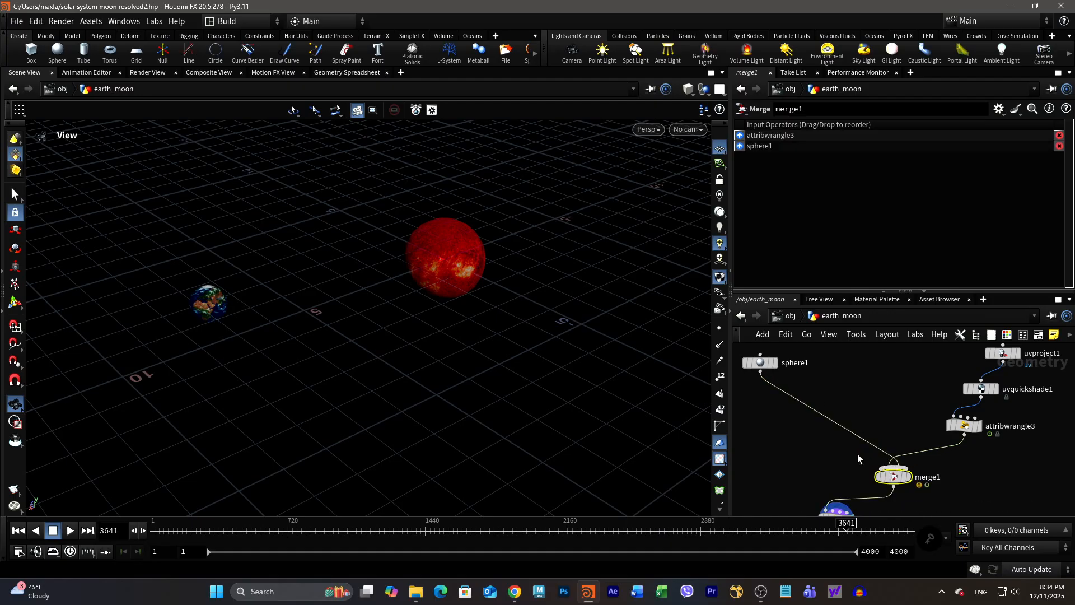
- Play the animation briefly and switch the viewport shading to Wireframe
left_click(70, 531)
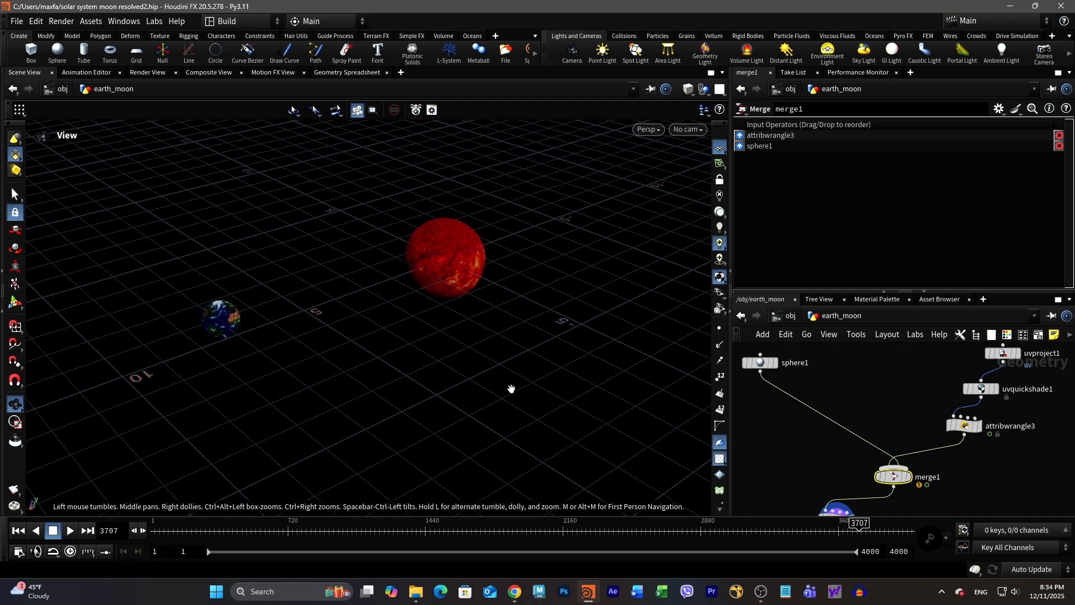
left_click(690, 92)
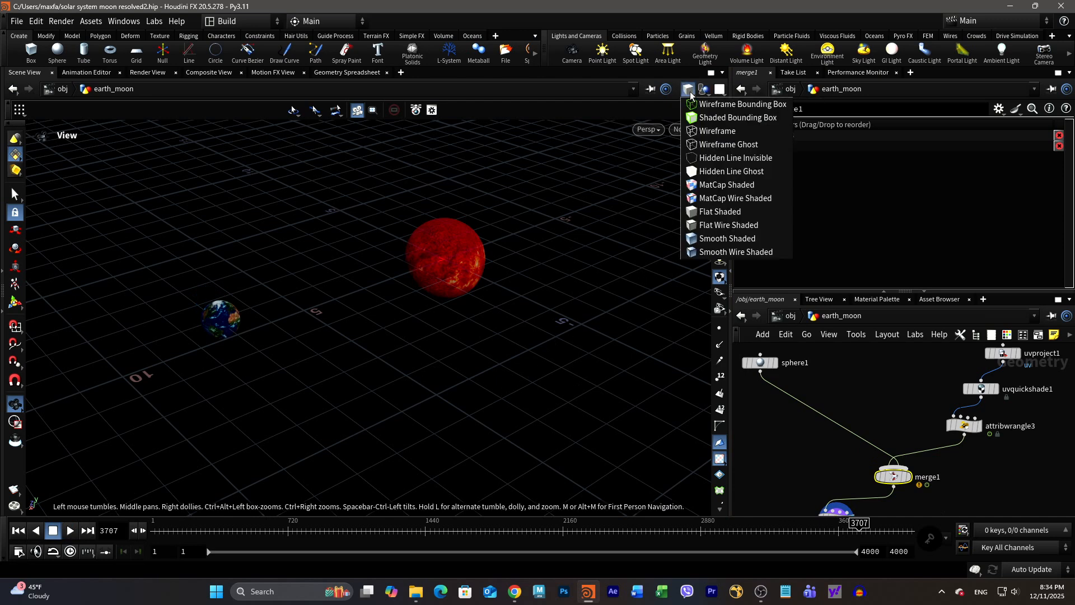
left_click(703, 132)
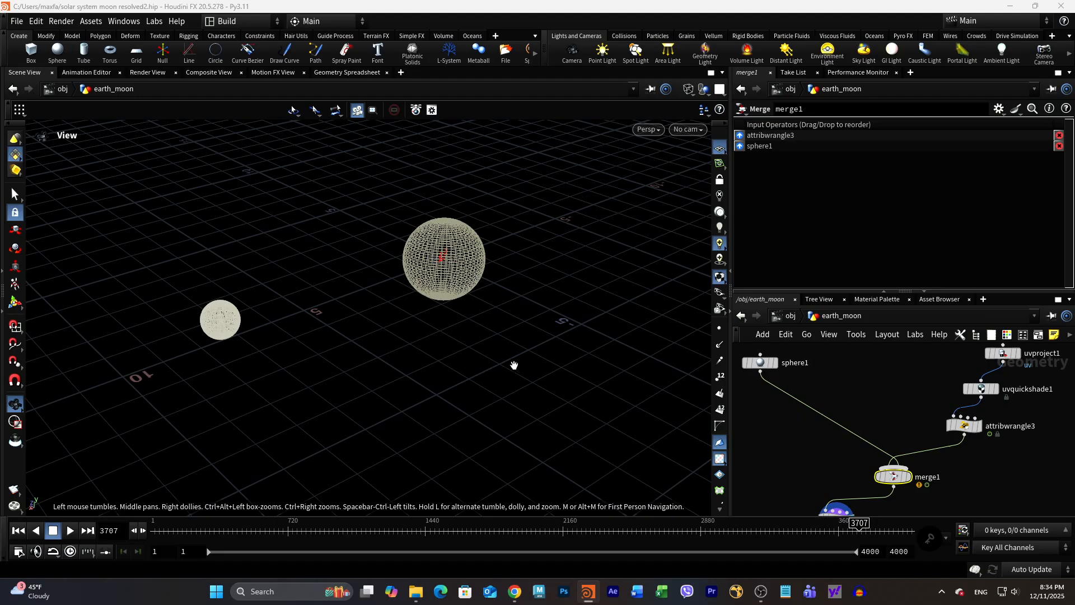
- Display sphere1, set its Center Z to 4, and return the display to attribwrangle1
left_click(776, 362)
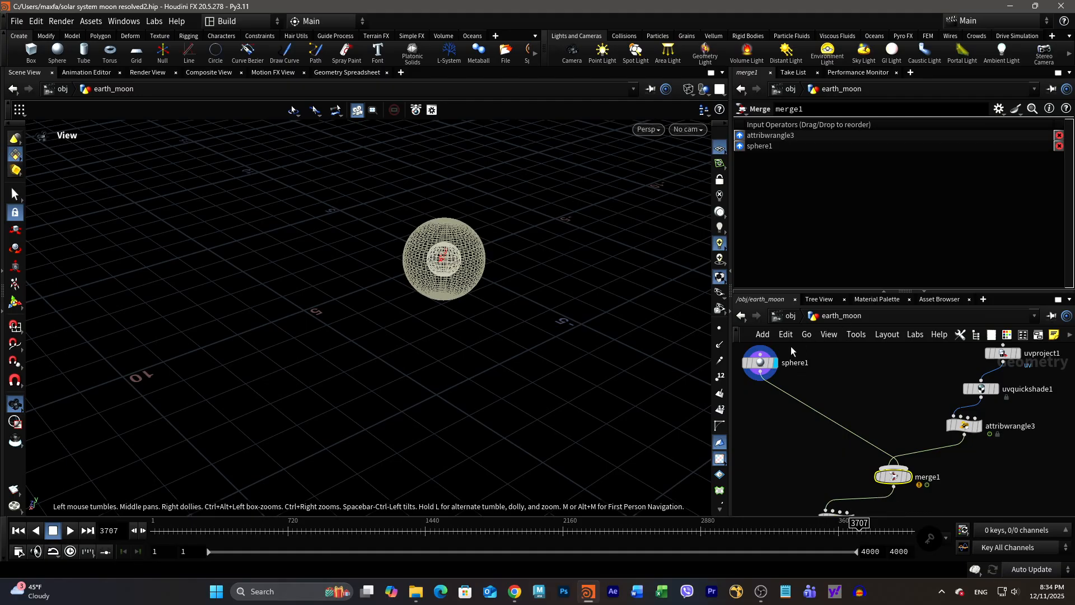
left_click(762, 365)
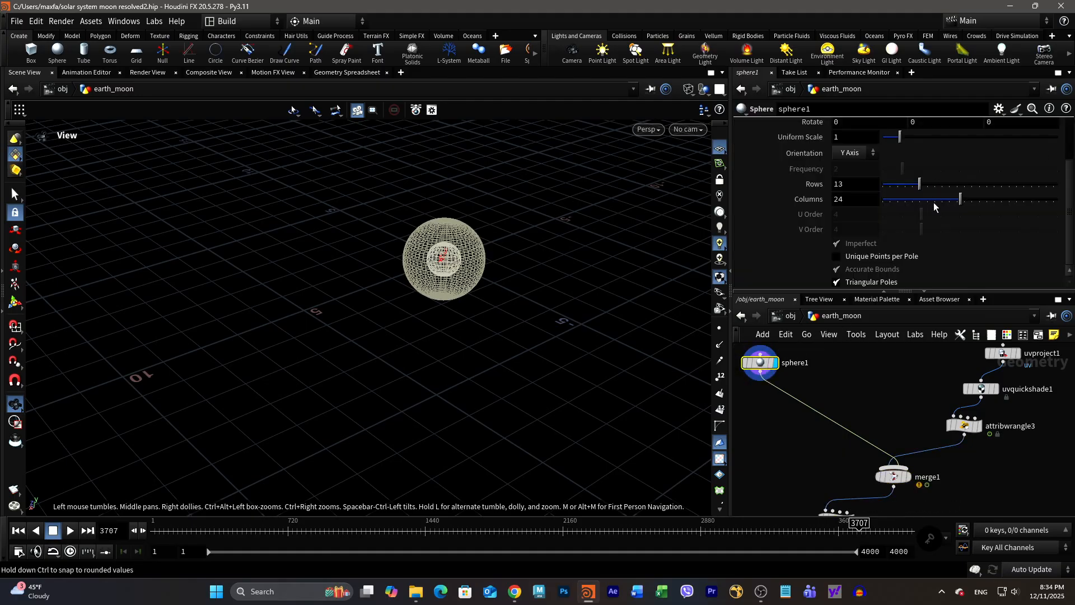
scroll(934, 203, "up", 3)
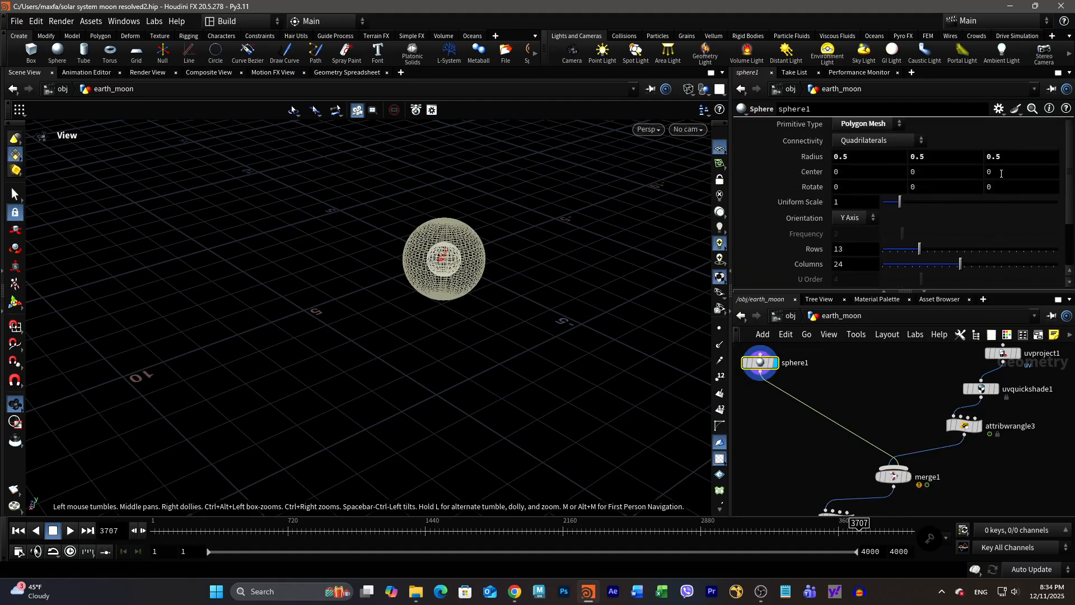
middle_click_drag(1001, 174, 1039, 160)
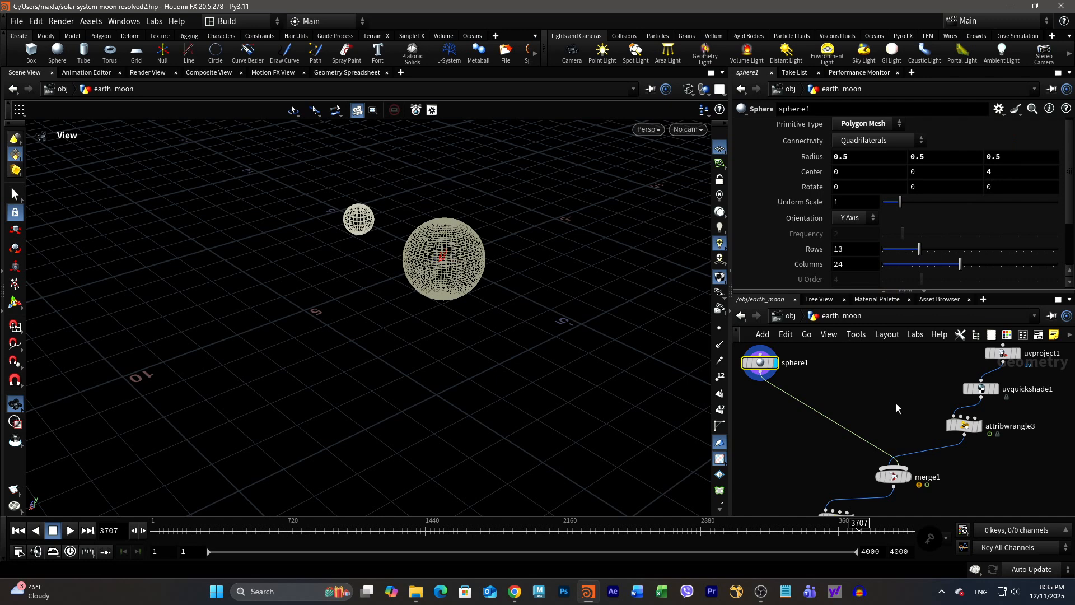
middle_click_drag(967, 471, 968, 422)
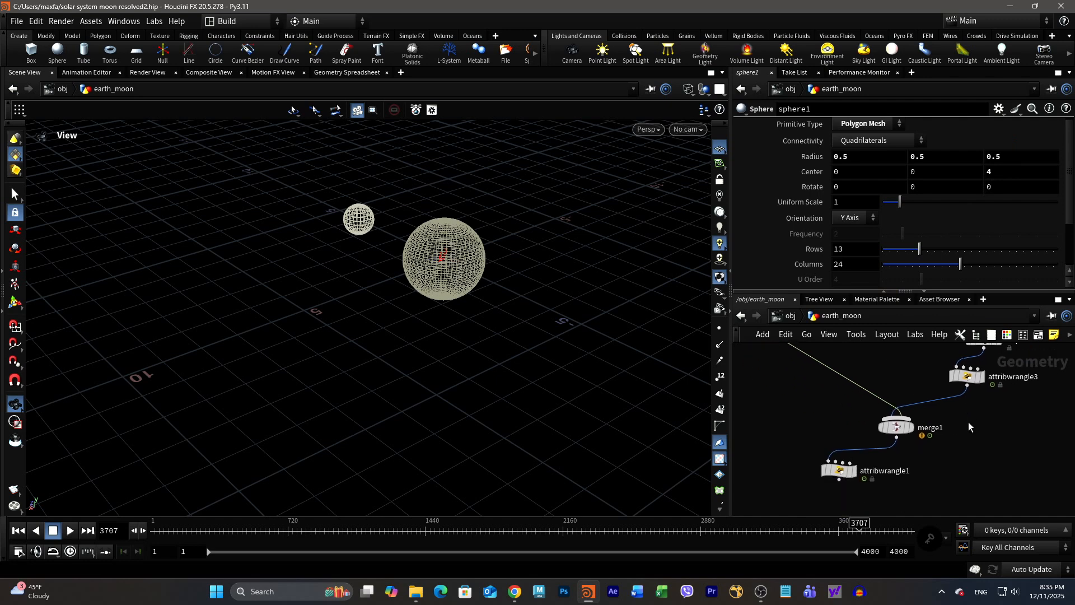
left_click(855, 470)
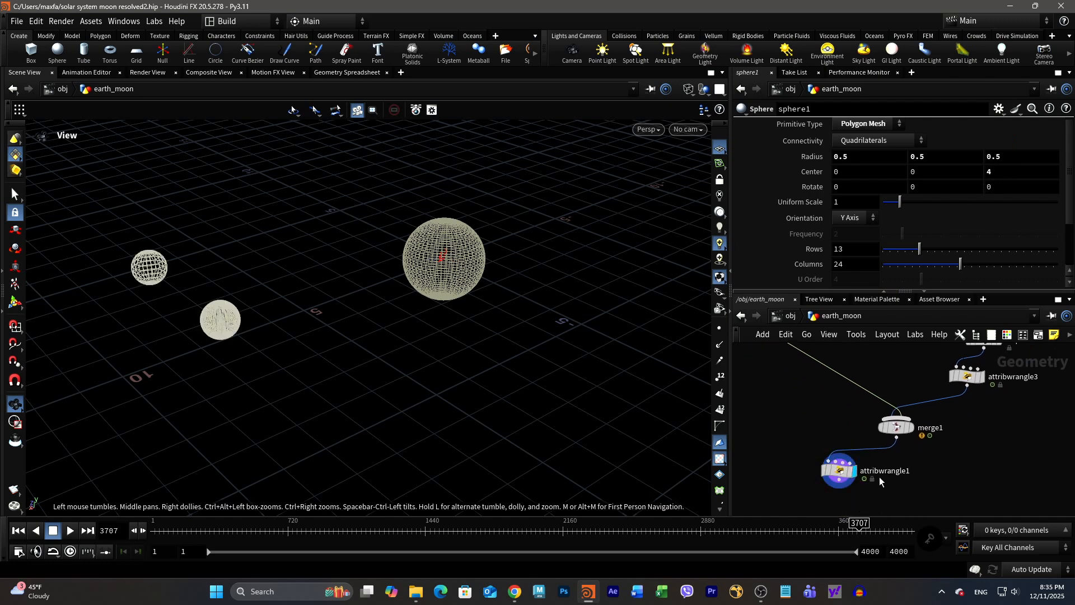
- Select attribwrangle1, play the animation to check the orbit of the Earth and moon spheres around the Sun, and stop it
left_click(841, 474)
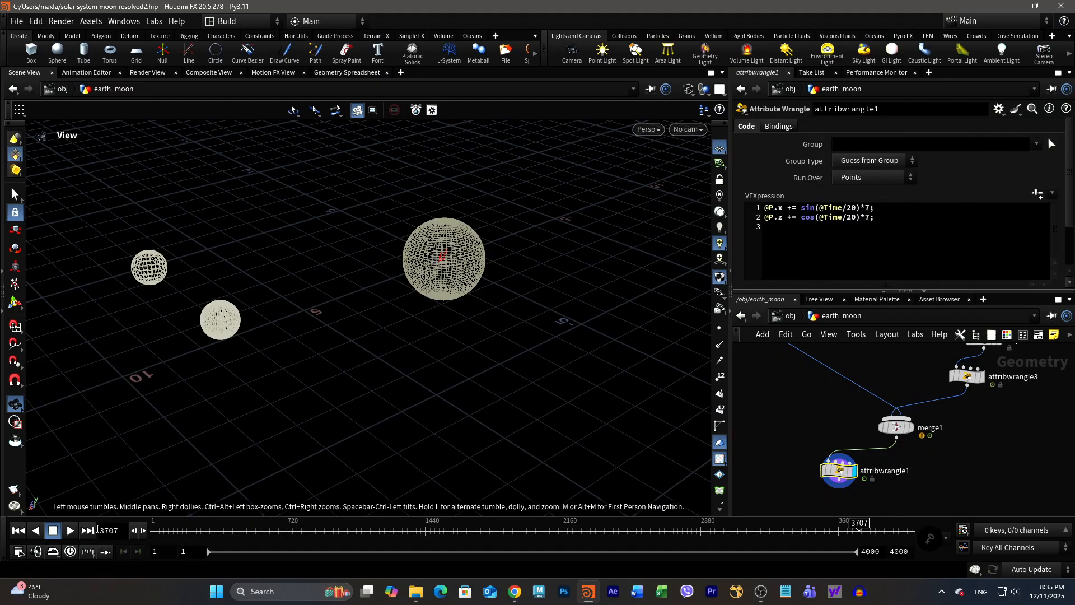
left_click(71, 532)
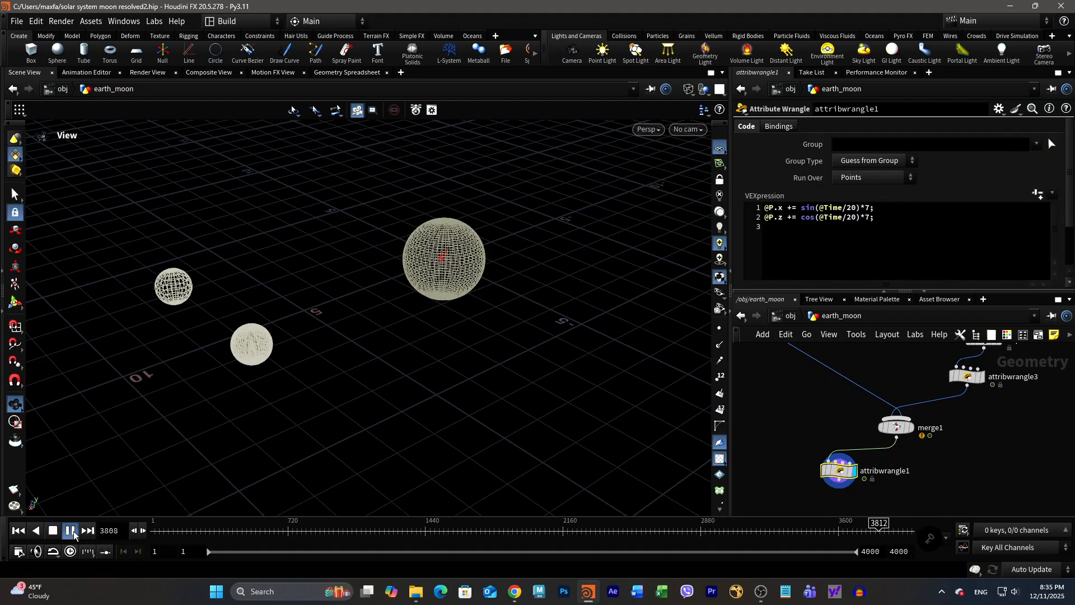
right_click_drag(488, 443, 423, 456)
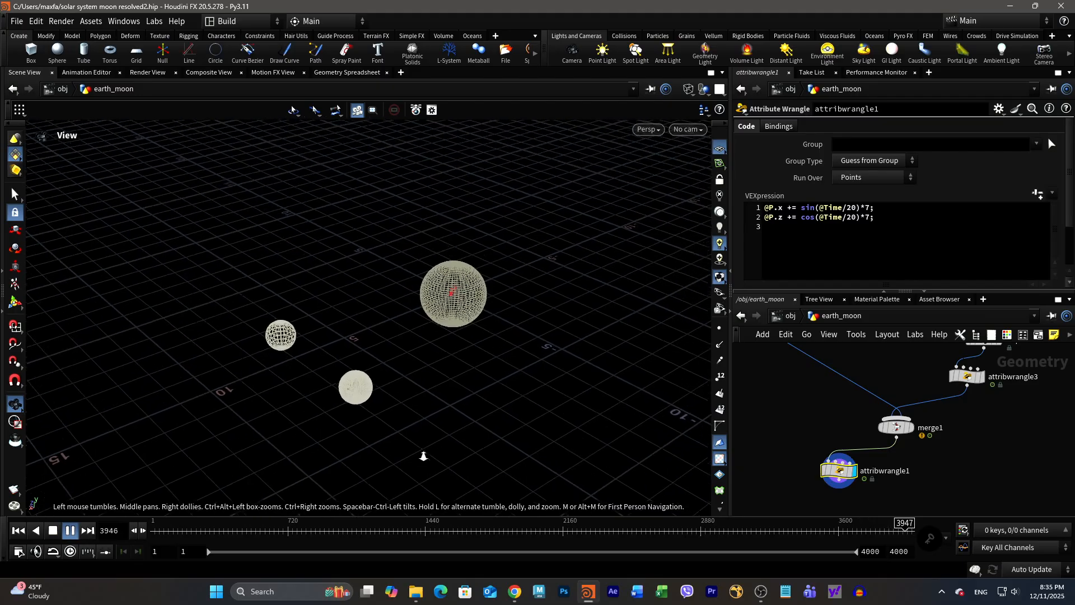
left_click_drag(423, 457, 452, 482)
right_click_drag(463, 427, 433, 427)
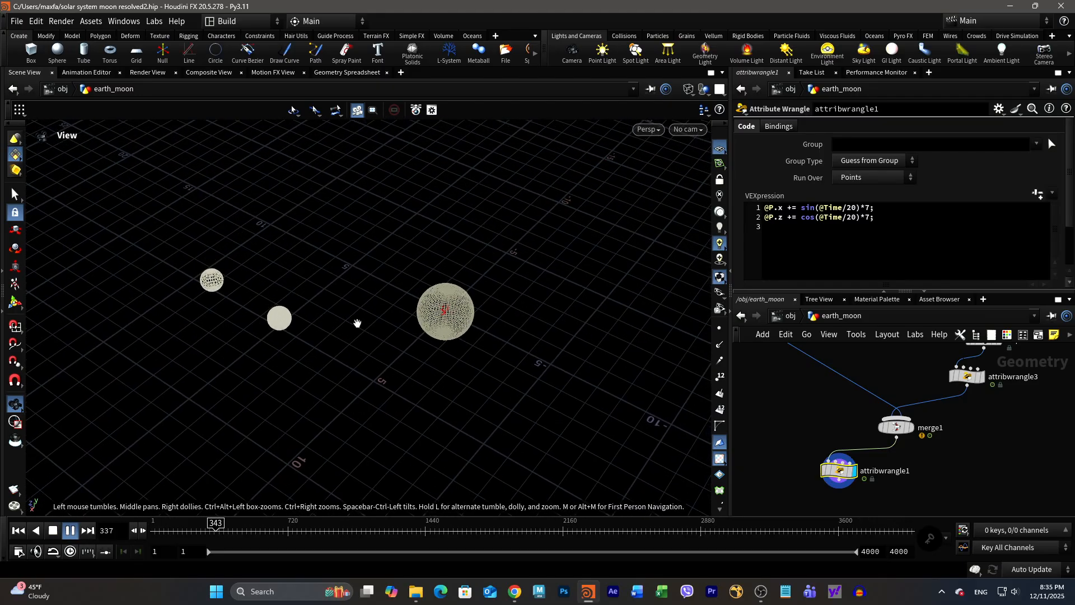
left_click(52, 532)
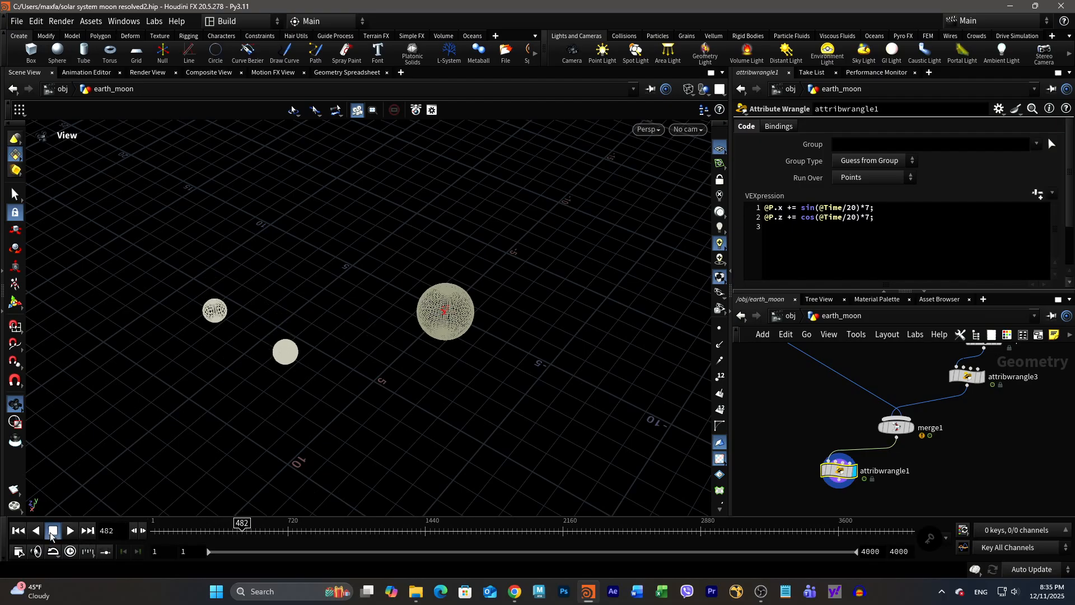
- Set the Uniform Scale of sphere1 to 0.58 to make the moon smaller
scroll(778, 387, "up", 1)
middle_click_drag(779, 386, 838, 460)
scroll(832, 406, "up", 1)
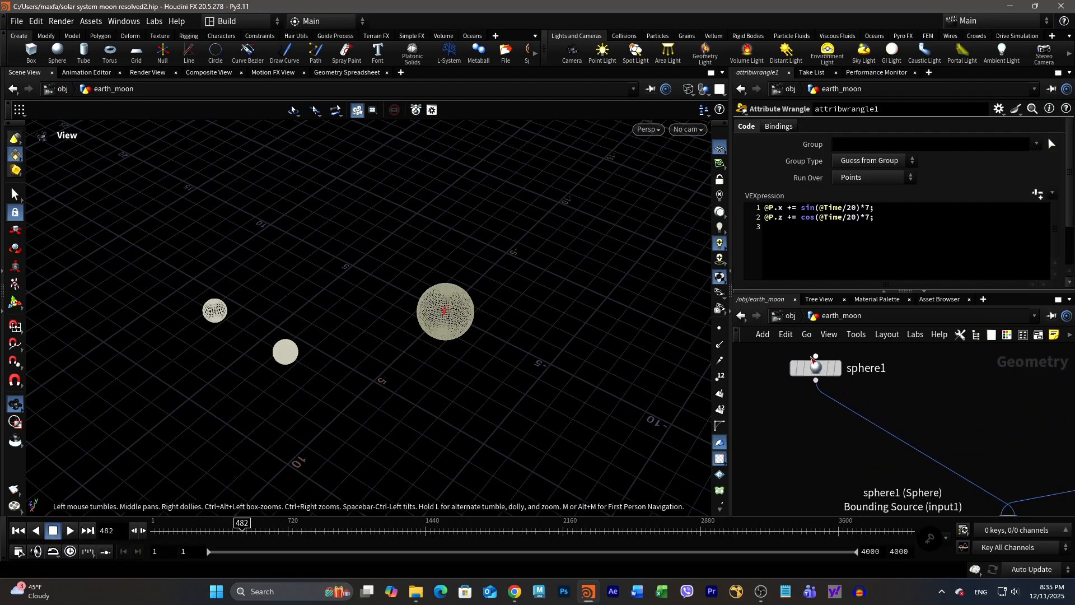
left_click(814, 365)
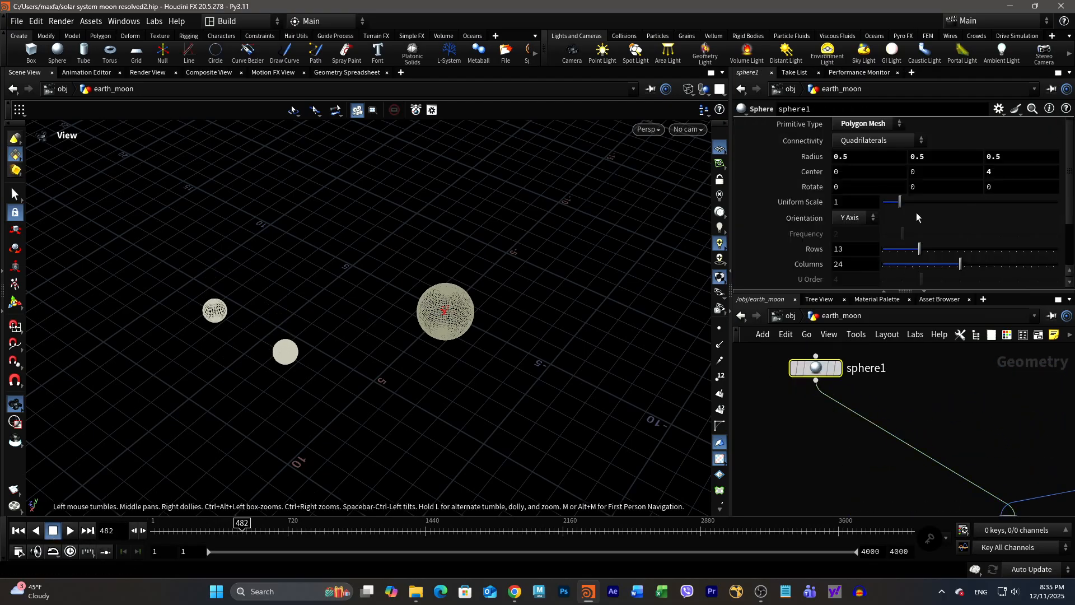
left_click_drag(901, 202, 892, 205)
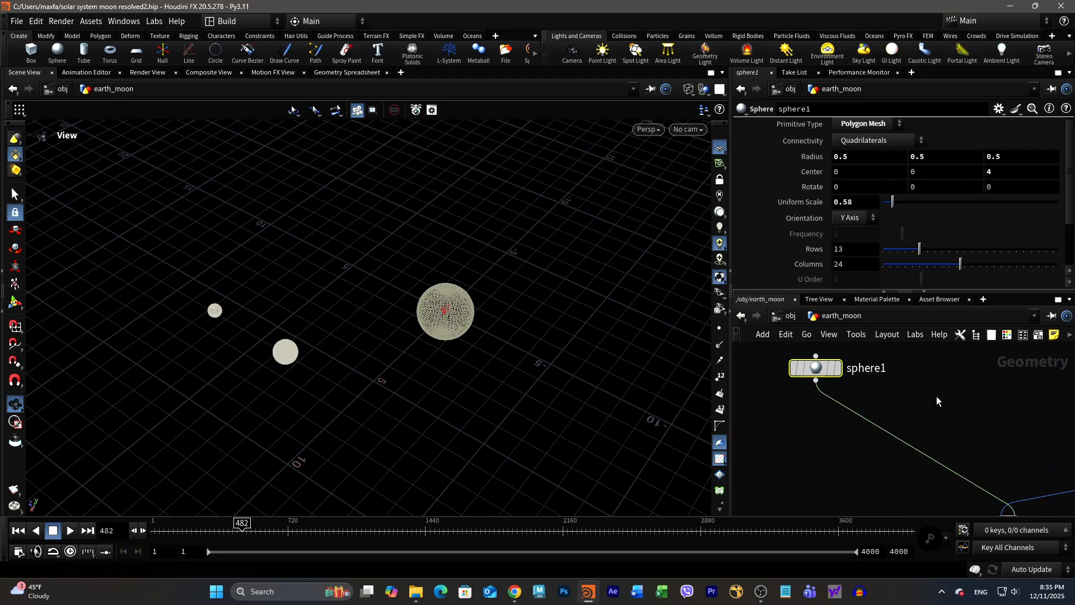
- Set the Center Z of sphere1 to 1.6 to bring the moon closer to the Earth
scroll(936, 399, "down", 3)
middle_click_drag(961, 402, 853, 394)
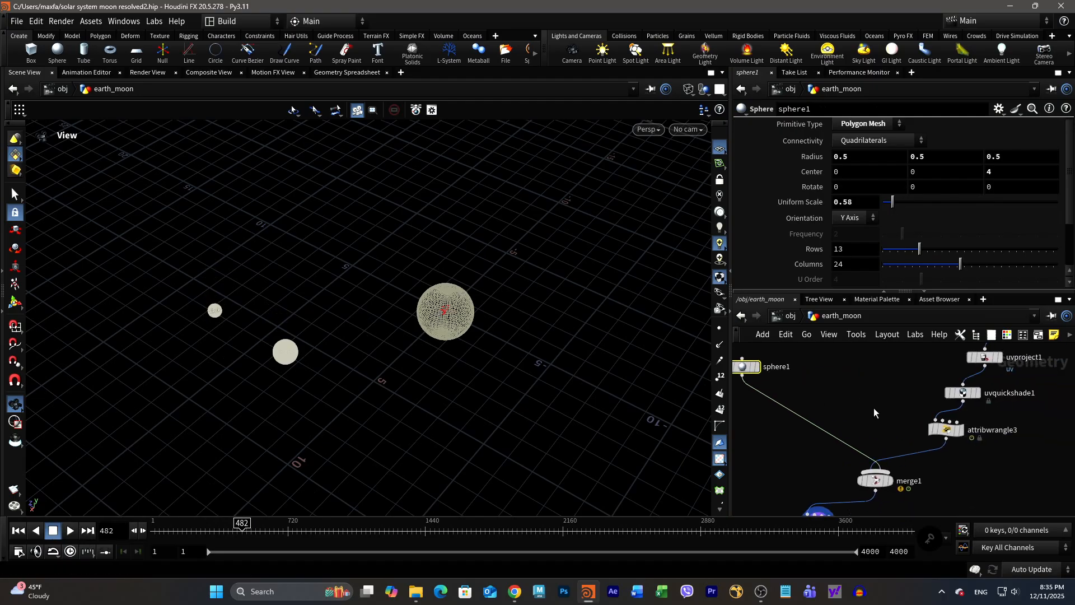
middle_click_drag(961, 487, 991, 493)
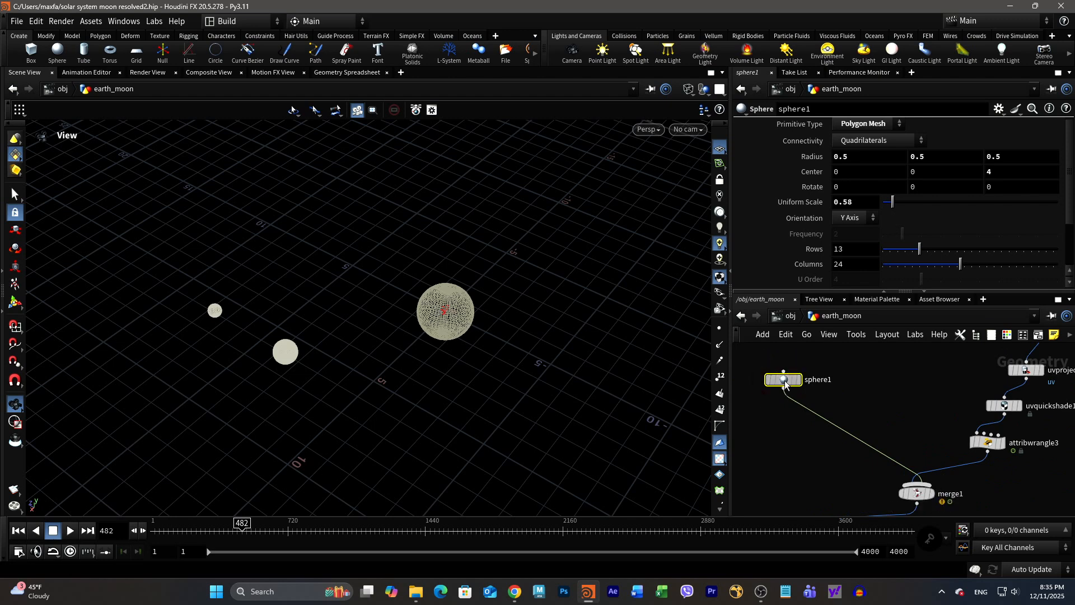
middle_click_drag(1004, 172, 854, 192)
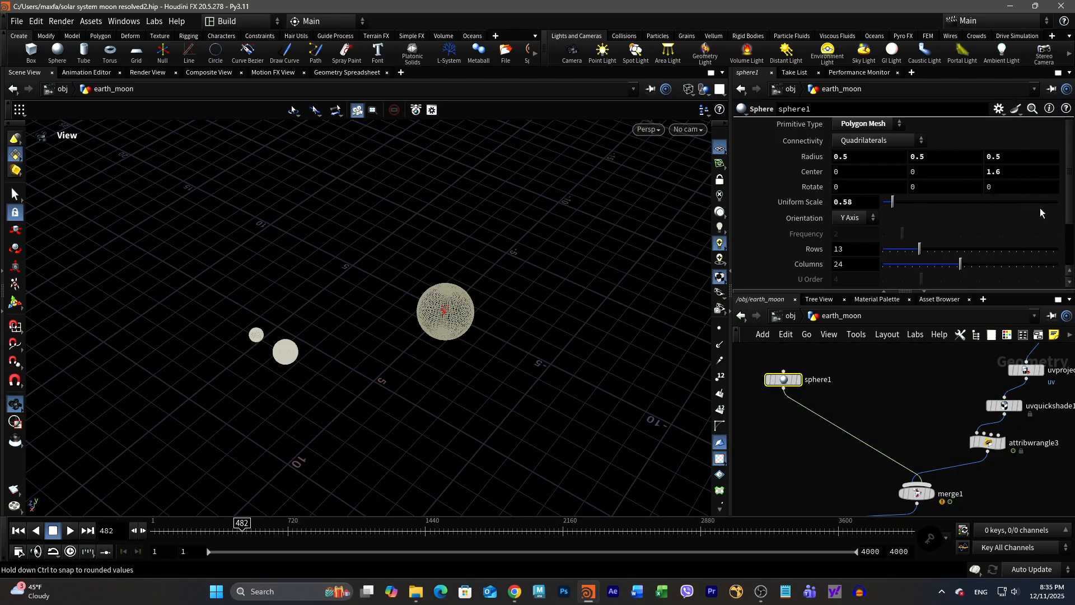
middle_click_drag(377, 412, 485, 331)
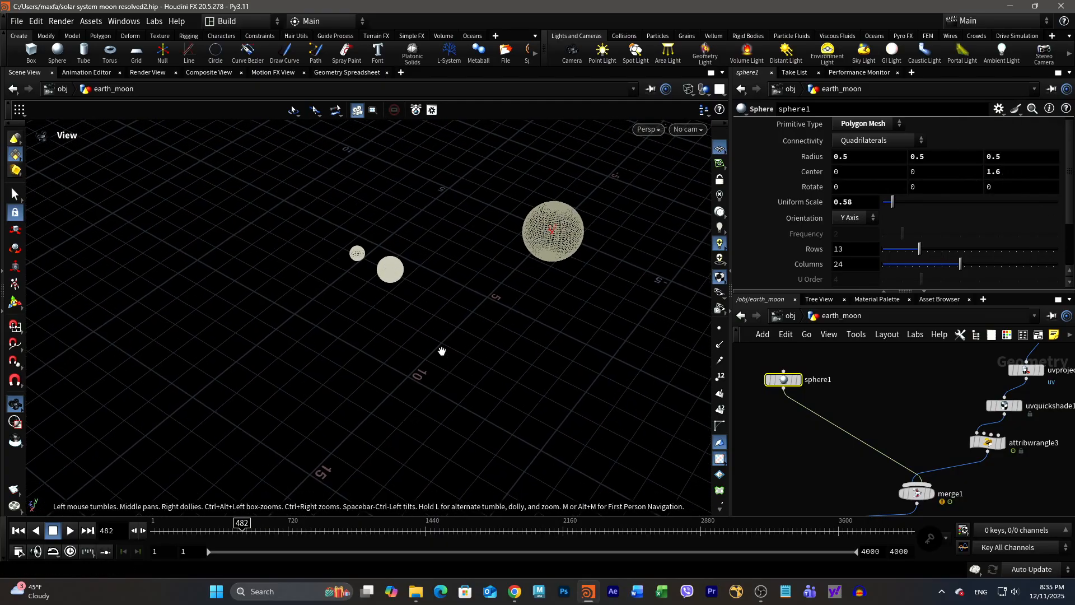
right_click_drag(442, 350, 569, 339)
left_click_drag(504, 339, 513, 319)
middle_click_drag(513, 319, 478, 356)
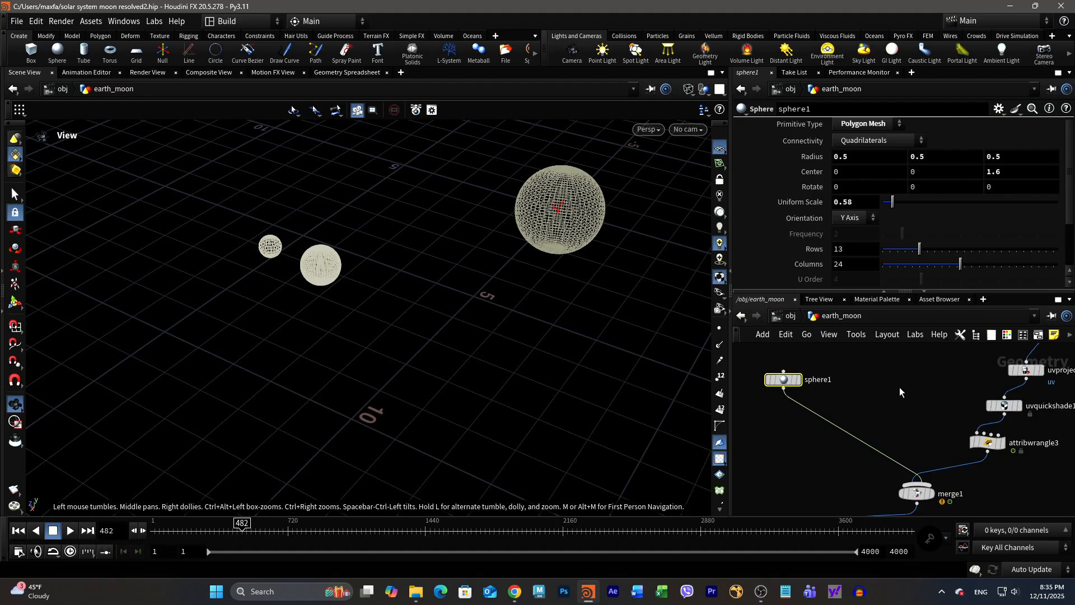
- Add an Attribute Wrangle node on the wire between sphere1 and merge1
key("Tab")
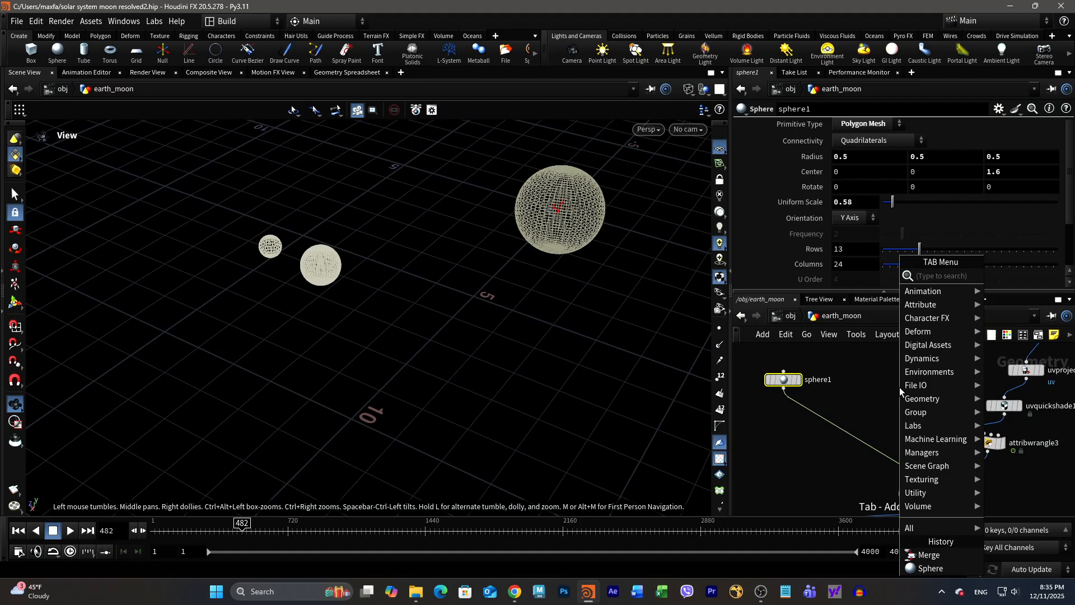
type("aw")
left_click(846, 277)
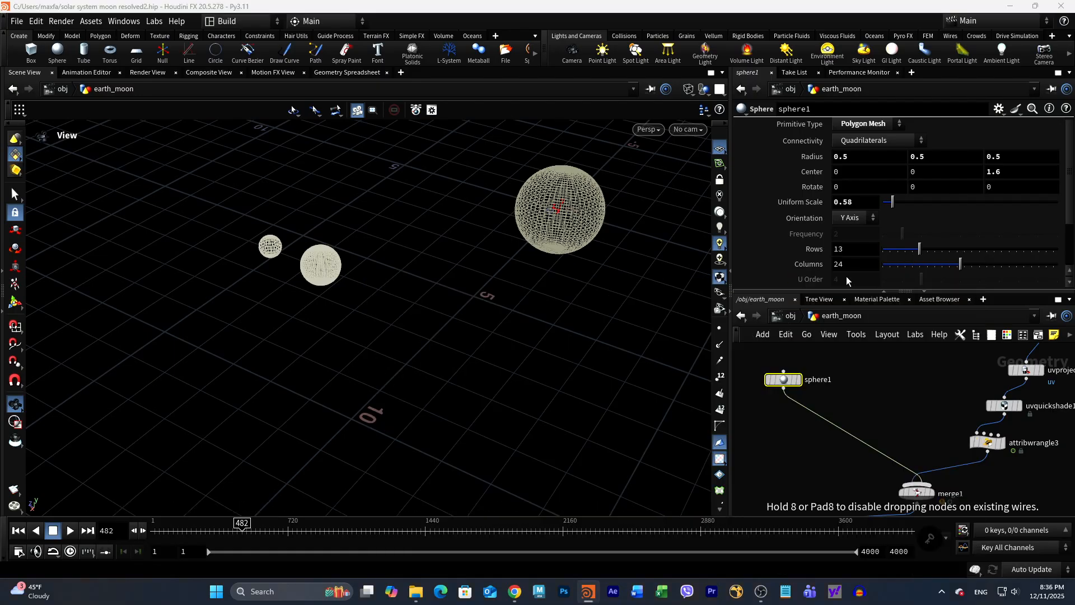
left_click(834, 427)
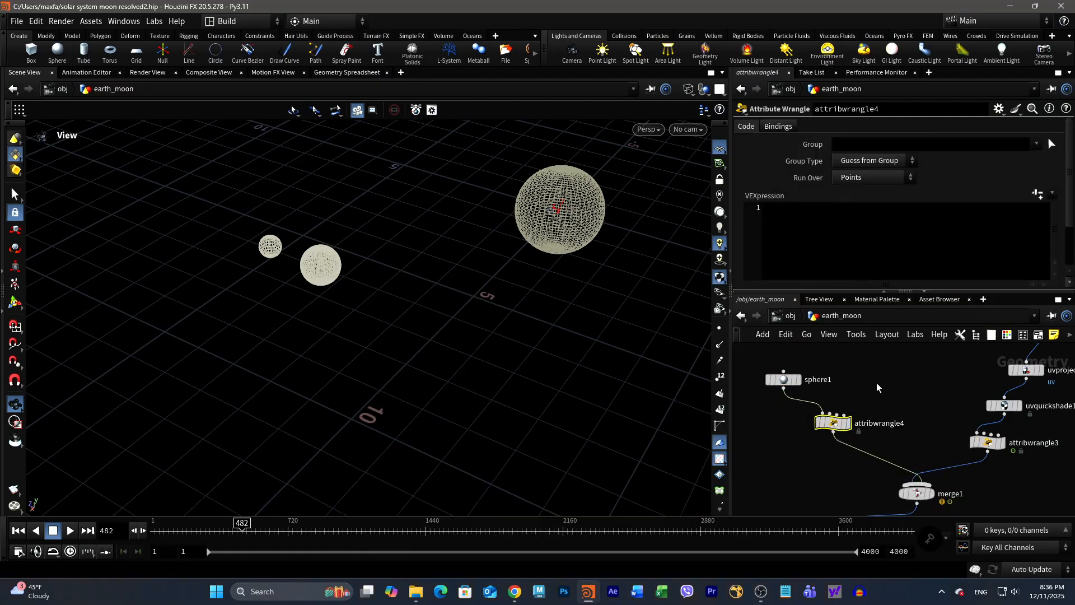
- Copy the whole rotation VEXpression from attribwrangle3
scroll(906, 390, "up", 1)
middle_click_drag(905, 388, 911, 363)
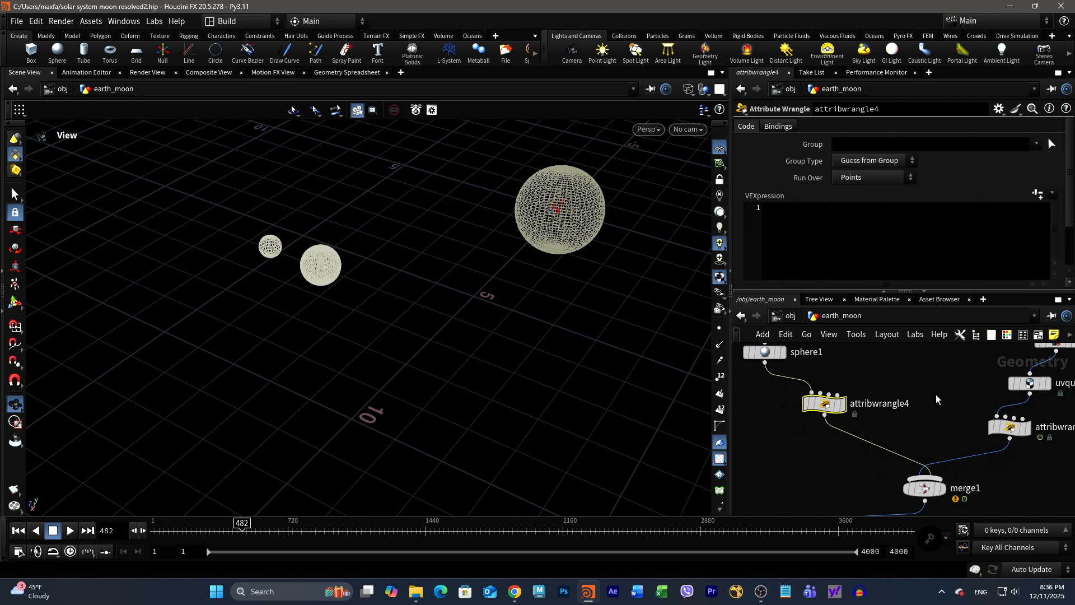
middle_click_drag(935, 413, 875, 441)
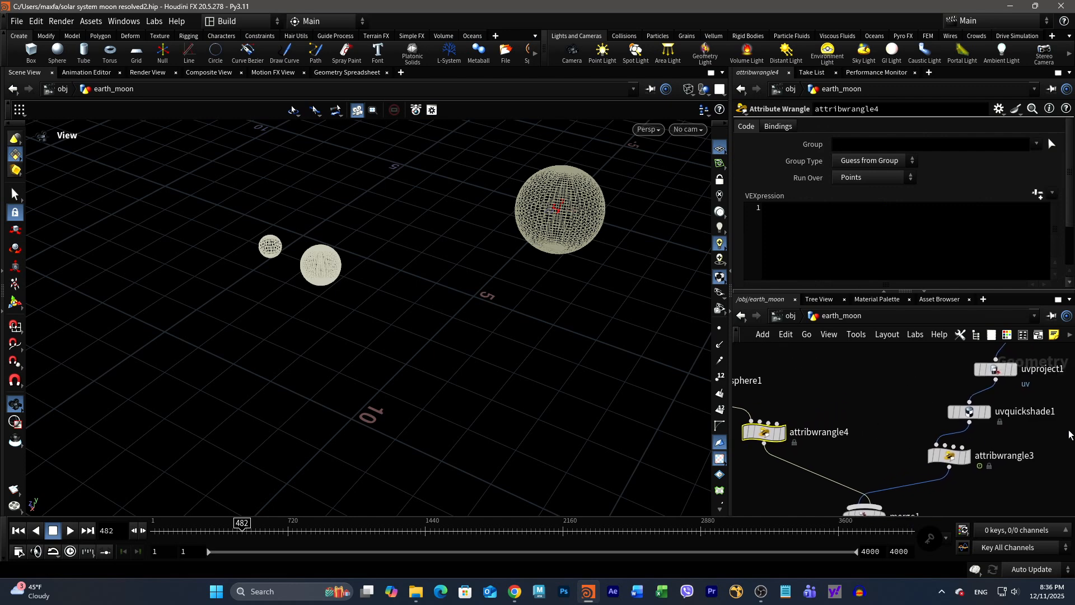
middle_click_drag(1068, 434, 1045, 442)
mouse_move(934, 467)
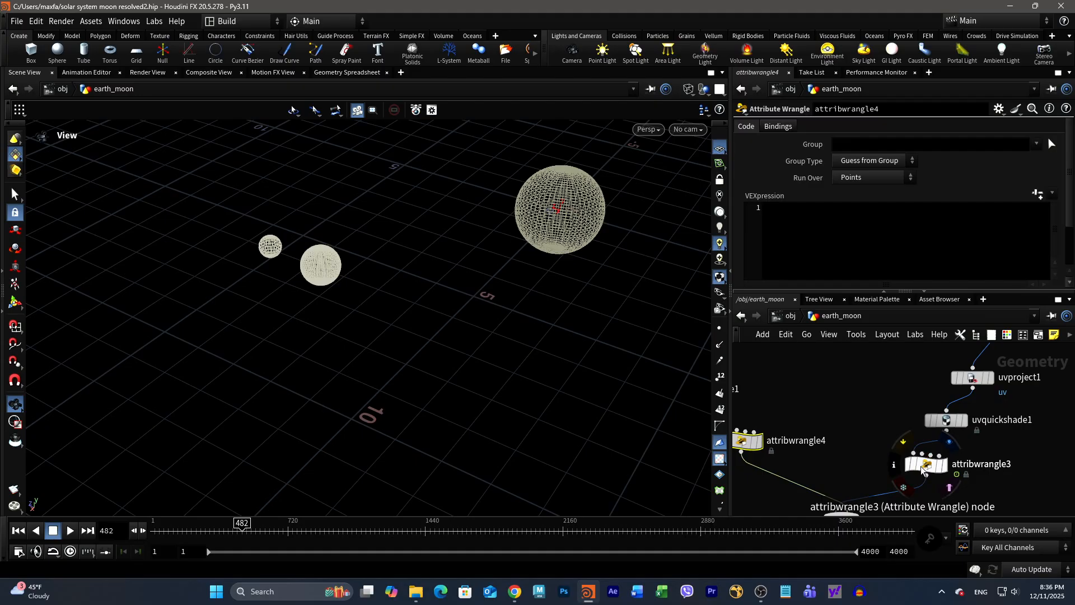
left_click(924, 468)
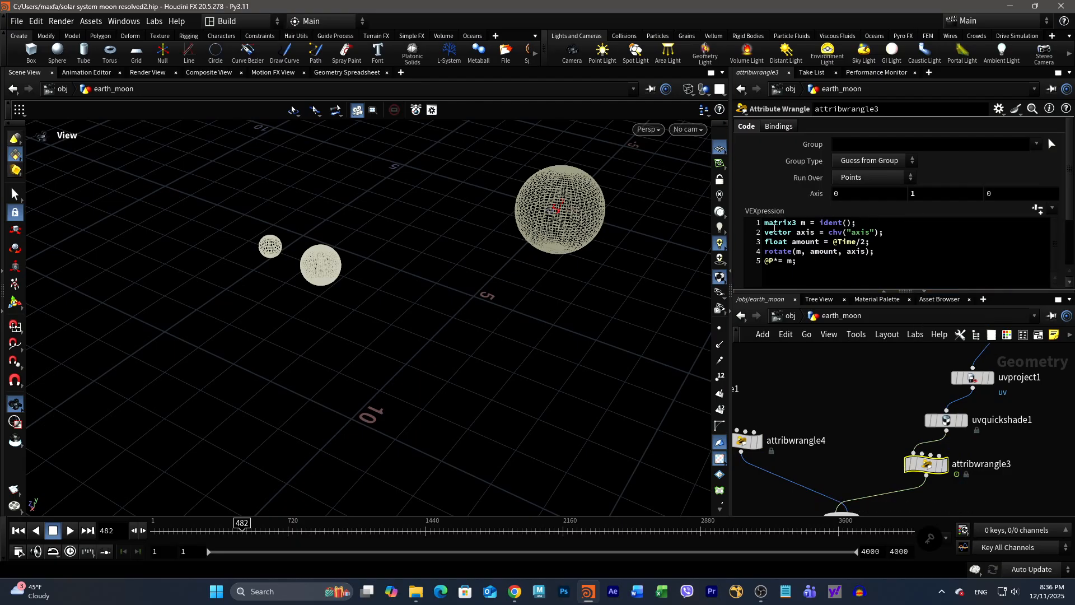
left_click_drag(762, 222, 816, 268)
key("ctrl+c")
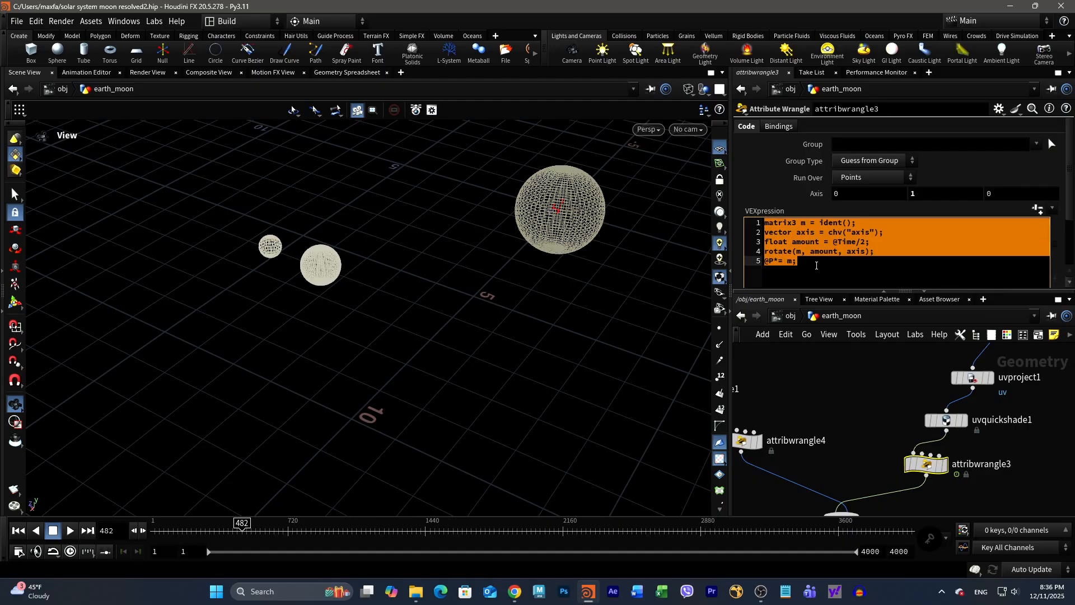
- Paste the copied rotation code into the VEXpression of attribwrangle4 and play the animation briefly
middle_click_drag(827, 398, 902, 381)
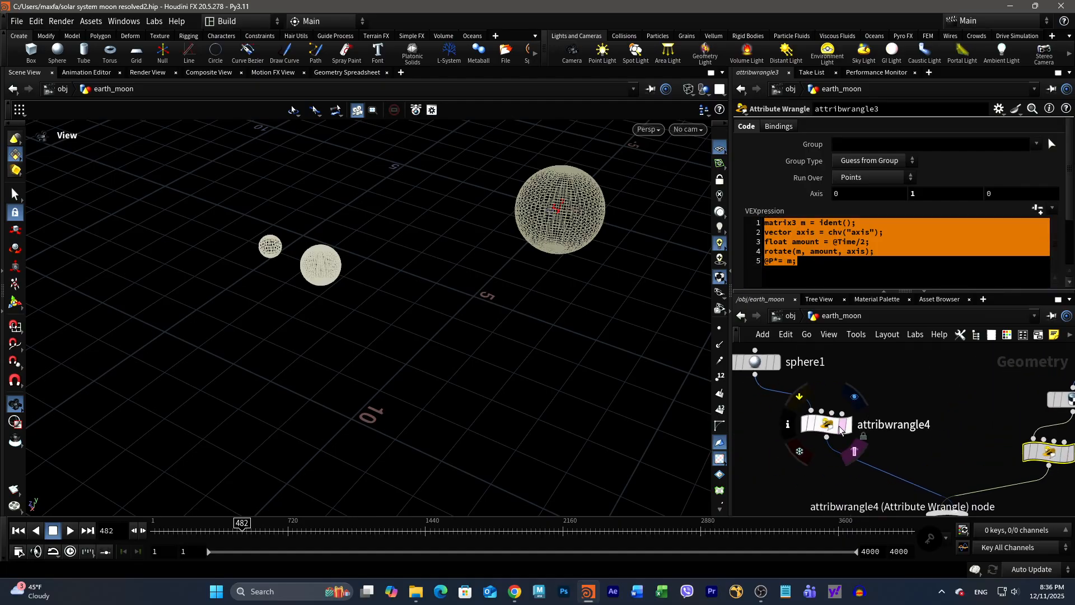
left_click(827, 424)
left_click(795, 222)
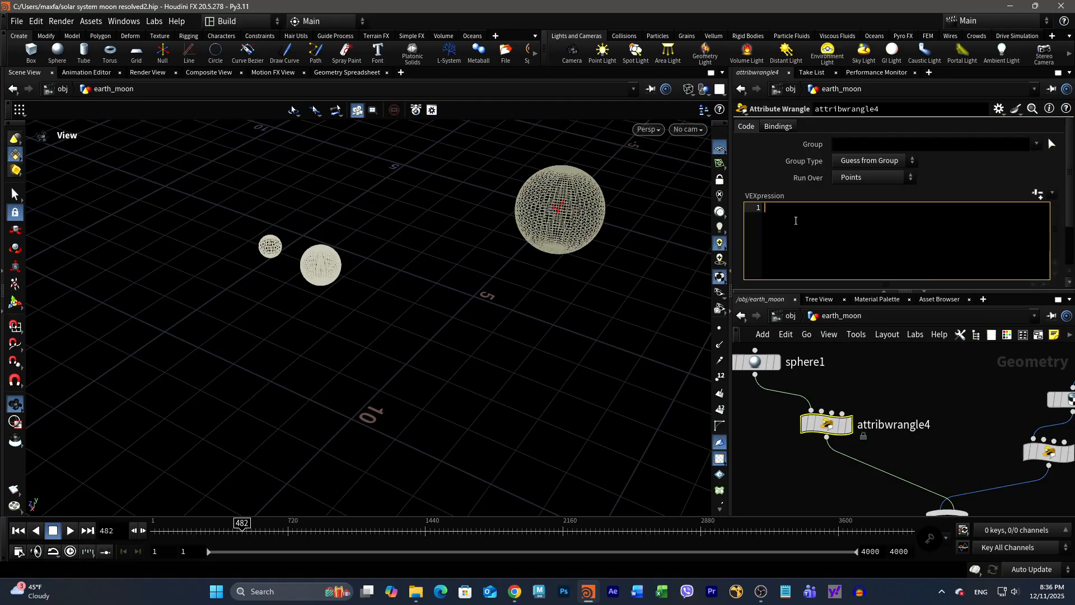
key("ctrl+v")
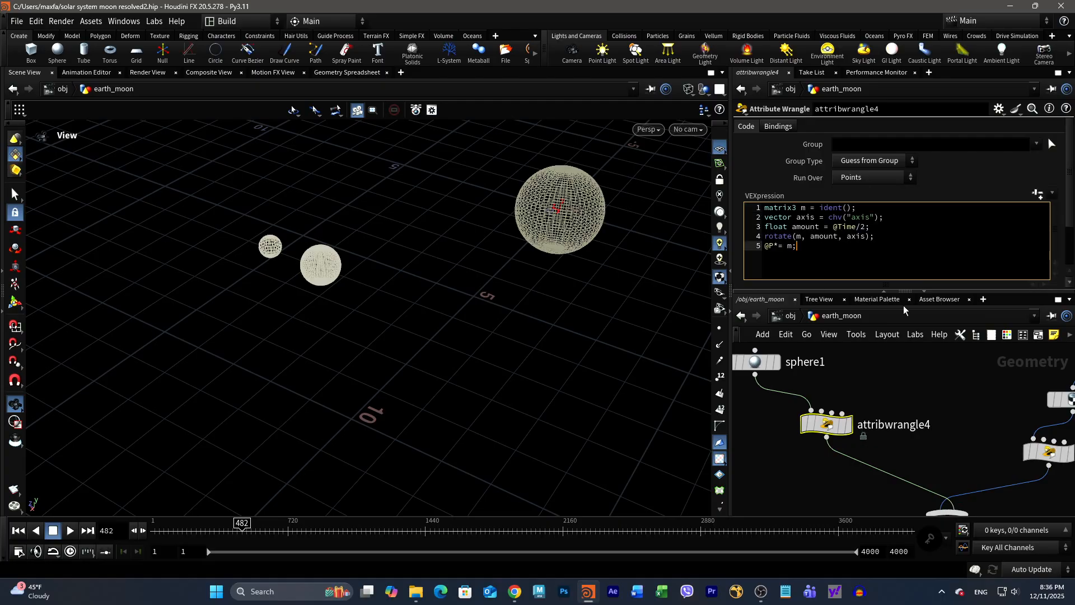
left_click(70, 530)
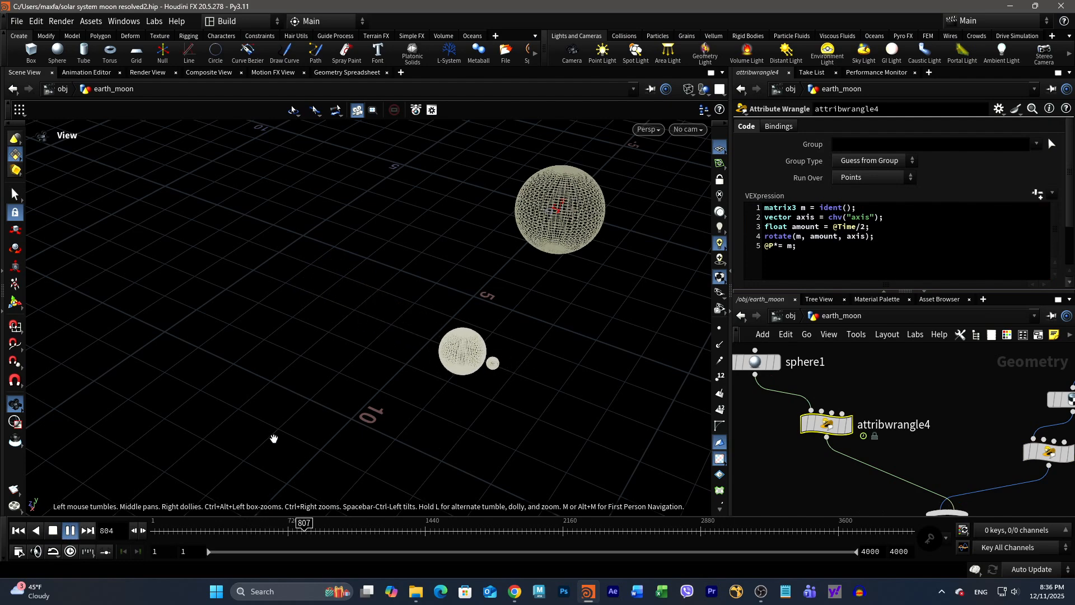
left_click(52, 532)
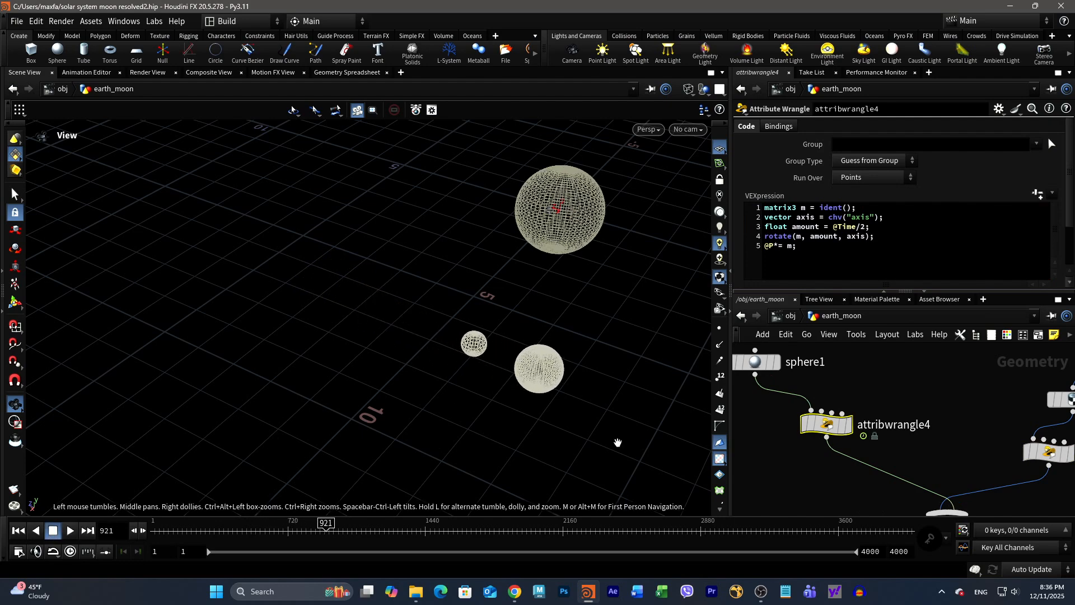
- Create the spare Axis parameter for attribwrangle4 from its code and set the axis to 0, 1, 0
middle_click_drag(971, 355, 970, 368)
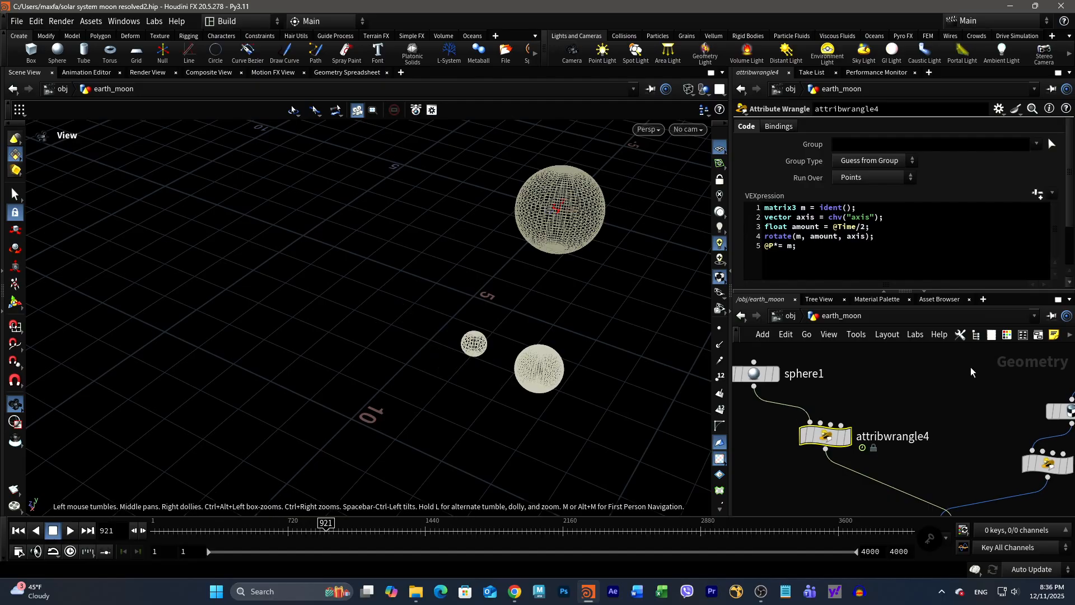
left_click(820, 247)
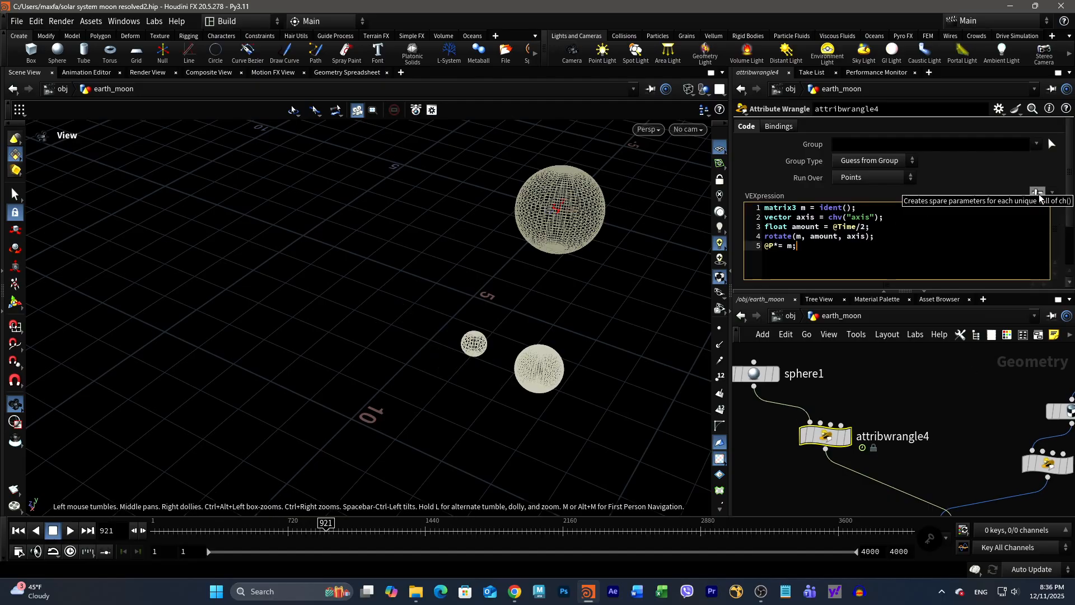
left_click(1039, 194)
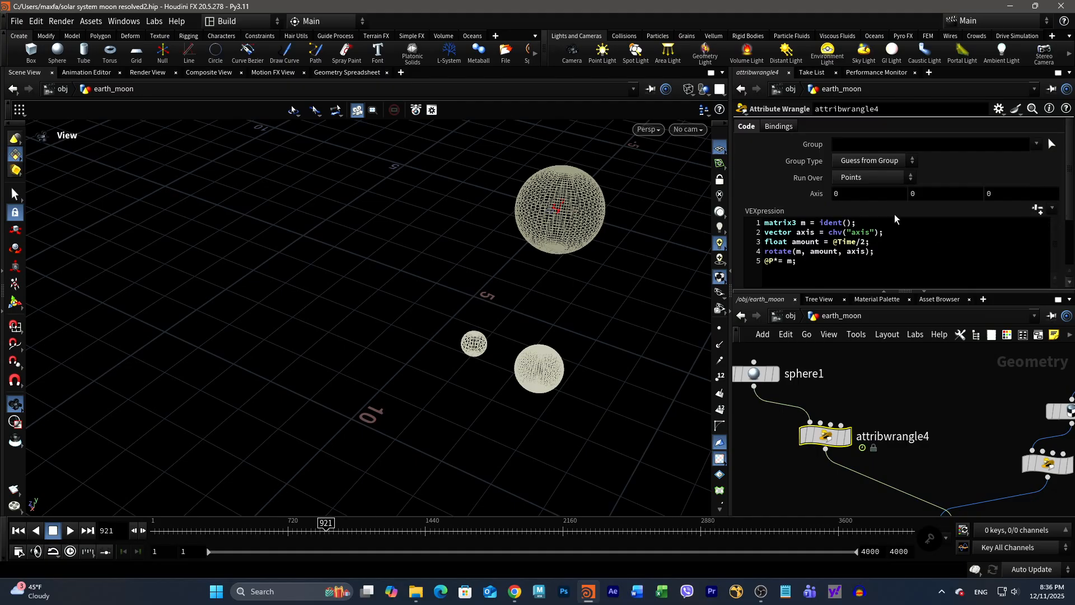
double_click(937, 194)
- Play the animation, switch the viewport shading to Flat Wire Shaded, and view the moon circling the Earth up close
left_click(70, 531)
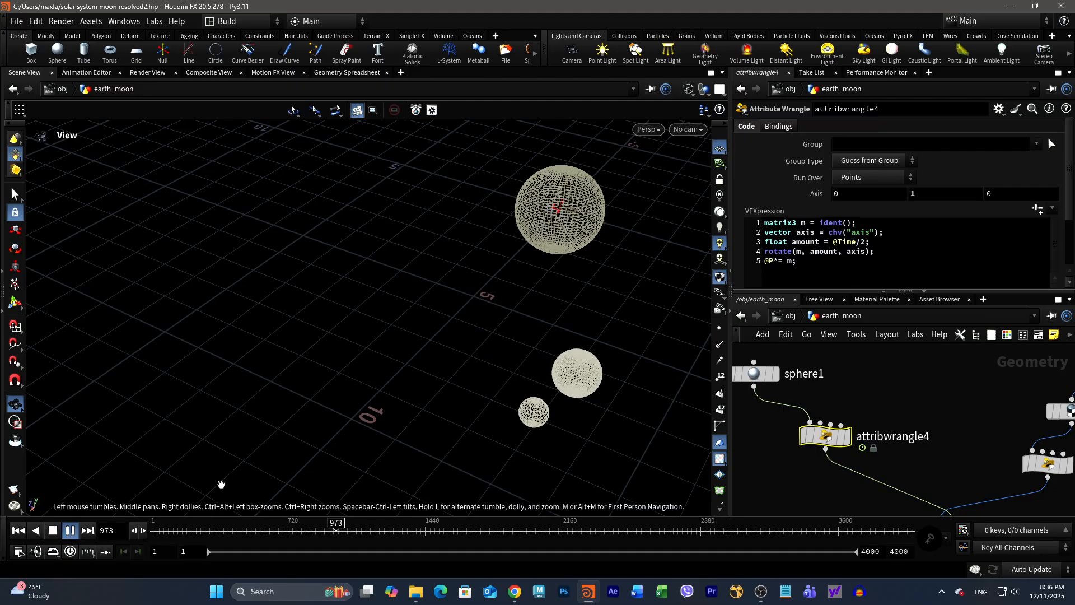
left_click_drag(336, 386, 482, 370)
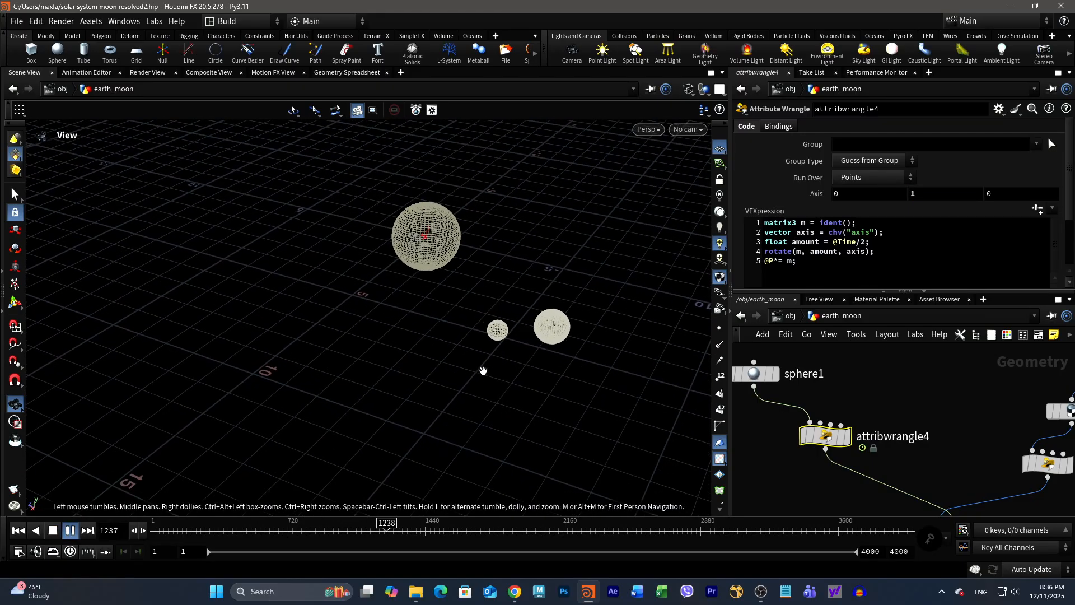
left_click(691, 93)
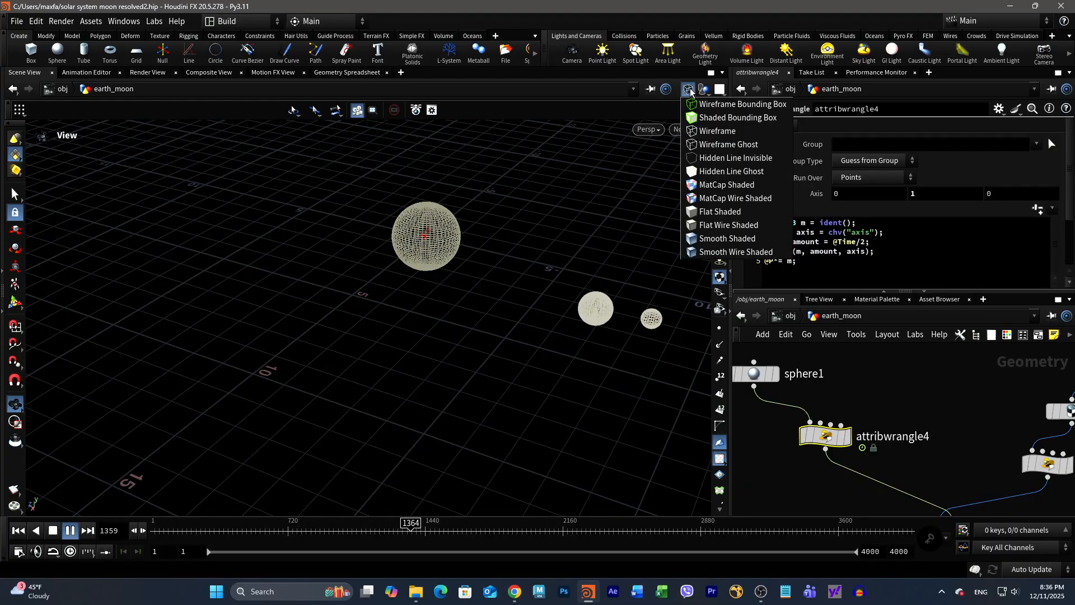
left_click(707, 224)
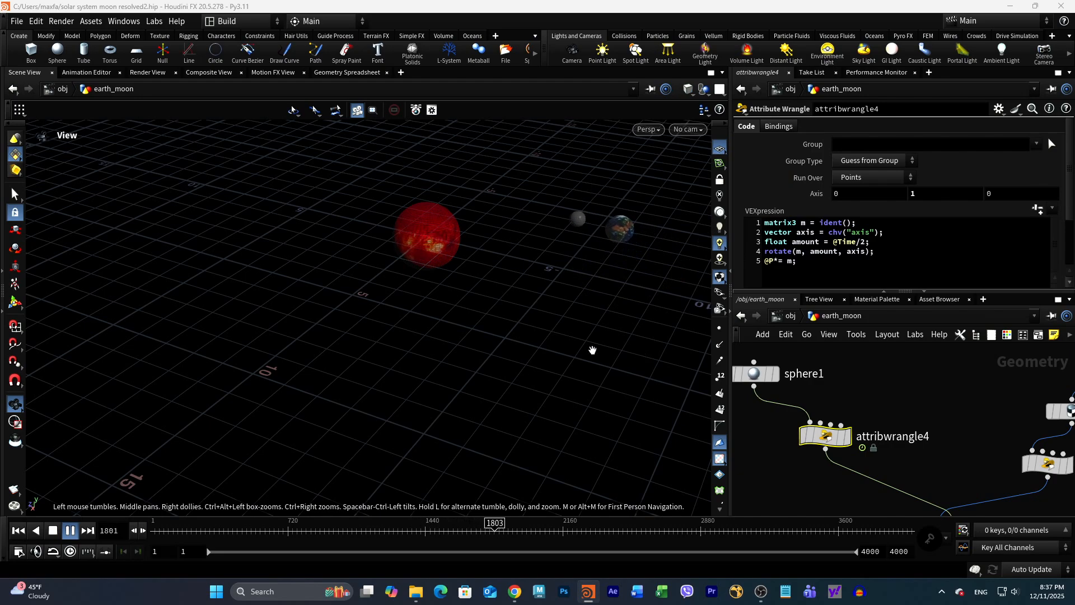
middle_click_drag(595, 344, 415, 367)
right_click_drag(415, 368, 598, 307)
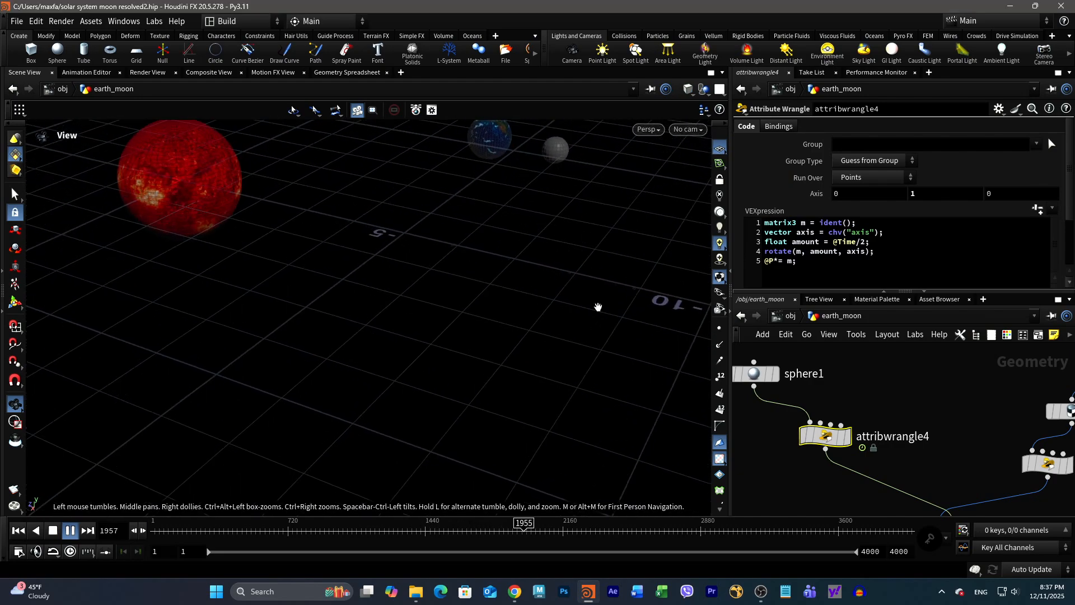
middle_click_drag(598, 307, 535, 439)
right_click_drag(535, 439, 627, 342)
left_click_drag(427, 295, 444, 264)
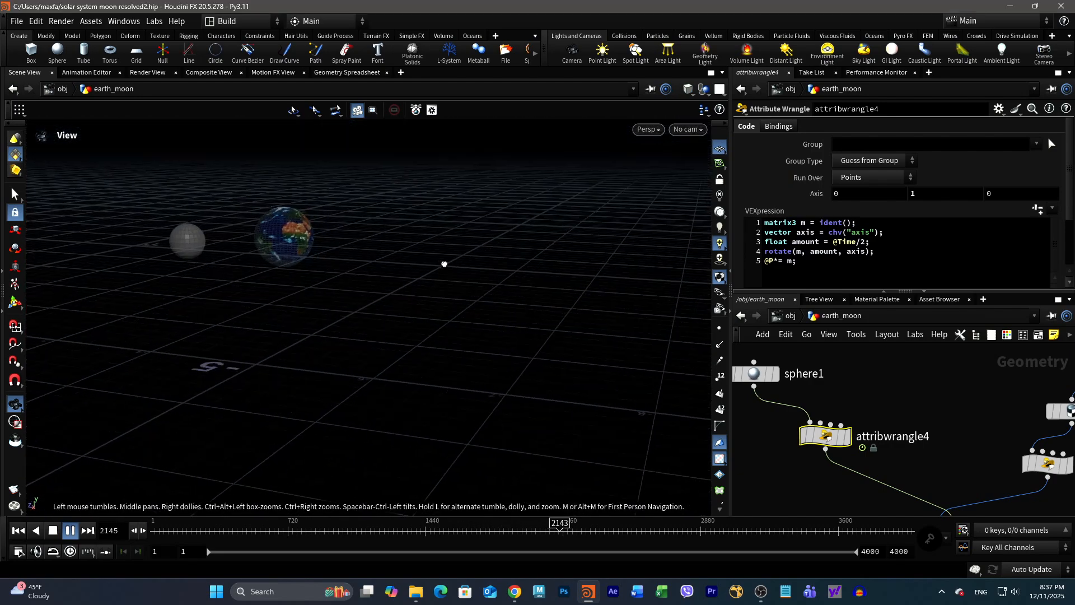
- Examine the Earth and moon travelling around the Sun during playback, then look over the merge1 and attribwrangle1 nodes
left_click_drag(404, 305, 388, 343)
middle_click_drag(341, 327, 560, 382)
right_click_drag(504, 333, 408, 345)
middle_click_drag(434, 306, 587, 303)
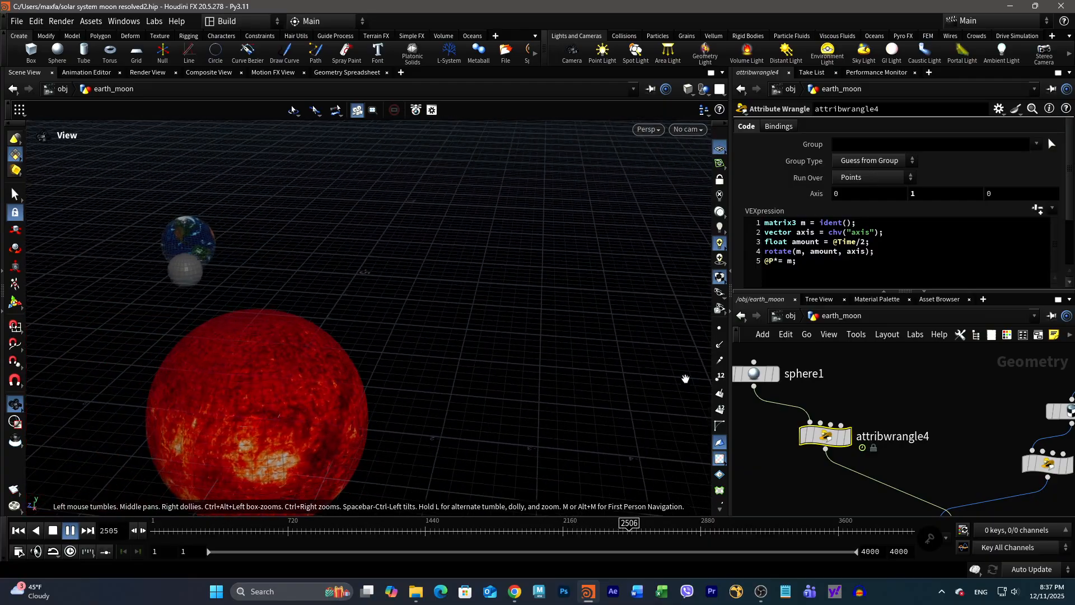
middle_click_drag(953, 470, 945, 364)
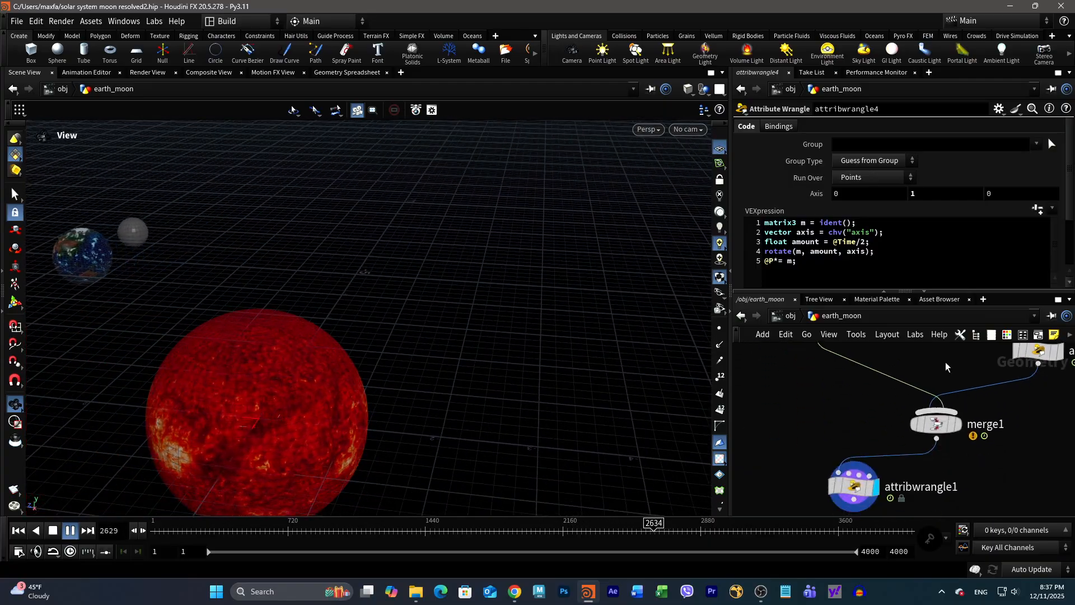
right_click(851, 460)
key("Escape")
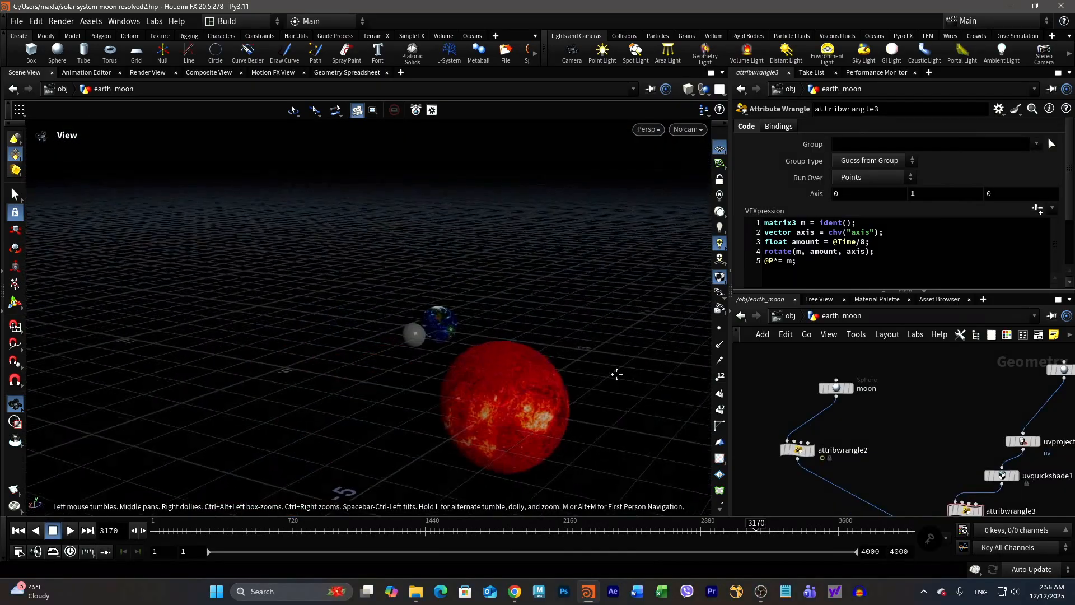
- Move the moon sphere node and attribwrangle2 apart in the earth_moon network to make room between them
left_click_drag(616, 374, 545, 366)
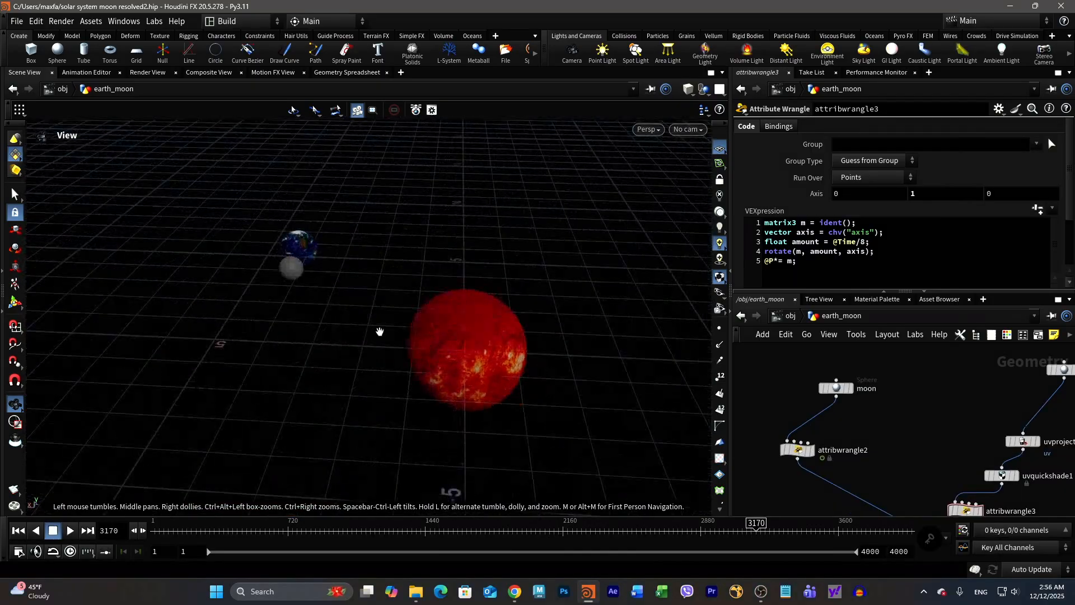
middle_click_drag(380, 332, 503, 377)
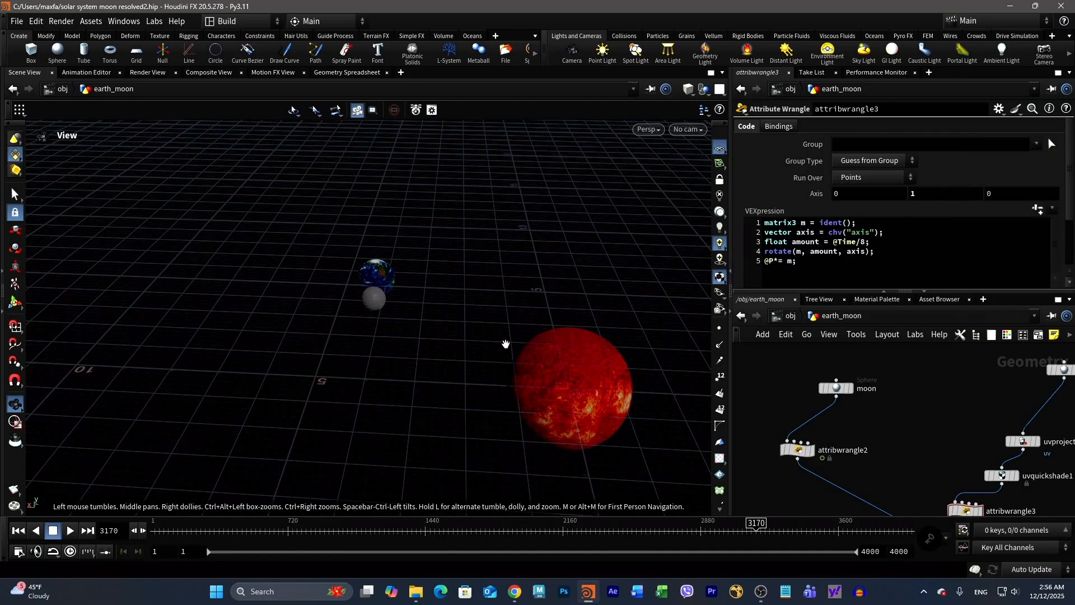
right_click_drag(477, 344, 533, 352)
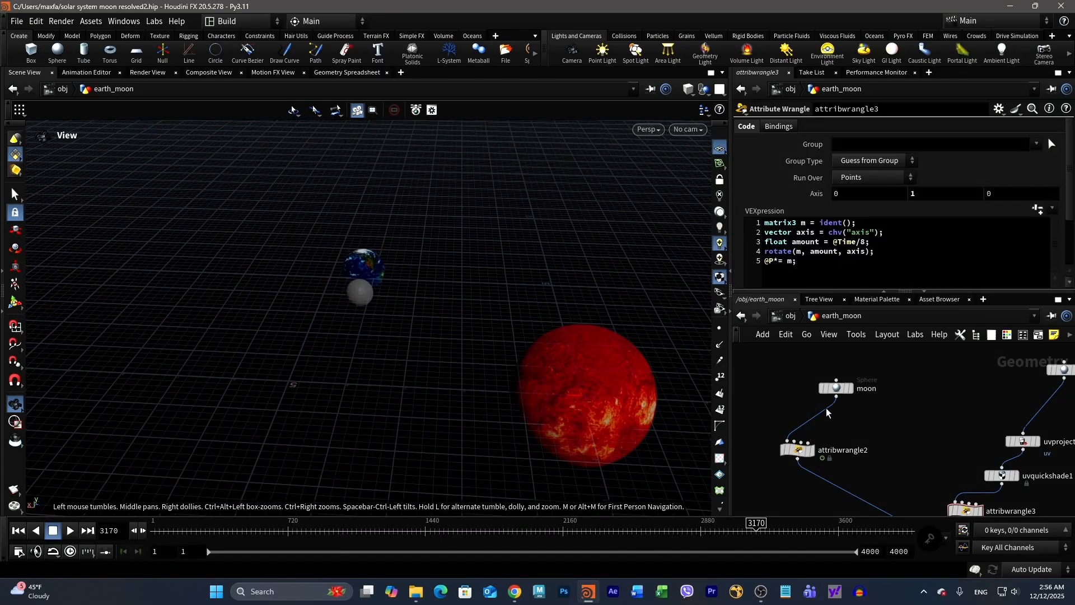
left_click_drag(837, 387, 779, 358)
left_click_drag(796, 450, 821, 407)
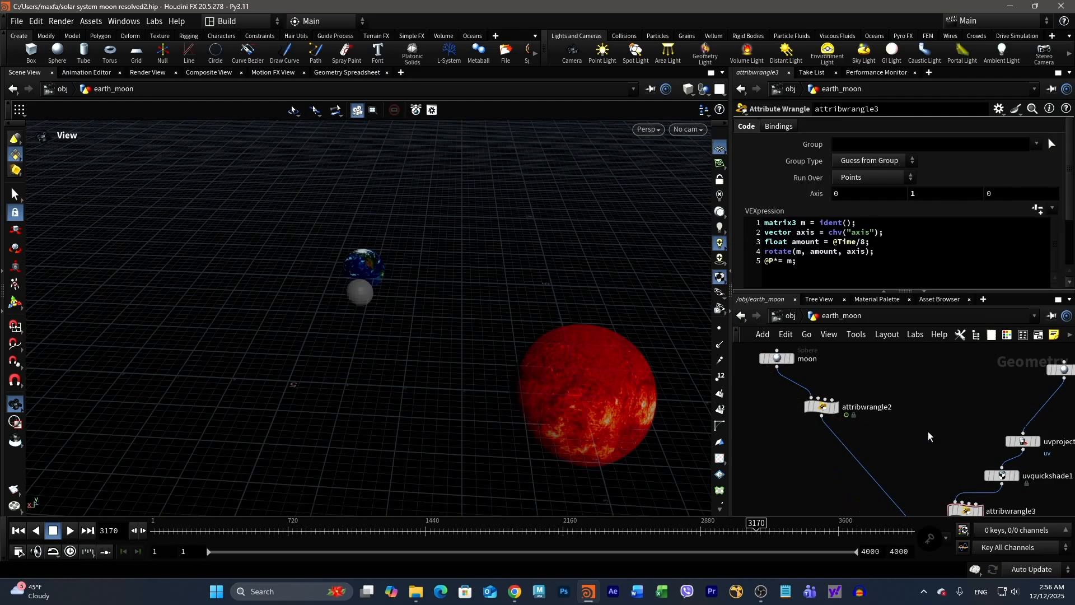
left_click_drag(821, 407, 834, 488)
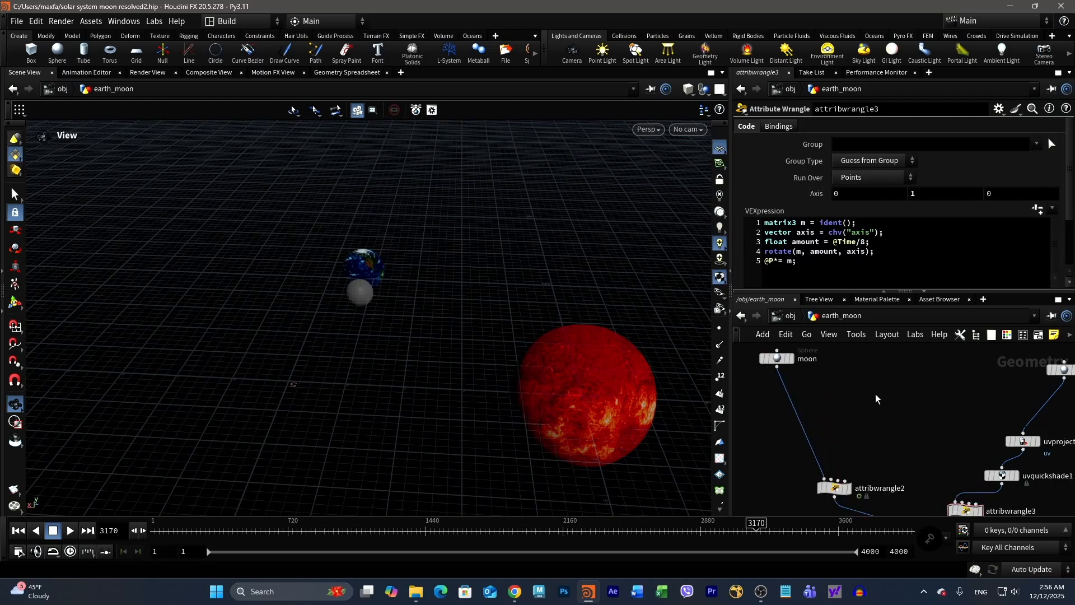
- Insert a UV Project node on the wire between the moon sphere and attribwrangle2
key("Tab")
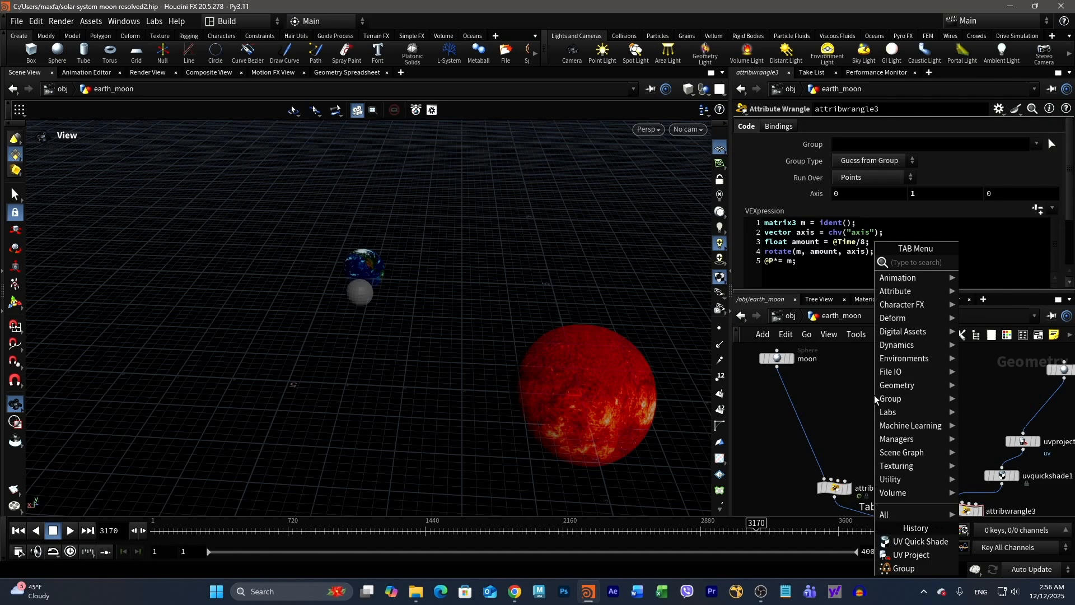
type("uv")
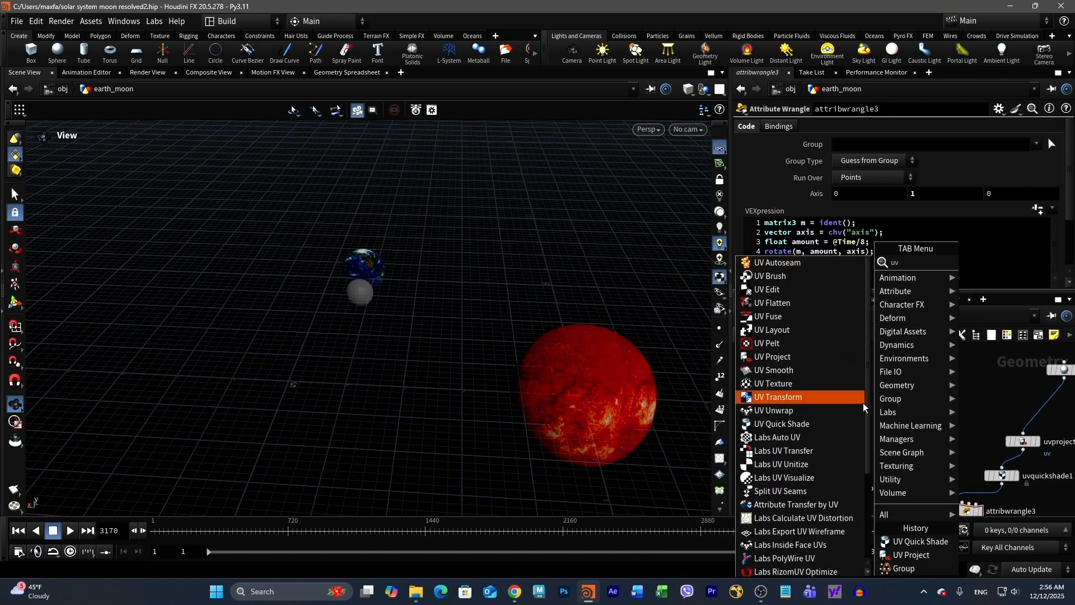
left_click(798, 361)
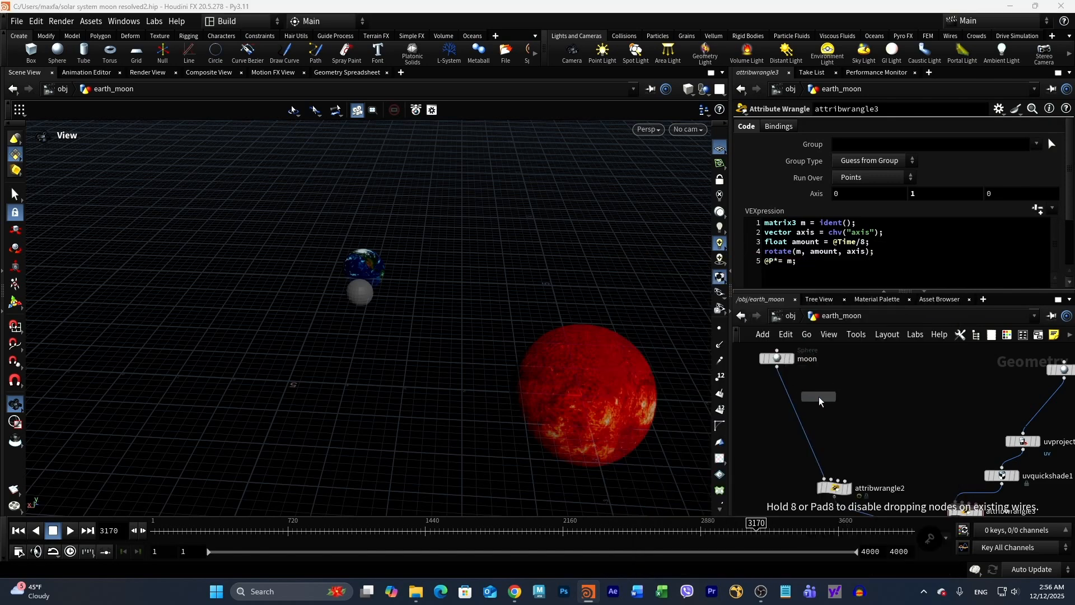
left_click(795, 412)
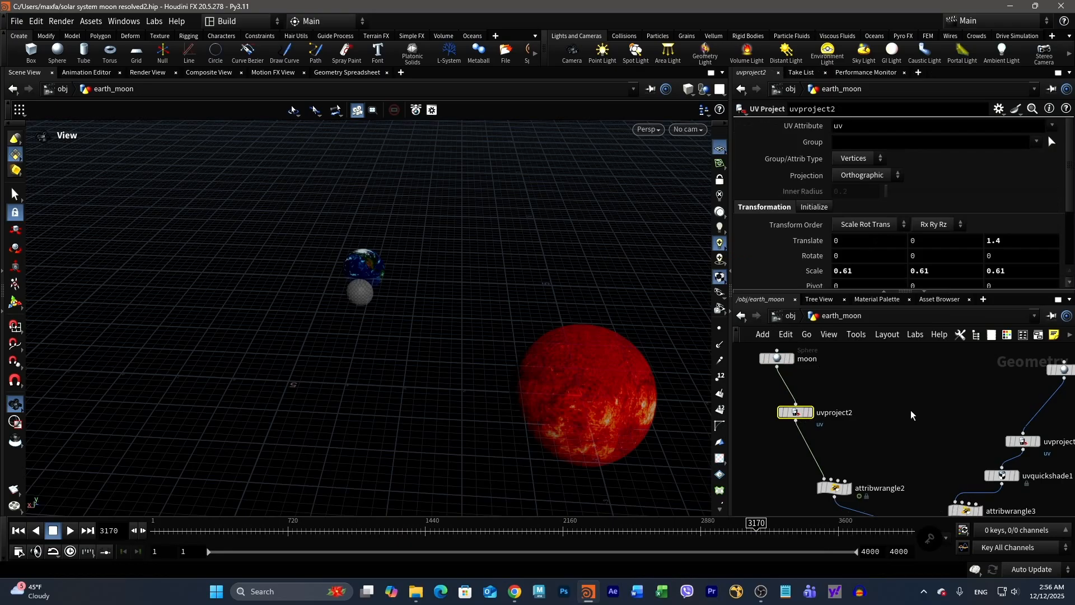
- Insert a UV Quick Shade node between uvproject2 and attribwrangle2, and shift uvproject2 slightly to tidy the chain
key("Tab")
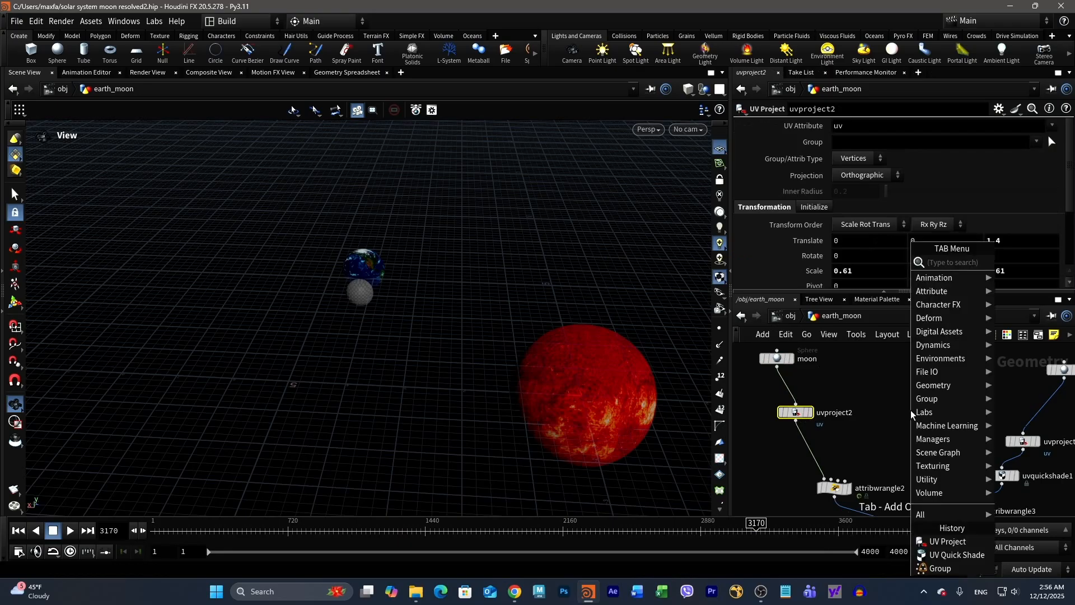
type("uv")
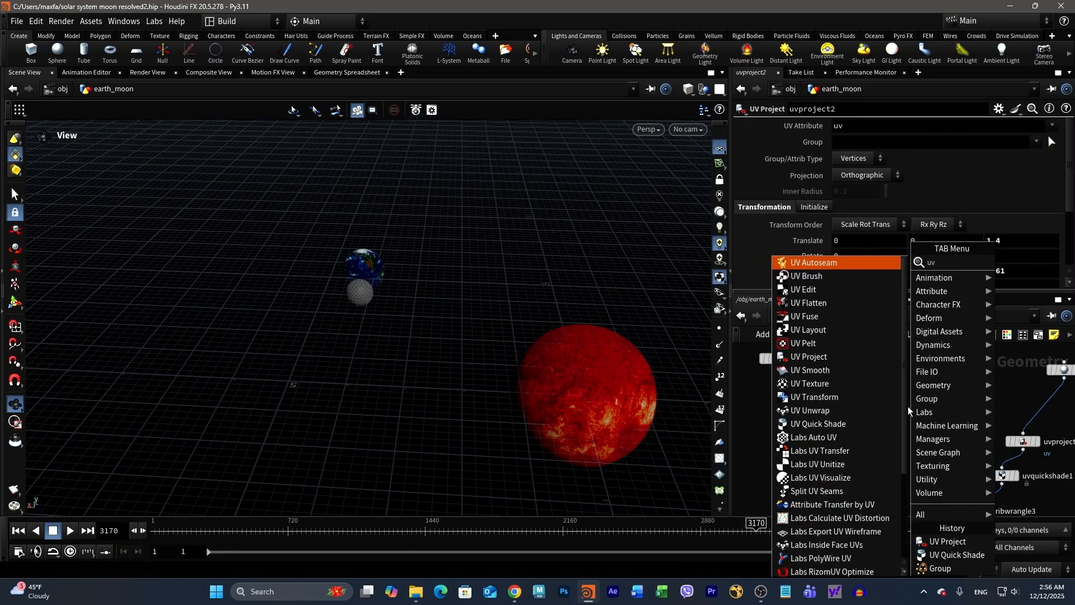
left_click(830, 424)
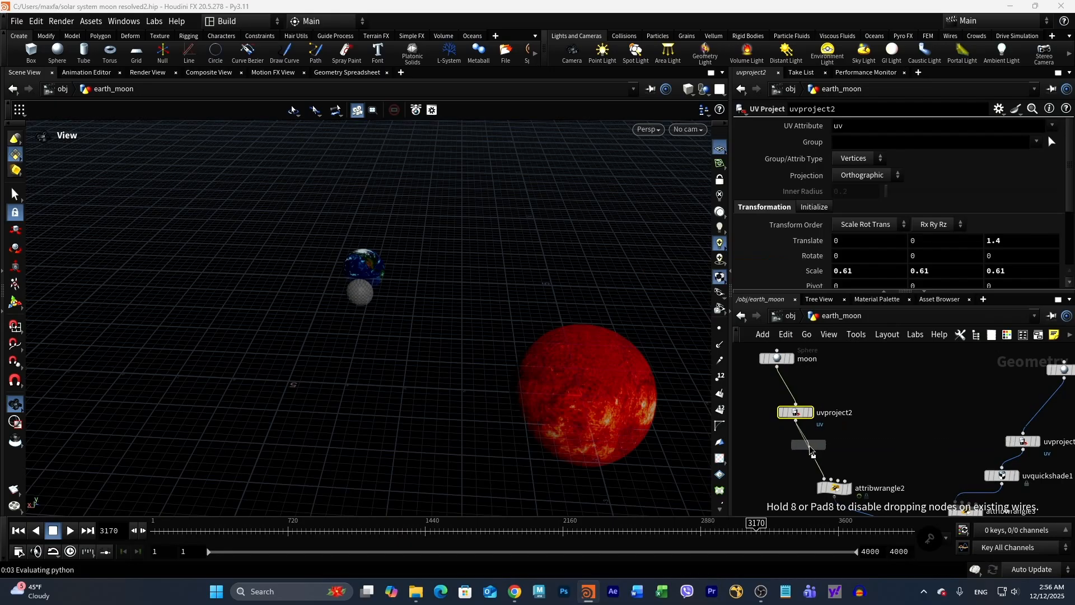
left_click(807, 445)
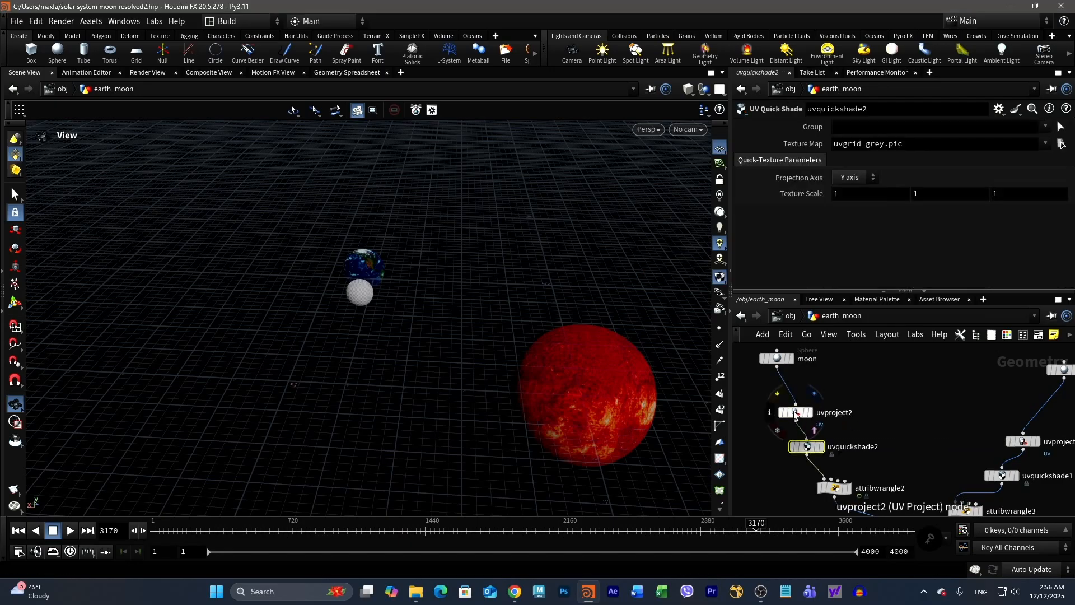
left_click_drag(796, 412, 789, 403)
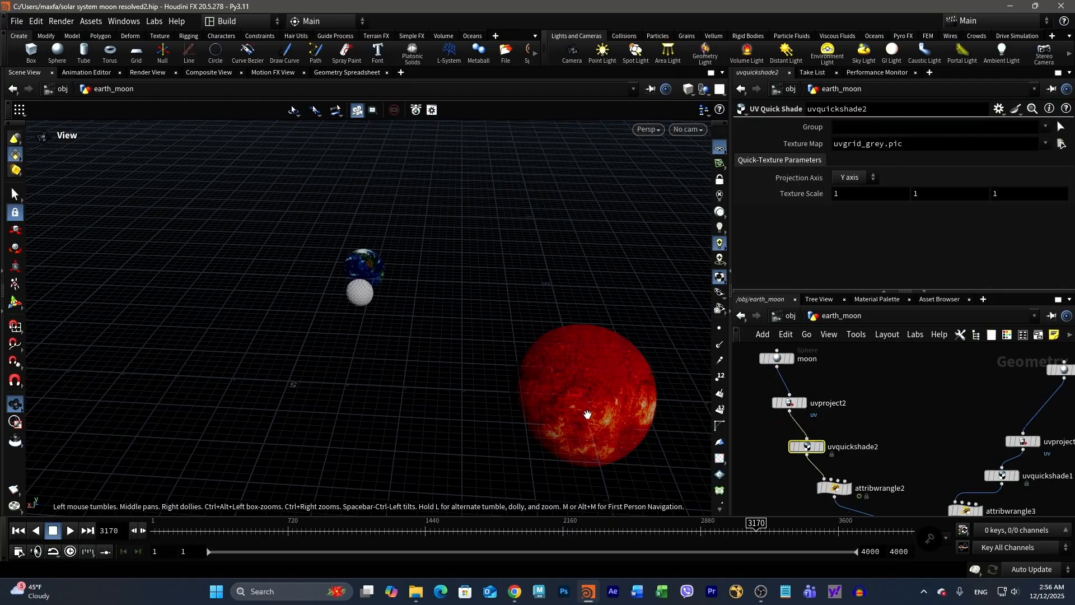
left_click_drag(364, 400, 536, 299)
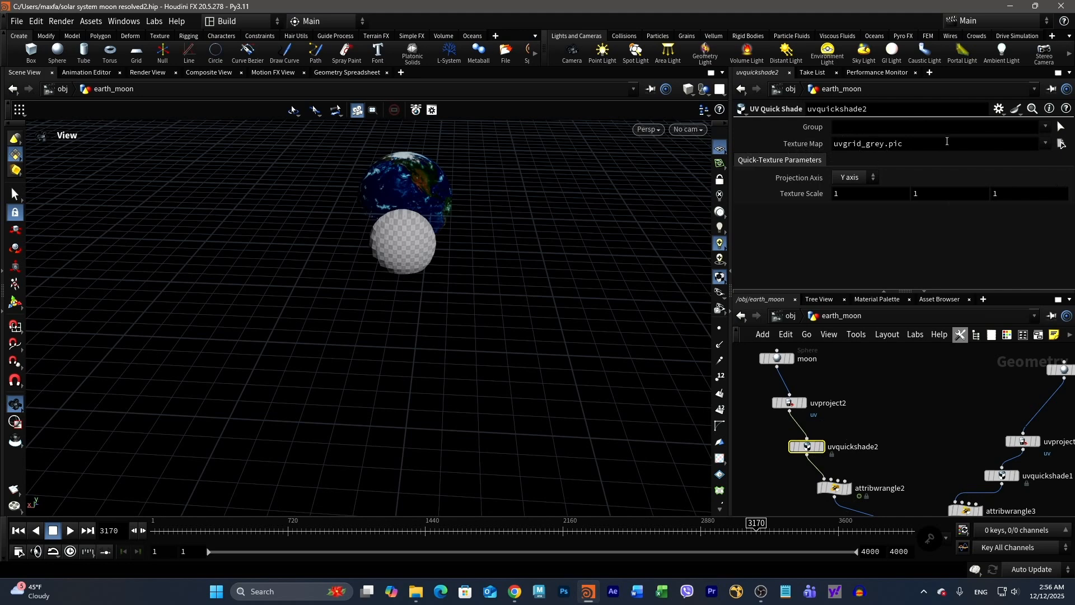
left_click(1061, 144)
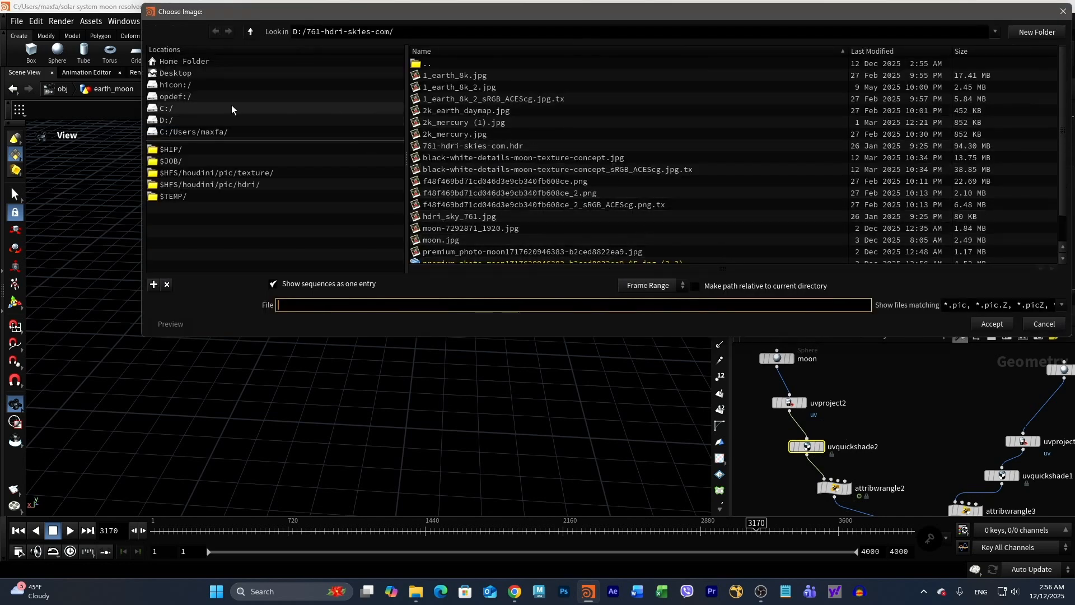
left_click(193, 73)
scroll(625, 189, "down", 7)
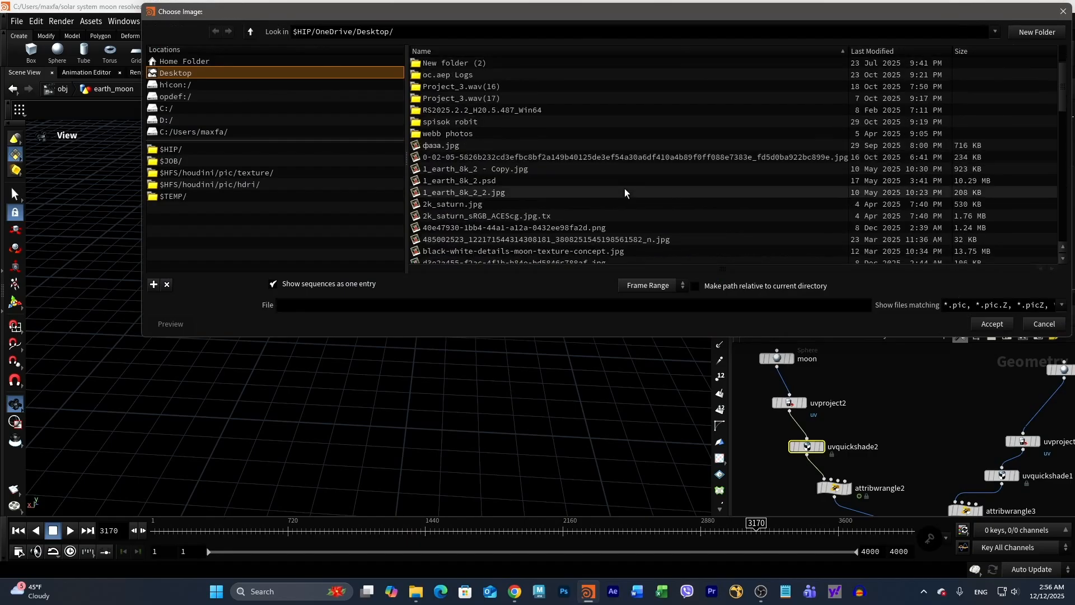
scroll(629, 186, "down", 2)
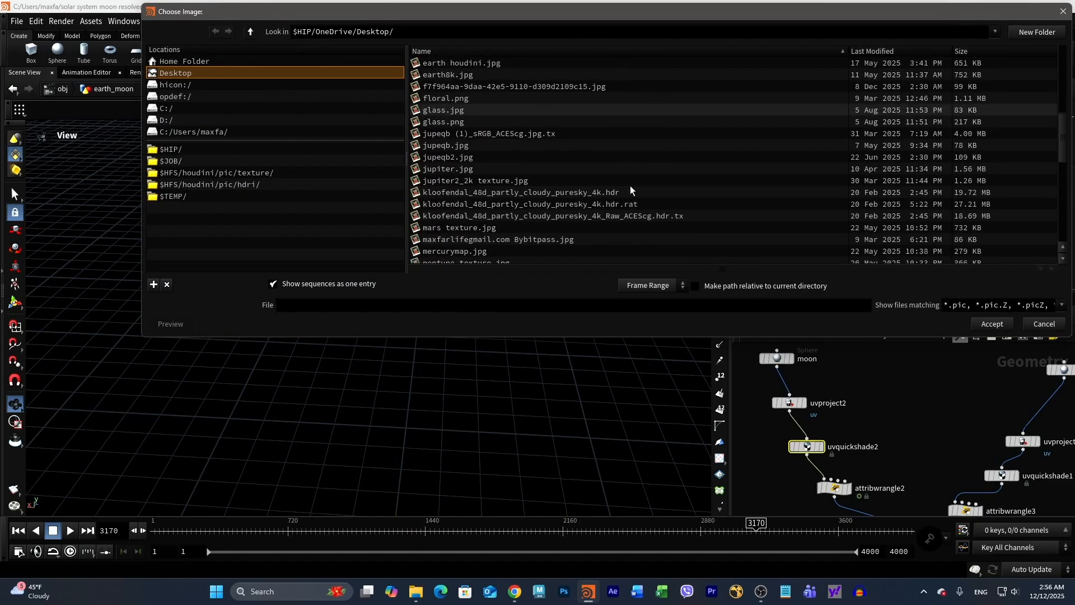
scroll(630, 184, "down", 2)
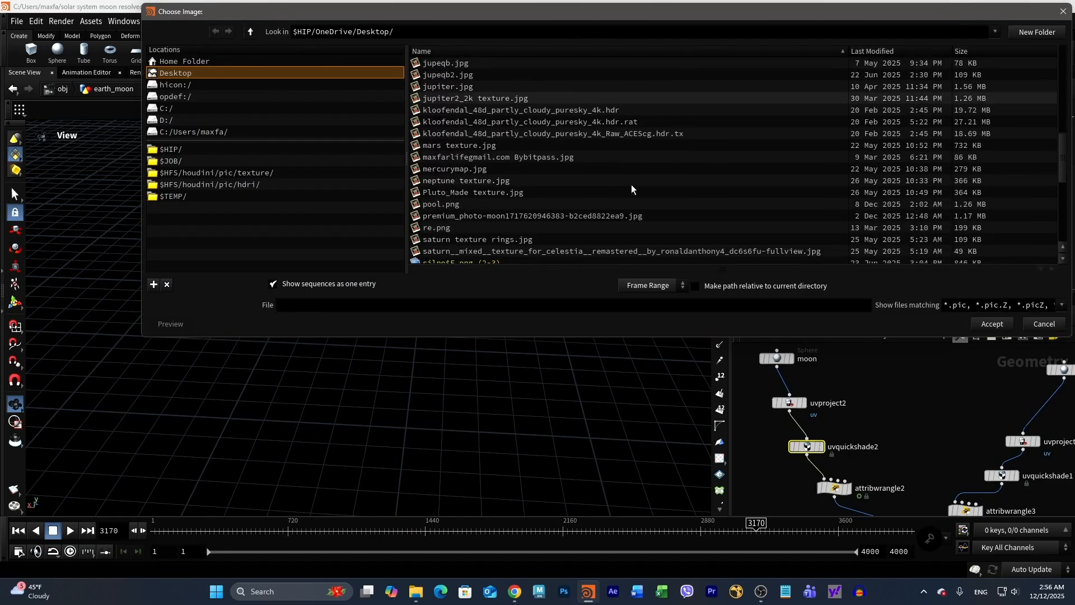
left_click(577, 215)
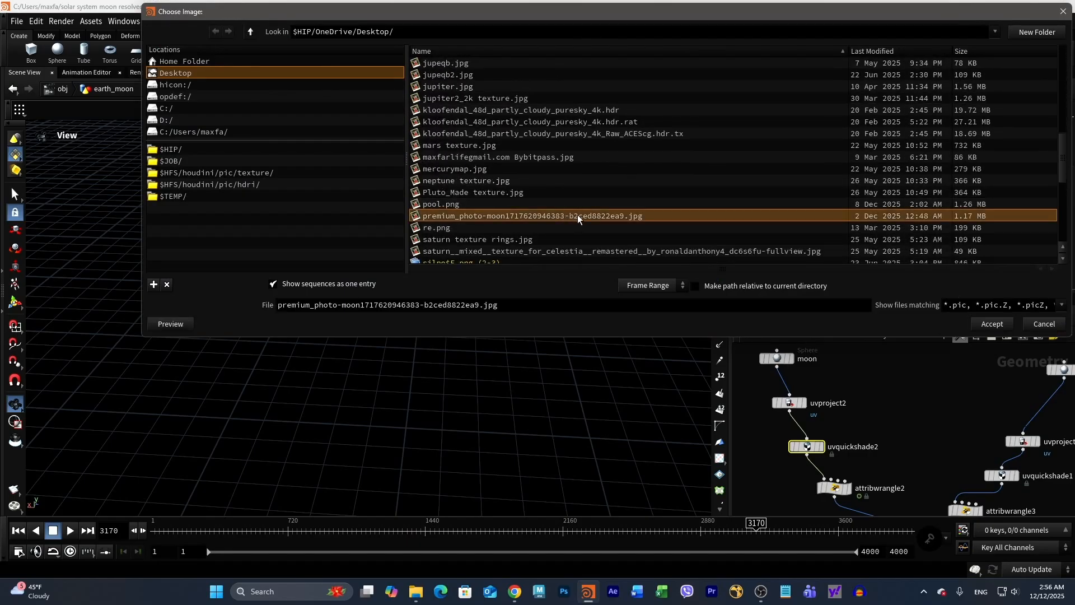
left_click(990, 324)
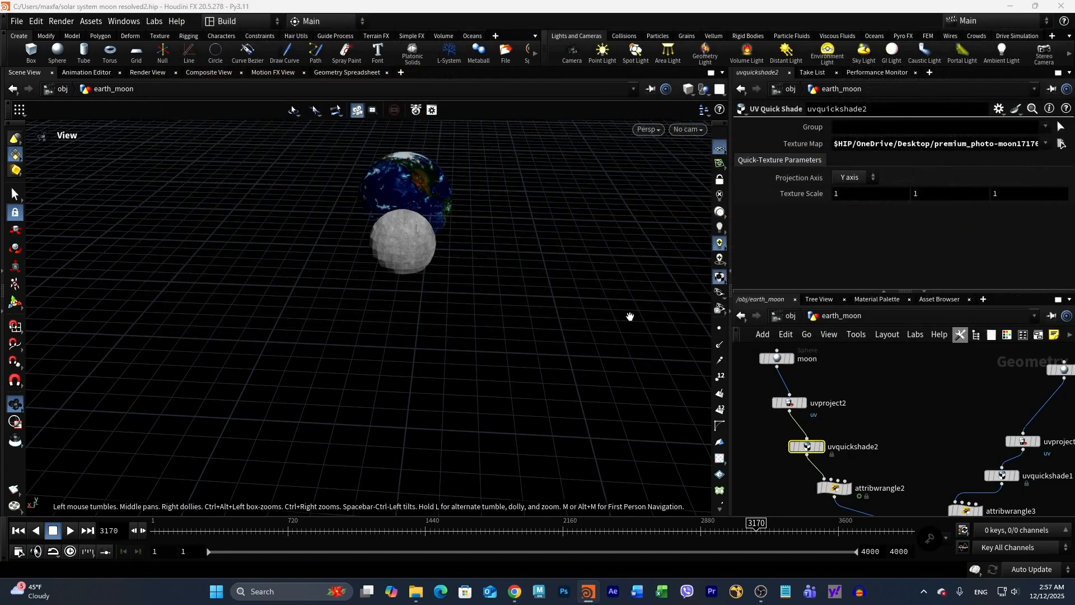
- Set the moon sphere's Rows and Columns to 50 each for a smoother surface
left_click(777, 359)
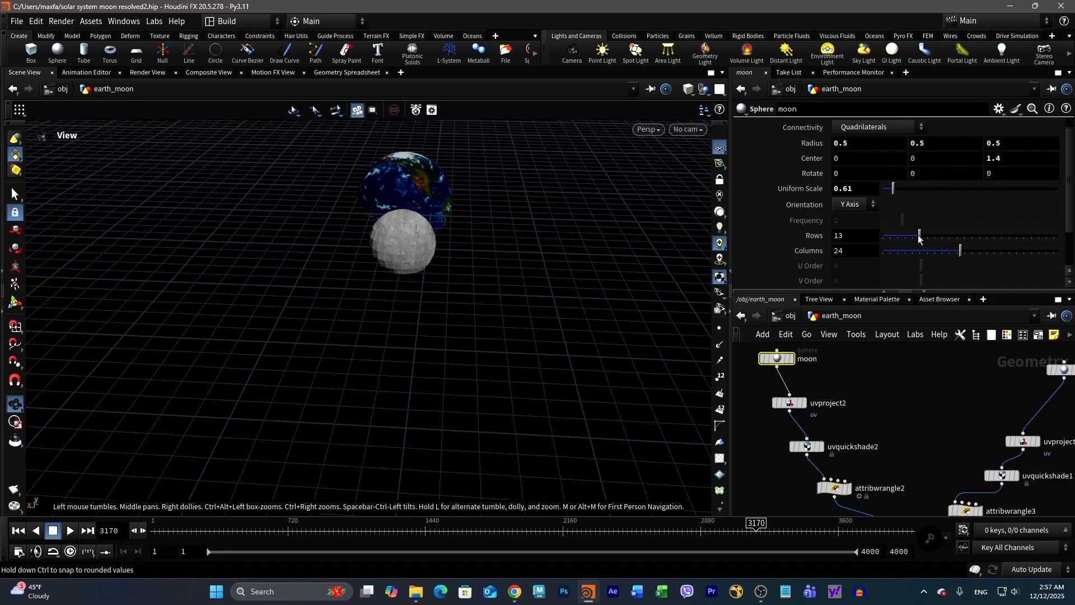
left_click_drag(918, 238, 1058, 238)
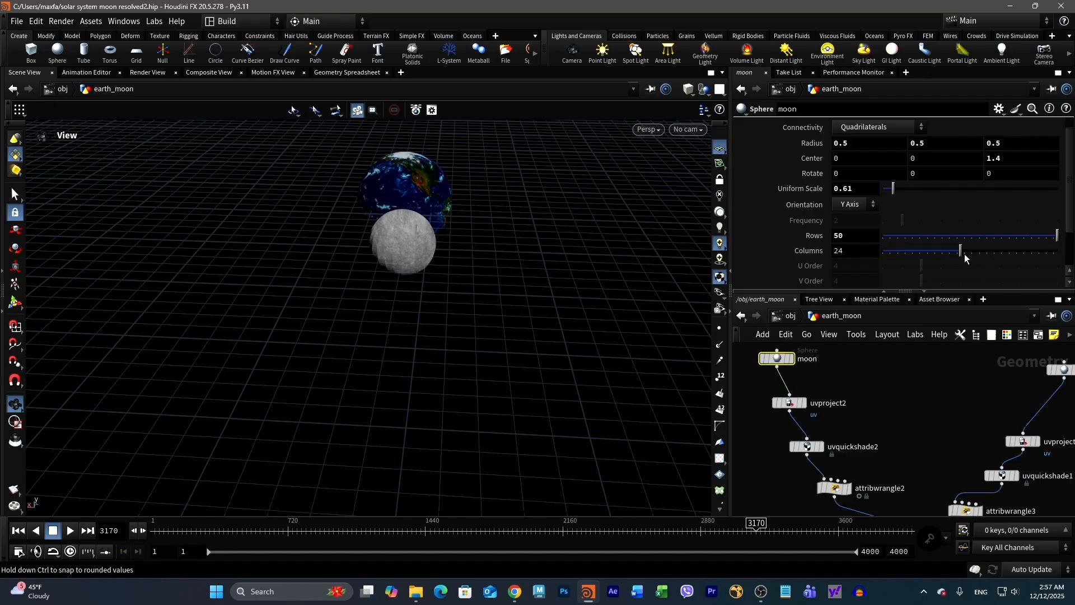
left_click_drag(960, 251, 1044, 254)
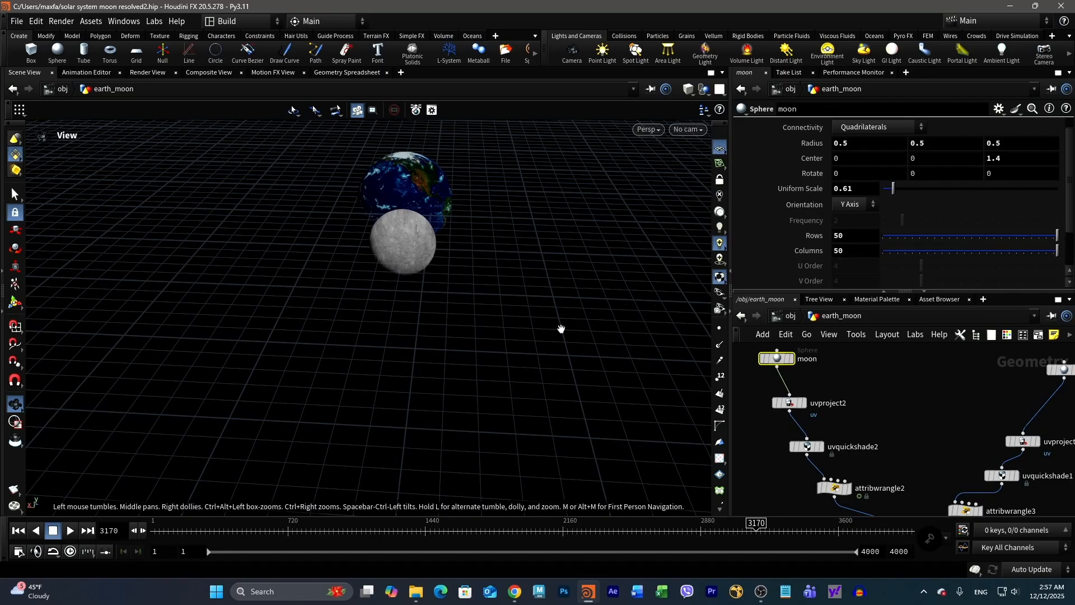
- Go up to the object level, frame the earth_moon object, and examine the moon's texture from several sides up close
left_click_drag(438, 358, 560, 333)
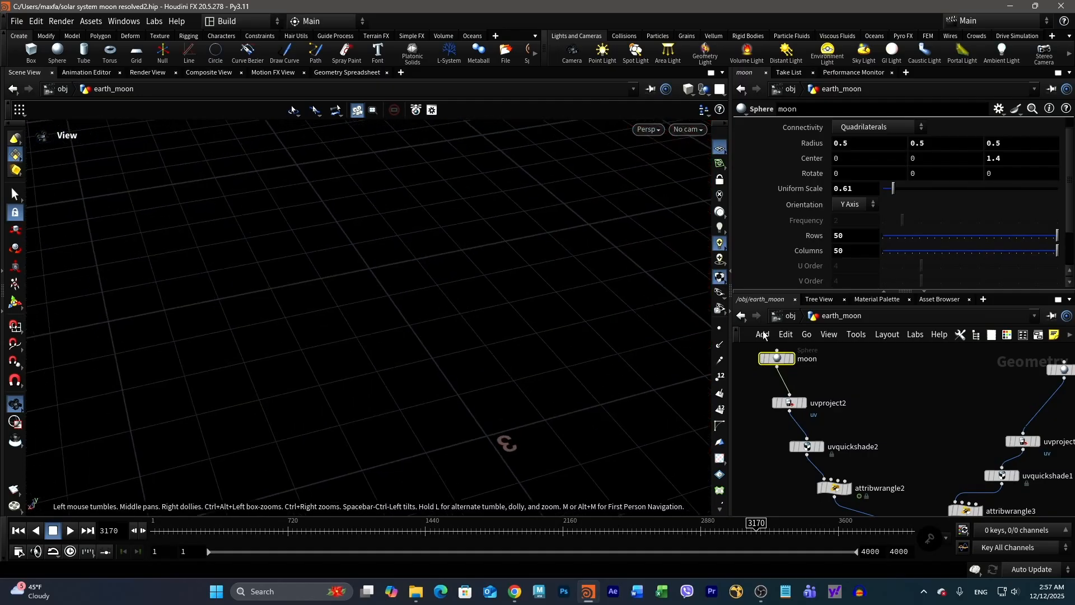
left_click(789, 315)
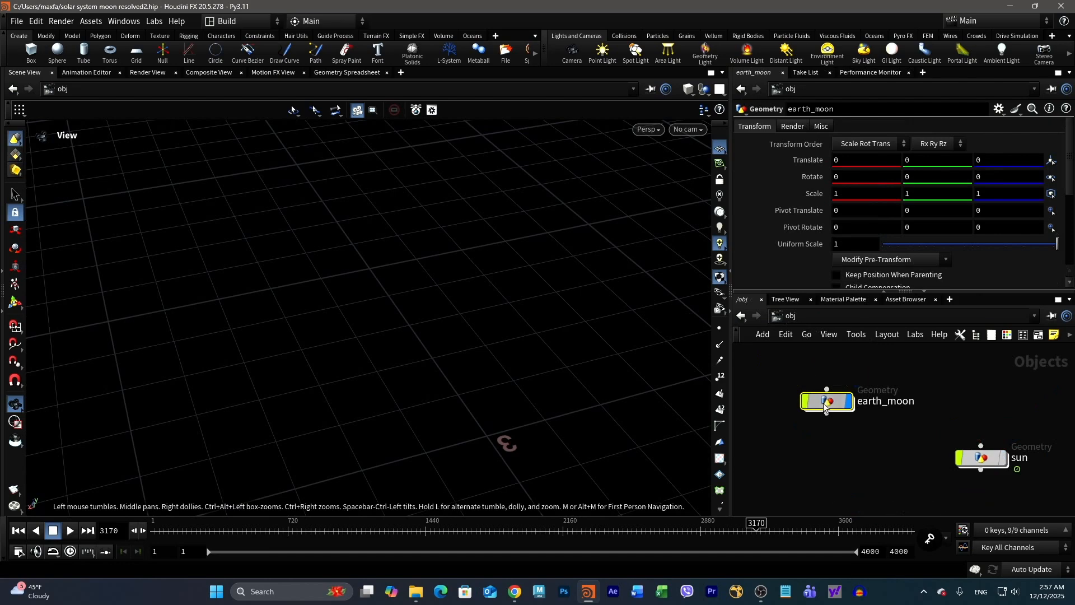
key("f")
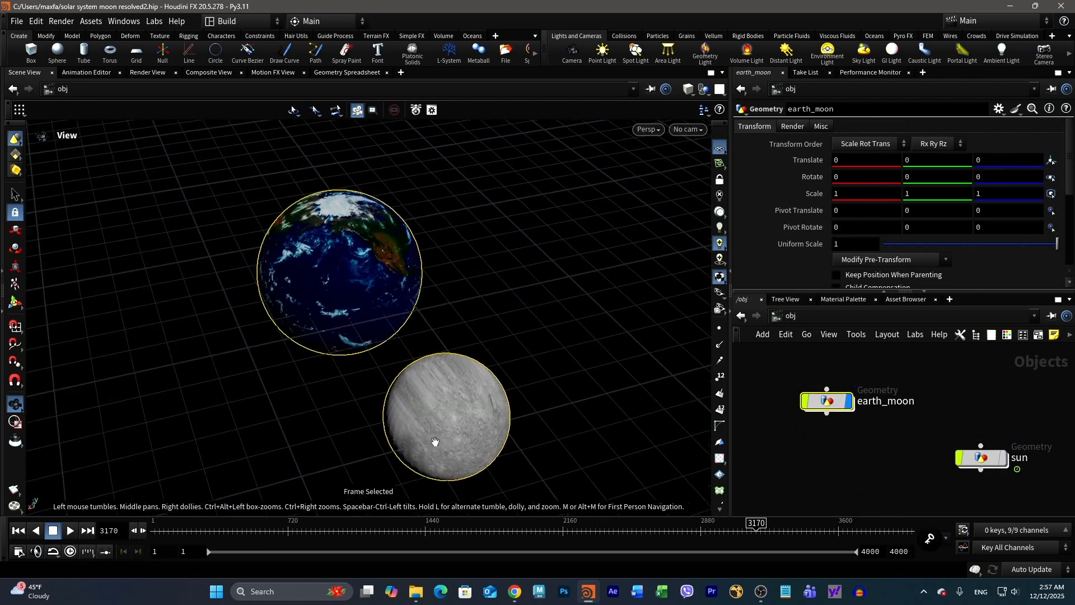
middle_click_drag(436, 440, 438, 374)
left_click_drag(439, 412, 500, 355)
right_click_drag(418, 398, 571, 402)
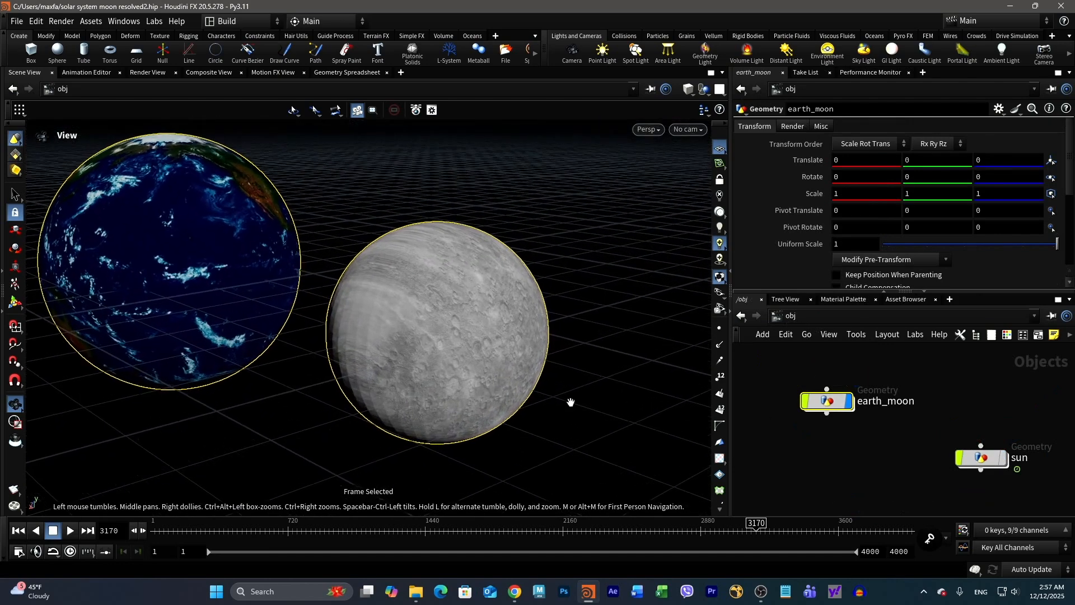
left_click_drag(525, 386, 586, 422)
left_click_drag(489, 410, 563, 421)
- Go back into the earth_moon network and make uvproject2 the displayed node
double_click(810, 401)
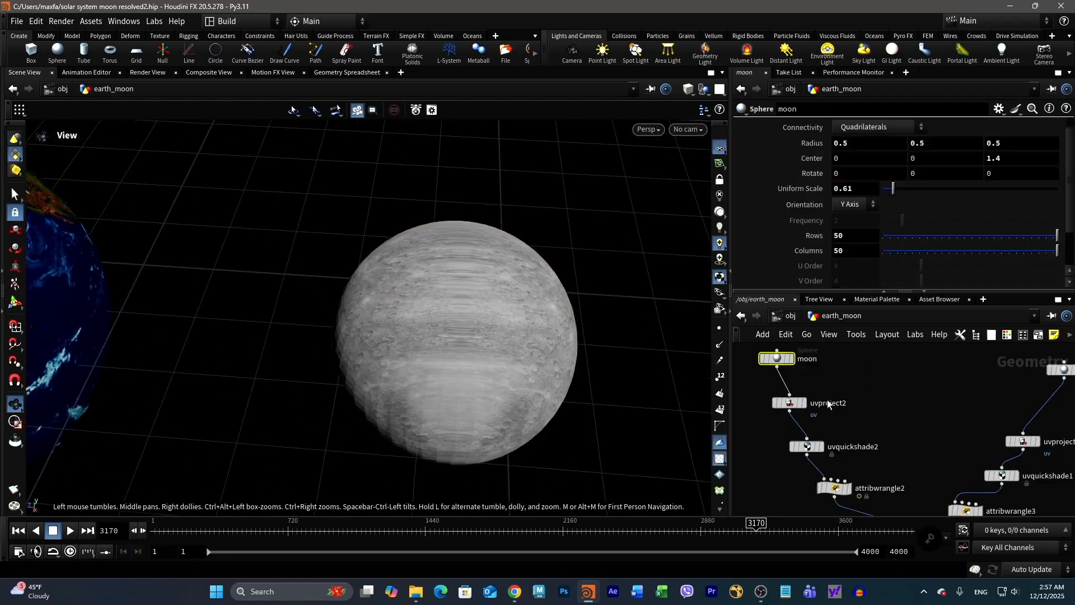
scroll(583, 401, "up", 4)
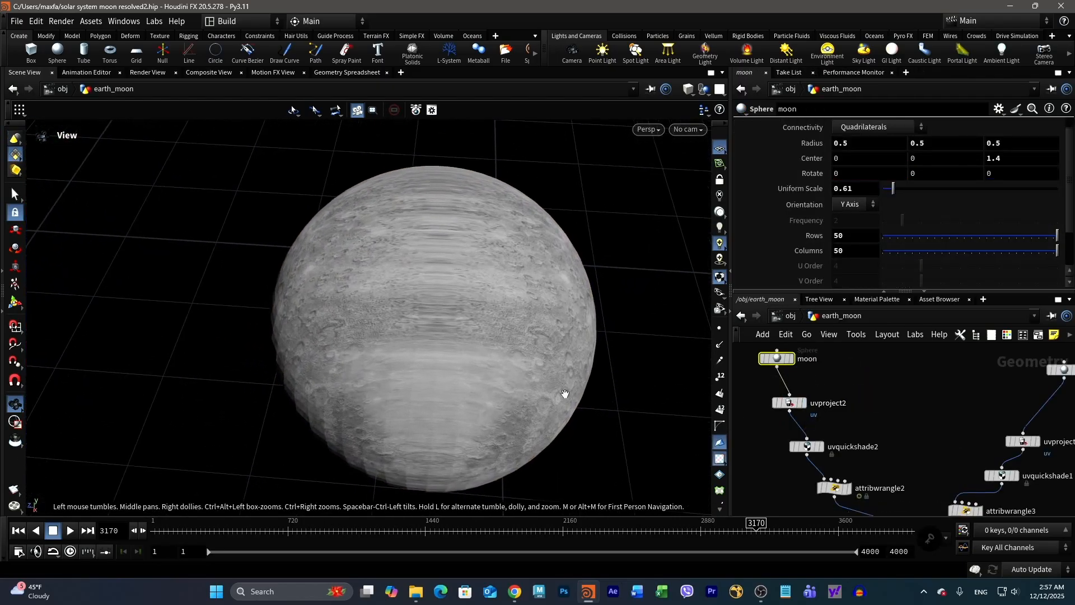
middle_click_drag(590, 379, 608, 360)
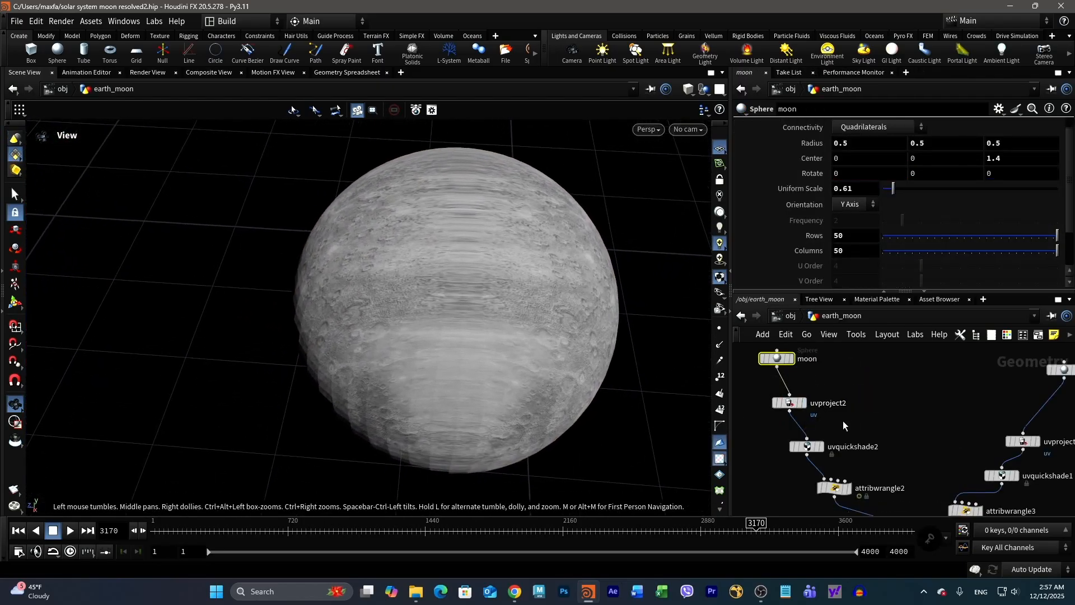
left_click(806, 407)
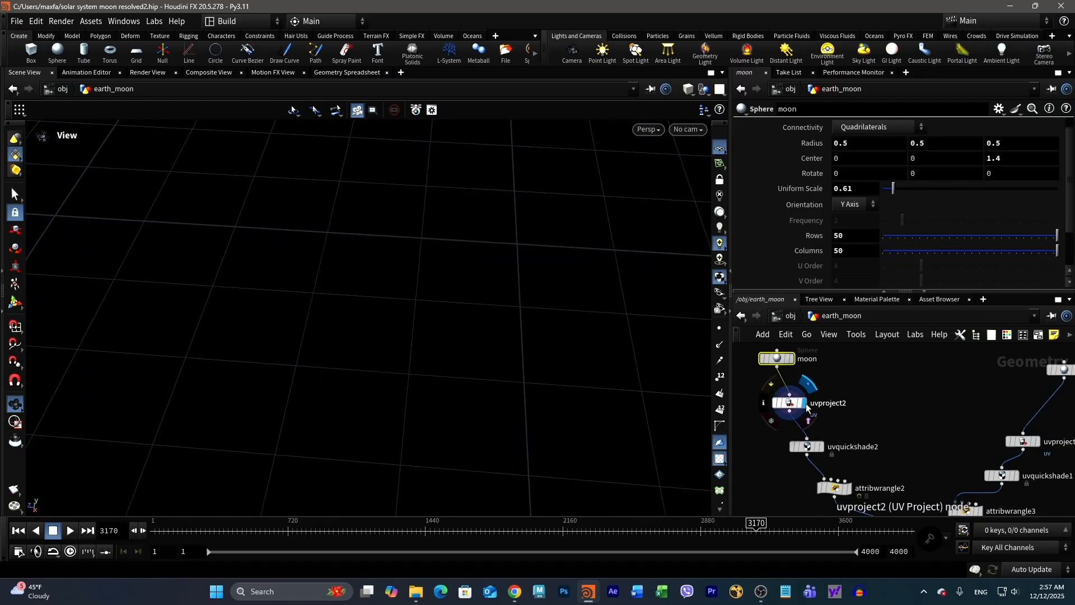
- Make uvquickshade2 the displayed node and frame the textured moon in the viewport
left_click(816, 447)
left_click(809, 446)
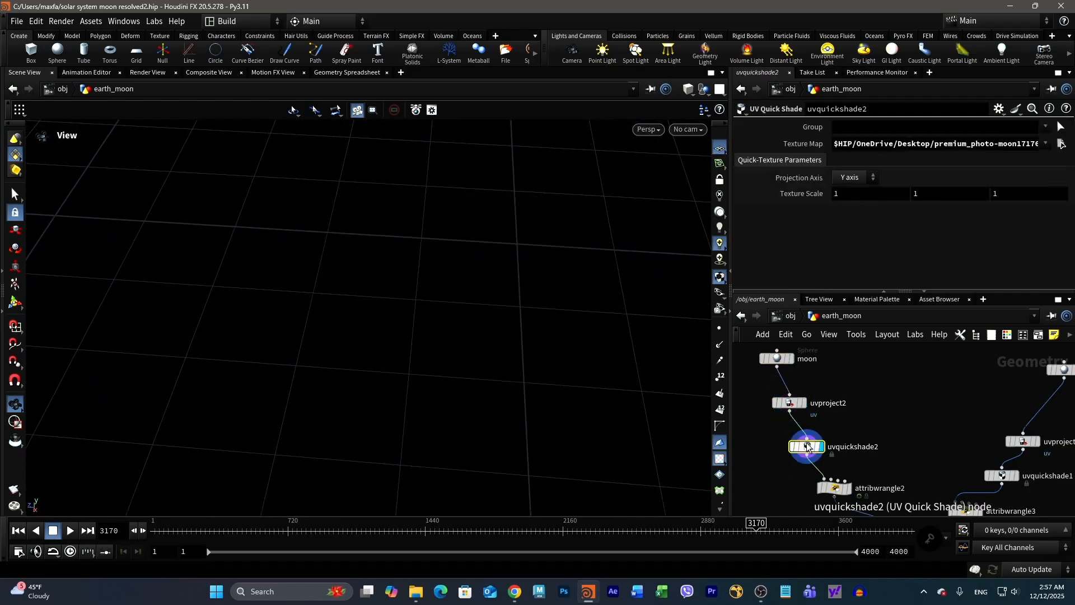
key("f")
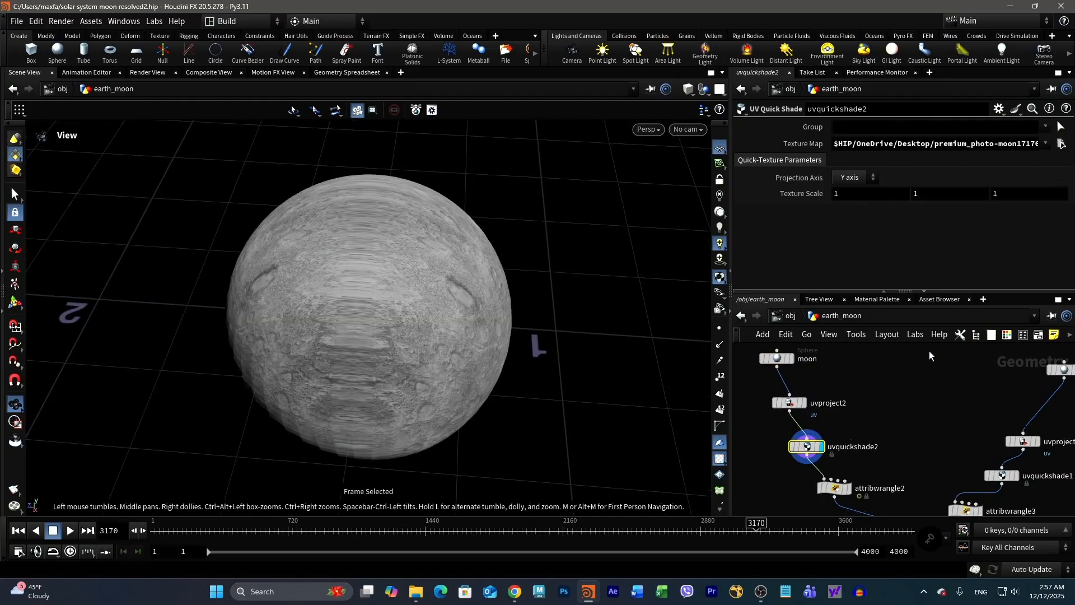
middle_click_drag(886, 399, 934, 395)
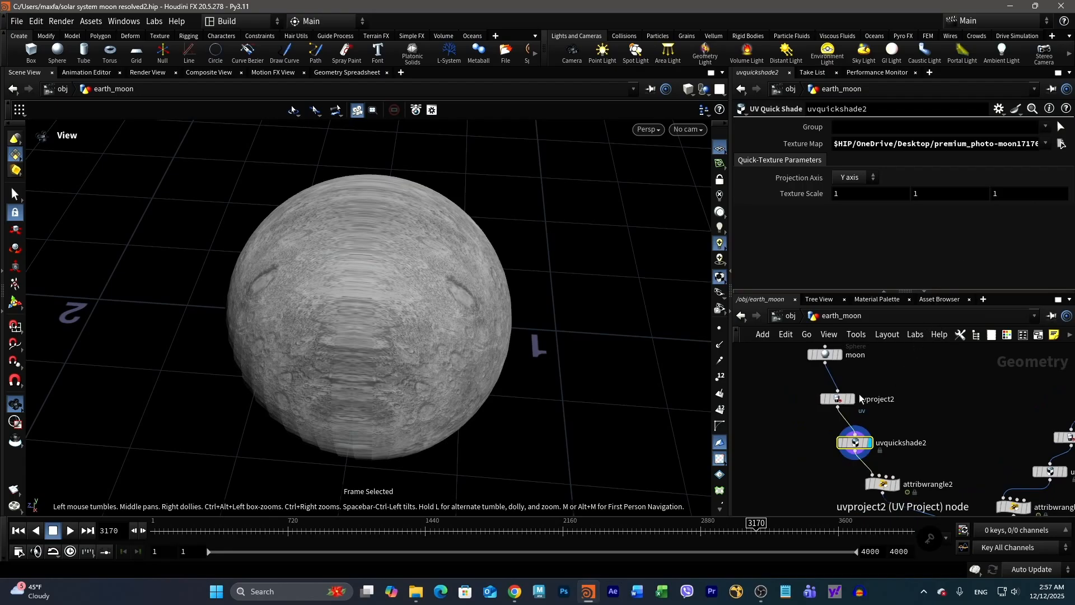
- Set uvproject2's Projection to Polar and inspect the texture seam on the moon
left_click(837, 400)
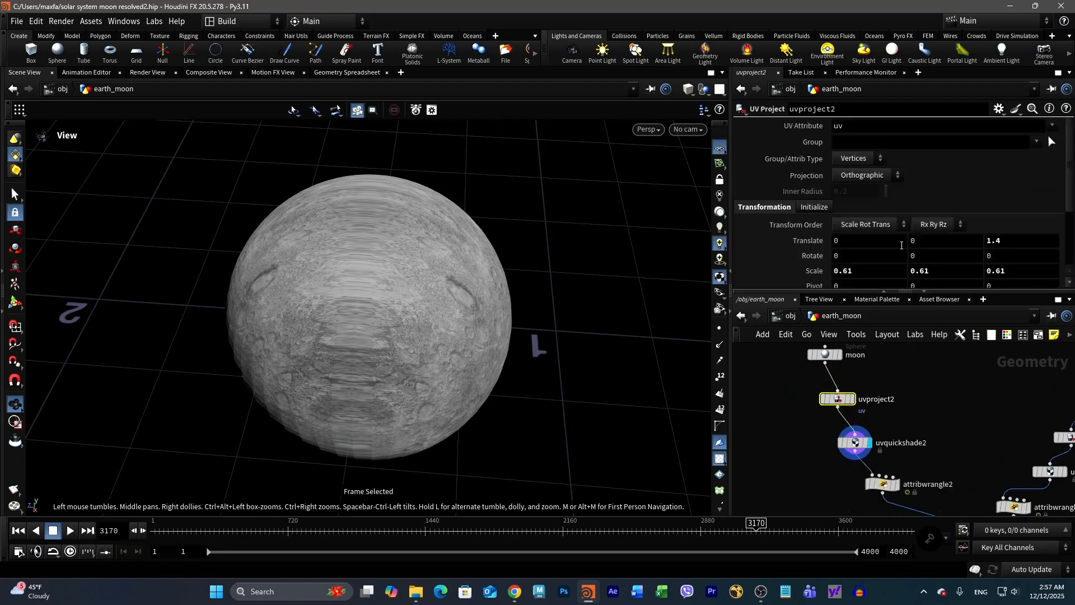
left_click(860, 176)
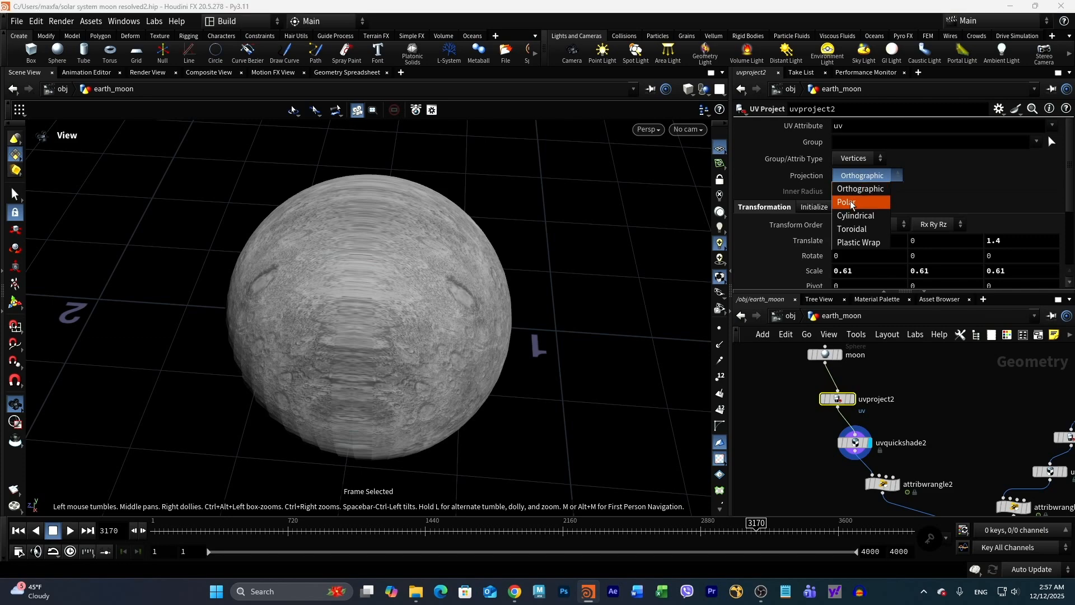
left_click(857, 188)
left_click_drag(577, 338, 477, 429)
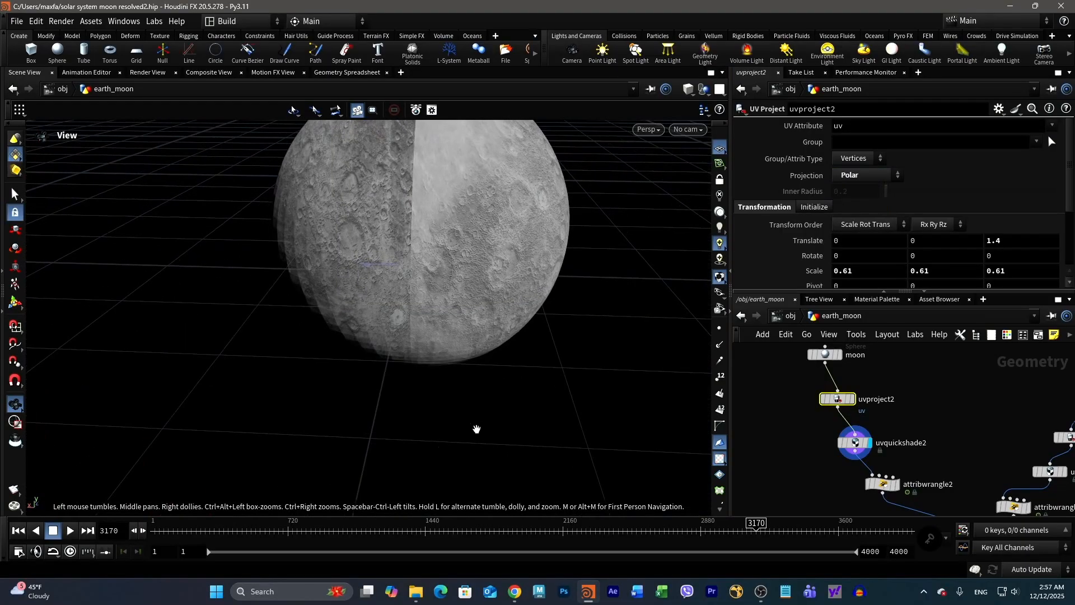
middle_click_drag(558, 375, 614, 444)
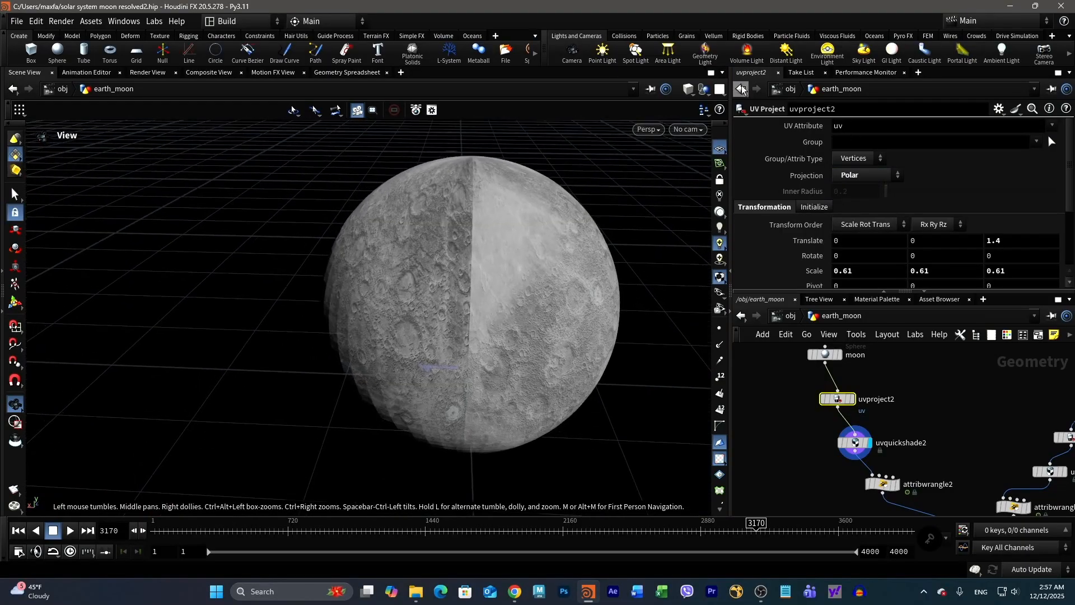
- Arrange the viewport as Two Views Side by Side, with the UV viewport next to the perspective view, and examine the moon's UV layout and seam
left_click(719, 89)
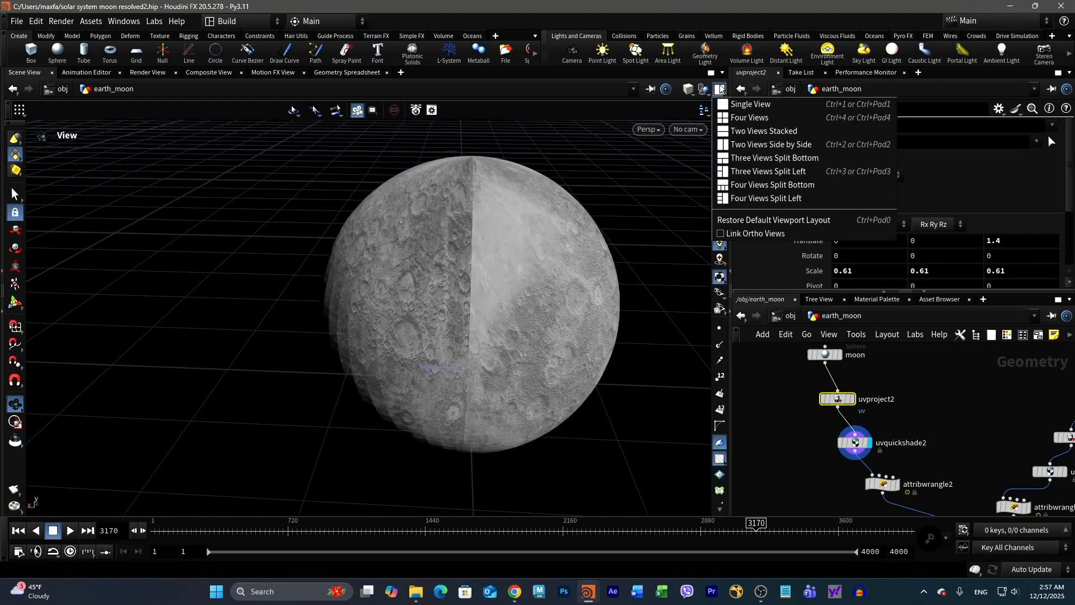
left_click(756, 148)
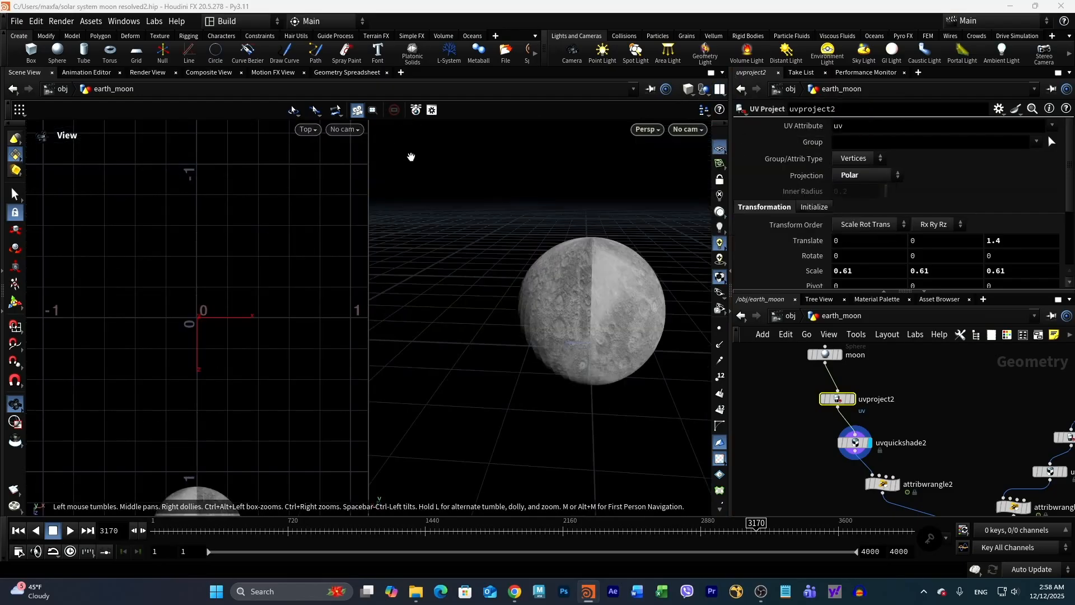
left_click(313, 132)
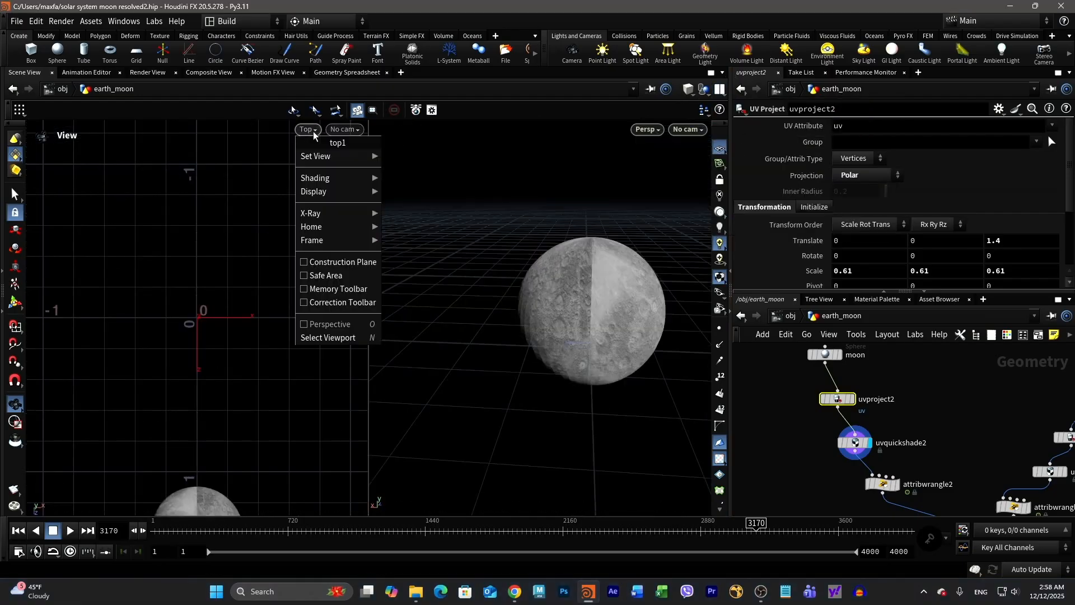
mouse_move(332, 159)
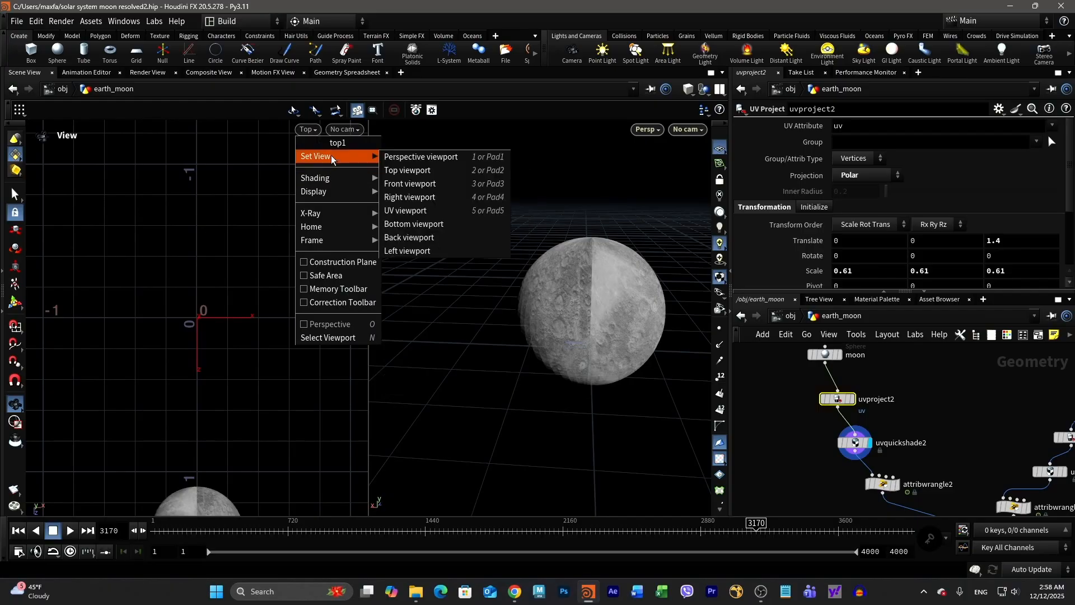
left_click(418, 214)
middle_click_drag(326, 265, 278, 329)
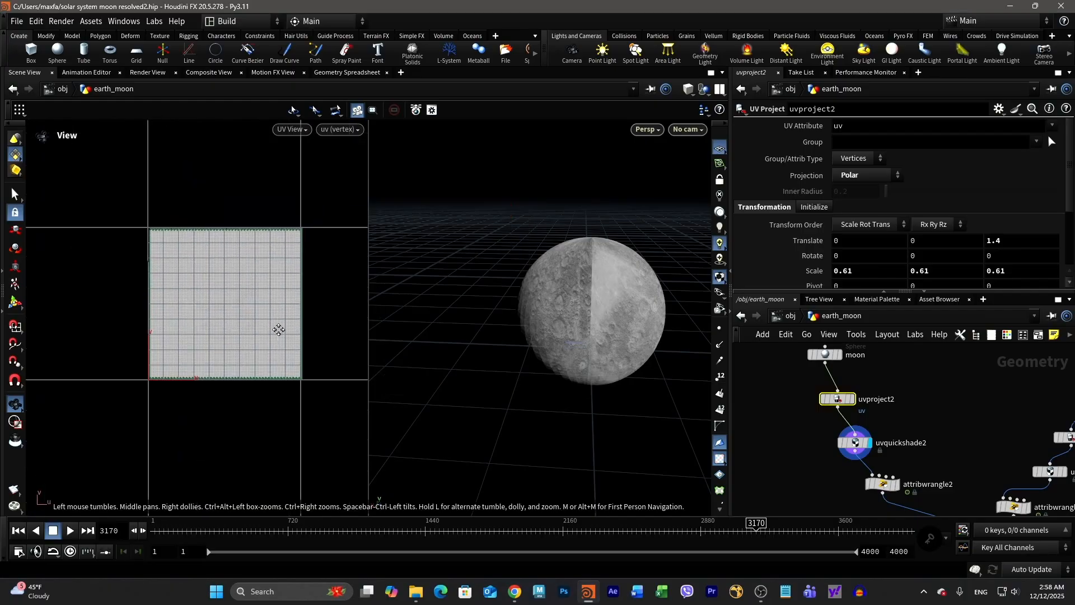
right_click_drag(275, 312, 357, 325)
middle_click_drag(333, 316, 341, 305)
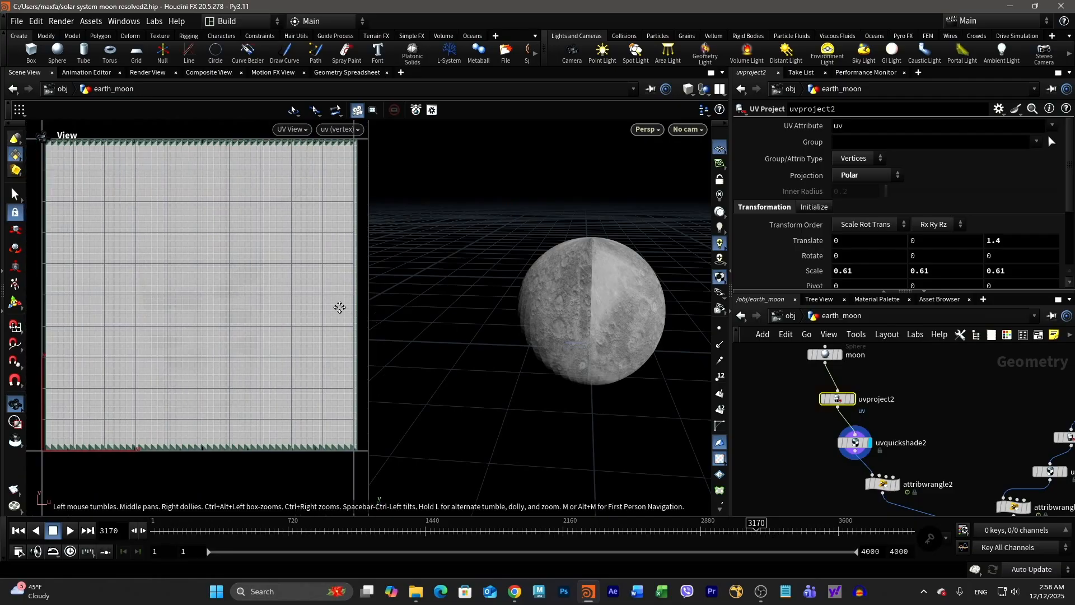
right_click_drag(341, 305, 331, 312)
left_click_drag(566, 318, 611, 397)
right_click_drag(611, 397, 626, 365)
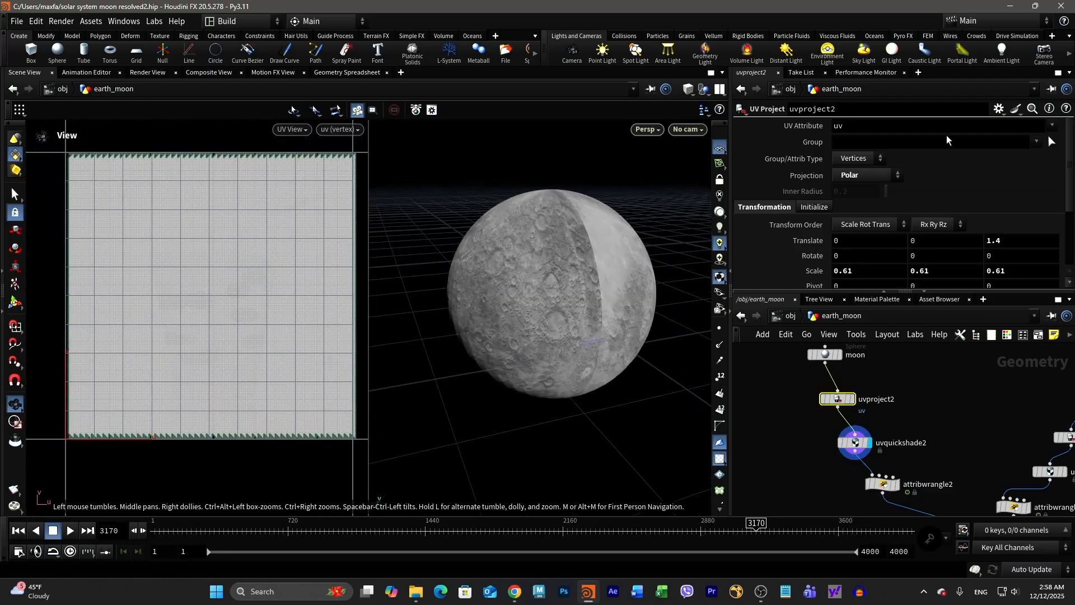
- Switch to Photoshop and select a full-height vertical strip about 529 px wide in the left part of the moon photo
left_click(1011, 7)
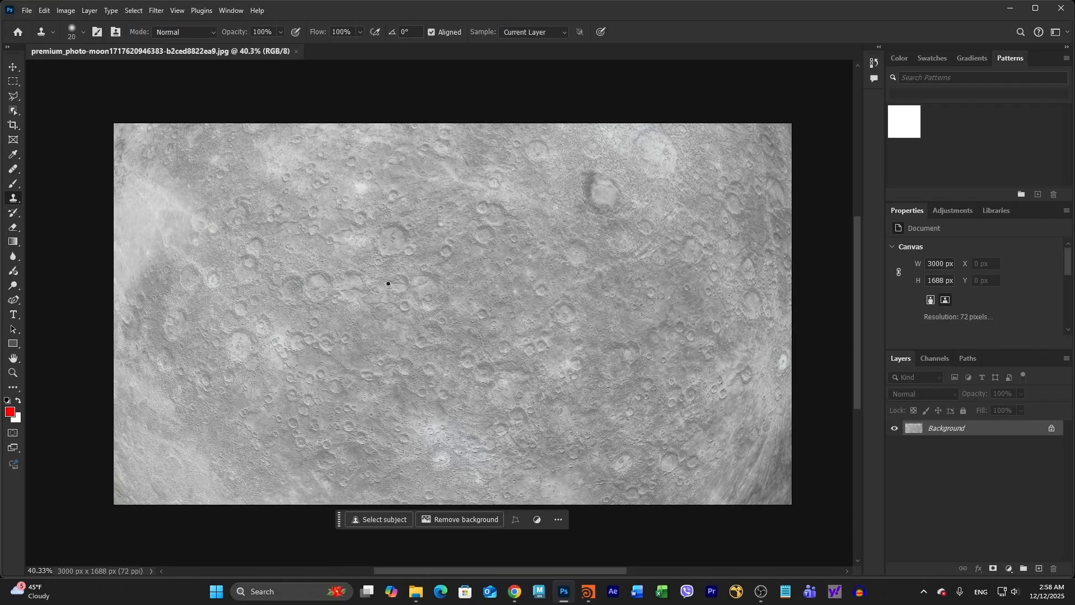
left_click(13, 67)
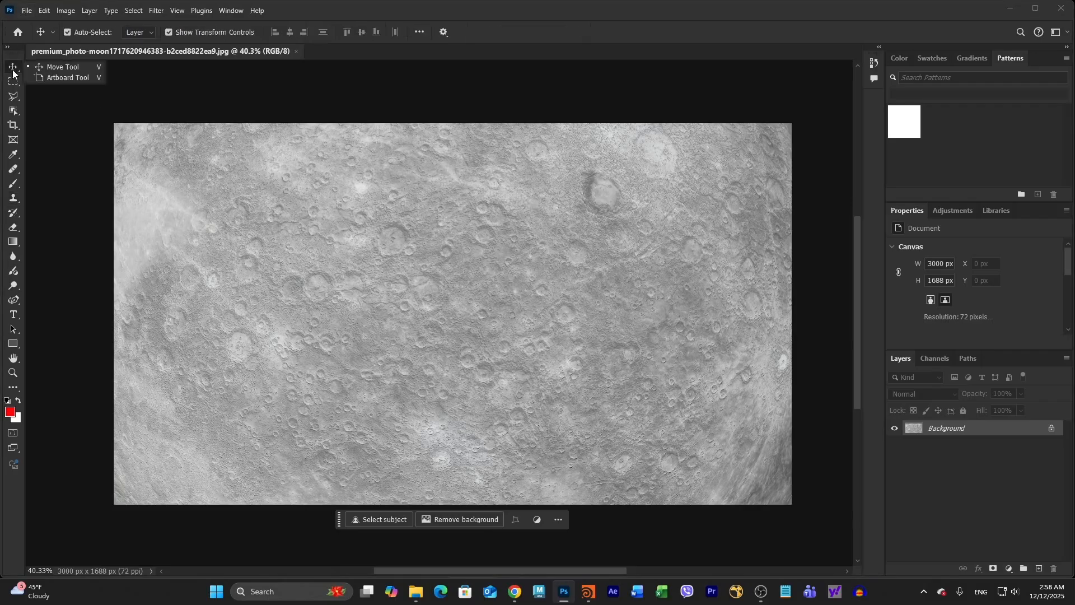
left_click_drag(403, 294, 492, 275)
scroll(482, 308, "down", 1, "alt")
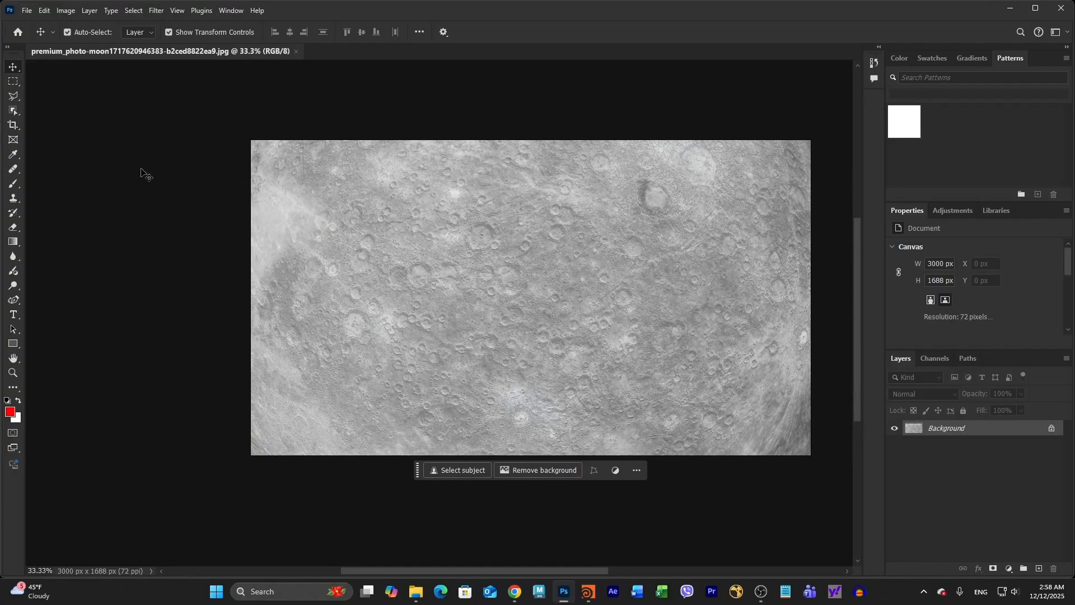
left_click(13, 82)
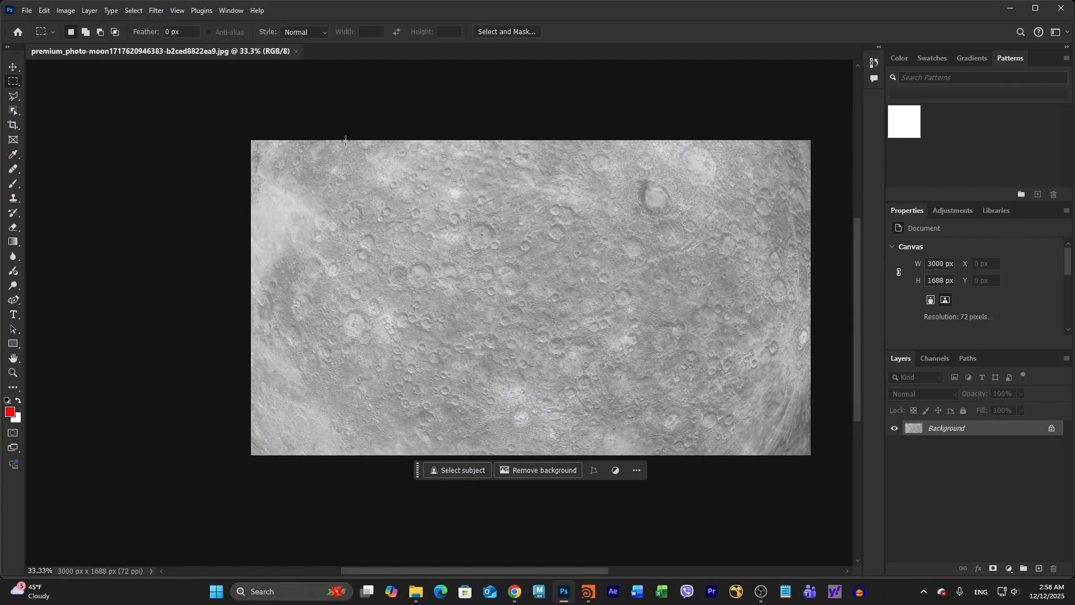
left_click_drag(345, 140, 444, 460)
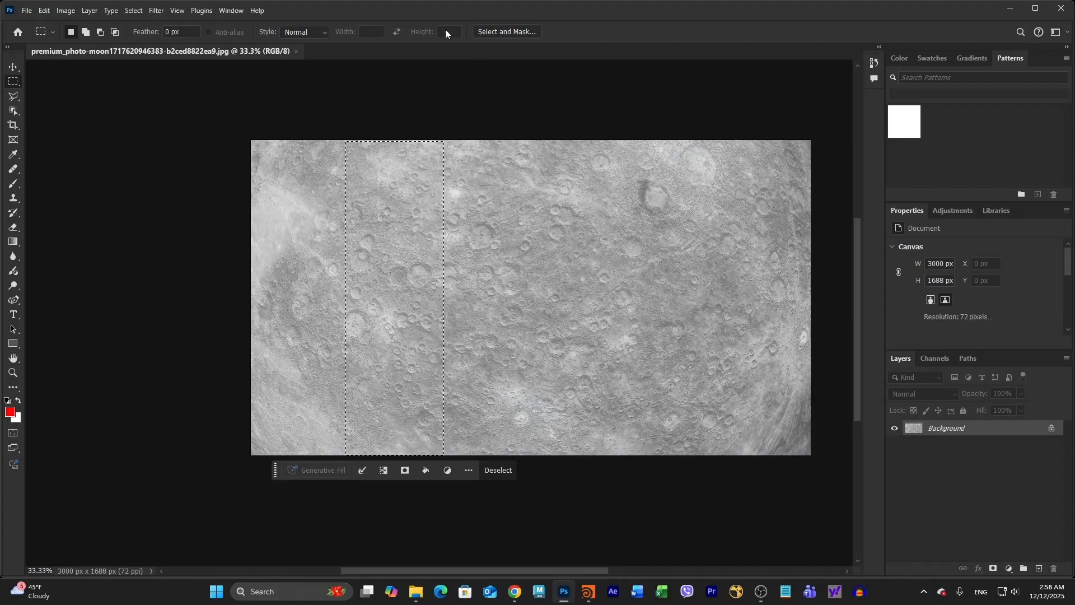
- Copy the selected strip to a new layer and move it flush to the image's left edge at X 0, Y 0
left_click(90, 11)
mouse_move(196, 23)
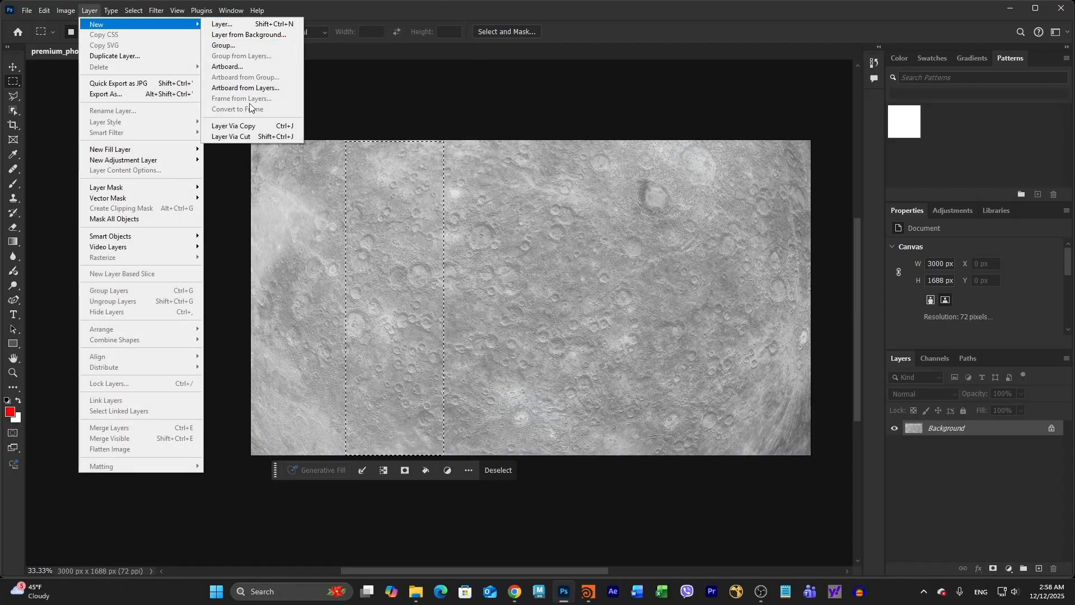
left_click(246, 123)
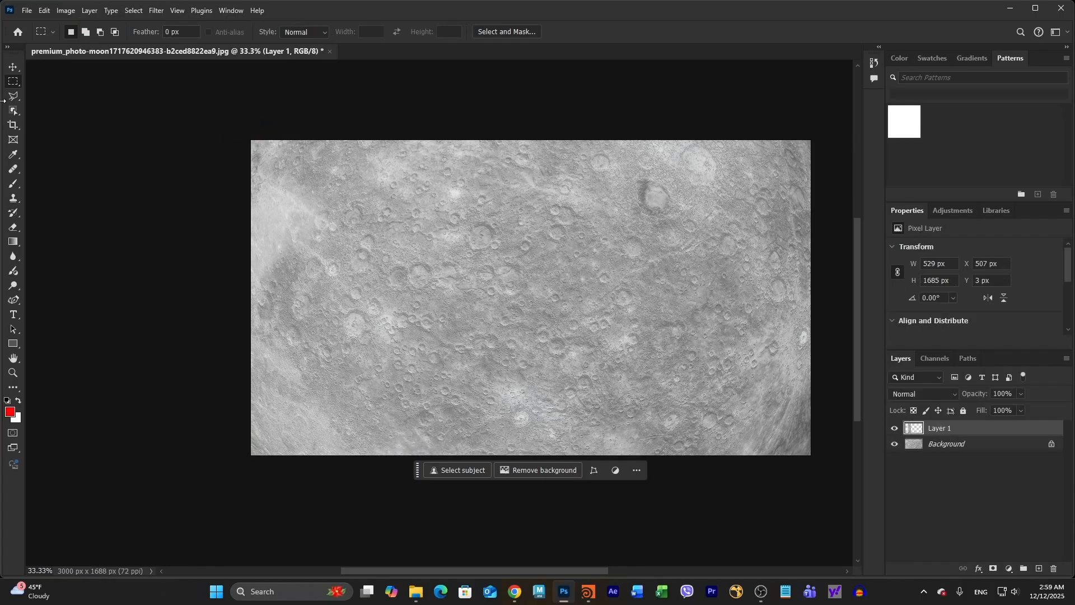
left_click(12, 67)
left_click_drag(392, 248, 301, 246)
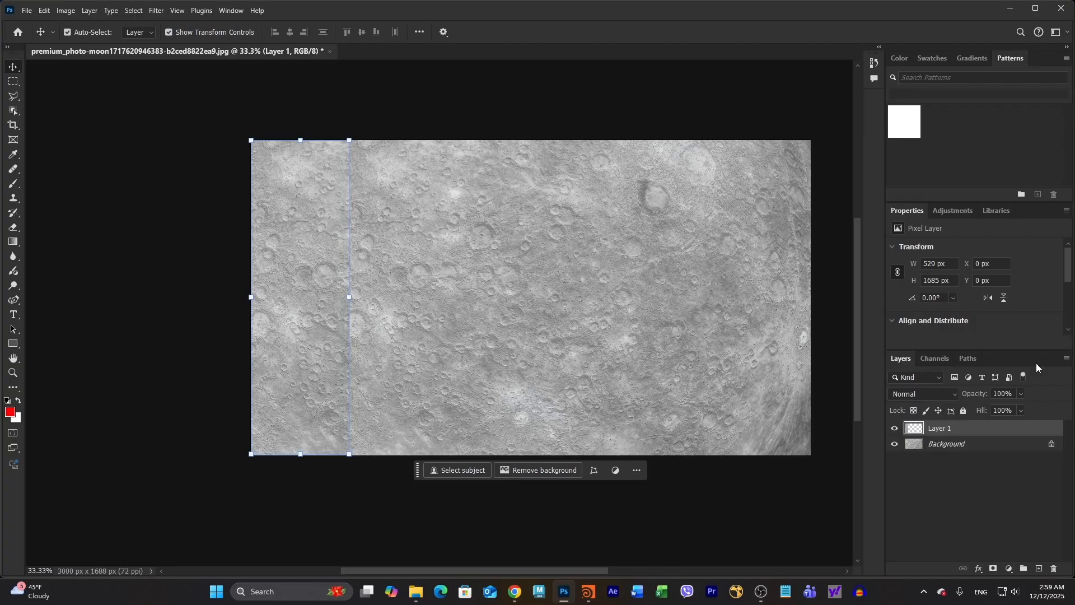
- Place a horizontally flipped duplicate of the strip layer flush against the image's right edge
left_click_drag(1028, 430, 1039, 568)
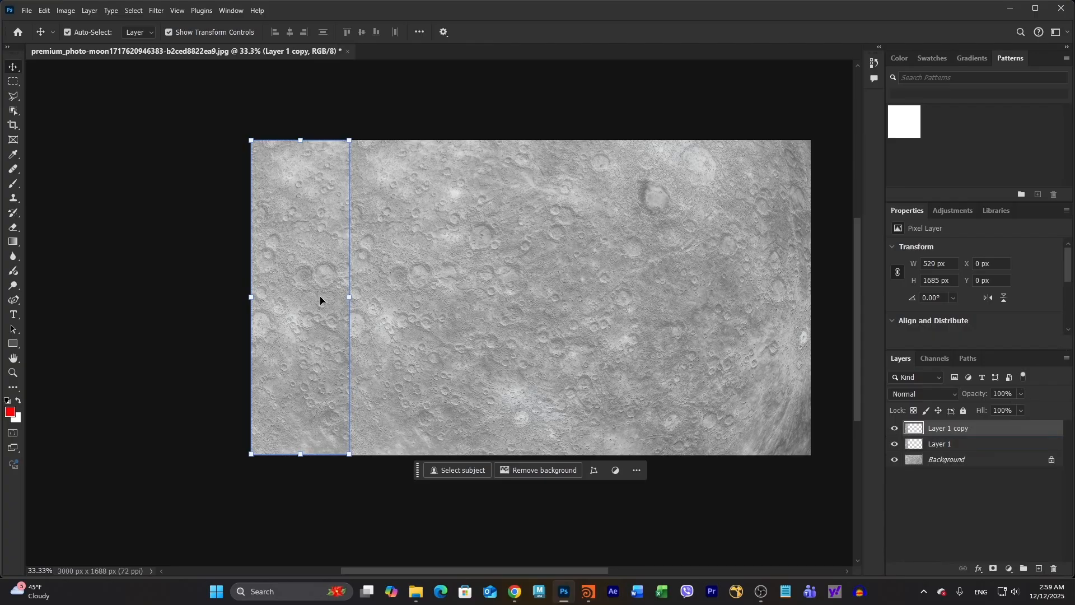
left_click_drag(320, 300, 778, 300)
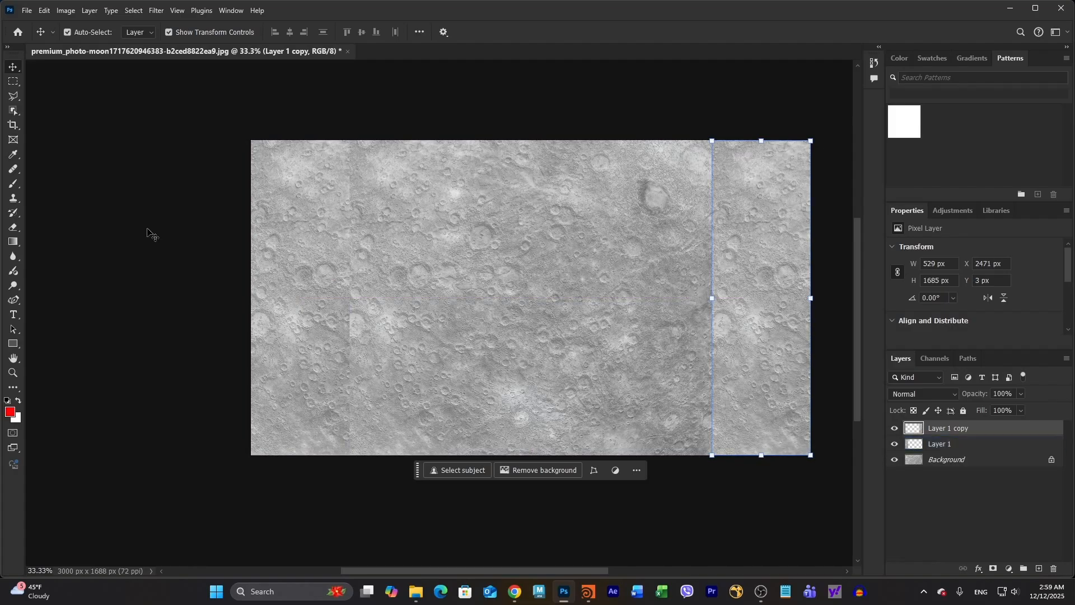
left_click(43, 11)
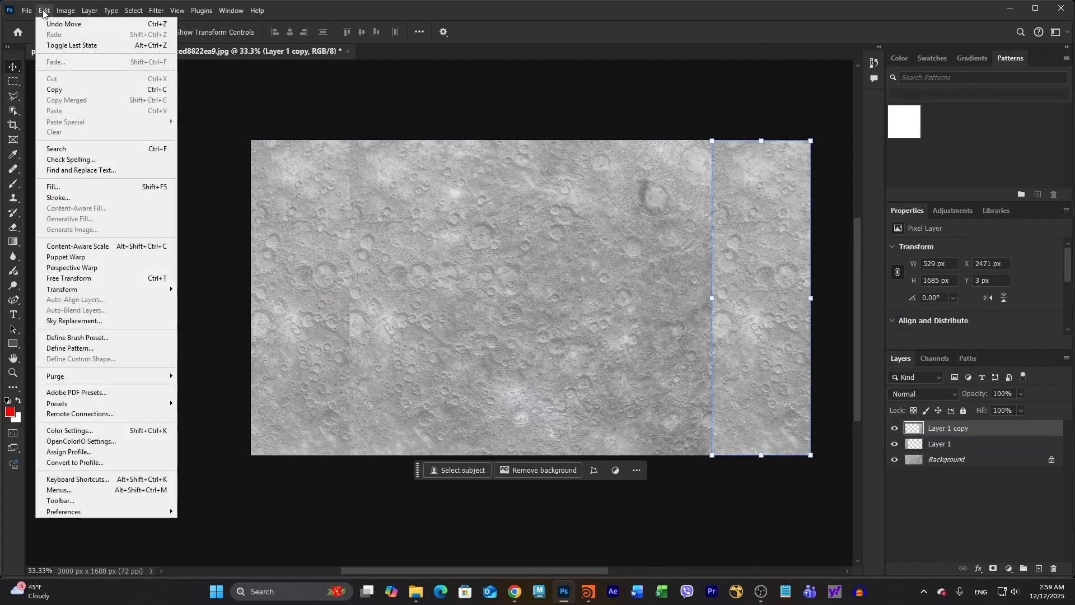
mouse_move(116, 296)
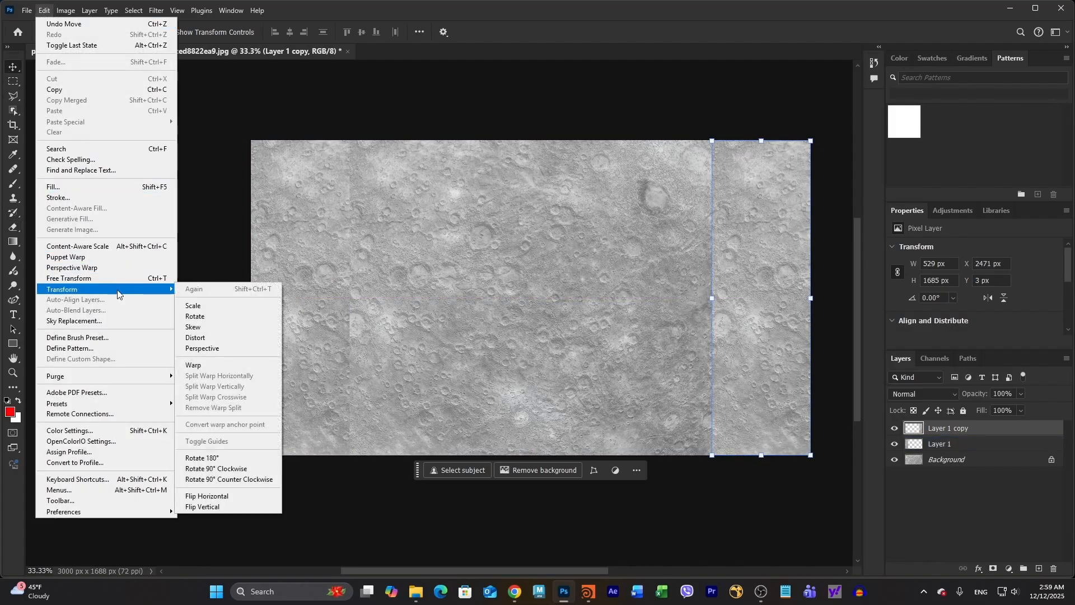
left_click(248, 496)
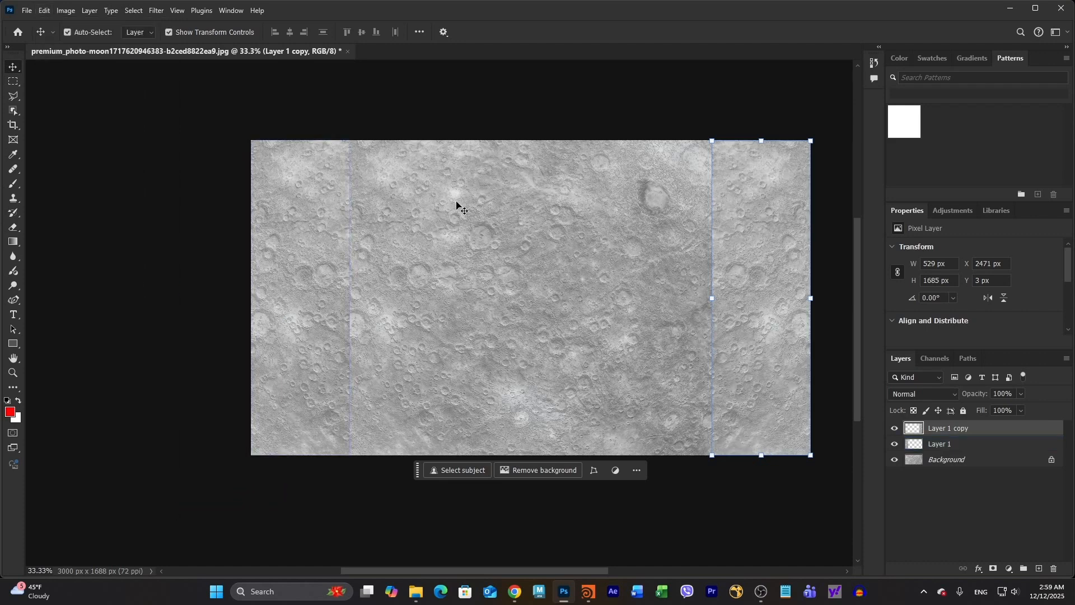
left_click(589, 100)
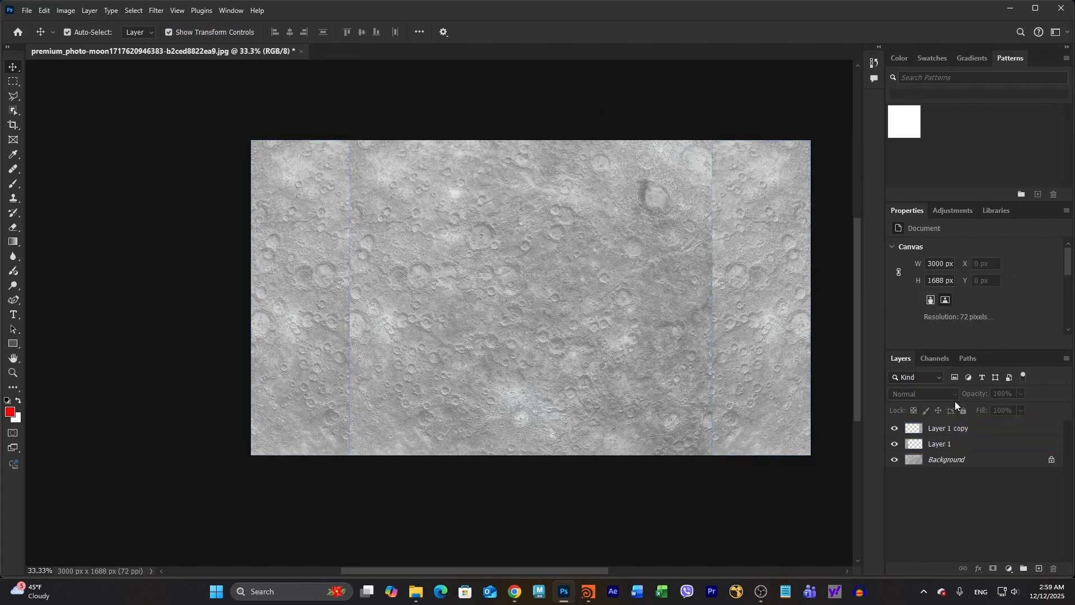
left_click(981, 444)
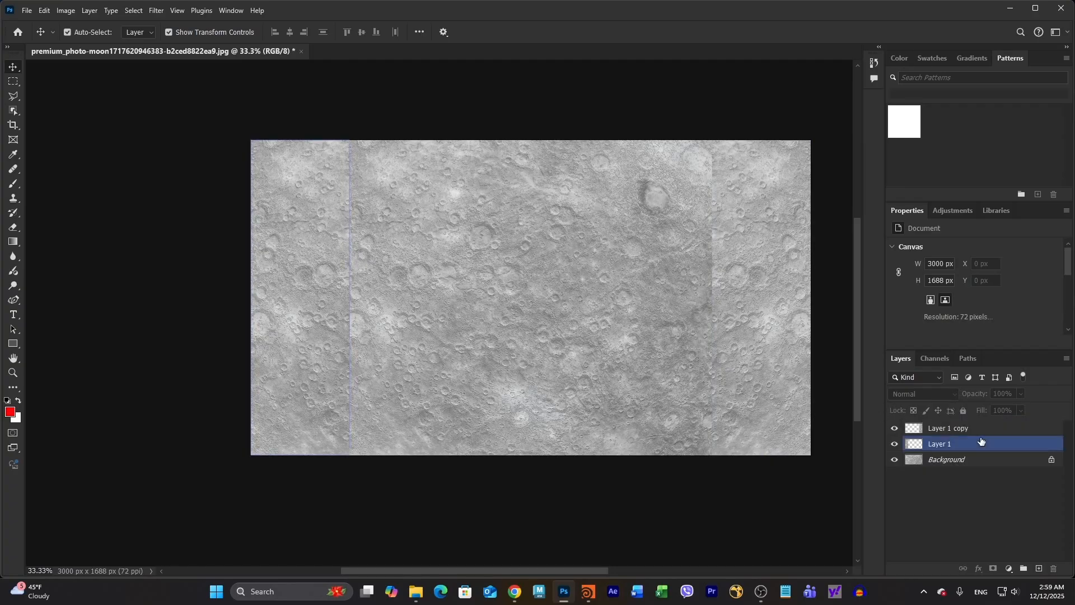
left_click(976, 434)
left_click(313, 336)
left_click(440, 234)
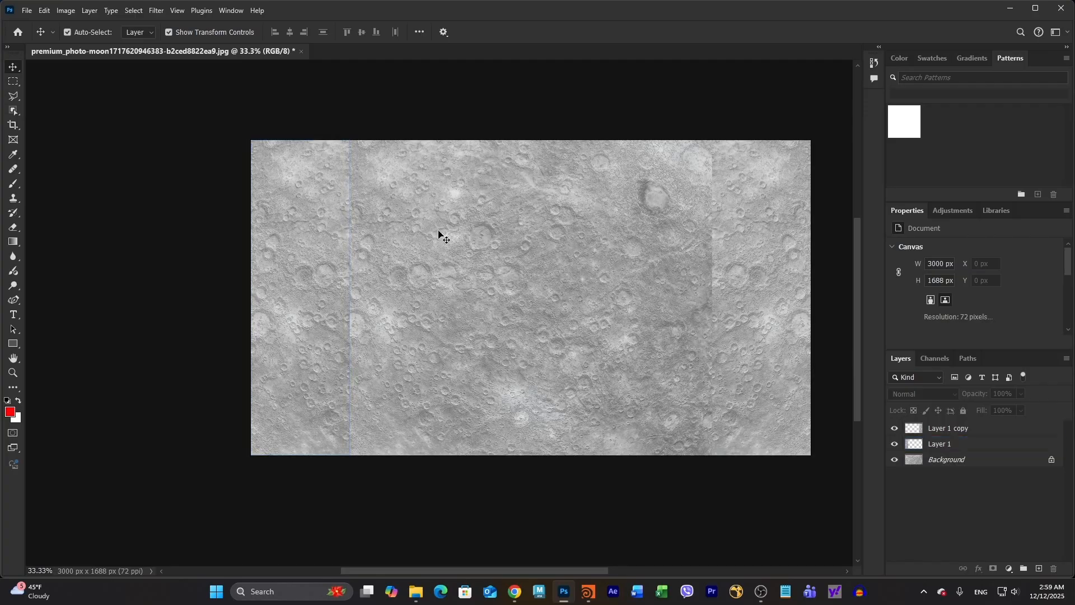
left_click(773, 274)
left_click(832, 283)
- Merge Layer 1 copy and Layer 1 down into the Background layer
left_click(927, 426)
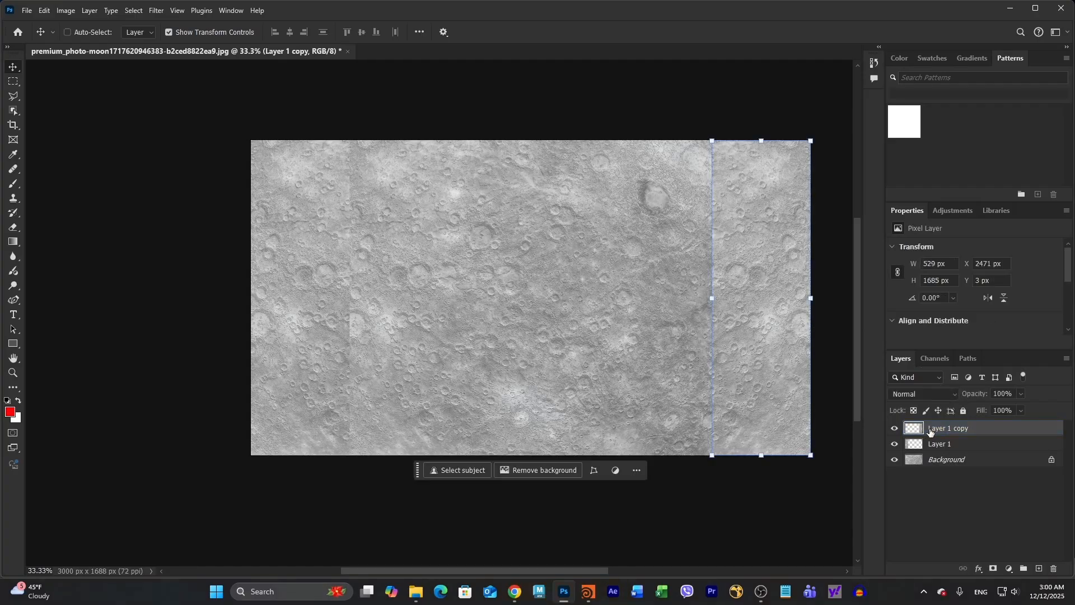
key("ctrl+e")
key("ctrl+e")
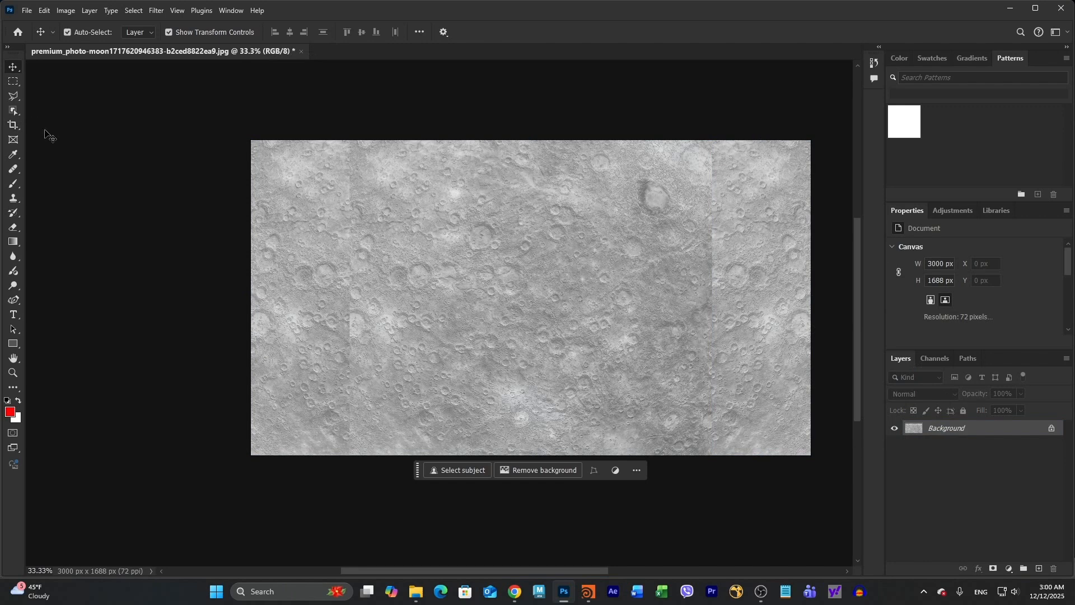
- Blend the vertical seam in the left part of the moon photo with a size 200 Healing Brush sampled from the nearby surface
left_click(14, 171)
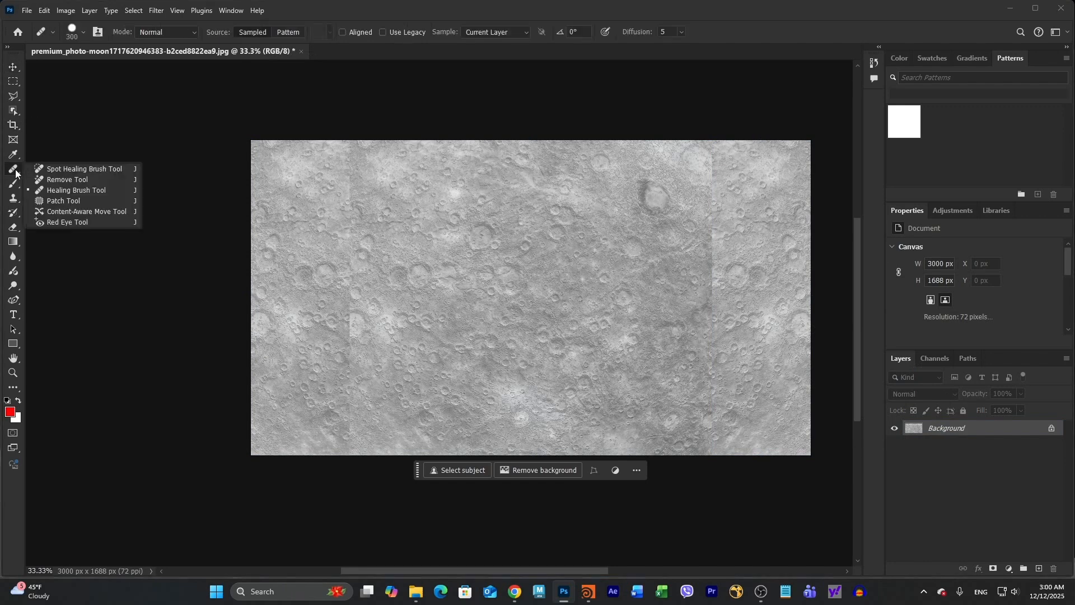
left_click(75, 188)
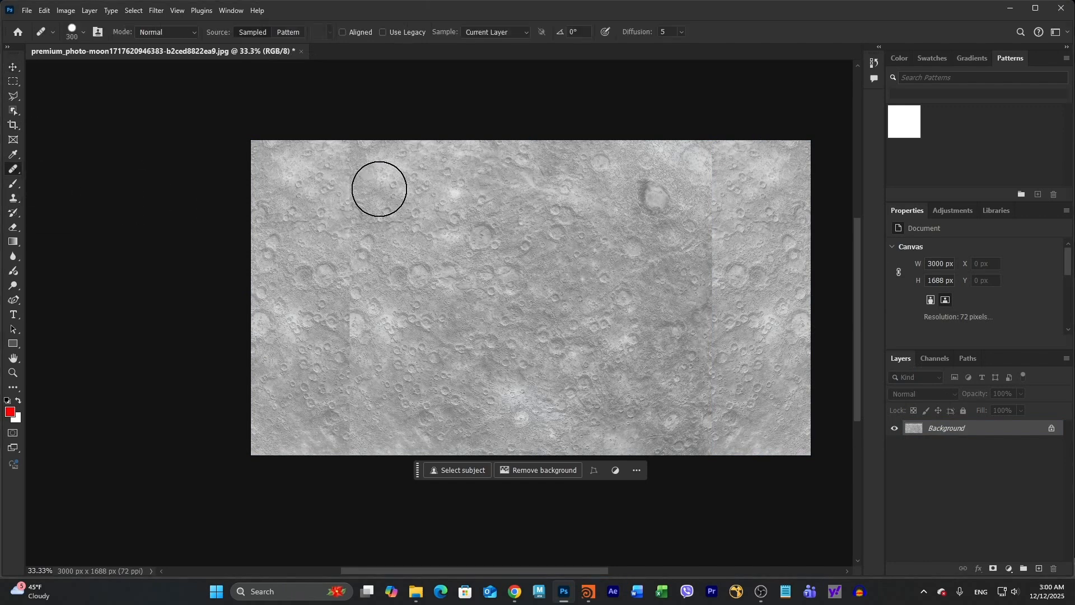
key("bracketleft")
key("bracketleft")
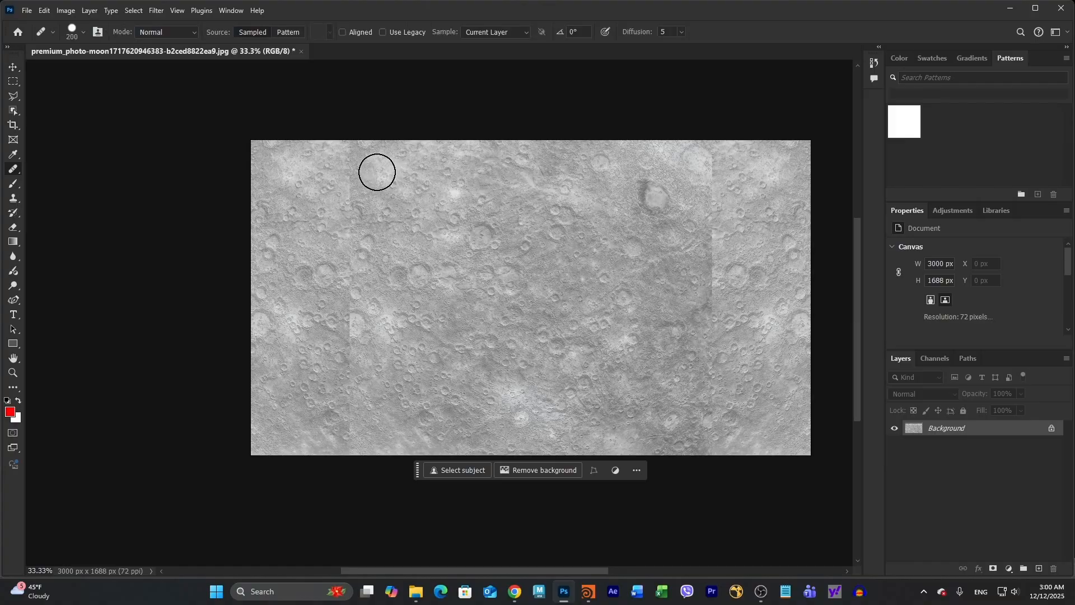
left_click(377, 172, "alt")
left_click(350, 155)
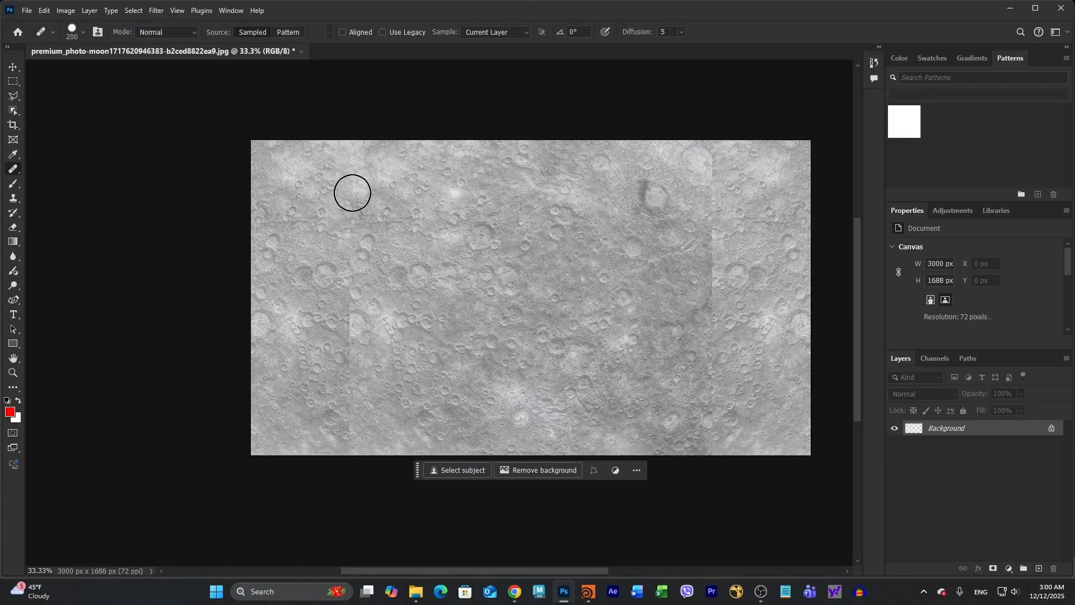
left_click(353, 186)
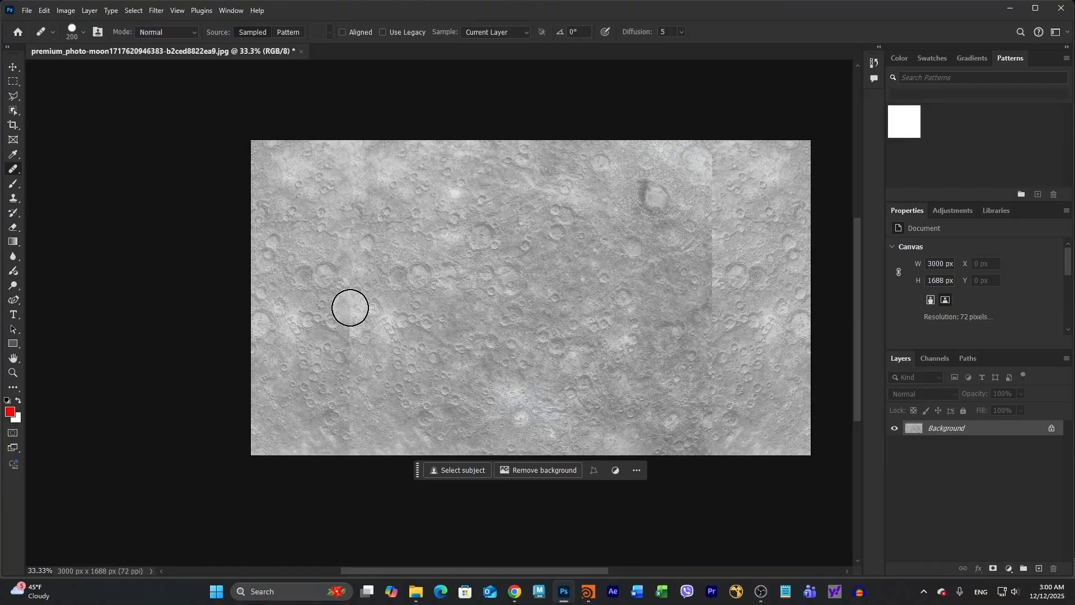
left_click_drag(348, 307, 350, 390)
mouse_move(350, 339)
left_mouse_down()
mouse_move(368, 443)
mouse_move(359, 434)
left_mouse_up()
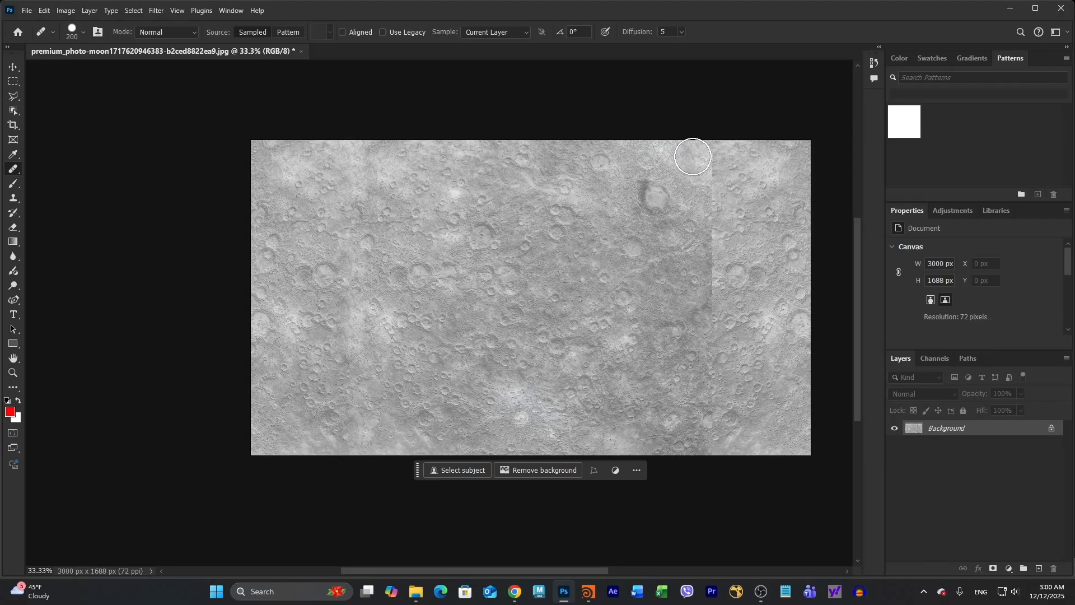
- Heal the vertical seam in the right part of the moon photo from top to bottom, sampling the surface just beside it
left_click_drag(694, 157, 686, 172)
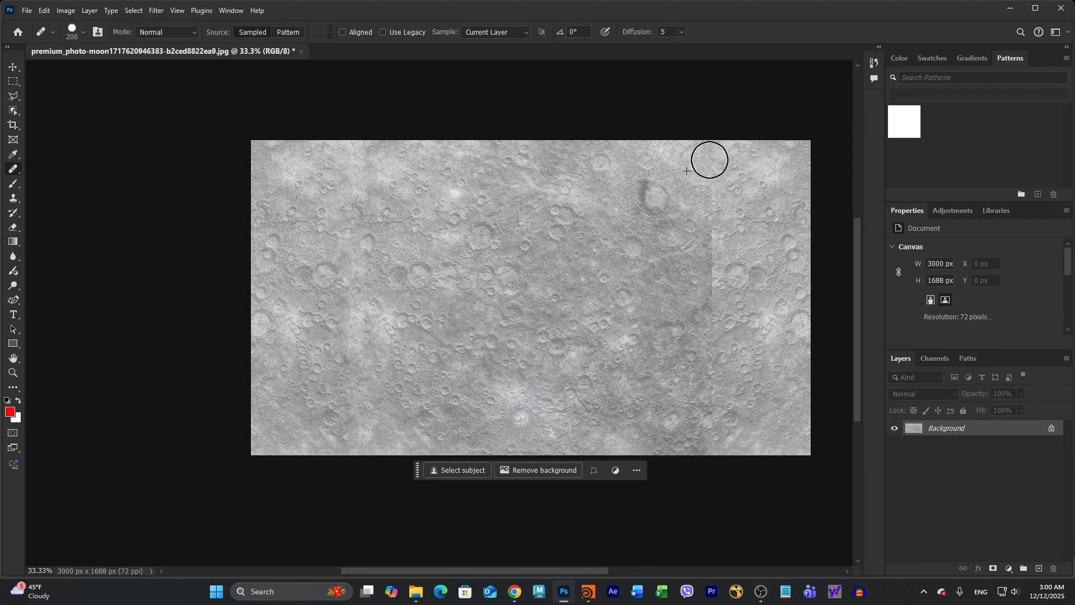
mouse_move(708, 209)
left_mouse_down()
mouse_move(720, 285)
mouse_move(711, 245)
mouse_move(706, 345)
mouse_move(709, 322)
left_mouse_up()
left_click(709, 324)
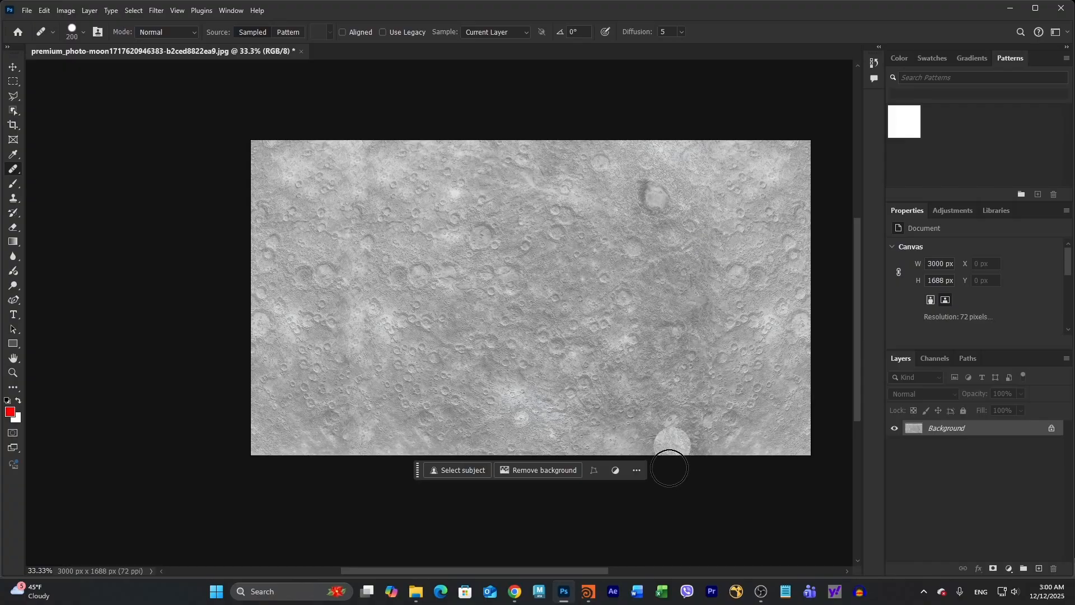
left_click(704, 377)
left_click(707, 415)
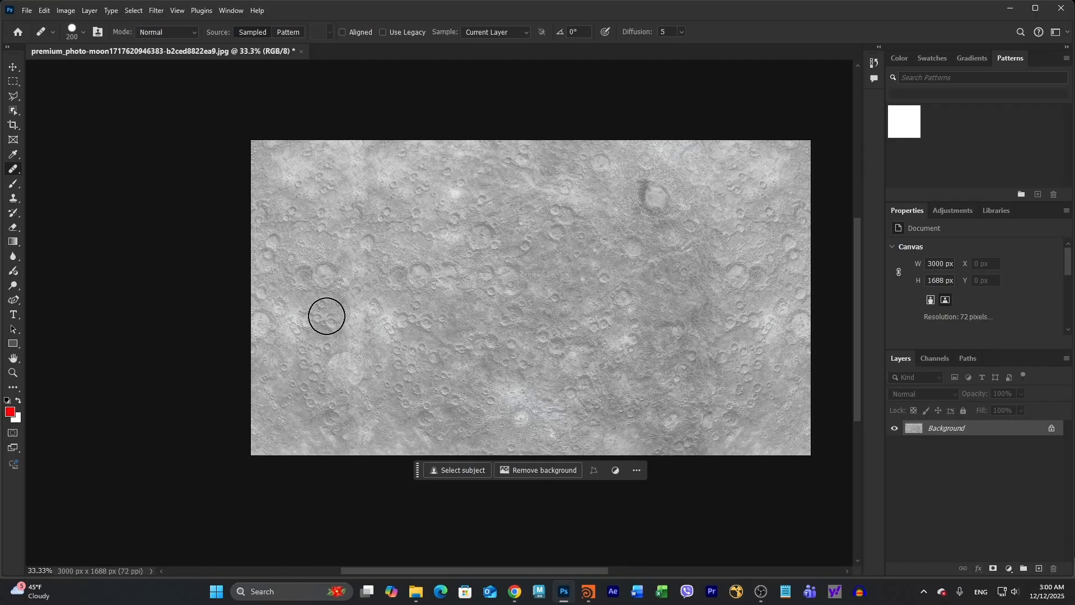
- Quick-export the retouched image as moon_rev.jpg into the 761-hdri-skies-com folder on drive D
left_click(27, 11)
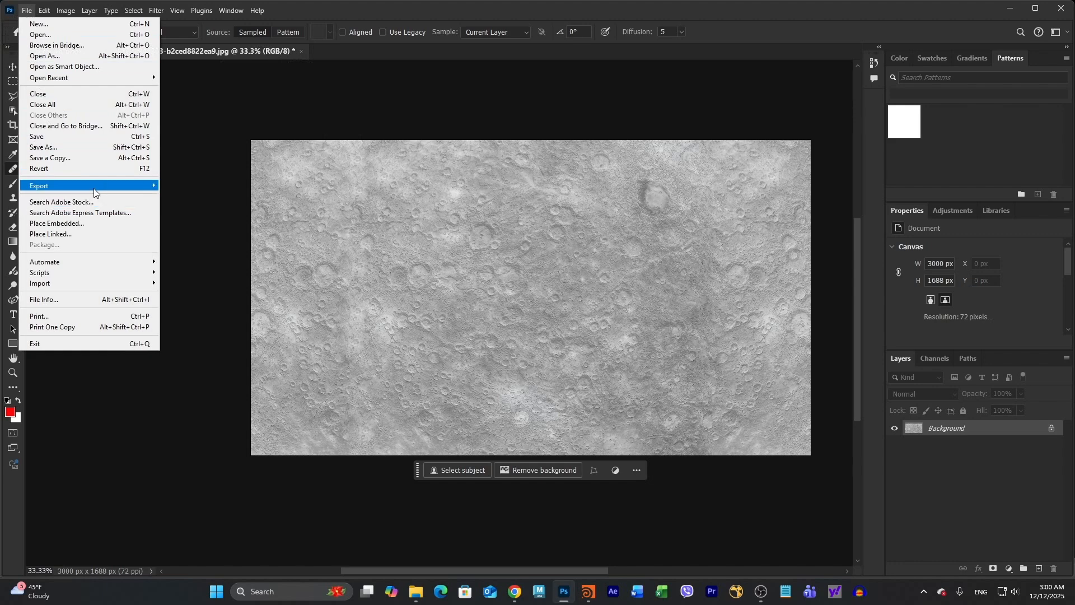
mouse_move(106, 190)
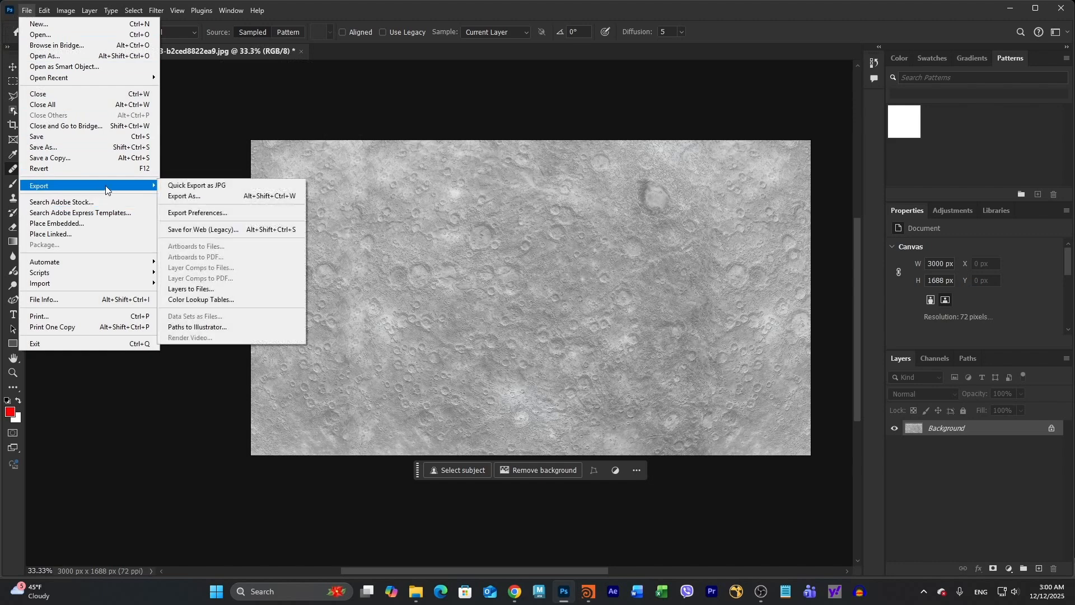
left_click(219, 186)
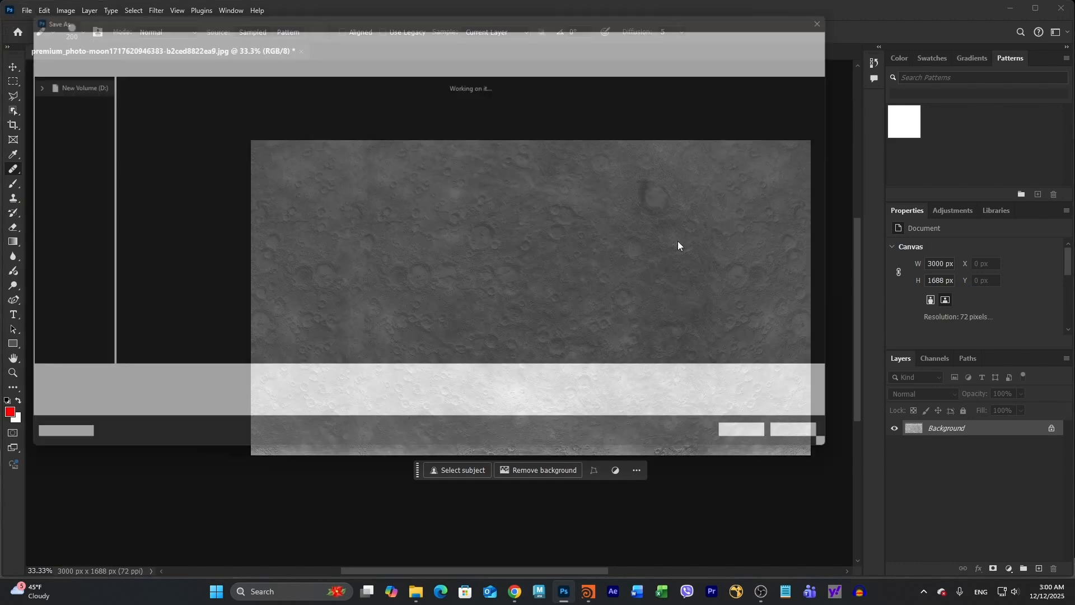
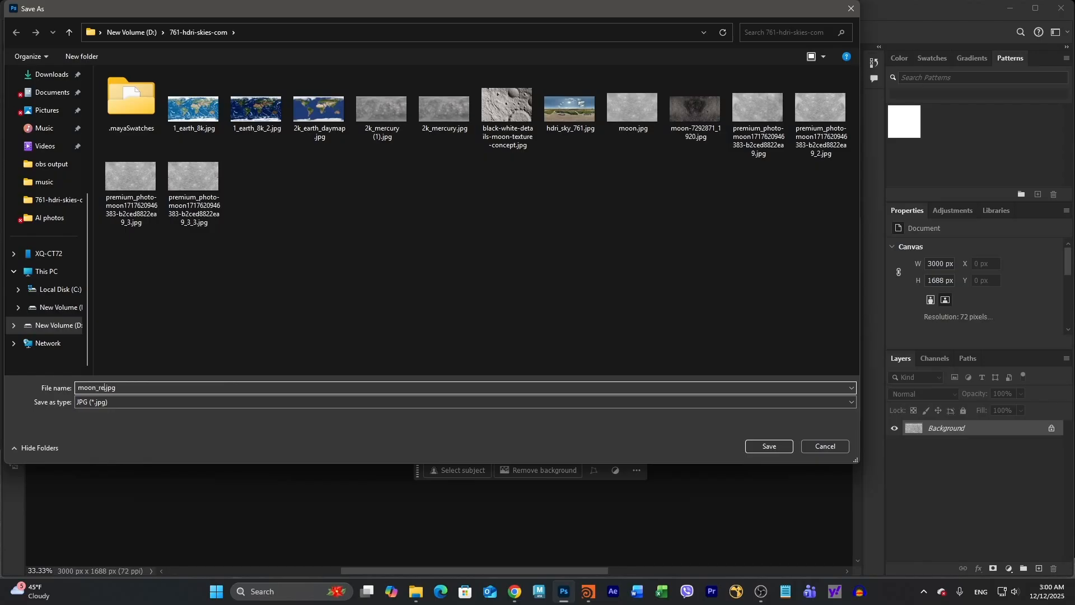
left_click(777, 445)
- Switch to Houdini and set the uvquickshade2 node's texture map to D:/761-hdri-skies-com/moon_rev.jpg
left_click(592, 598)
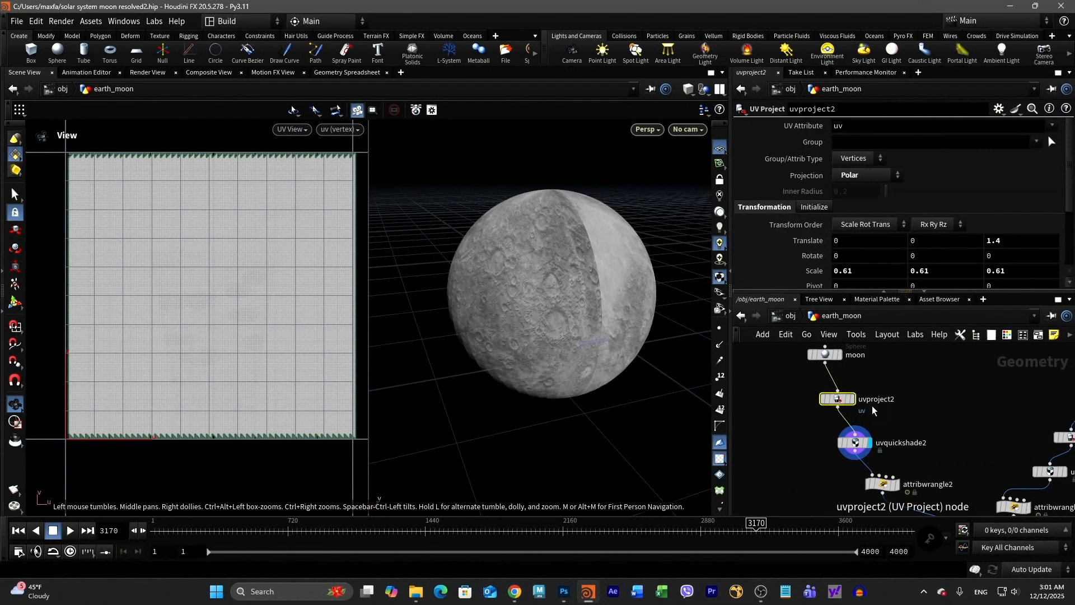
left_click(857, 444)
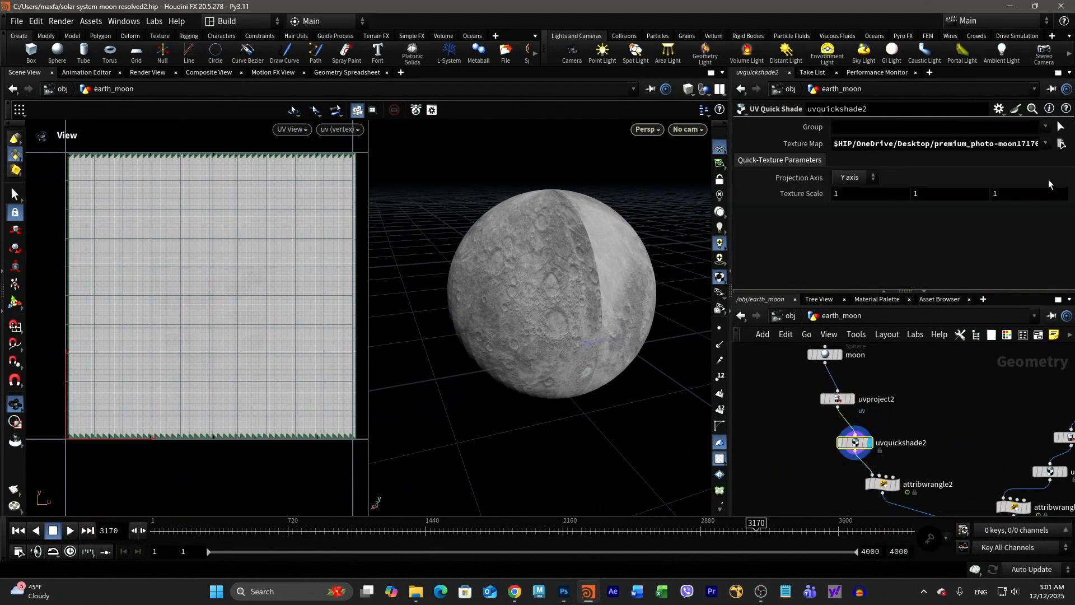
left_click(1061, 143)
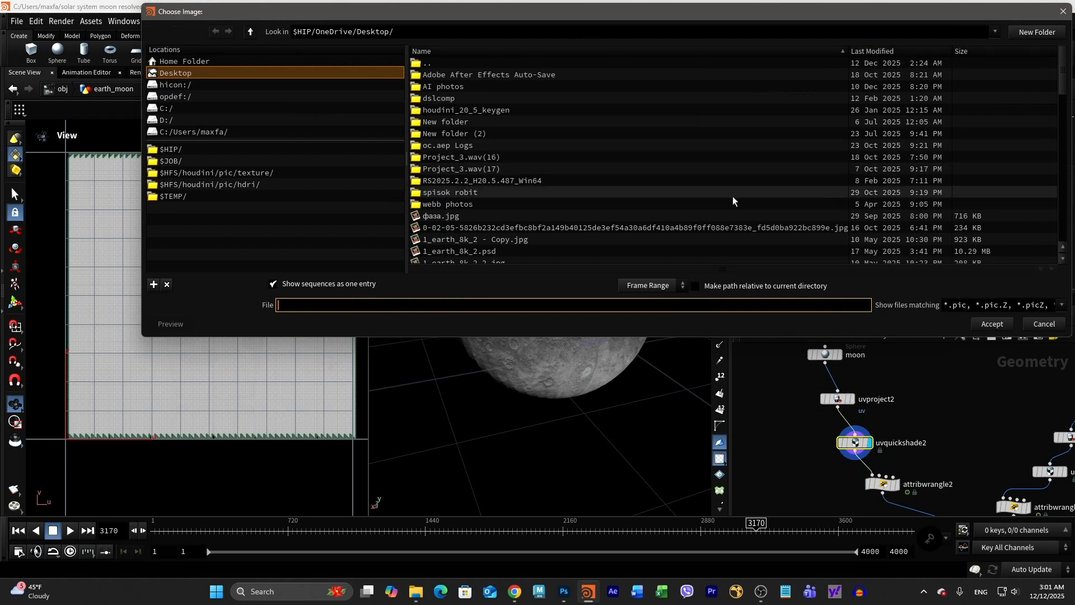
scroll(644, 205, "down", 2)
scroll(644, 204, "down", 2)
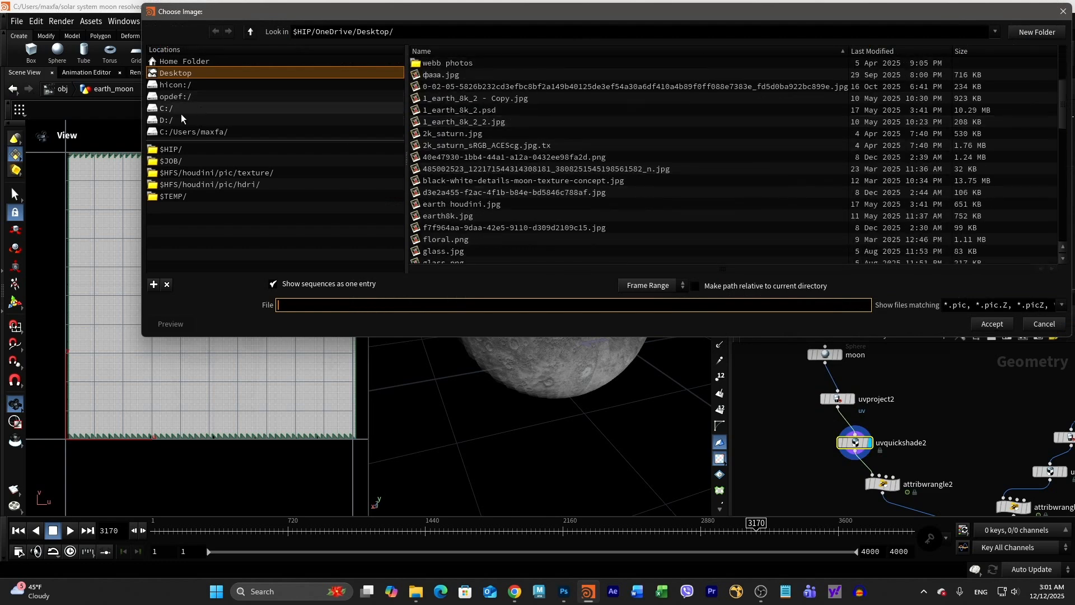
left_click(167, 120)
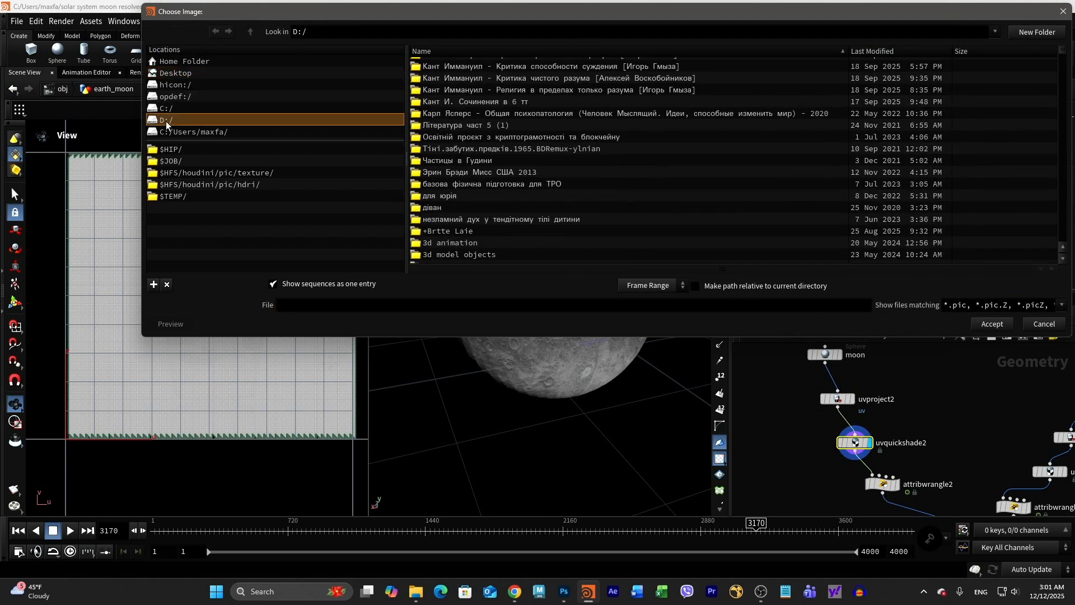
scroll(592, 230, "down", 3)
scroll(588, 231, "down", 4)
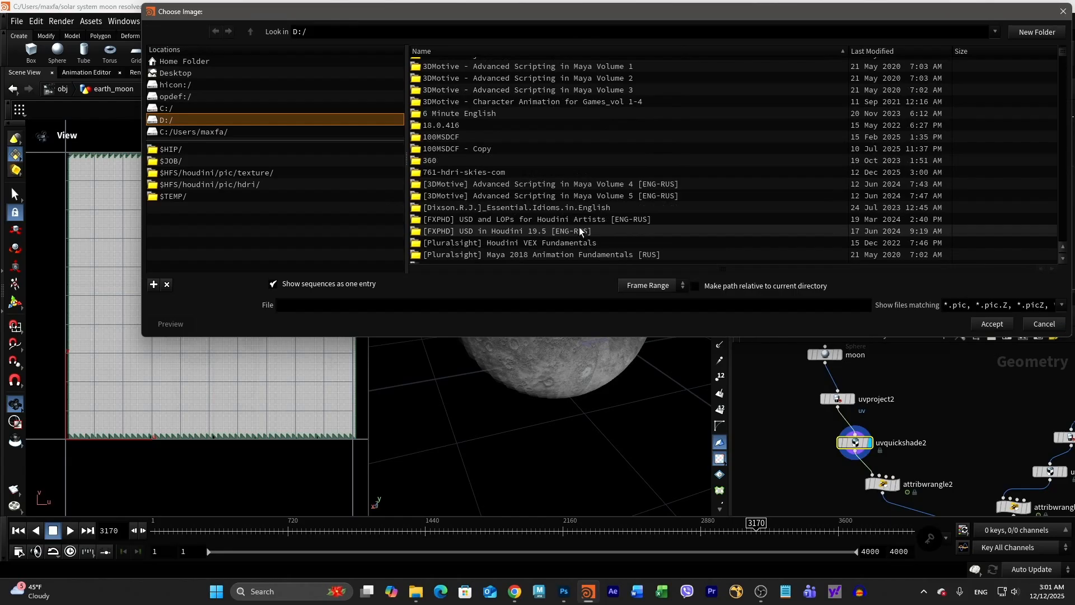
double_click(585, 172)
scroll(595, 222, "down", 1)
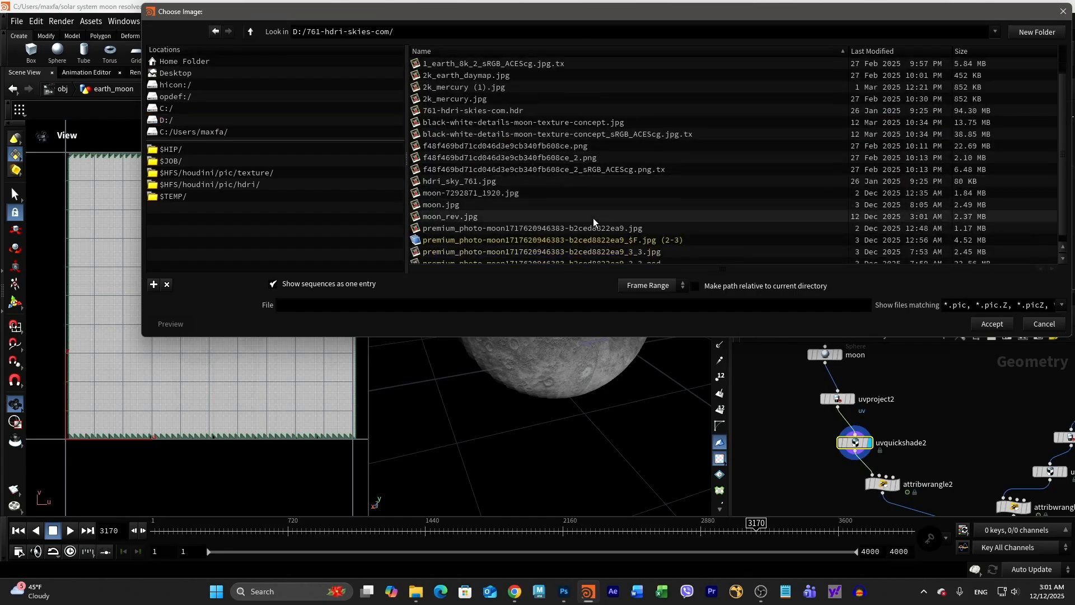
left_click(593, 218)
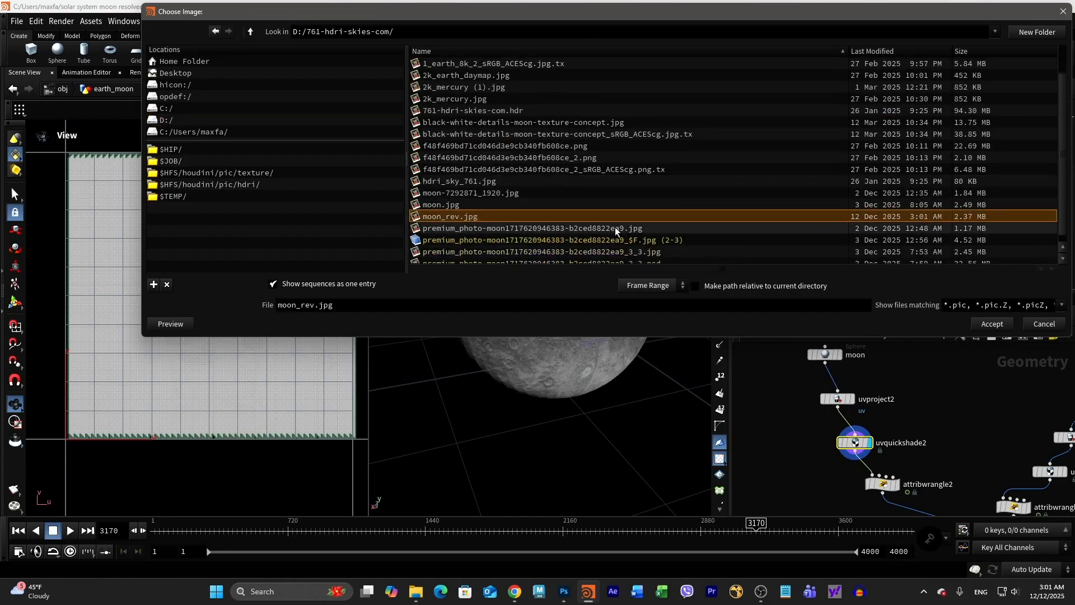
left_click(992, 326)
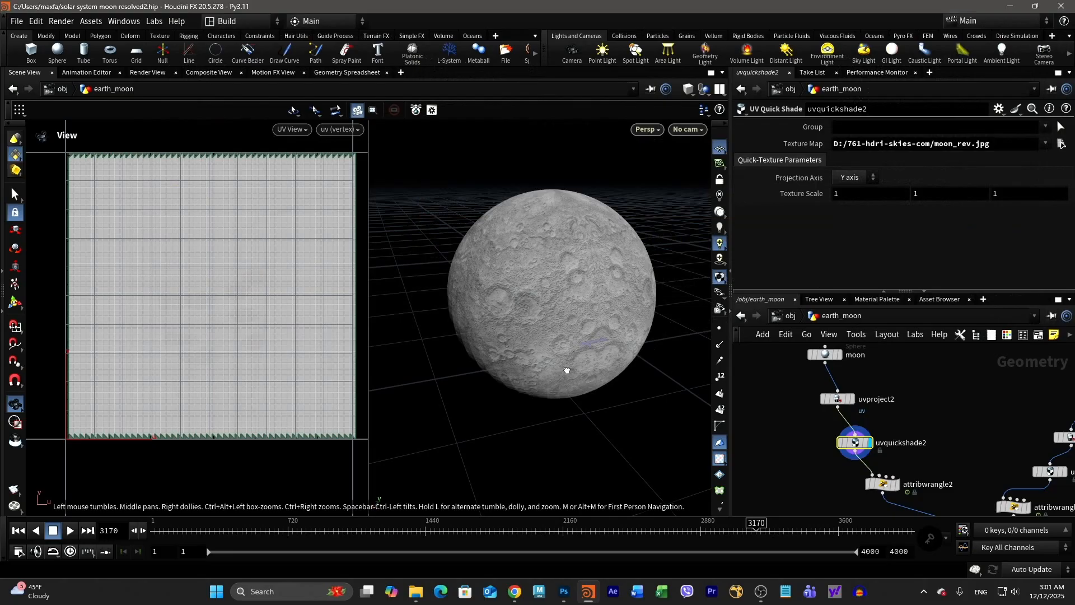
- Change the viewport layout from the split UV and perspective views to a single perspective view of the moon
left_click_drag(585, 376, 532, 303)
left_click_drag(640, 326, 620, 314)
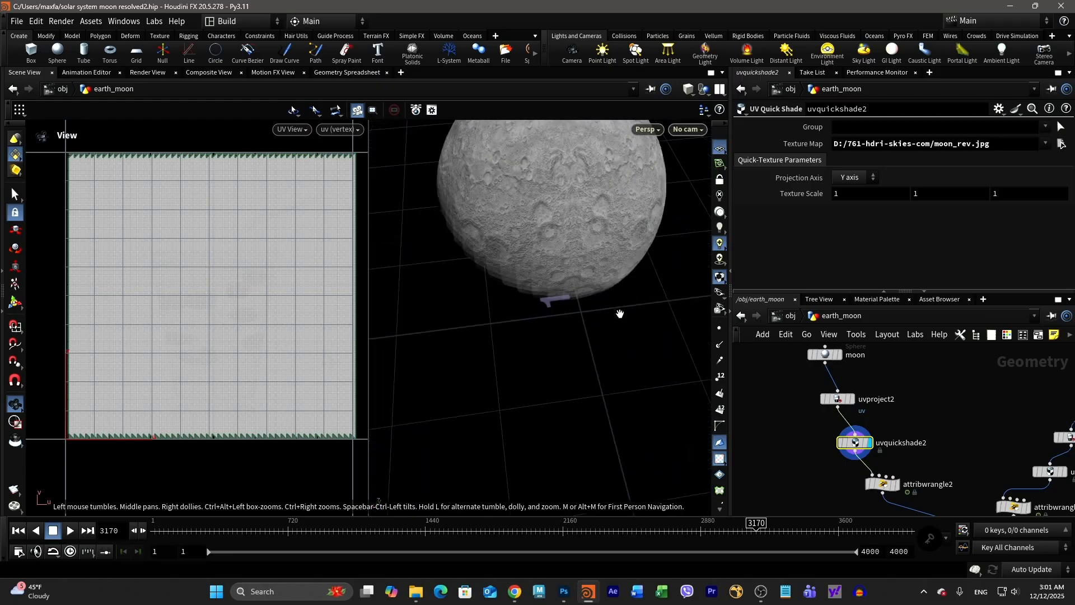
left_click_drag(627, 255, 617, 312)
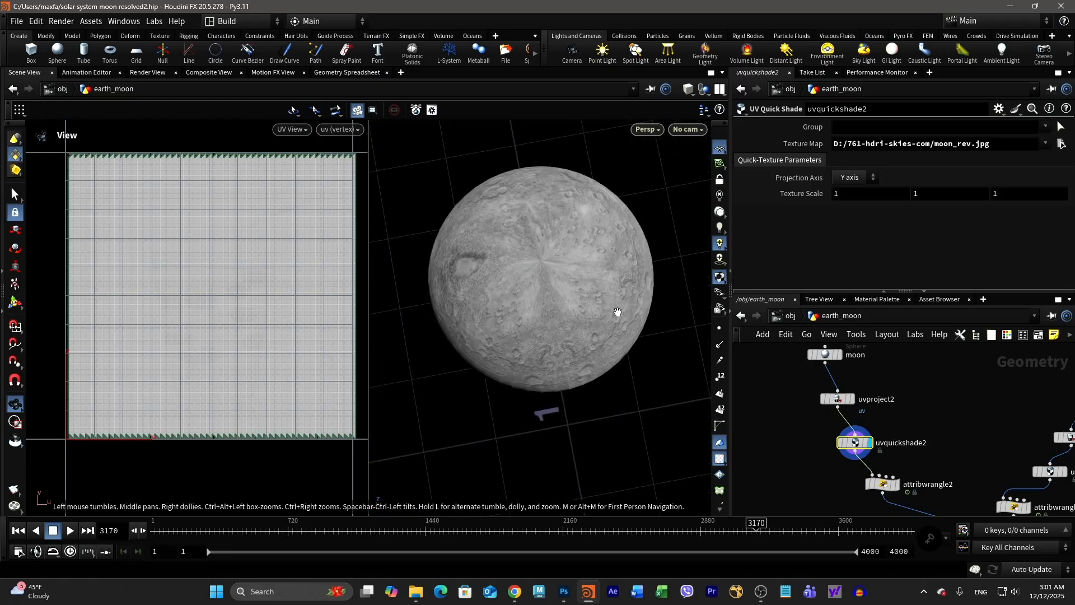
mouse_move(555, 293)
left_mouse_down()
mouse_move(532, 271)
mouse_move(576, 279)
mouse_move(565, 280)
left_mouse_up()
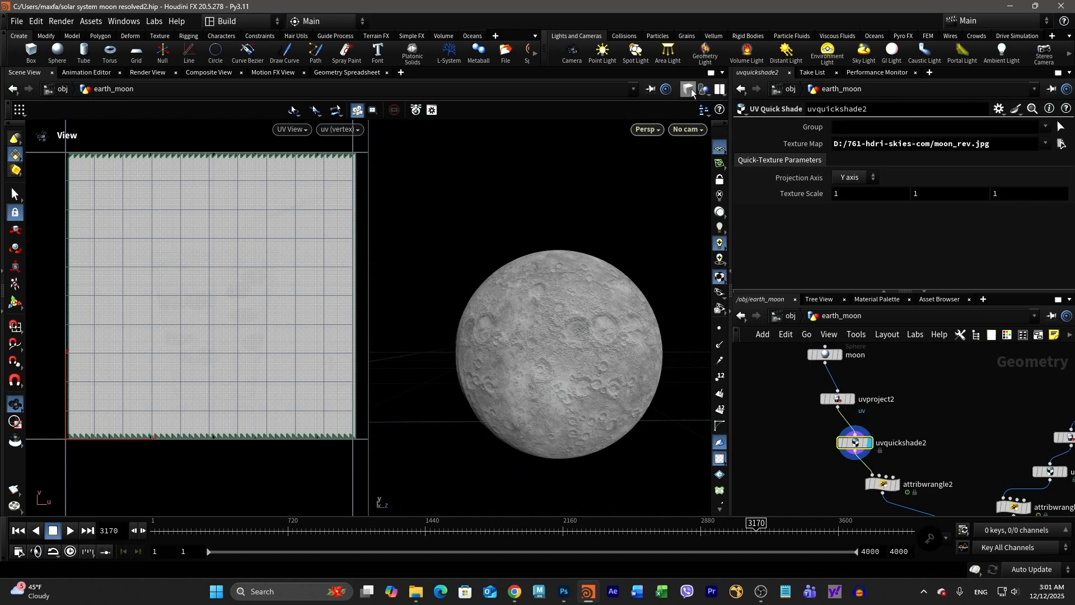
left_click(718, 89)
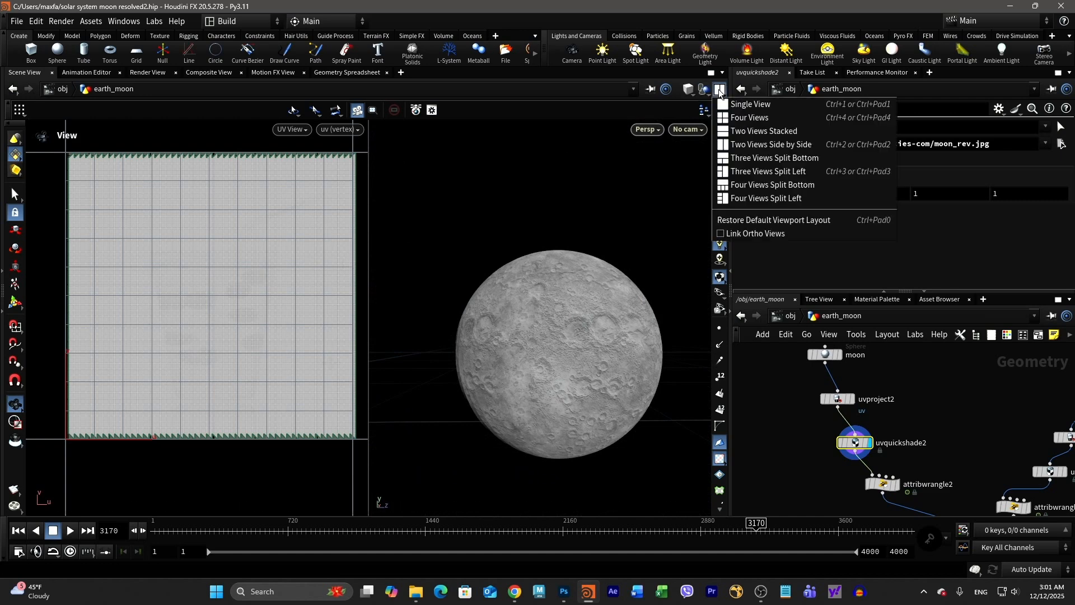
left_click(740, 105)
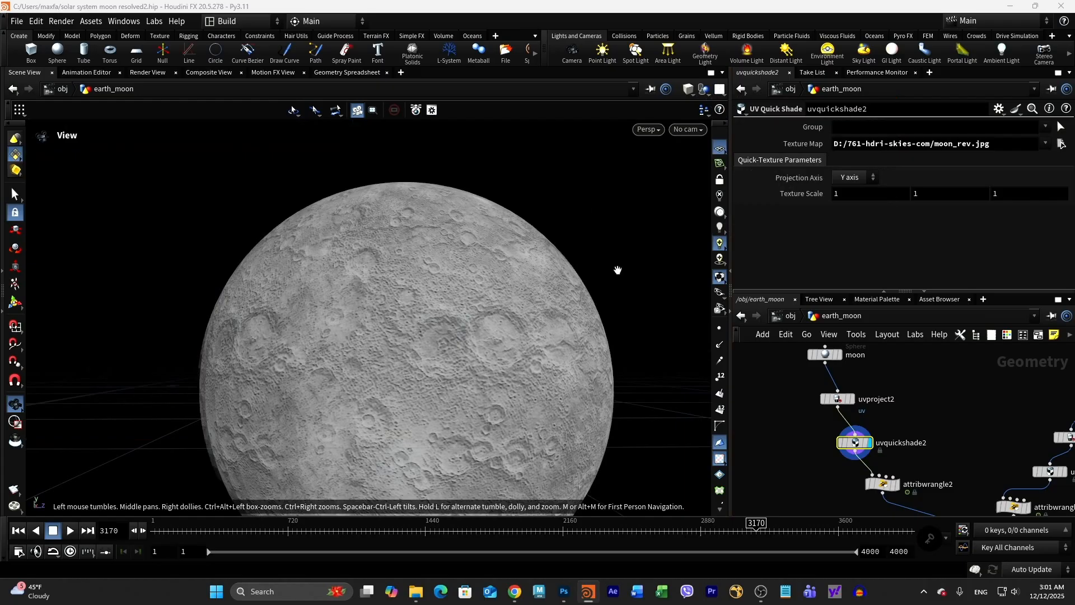
- Examine the retextured moon from several angles and distances for remaining seams
right_click_drag(618, 269, 389, 278)
left_click_drag(388, 279, 624, 333)
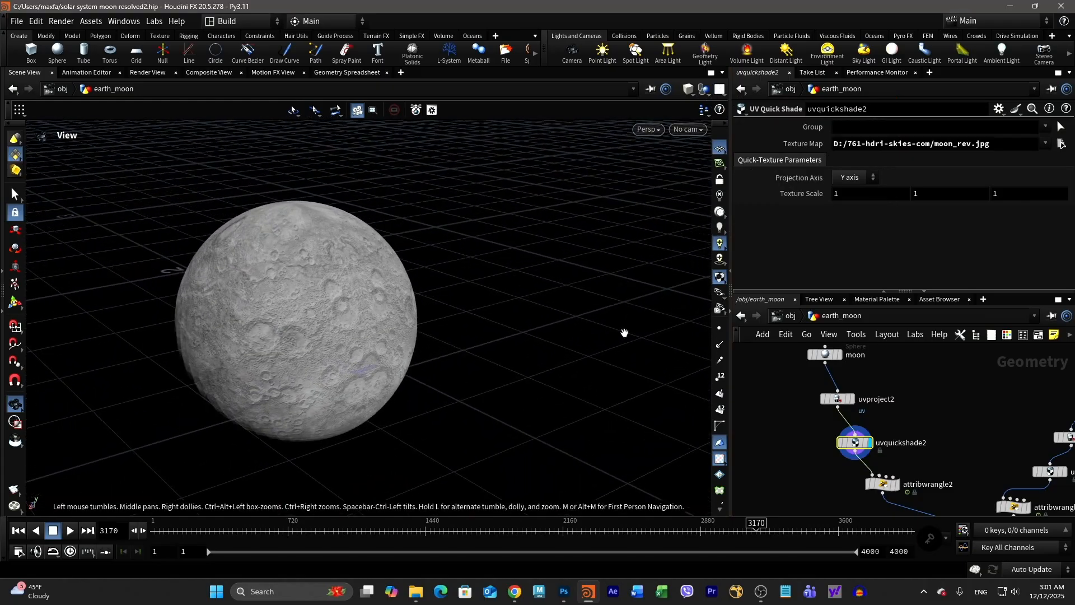
left_click_drag(364, 297, 607, 293)
right_click_drag(607, 293, 395, 307)
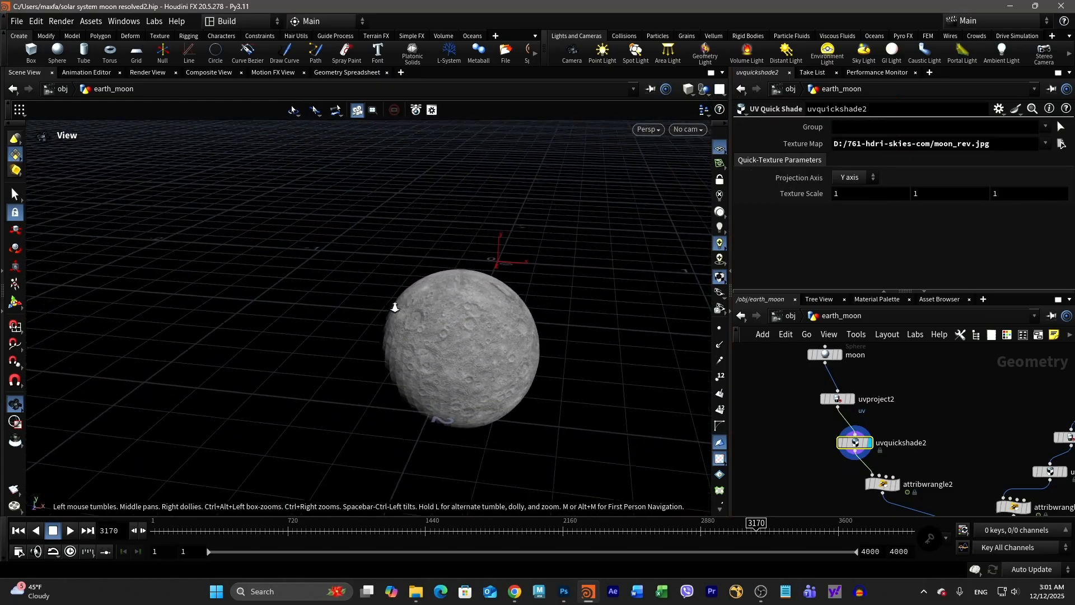
left_click_drag(394, 308, 556, 280)
left_click_drag(452, 316, 535, 370)
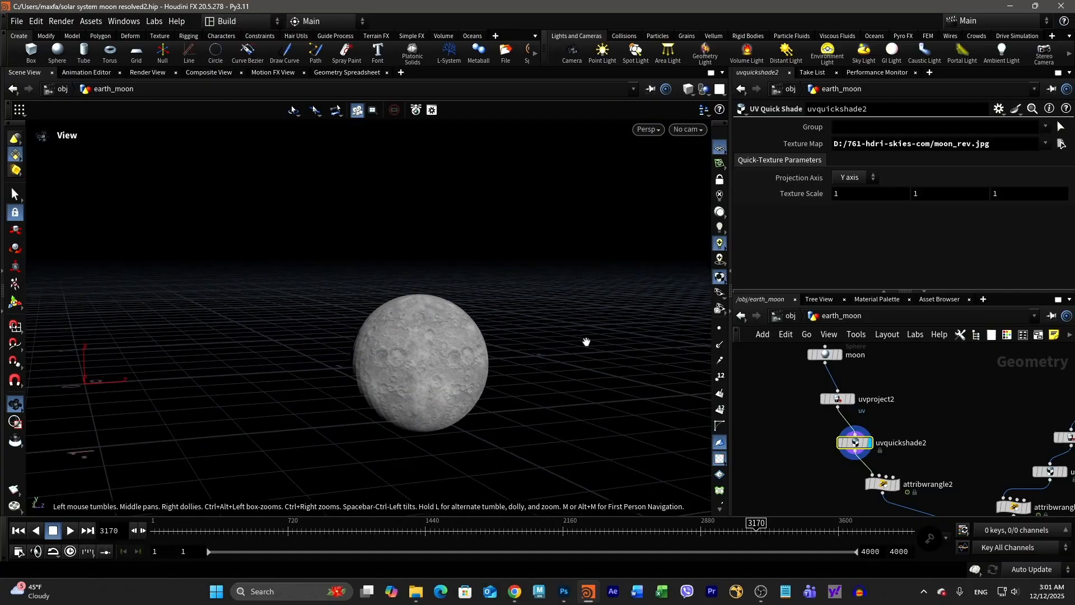
left_click_drag(626, 384, 808, 359)
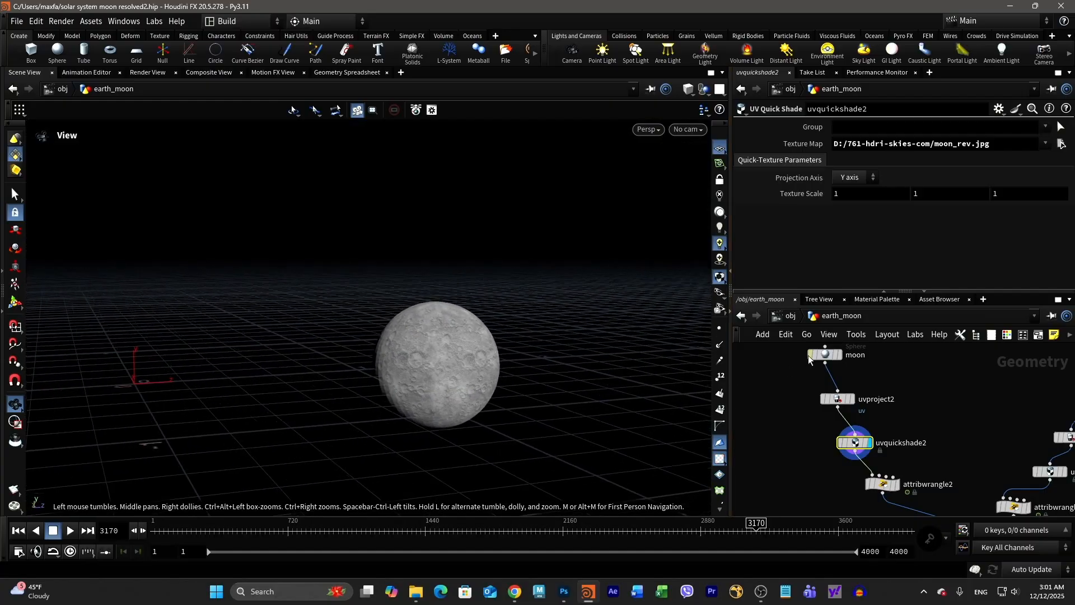
- Return to the object level and turn on display of the sun alongside the moon
left_click(790, 316)
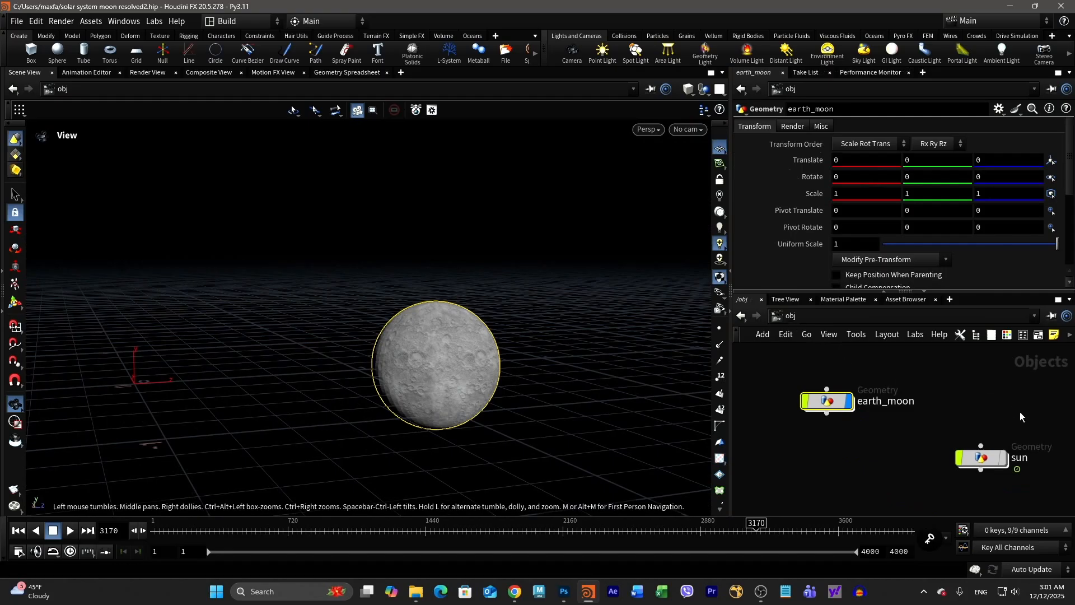
left_click(1003, 460)
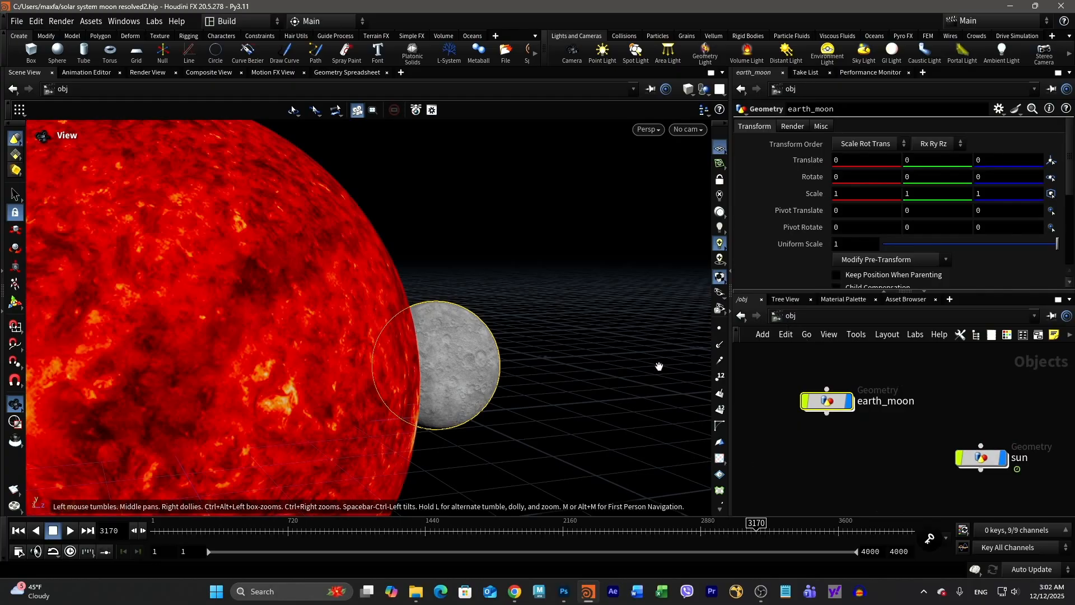
left_click_drag(659, 367, 429, 284)
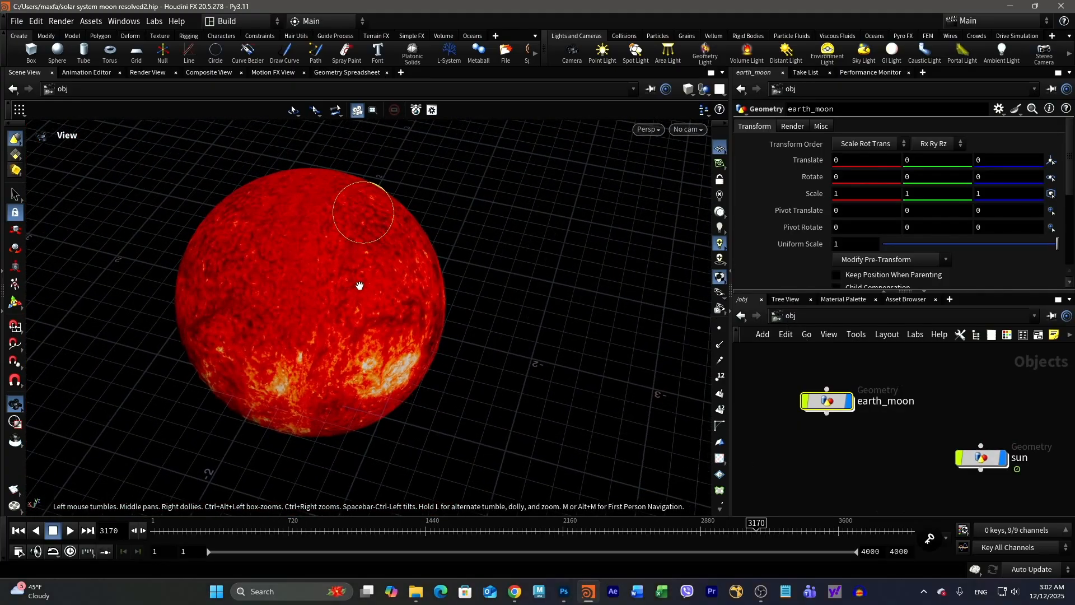
left_click_drag(360, 286, 534, 363)
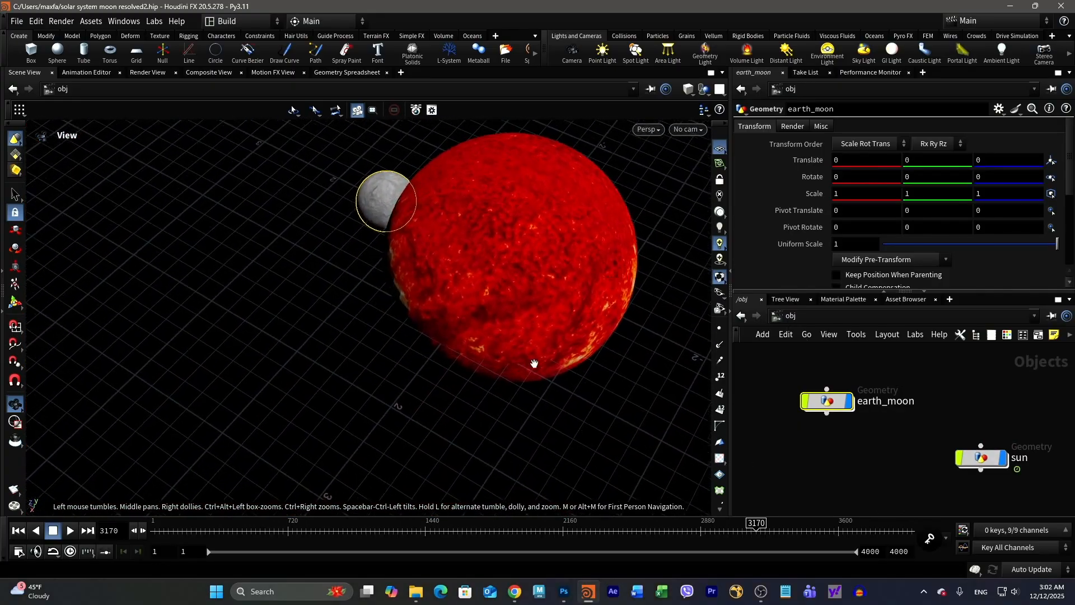
- Inside earth_moon, set the display flag on attribwrangle1 so Earth and moon both show, then return to the object level
double_click(829, 402)
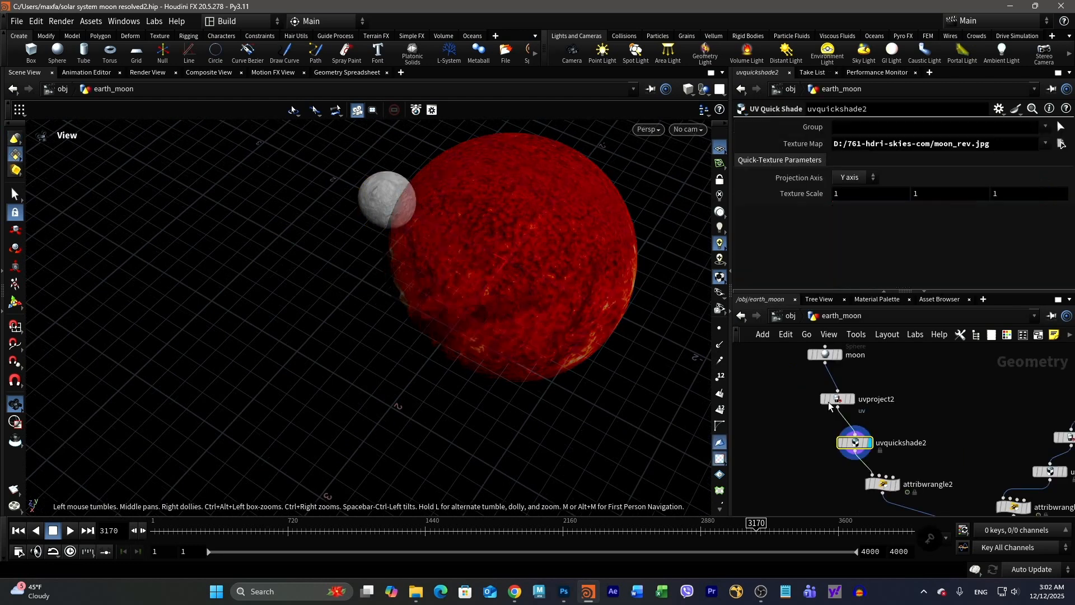
middle_click_drag(957, 446, 917, 326)
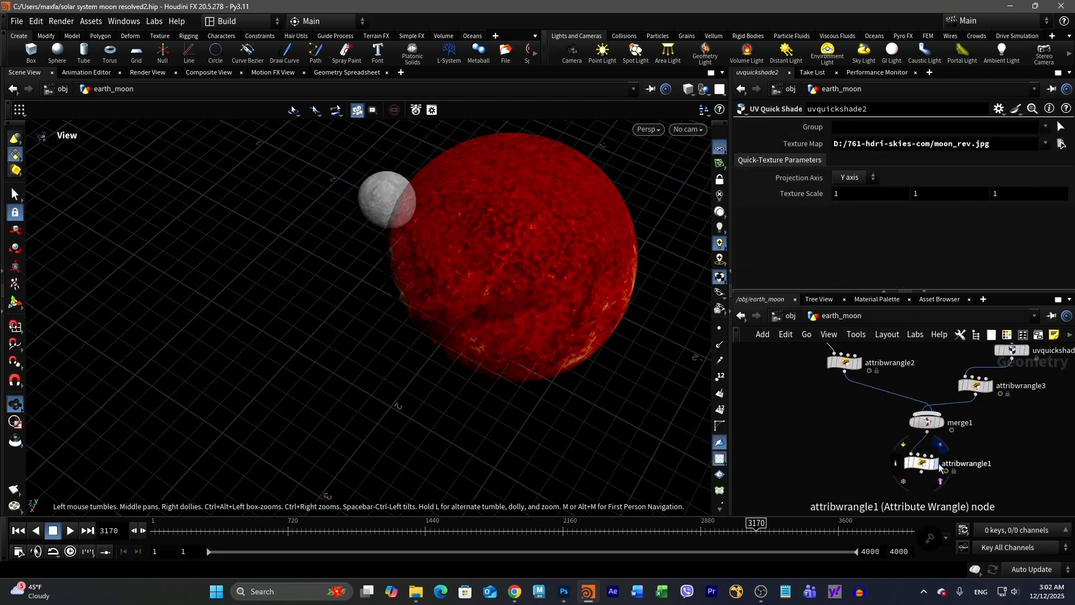
left_click(938, 466)
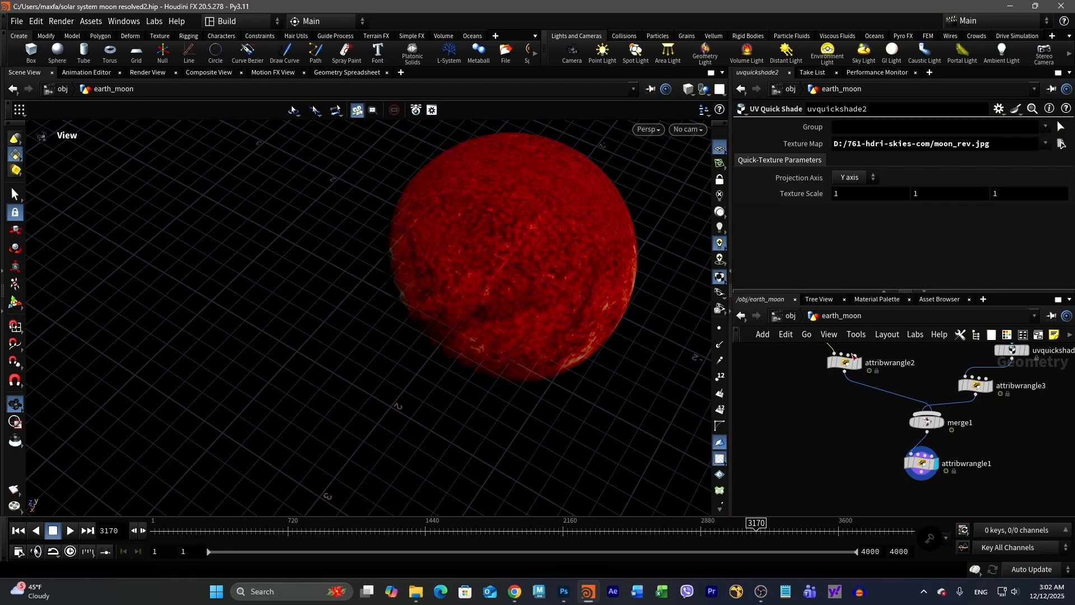
left_click(791, 318)
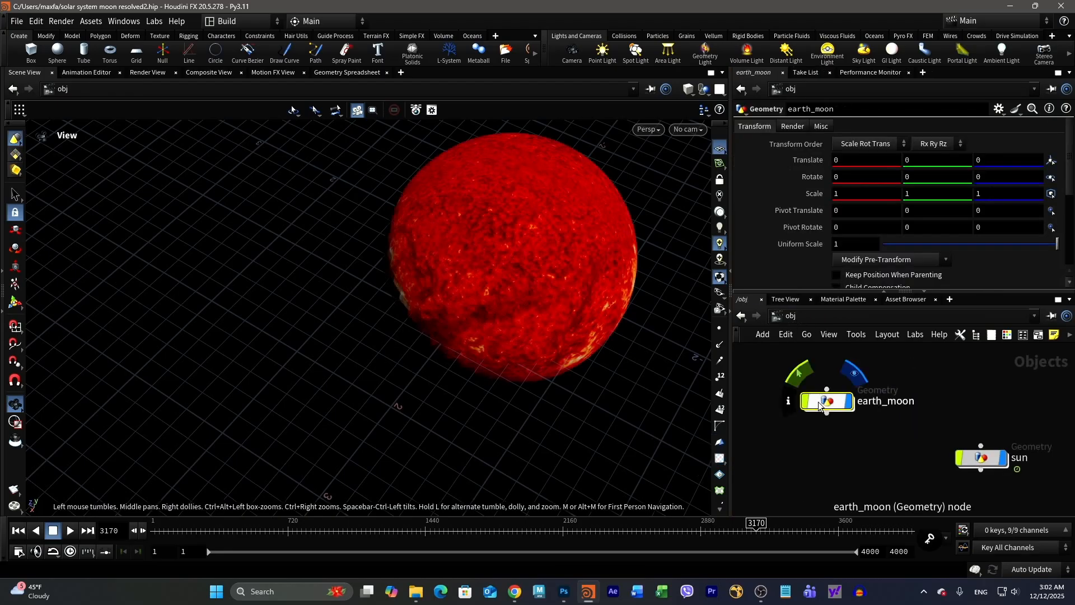
- Play the animation with the Sun, Earth and moon all in view, and stop it after checking the orbits
right_click_drag(471, 418, 151, 418)
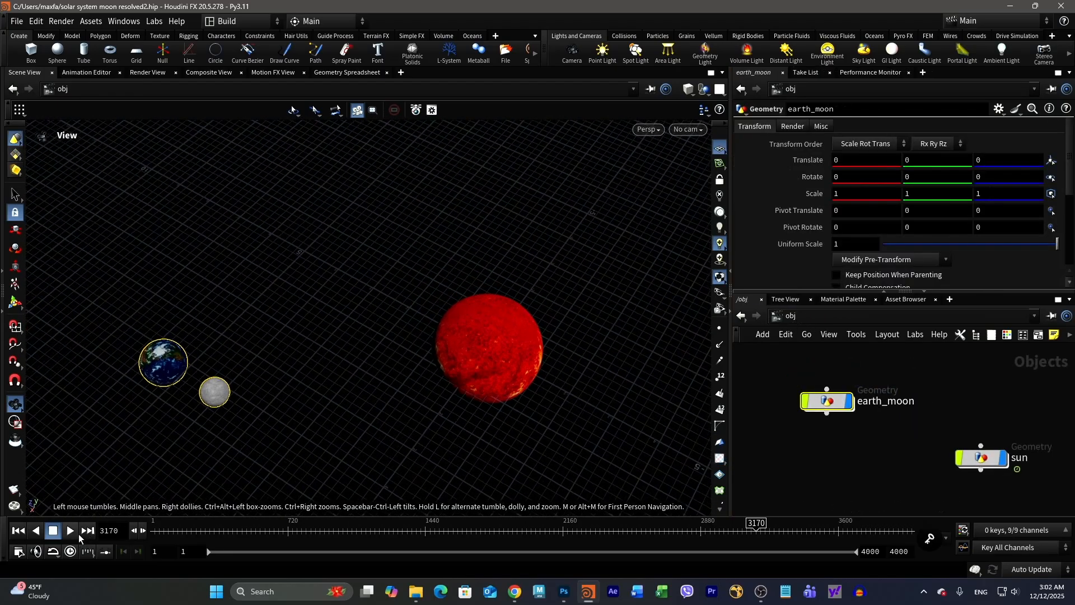
left_click(69, 532)
middle_click_drag(259, 403, 343, 307)
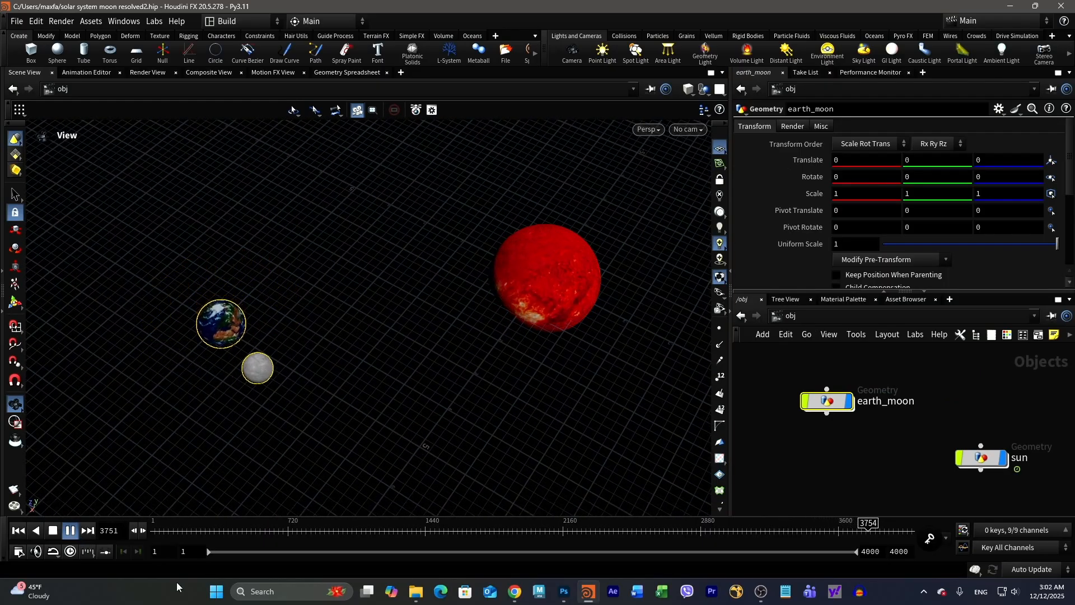
left_click(54, 530)
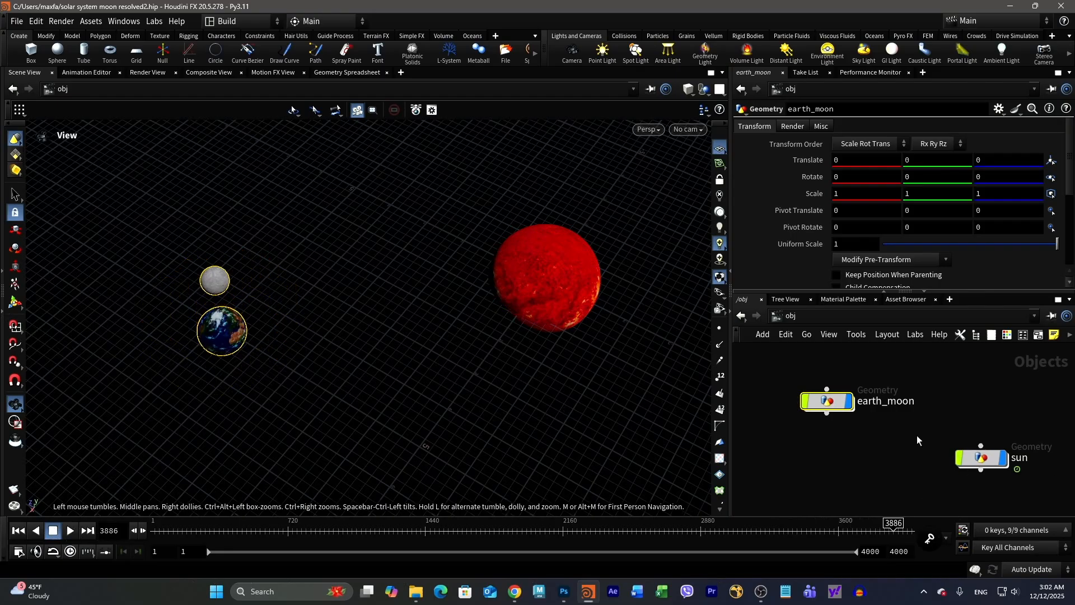
double_click(836, 403)
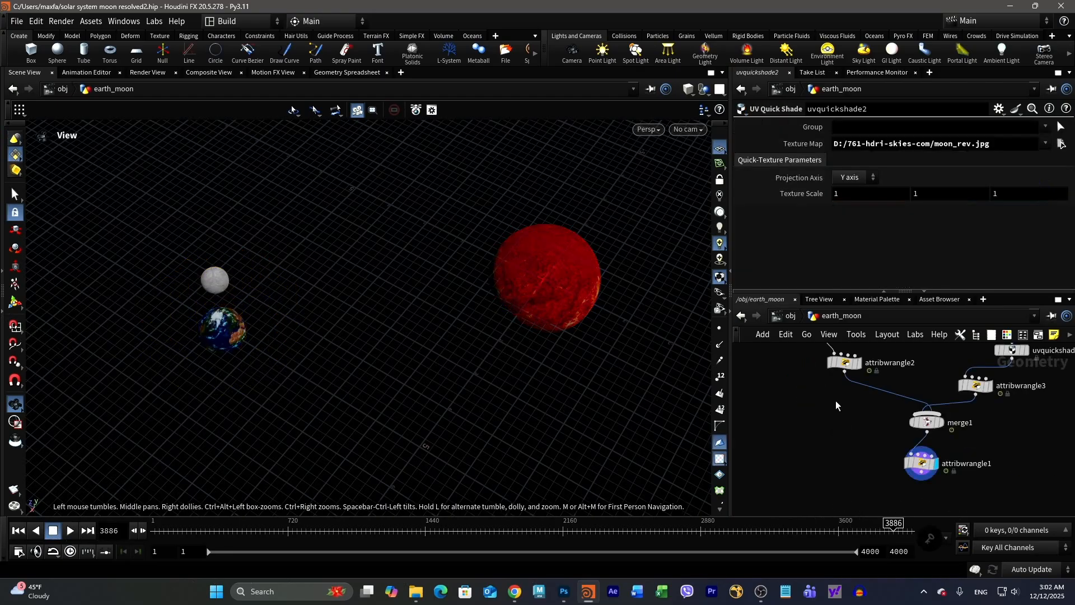
left_click(923, 464)
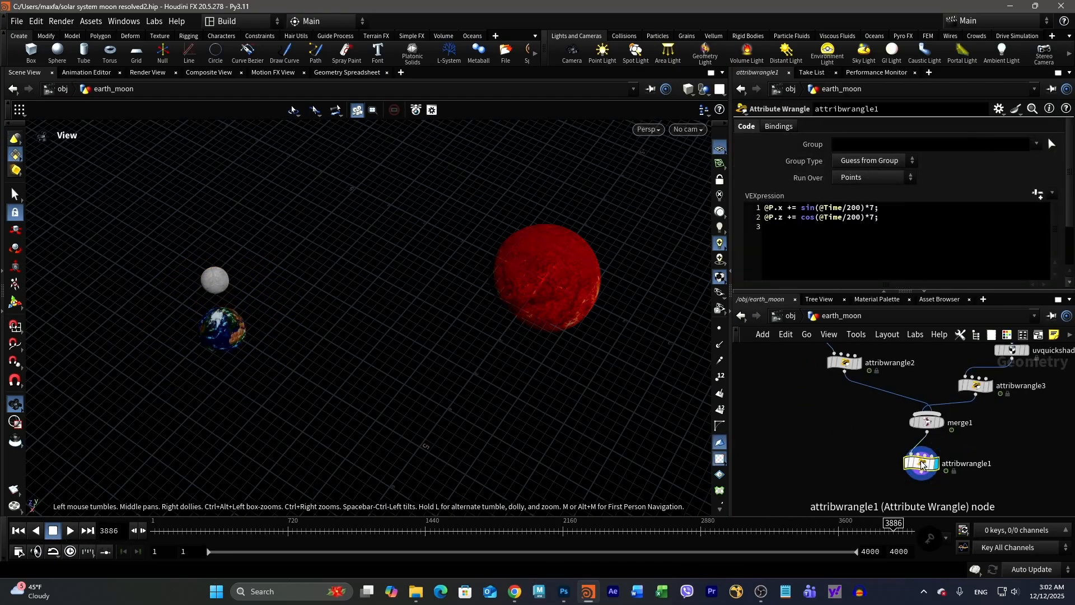
left_click(861, 217)
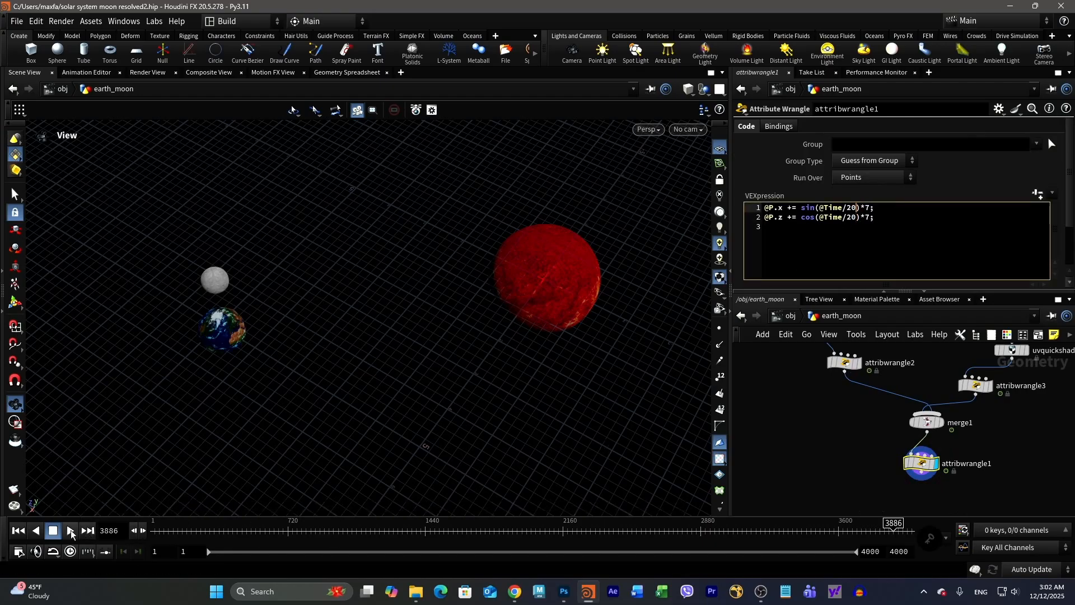
- Play the animation with the new orbit speed, watch it from several angles, and stop playback
left_click(70, 530)
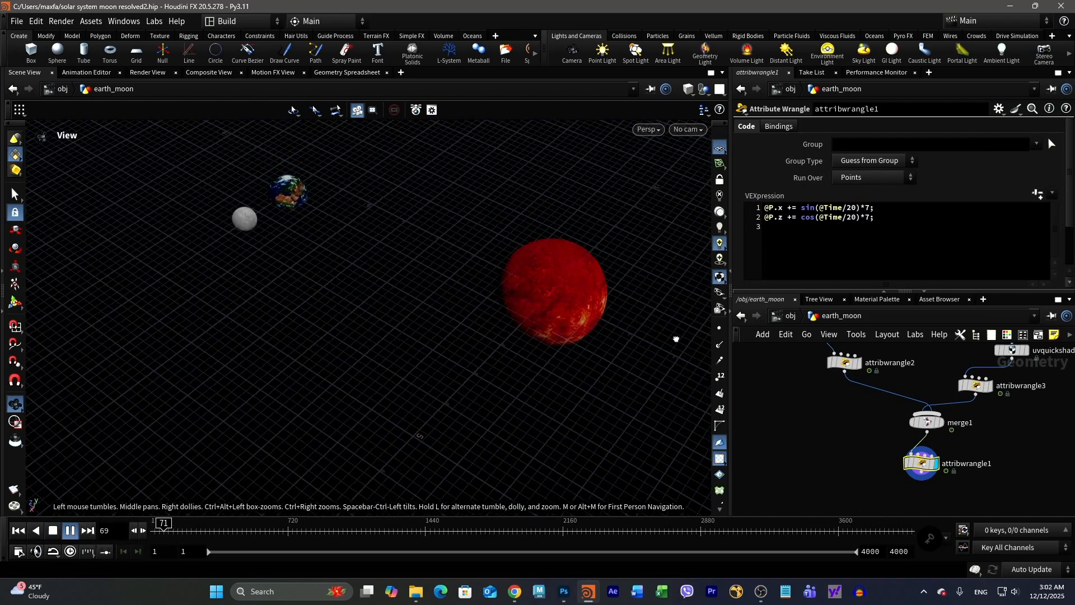
left_click_drag(676, 340, 371, 386)
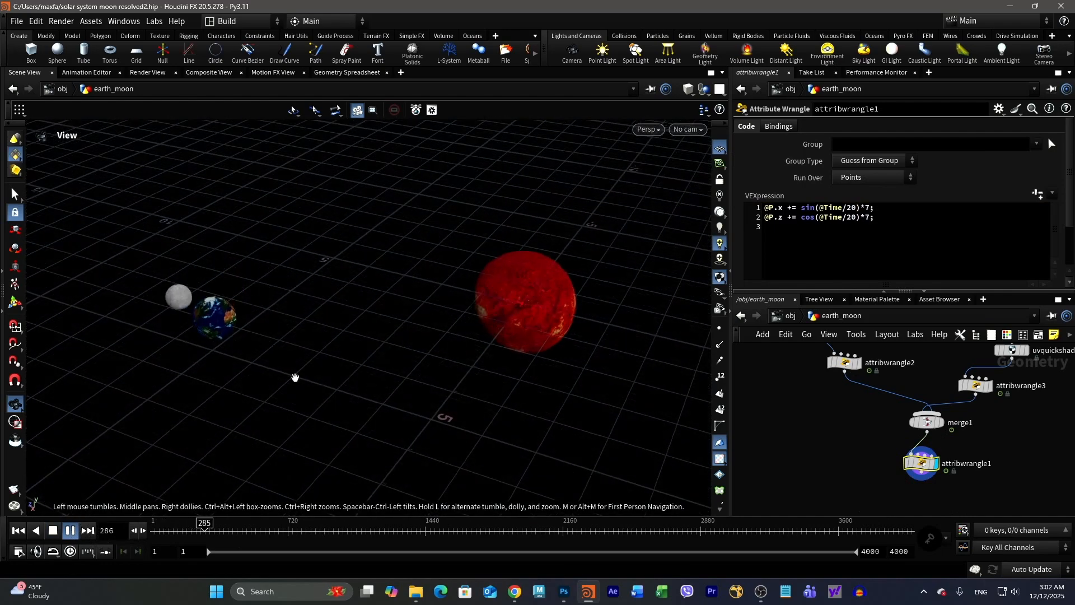
left_click_drag(295, 378, 389, 385)
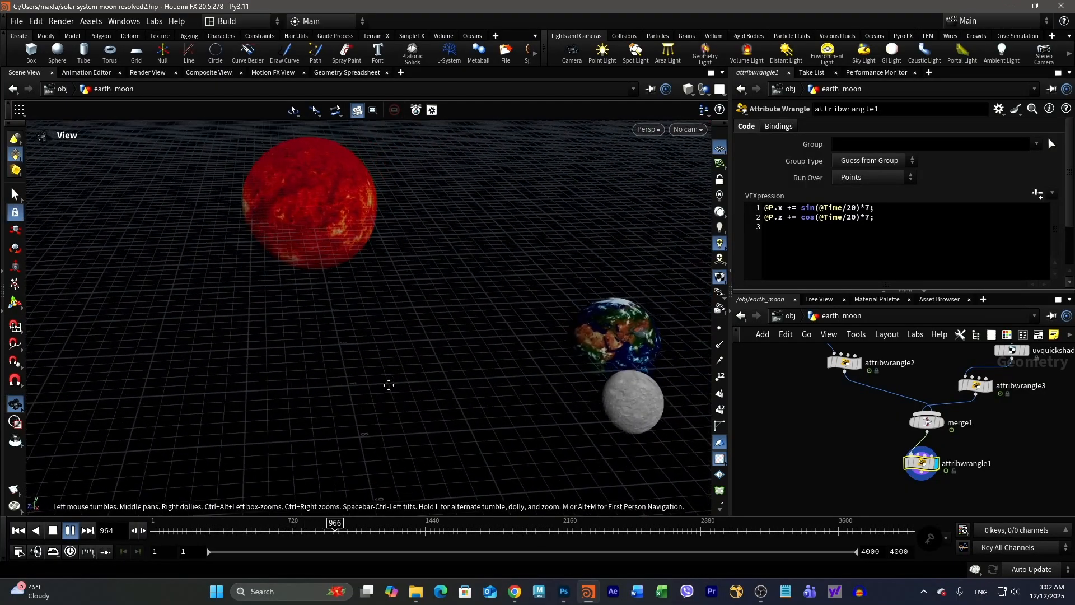
left_click_drag(494, 351, 367, 375)
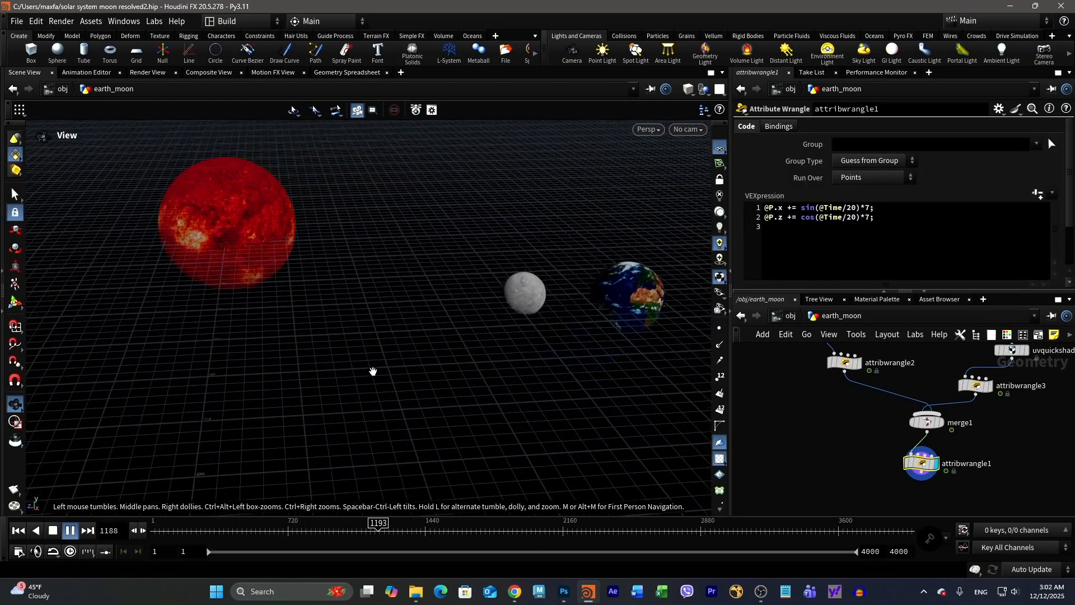
left_click(70, 530)
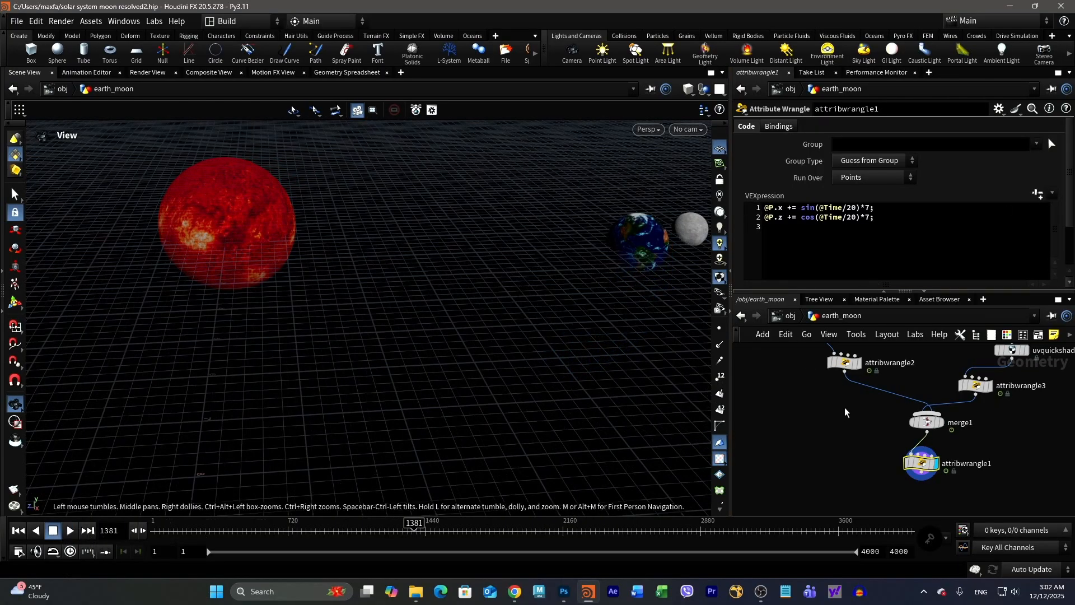
middle_click_drag(996, 425, 872, 436)
middle_click_drag(955, 390, 1028, 414)
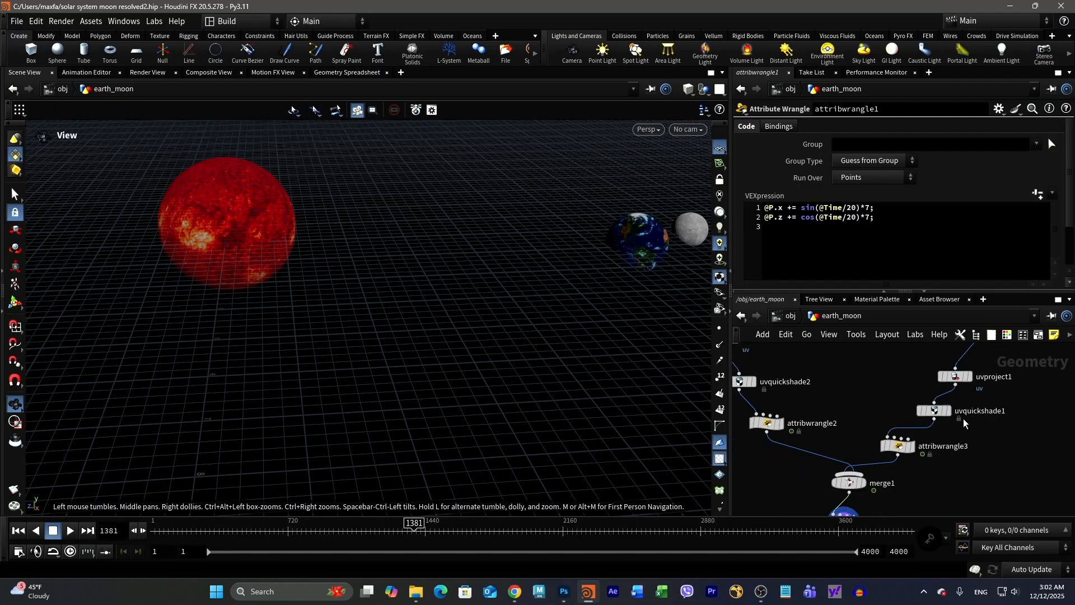
left_click(899, 449)
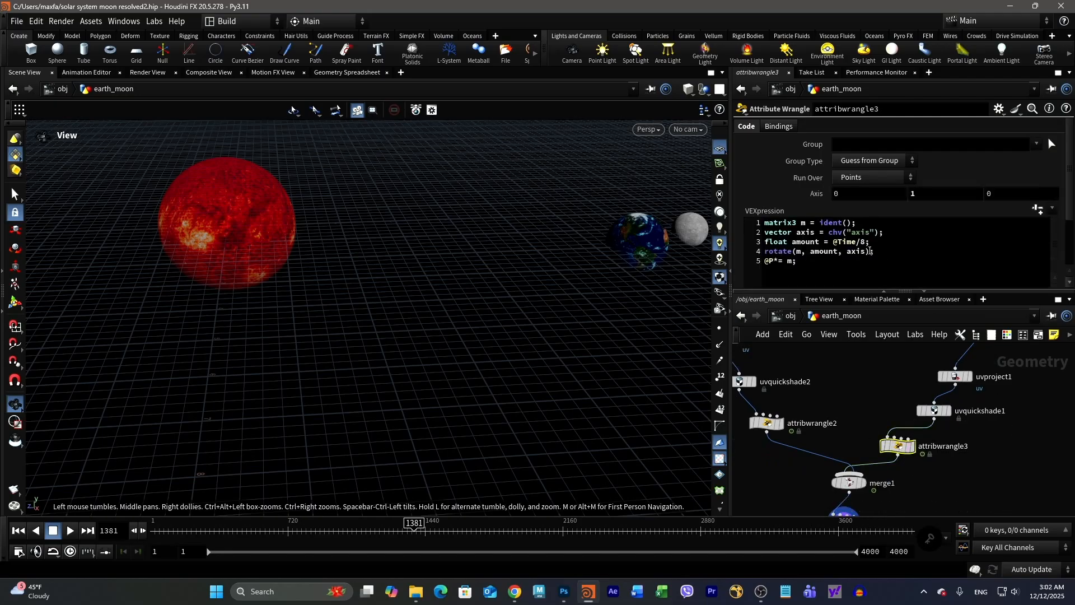
left_click(866, 243)
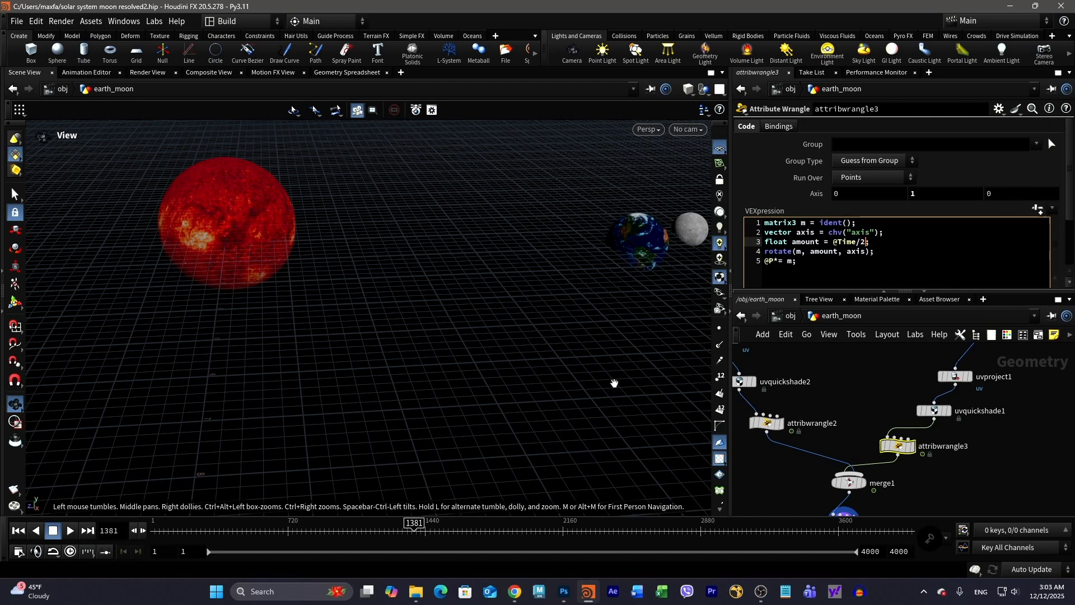
- Play the animation and check the Earth's spin from different viewpoints
left_click(71, 530)
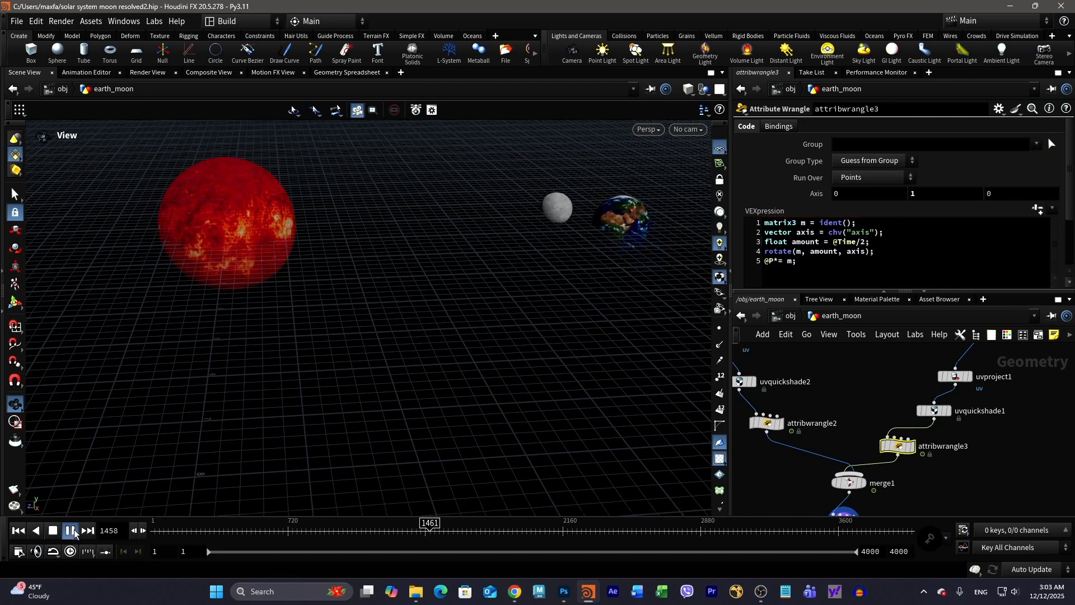
left_click_drag(518, 335, 428, 290)
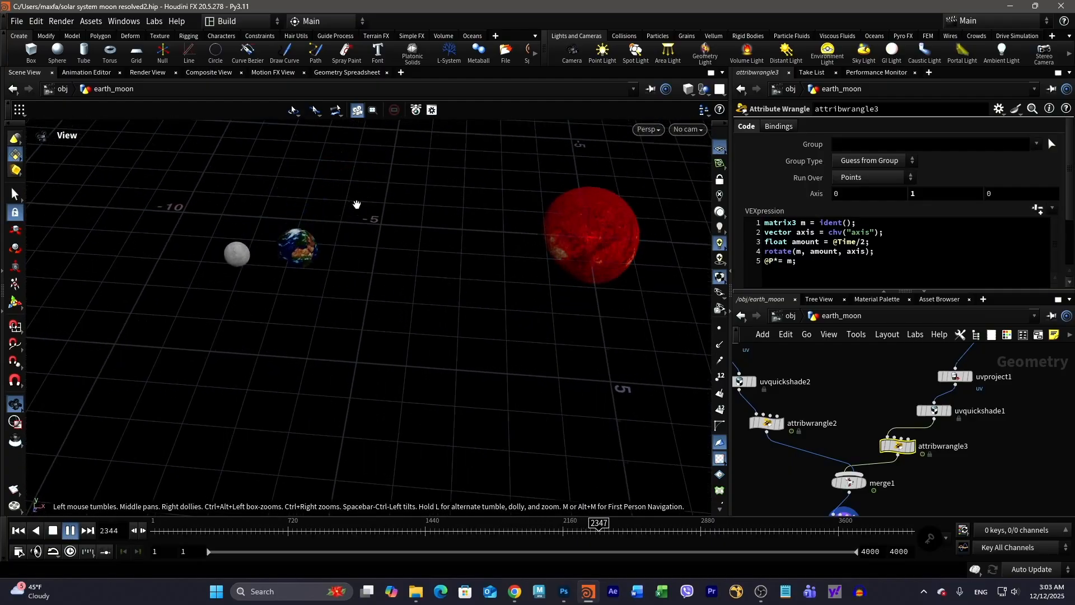
left_click_drag(468, 351, 503, 493)
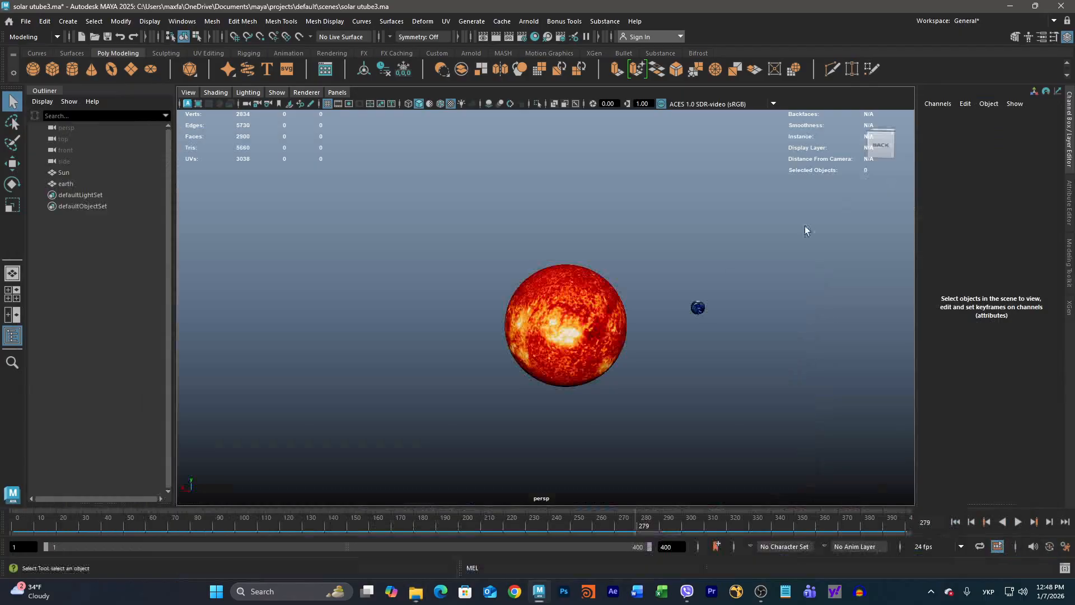
- In Maya, play back the Sun and Earth animation, and stop it at frame 49
left_click(1018, 521)
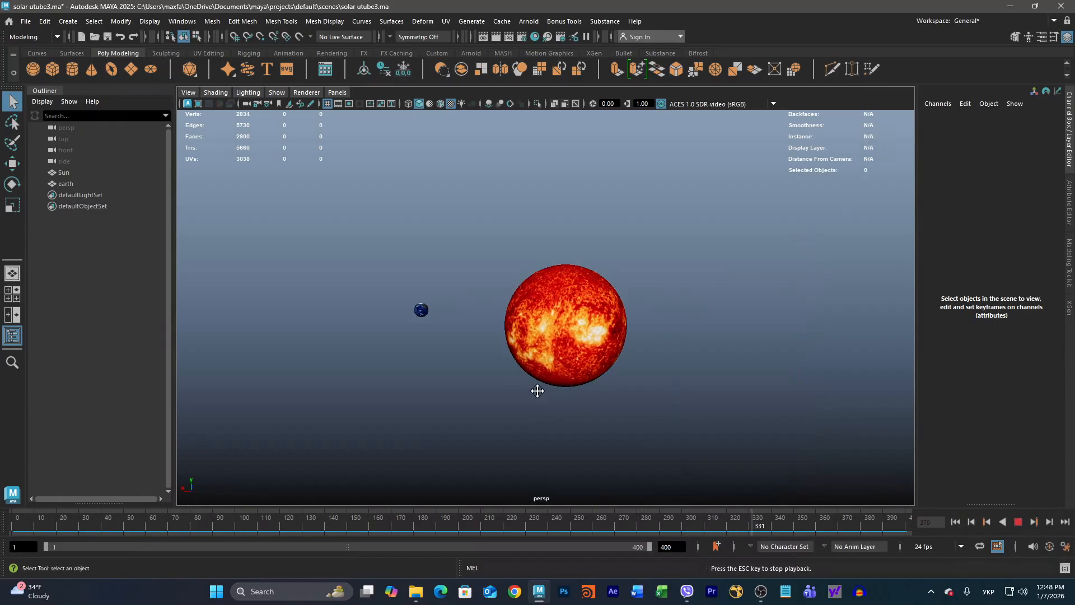
left_click_drag(510, 415, 548, 408, "alt")
middle_click_drag(570, 385, 580, 356, "alt")
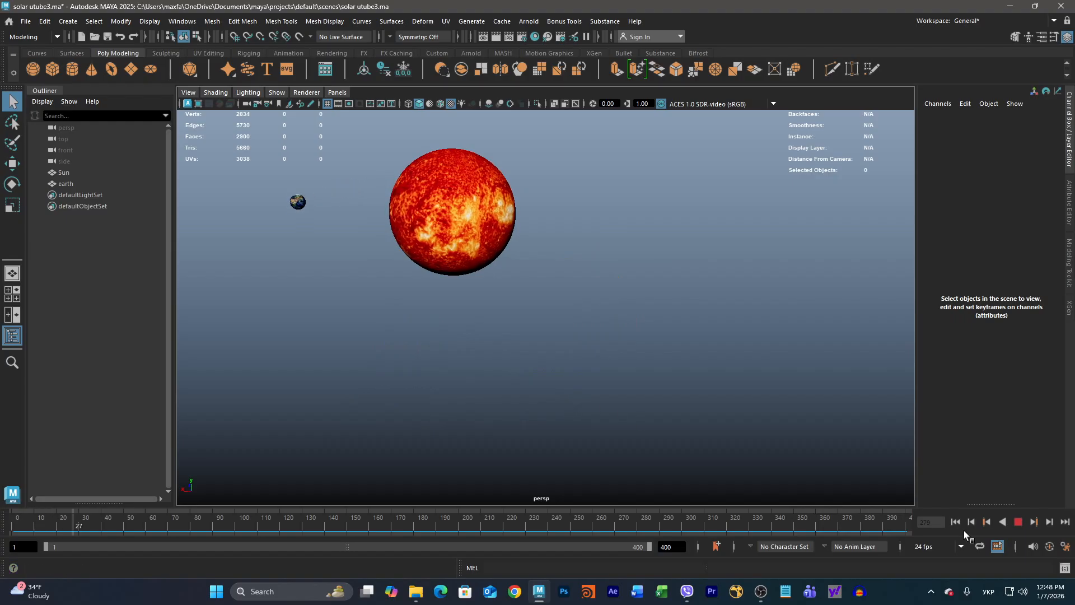
left_click(1018, 522)
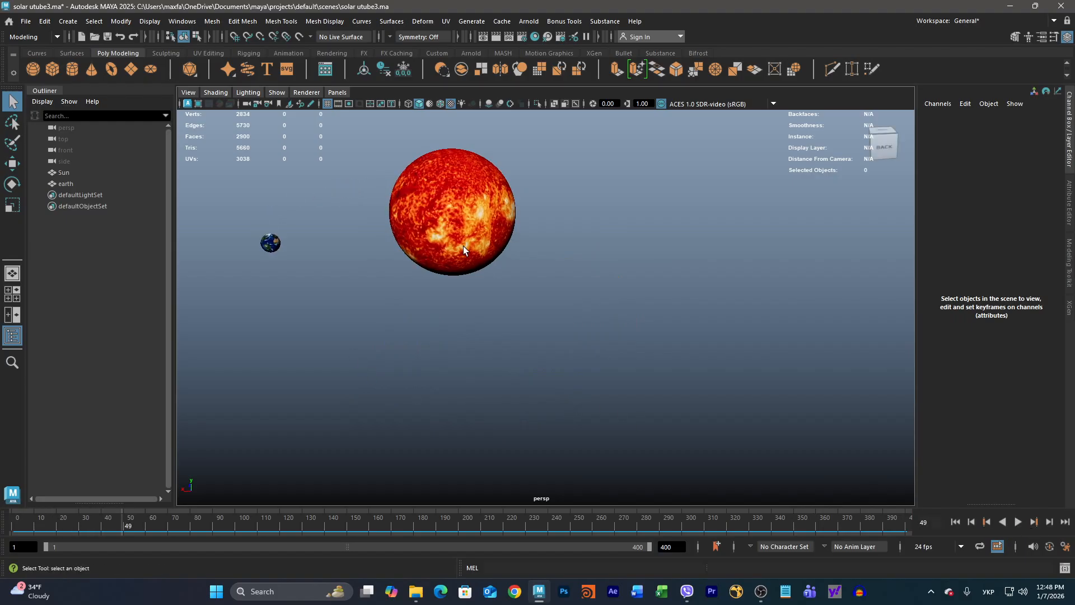
- Create a polygon sphere and move it beside the Earth, to about X 151, Y 0, Z -143
left_click_drag(463, 250, 534, 323, "alt")
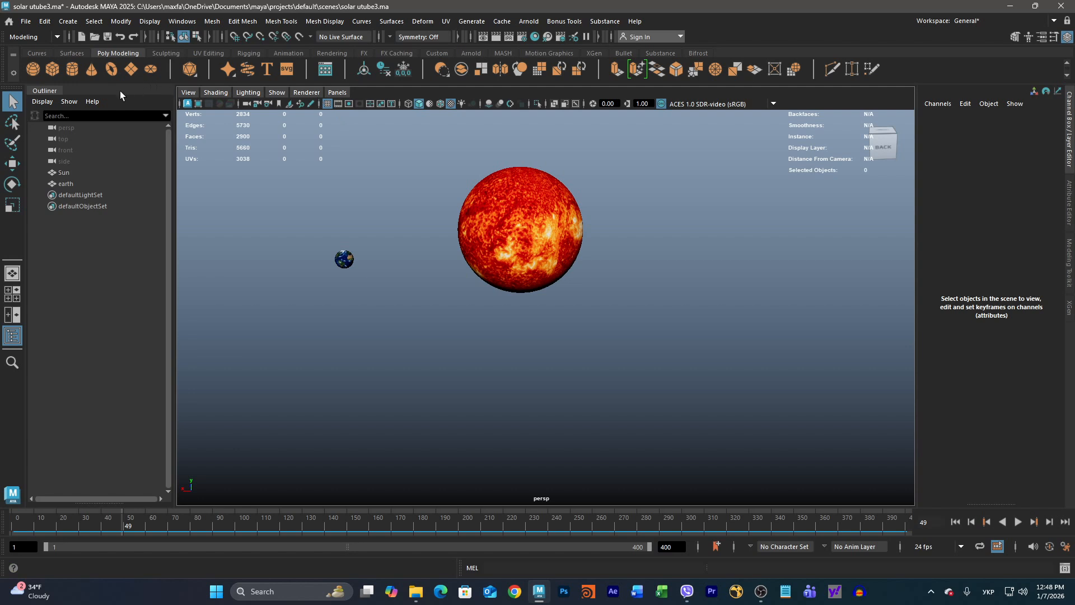
left_click(36, 69)
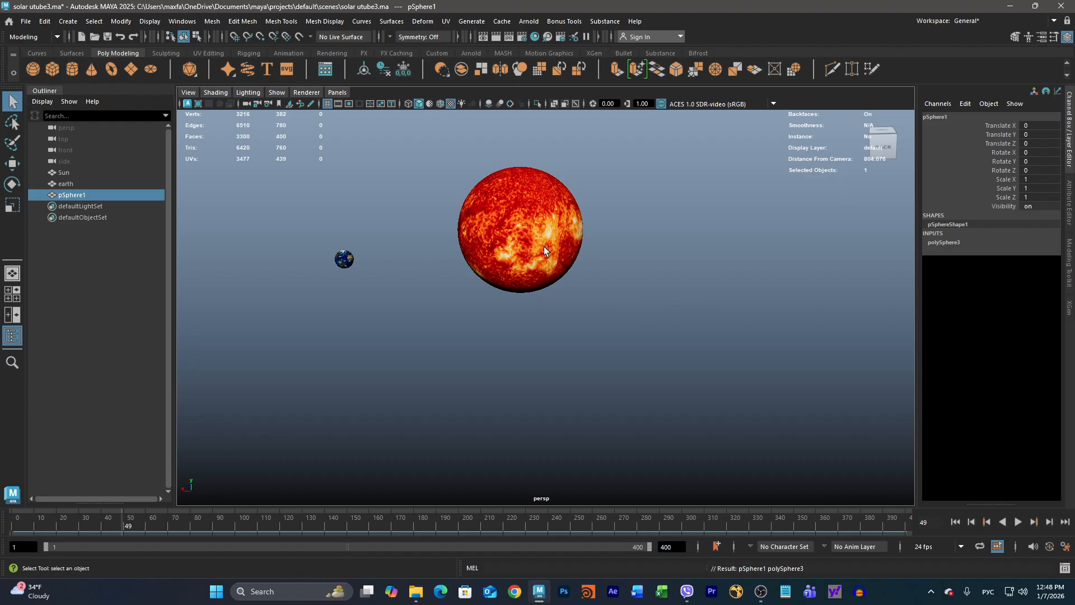
key("alt+shift")
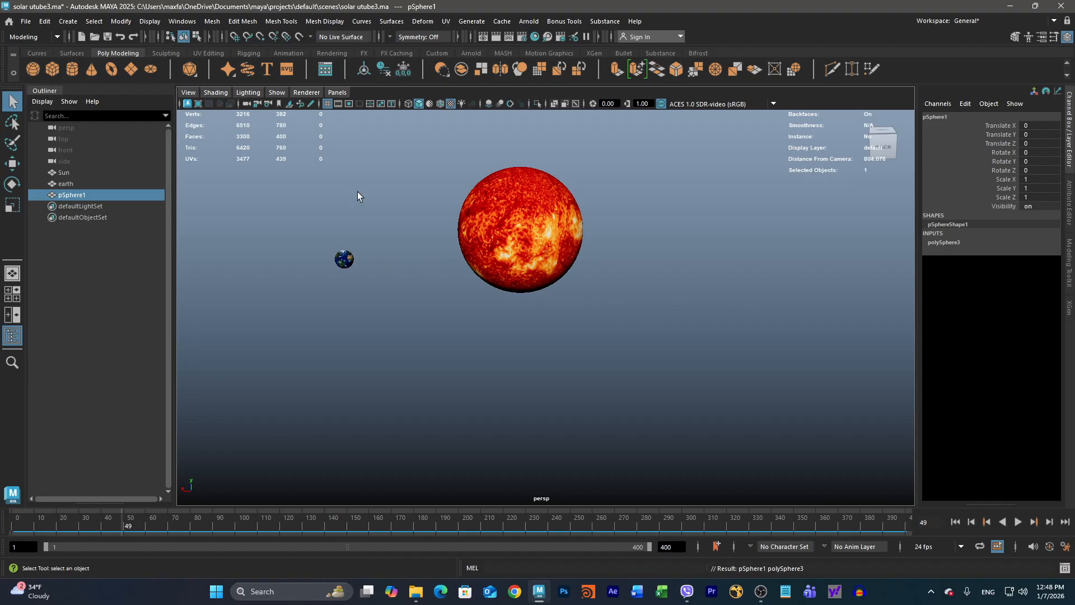
left_click(11, 171)
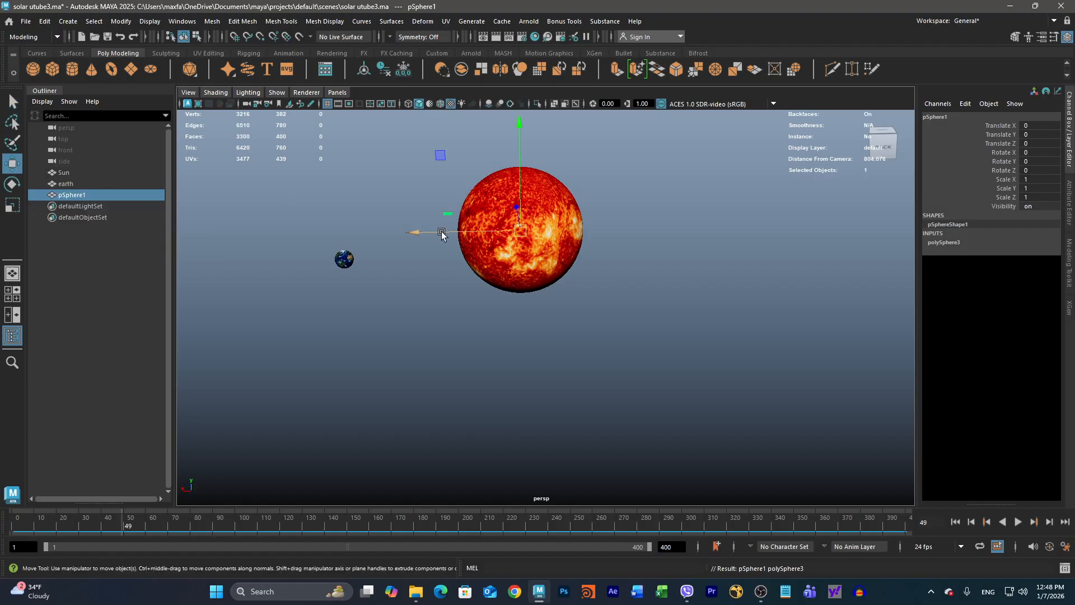
left_click_drag(442, 234, 317, 234)
left_click_drag(412, 205, 340, 283)
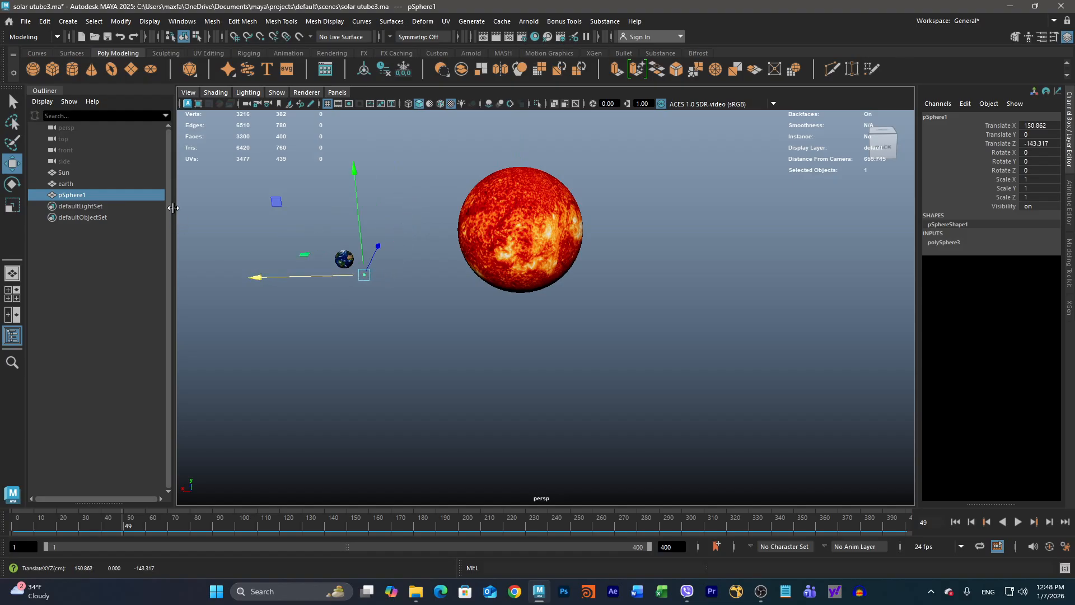
- Scale the new sphere uniformly to about 3.975 and check its size against the Earth
left_click(13, 206)
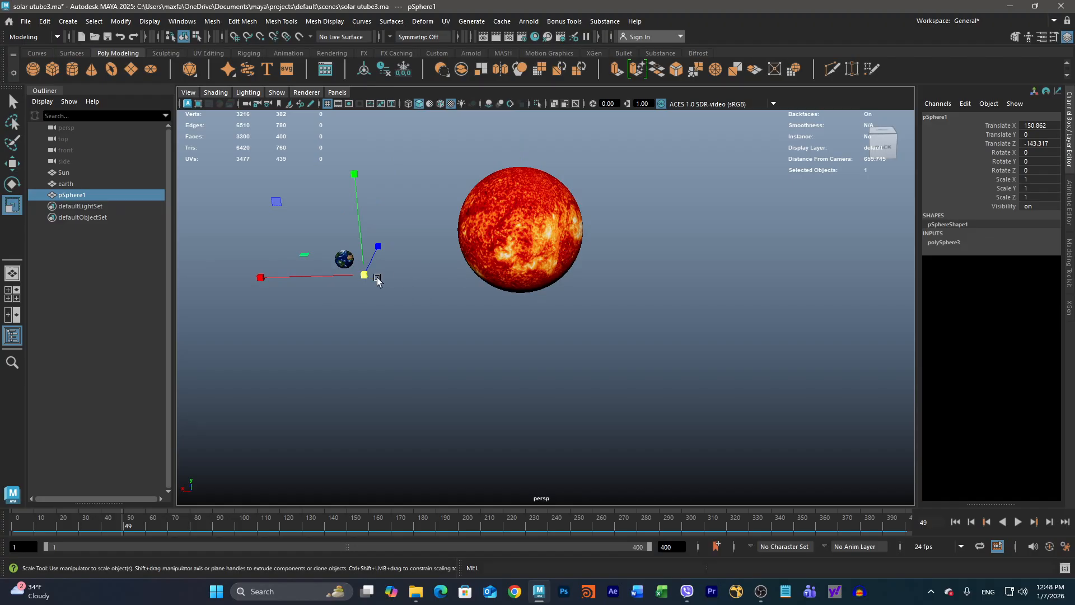
left_click_drag(365, 276, 370, 279)
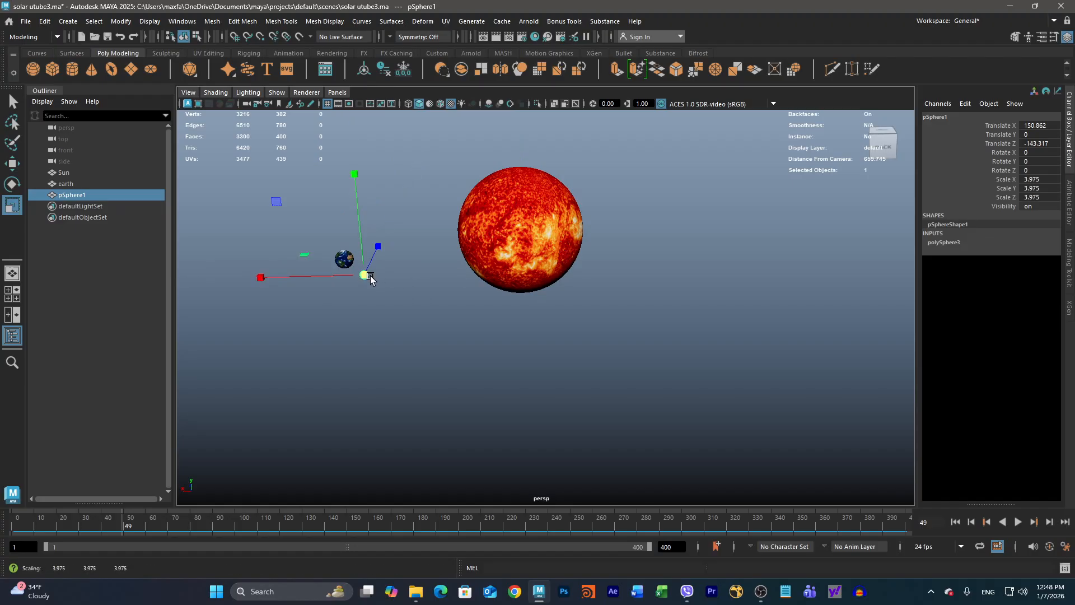
key("w")
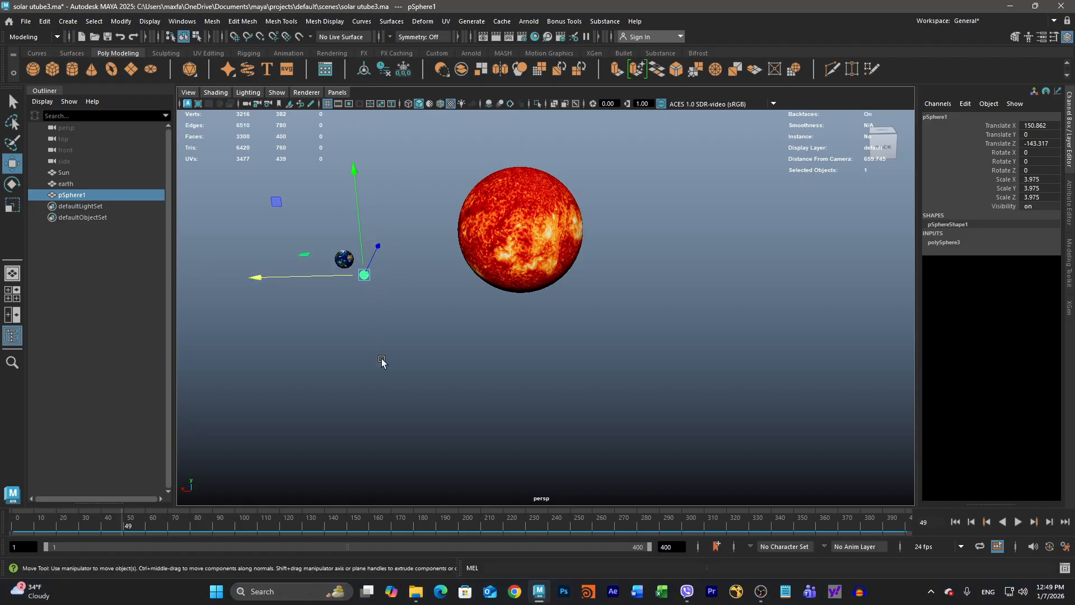
left_click_drag(381, 361, 446, 335, "alt")
left_click_drag(453, 335, 581, 334, "alt")
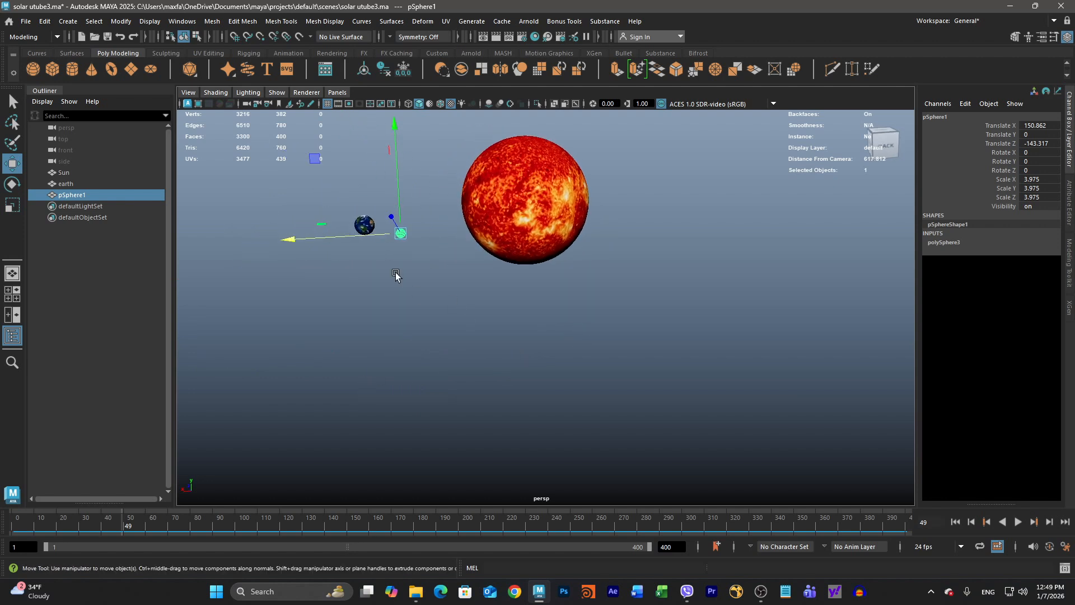
- Rename the new sphere as moon
double_click(74, 196)
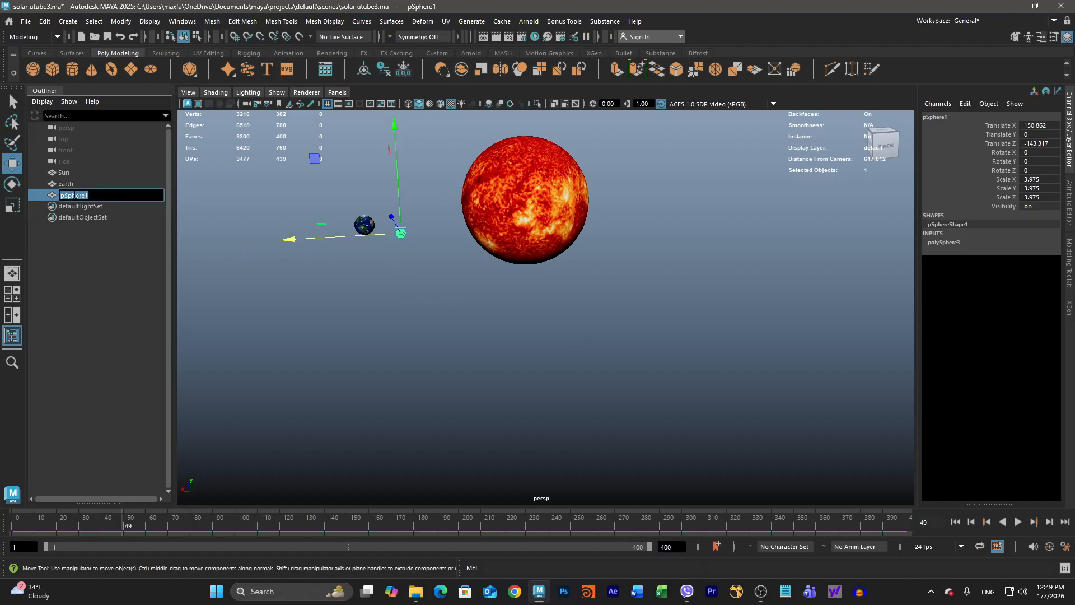
type("moon")
key("Return")
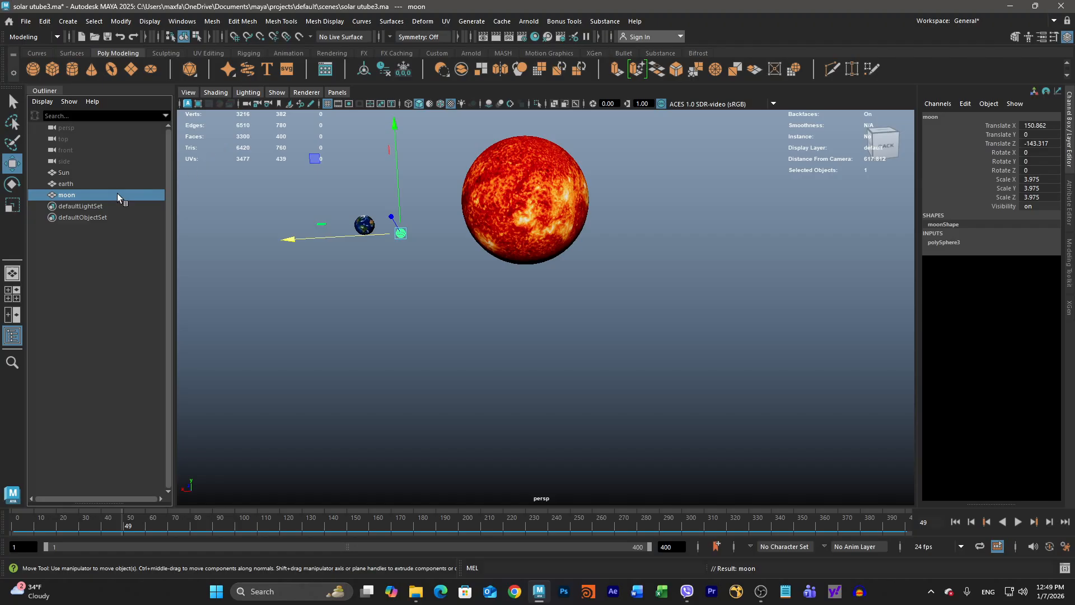
- Parent the moon sphere to the earth object
left_click(66, 184, "ctrl")
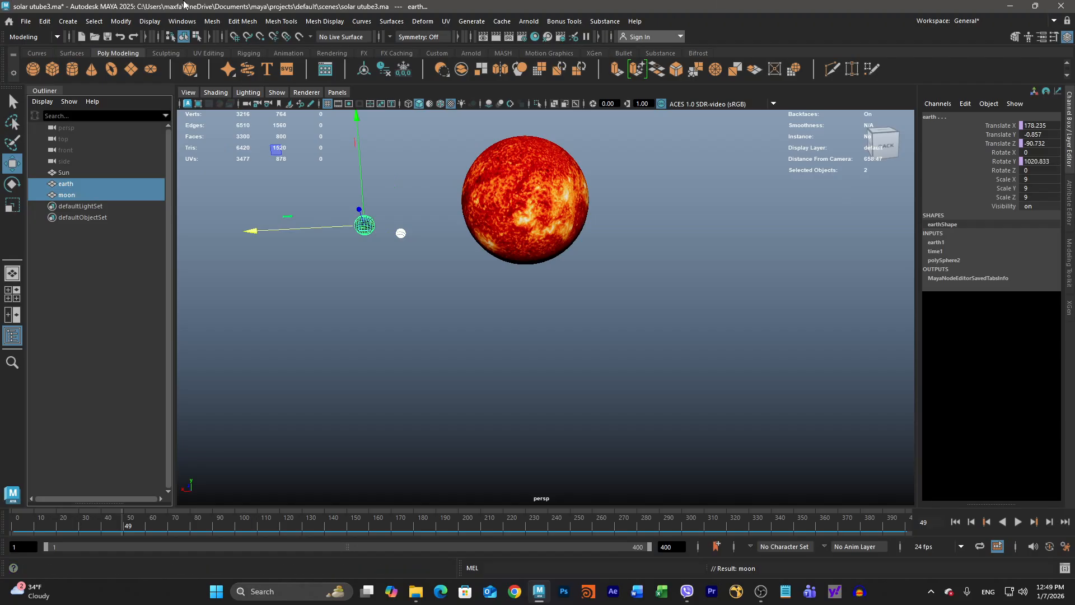
left_click(45, 21)
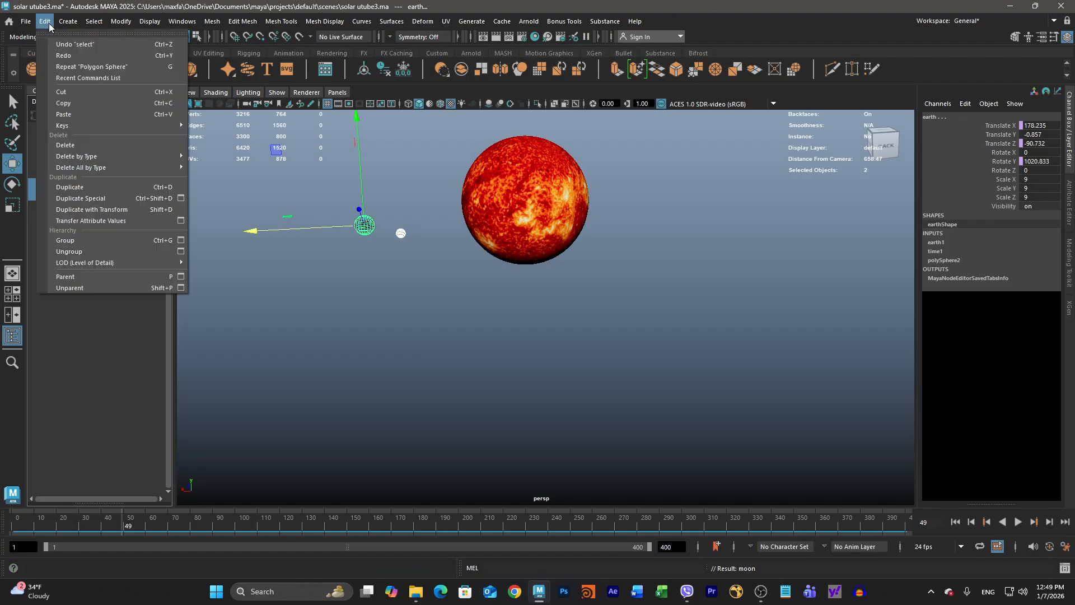
left_click(76, 276)
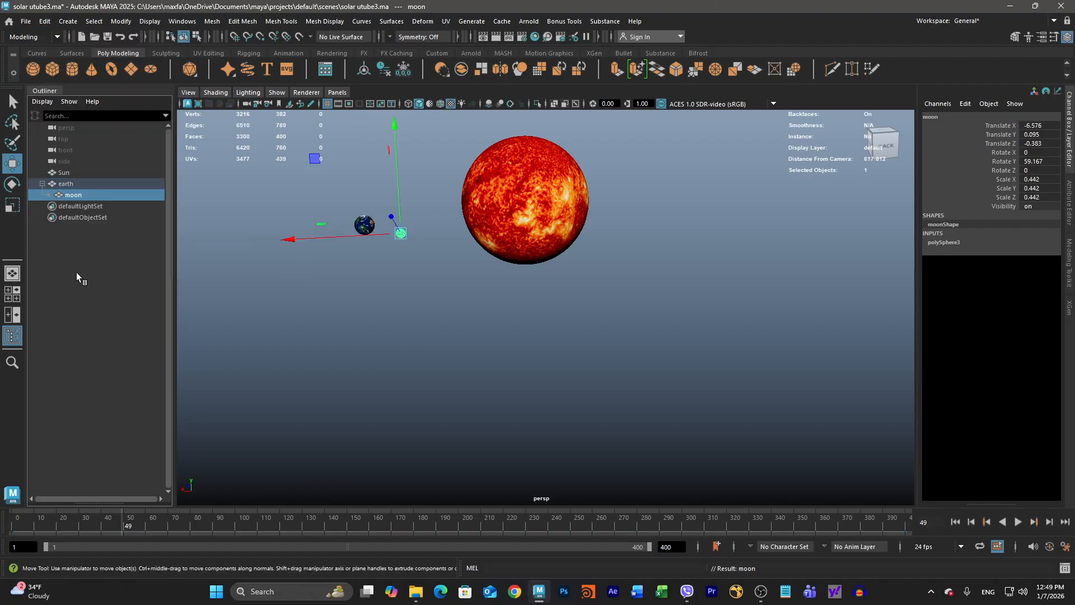
- Play back the animation in two stretches to check the parented moon's motion around the Earth, stopping at frame 209 and at frame 272
left_click(1019, 522)
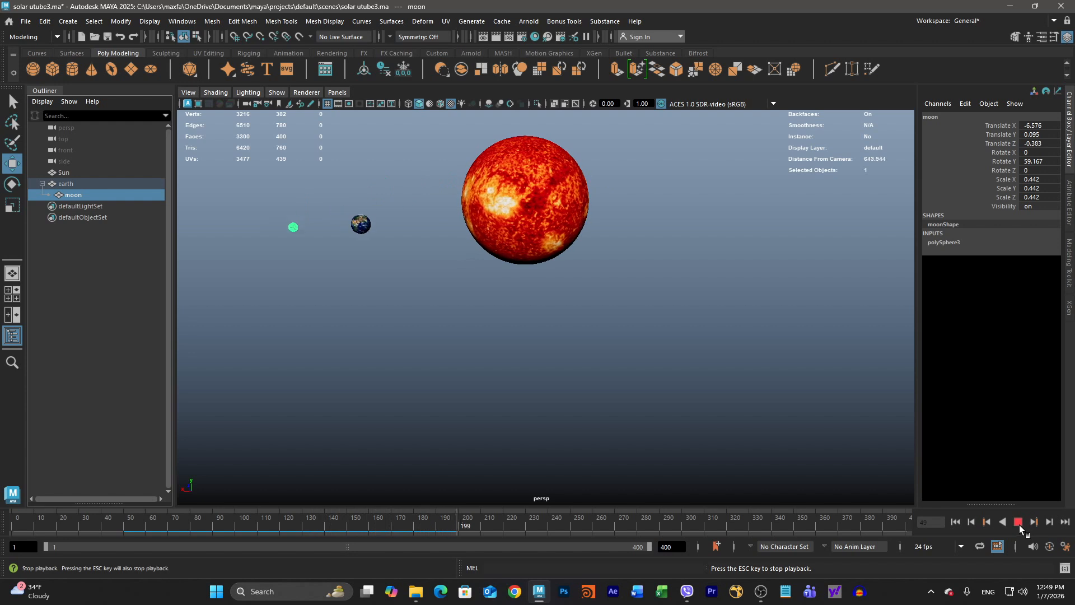
left_click(1020, 523)
middle_click_drag(605, 300, 574, 357, "alt")
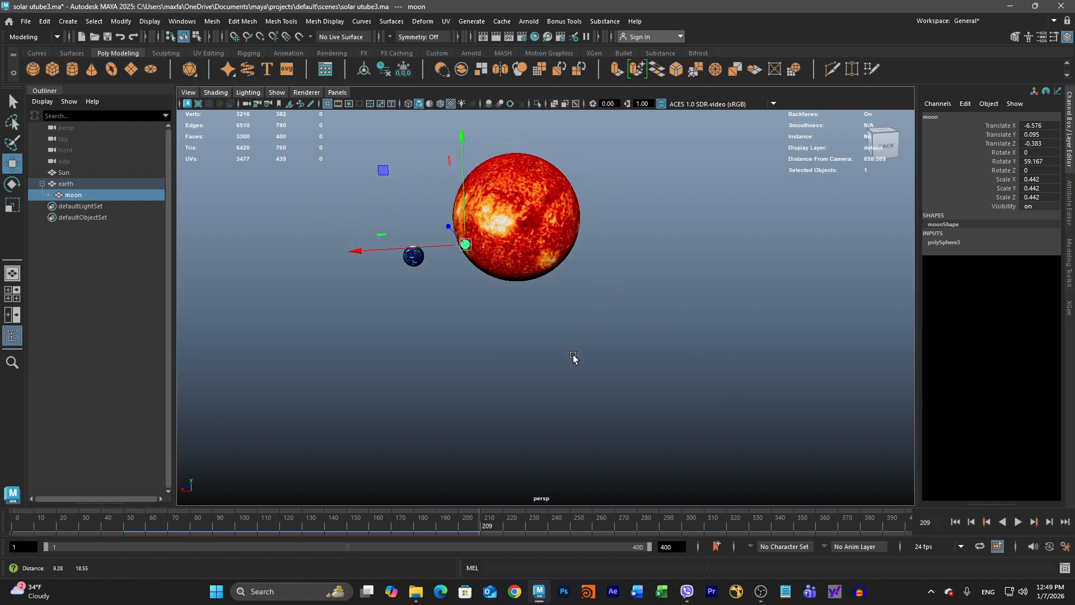
left_click(1018, 521)
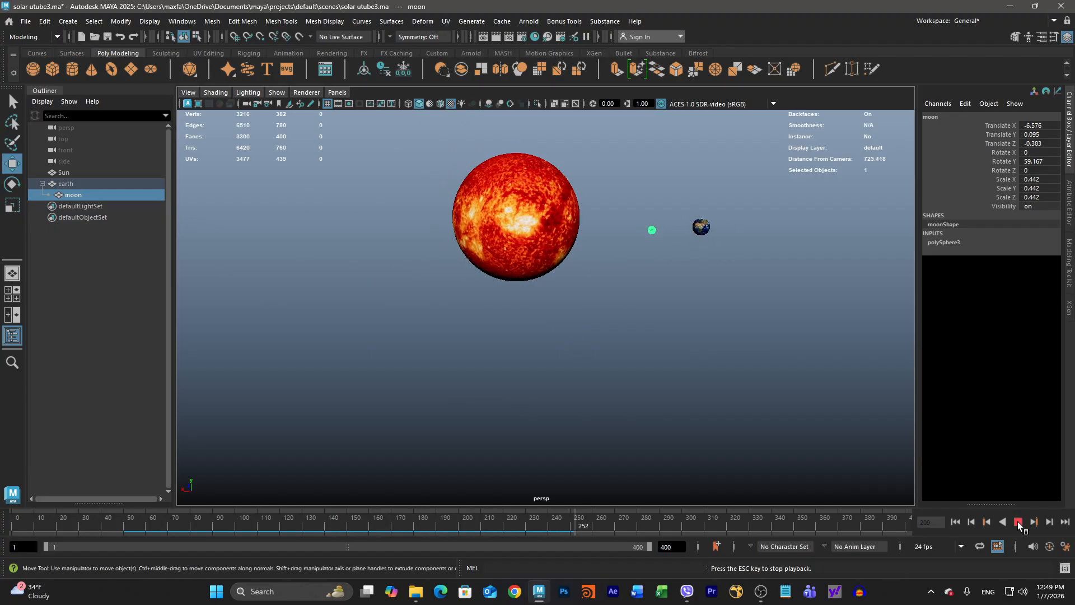
left_click(1018, 522)
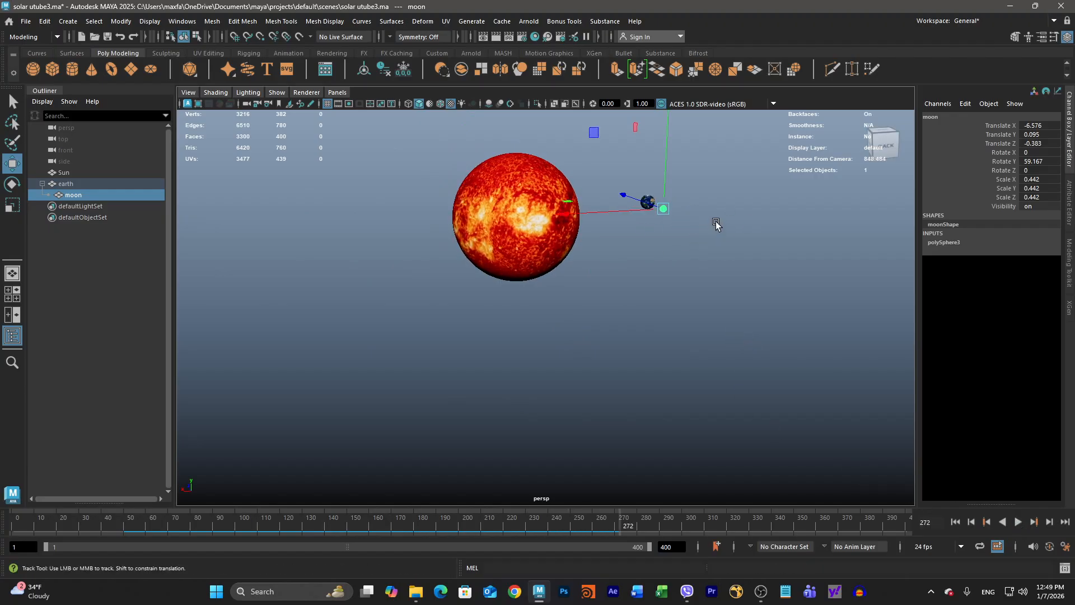
middle_click_drag(715, 221, 603, 367, "alt")
left_click_drag(643, 301, 536, 299, "alt")
right_click_drag(536, 299, 740, 283, "alt")
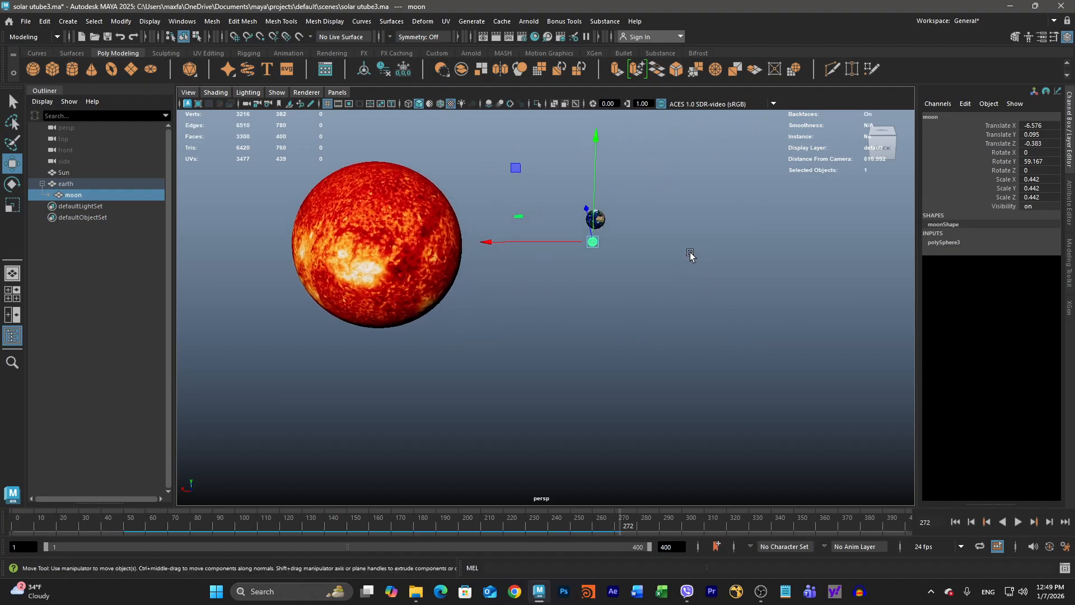
middle_click_drag(633, 295, 622, 306, "alt")
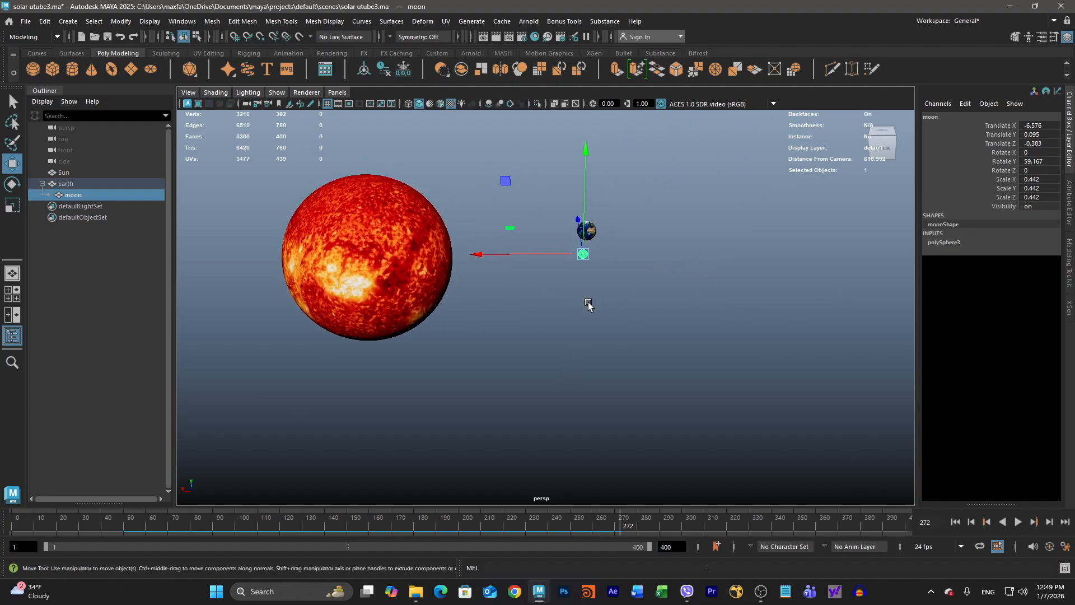
- Frame the moon and select a vertical strip of 13 faces on it, running from near the upper pole to its lower part
key("f")
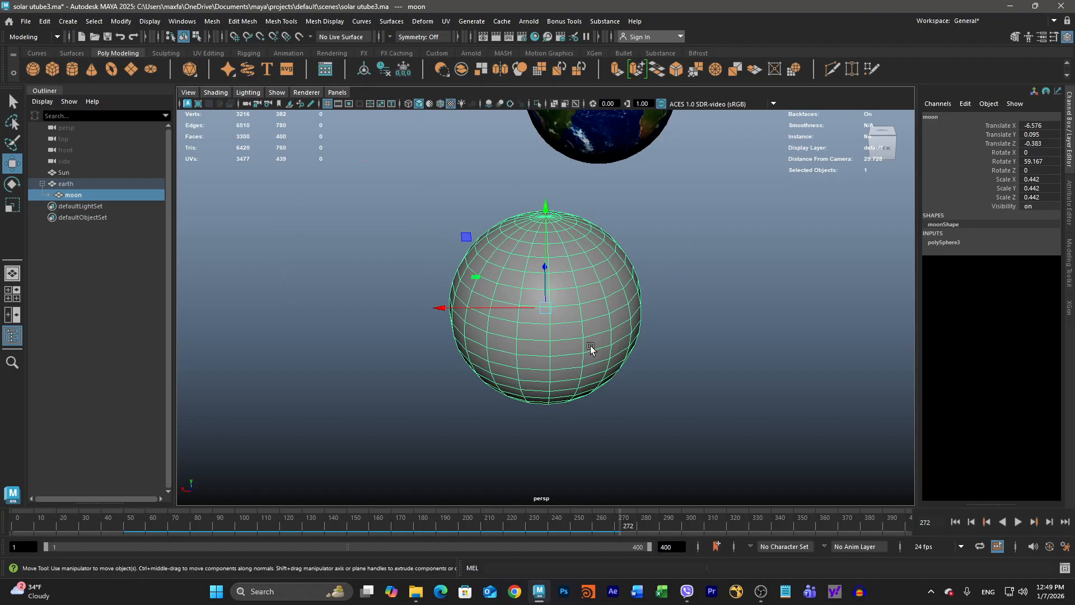
right_click_drag(688, 374, 415, 401, "alt")
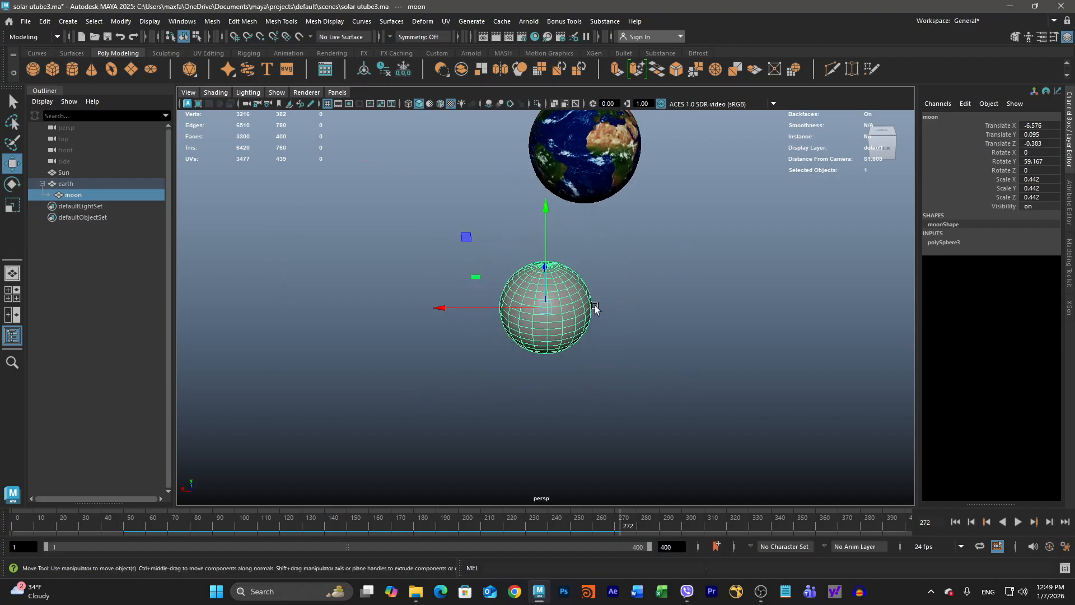
left_click_drag(673, 326, 624, 331, "alt")
right_click_drag(624, 331, 360, 348, "alt")
middle_click_drag(610, 293, 520, 302, "alt")
middle_click_drag(462, 339, 494, 329, "alt")
right_click_drag(494, 331, 782, 314, "alt")
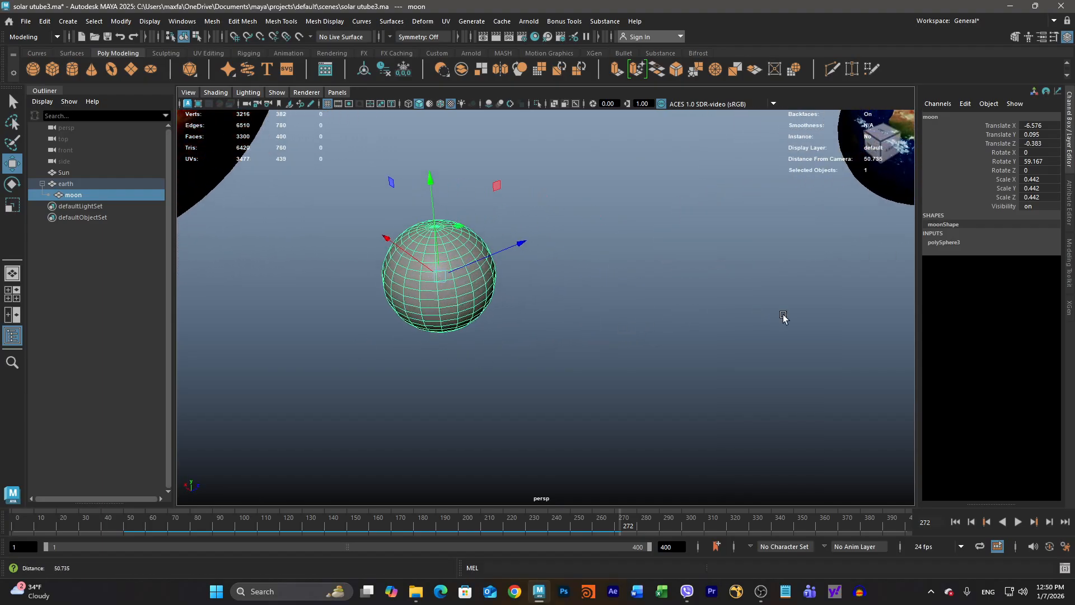
right_click(461, 296)
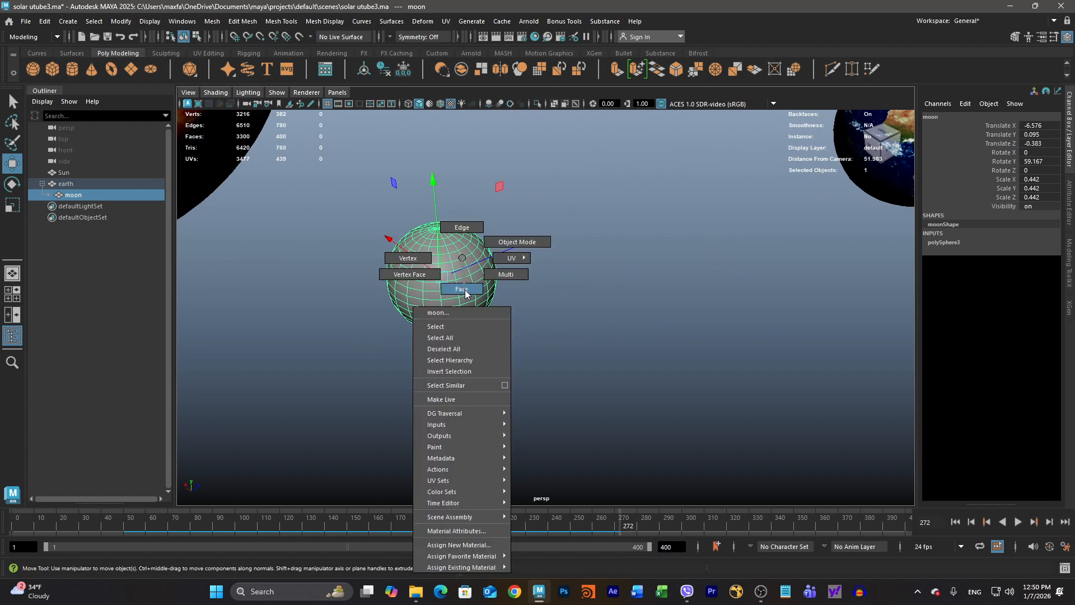
left_click(463, 289)
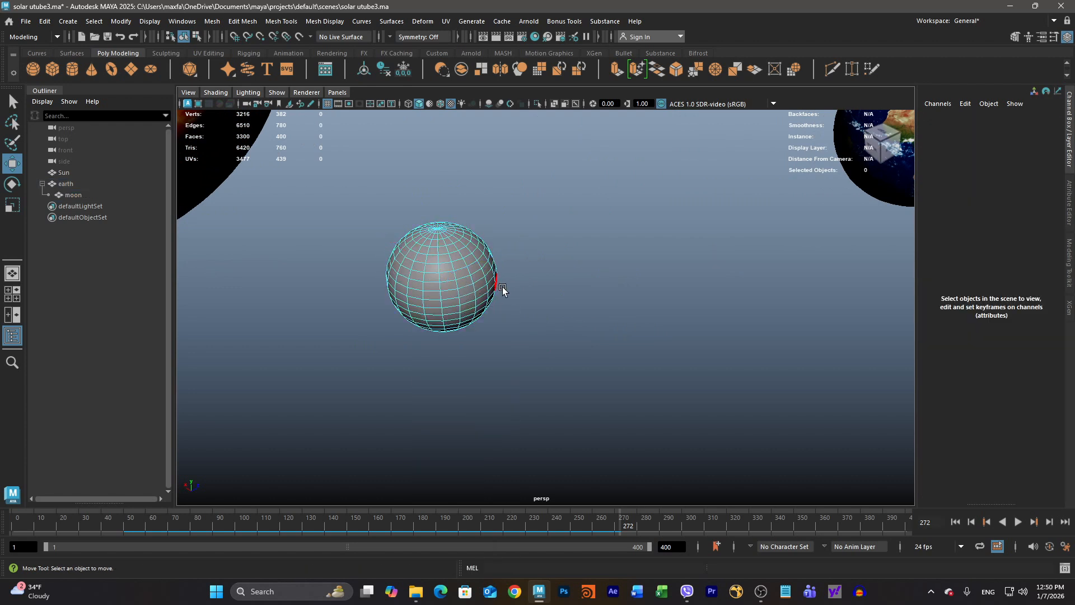
left_click(441, 238)
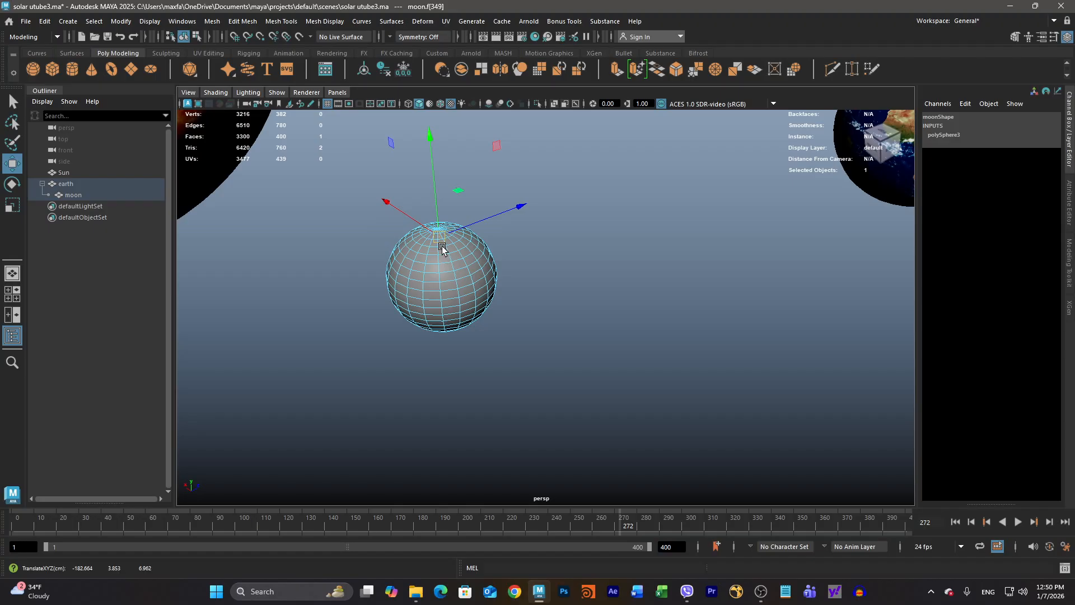
scroll(425, 235, "up", 2)
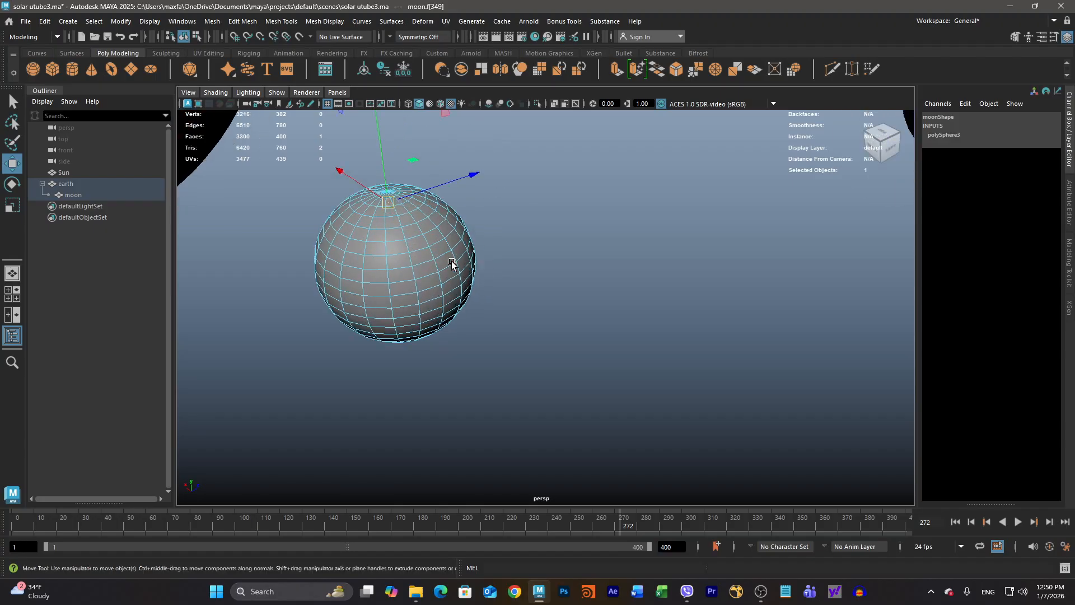
left_click(389, 218, "shift")
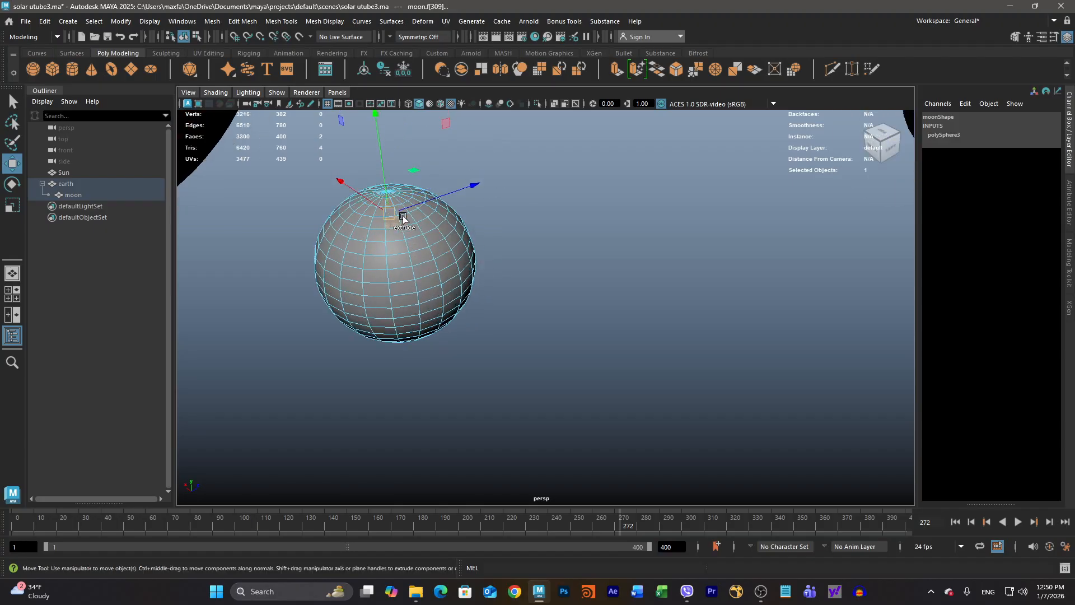
key("q")
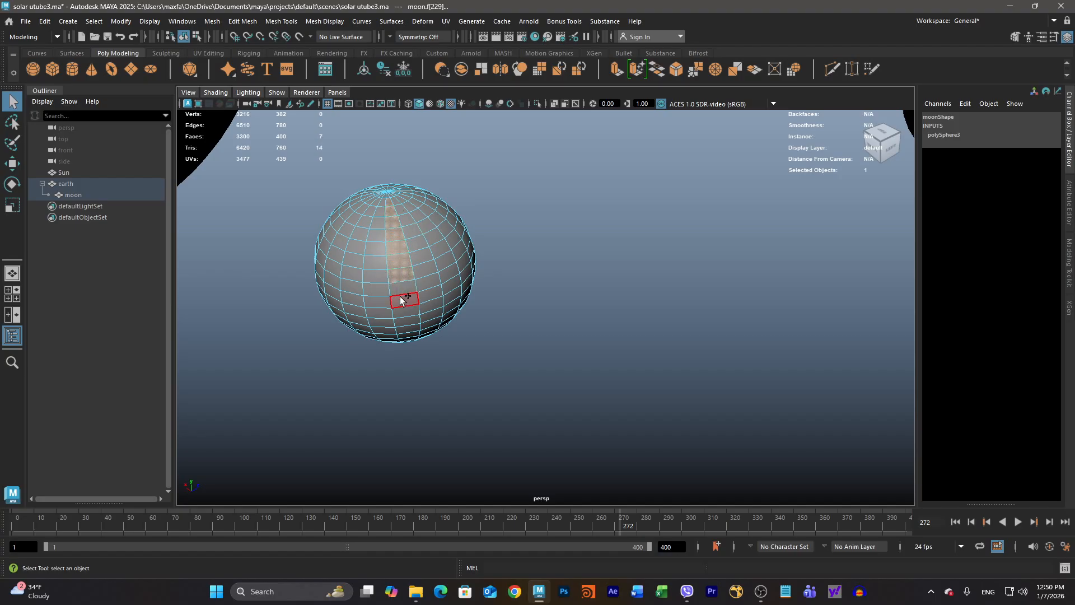
double_click(409, 332, "shift")
- Assign a new Lambert material to the moon's selected faces
right_click(409, 322)
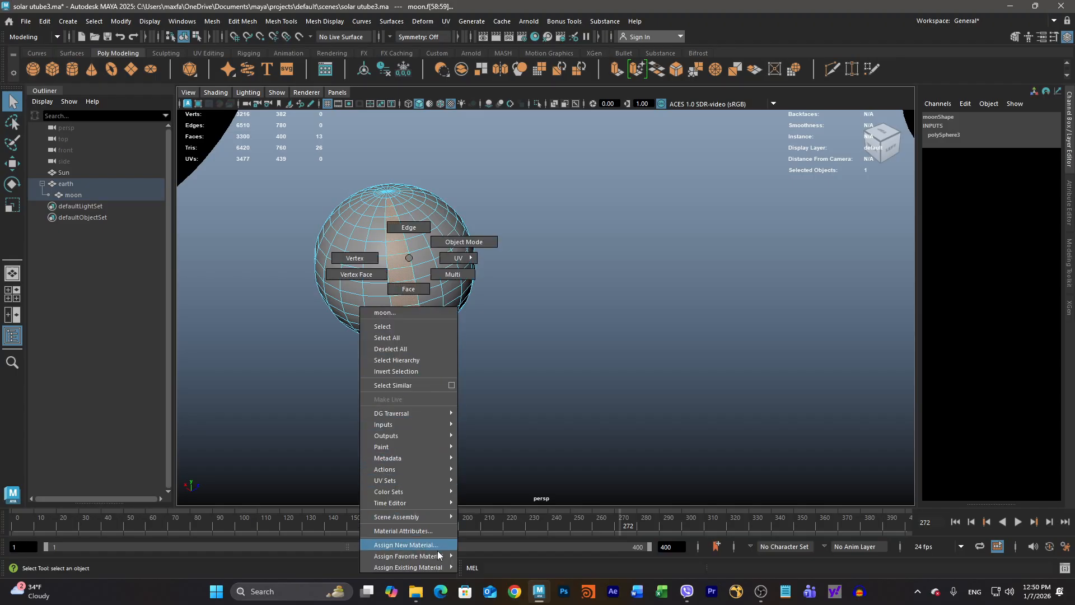
mouse_move(435, 559)
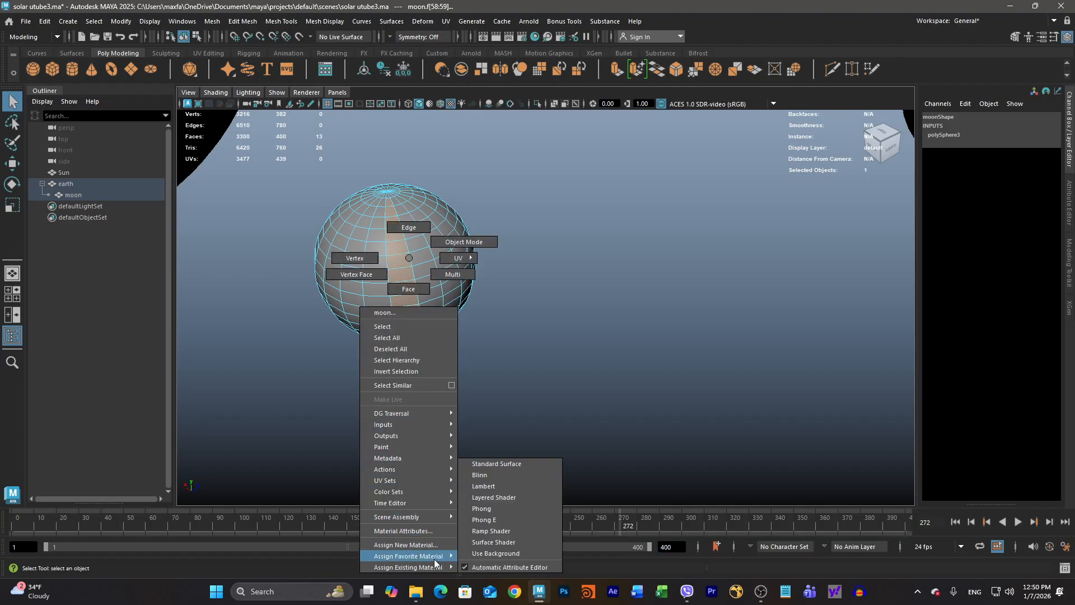
left_click(485, 487)
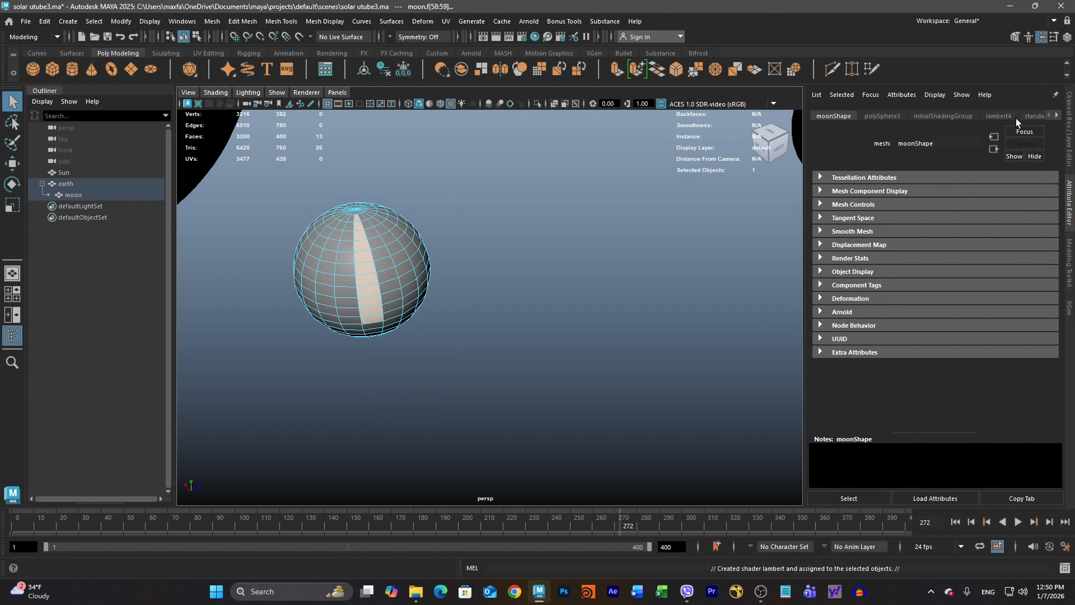
- Show the attributes of the new material lambert4, keep its type as Lambert, and open its name for editing
left_click(1057, 115)
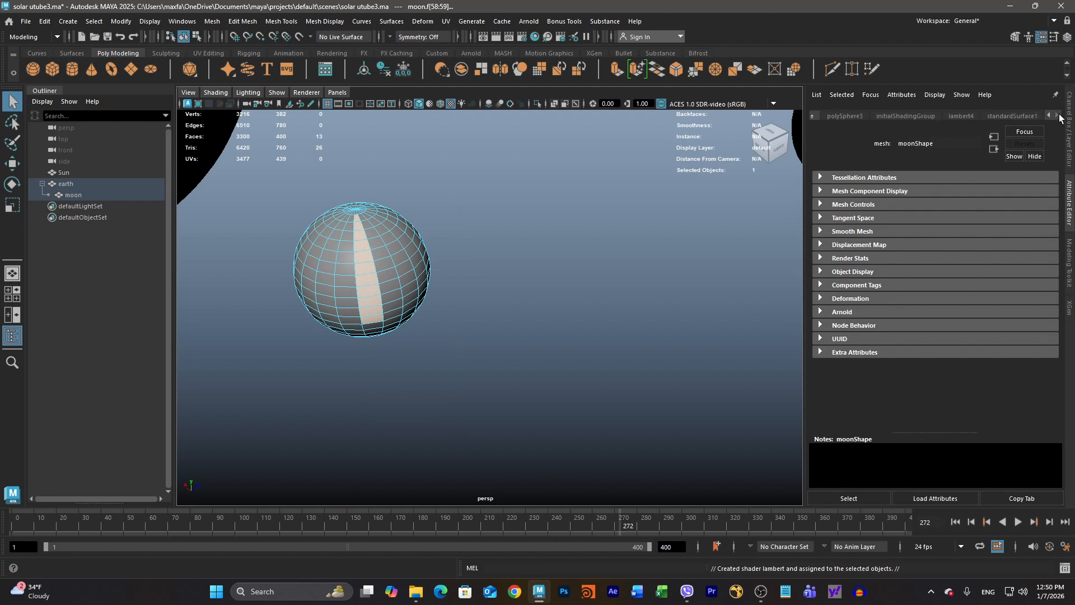
left_click(961, 116)
left_click(926, 220)
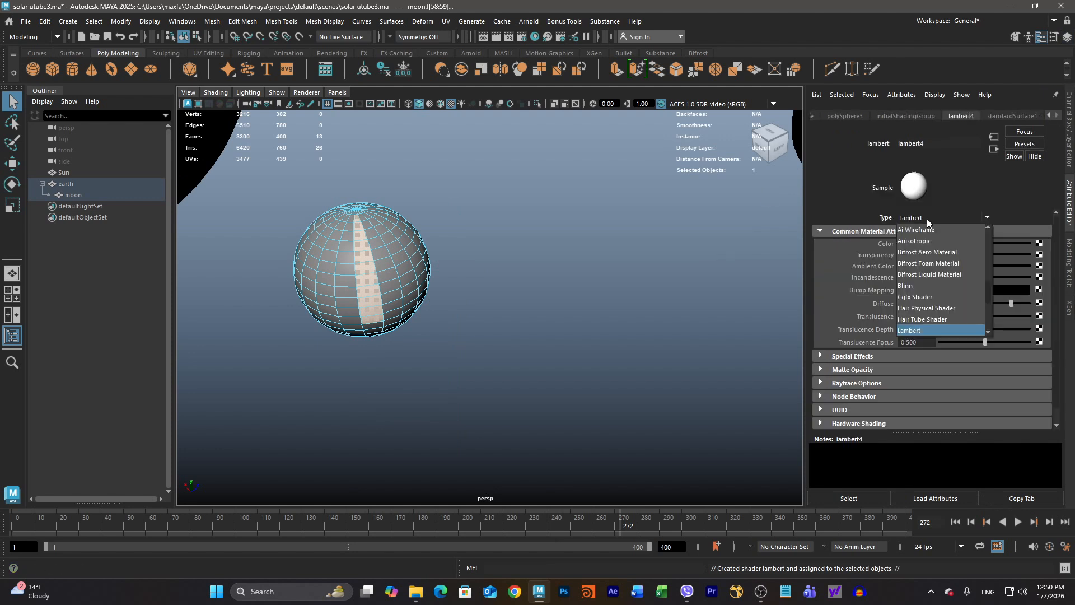
left_click(926, 218)
left_click(926, 218)
left_click(926, 218)
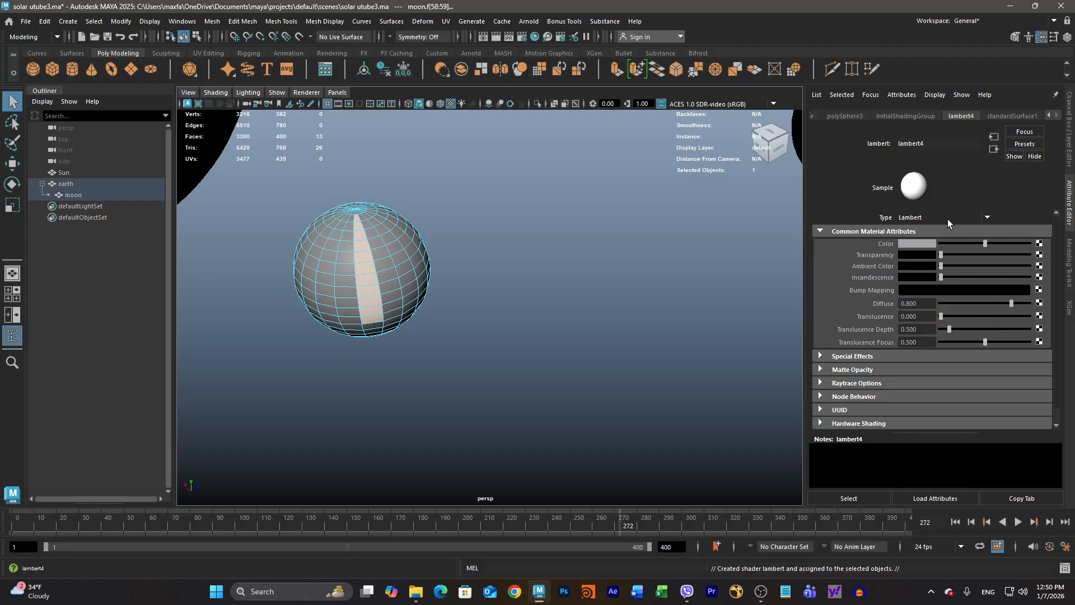
left_click(912, 143)
left_click_drag(925, 143, 857, 144)
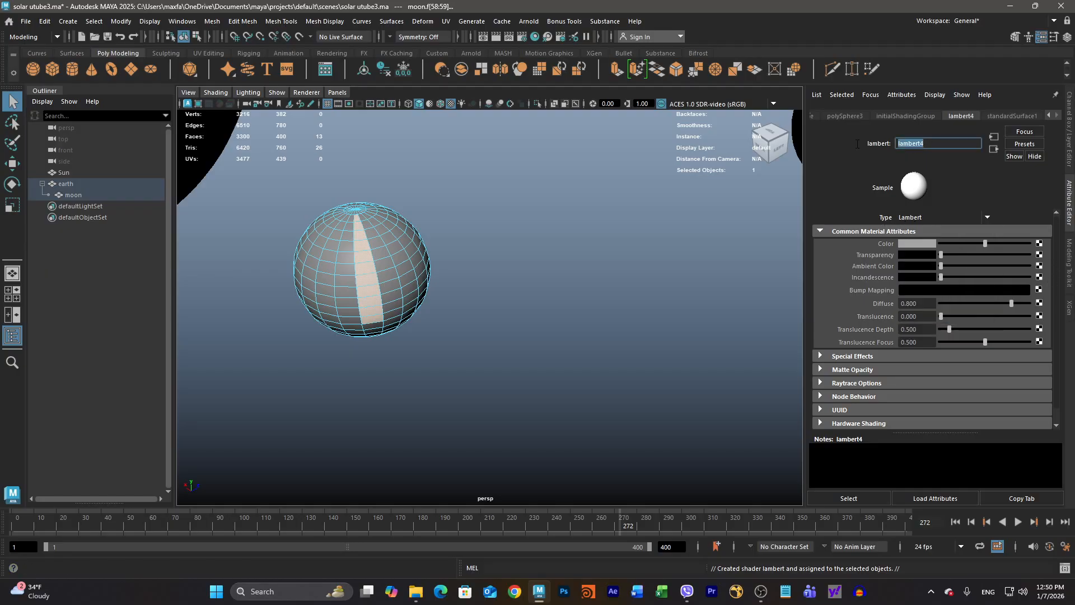
- Name the new lambert material on the moon's selected face strip "moon" and set its color to red
type("moon")
key("Return")
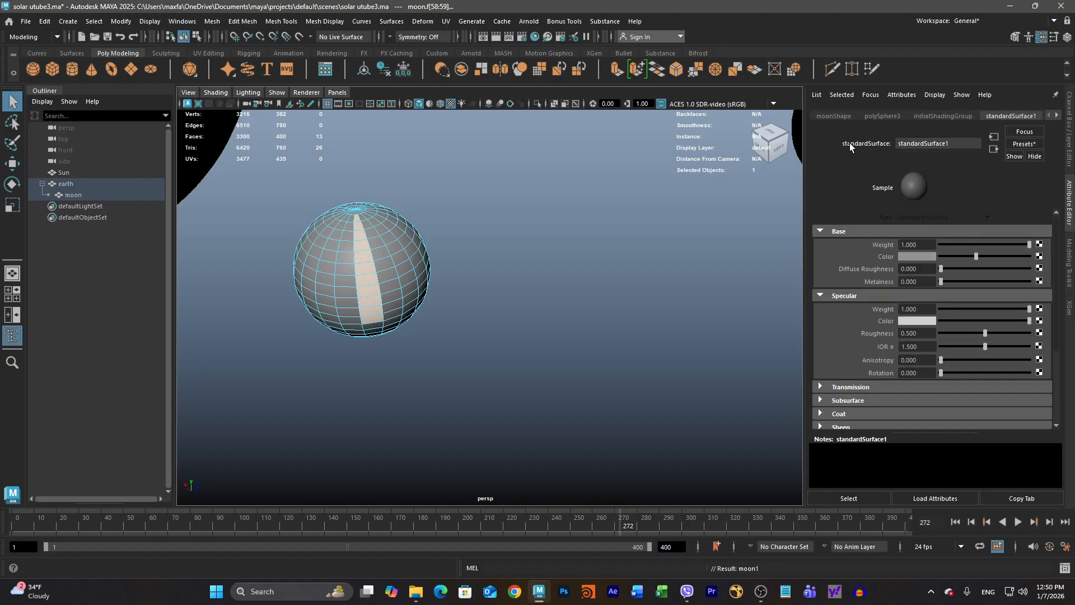
left_click(924, 256)
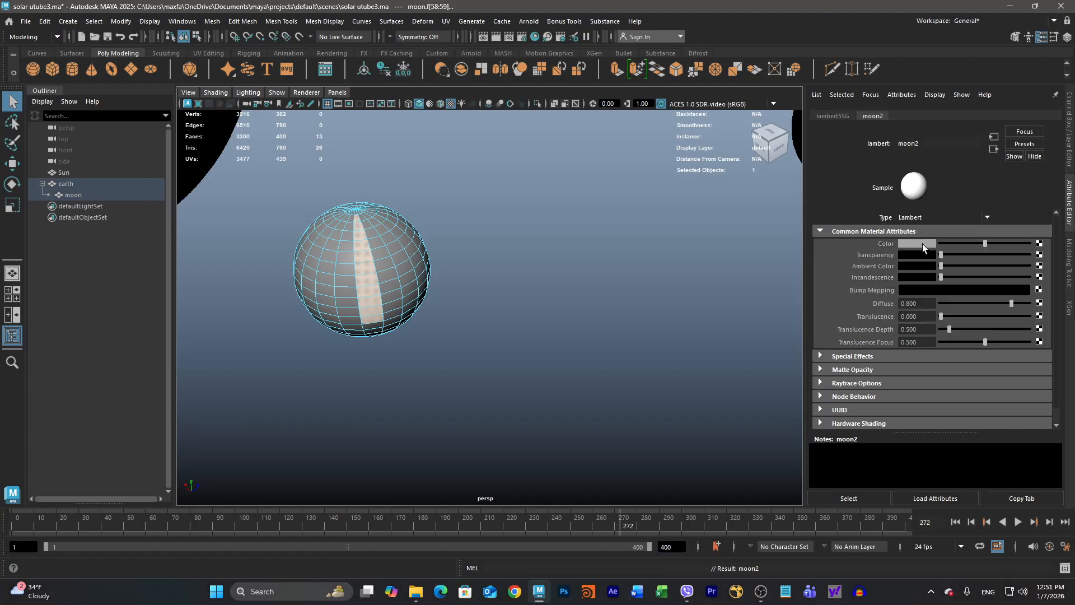
left_click(922, 243)
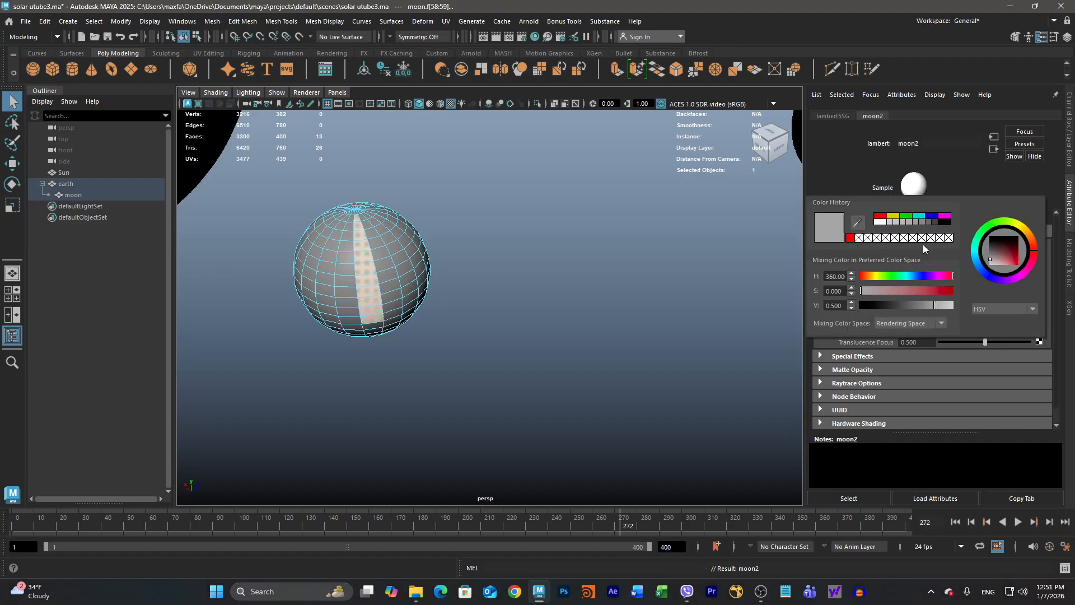
left_click(879, 217)
left_click(577, 296)
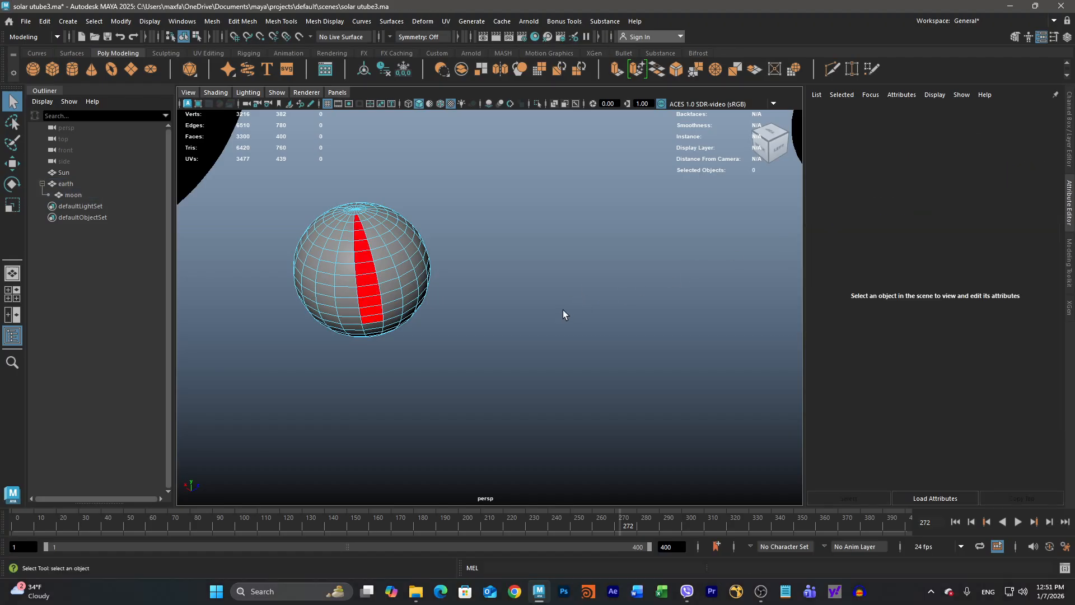
- Advance the animation frame by frame from frame 272, keeping earth and moon in view, to examine where the moon's red strip faces during its orbit
right_click_drag(562, 310, 305, 318, "alt")
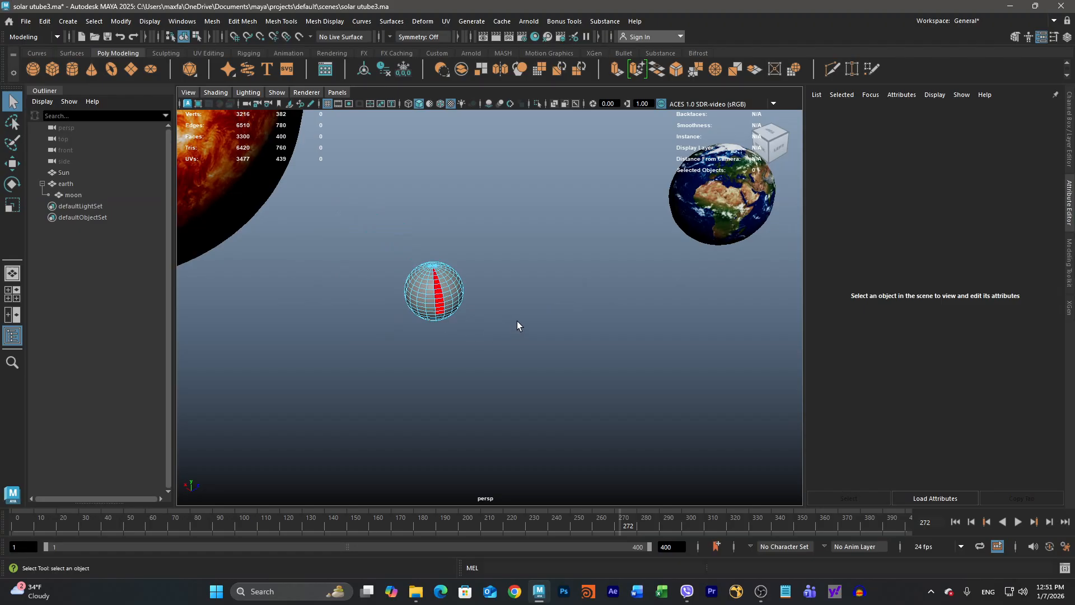
middle_click_drag(517, 320, 462, 325, "alt")
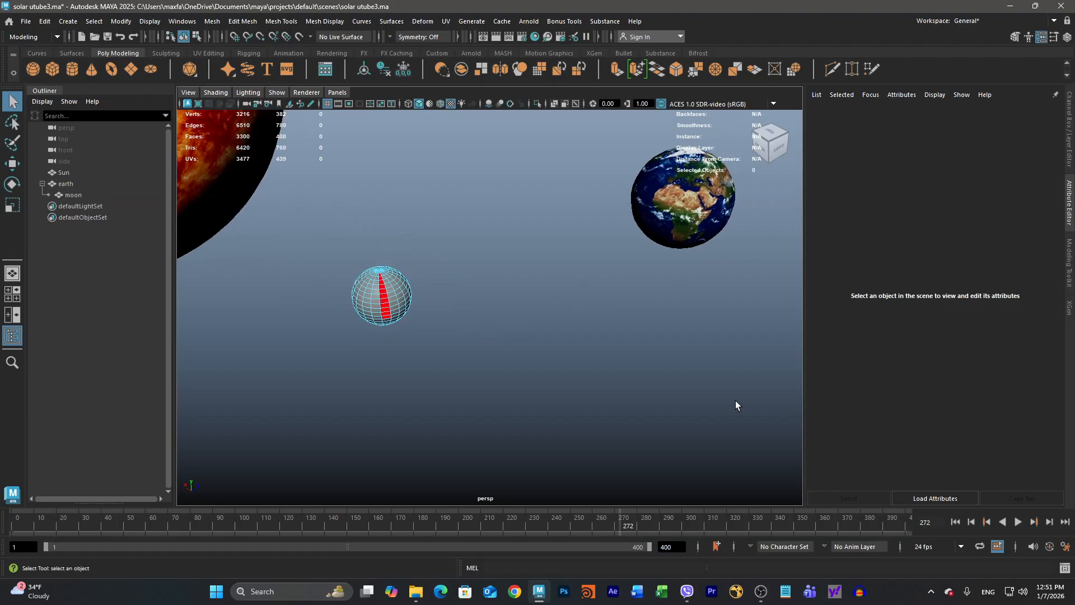
left_click(1049, 521)
left_click(1049, 521)
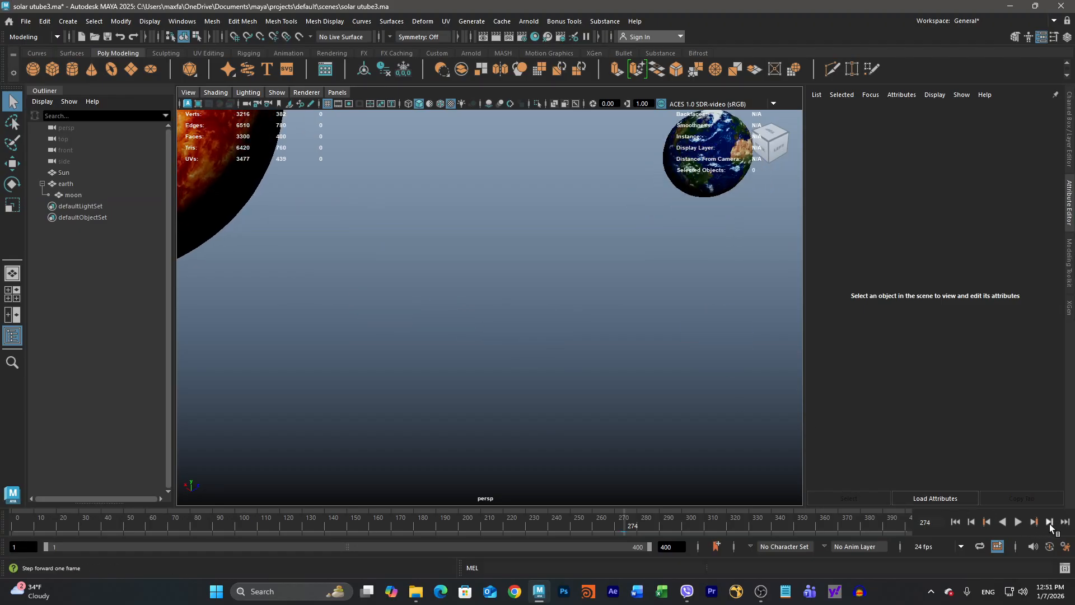
left_click(1049, 523)
left_click(1049, 523)
middle_click_drag(697, 250, 622, 438, "alt")
right_click_drag(684, 319, 406, 331, "alt")
middle_click_drag(680, 379, 623, 342, "alt")
right_click_drag(623, 343, 678, 364, "alt")
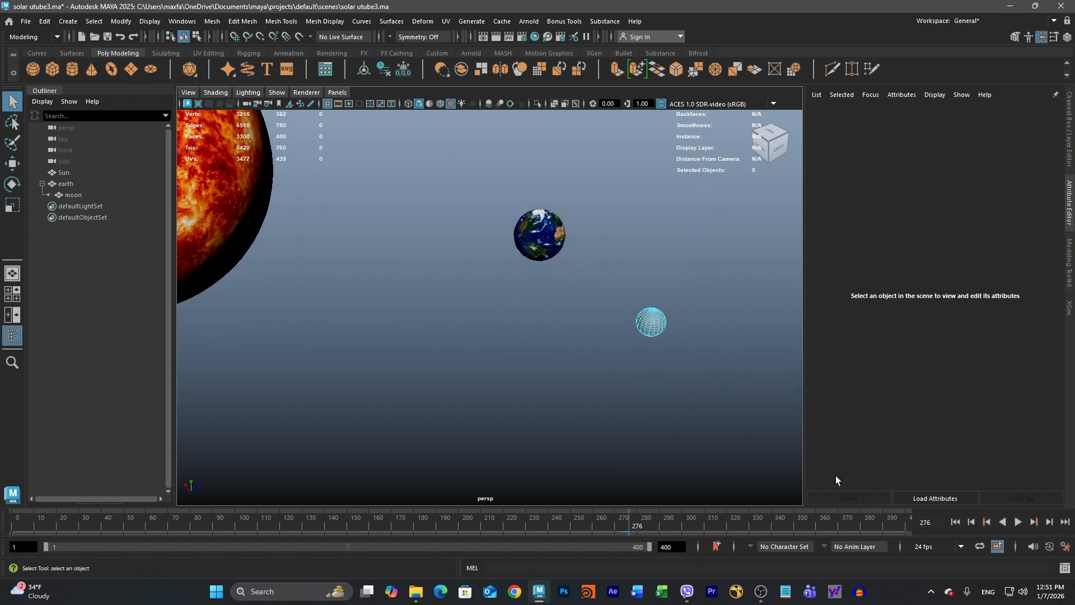
left_click(1049, 523)
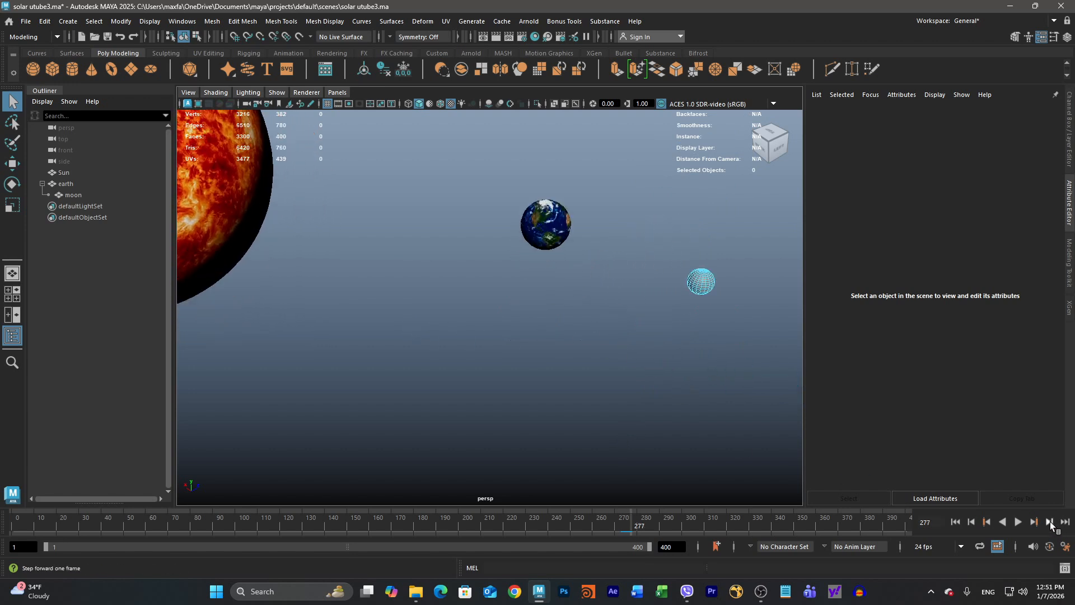
left_click(1049, 523)
left_click(1050, 523)
left_click(1049, 523)
left_click(1049, 523)
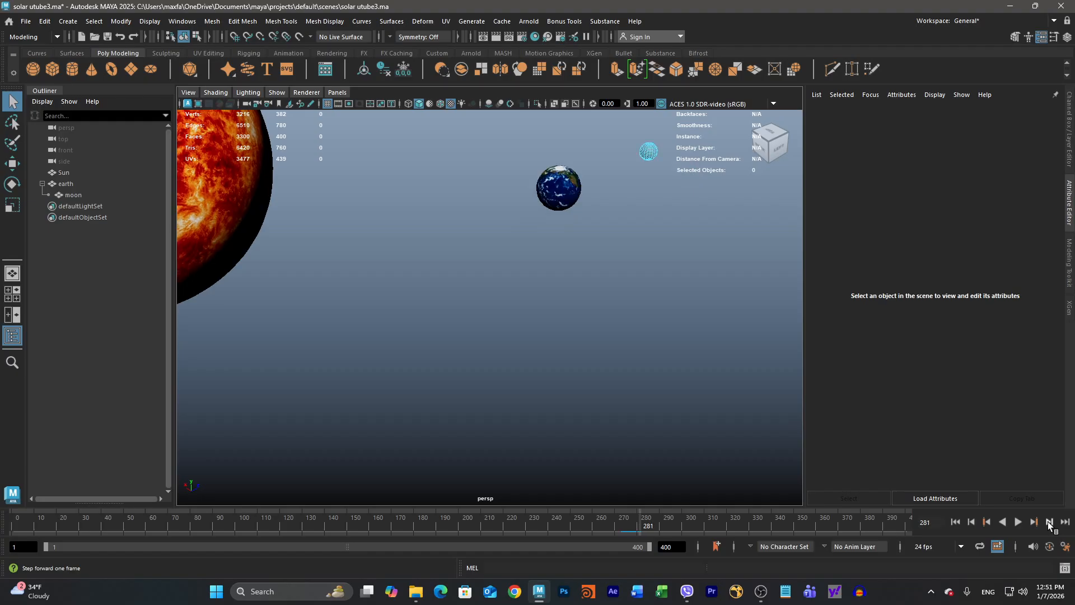
left_click(1049, 523)
left_click(1050, 523)
left_click(1049, 523)
left_click(1049, 523)
left_click(1049, 523)
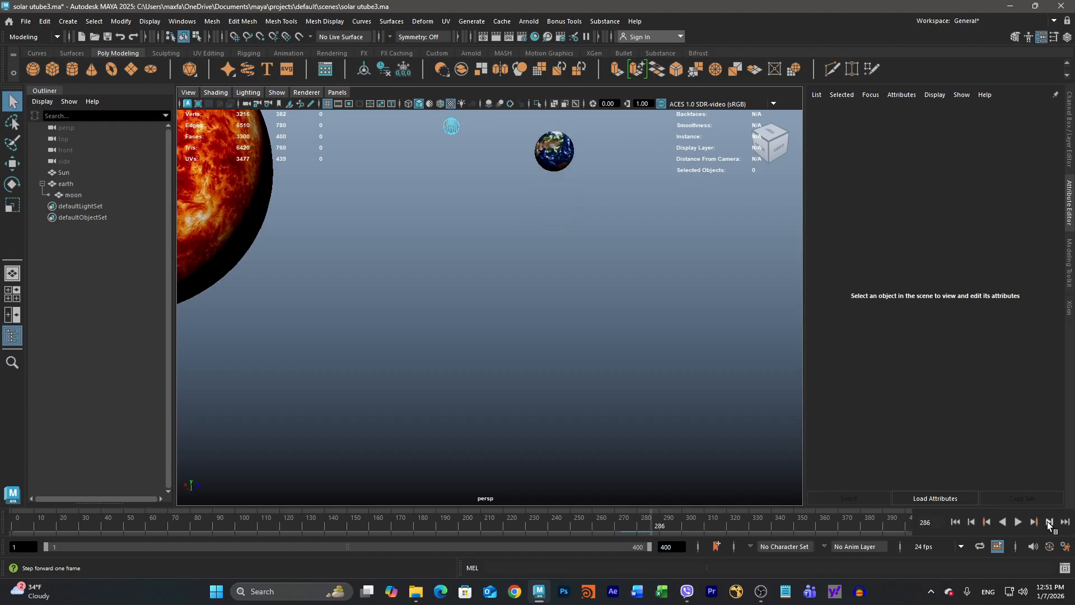
left_click(1049, 523)
left_click(1049, 523)
left_click(1049, 523)
left_click(1049, 523)
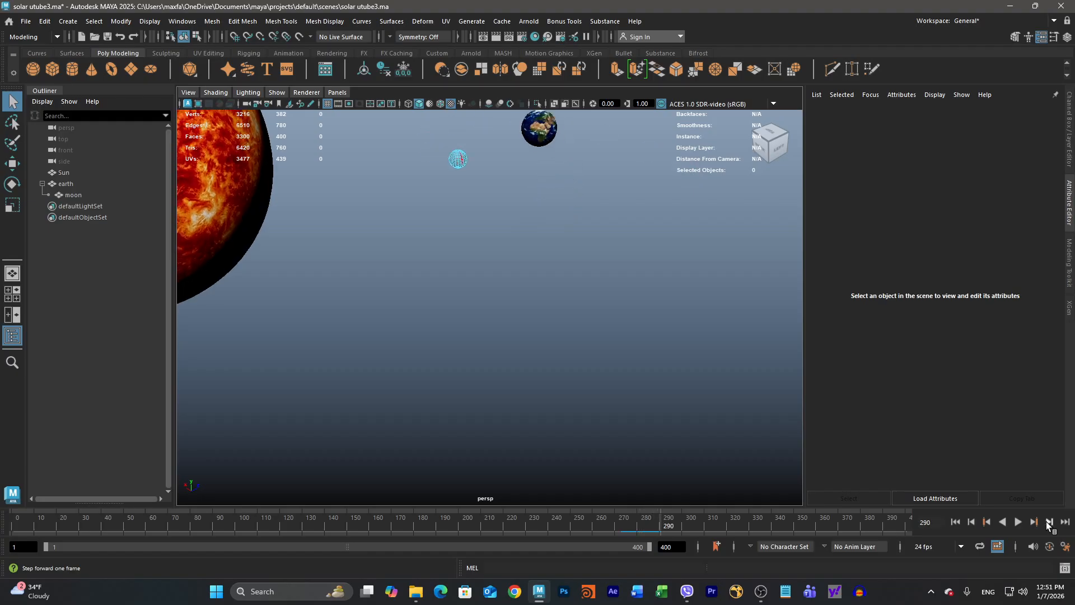
left_click(1049, 523)
left_click(1049, 523)
left_click(1050, 523)
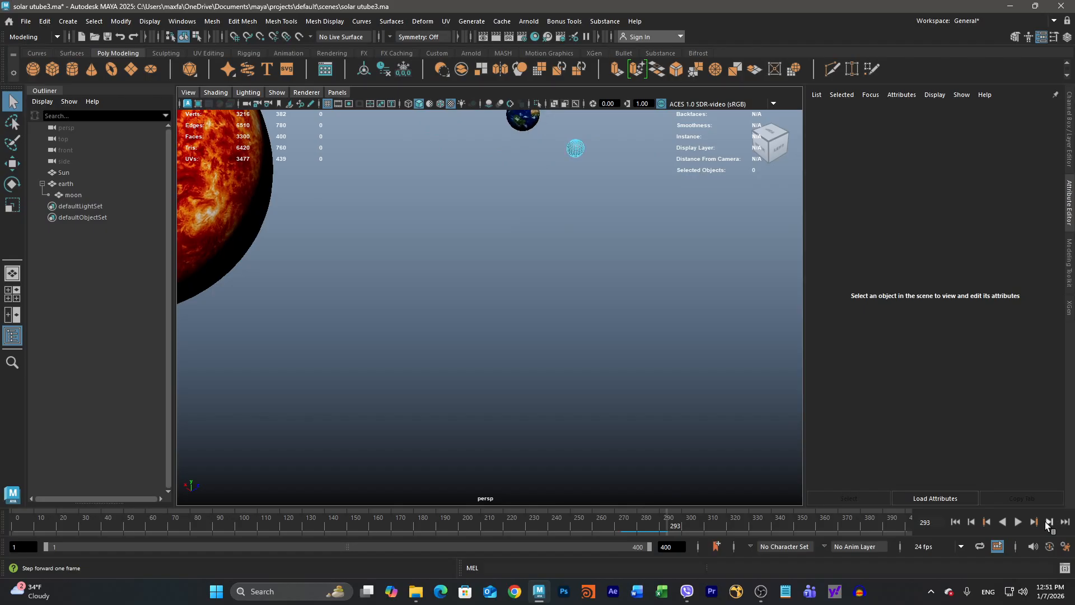
left_click(1050, 523)
middle_click_drag(618, 266, 460, 391, "alt")
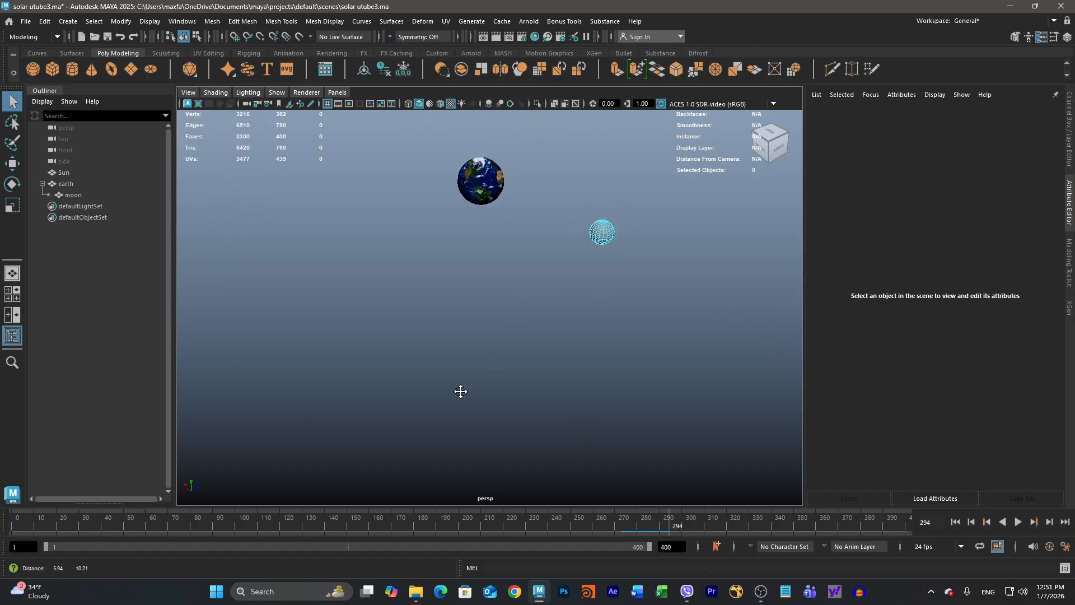
left_click(1049, 523)
left_click(1049, 523)
left_click(1050, 522)
left_click(1049, 523)
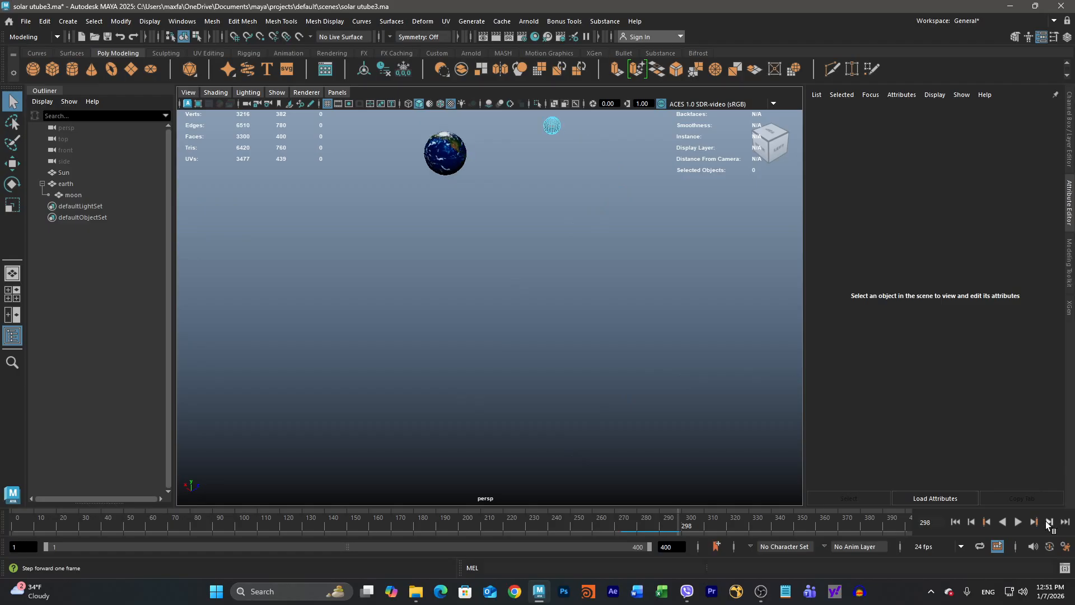
middle_click_drag(493, 163, 516, 453, "alt")
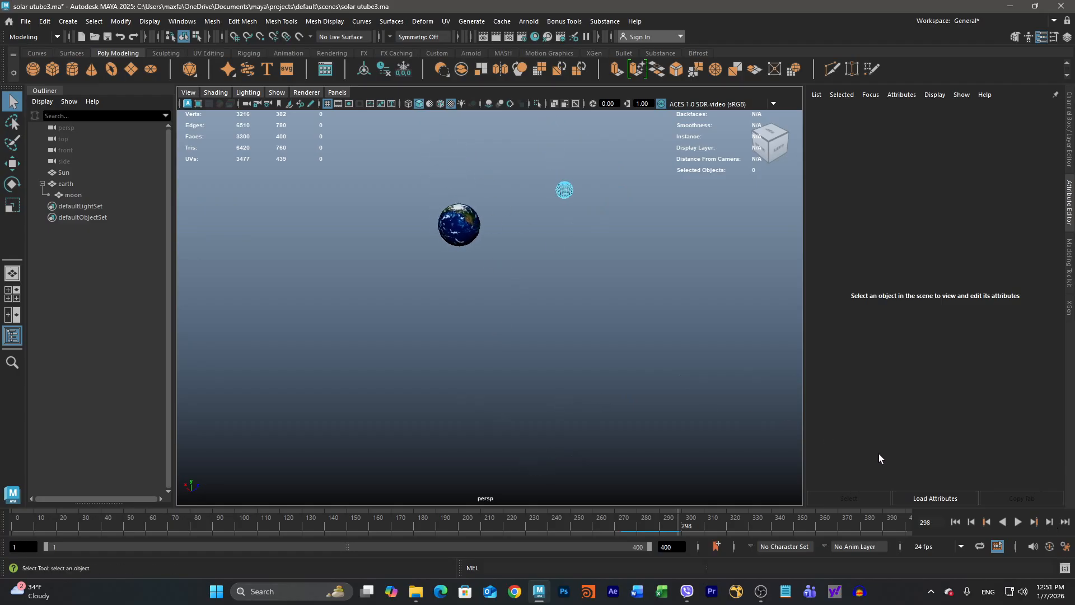
left_click(1050, 522)
left_click(1050, 523)
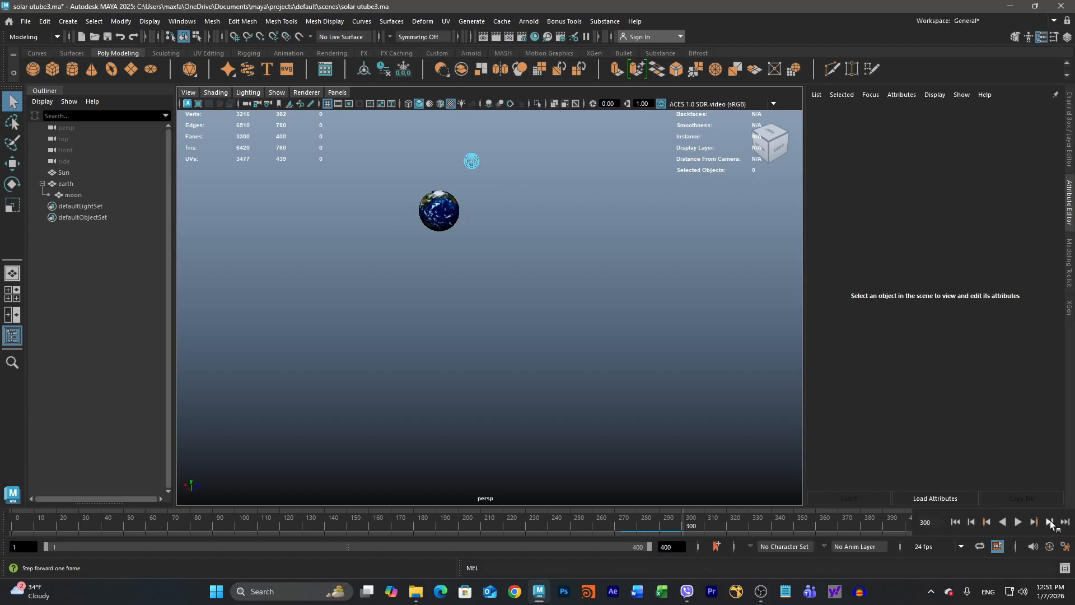
left_click(1050, 522)
left_click(1049, 522)
left_click(1050, 522)
left_click(1049, 522)
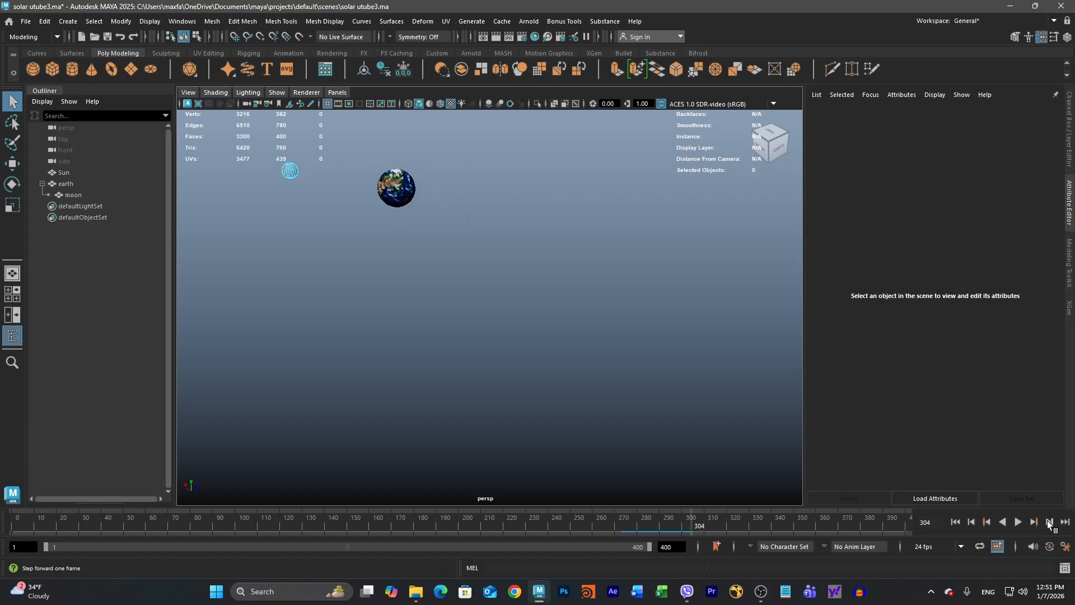
left_click(1048, 523)
left_click(1049, 523)
left_click(1049, 523)
left_click(1049, 523)
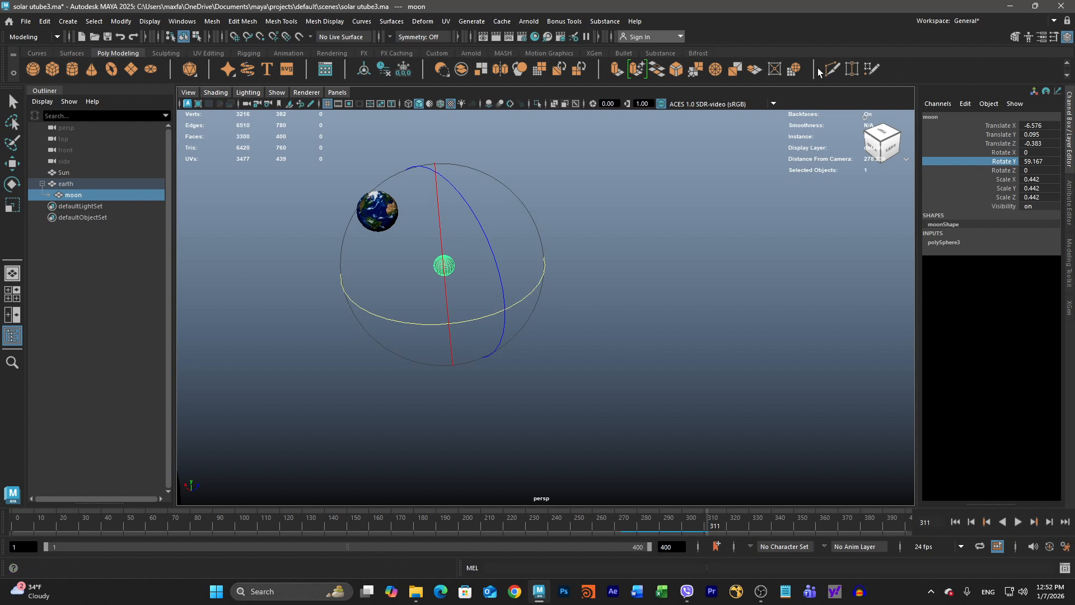
- Create the expression moon.rotateY = time*50; on the moon's Rotate Y attribute and minimize the Expression Editor
left_click(962, 104)
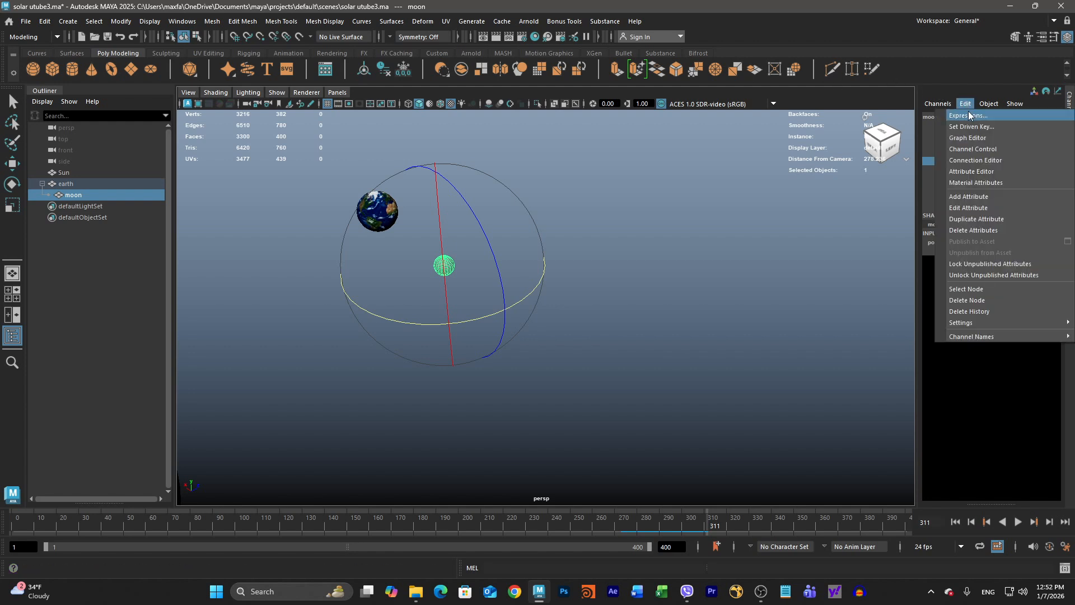
left_click(967, 113)
left_click_drag(902, 221, 639, 80)
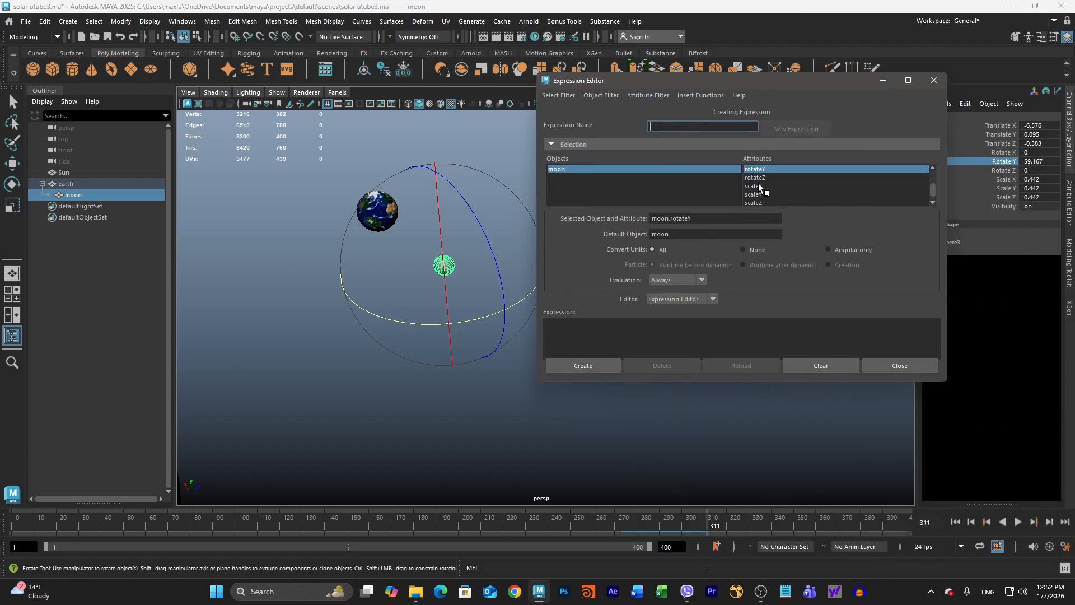
left_click_drag(710, 218, 607, 219)
key("ctrl+c")
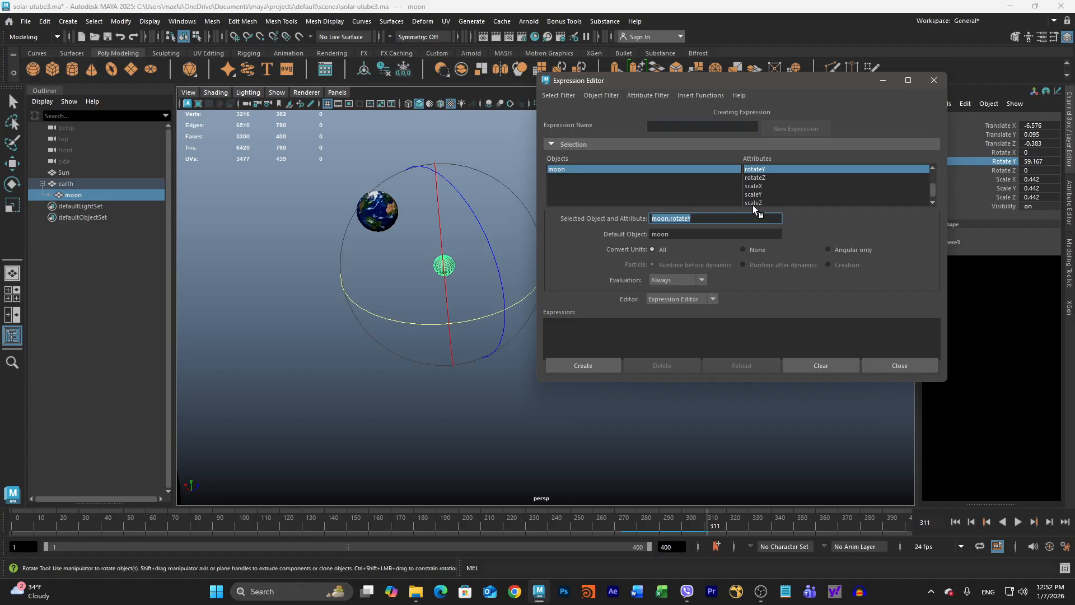
left_click(555, 335)
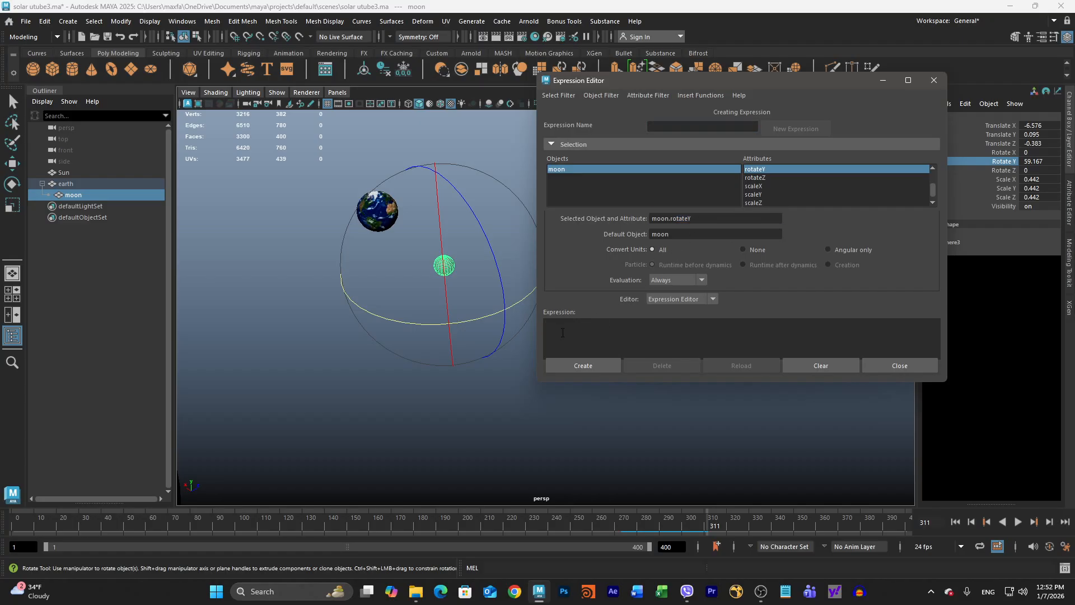
key("ctrl+v")
left_click(592, 367)
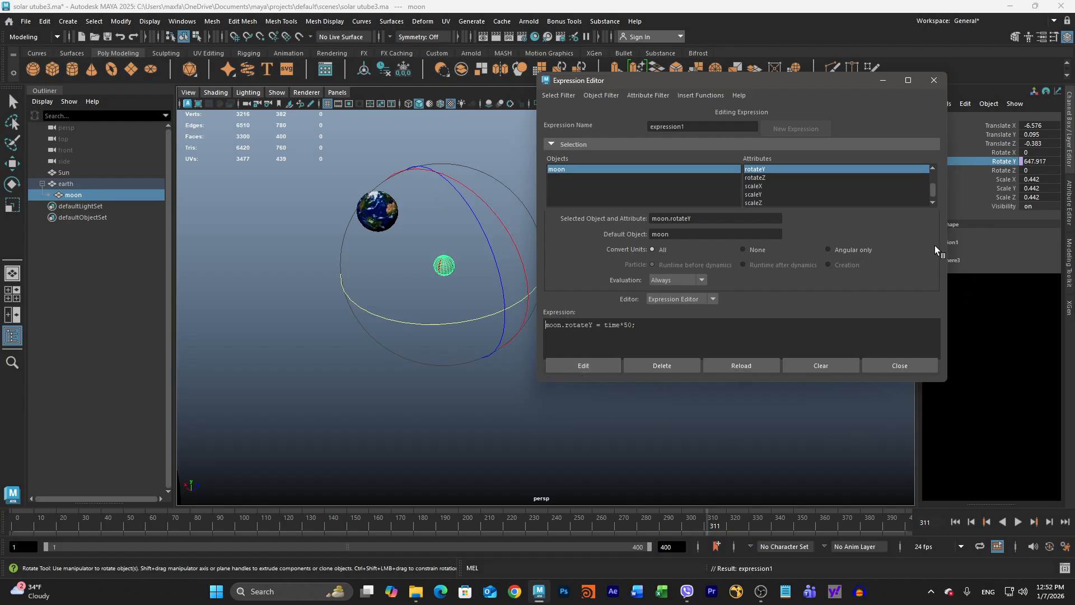
left_click(884, 81)
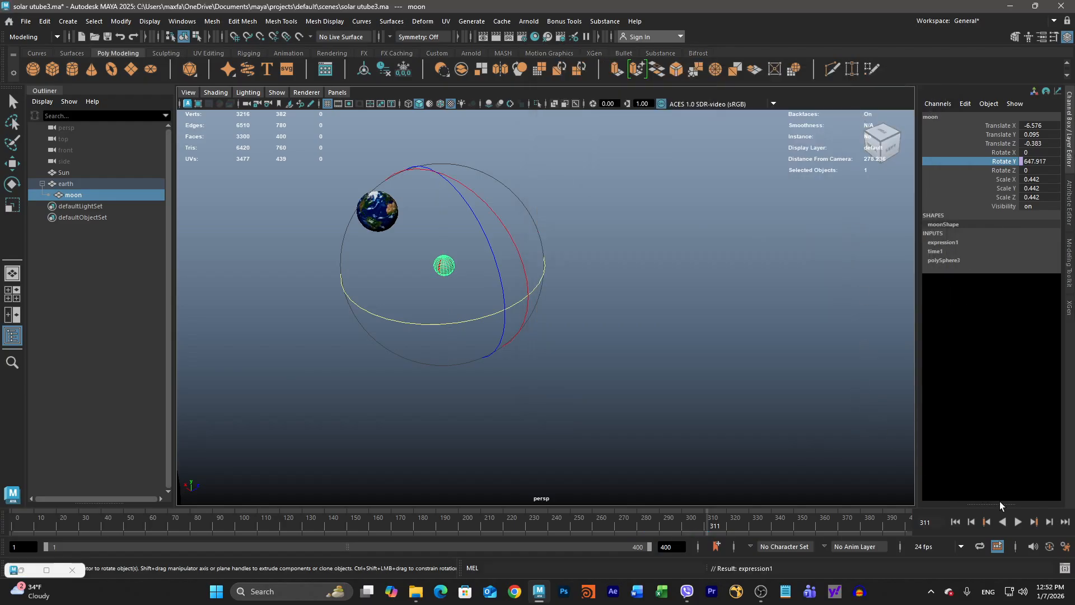
- Play the animation, stop it at frame 351, and examine the moon beside the earth and sun up close
left_click(1017, 522)
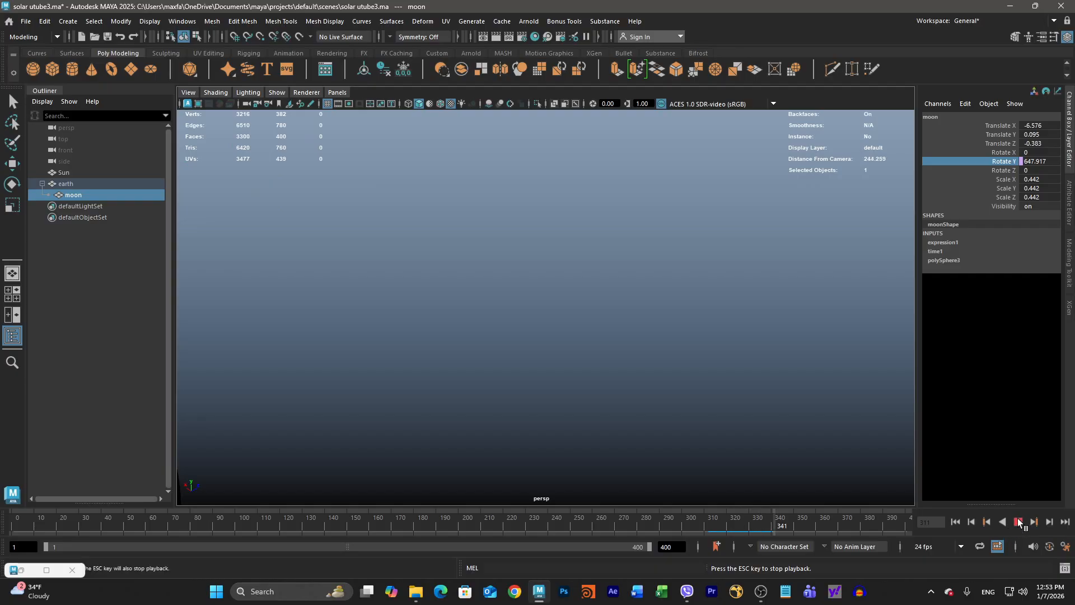
left_click(1016, 518)
scroll(564, 332, "down", 6)
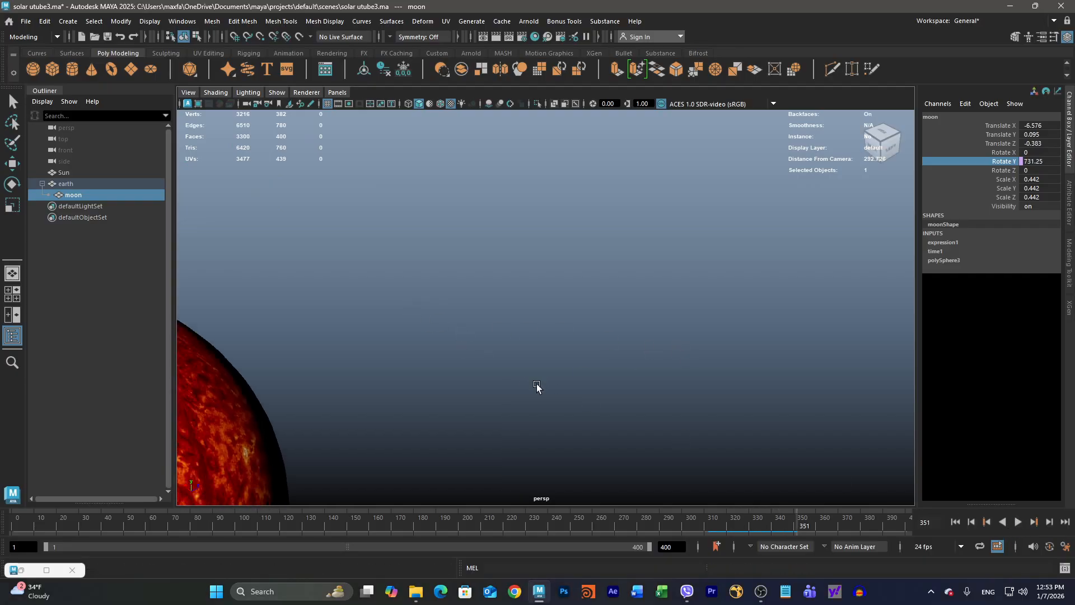
middle_click_drag(362, 353, 734, 199, "alt")
right_click_drag(734, 199, 397, 316, "alt")
middle_click_drag(352, 327, 627, 312, "alt")
left_click_drag(628, 312, 492, 303, "alt")
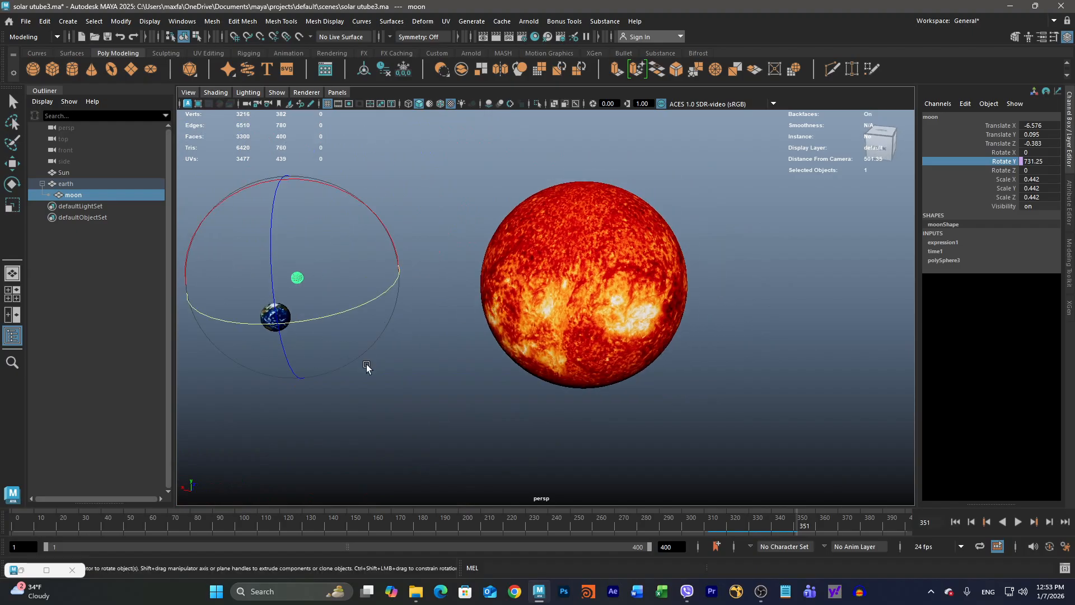
middle_click_drag(367, 367, 686, 274, "alt")
left_click_drag(533, 325, 606, 304, "alt")
middle_click_drag(389, 371, 537, 316, "alt")
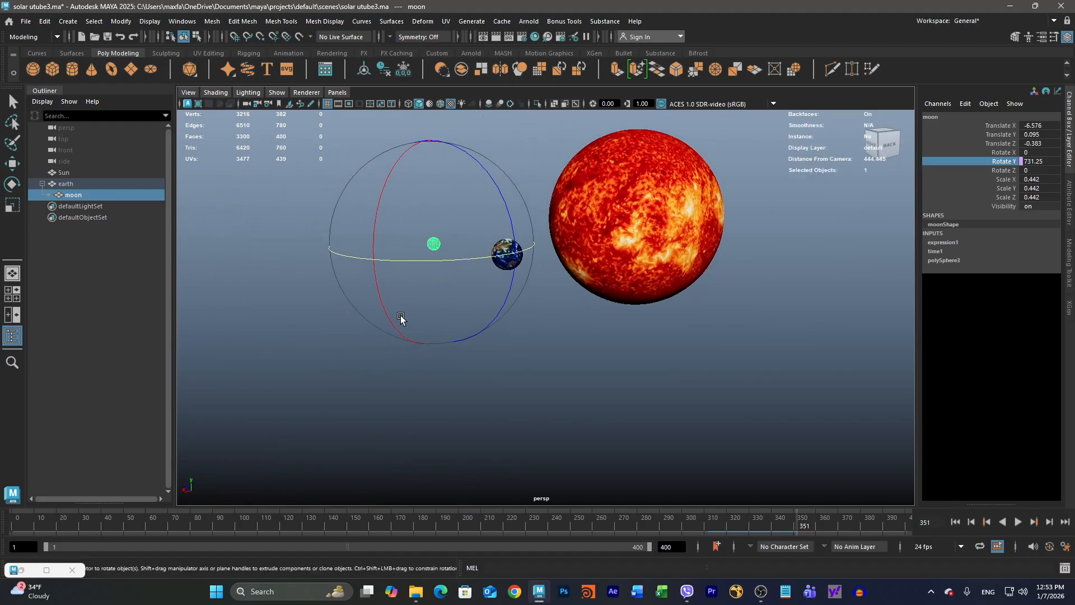
right_click_drag(401, 319, 698, 325, "alt")
middle_click_drag(460, 350, 515, 391, "alt")
right_click_drag(474, 373, 679, 344, "alt")
middle_click_drag(679, 345, 480, 335, "alt")
right_click_drag(479, 334, 547, 335, "alt")
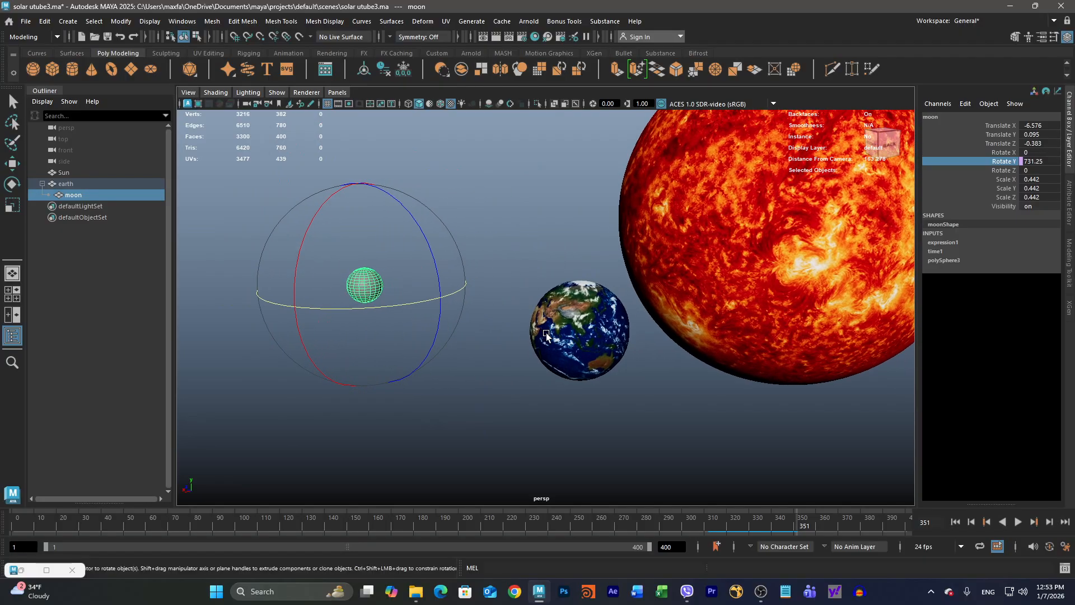
- Advance frame by frame from 351 to 357, framing the moon, to check how its red strip turns around its own axis
left_click(1049, 522)
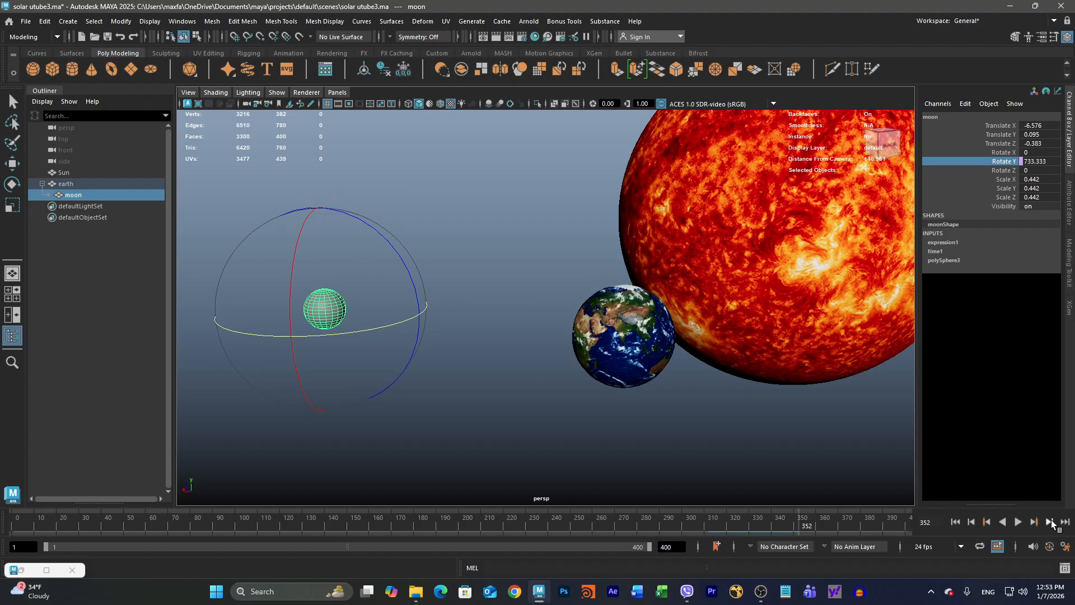
left_click(1050, 522)
left_click(1050, 522)
left_click(1050, 522)
left_click(1050, 522)
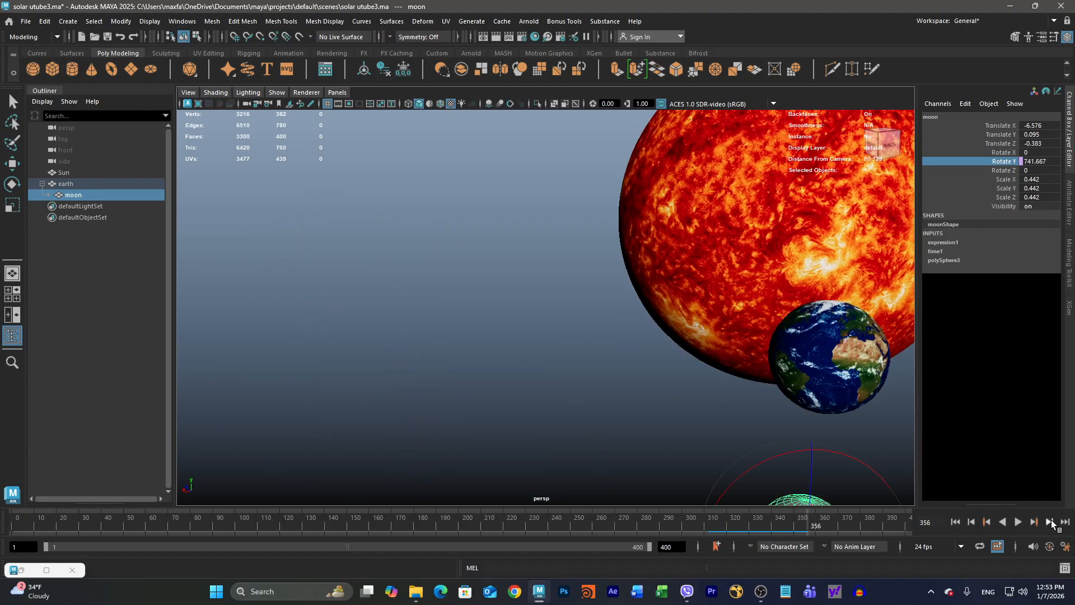
key("f")
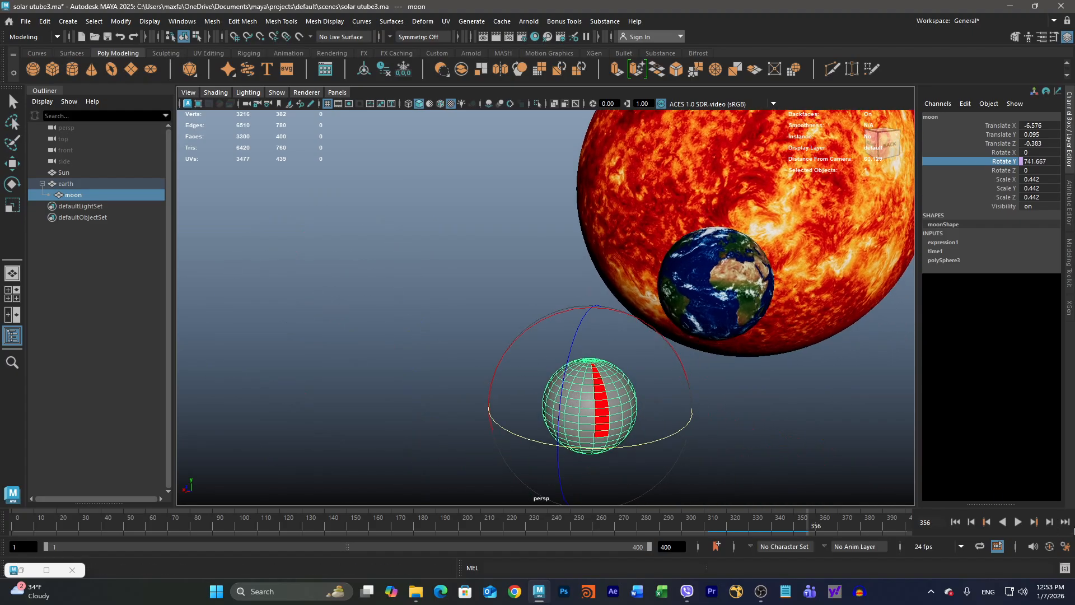
left_click(1050, 521)
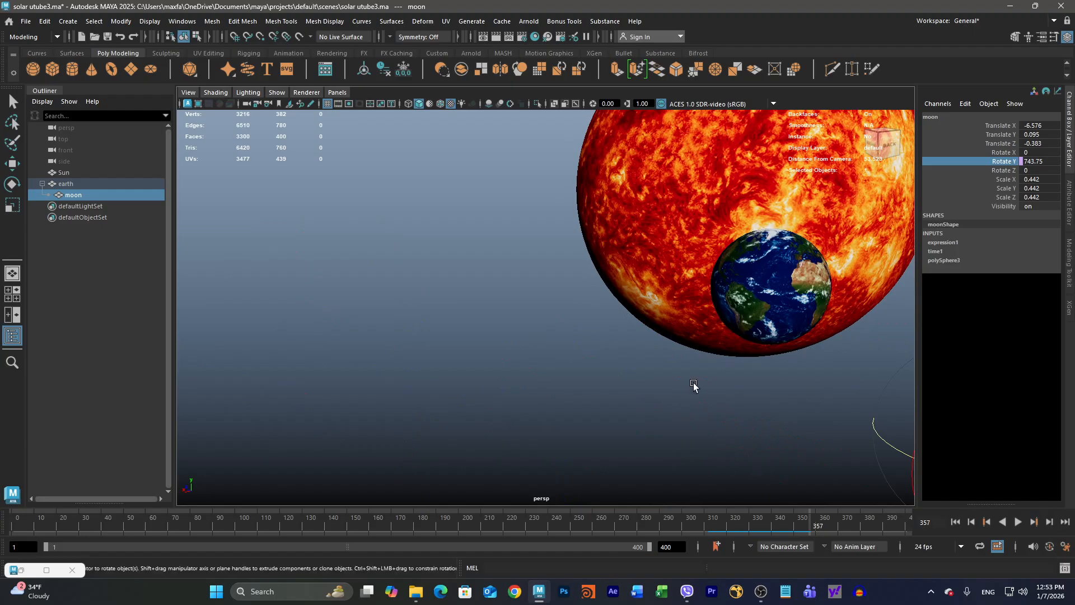
scroll(620, 382, "down", 1)
middle_click_drag(853, 358, 640, 359, "alt")
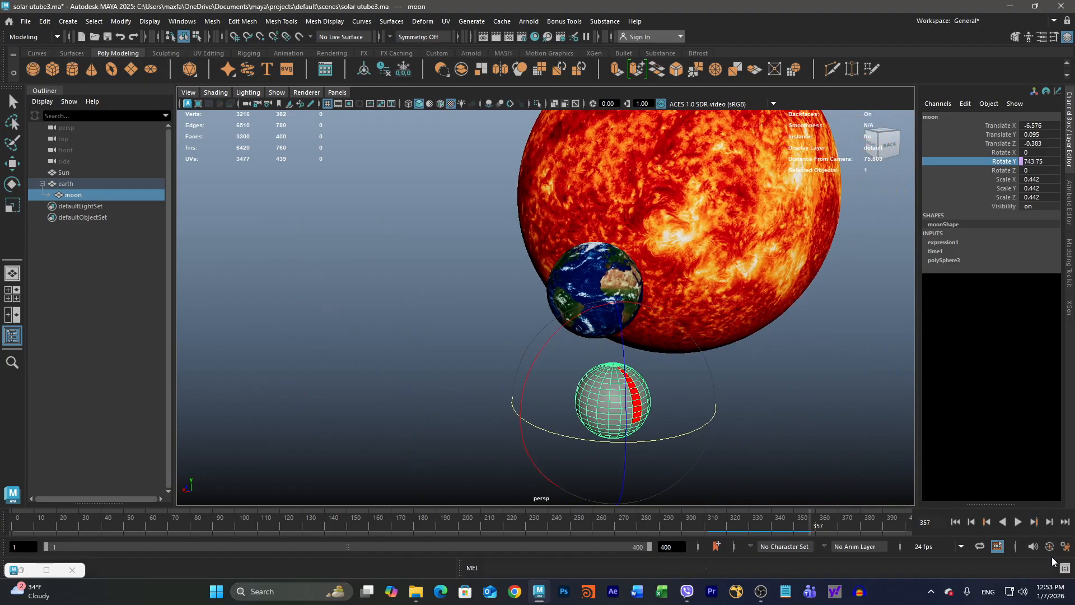
- Advance frame by frame from 357 to 371, keeping earth and moon in view, to follow the moon's red strip along its orbit
left_click(1048, 522)
left_click(1047, 522)
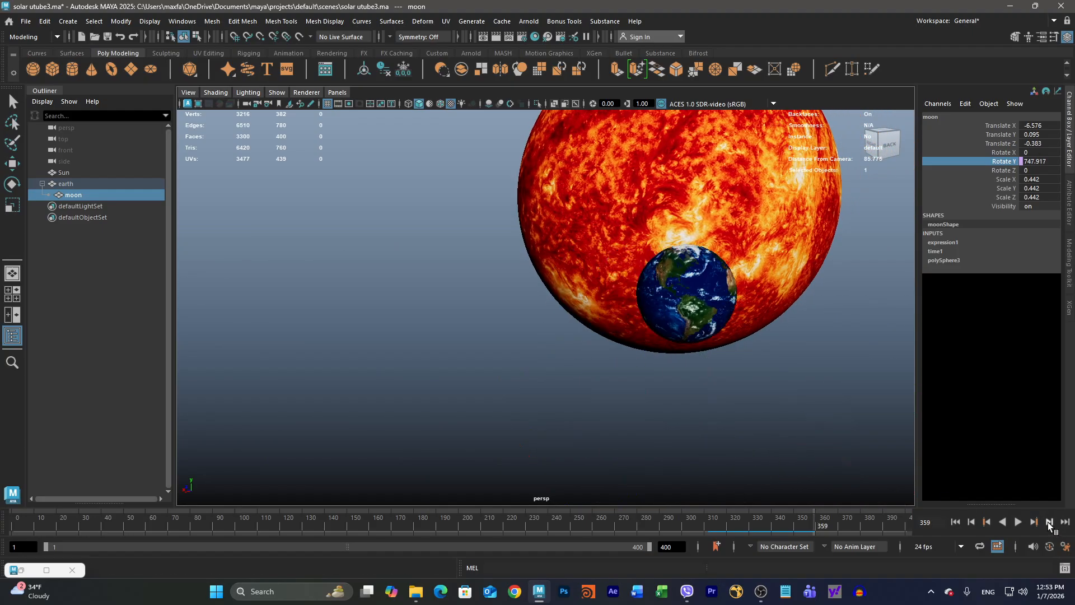
scroll(710, 362, "down", 2)
left_click_drag(675, 368, 730, 372, "alt")
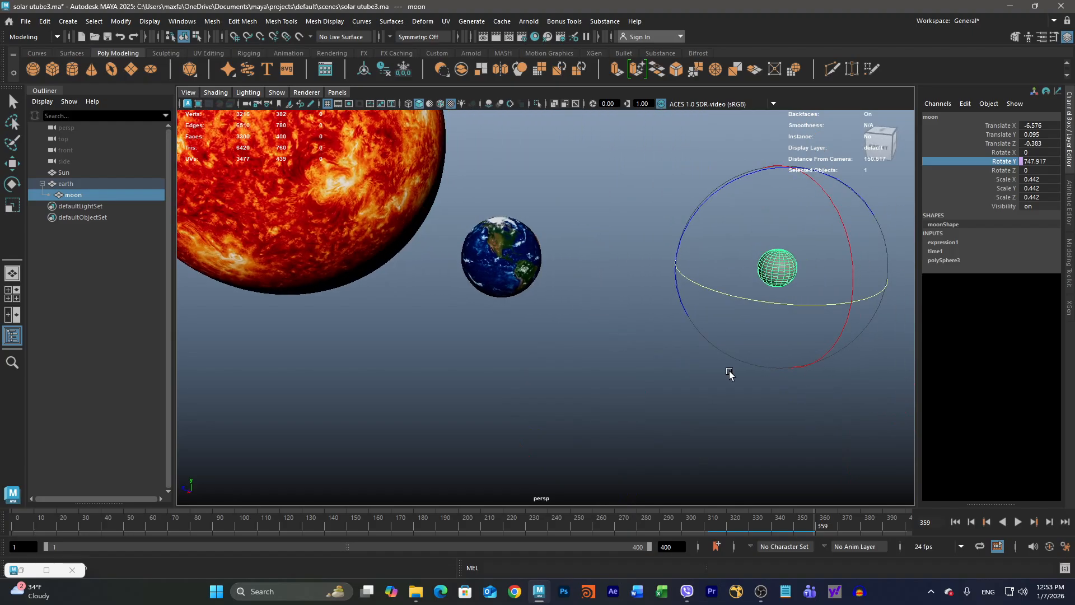
left_click(1048, 522)
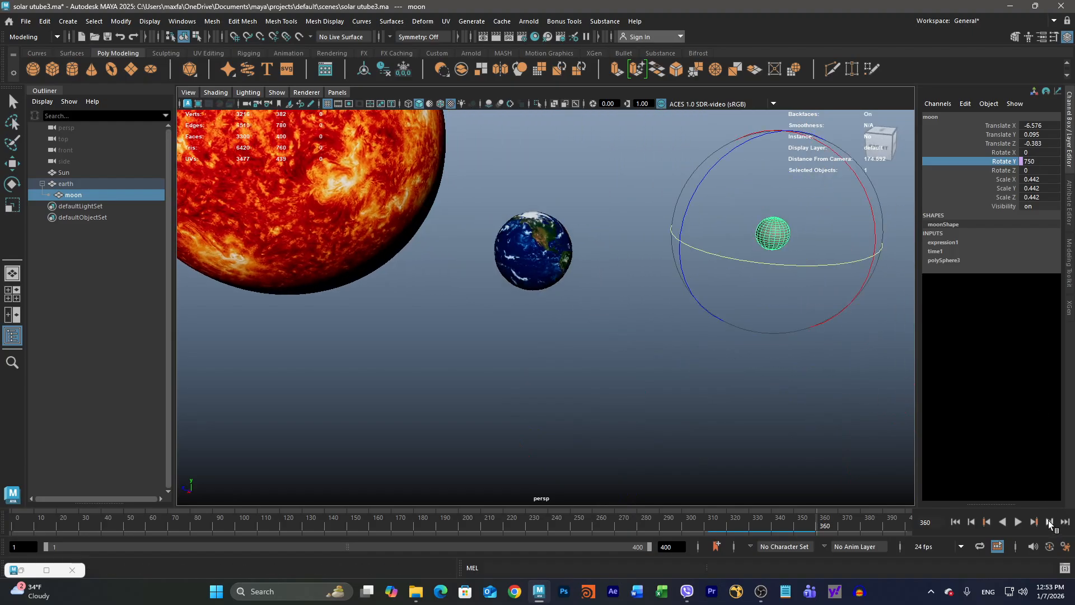
left_click(1048, 521)
left_click(1048, 522)
left_click(1048, 522)
left_click(1048, 521)
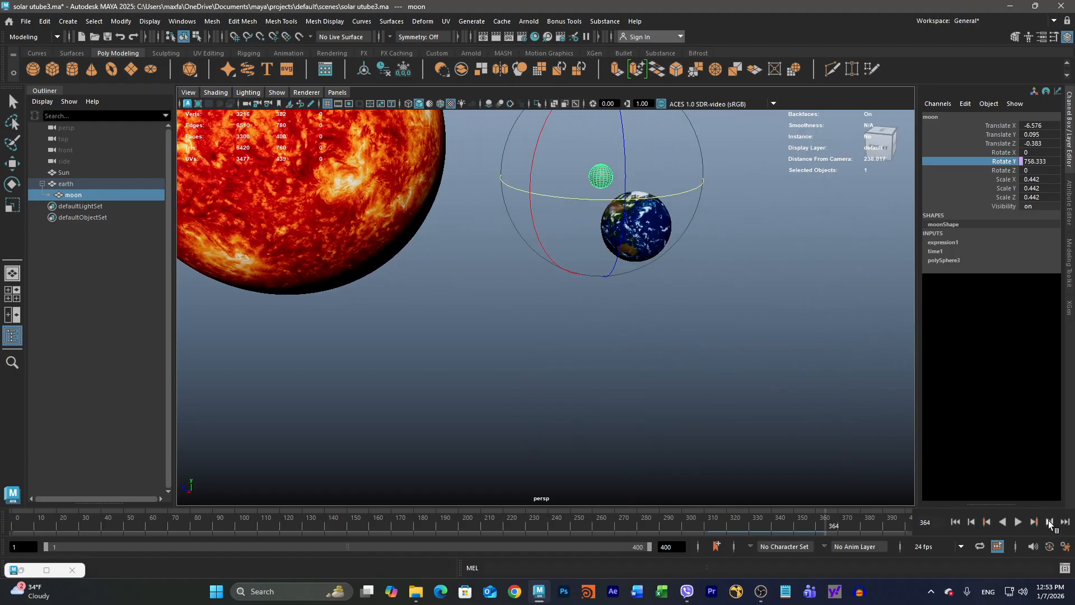
left_click(1048, 522)
left_click(1048, 522)
left_click(1048, 521)
left_click(1048, 521)
left_click(1048, 522)
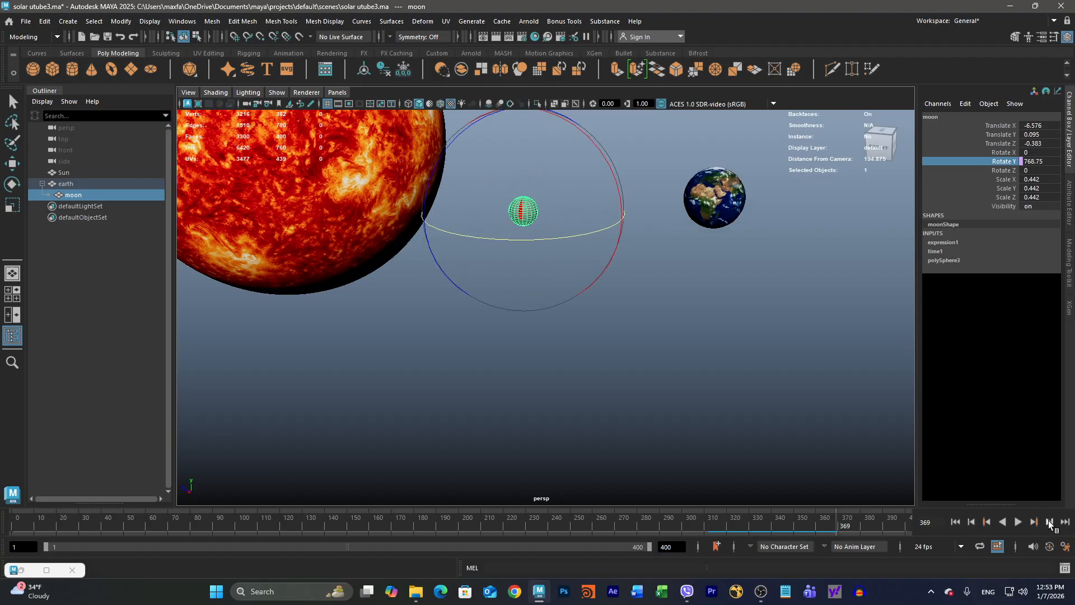
left_click(1048, 521)
left_click(1048, 522)
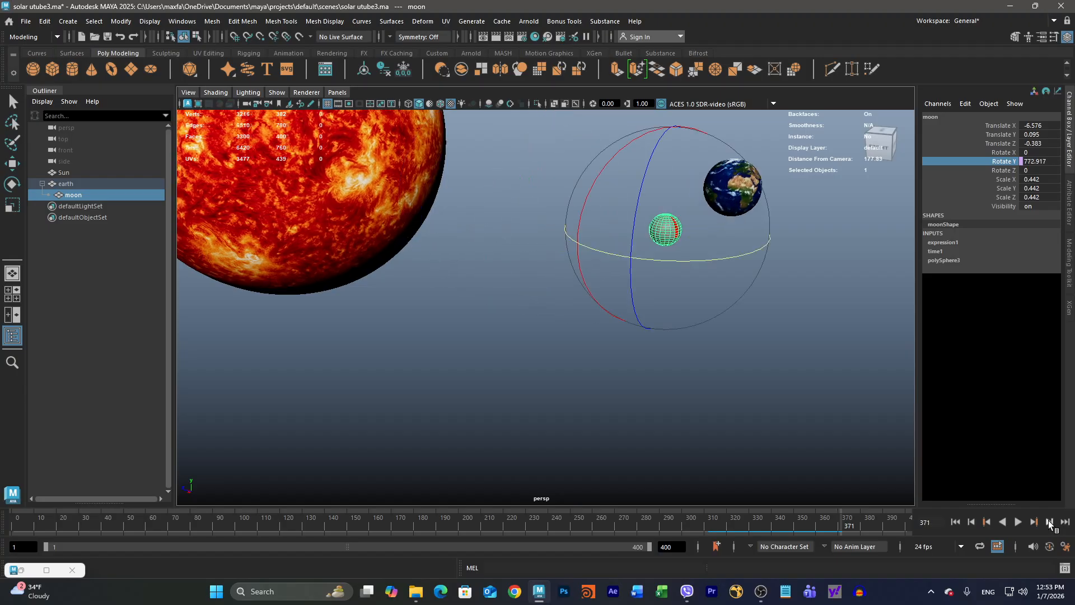
middle_click_drag(680, 351, 654, 384, "alt")
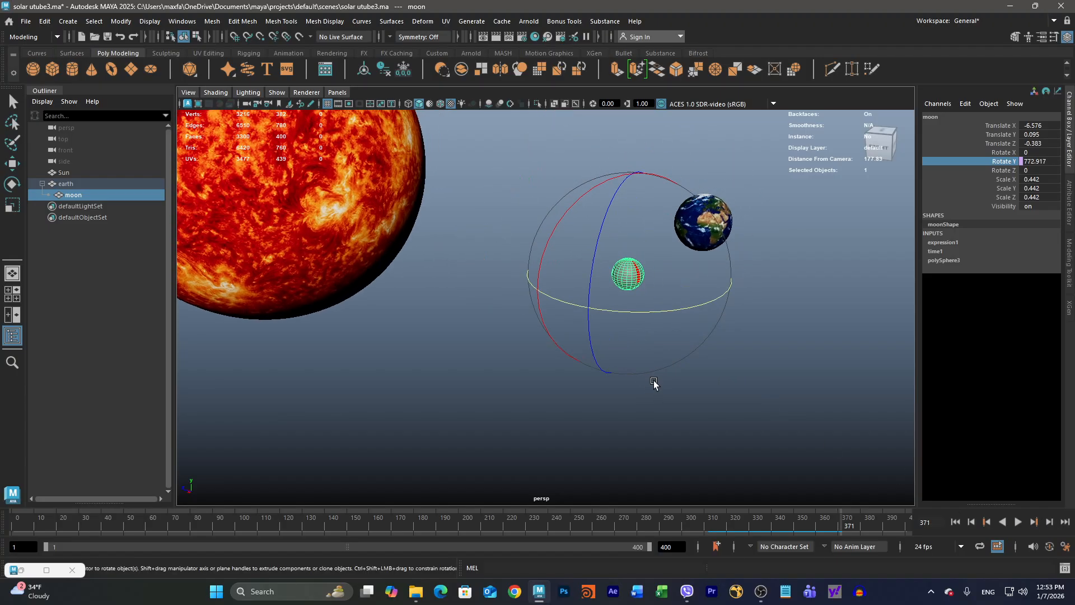
- Change the moon's Rotate Y expression to moon.rotateY = time*500; and minimize the Expression Editor
left_click(967, 103)
left_click(966, 115)
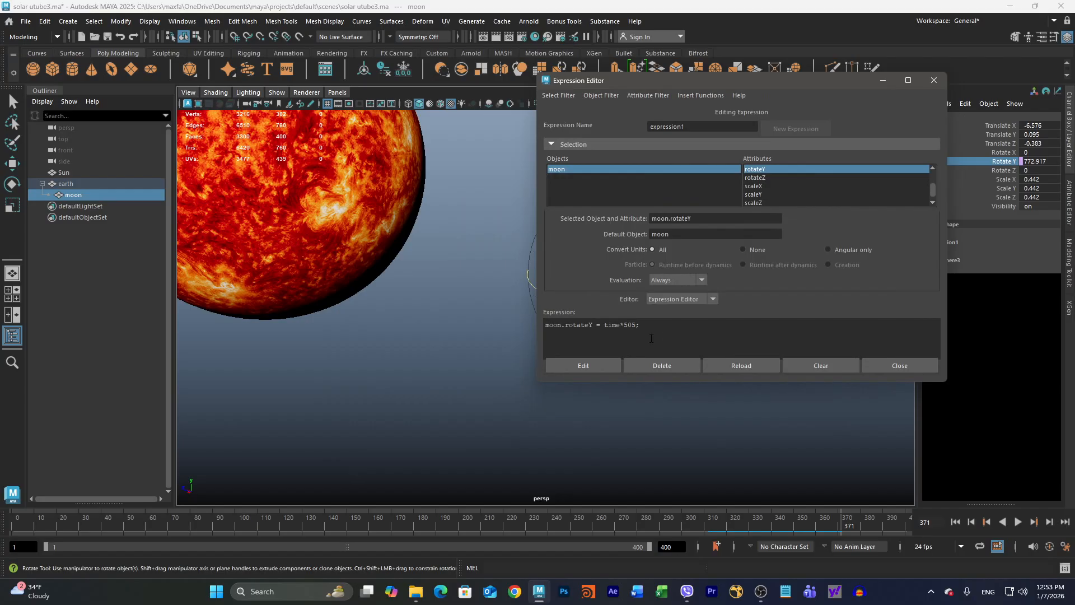
type("0")
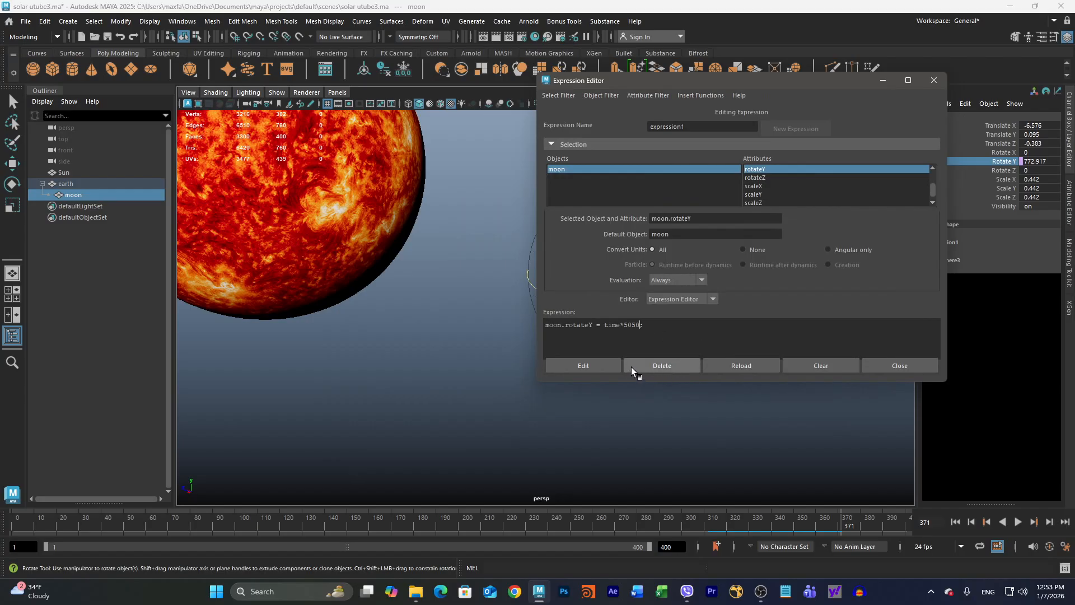
key("BackSpace")
key("BackSpace")
type("0")
left_click(604, 365)
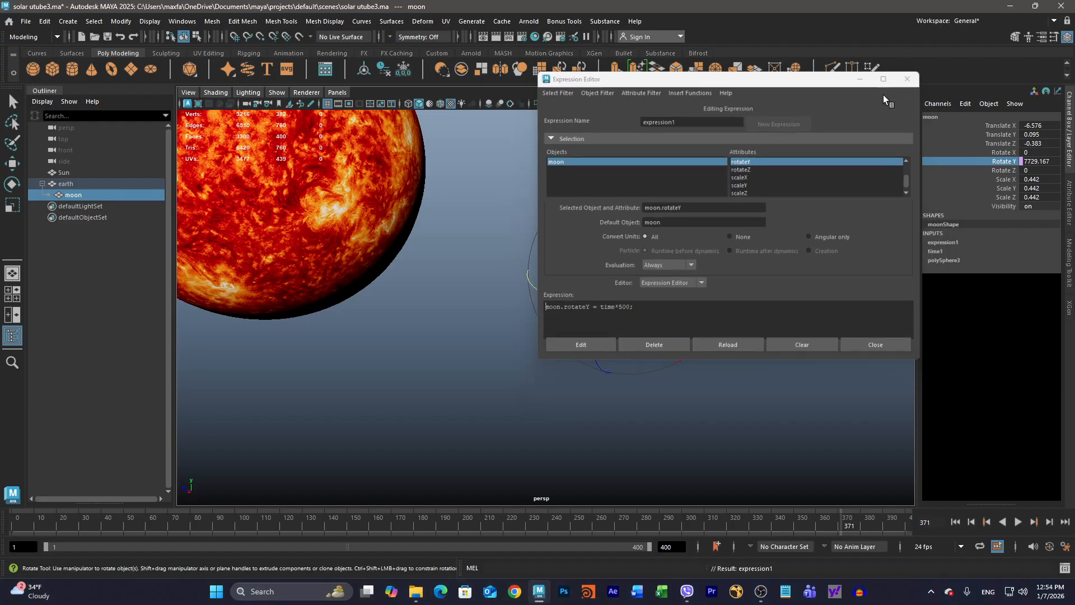
left_click(883, 81)
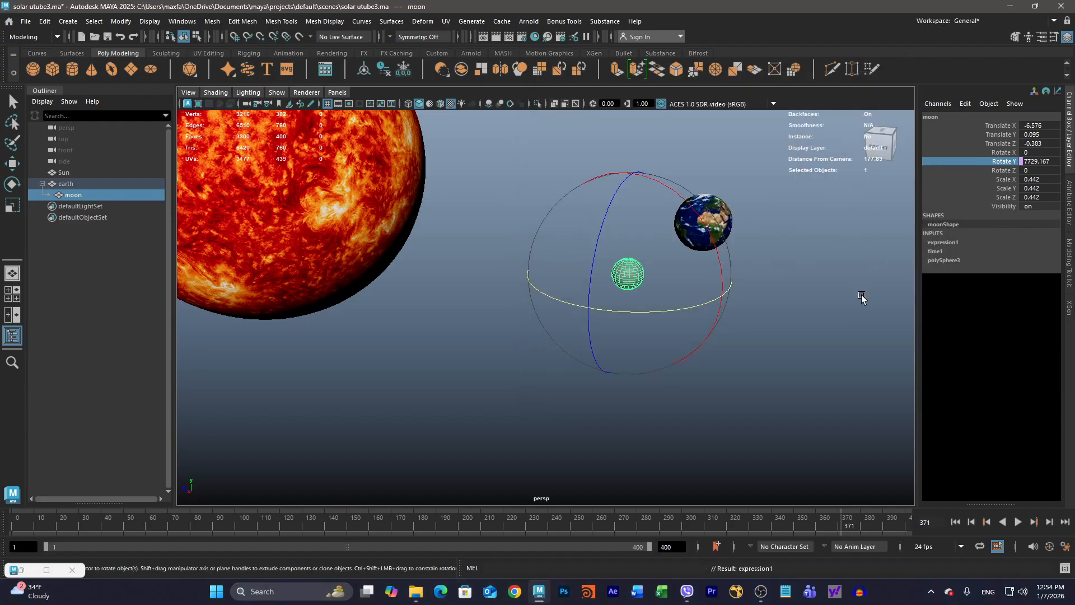
- Advance frame by frame from 371 to 386 to examine how the moon spins with the edited expression
left_click(1049, 521)
left_click(1050, 522)
left_click(1049, 521)
left_click(1049, 521)
left_click(1049, 521)
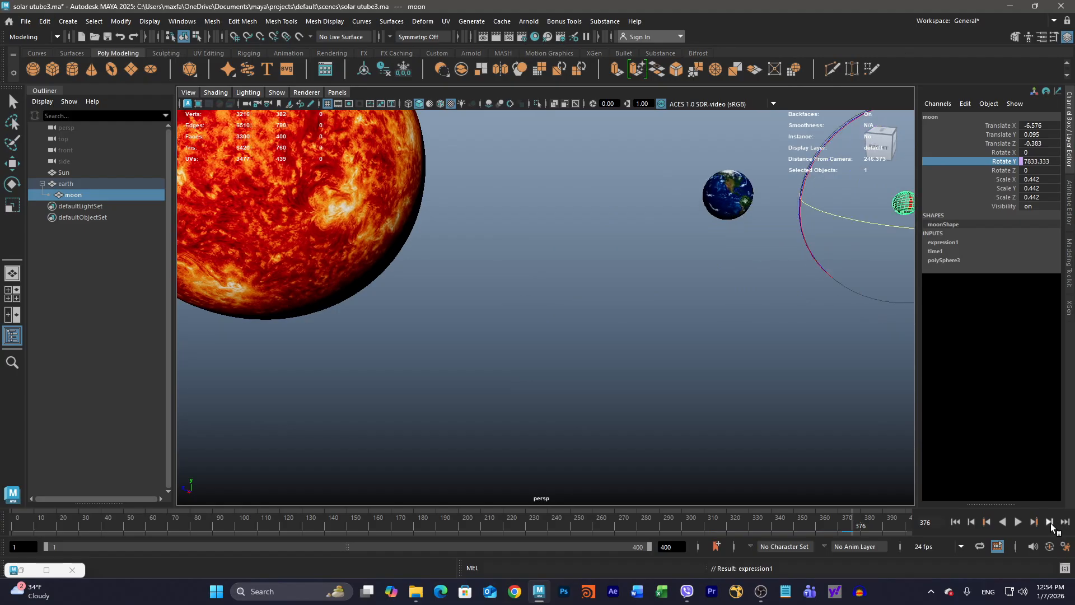
left_click(1051, 523)
left_click(1050, 523)
left_click(1050, 523)
left_click(1050, 523)
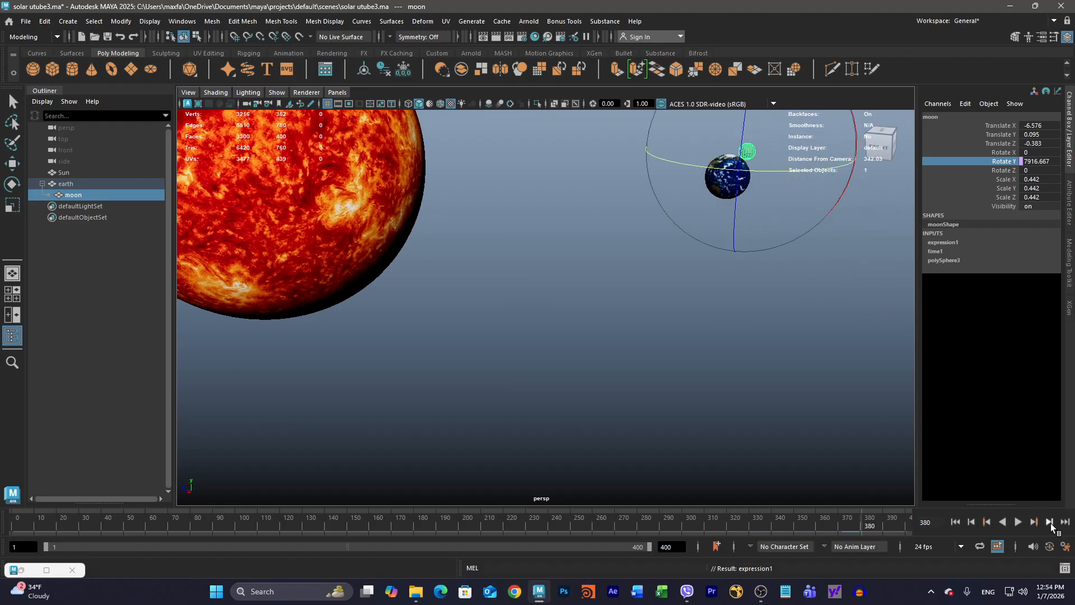
left_click(1049, 522)
left_click(1049, 521)
left_click(1049, 521)
left_click(1049, 522)
left_click(1049, 521)
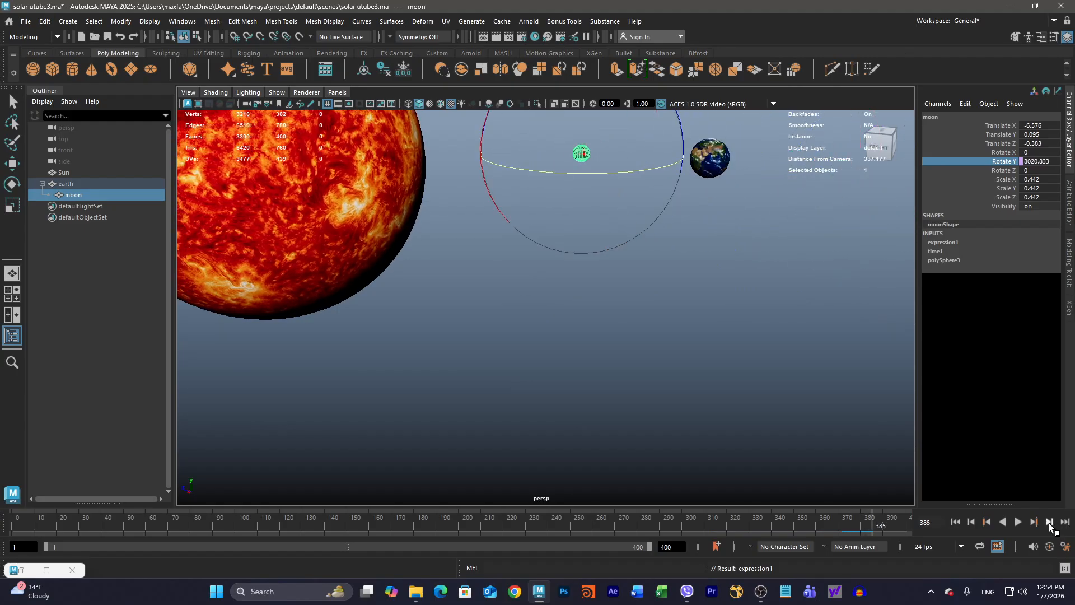
left_click(1050, 523)
- View earth and moon from a higher angle and advance frame by frame from 386 to 399 to check the moon's spin
middle_click_drag(689, 301, 609, 468, "alt")
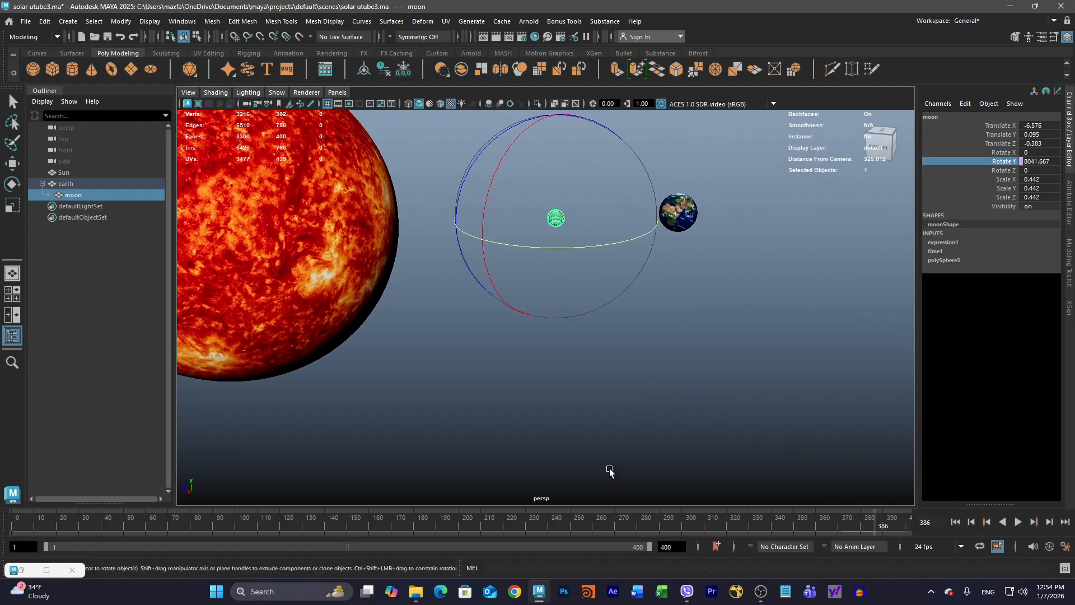
right_click_drag(751, 358, 855, 322, "alt")
middle_click_drag(694, 324, 690, 361, "alt")
middle_click_drag(638, 324, 637, 343, "alt")
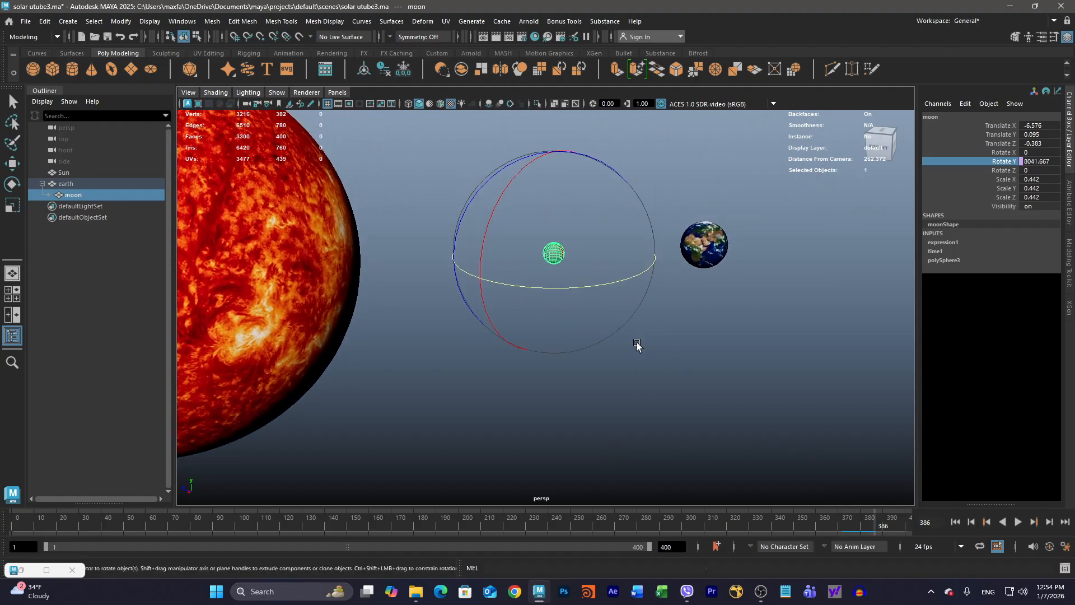
left_click_drag(637, 309, 621, 337, "alt")
mouse_move(677, 162)
middle_mouse_down("alt")
mouse_move(633, 469)
mouse_move(617, 342)
mouse_move(615, 355)
middle_mouse_up("alt")
right_click_drag(640, 239, 424, 284, "alt")
middle_click_drag(683, 238, 587, 422, "alt")
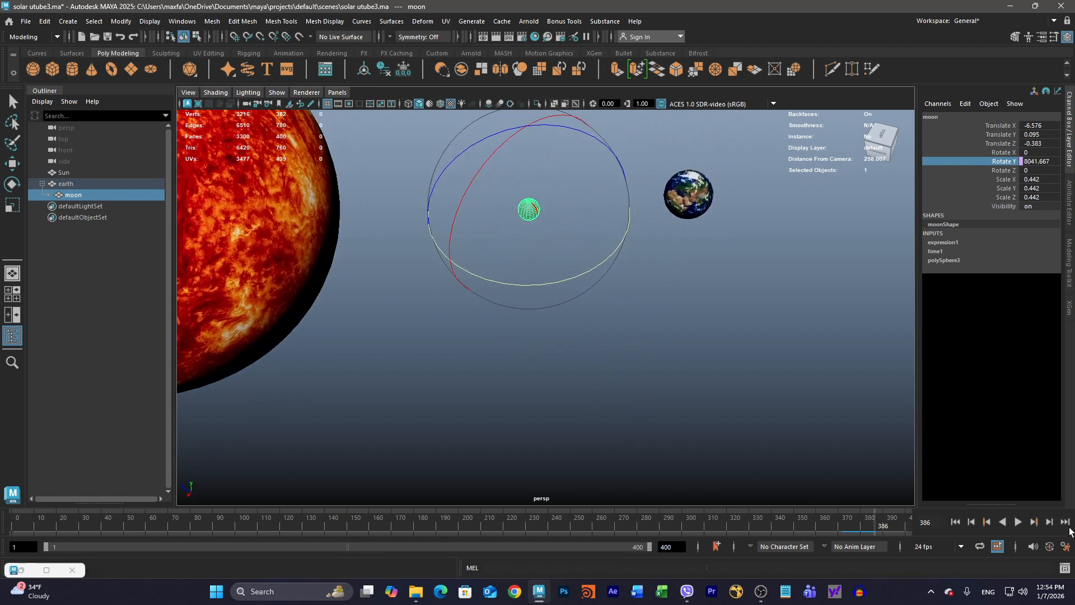
left_click(1050, 526)
left_click(1050, 526)
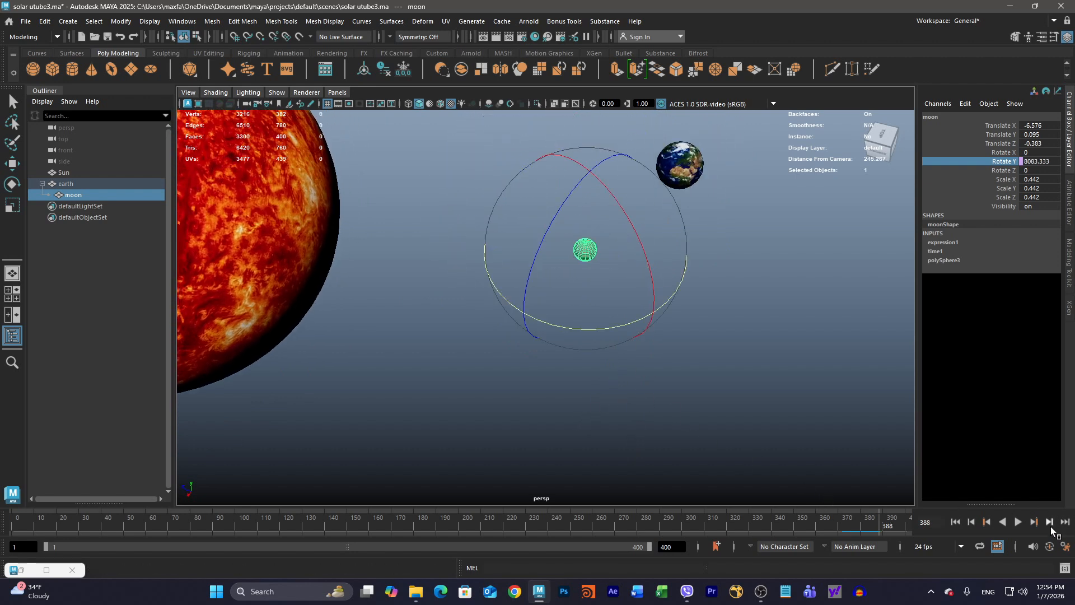
left_click(1050, 527)
left_click(1051, 527)
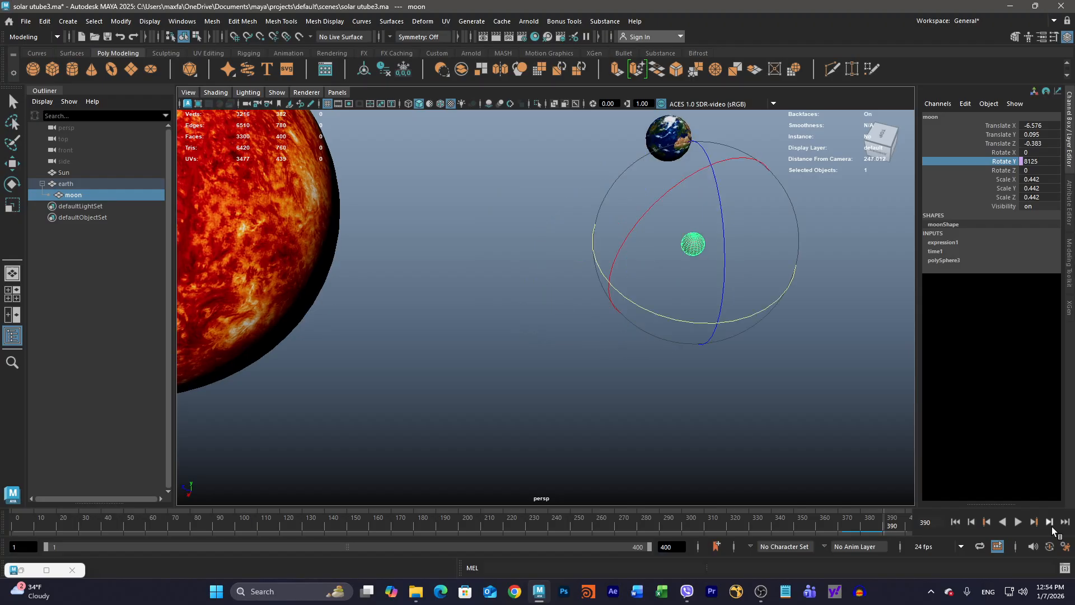
left_click(1051, 526)
left_click(1050, 526)
left_click(1050, 526)
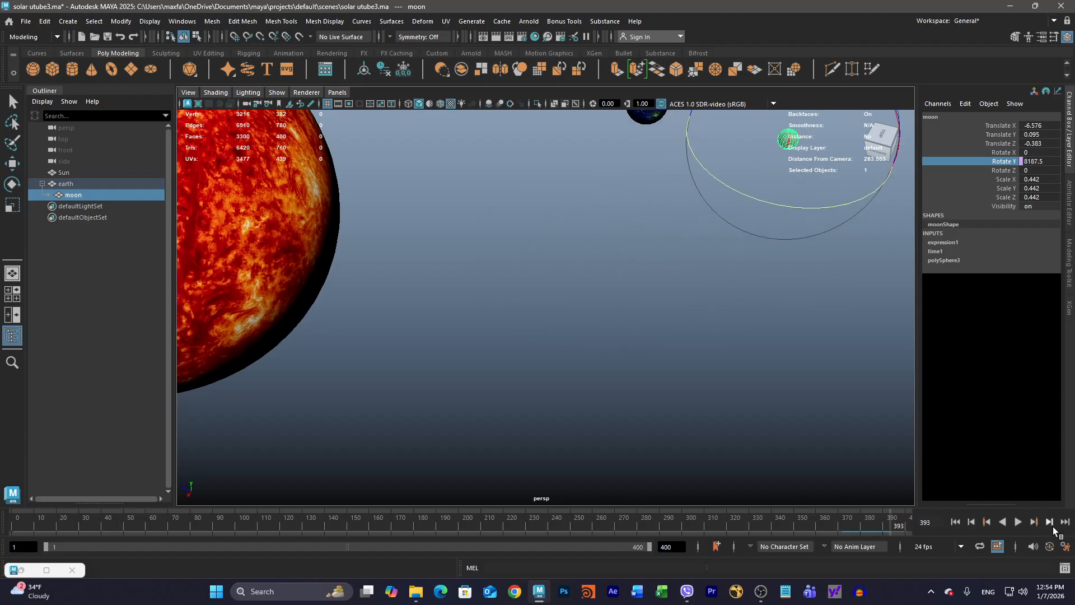
middle_click_drag(736, 323, 582, 572, "alt")
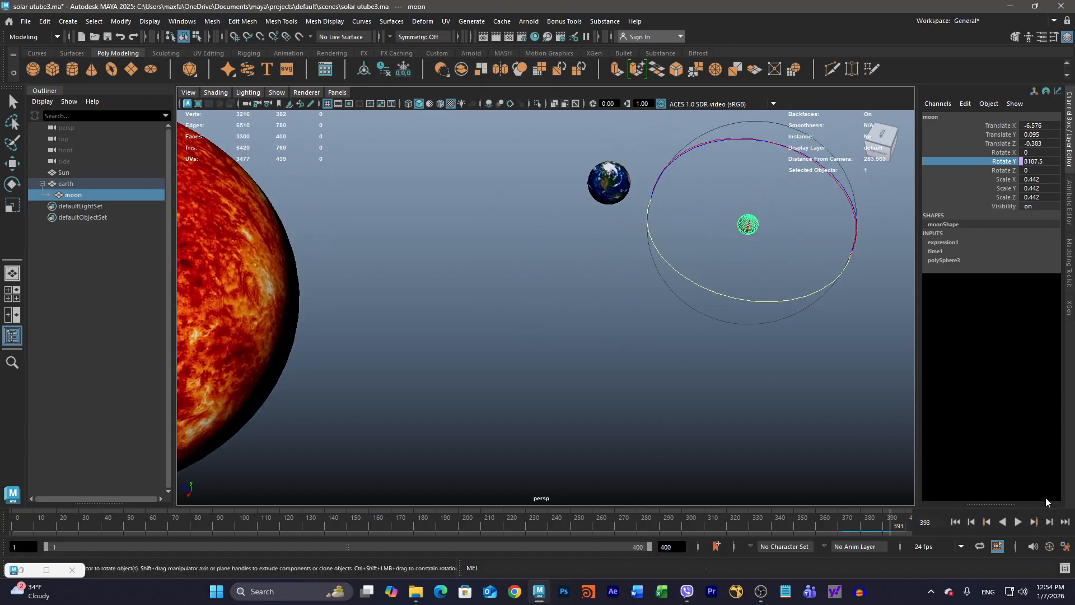
left_click(1050, 527)
left_click(1049, 527)
left_click(1048, 526)
left_click(1048, 526)
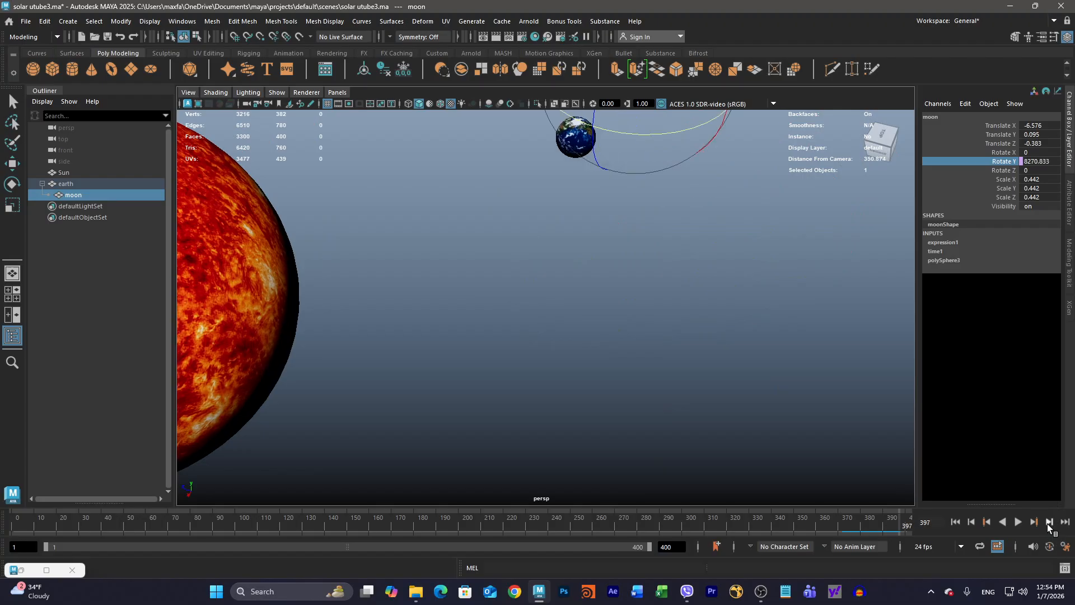
left_click(1048, 526)
left_click(1047, 525)
mouse_move(581, 322)
middle_mouse_down("alt")
mouse_move(596, 402)
mouse_move(613, 430)
middle_mouse_up("alt")
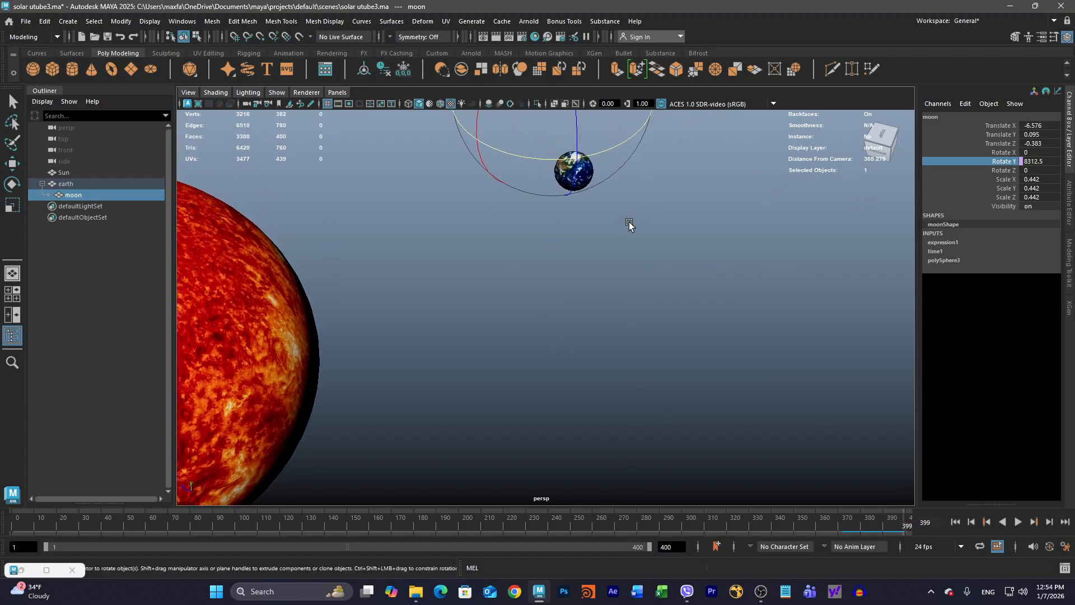
middle_click_drag(631, 224, 648, 292, "alt")
right_click_drag(502, 276, 462, 277, "alt")
left_click_drag(514, 304, 526, 288, "alt")
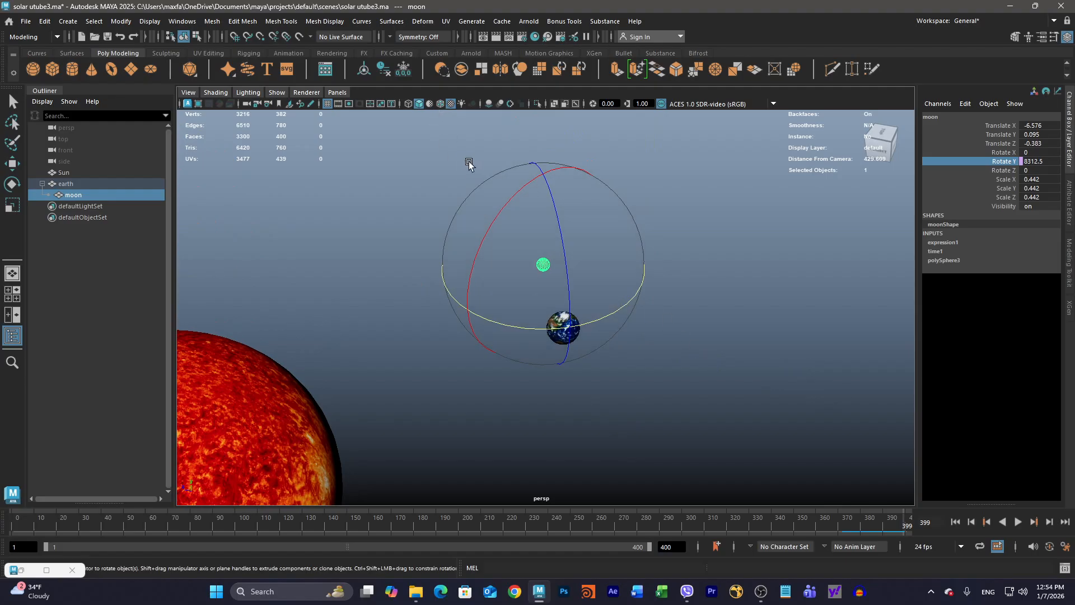
- Deselect the moon, advance past the end of the range to frame 1, and frame sun, earth and moon together
key("q")
left_click(426, 159)
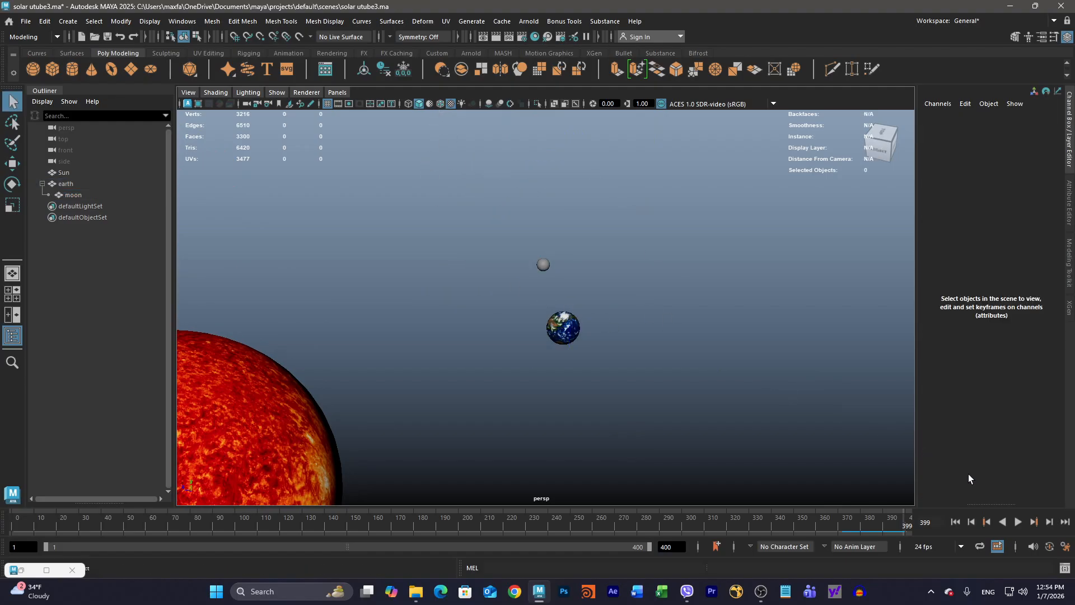
left_click(1050, 523)
left_click(1050, 524)
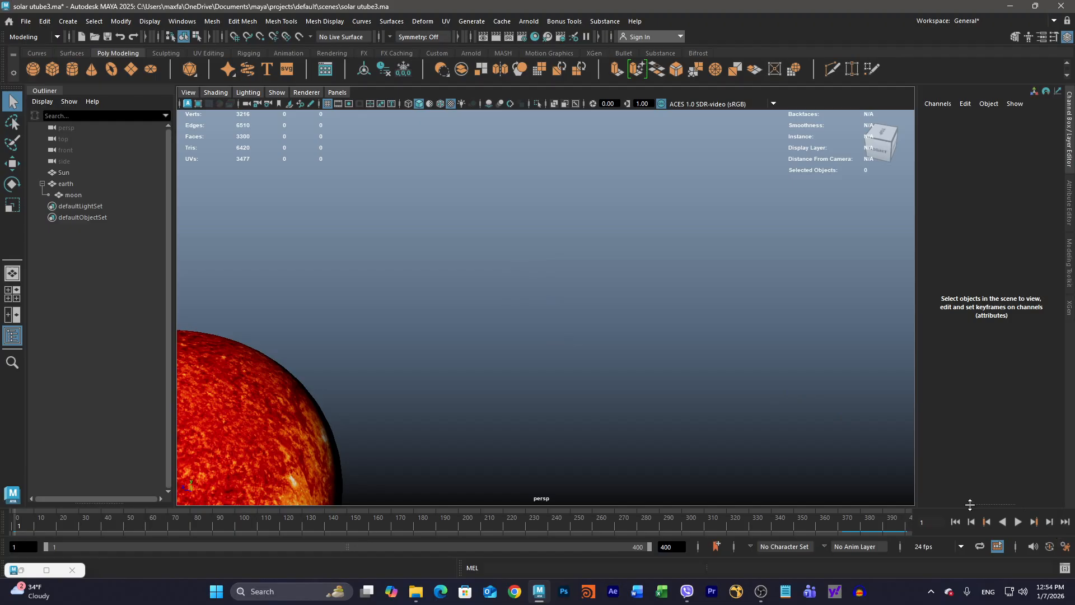
scroll(538, 306, "down", 5)
scroll(617, 415, "up", 3)
middle_click_drag(622, 383, 737, 132, "alt")
scroll(605, 290, "down", 5)
middle_click_drag(439, 284, 747, 387, "alt")
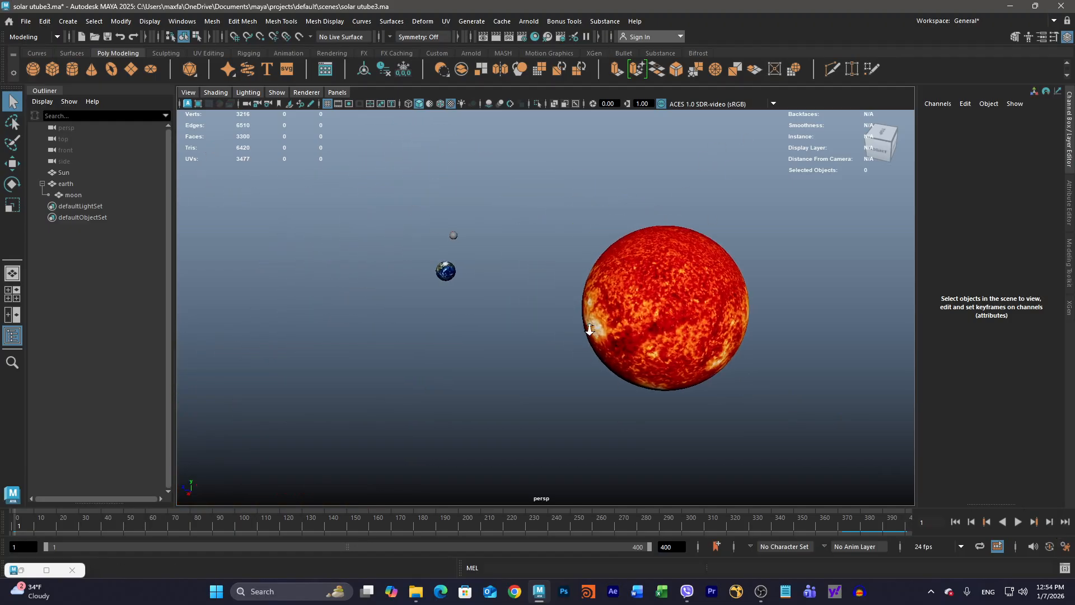
scroll(713, 353, "up", 3)
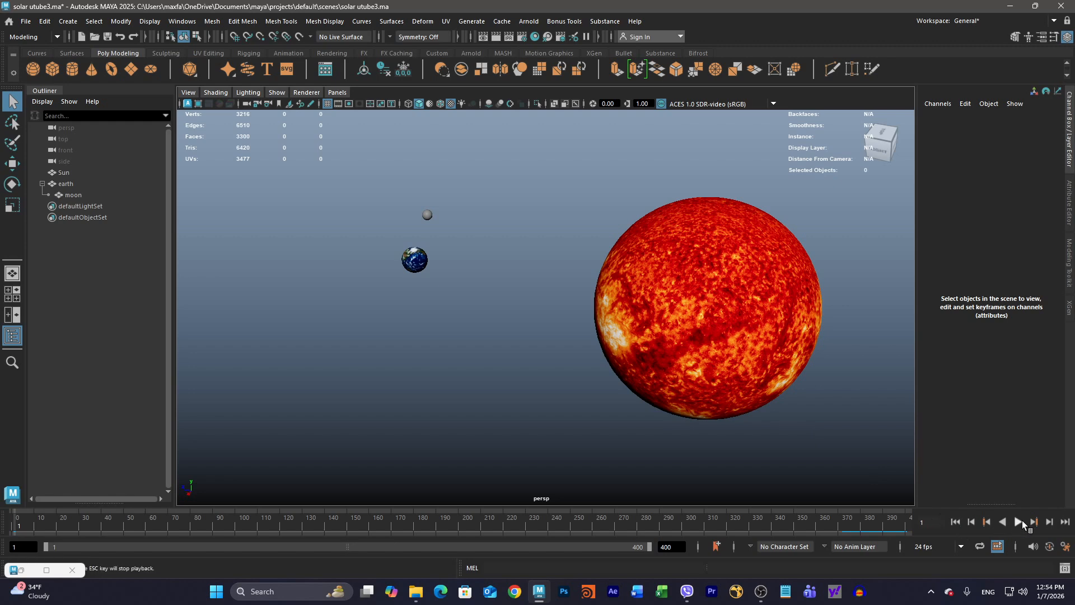
- Advance frame by frame from 1 to 20 and start playback to examine the moon's orbit and spin across the whole system
left_click(1049, 522)
left_click(1049, 522)
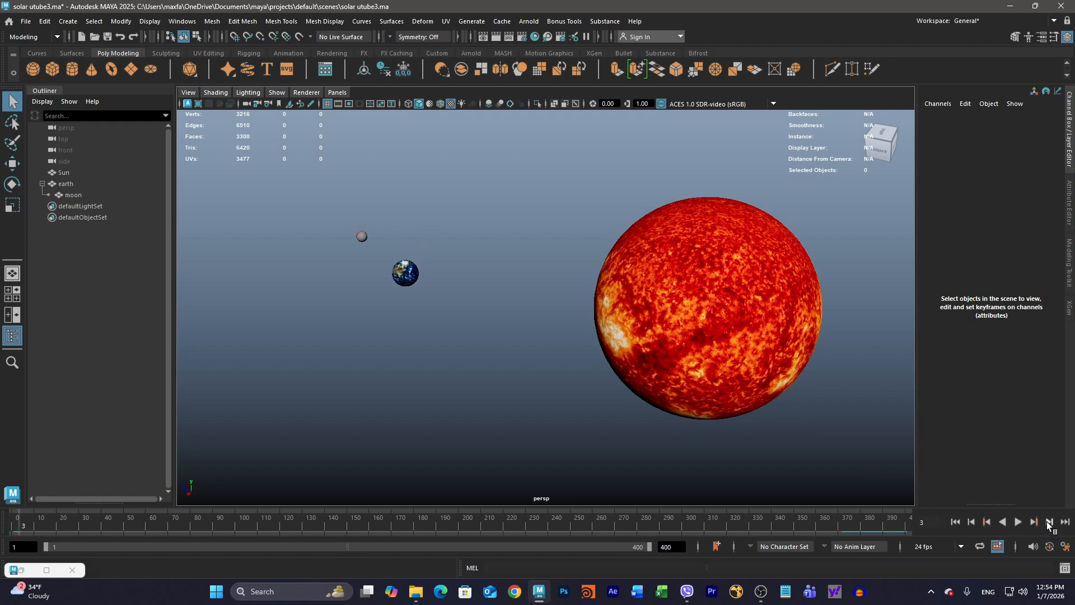
left_click(1048, 522)
left_click(1048, 522)
left_click(1046, 522)
left_click(1045, 522)
left_click(1045, 522)
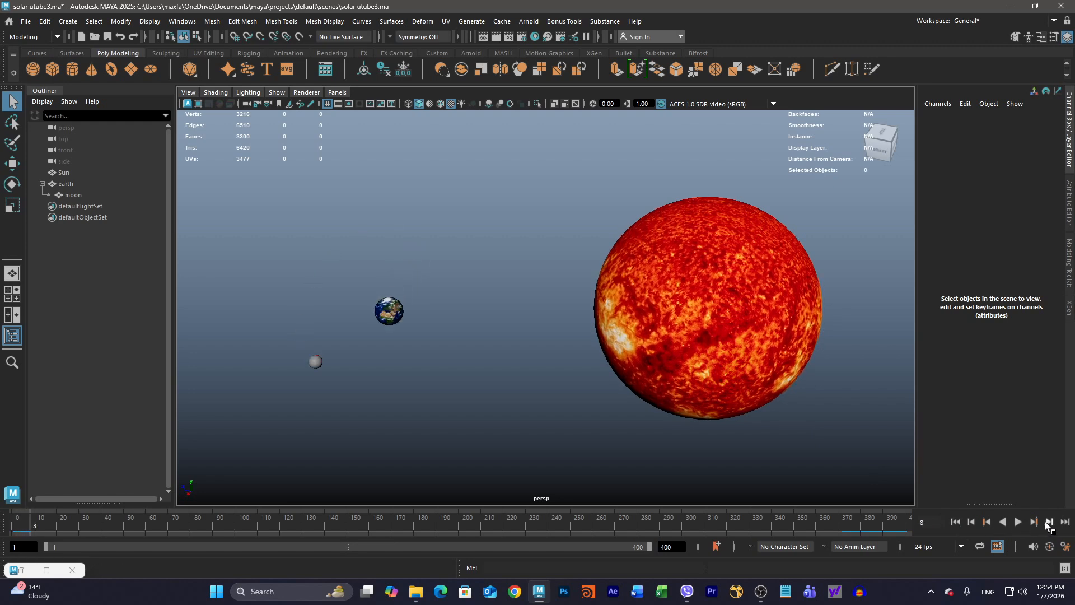
left_click(1045, 521)
left_click(1043, 522)
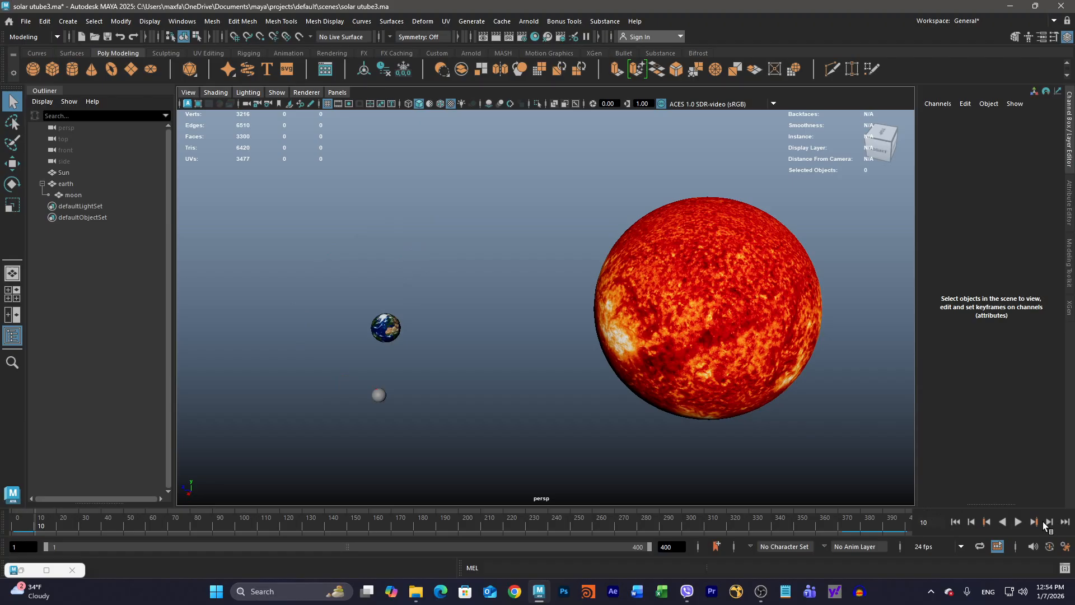
left_click(1048, 523)
left_click(1049, 522)
left_click(1050, 523)
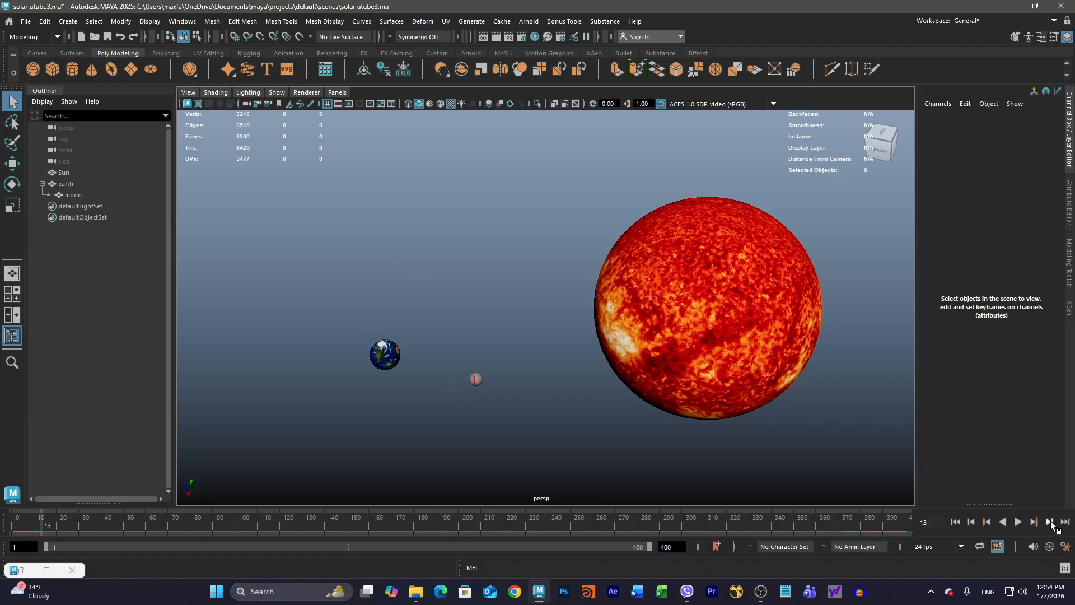
left_click(1051, 523)
left_click(1051, 523)
left_click(1051, 522)
left_click(1051, 523)
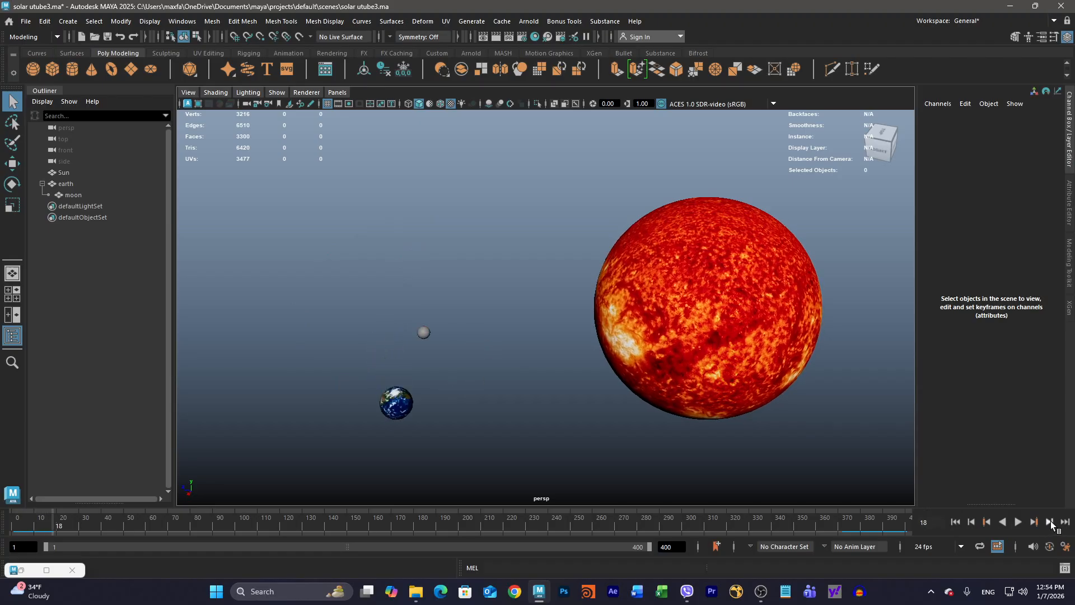
left_click(1050, 523)
left_click(1051, 522)
left_click(1050, 522)
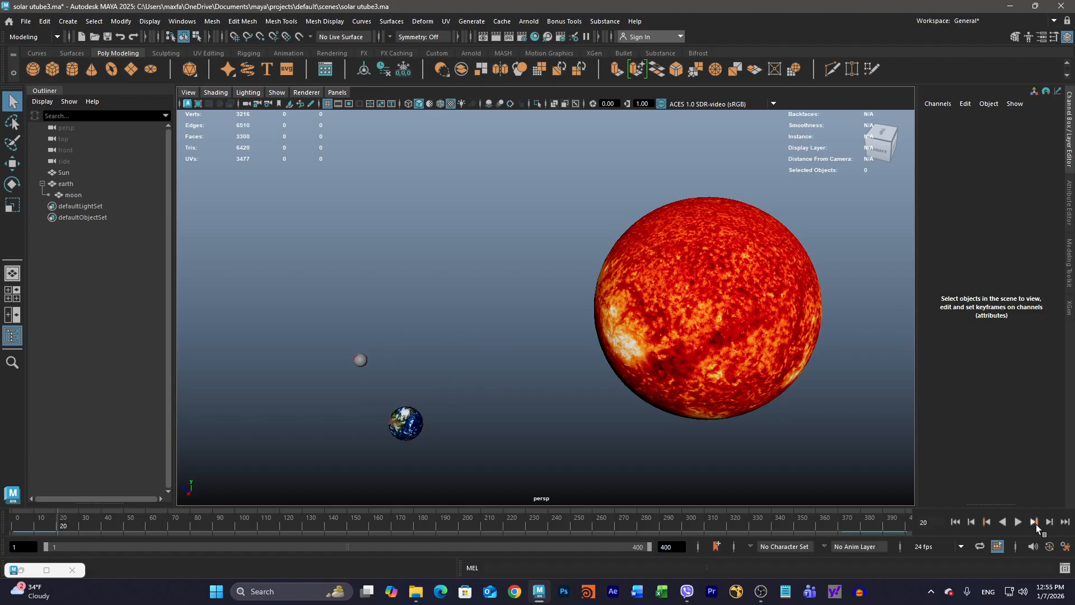
left_click(1017, 522)
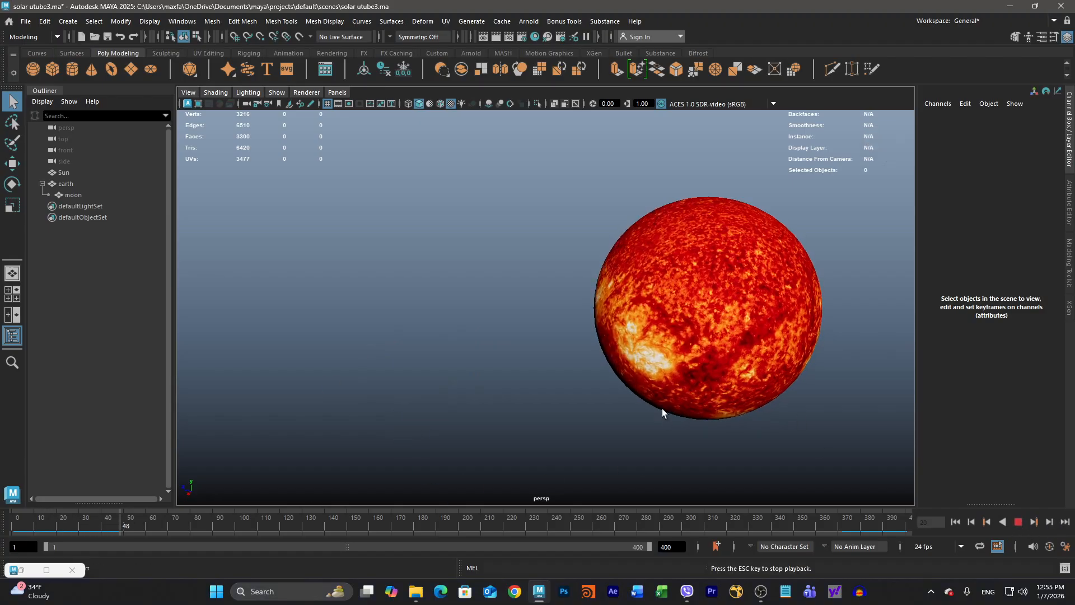
- Play and pause the animation repeatedly with sun, earth and moon in view to examine how the moon travels around the earth
right_click_drag(666, 376, 319, 376, "alt")
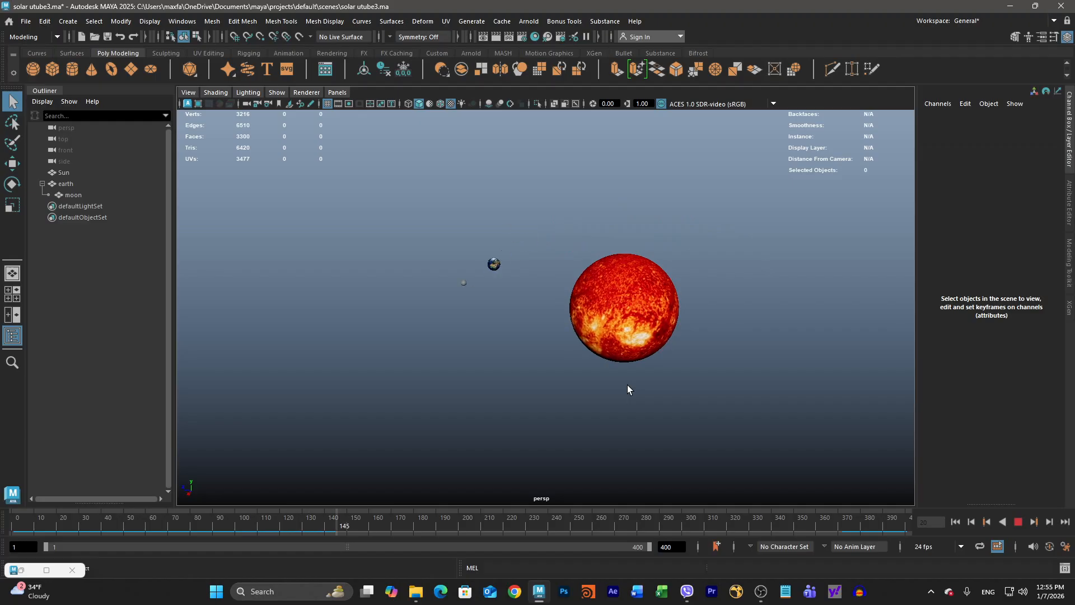
left_click(1020, 523)
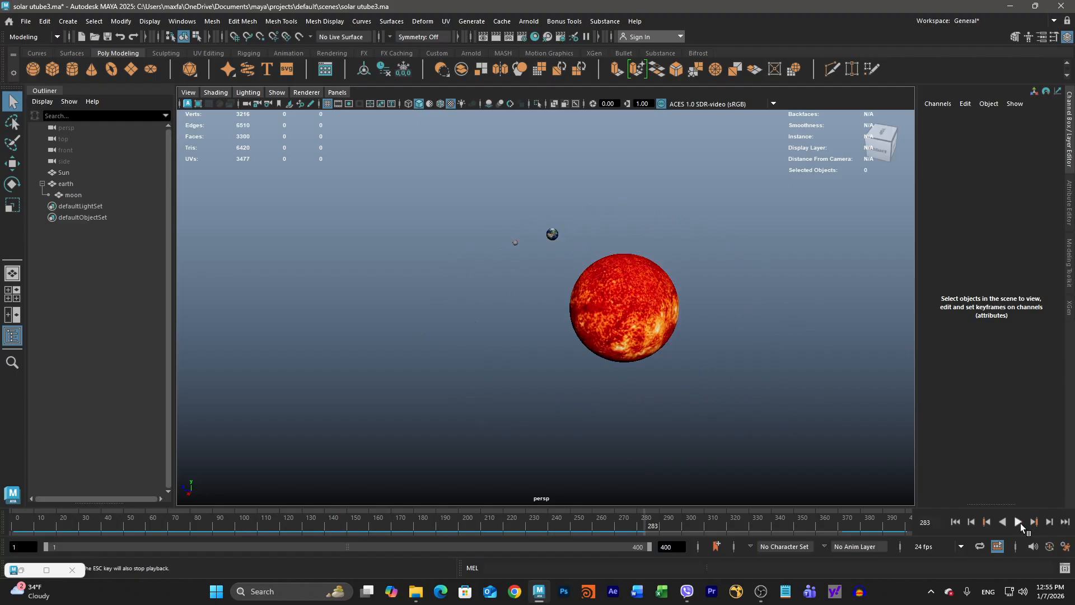
left_click(1020, 523)
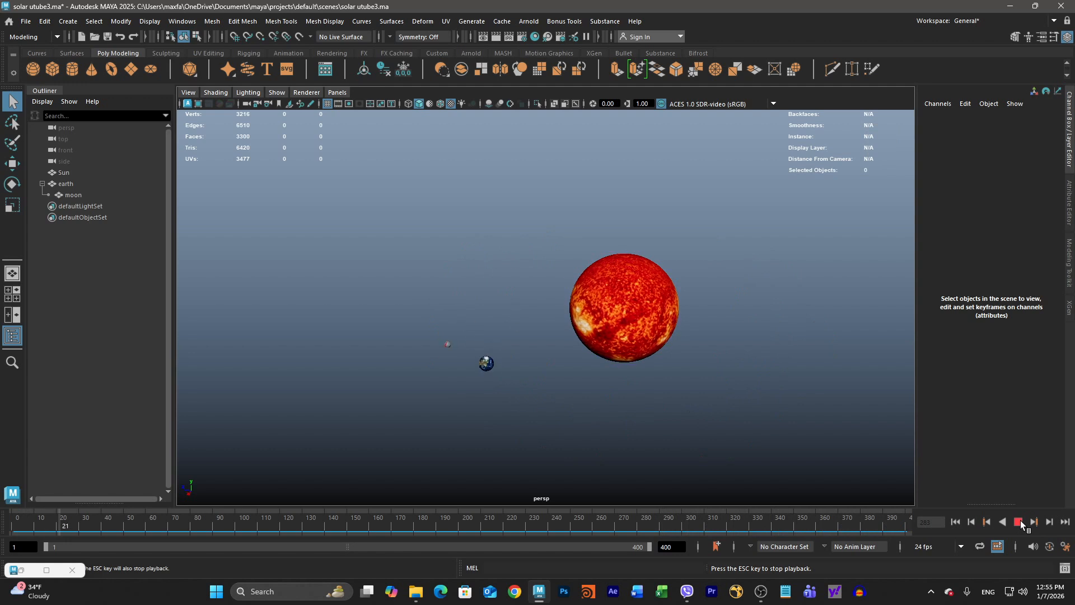
left_click(1020, 521)
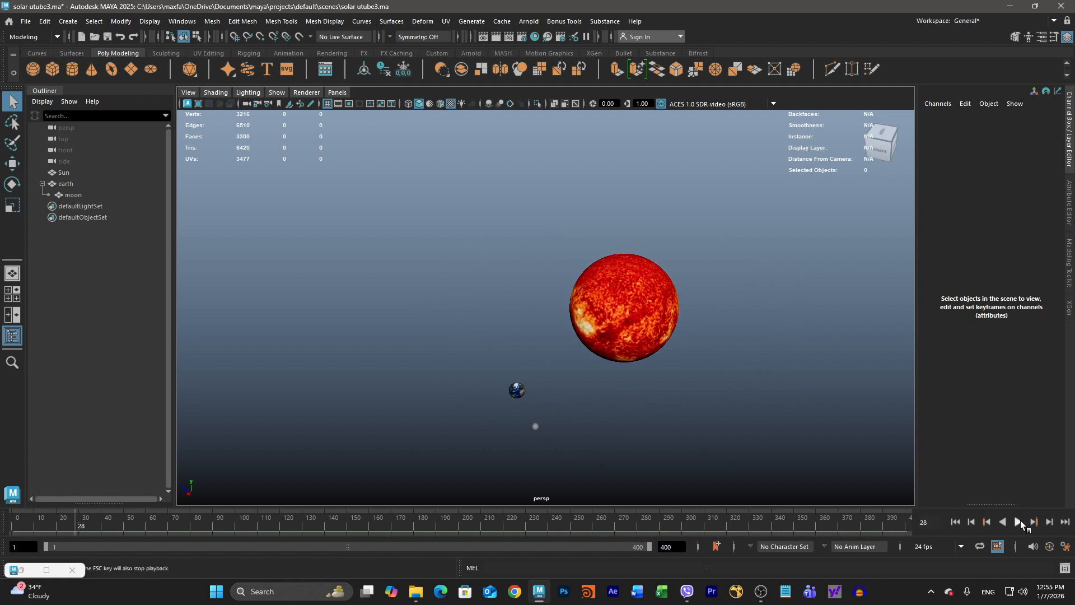
left_click(1020, 520)
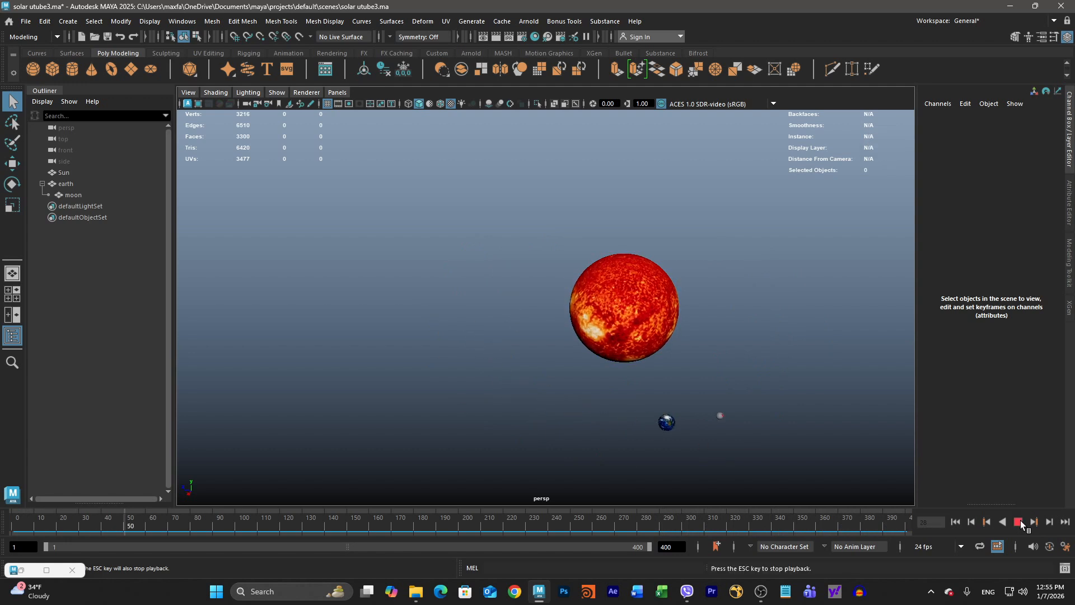
left_click(1020, 521)
left_click(1020, 520)
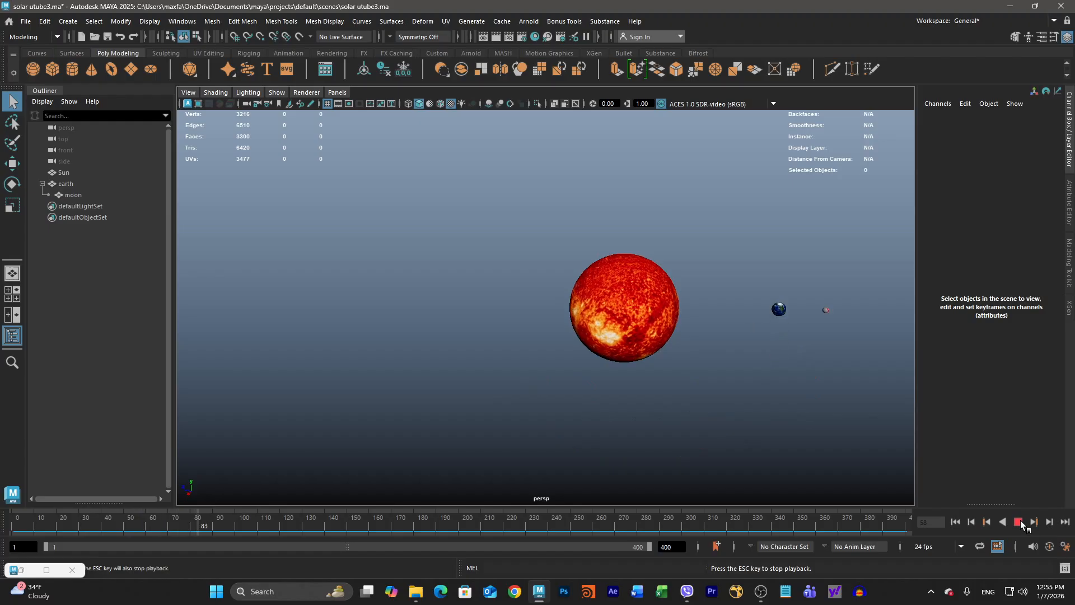
left_click(1020, 521)
left_click(1020, 521)
left_click(1020, 521)
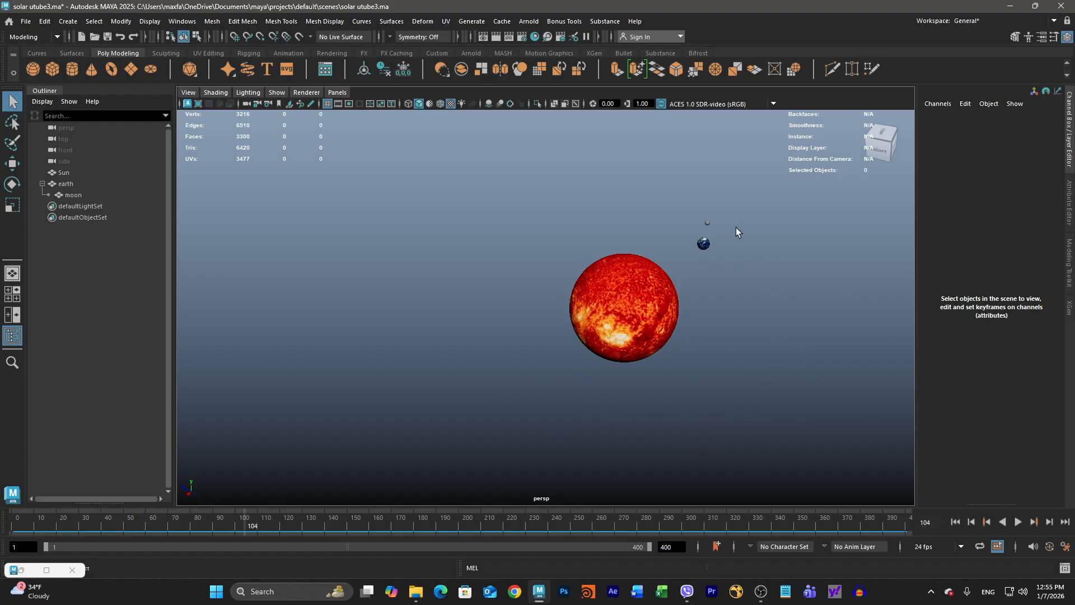
- Select the earth and open its Translate X expression in the Expression Editor
left_click(704, 244)
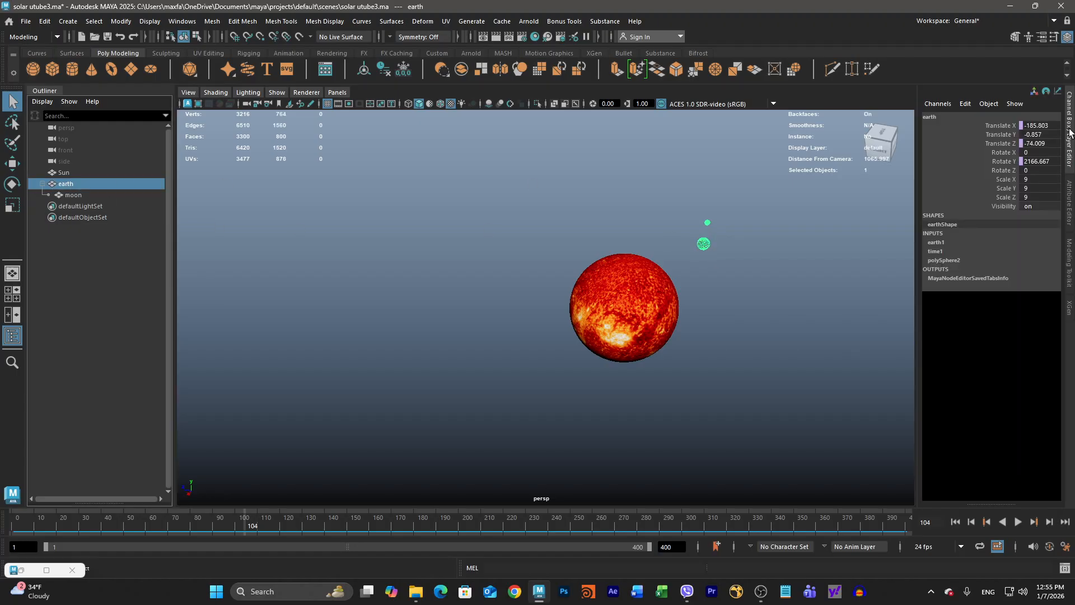
left_click(965, 104)
left_click(965, 103)
left_click(965, 104)
left_click(966, 72)
left_click(987, 125)
key("w")
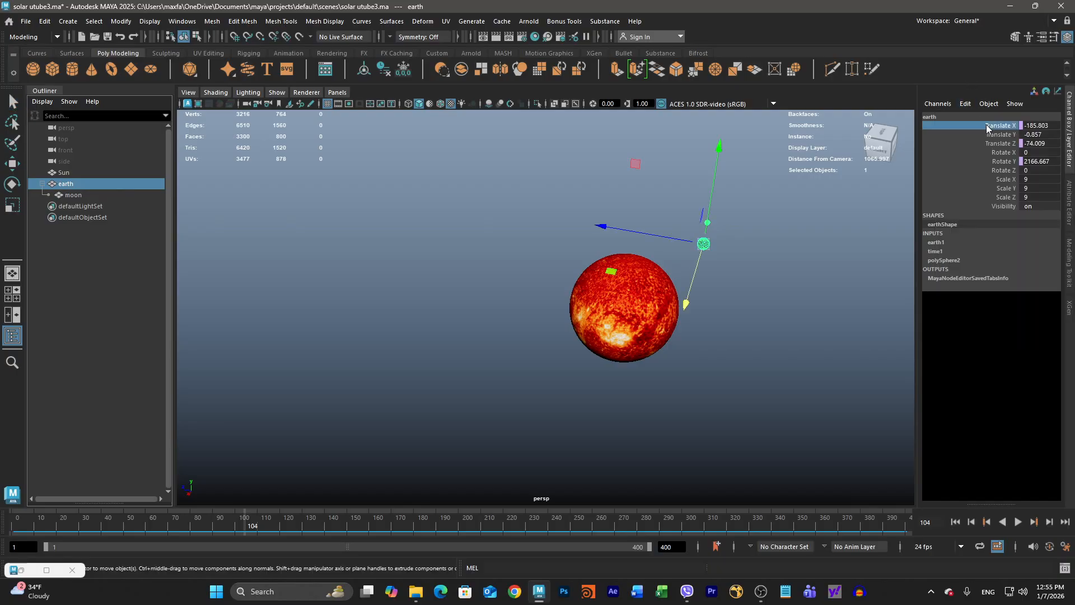
left_click(965, 104)
left_click(965, 115)
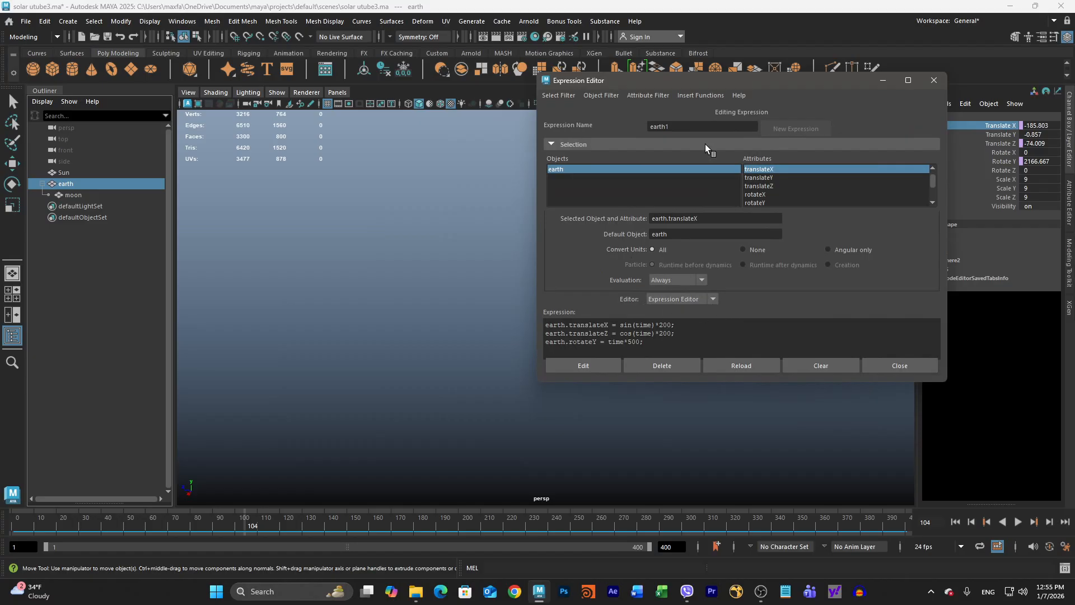
- Change the earth's translateX to sin(time*20)*200 and translateZ to cos(time*20)*200 and apply the expression
left_click_drag(697, 80, 828, 82)
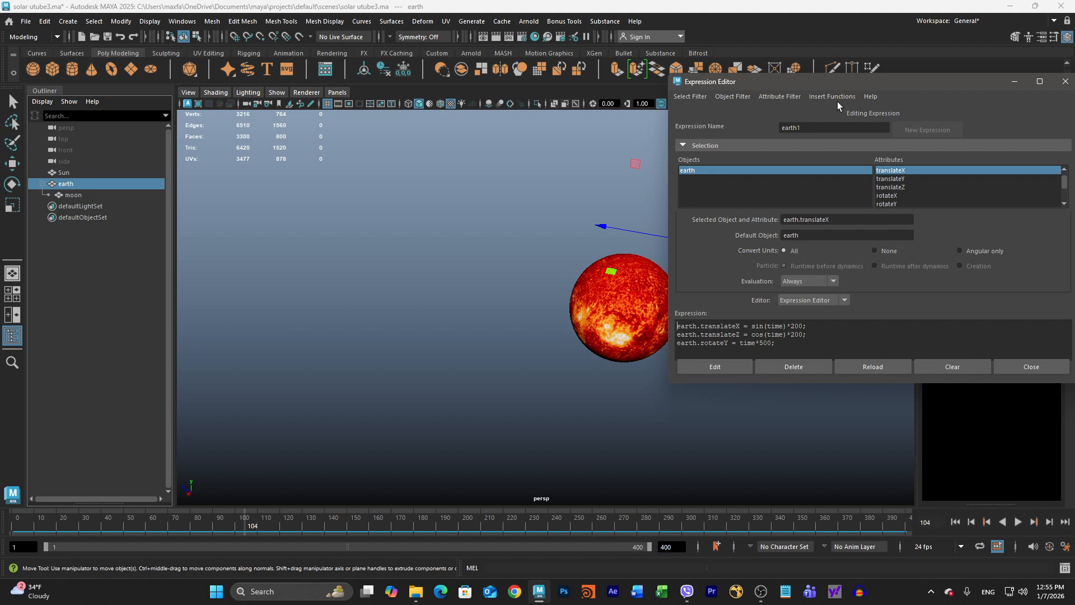
left_click_drag(829, 82, 919, 83)
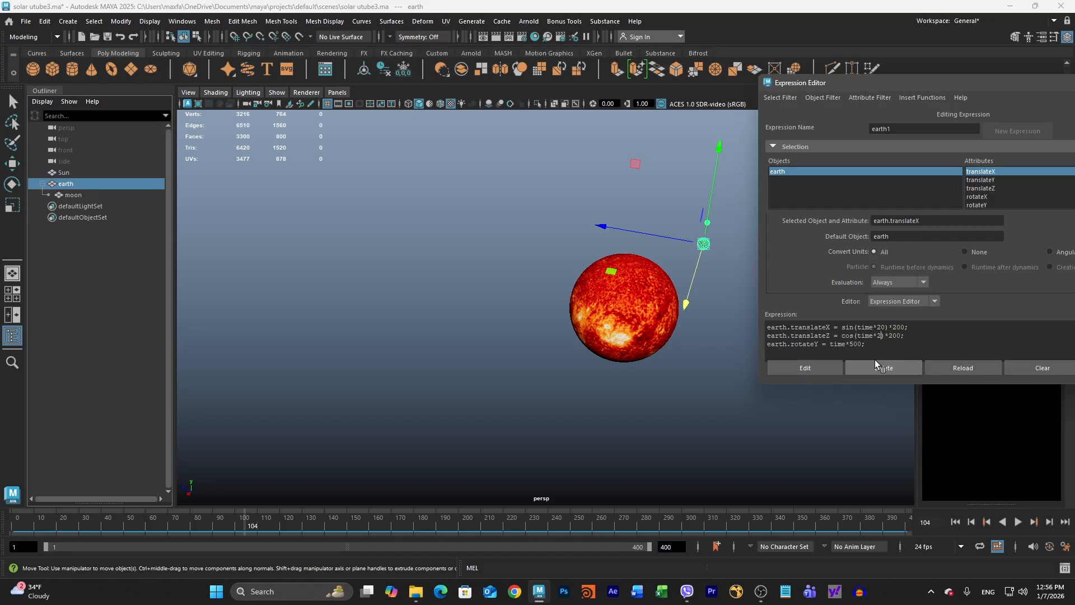
left_click(821, 365)
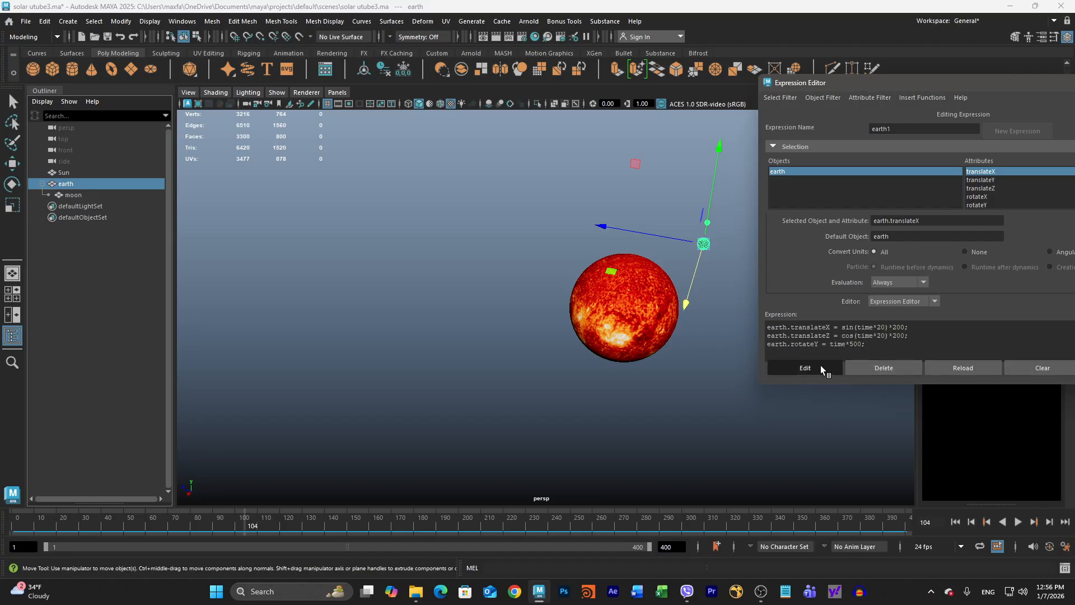
- Move the Expression Editor clear of the earth and play the animation to check the orbit speed
left_click(1019, 524)
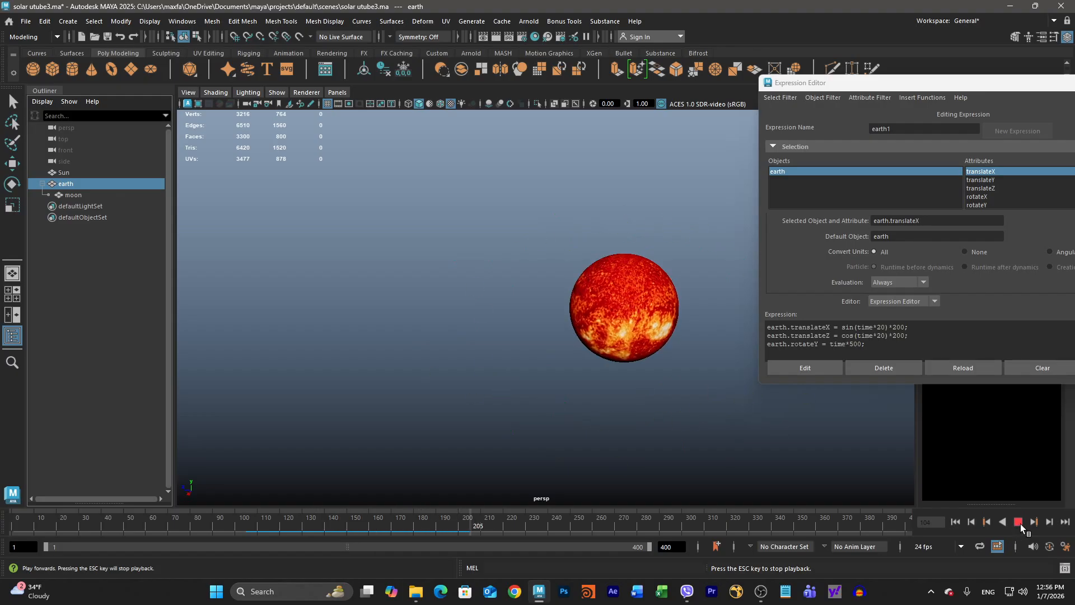
left_click(1021, 523)
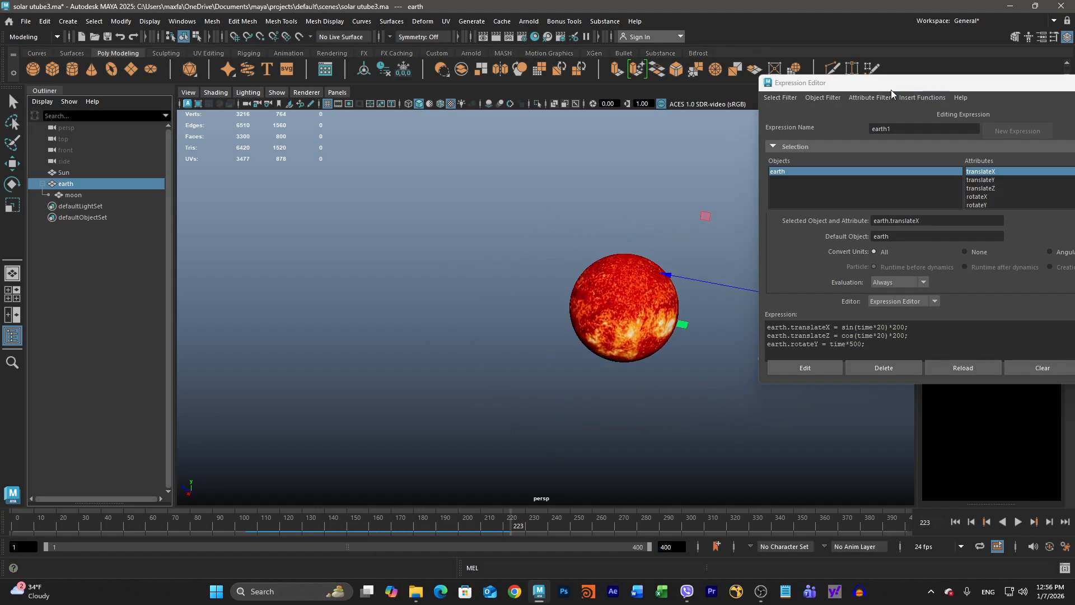
left_click_drag(896, 82, 970, 71)
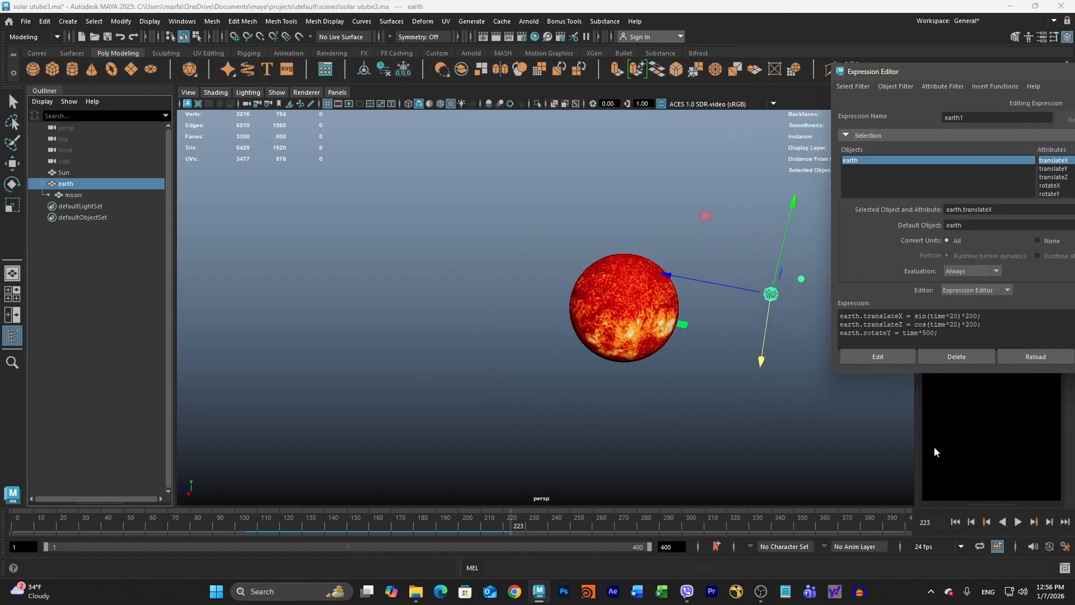
left_click(1018, 521)
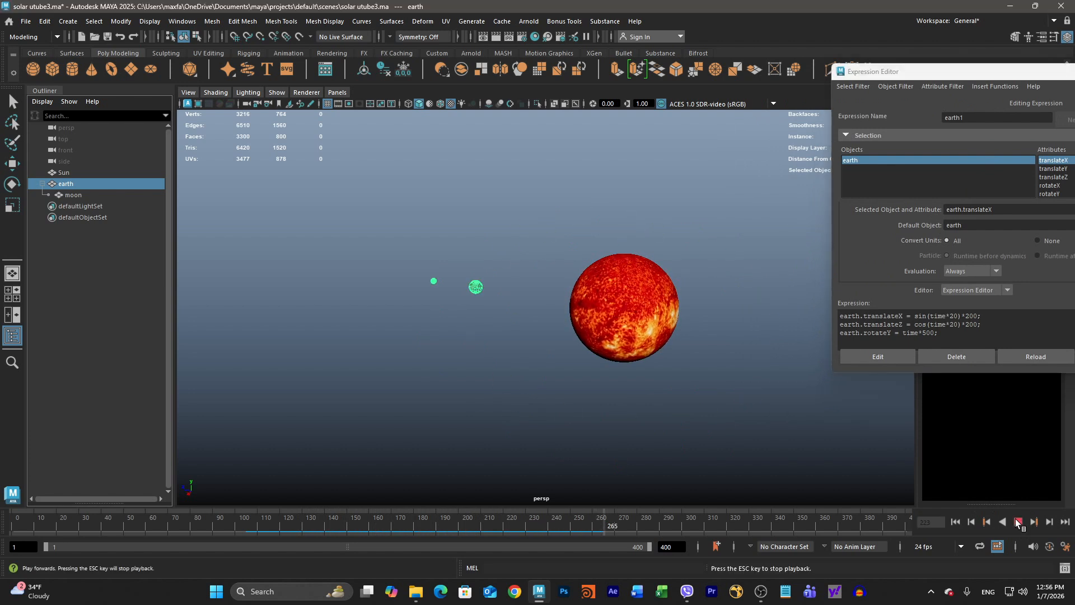
left_click(1016, 521)
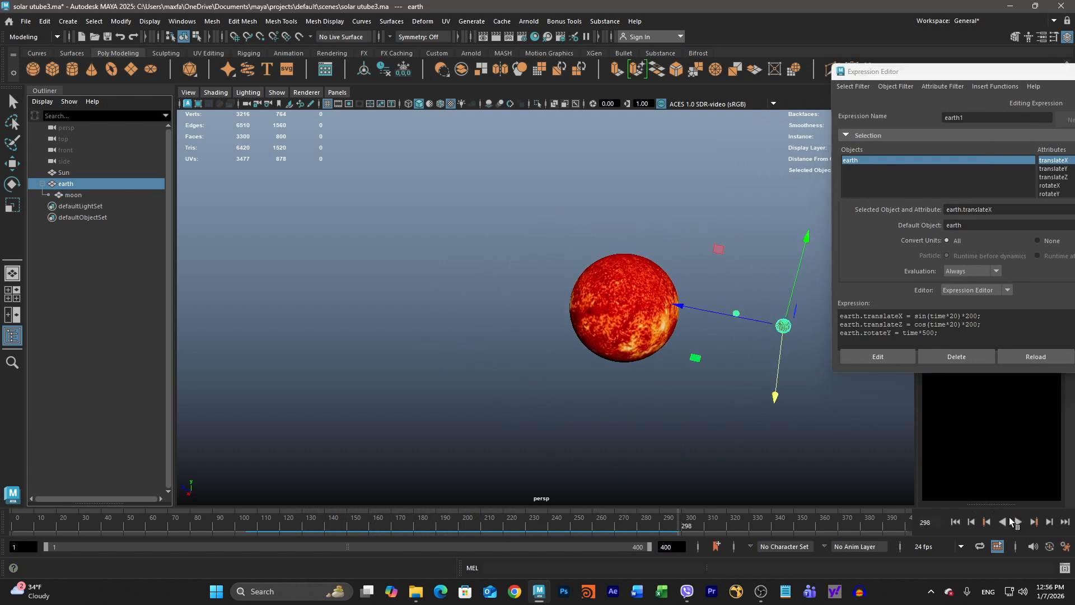
- Set the time multiplier to time*5 in the earth's translateX and translateZ lines, and copy both lines
left_click(959, 316)
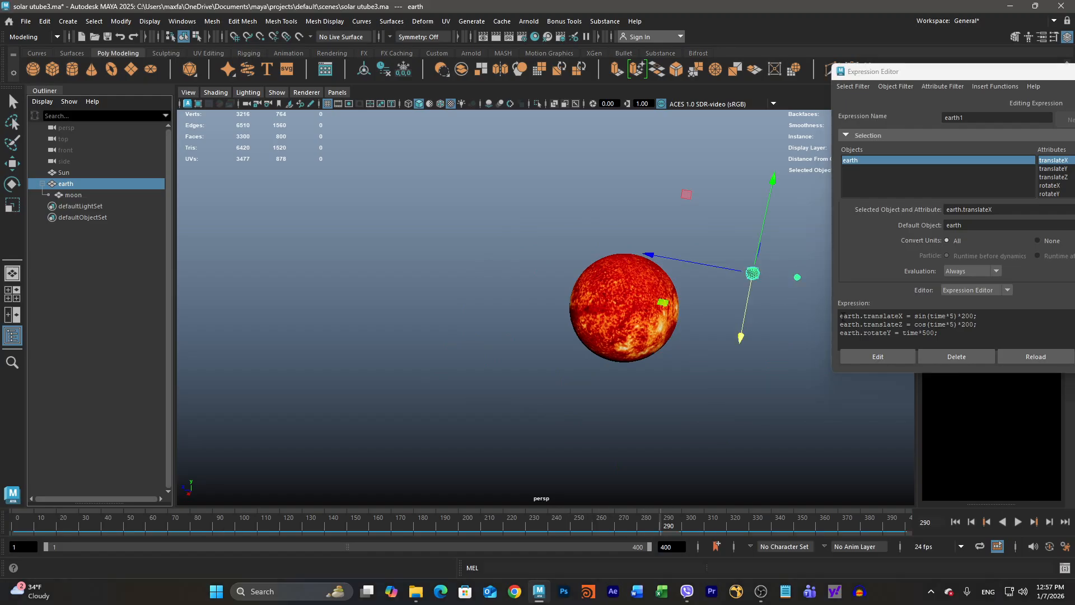
left_click_drag(840, 316, 1012, 322)
key("ctrl+c")
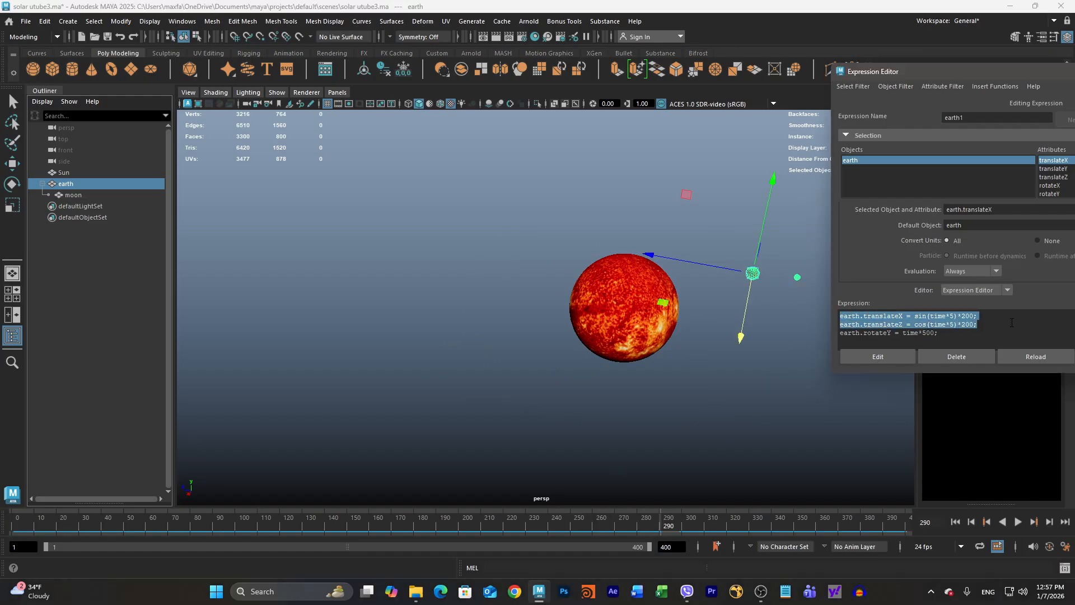
- Select the moon and open its Rotate Y expression in the Expression Editor
left_click(79, 195)
left_click_drag(963, 75, 762, 390)
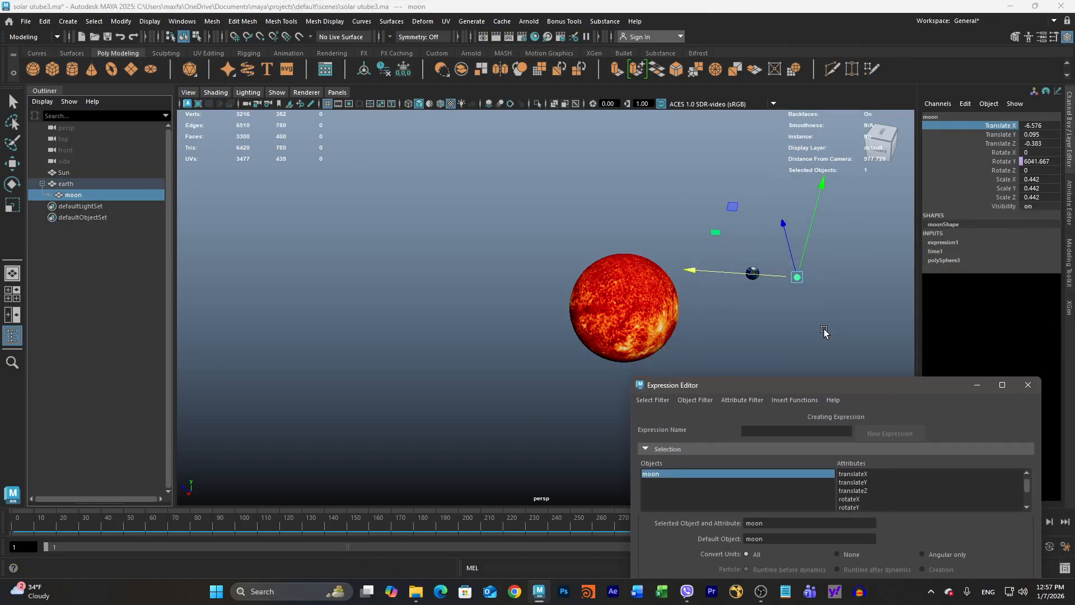
left_click(1001, 162)
left_click(966, 103)
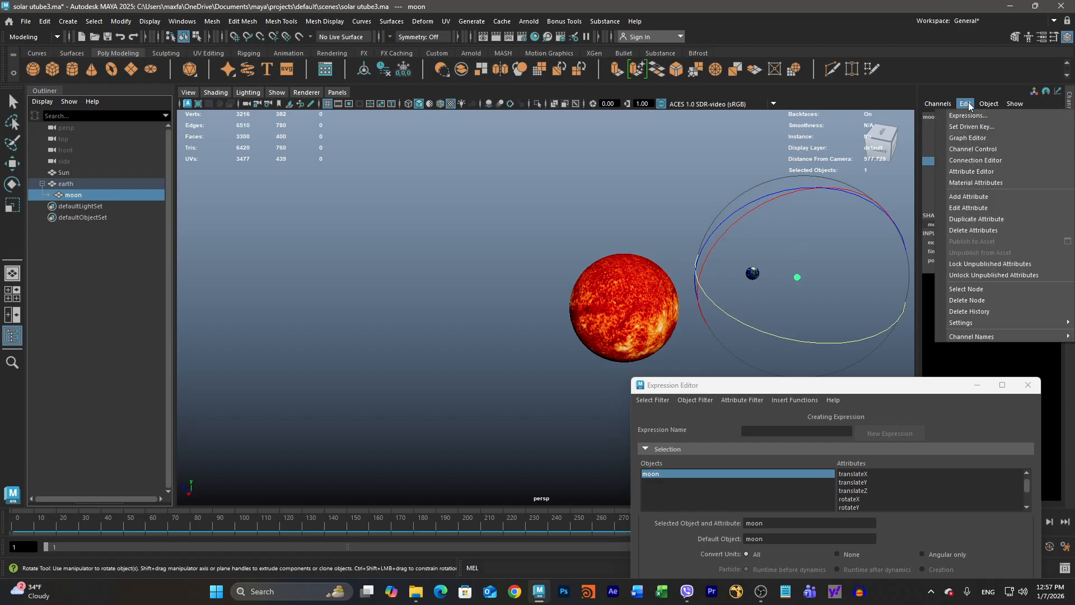
left_click(969, 116)
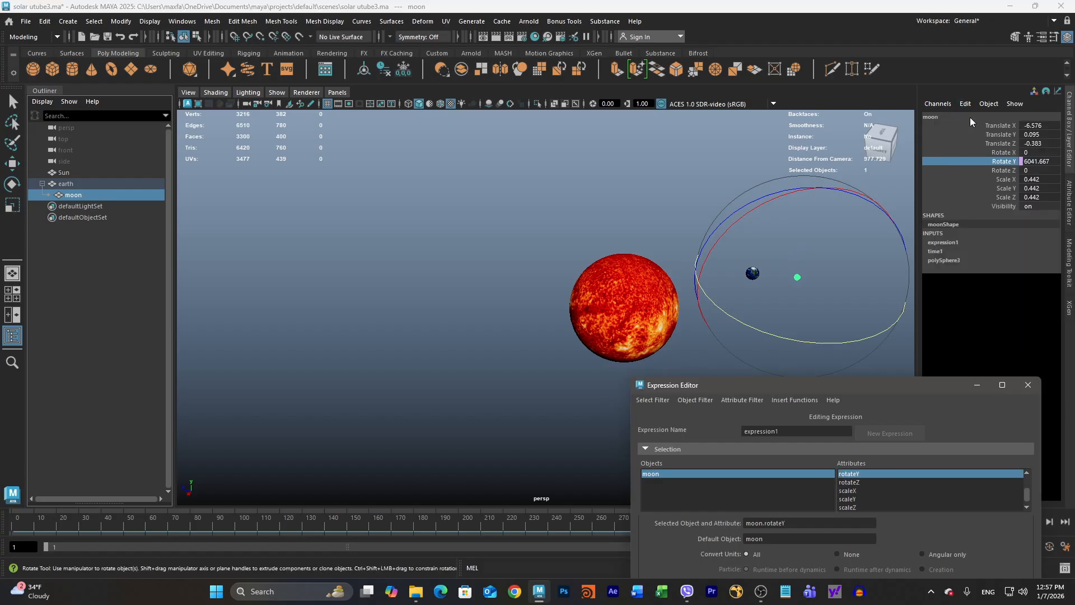
left_click_drag(771, 387, 828, 140)
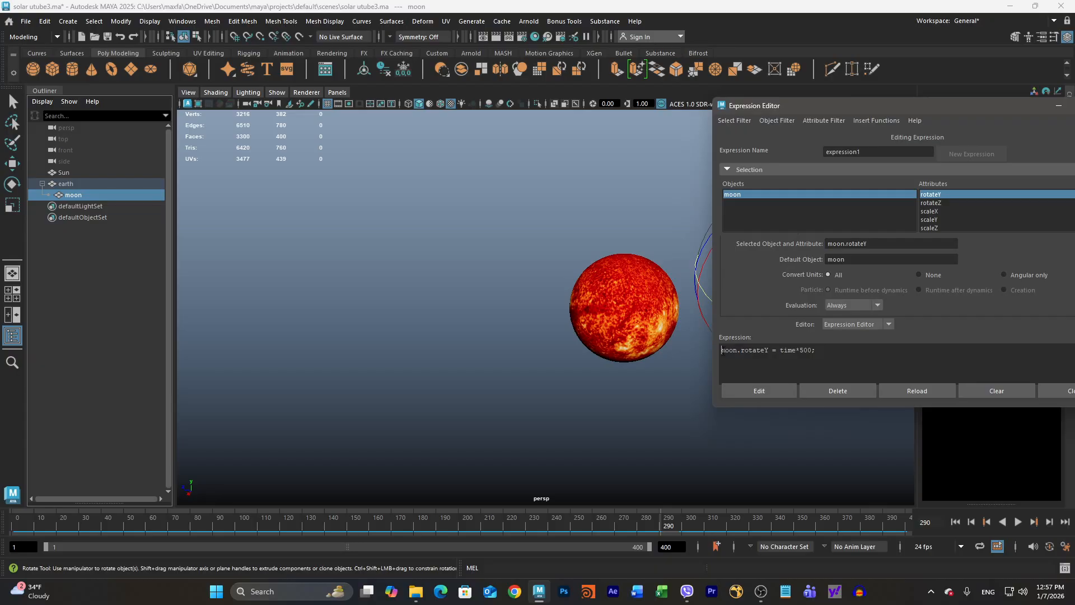
- Paste the two translate lines above the moon's rotateY line, replace earth with moon in both, and apply the expression
left_click(722, 351)
key("Return")
key("Return")
key("ctrl+v")
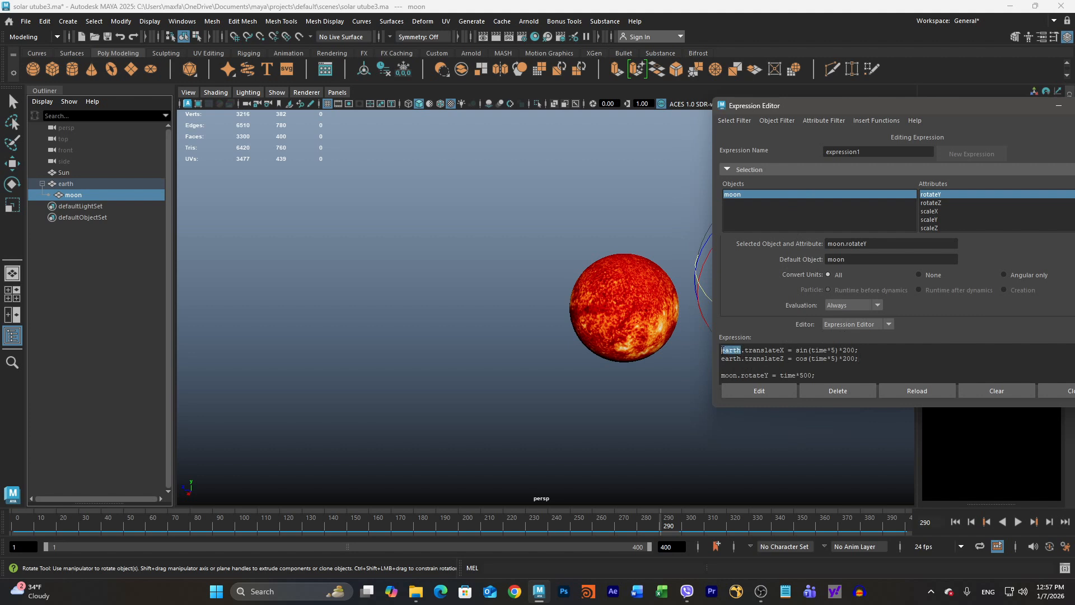
type("moon")
type("moon")
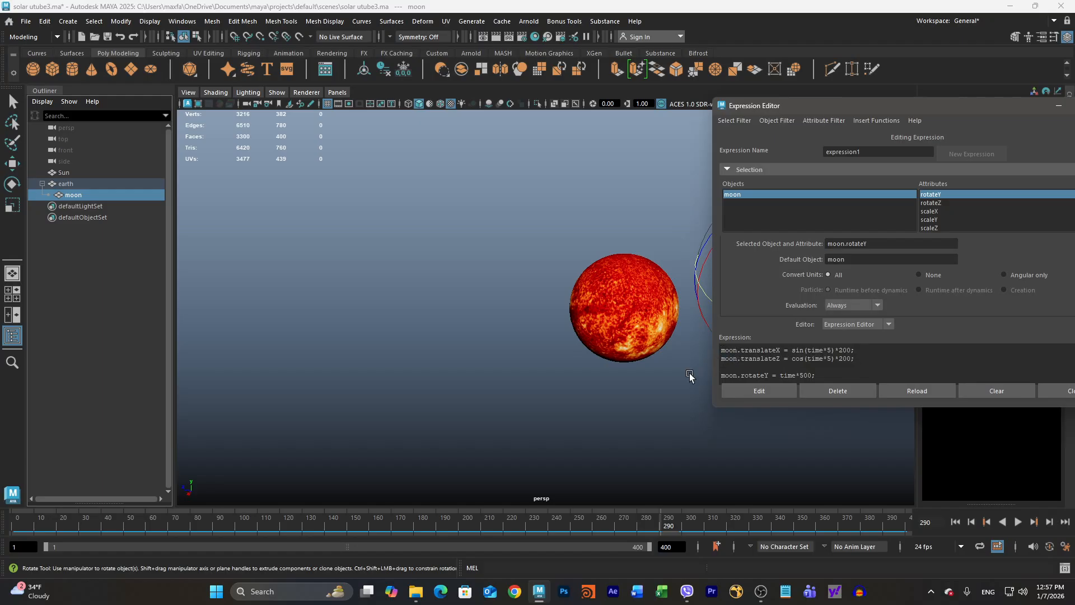
left_click(757, 388)
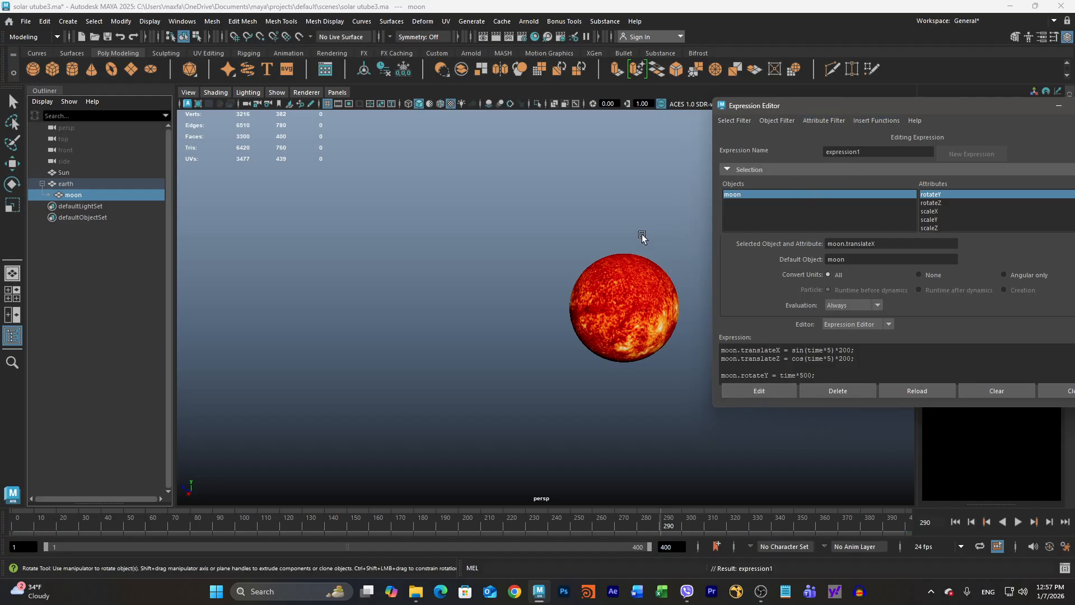
- Switch the viewport to wireframe and reframe it to show the sun, earth and distant moon together
middle_click_drag(628, 211, 387, 195, "alt")
left_click_drag(587, 326, 602, 338, "alt")
middle_click_drag(602, 339, 553, 322, "alt")
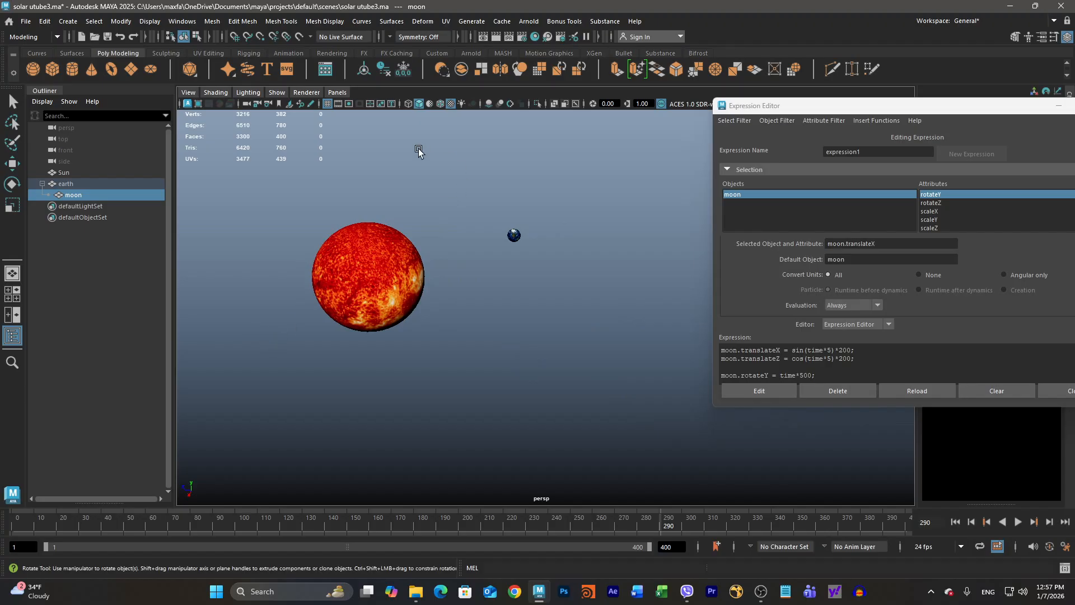
left_click(409, 104)
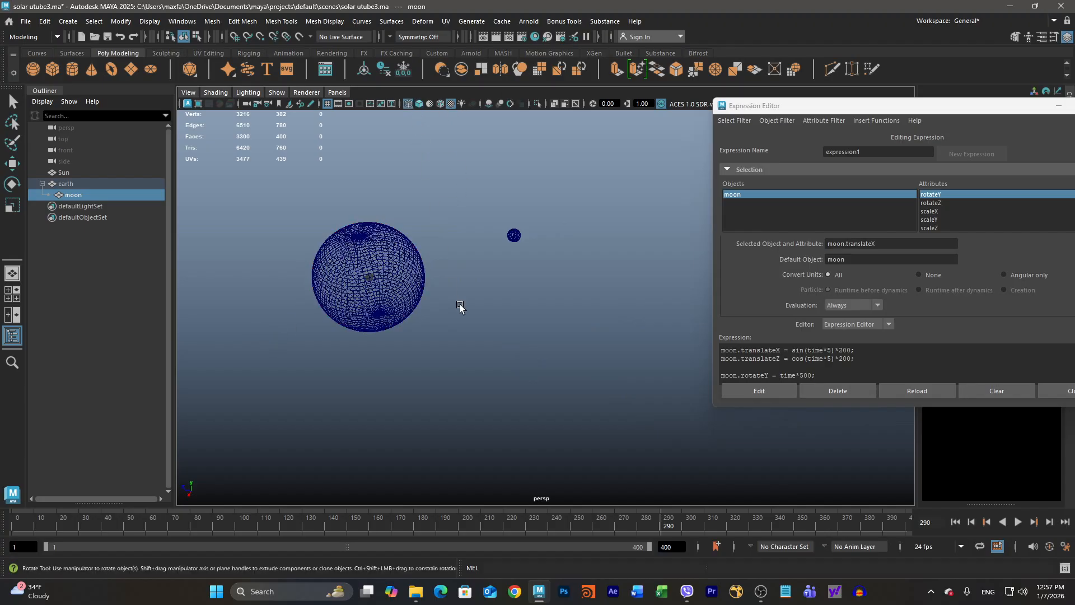
scroll(562, 342, "down", 10)
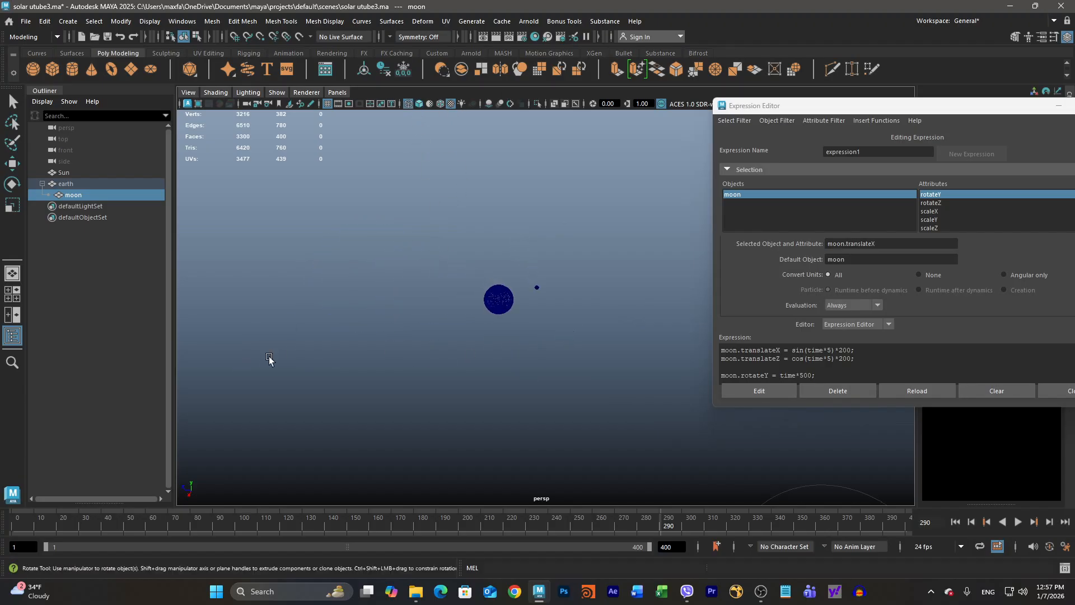
mouse_move(482, 283)
middle_mouse_down("alt")
mouse_move(448, 260)
mouse_move(444, 290)
middle_mouse_up("alt")
middle_click_drag(576, 322, 495, 258, "alt")
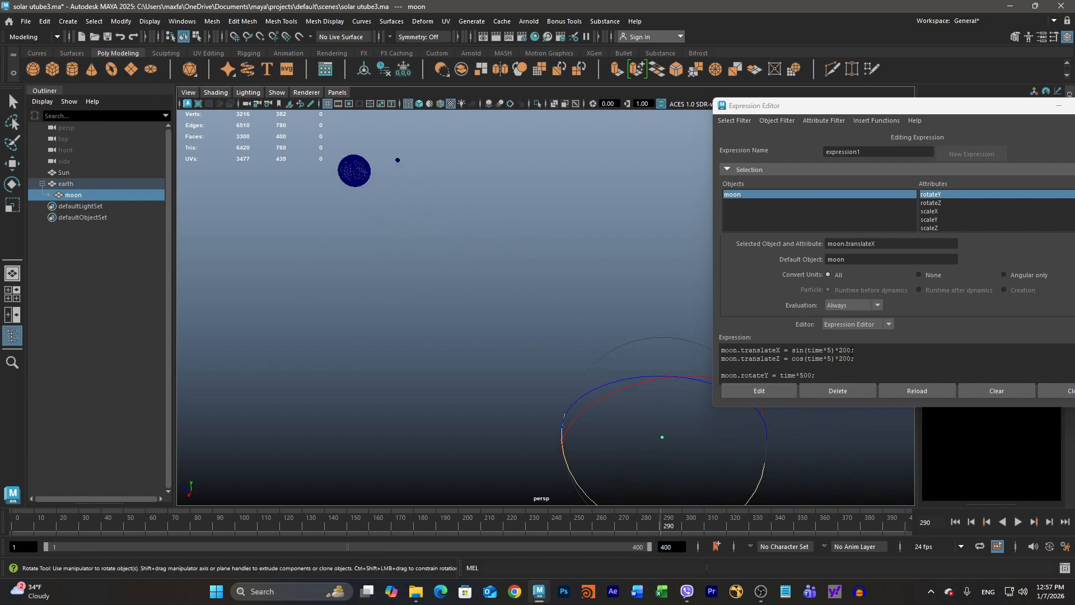
- Set the distance multiplier in the moon's translateX and translateZ lines to 20, 10 and finally 5, applying each edit
left_click(851, 350)
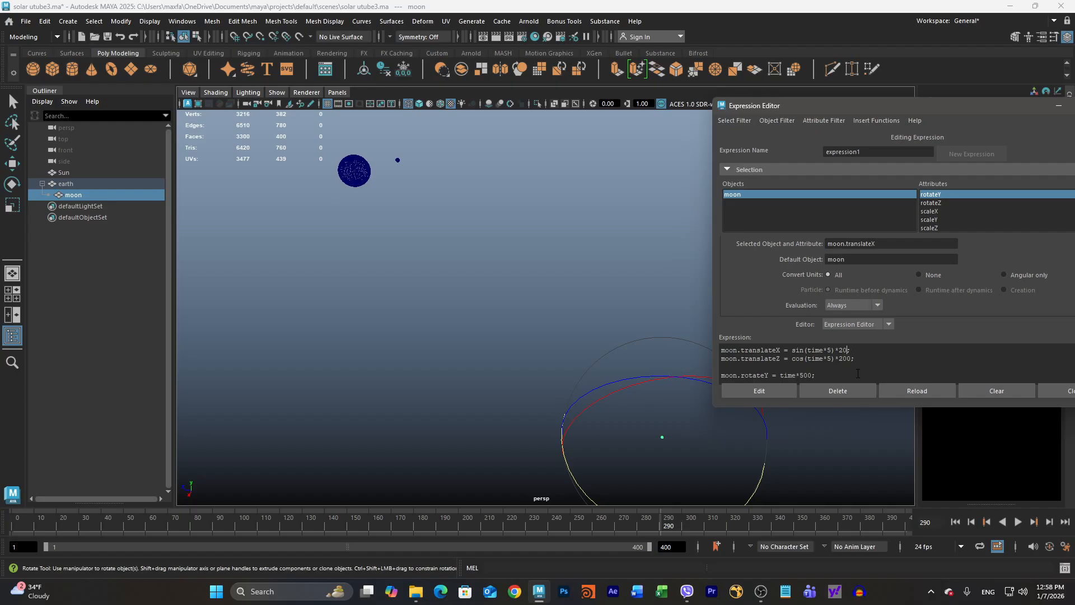
left_click(776, 392)
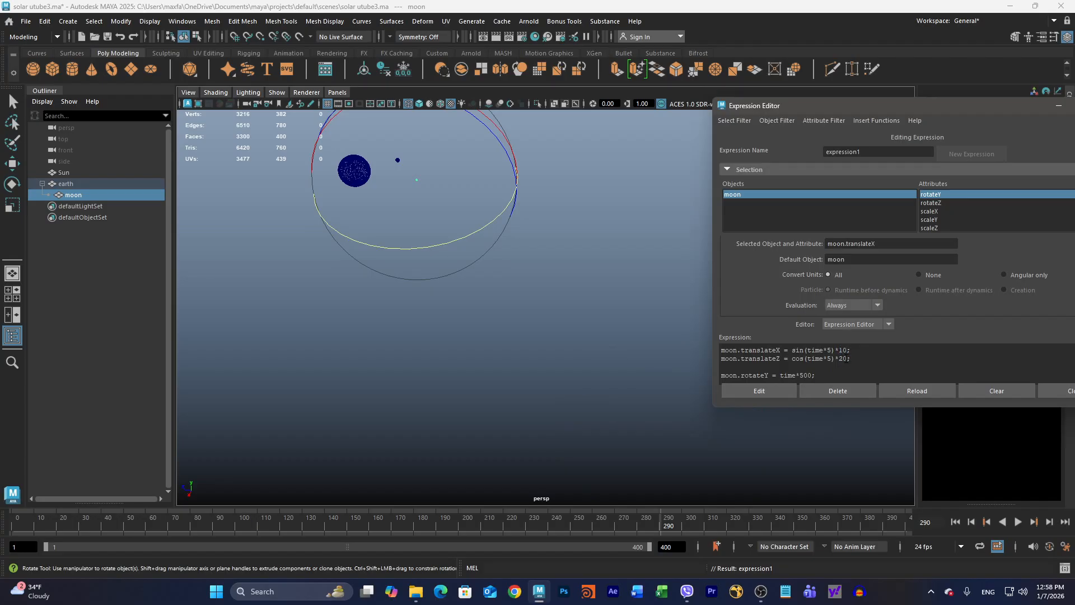
type("10")
left_click(778, 390)
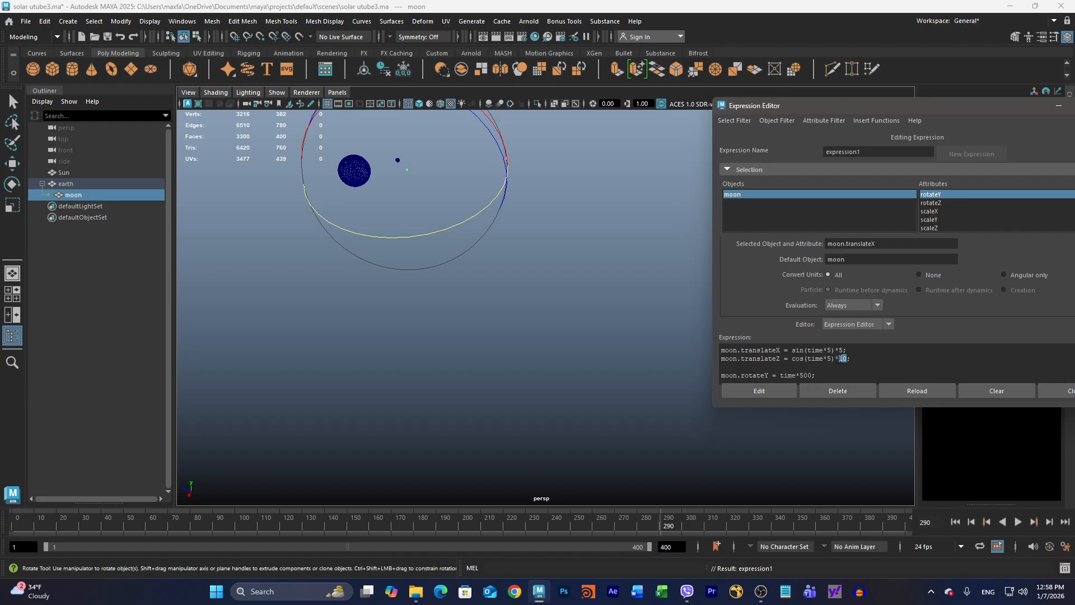
type("5")
left_click(759, 391)
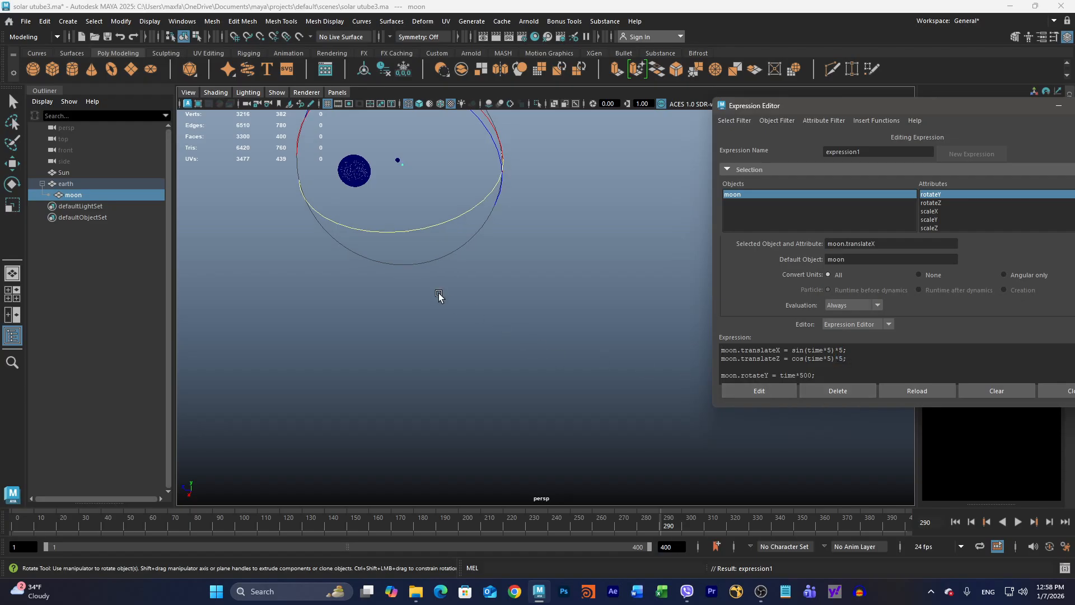
- Switch the viewport from wireframe back to textured shading and play the animation to check the moon's motion
middle_click_drag(439, 296, 490, 454, "alt")
right_click_drag(492, 450, 633, 368, "alt")
middle_click_drag(553, 381, 629, 321, "alt")
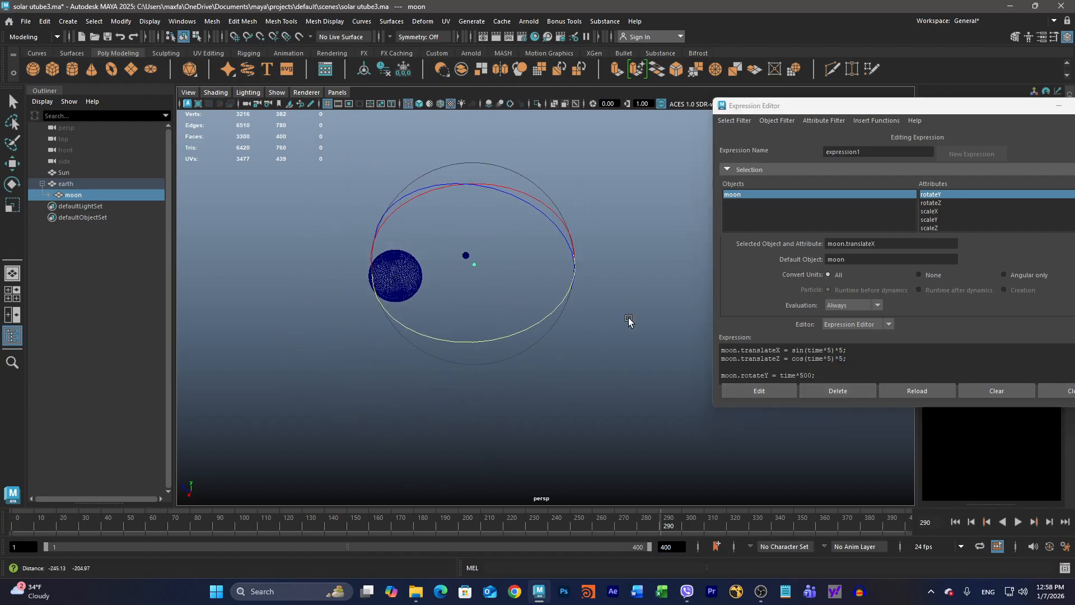
left_click(419, 106)
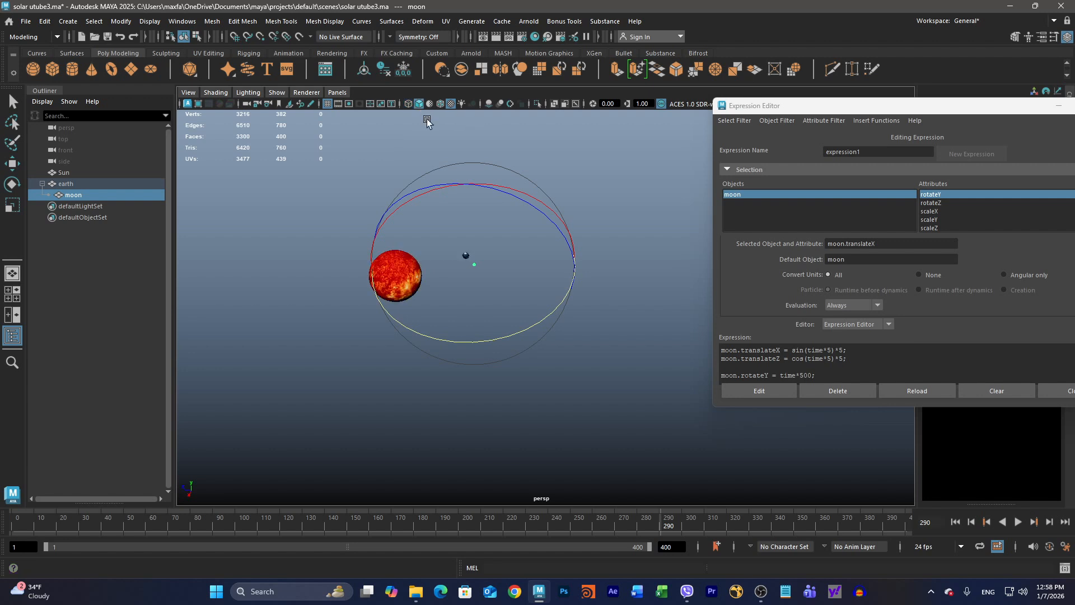
left_click(1019, 522)
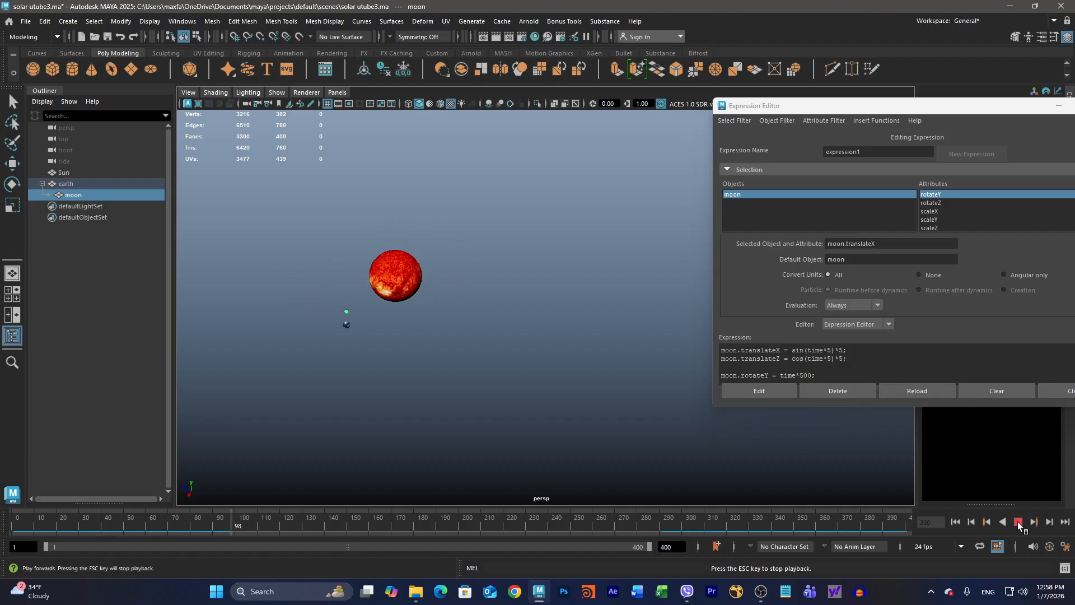
left_click(1018, 522)
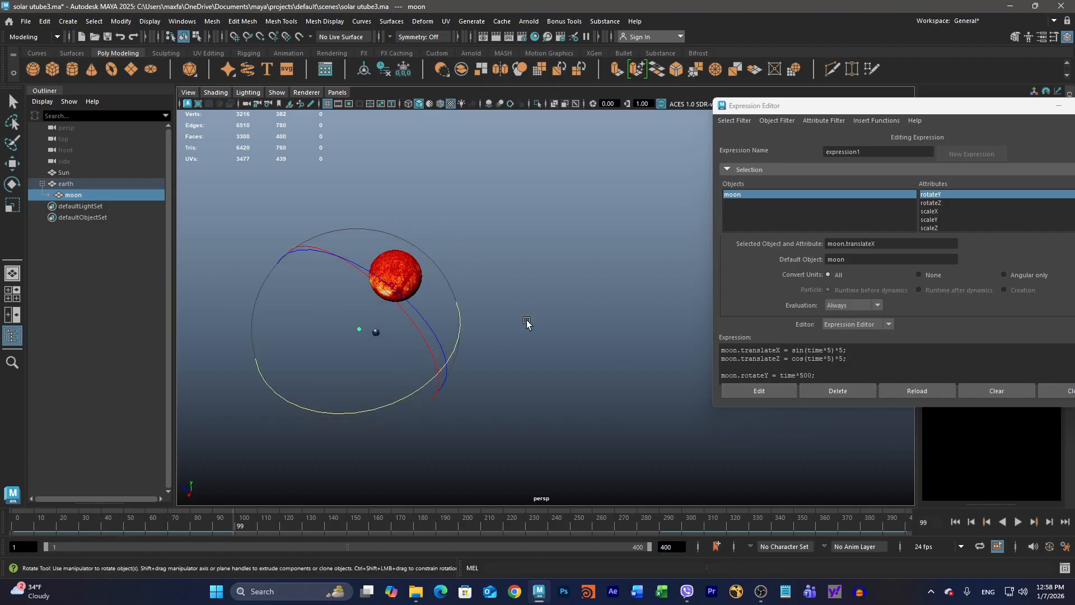
- Set the multiplier in the moon's rotateY line to 50, apply the expression and preview the playback
left_click(812, 377)
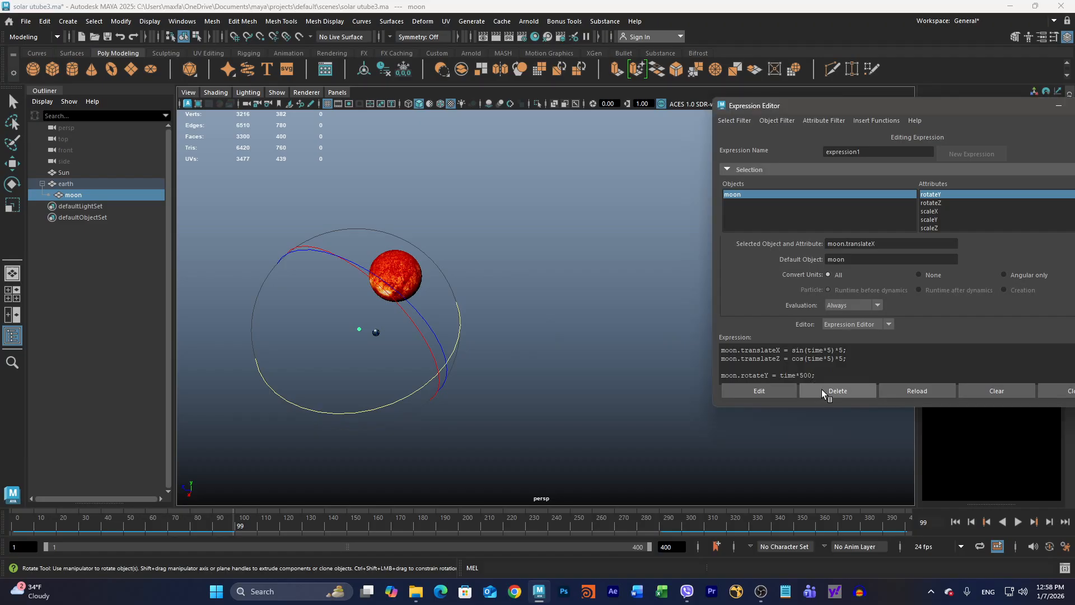
type(";")
left_click(774, 392)
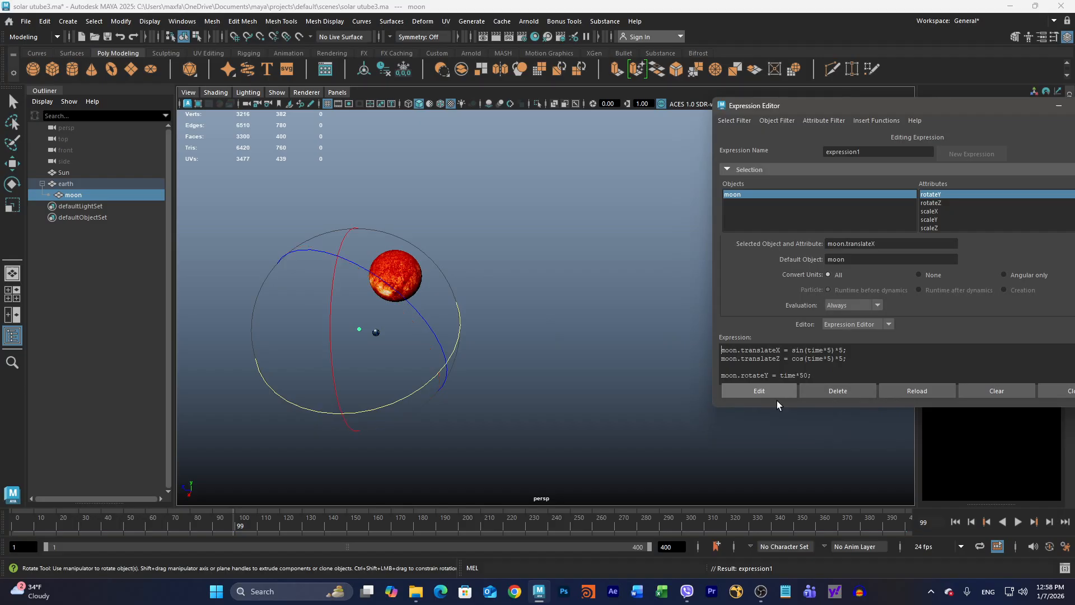
left_click(1018, 521)
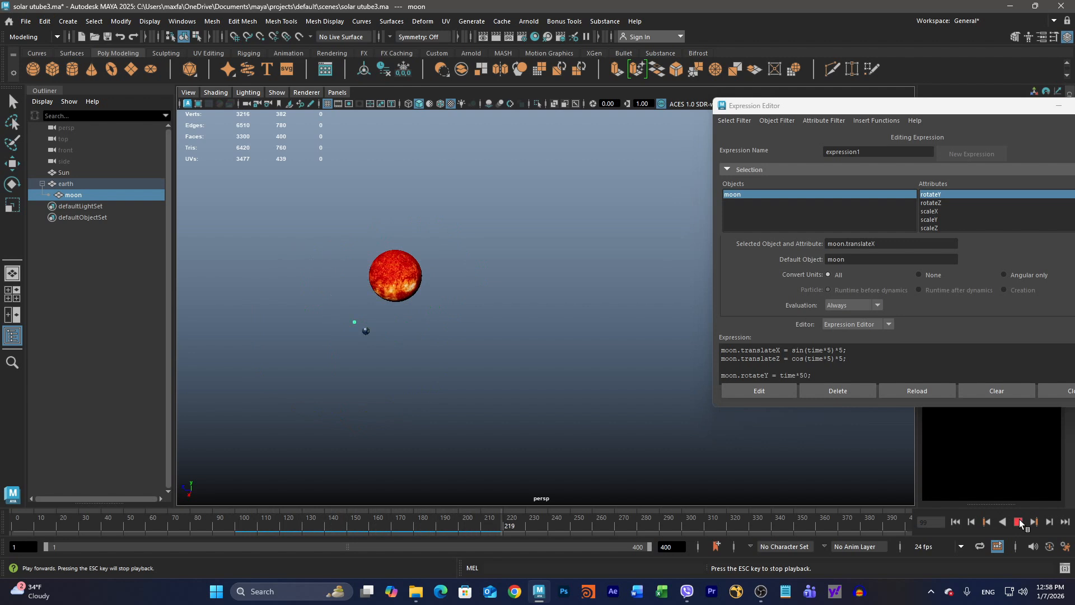
left_click(1019, 521)
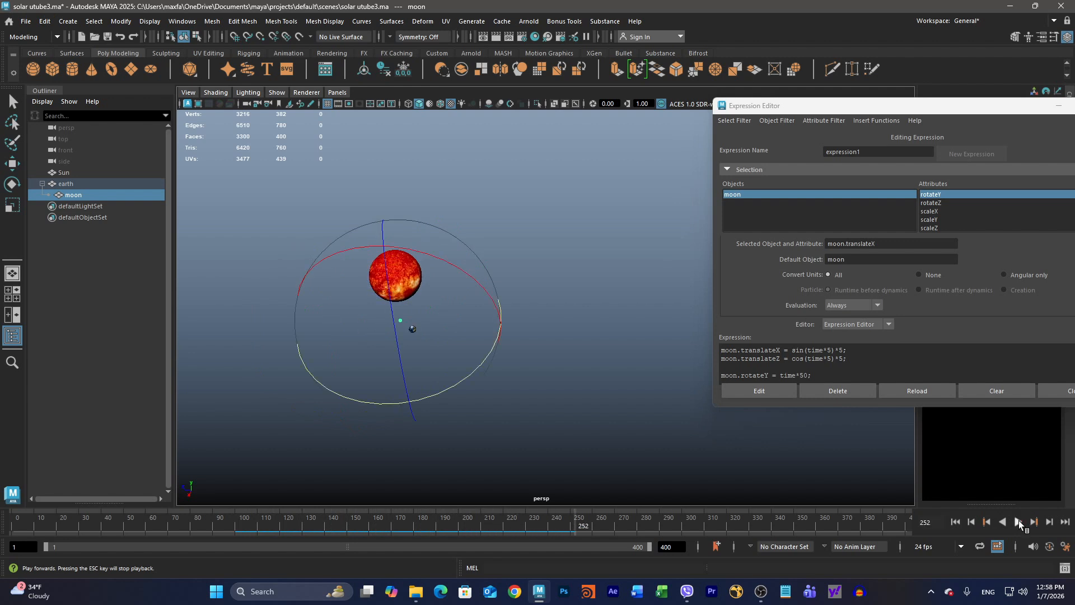
- Set the multiplier in the moon's rotateY line to 5, apply the expression and check the moon's spin in playback
left_click(46, 23)
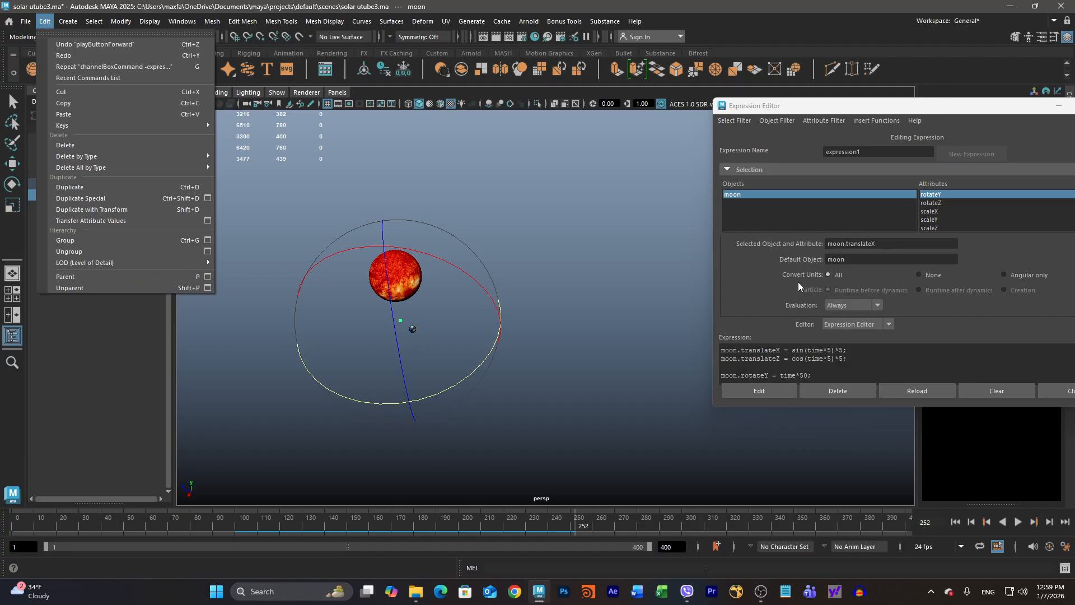
left_click(758, 390)
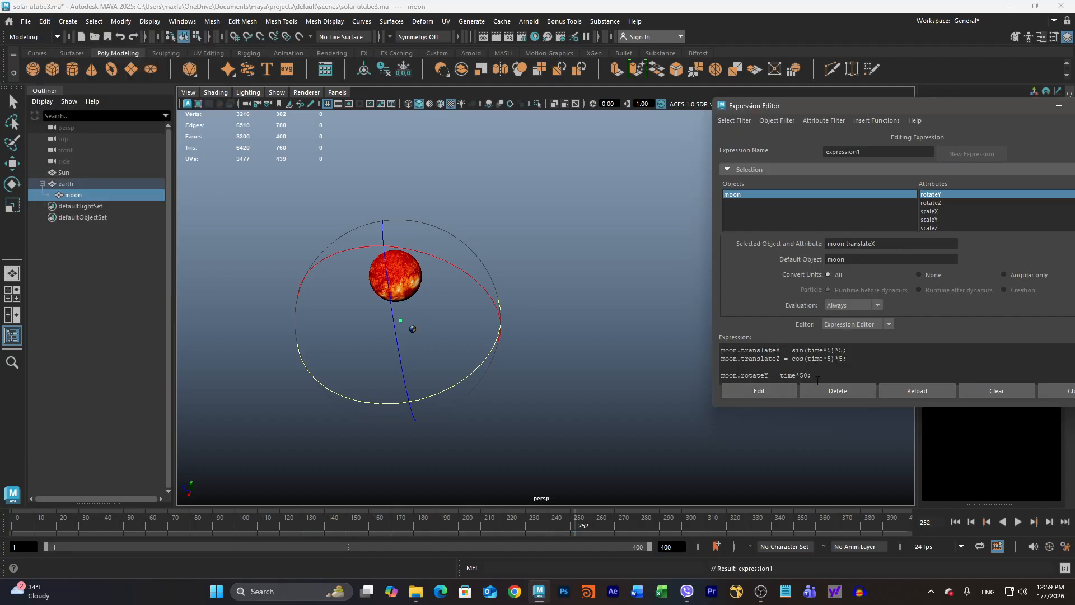
key("BackSpace")
left_click(775, 389)
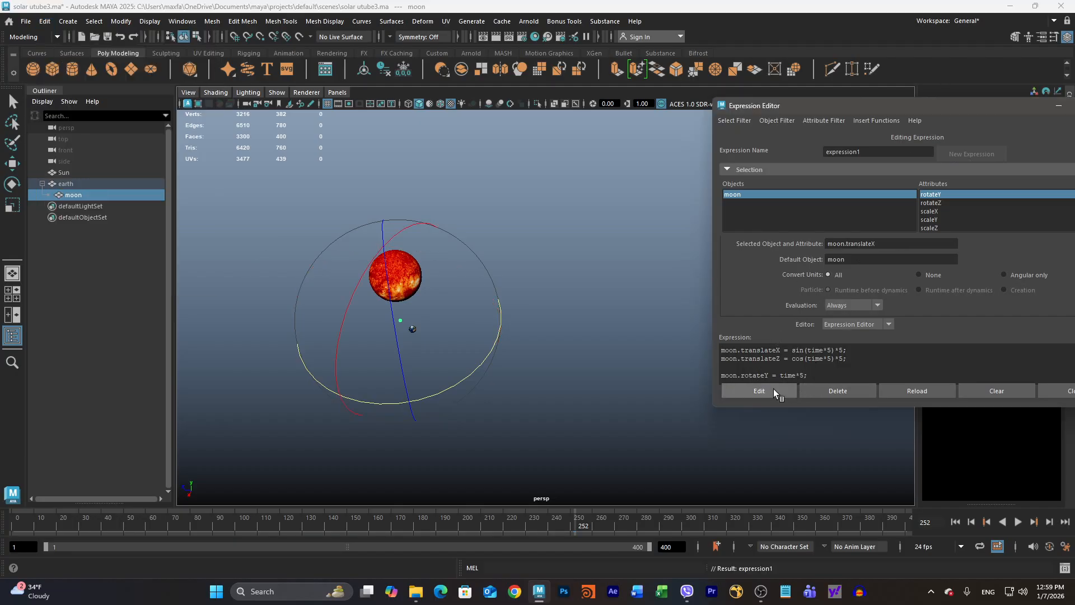
left_click(1021, 524)
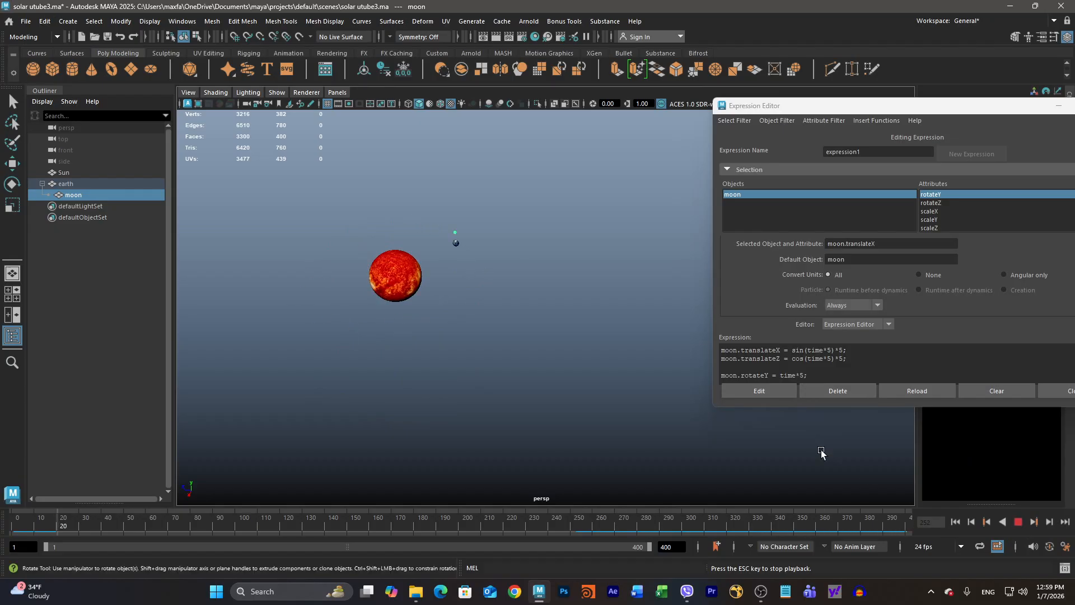
left_click_drag(808, 375, 721, 375)
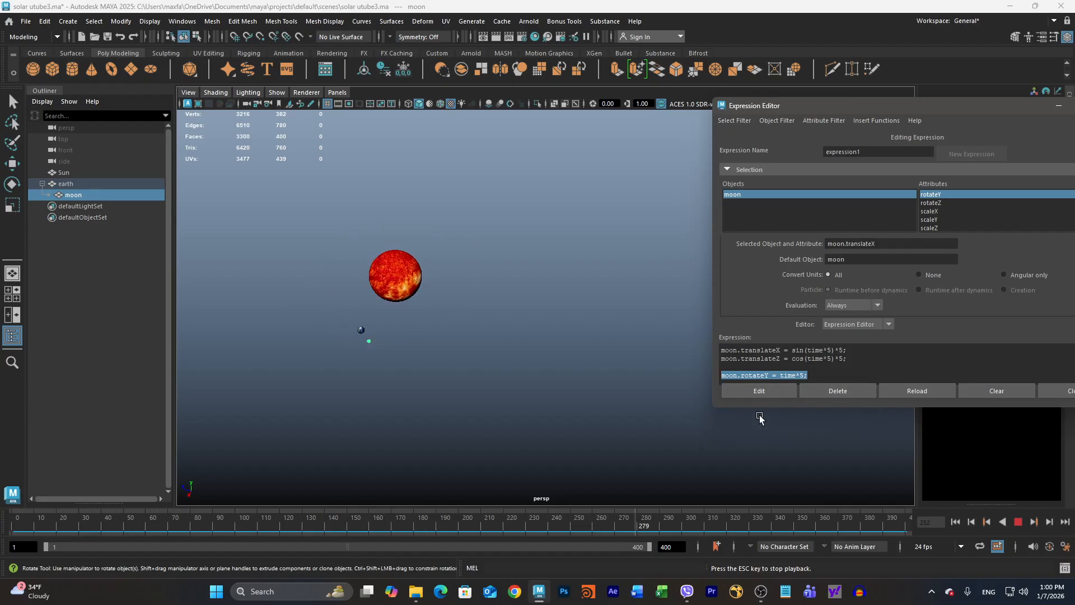
left_click(1018, 521)
key("e")
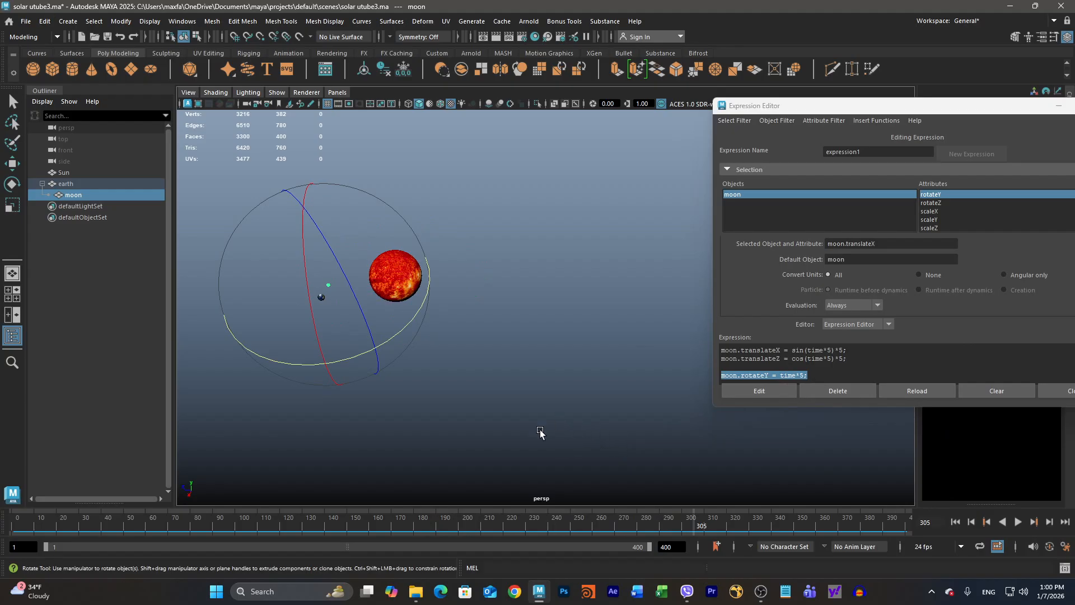
- Comment out the moon's translateX, translateZ and rotateY lines with /* */, apply the expression and play the animation
middle_click_drag(437, 439, 475, 385, "alt")
mouse_move(475, 385)
left_mouse_down("alt")
mouse_move(480, 372)
mouse_move(463, 391)
left_mouse_up("alt")
mouse_move(463, 392)
middle_mouse_down("alt")
mouse_move(476, 384)
mouse_move(459, 370)
middle_mouse_up("alt")
left_click_drag(458, 371, 491, 365, "alt")
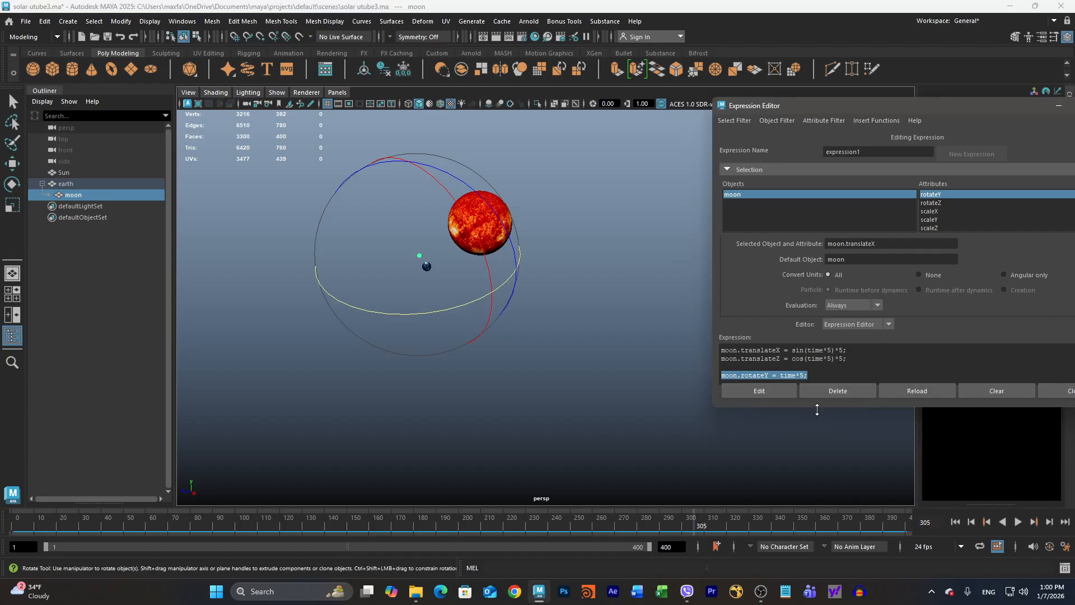
left_click_drag(817, 408, 813, 470)
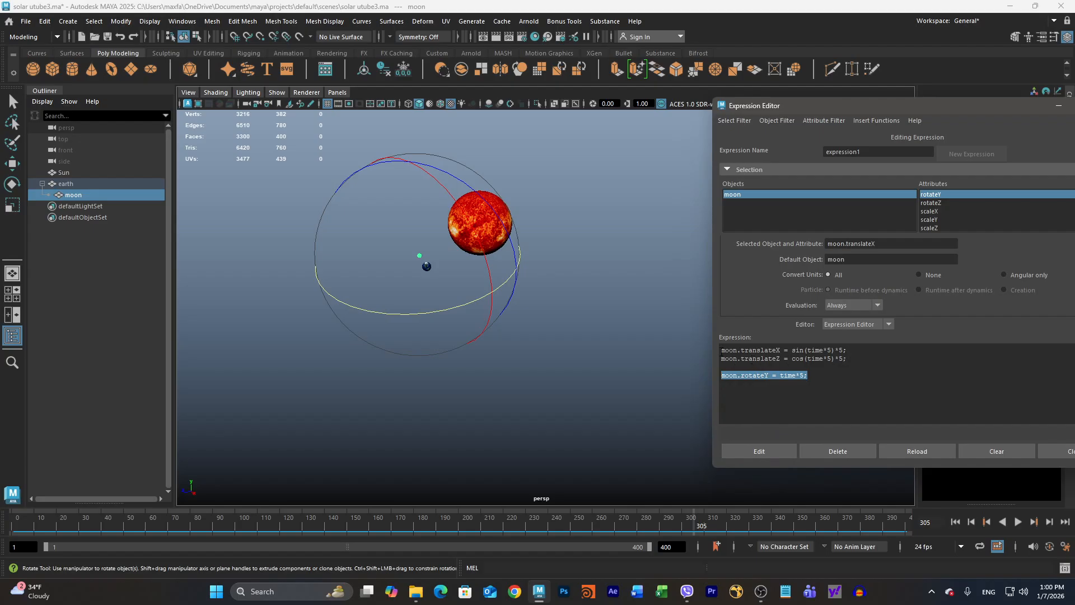
left_click(721, 347)
type("/")
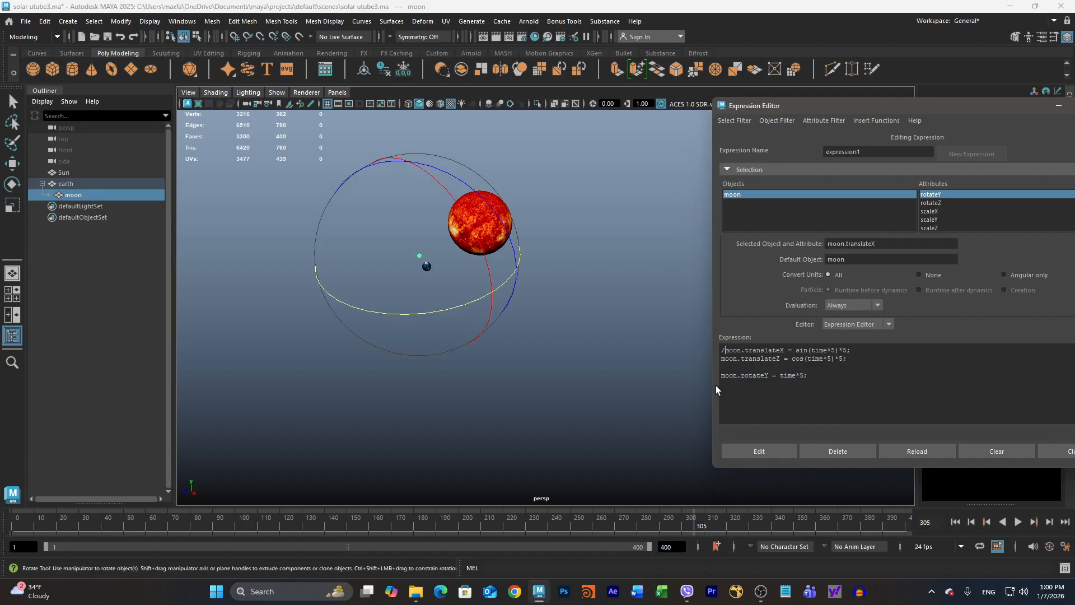
type("*")
left_click(722, 360)
type("/*")
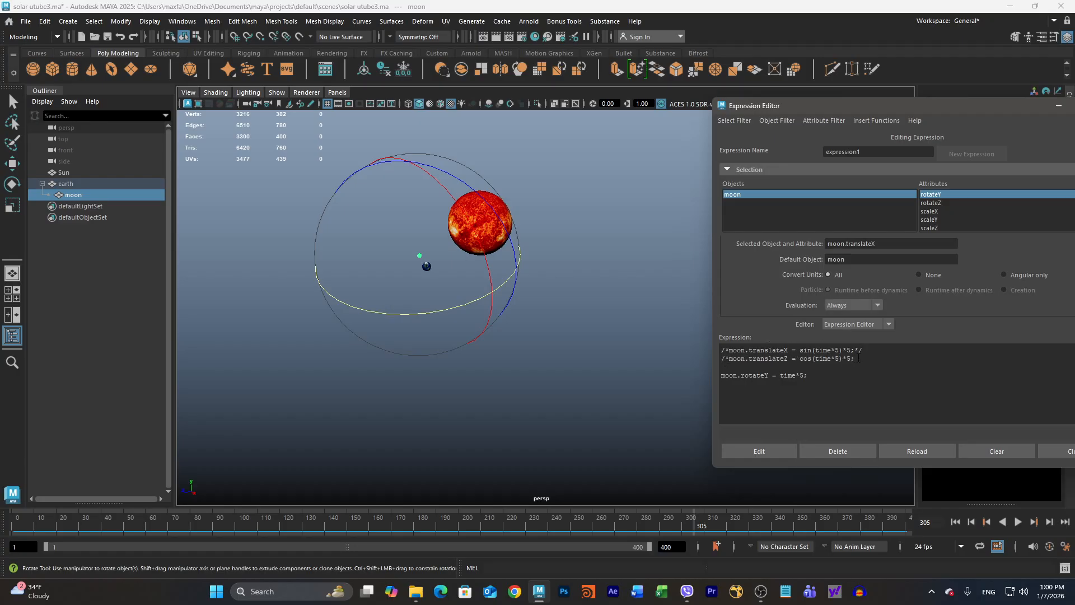
left_click(722, 375)
type("/*")
left_click(770, 451)
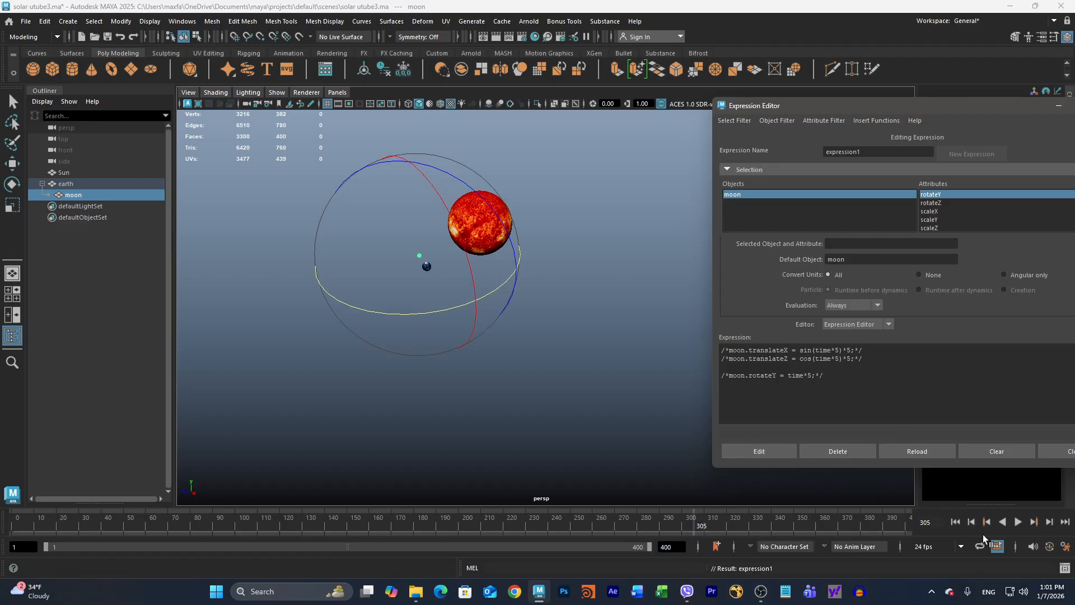
left_click(1017, 521)
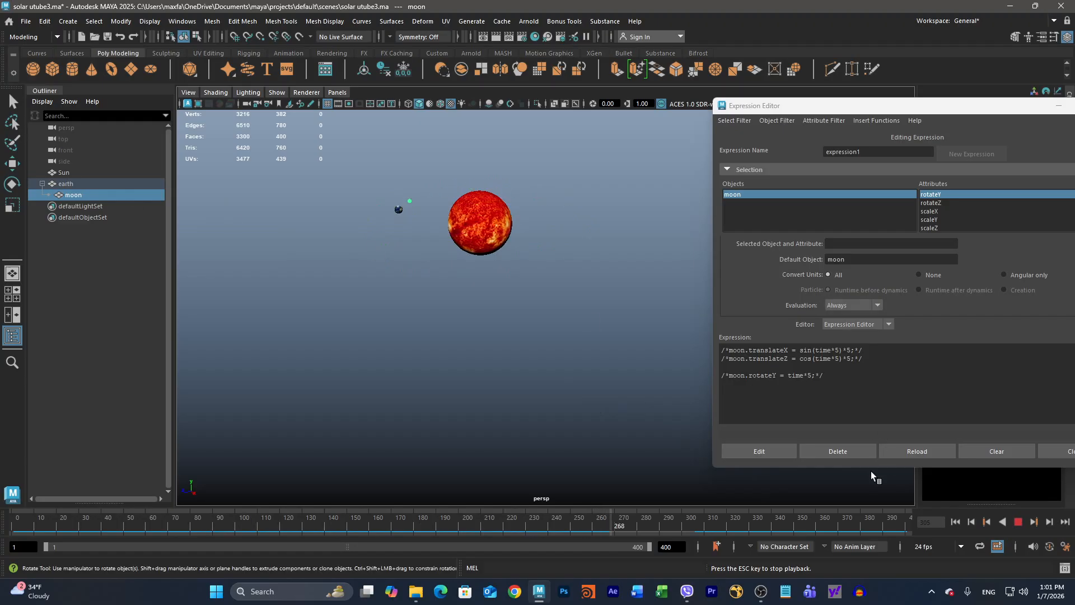
left_click(1017, 522)
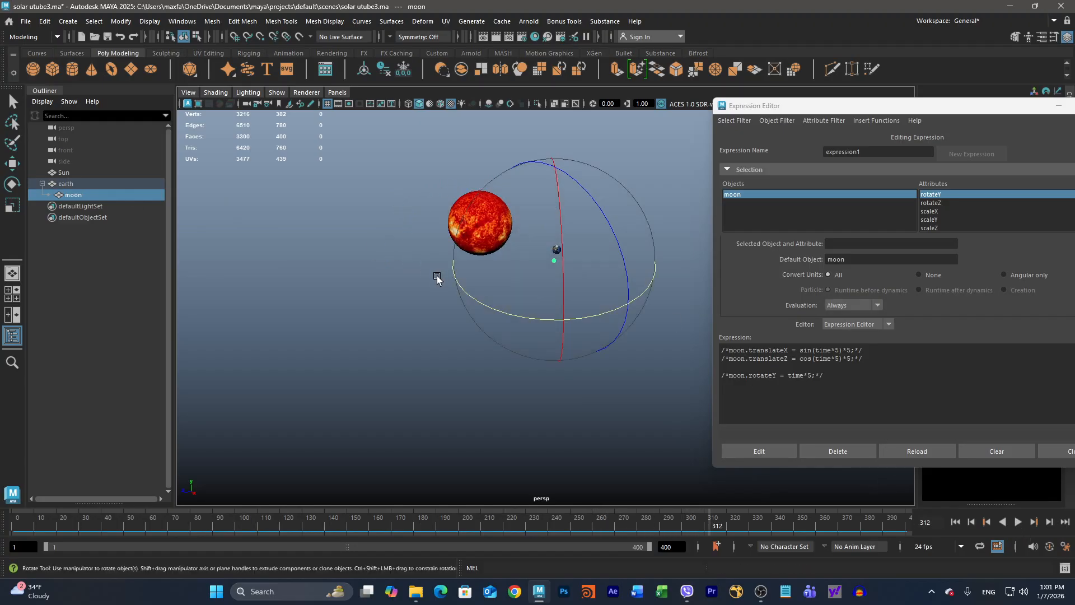
- Unparent the moon from the earth and play the animation to check that the moon is independent
left_click(67, 185)
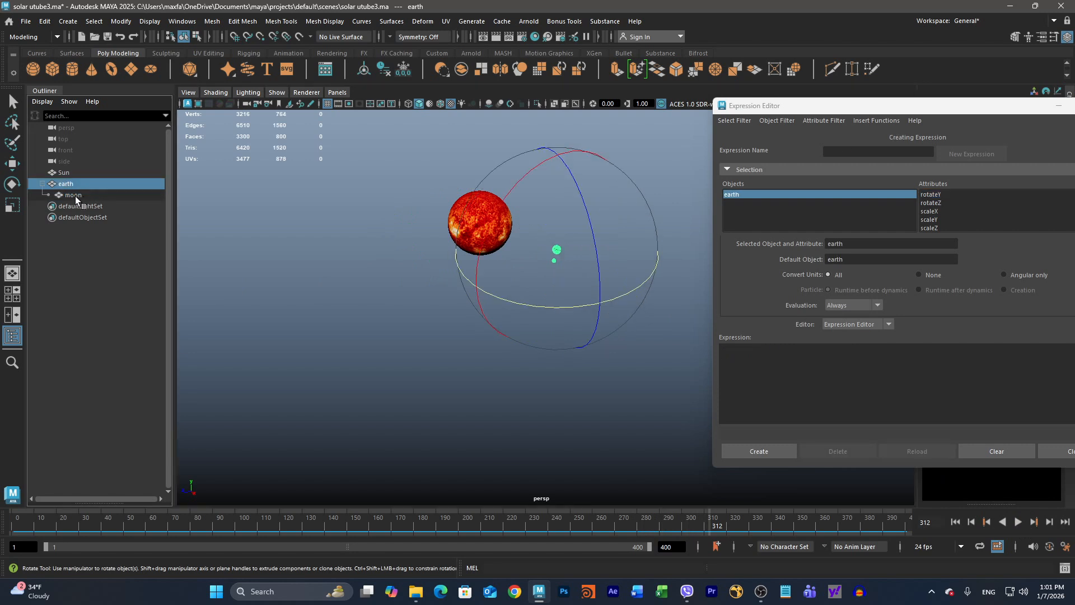
left_click(74, 195, "ctrl")
left_click(41, 20)
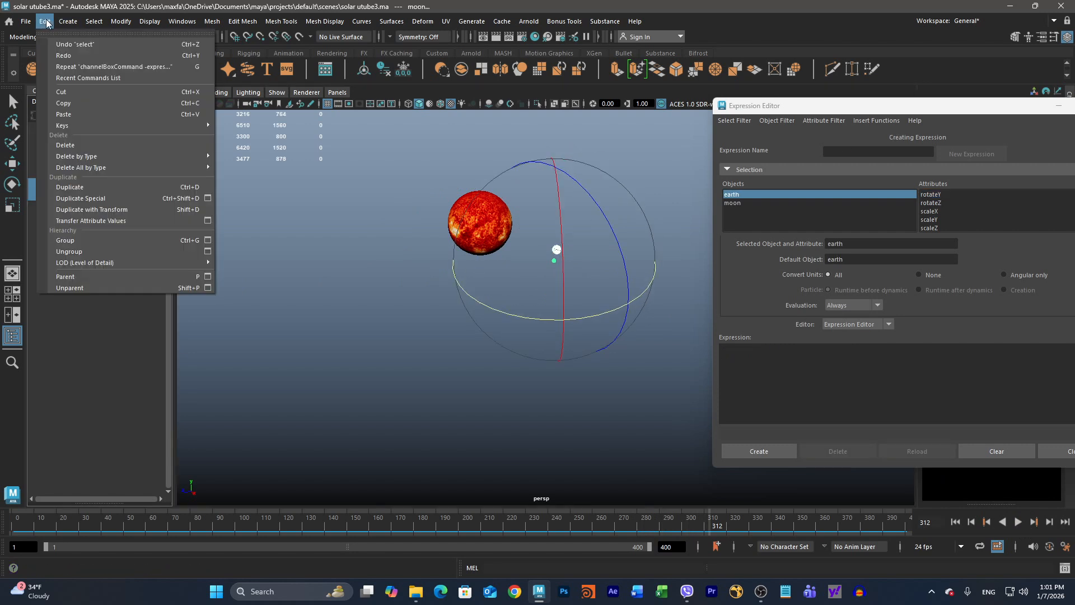
left_click(78, 287)
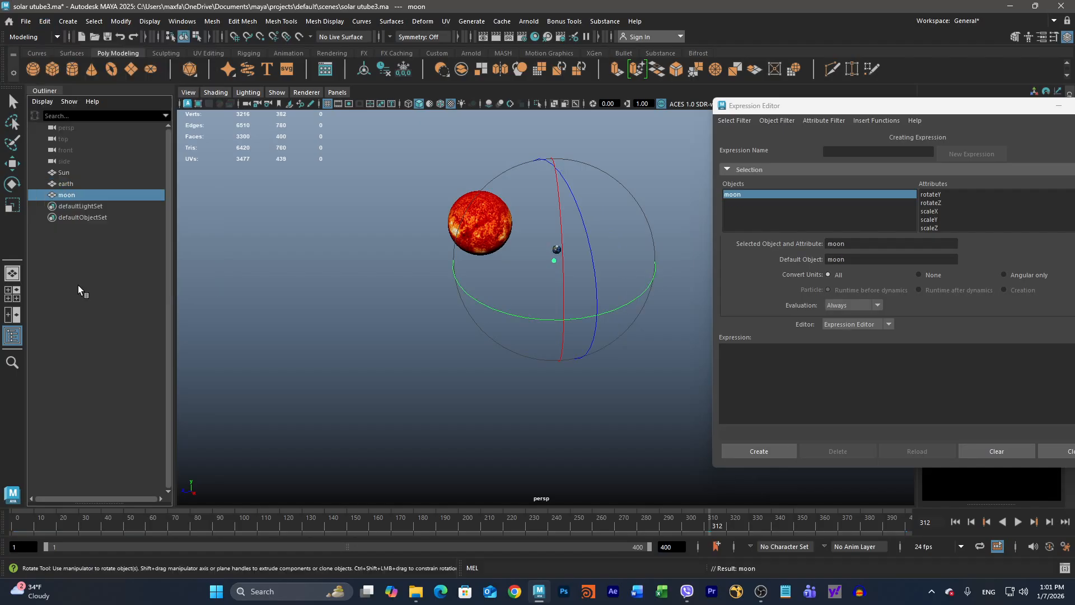
left_click(1017, 522)
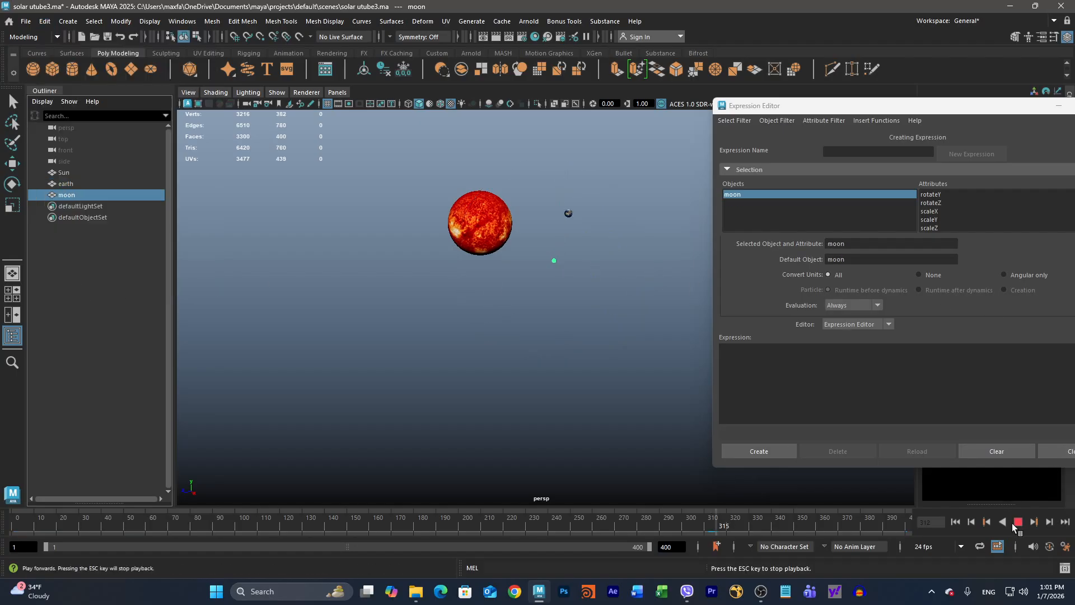
left_click(1018, 522)
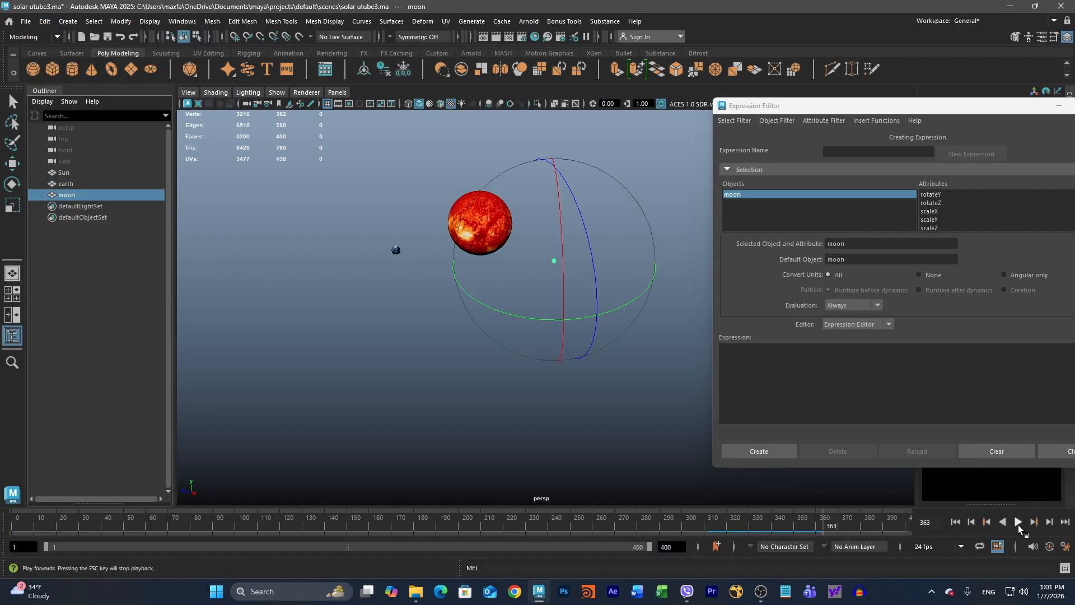
- Set the moon's Translate X and Translate Z to 0, placing it at the scene's origin
left_click_drag(939, 109, 935, 355)
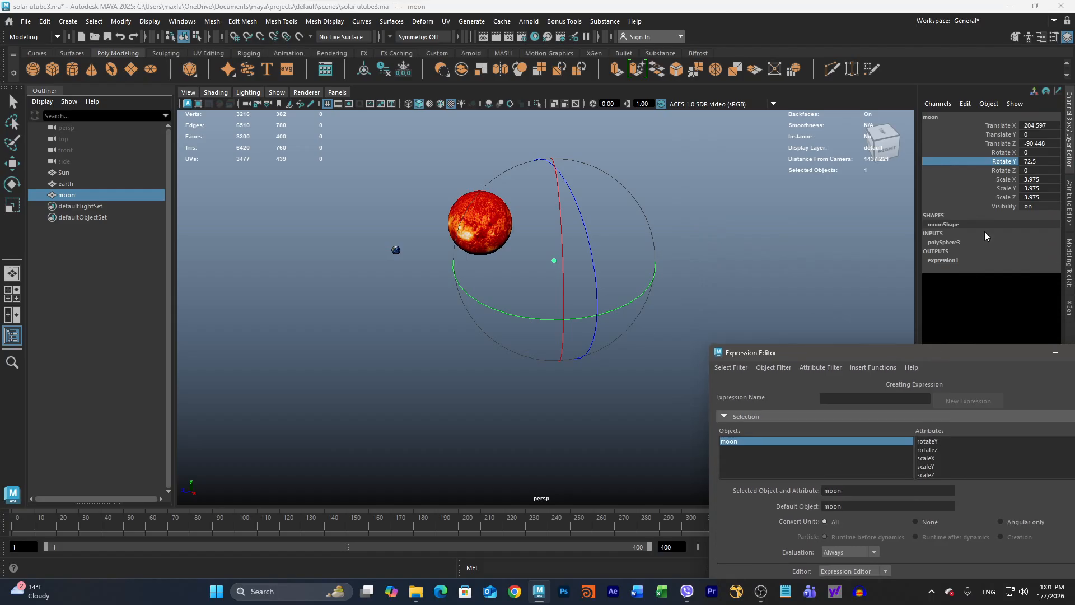
left_click(1053, 125)
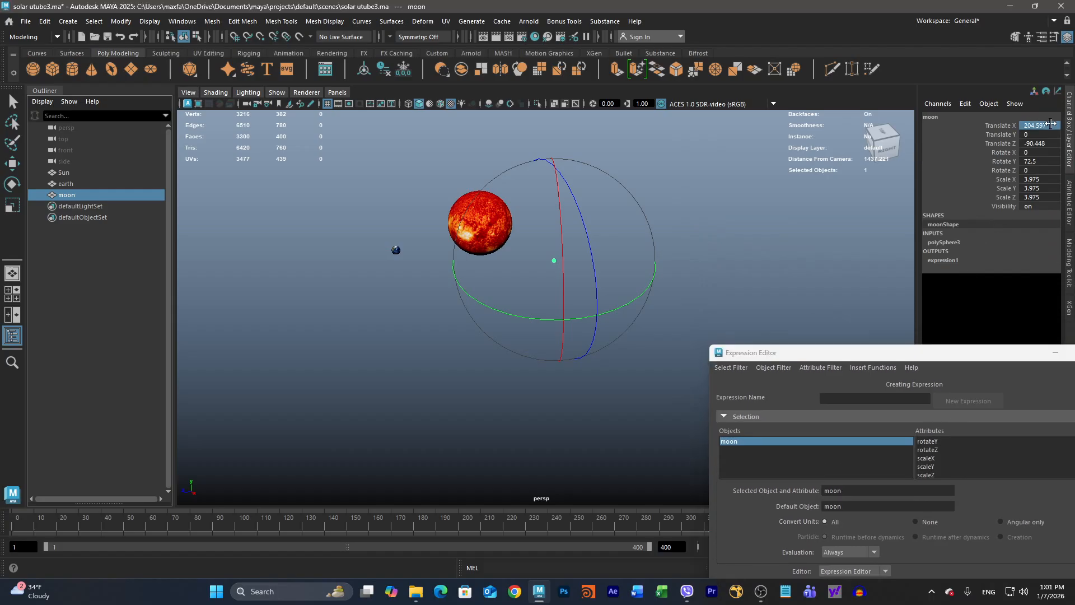
type("204")
key("Return")
double_click(1039, 127)
type("0")
double_click(1047, 144)
type("0")
key("Return")
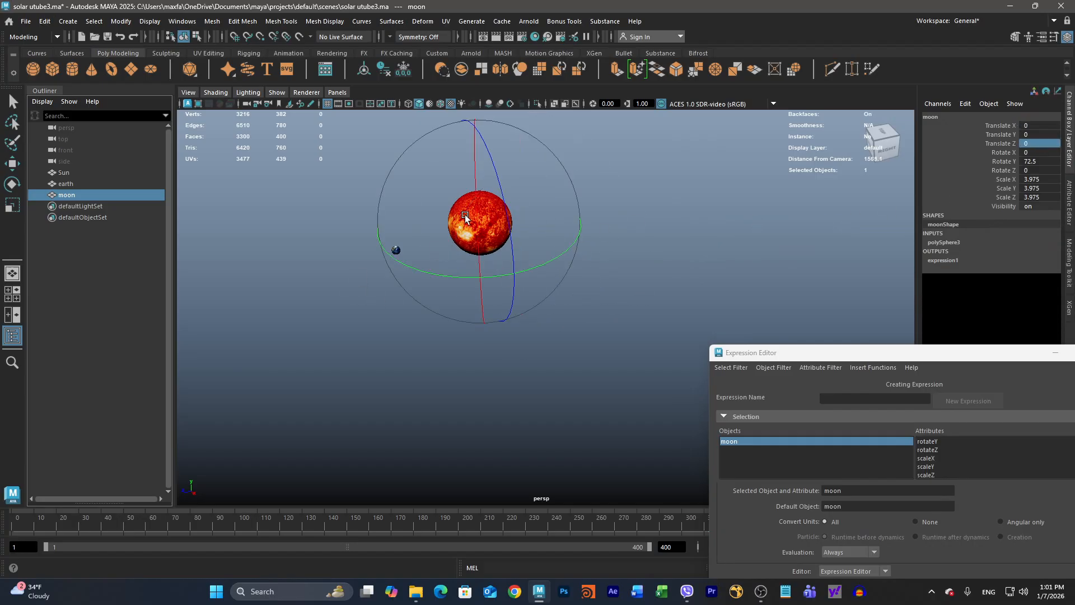
- Select the sun and hide it, leaving only the earth and the moon in view
key("q")
left_click(347, 202)
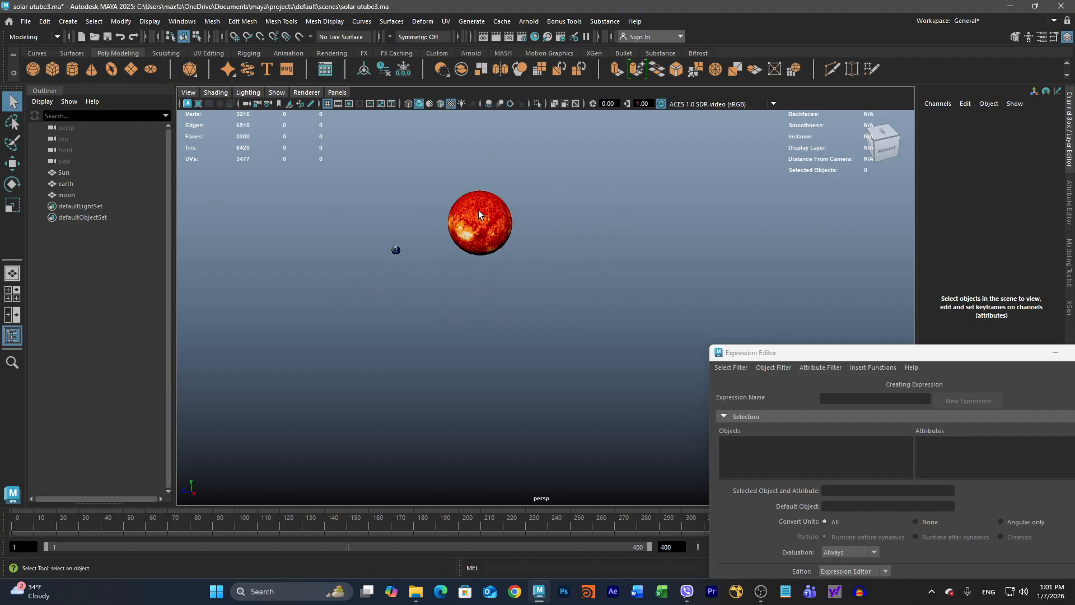
left_click(479, 214)
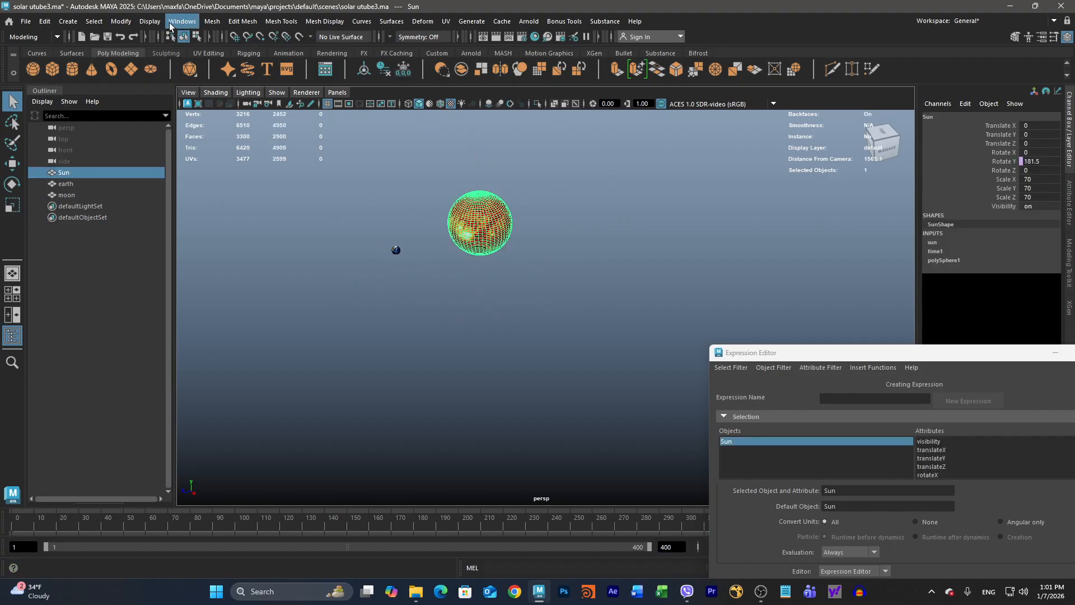
left_click(159, 21)
mouse_move(173, 83)
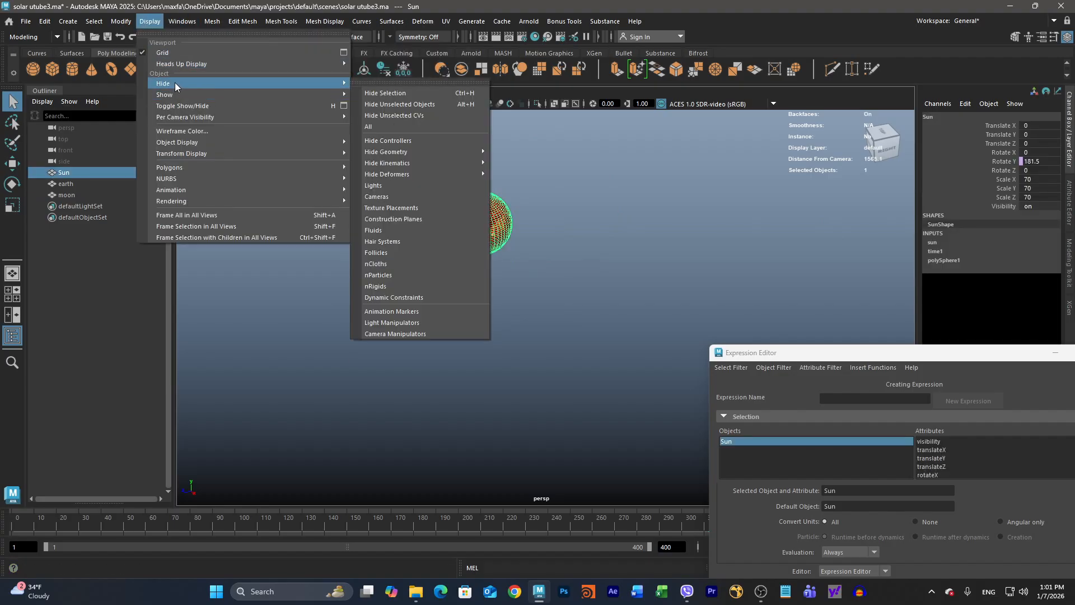
left_click(397, 92)
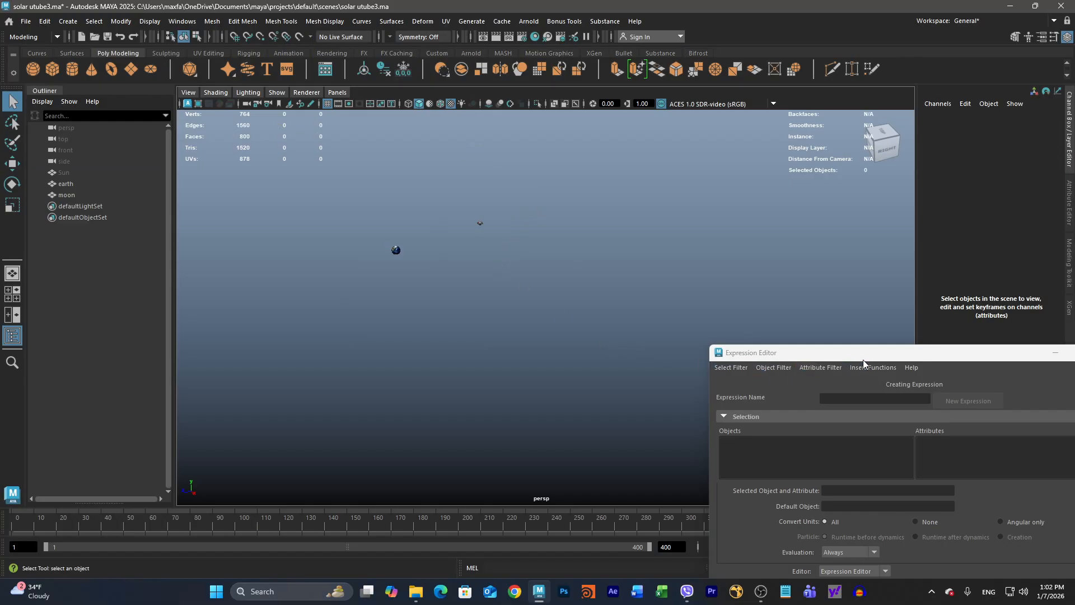
left_click_drag(863, 360, 835, 152)
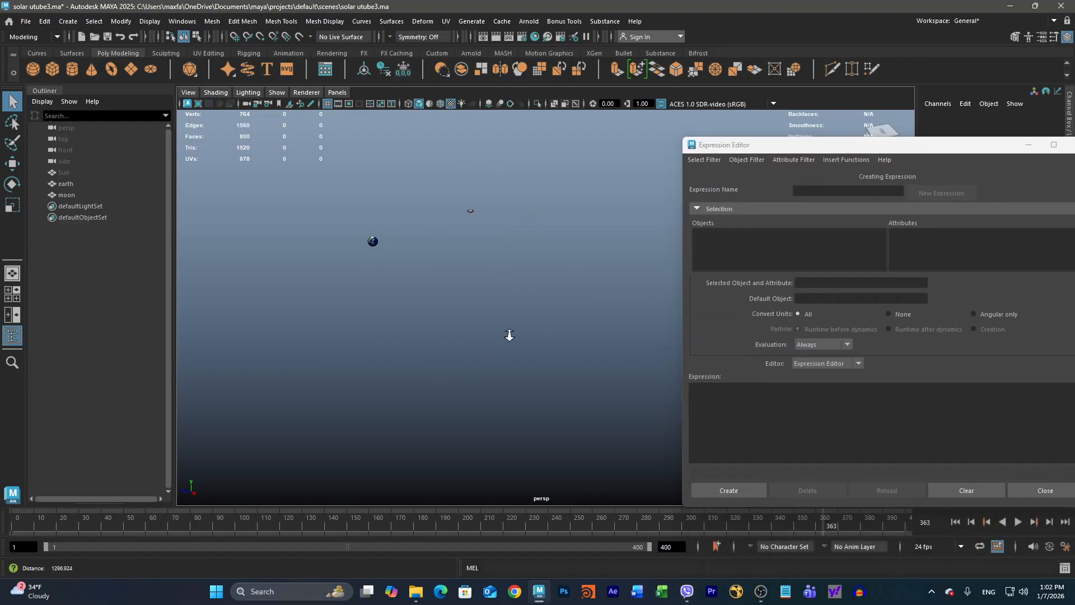
scroll(509, 335, "up", 3)
middle_click_drag(498, 288, 489, 340, "alt")
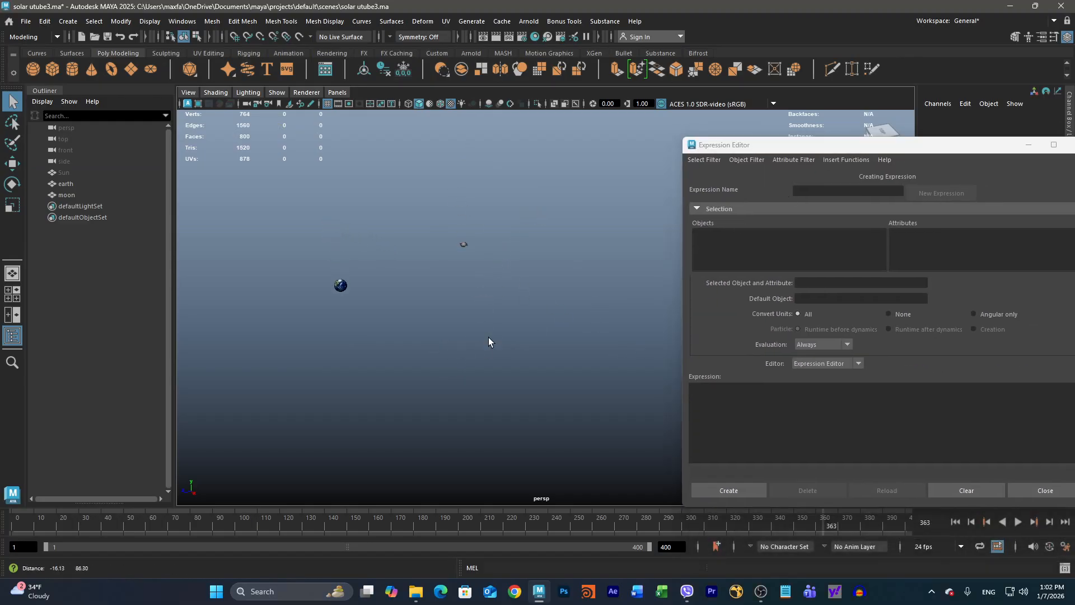
- Play the animation with the sun hidden to compare the motion of the earth and the moon, and stop it
left_click(1017, 523)
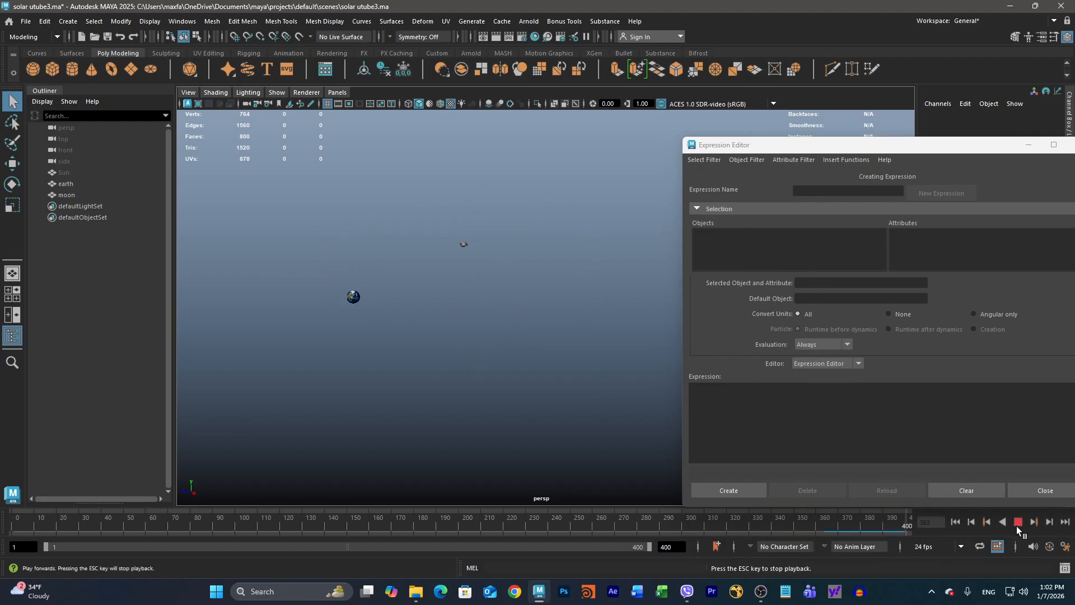
left_click(1017, 523)
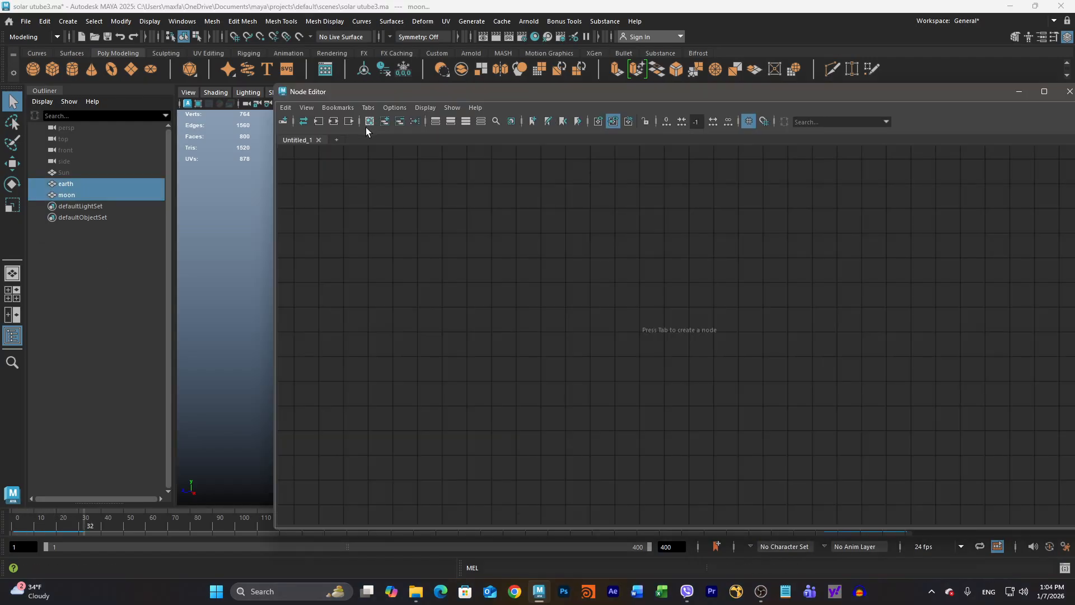
- Limit the Node Editor to Geometry objects and add the selected earth and moon to the graph
left_click(75, 184)
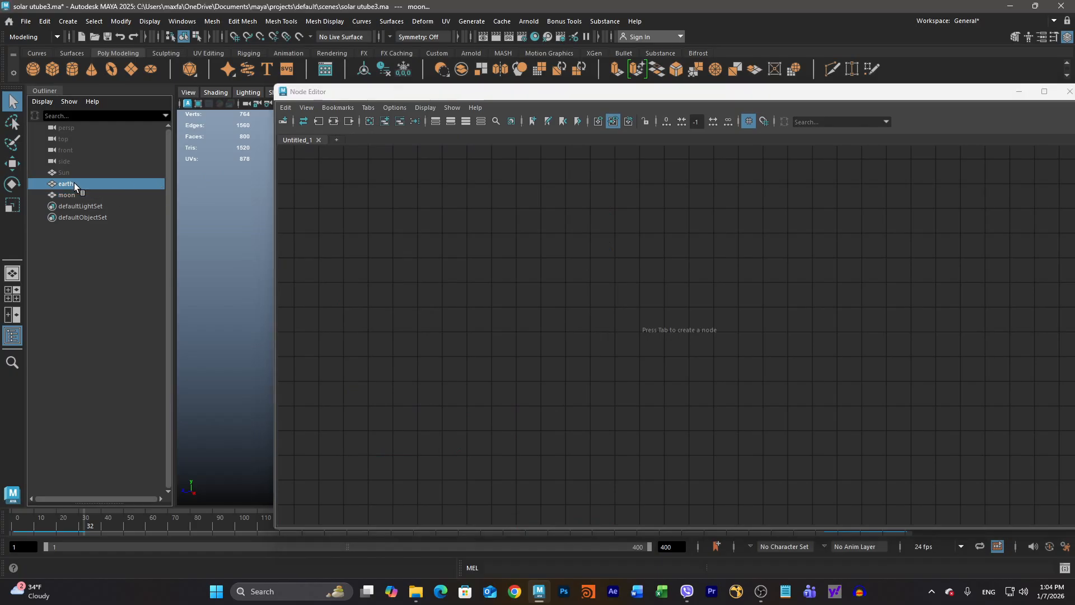
left_click(75, 195, "shift")
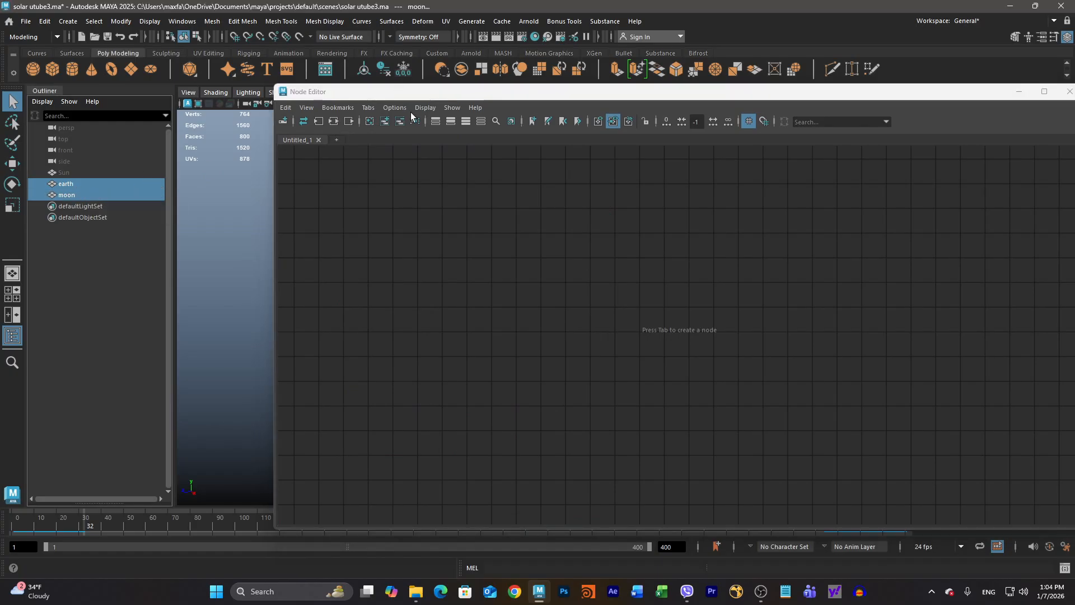
left_click(451, 108)
mouse_move(525, 129)
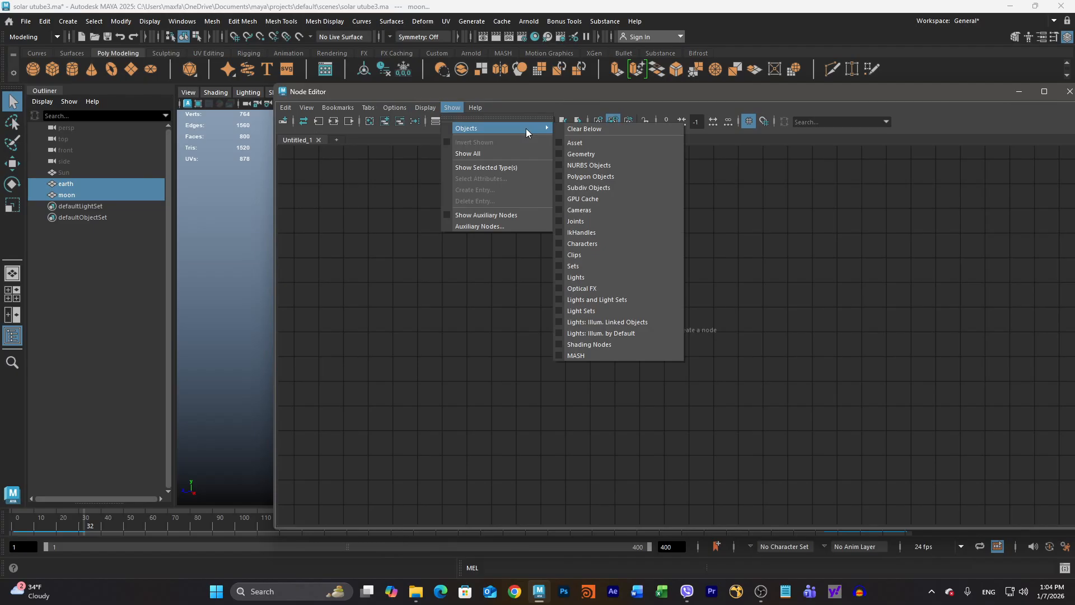
left_click(560, 153)
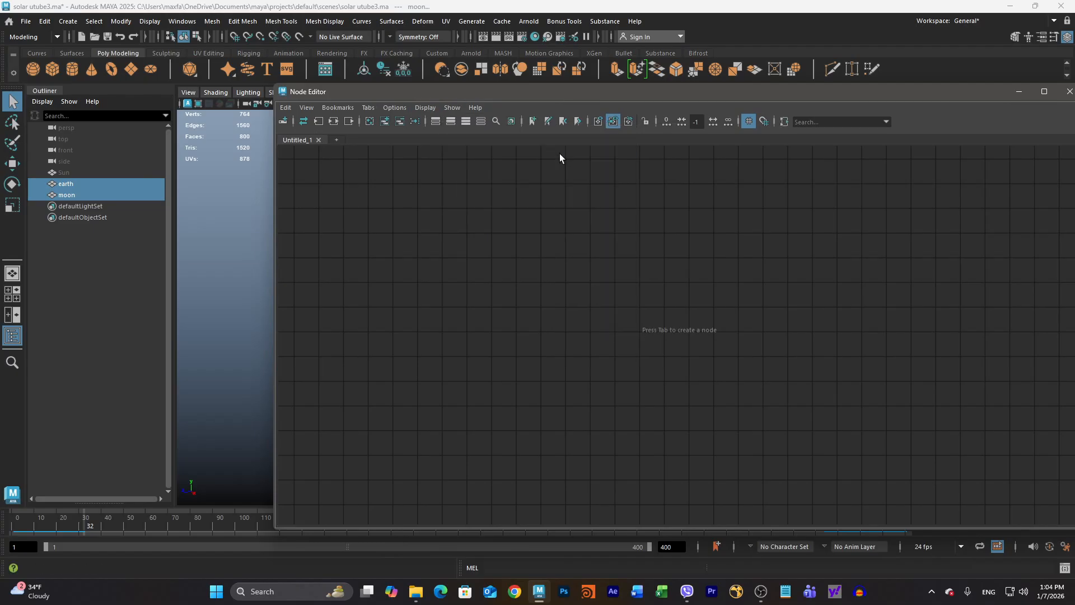
left_click(384, 121)
middle_click_drag(539, 280, 499, 256, "alt")
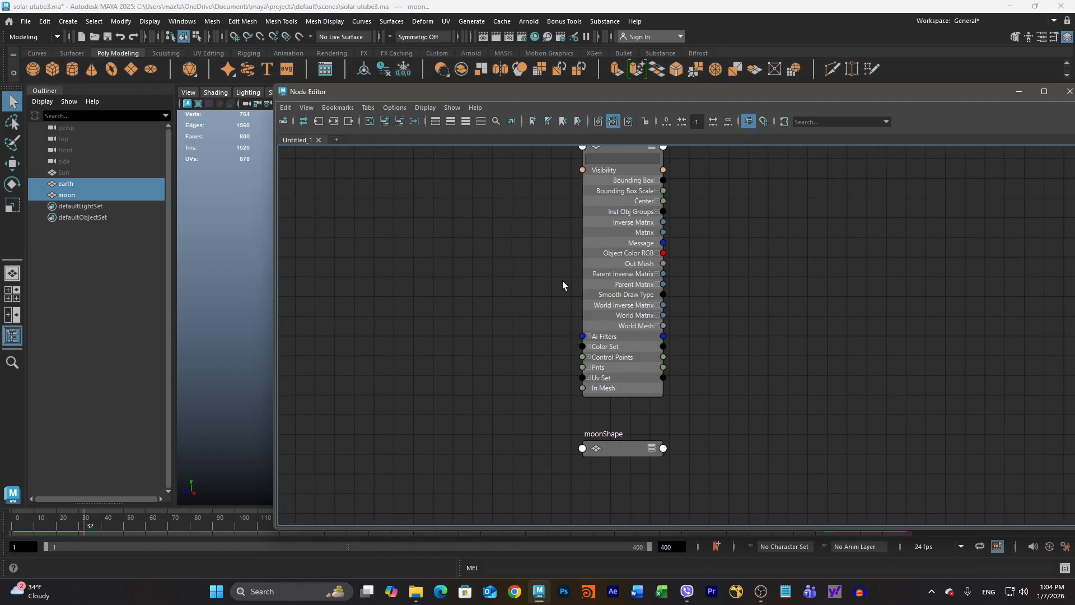
scroll(529, 334, "down", 2)
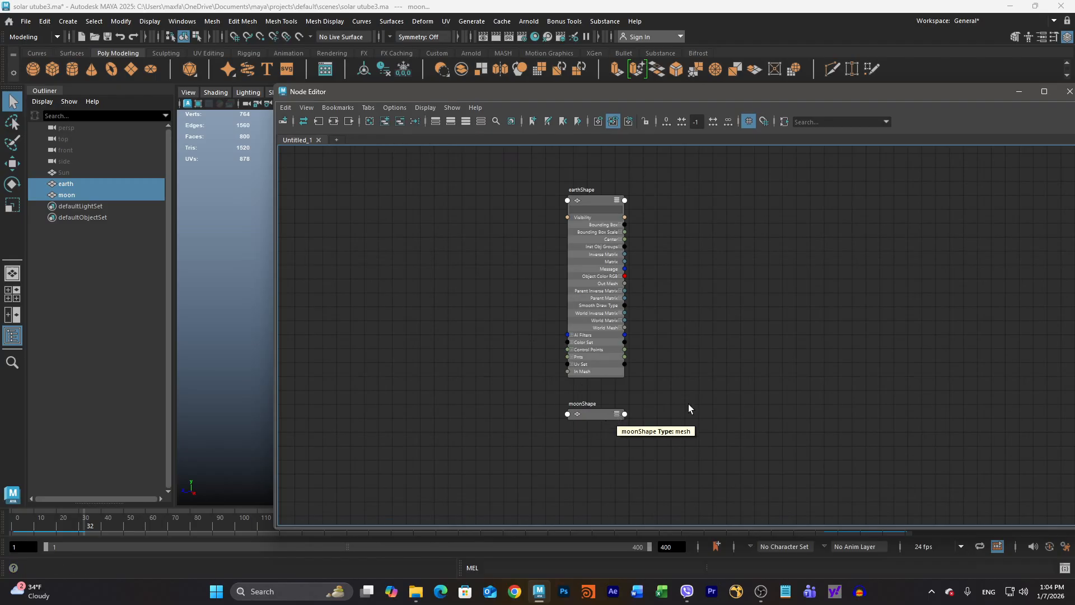
- Expand the moonShape node to show its full list of attributes
scroll(689, 406, "up", 3)
scroll(623, 418, "up", 3)
middle_click_drag(625, 418, 891, 290, "alt")
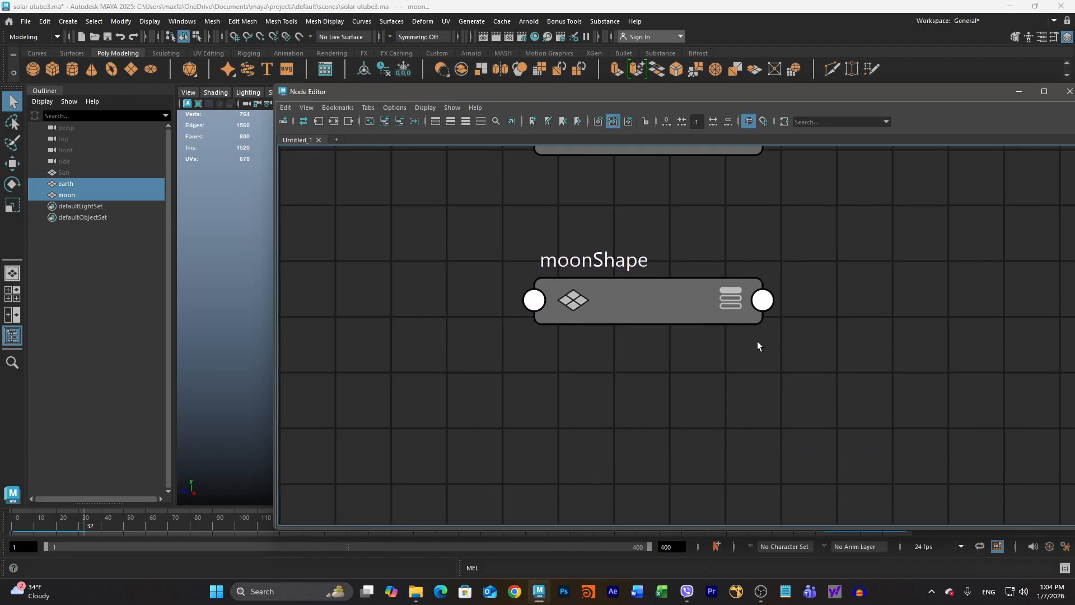
left_click(732, 307)
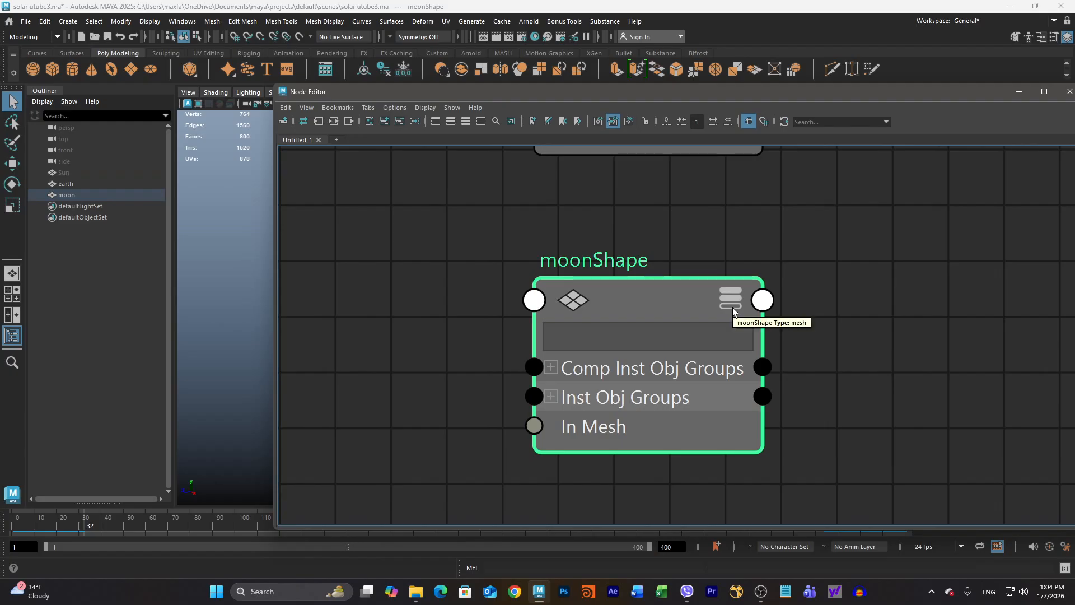
left_click(733, 308)
scroll(704, 369, "down", 4)
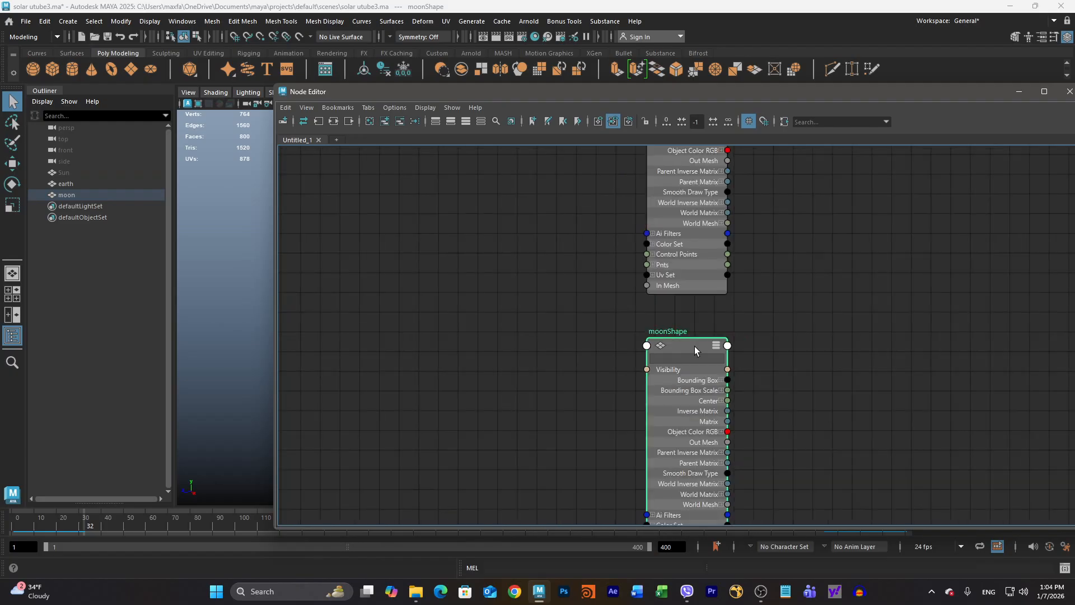
- Arrange the earthShape and moonShape nodes side by side with a wide gap between them
left_click_drag(694, 346, 885, 199)
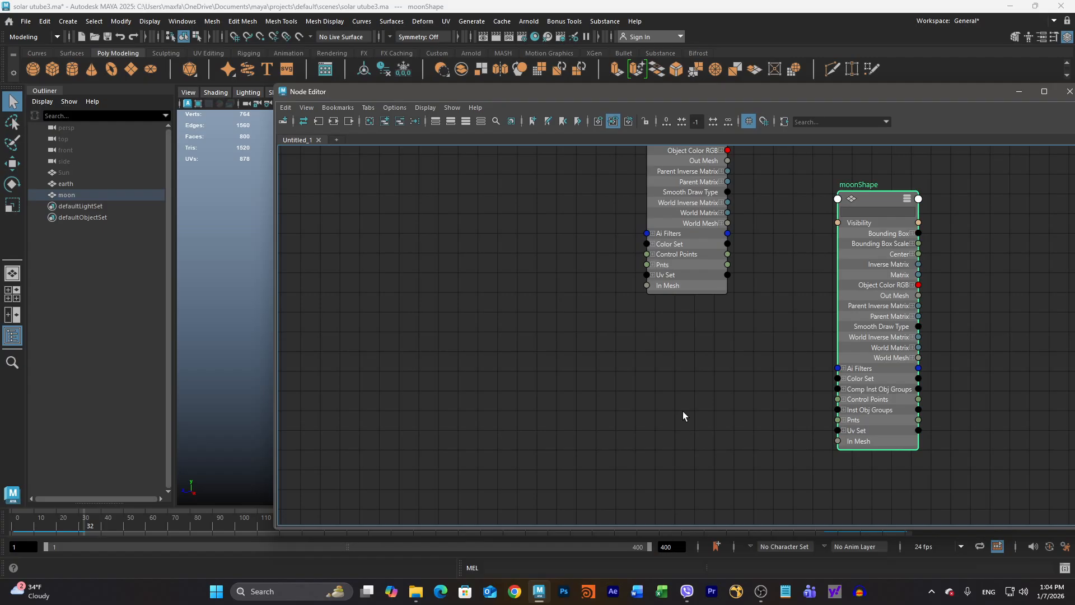
middle_click_drag(683, 416, 523, 488)
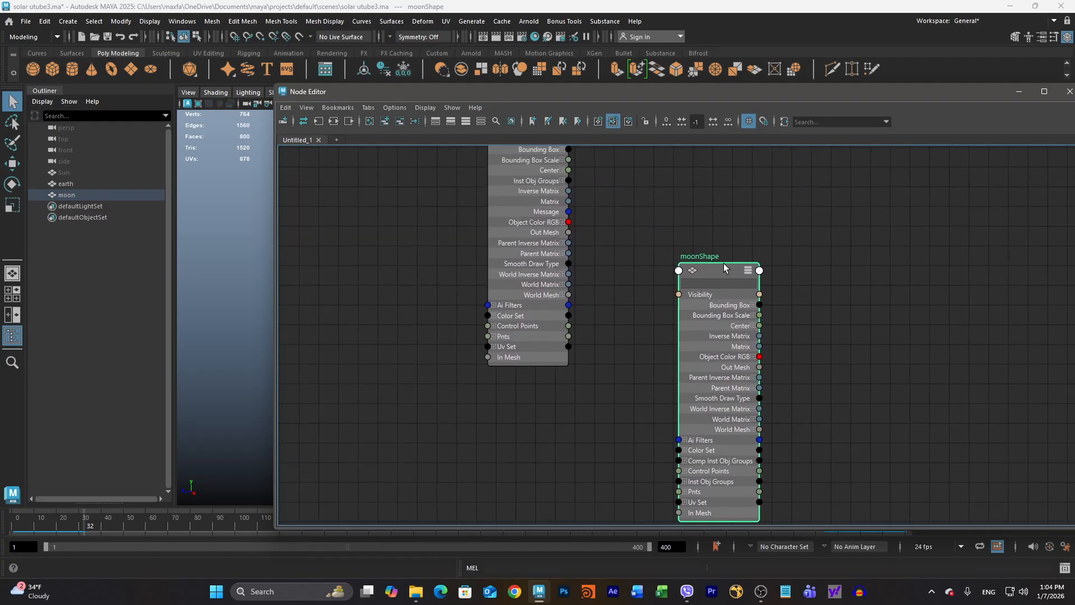
left_click_drag(724, 263, 841, 160)
middle_click_drag(741, 288, 726, 417)
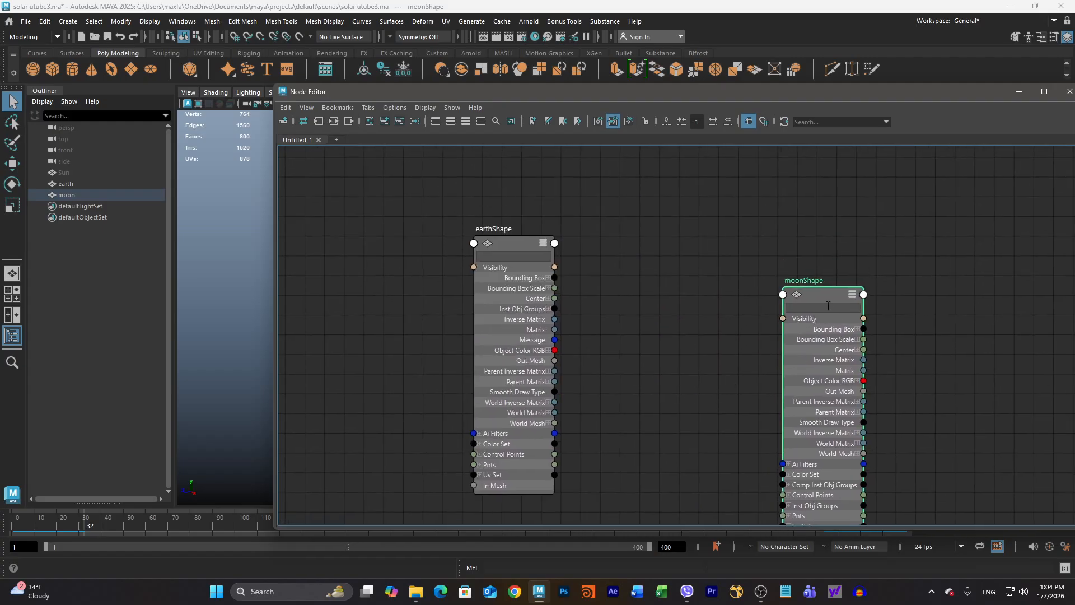
left_click_drag(825, 296, 878, 235)
middle_click_drag(691, 335, 724, 261)
left_click_drag(547, 189, 489, 196)
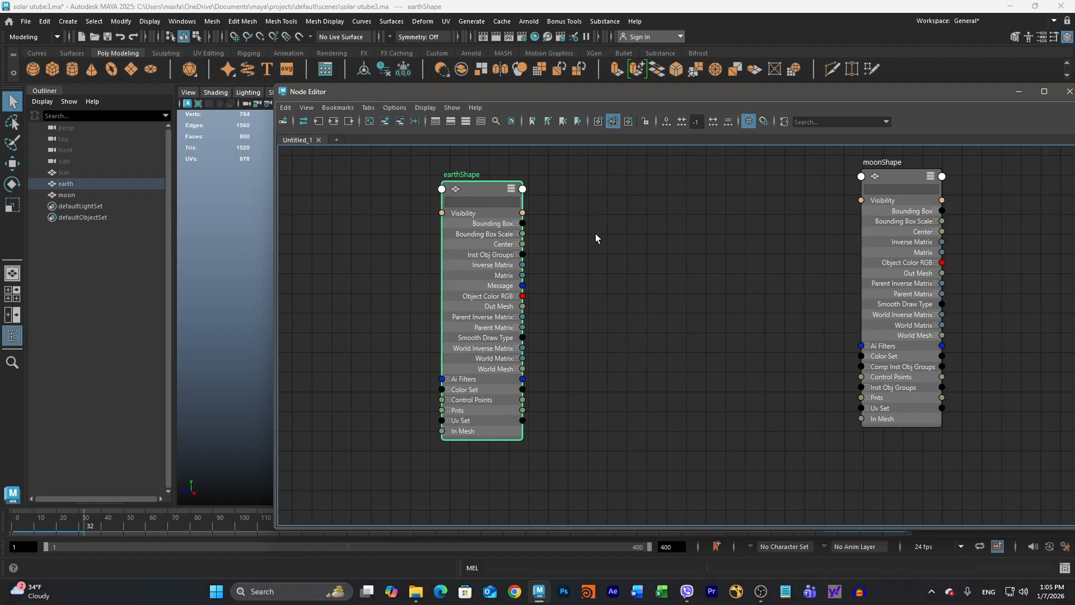
- Create a multMatrix node and add the selected earth and moon to the Node Editor graph
key("Tab")
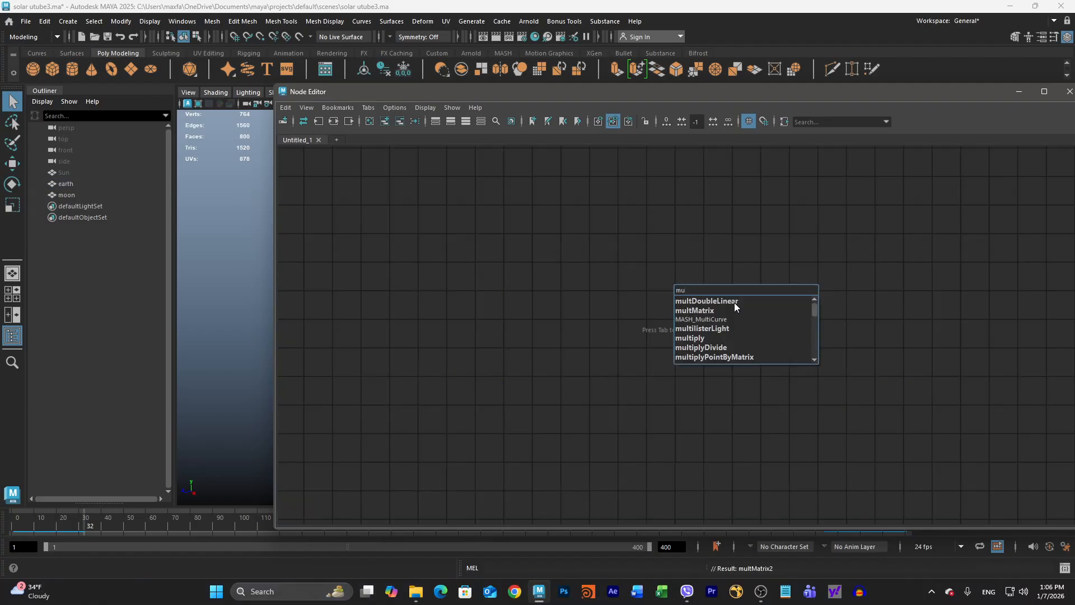
left_click(707, 311)
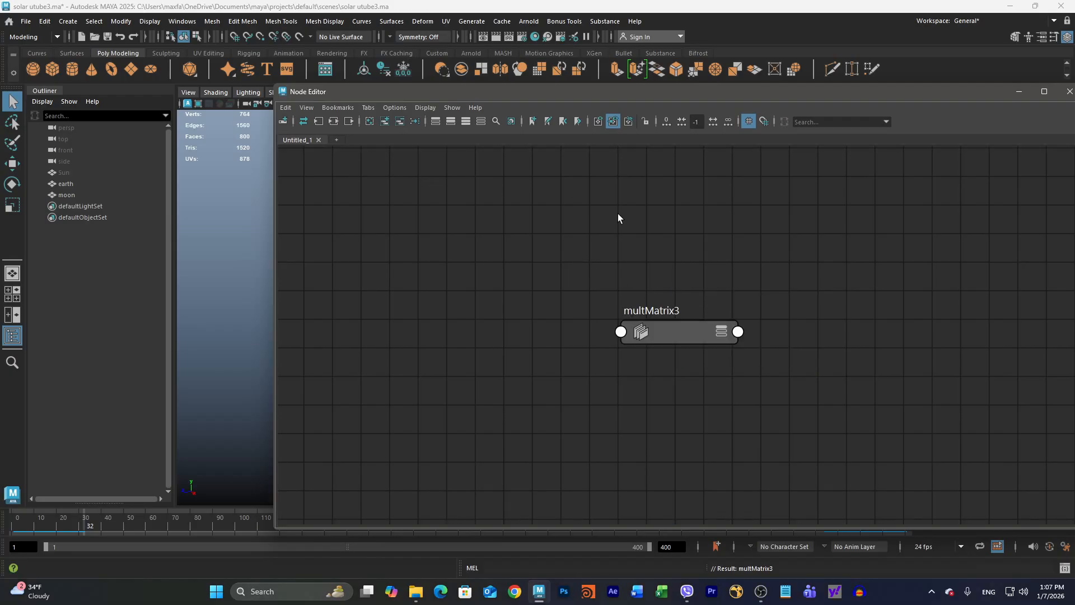
left_click(66, 195)
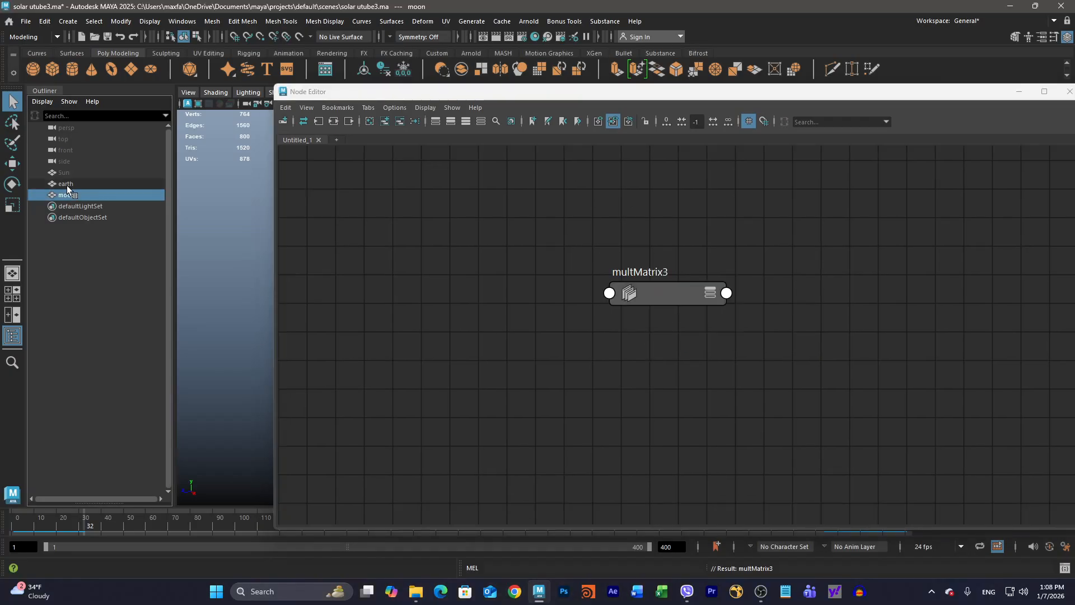
left_click(66, 186, "shift")
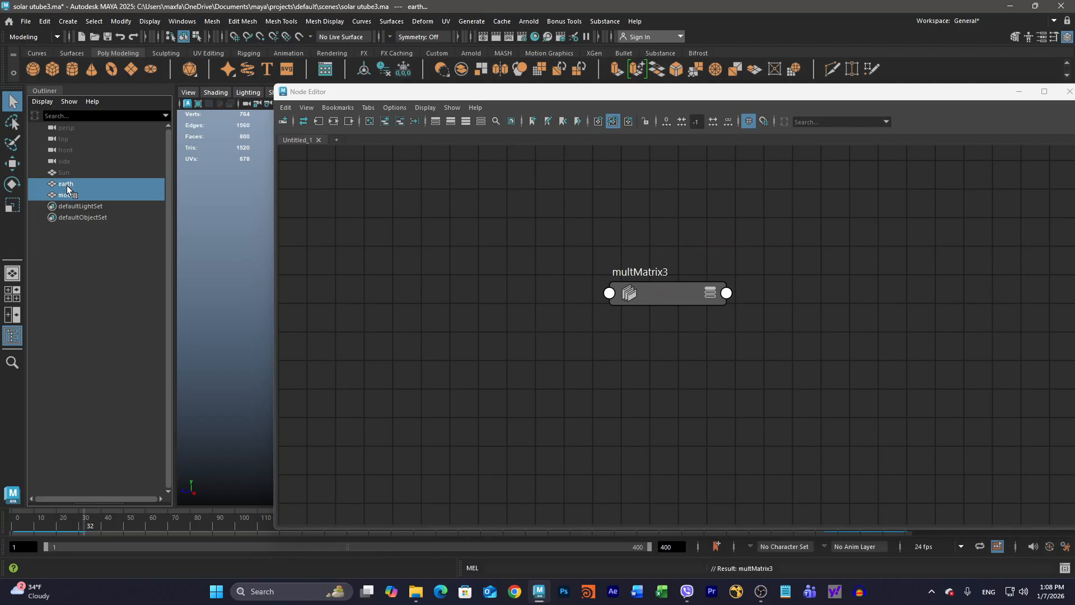
left_click(384, 122)
middle_click_drag(732, 328, 472, 318)
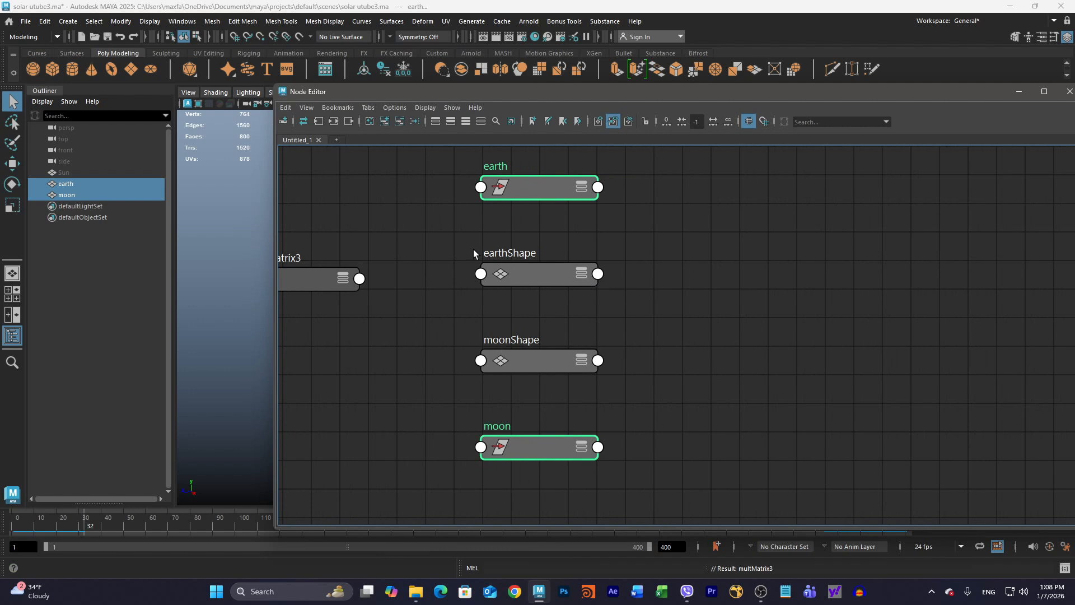
- Move the earthShape and moonShape nodes aside and line up the earth, multMatrix3 and moon nodes in a row
scroll(478, 345, "down", 2)
left_click_drag(470, 284, 653, 358)
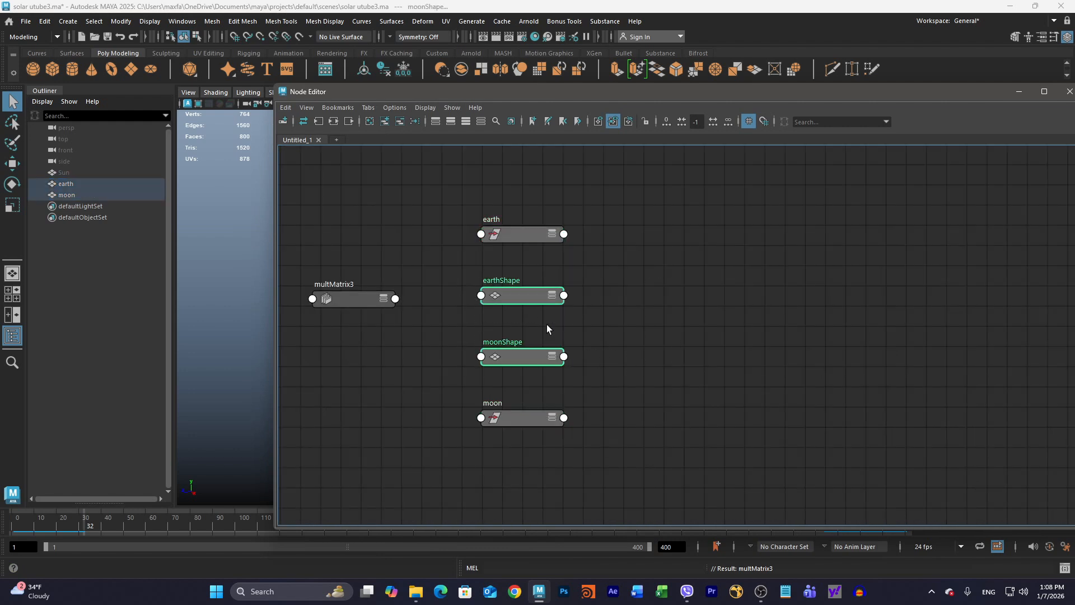
left_click_drag(528, 303, 340, 401)
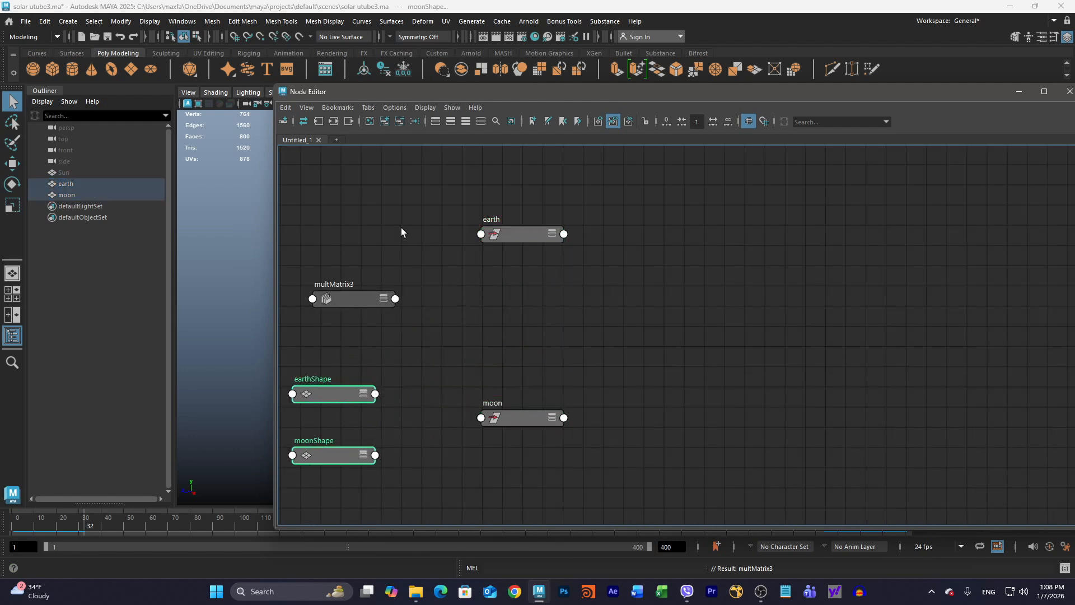
left_click_drag(510, 420, 737, 239)
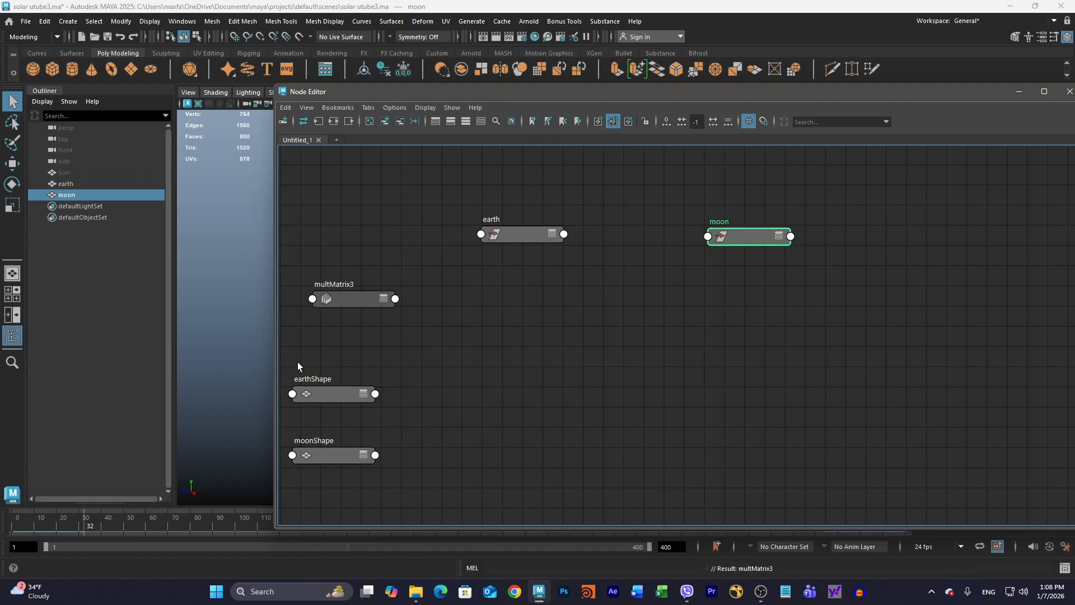
left_click_drag(354, 304, 634, 240)
left_click_drag(747, 235, 855, 216)
left_click_drag(529, 237, 510, 235)
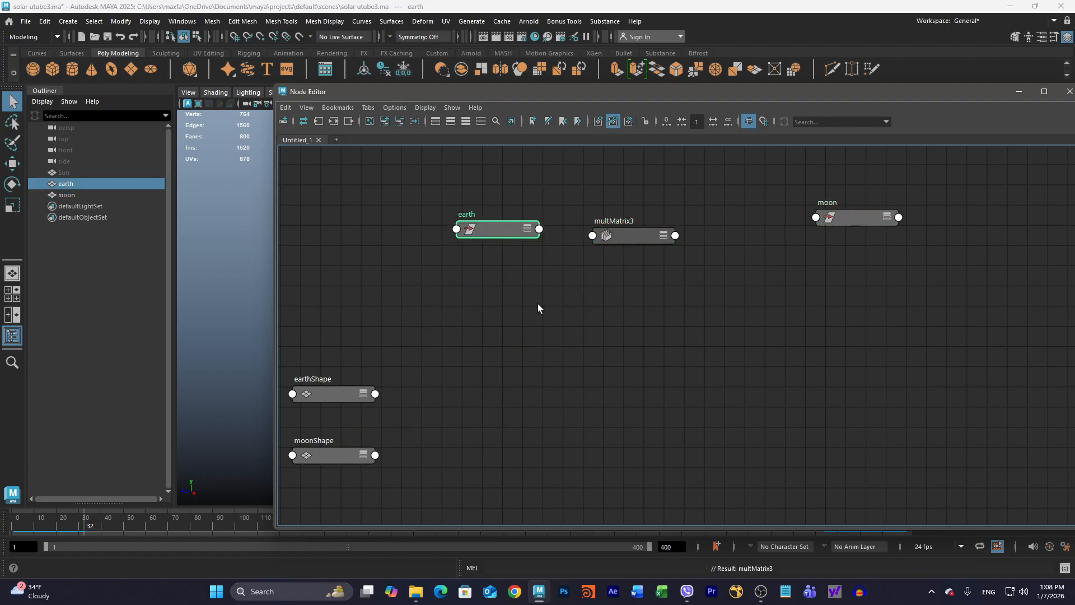
- Expand the earth and moon transform nodes to show all their attributes
left_click(528, 231)
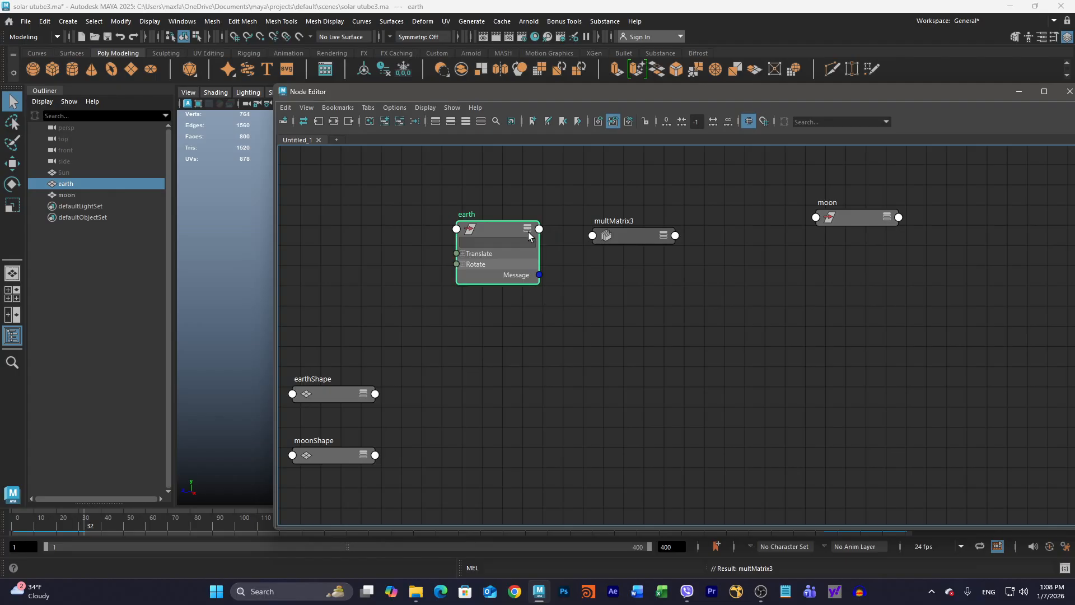
left_click(528, 231)
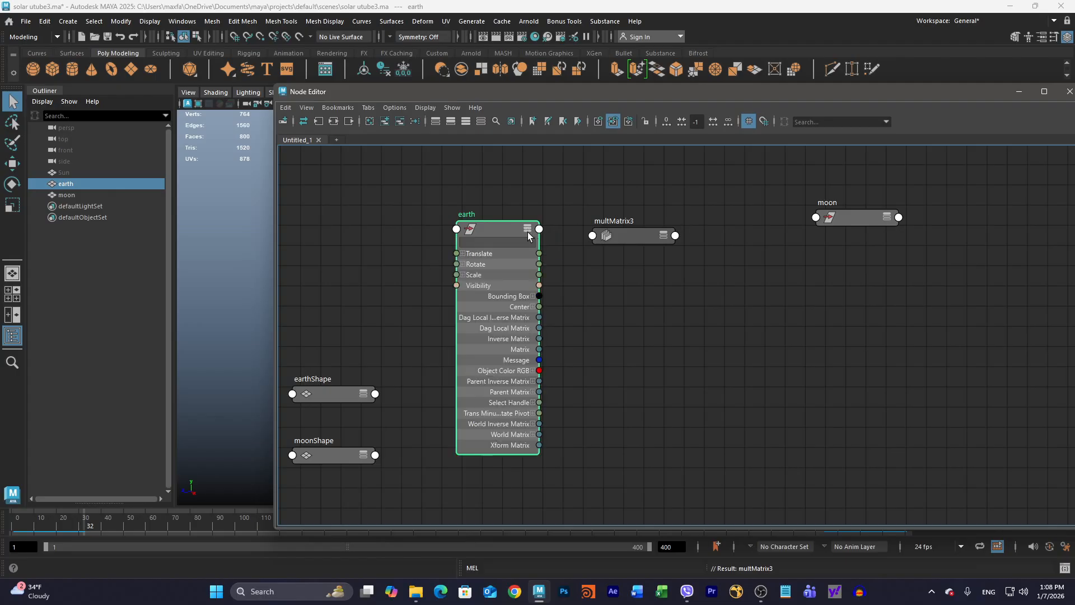
left_click(888, 219)
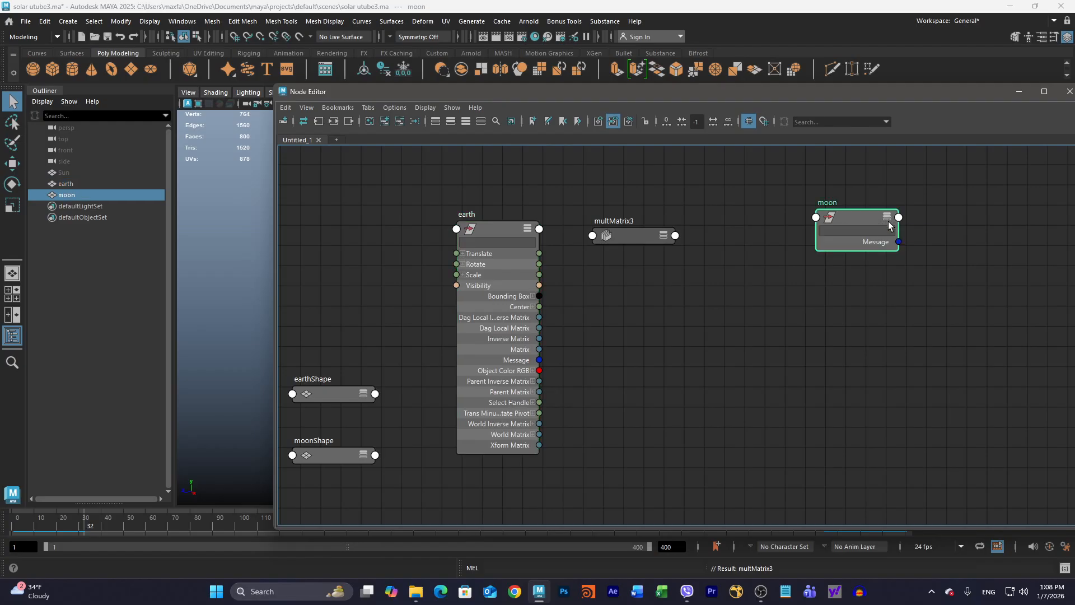
left_click(887, 218)
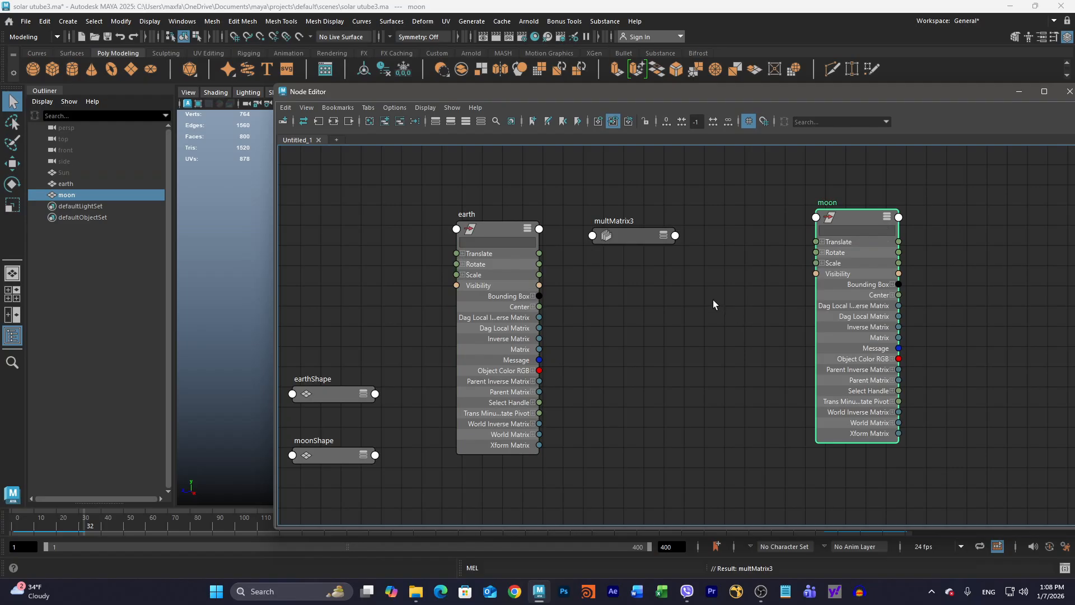
- Create a decomposeMatrix node and place it between the multMatrix3 and moon nodes, shifting the moon node outward
key("Tab")
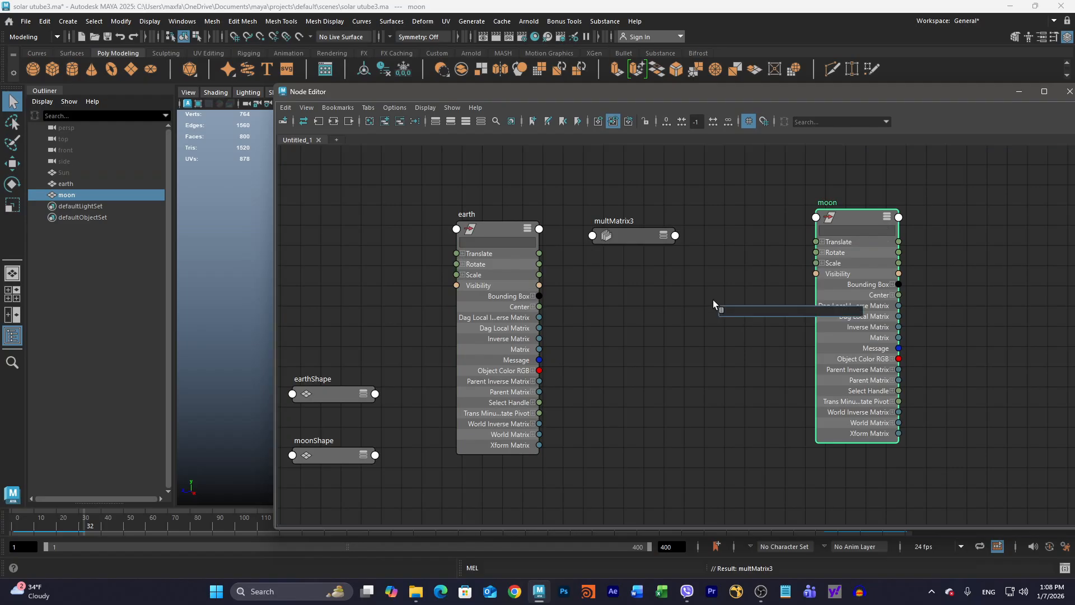
type("dec")
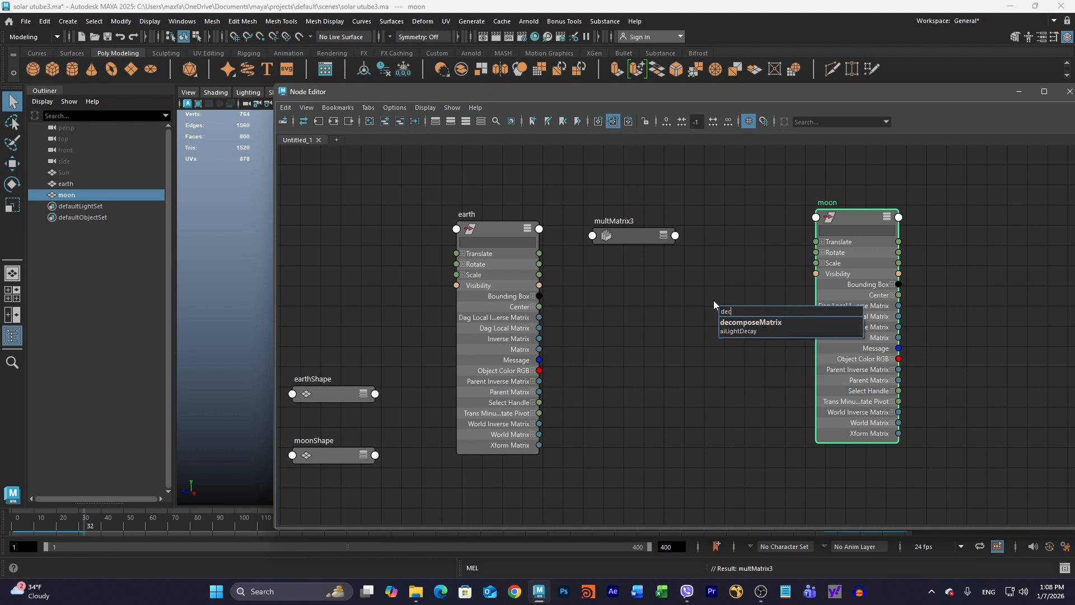
left_click(768, 323)
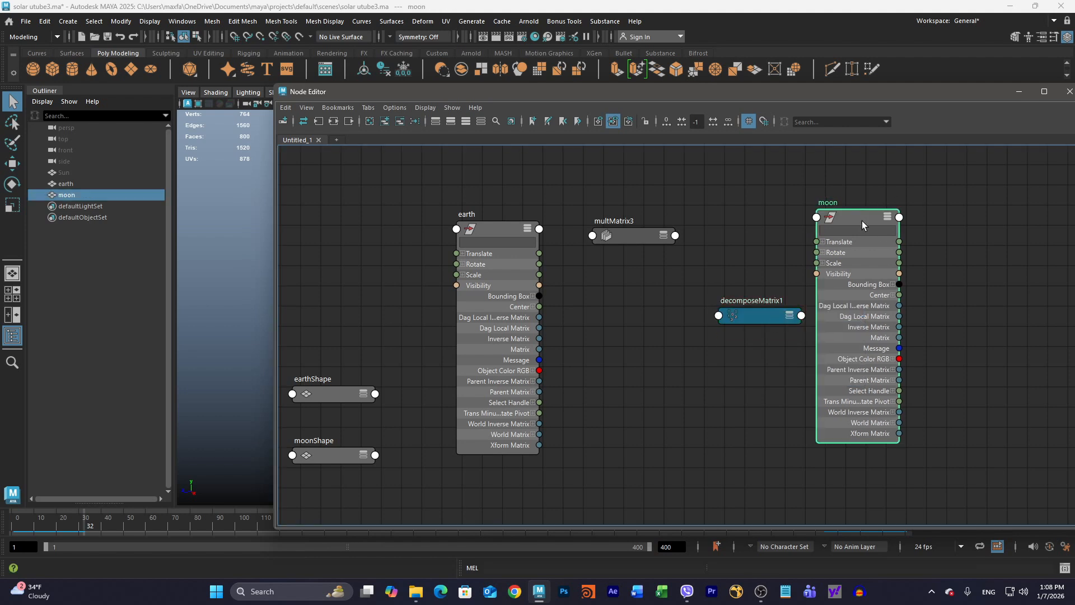
left_click_drag(861, 221, 926, 213)
left_click_drag(760, 317, 790, 242)
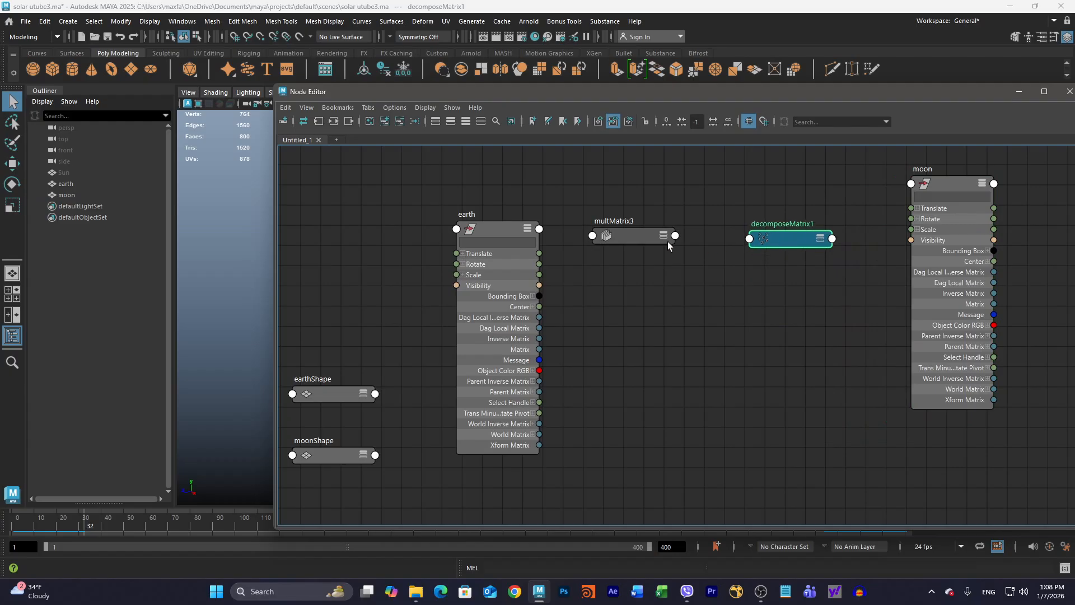
- Expand the multMatrix3 and decomposeMatrix1 nodes to show all their attributes
left_click(663, 237)
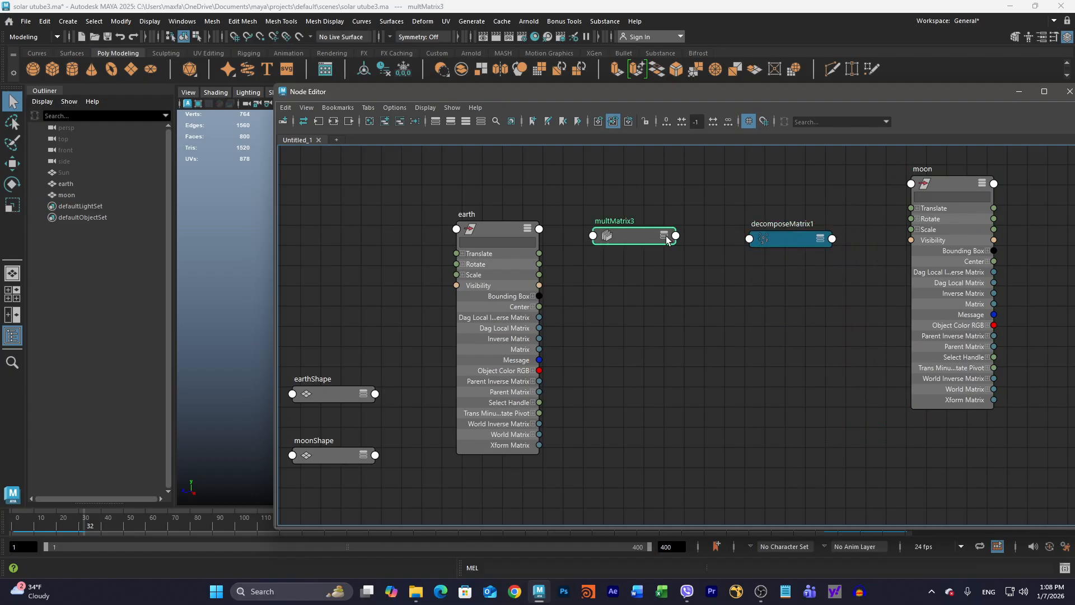
left_click_drag(666, 237, 669, 238)
left_click(667, 237)
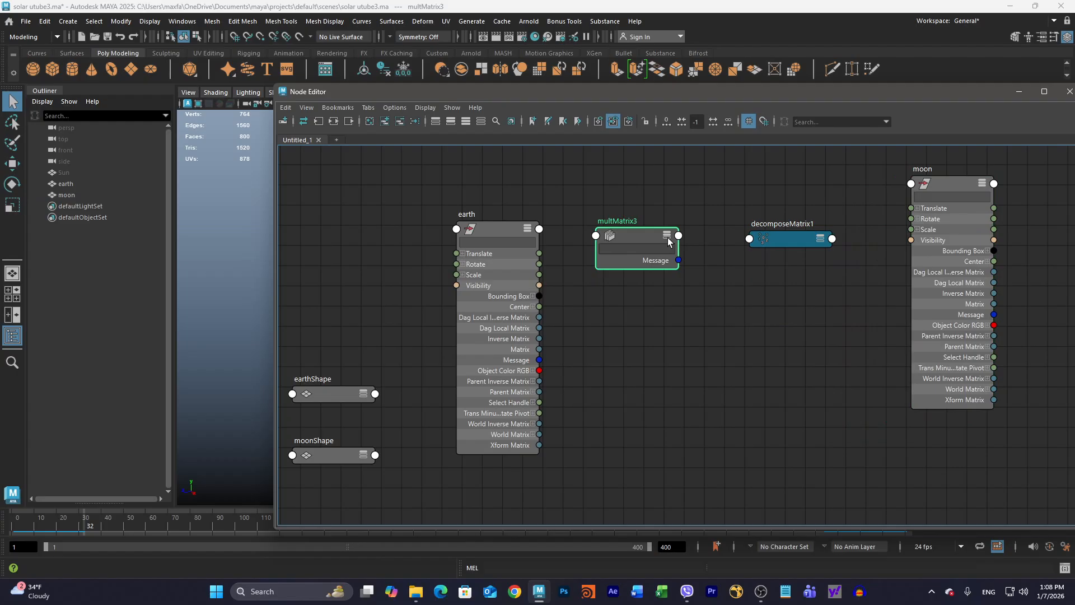
left_click(667, 238)
left_click(821, 241)
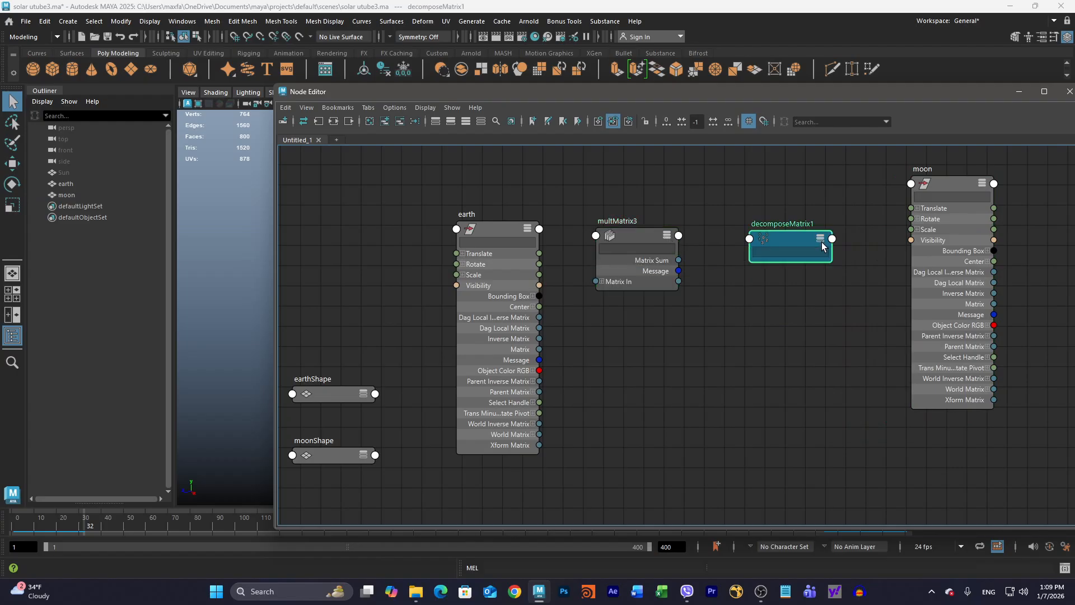
left_click(820, 242)
left_click(820, 242)
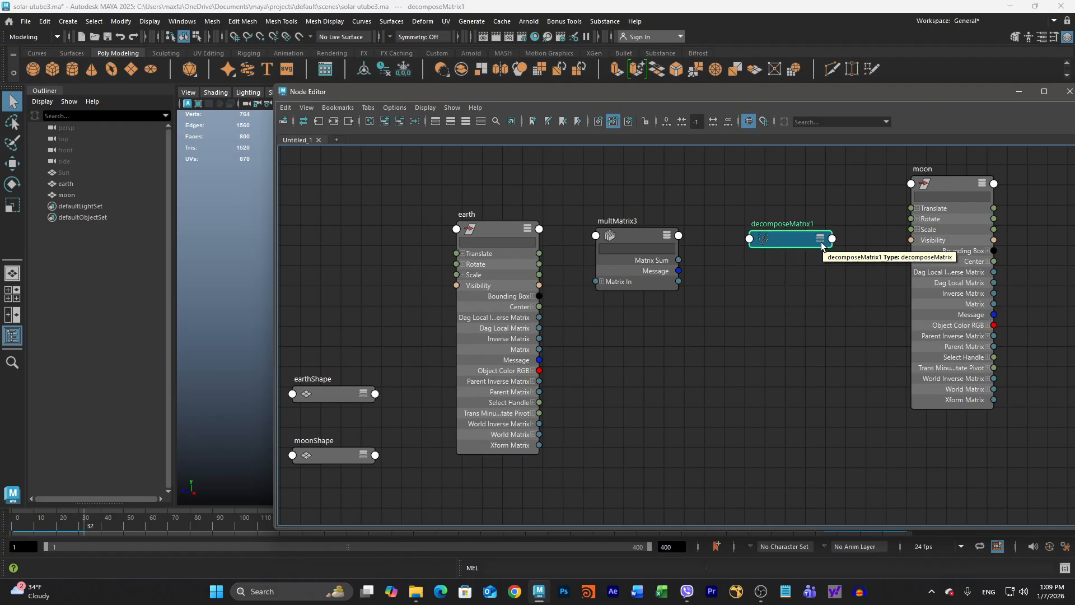
left_click(821, 242)
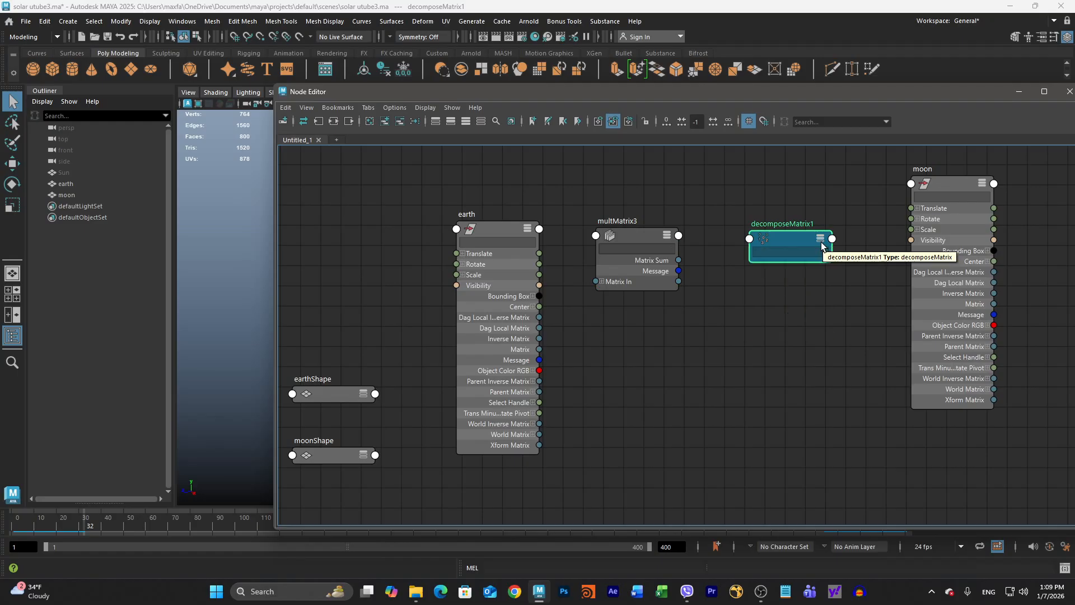
left_click(821, 242)
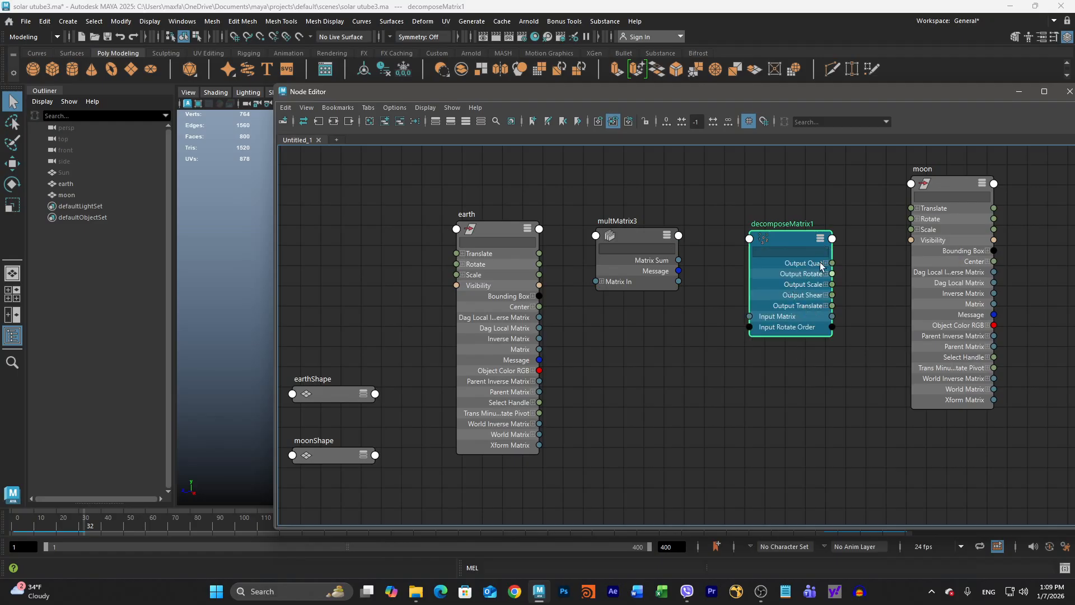
- Collapse the decomposeMatrix1 and multMatrix3 nodes one after the other and expand each again to its full attribute list
key("1")
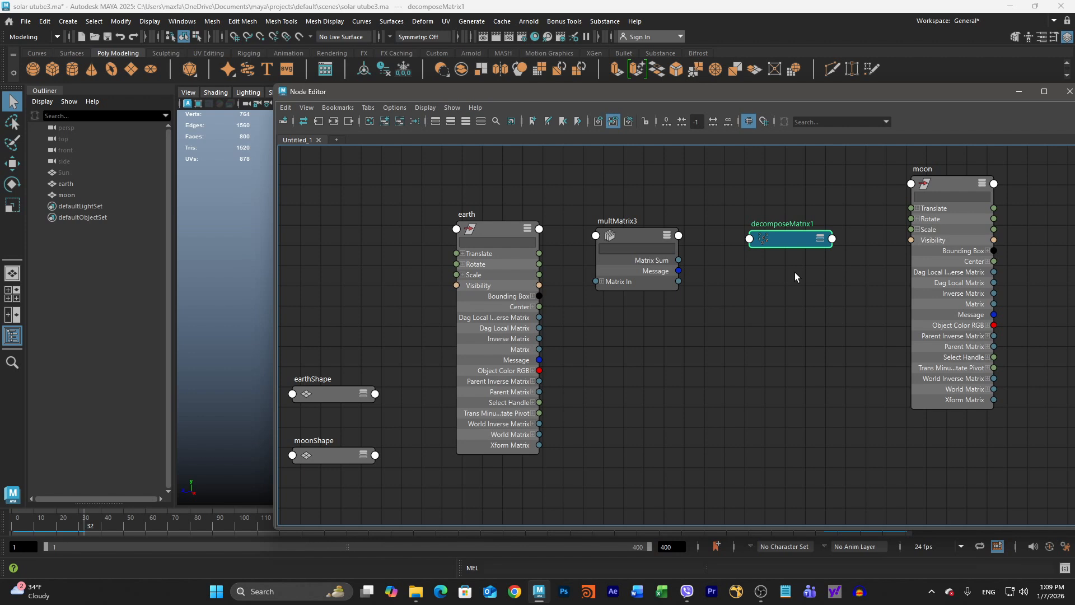
key("2")
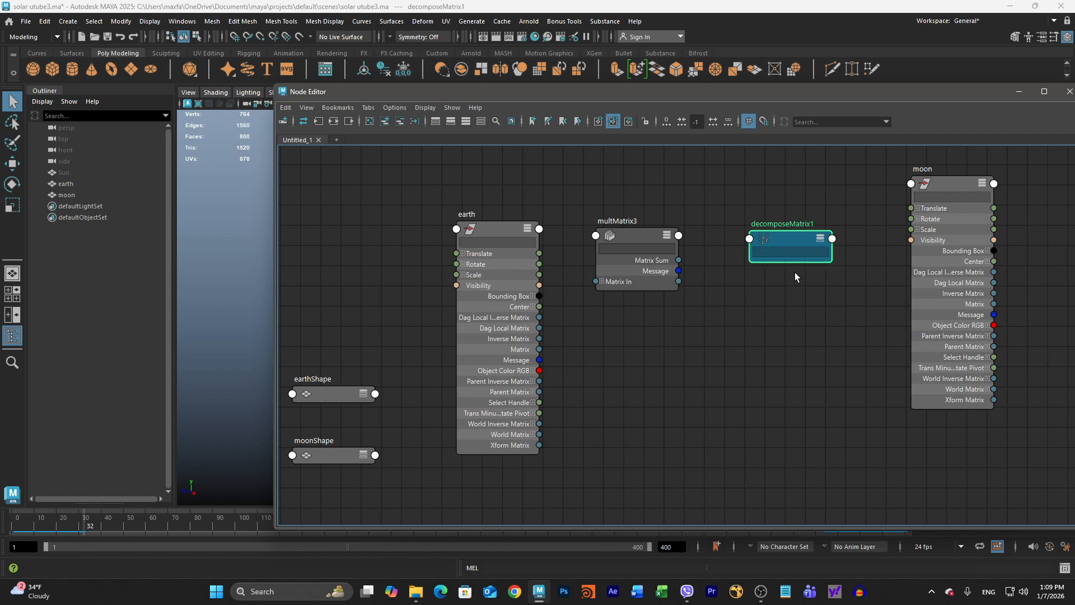
key("3")
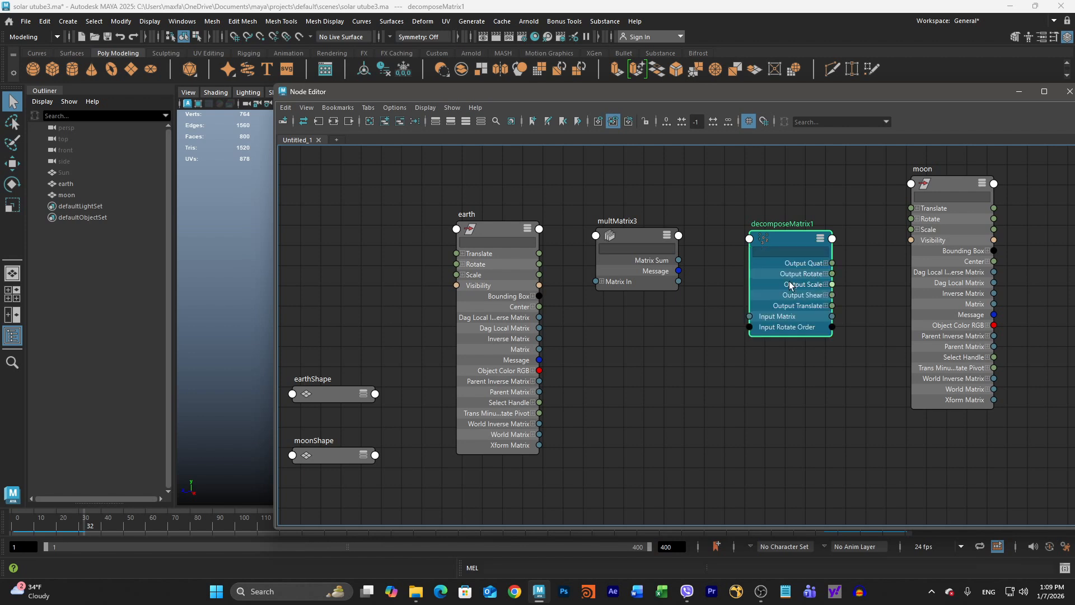
left_click(644, 239)
key("1")
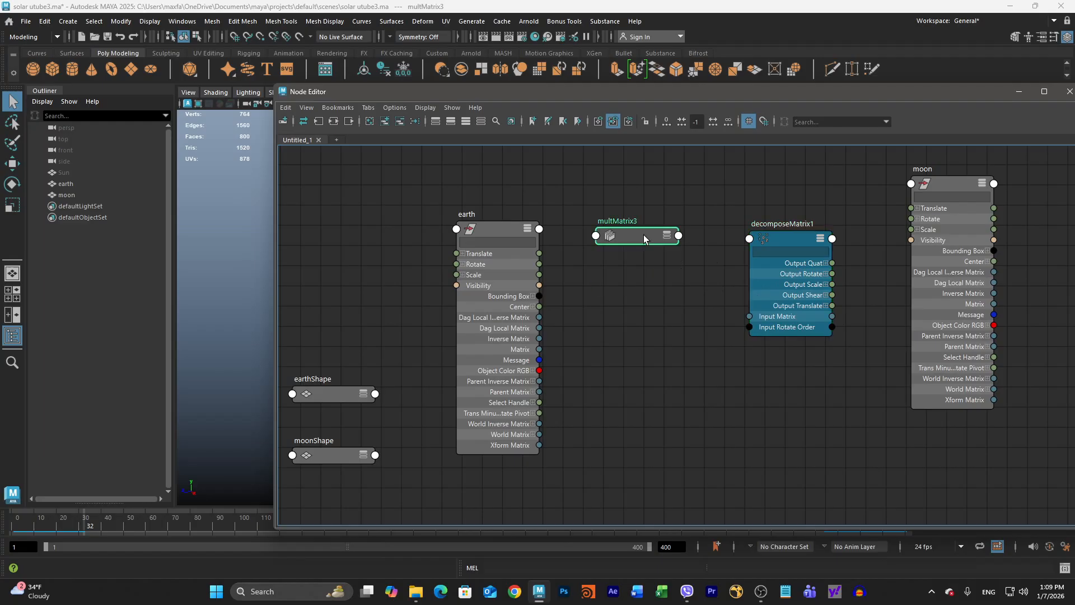
key("3")
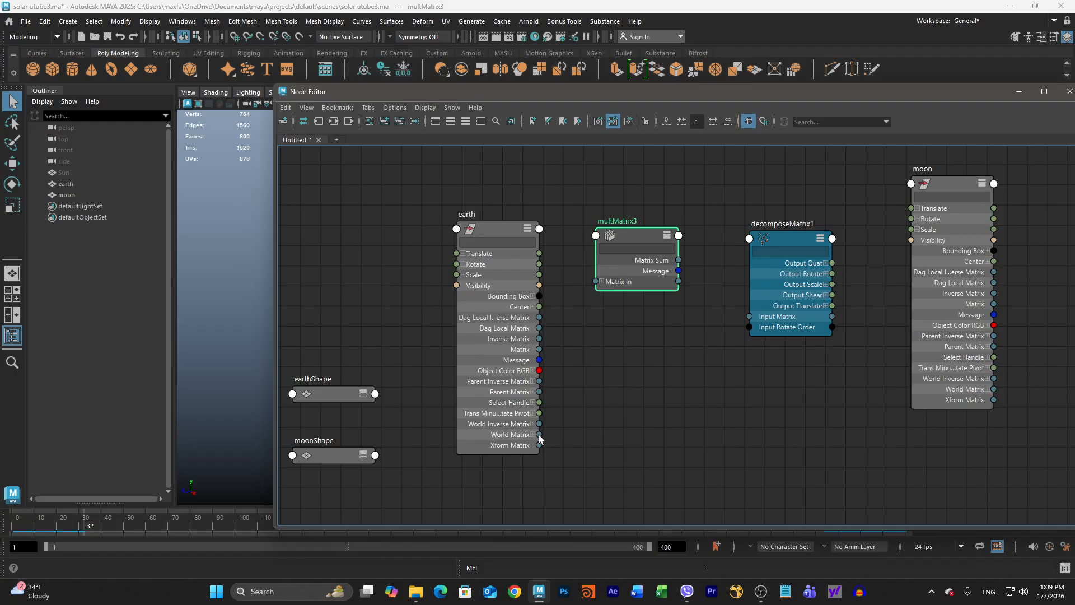
- Connect the earth's World Matrix to multMatrix3's matrixIn, and multMatrix3's Matrix Sum to decomposeMatrix1's Input Matrix
left_click_drag(586, 321, 593, 232)
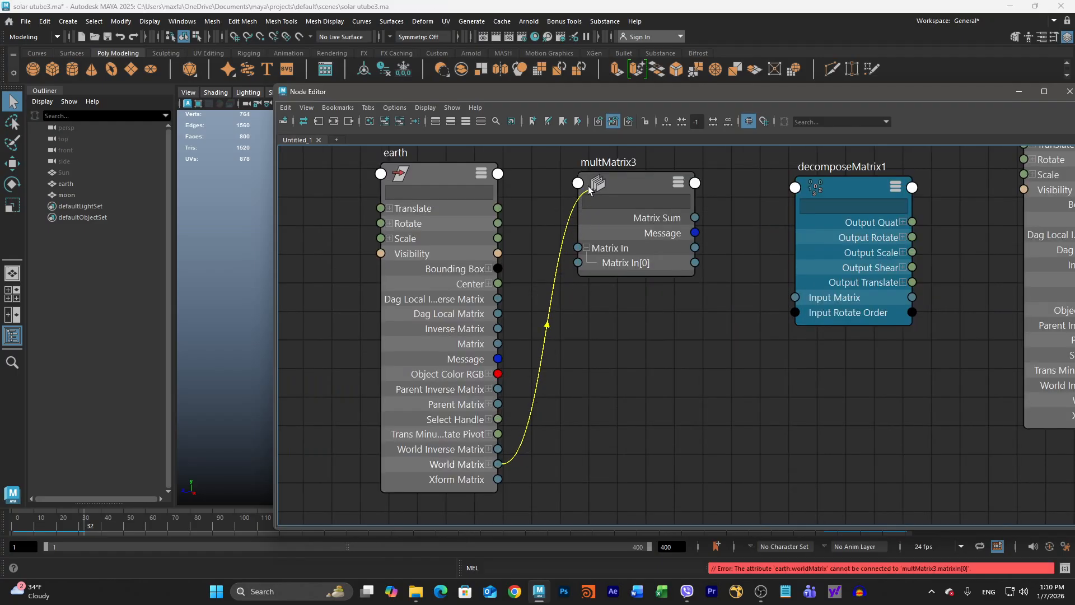
left_click_drag(588, 185, 579, 183)
left_click(589, 196)
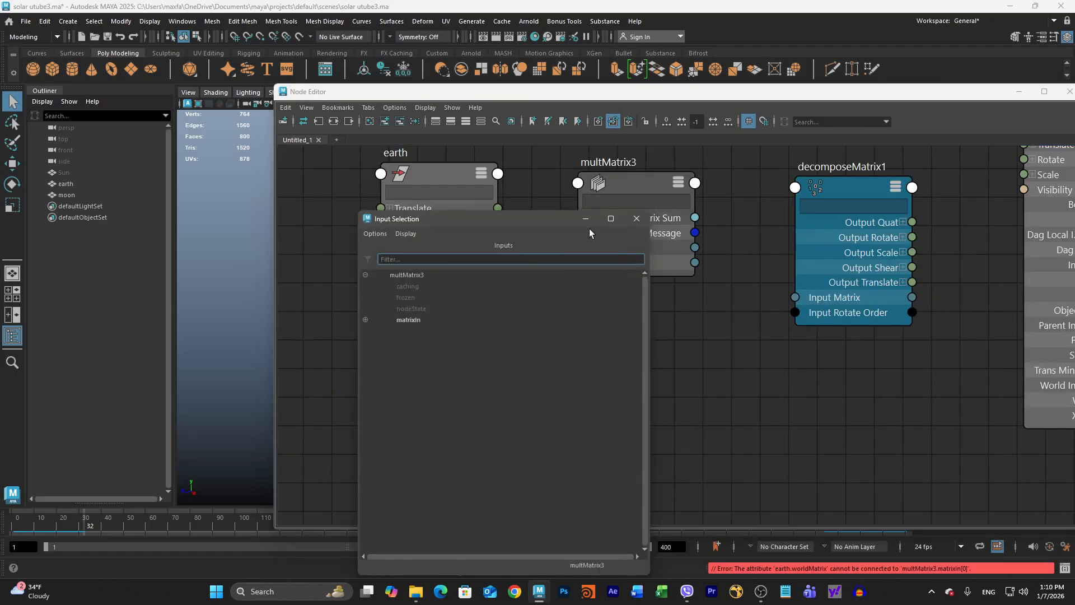
left_click(419, 321)
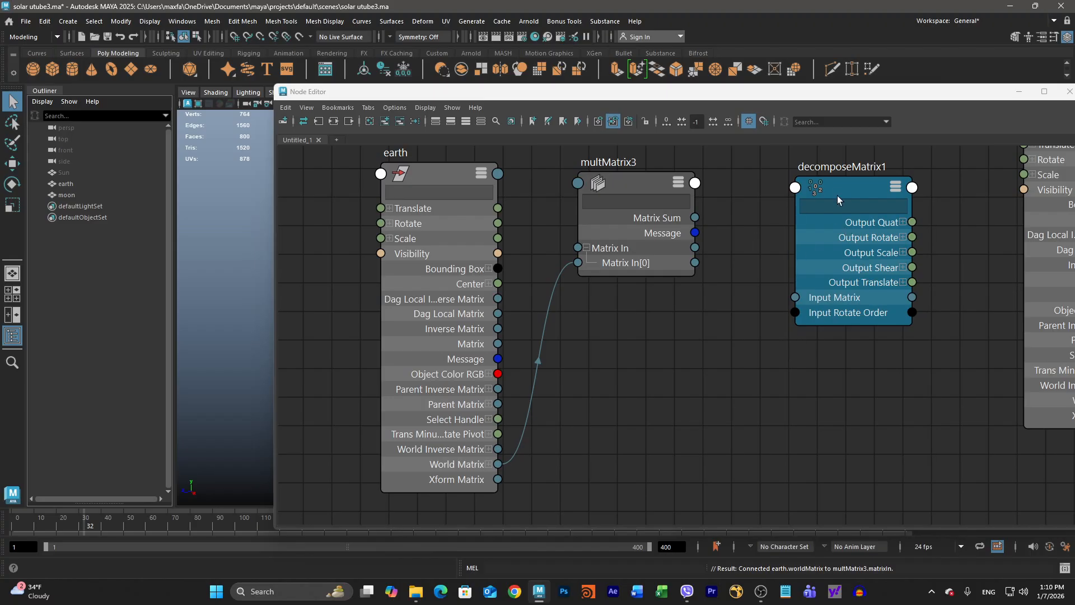
left_click(697, 219)
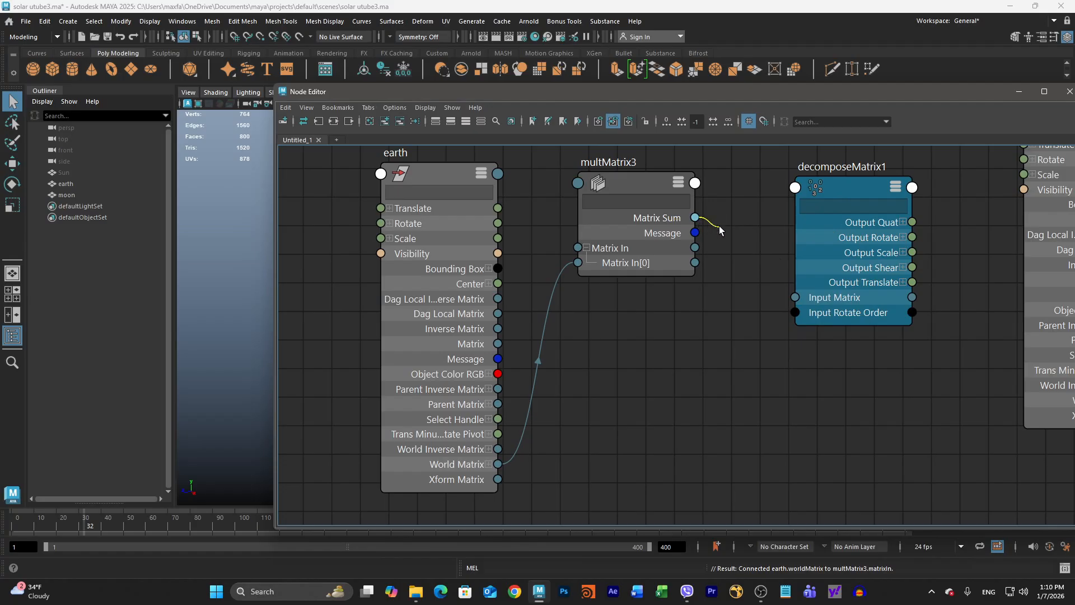
left_click_drag(719, 226, 792, 294)
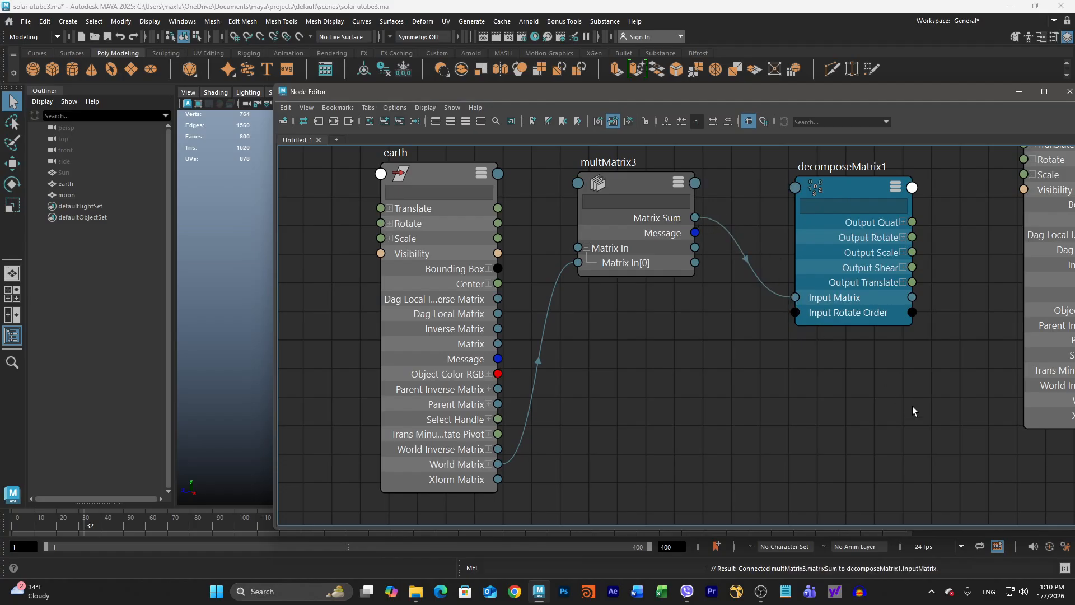
- Connect decomposeMatrix1's Output Translate to the moon's Translate input
scroll(911, 388, "up", 1)
middle_click_drag(910, 389, 687, 389, "alt")
scroll(688, 390, "down", 1)
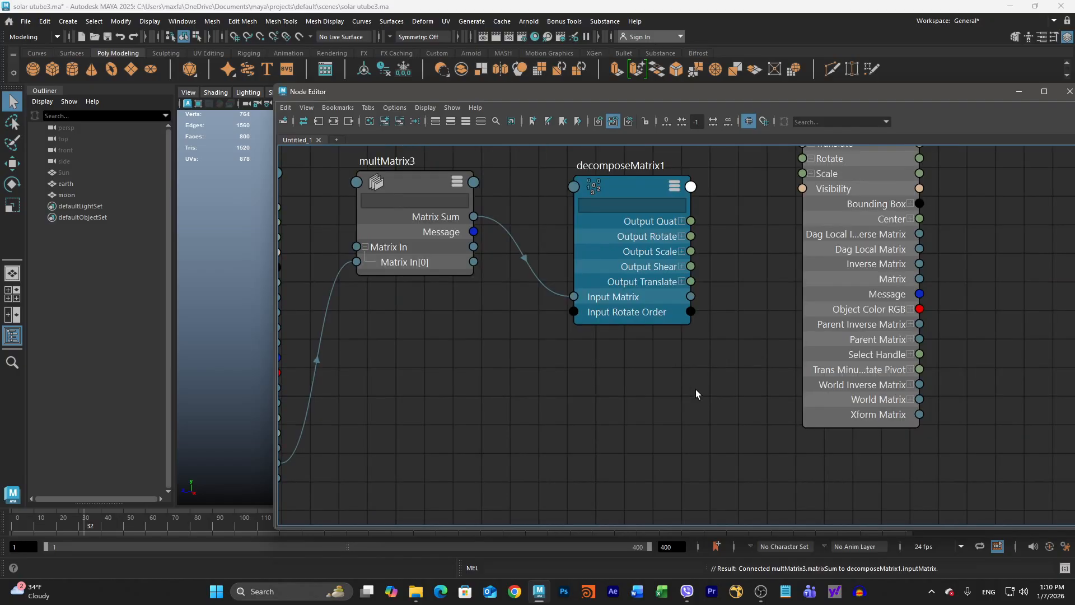
middle_click_drag(750, 297, 749, 365, "alt")
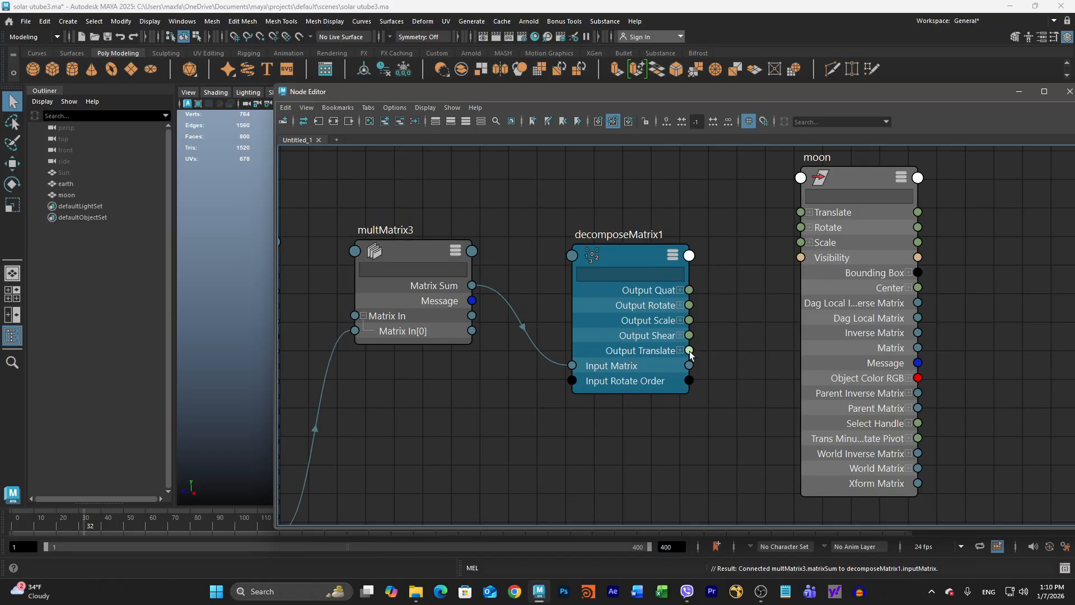
mouse_move(690, 351)
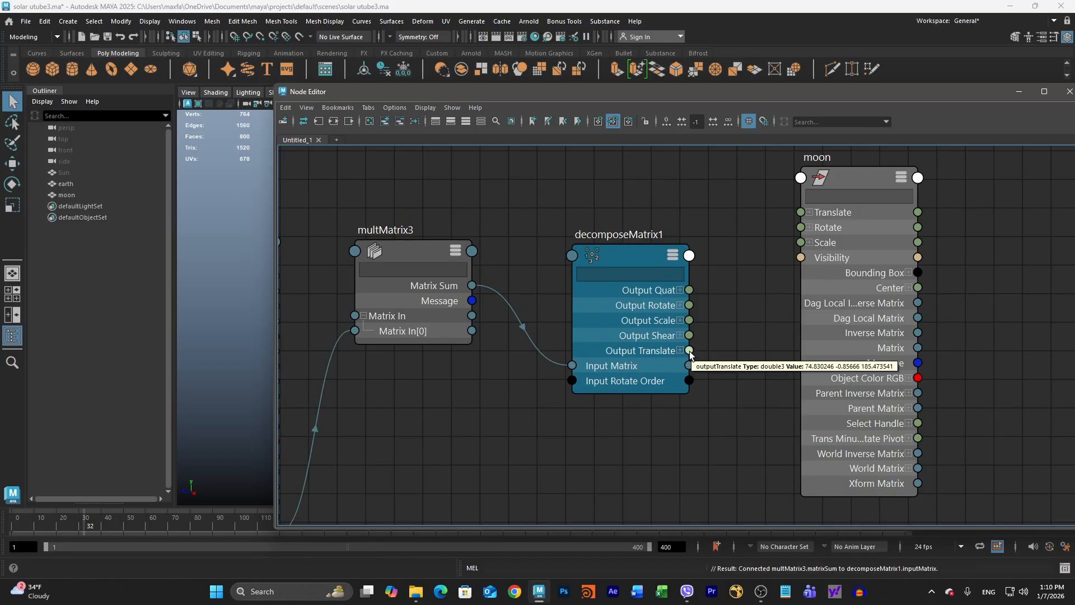
left_click_drag(690, 351, 801, 212)
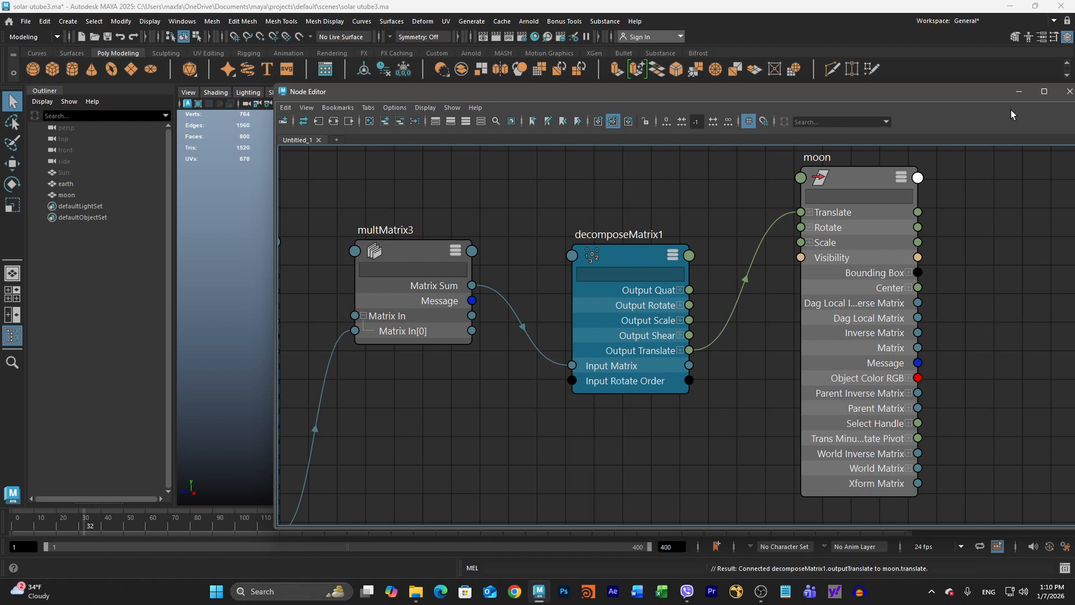
- Minimize the Node Editor and play the animation in wireframe display to check how the moon follows the earth
left_click(1020, 92)
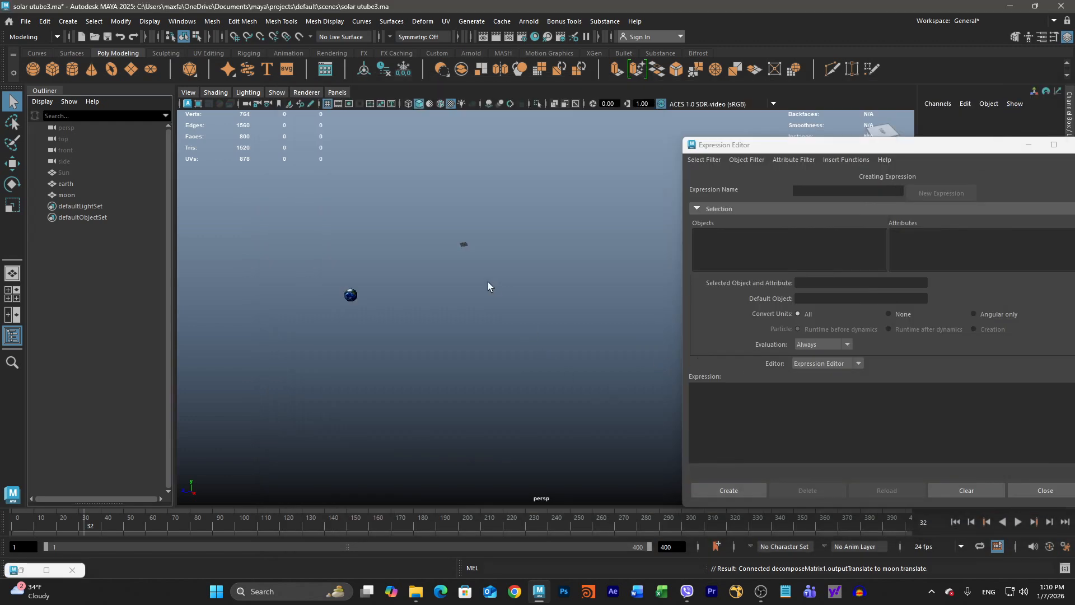
middle_click_drag(450, 297, 549, 273, "alt")
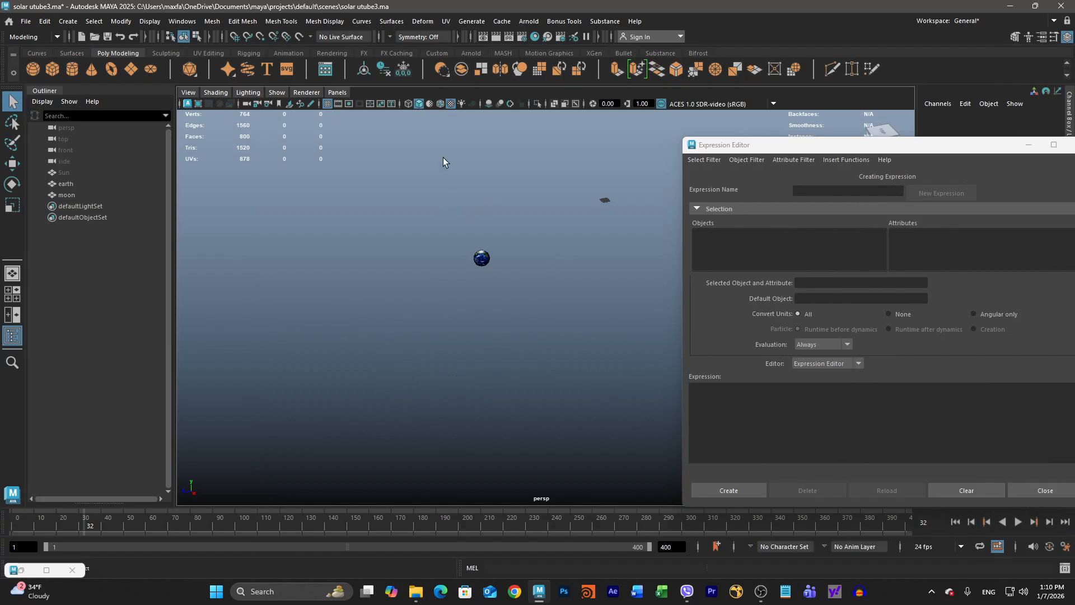
left_click(409, 104)
scroll(500, 277, "up", 5)
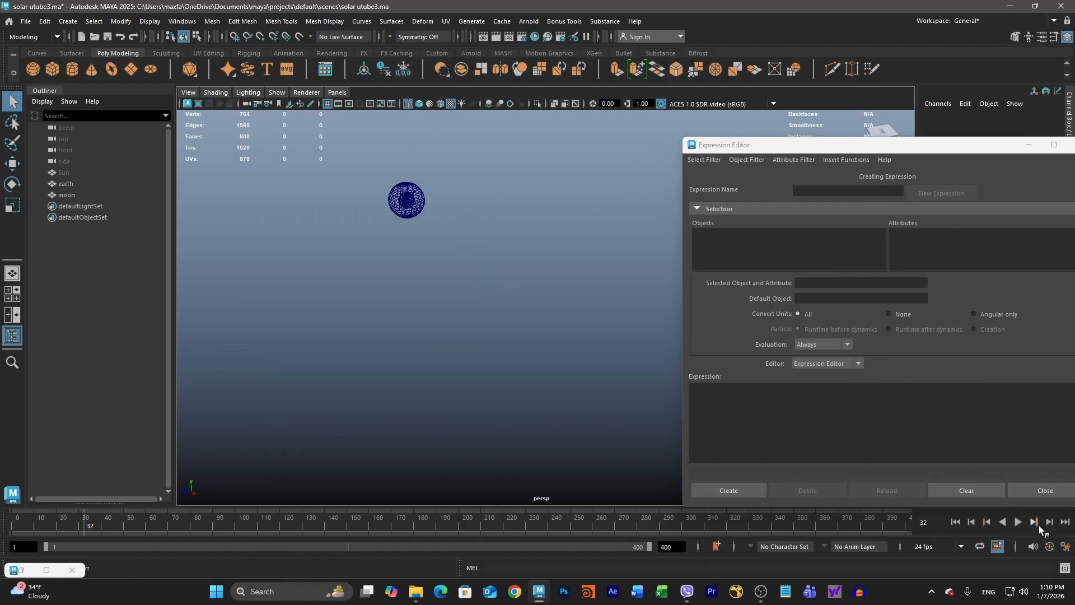
left_click(1018, 522)
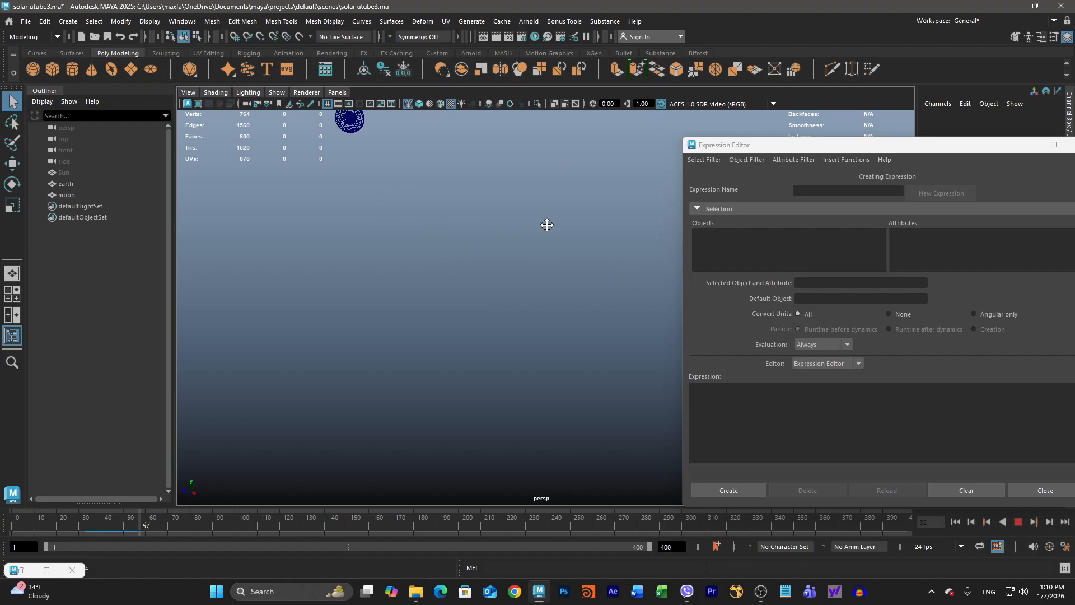
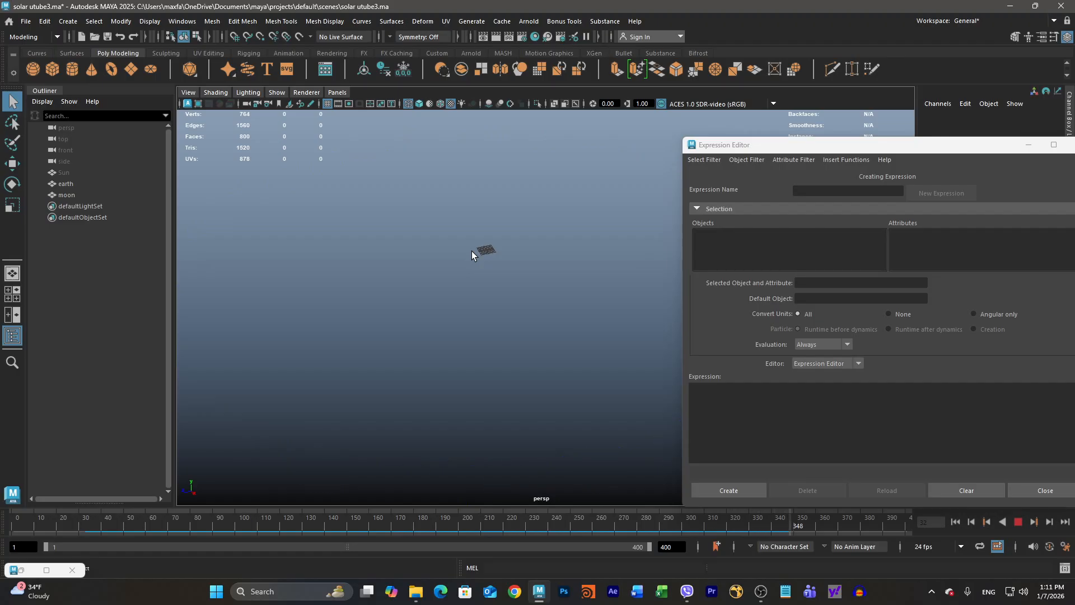
left_click(1018, 521)
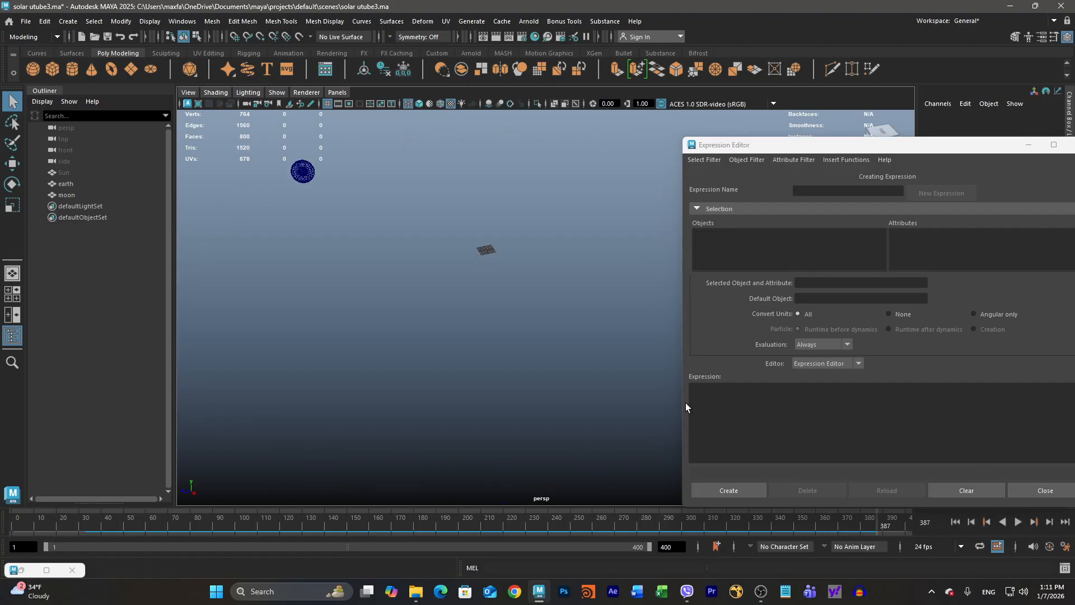
- Select the moon and load its Translate X attribute into the Expression Editor
left_click(67, 195)
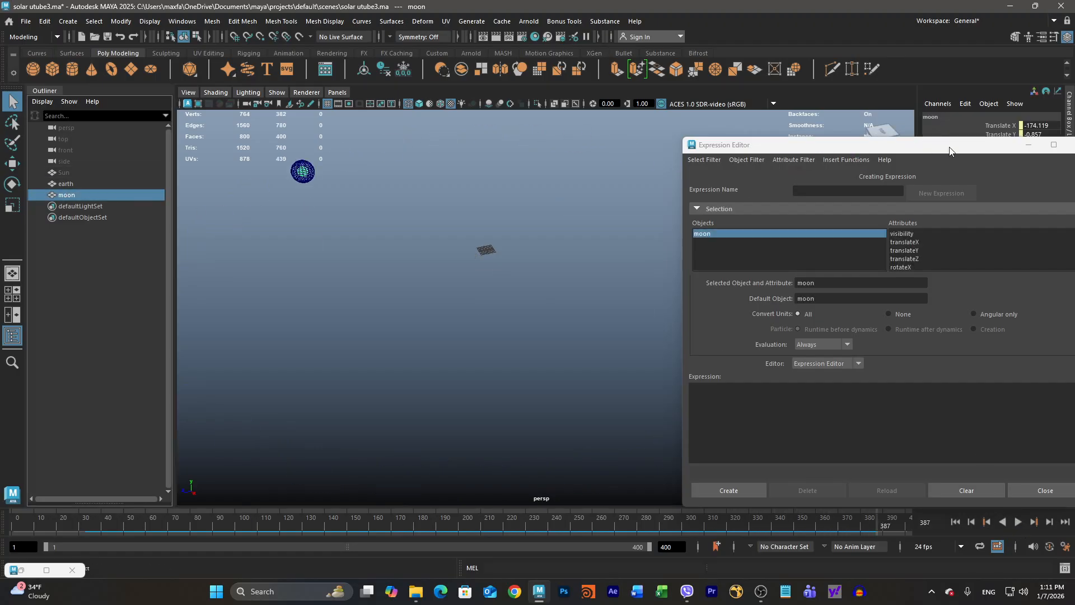
left_click_drag(950, 150, 958, 328)
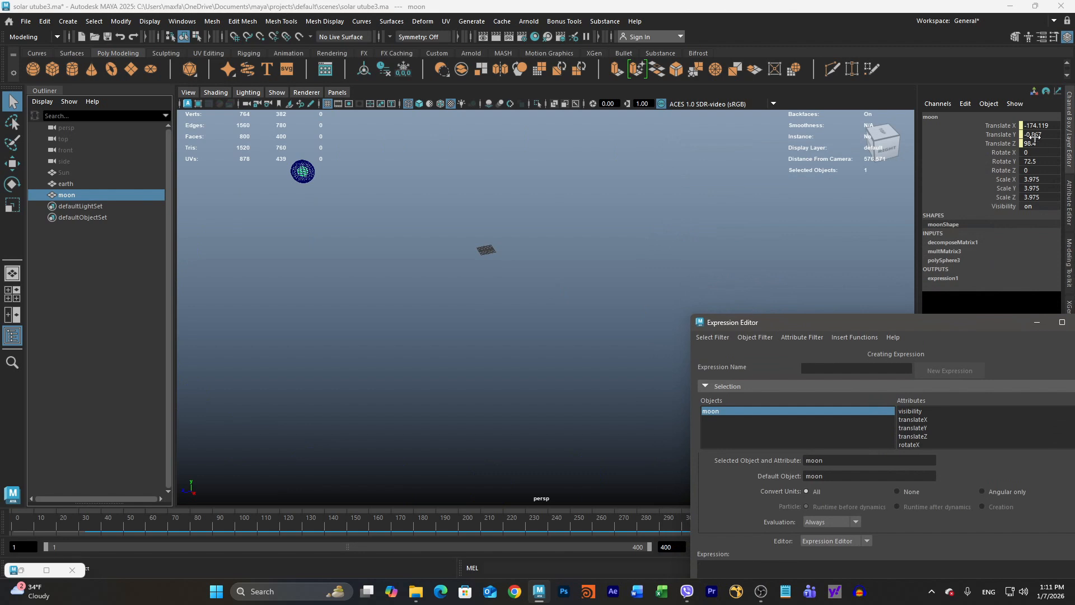
left_click(1005, 127)
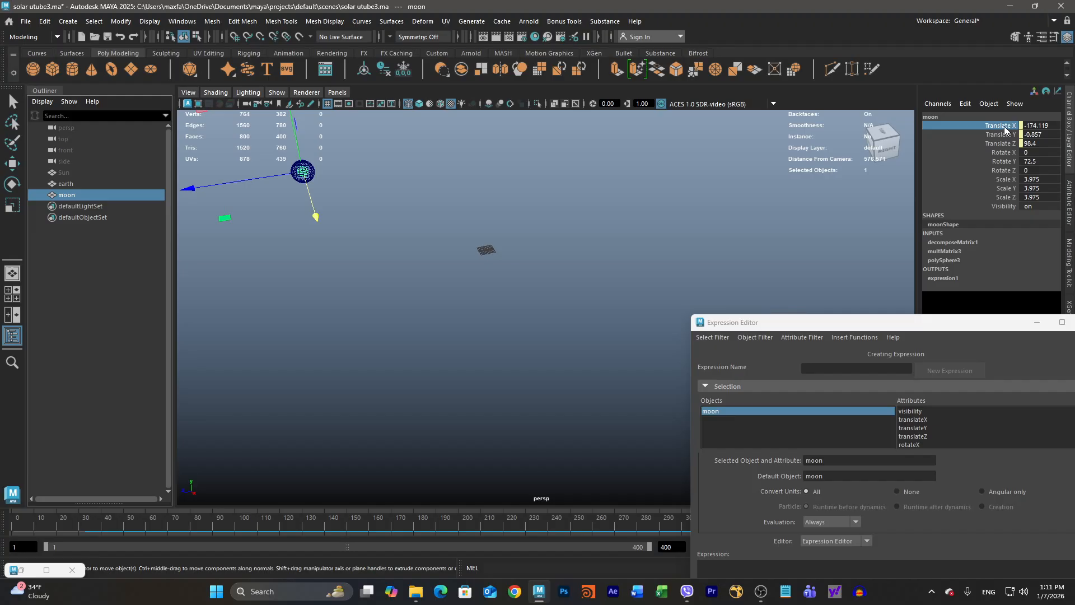
left_click(965, 105)
left_click(976, 116)
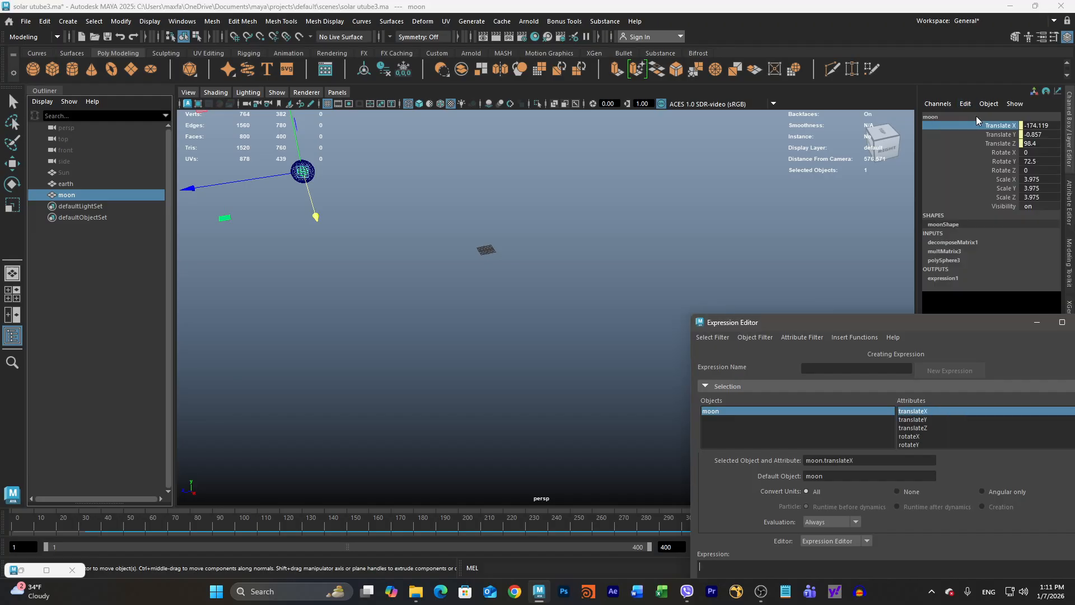
- List the existing expressions by name, load expression1 and rename it moon3
left_click_drag(856, 325, 868, 144)
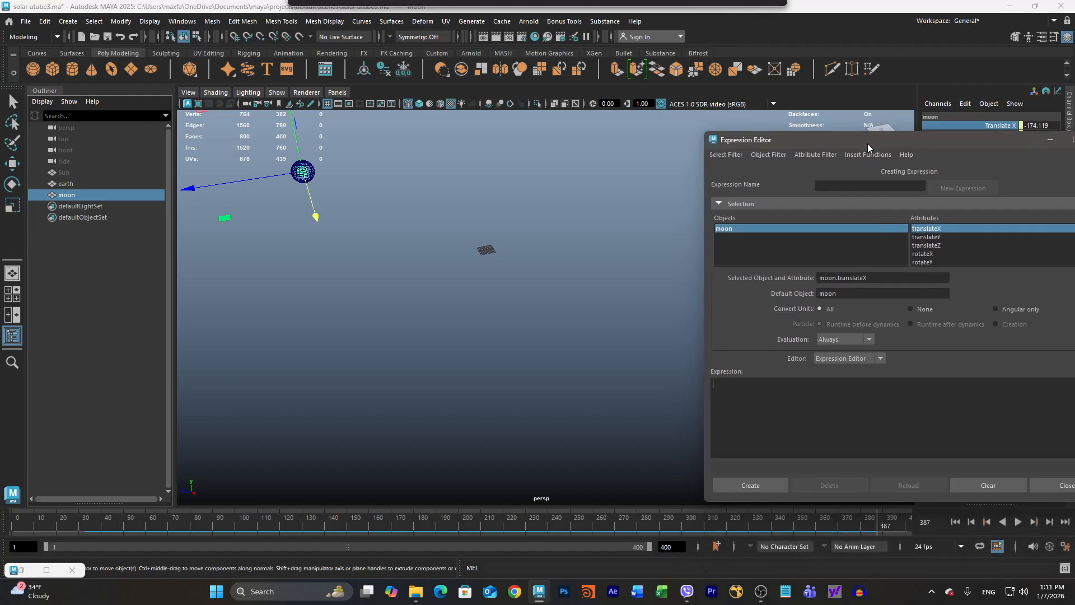
left_click(723, 155)
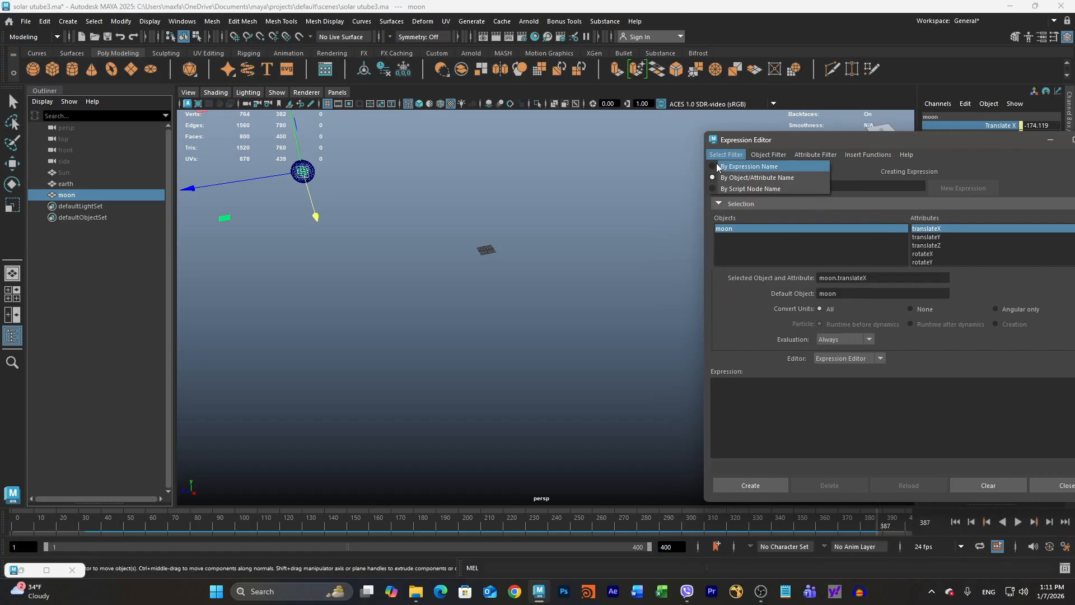
left_click(715, 165)
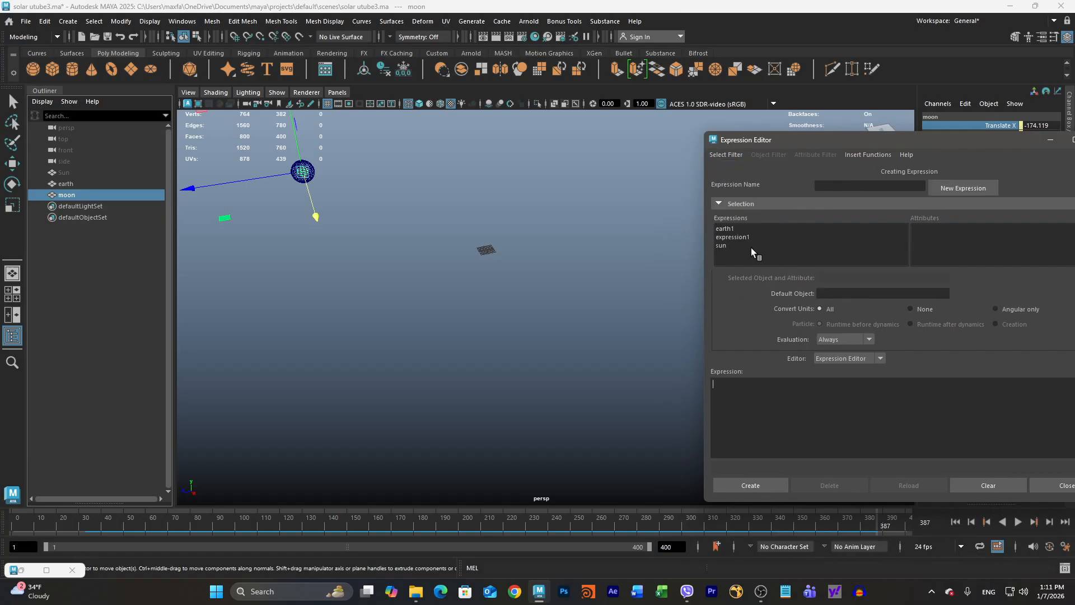
left_click(732, 237)
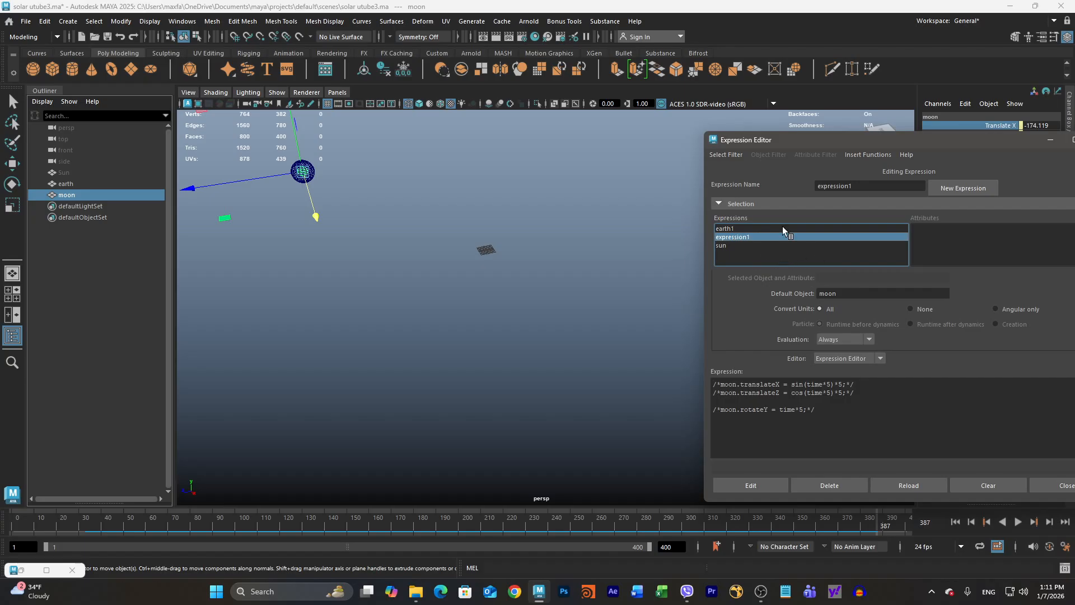
left_click_drag(858, 186, 799, 183)
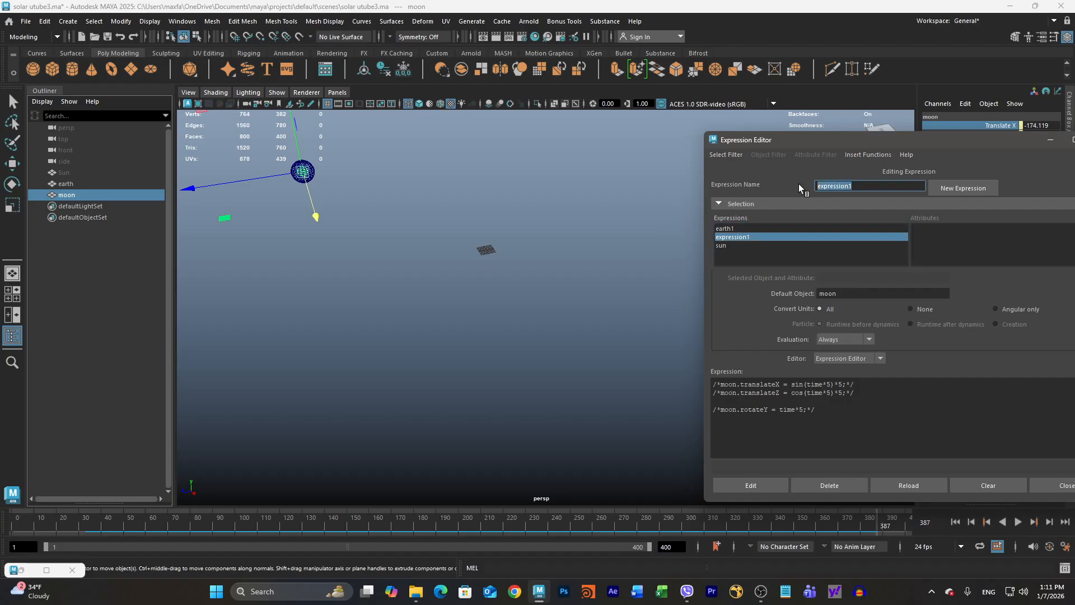
type("moon3")
key("Return")
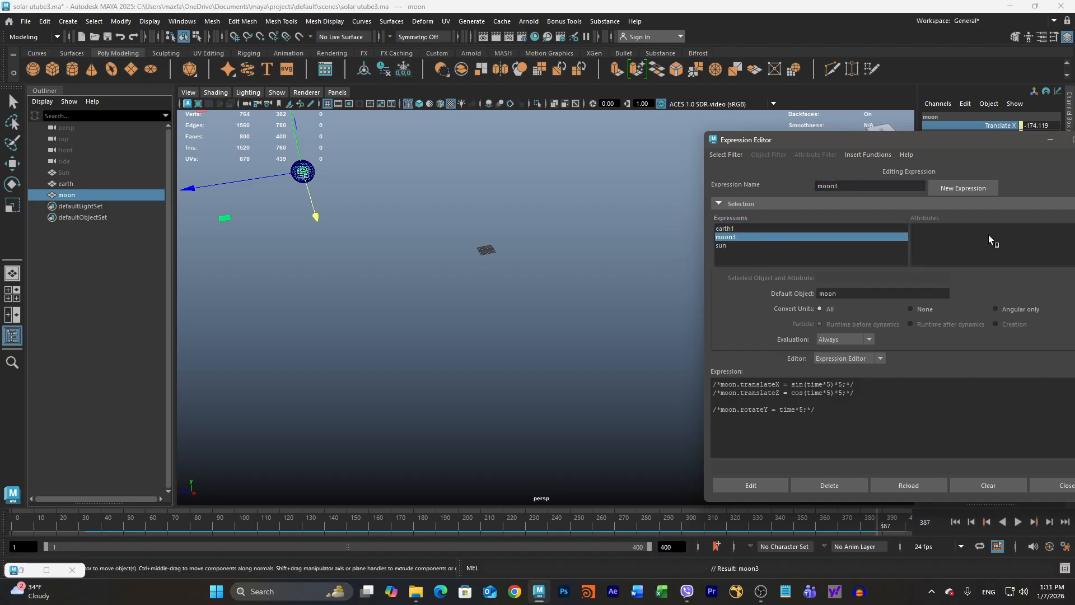
- Uncomment the moon.translateX and moon.translateZ lines in the moon3 expression
left_click(721, 386)
key("BackSpace")
key("BackSpace")
left_click(858, 388)
key("BackSpace")
key("BackSpace")
key("BackSpace")
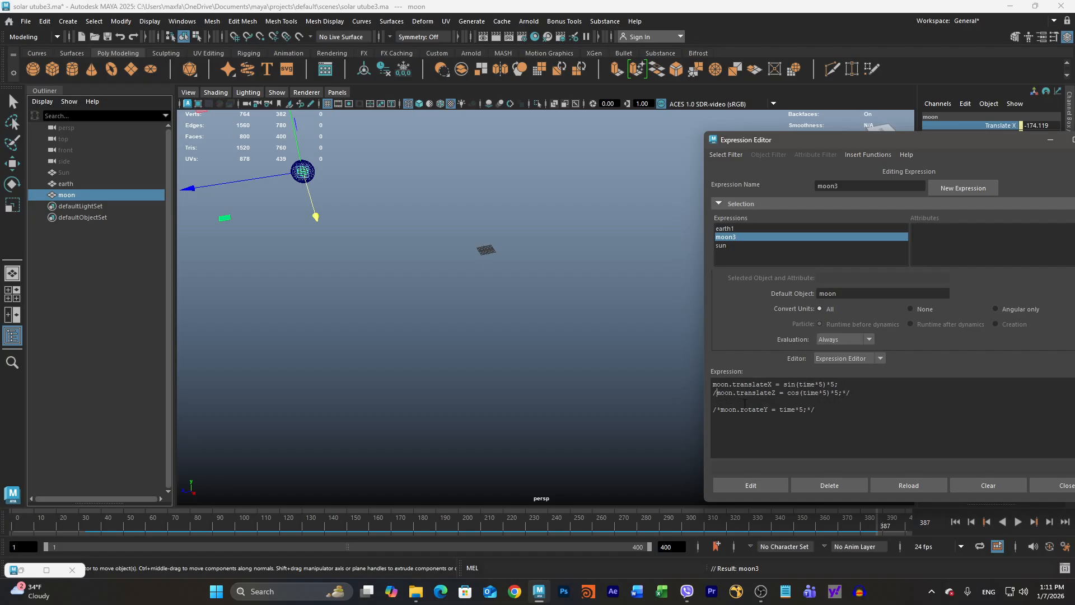
left_click(851, 394)
key("BackSpace")
- Uncomment the moon.rotateY line and apply the edited moon3 expression
left_click(721, 411)
key("BackSpace")
key("BackSpace")
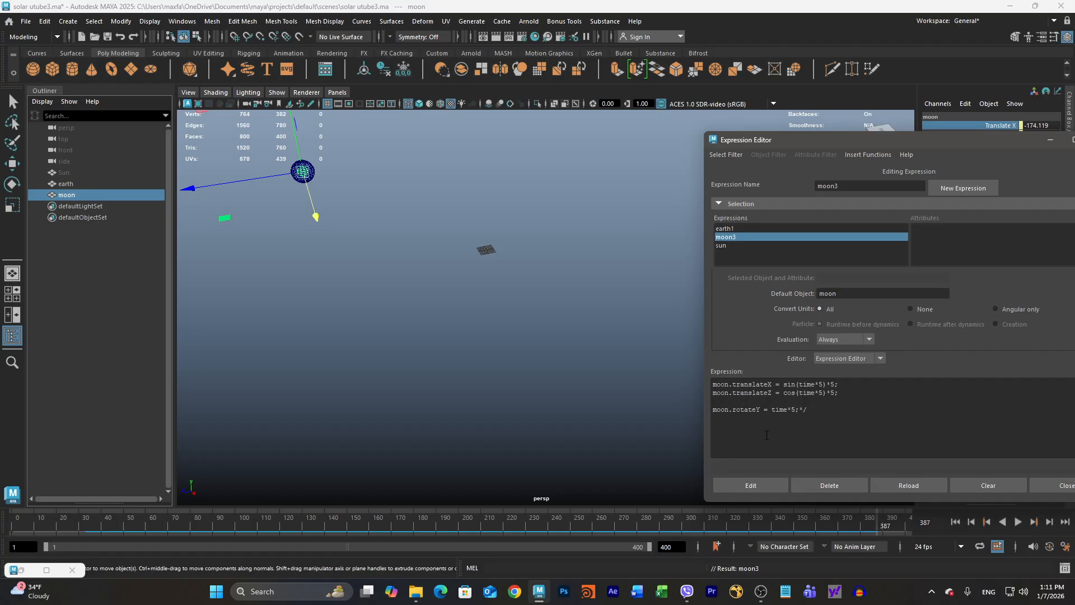
key("BackSpace")
key("BackSpace")
left_click_drag(907, 142, 624, 63)
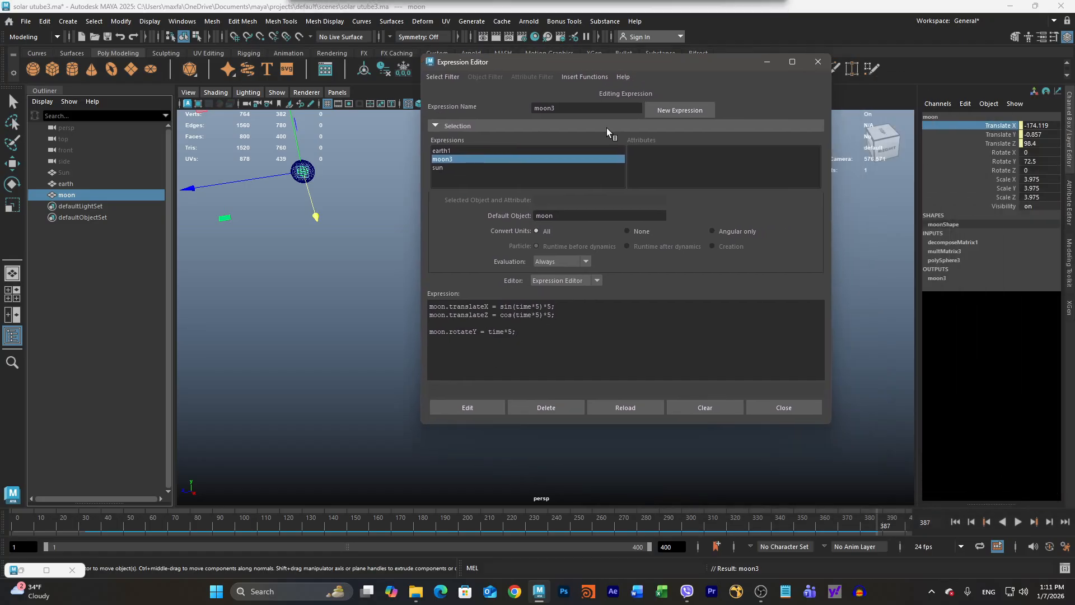
left_click(483, 406)
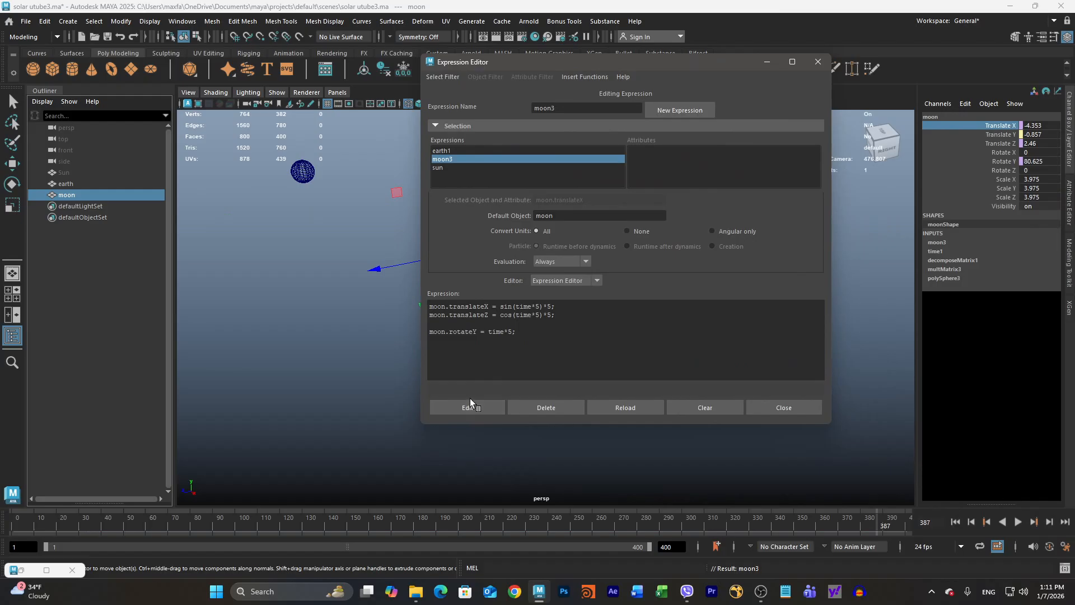
- Reselect the moon and scale it down uniformly to about 3.403
left_click_drag(658, 63, 985, 144)
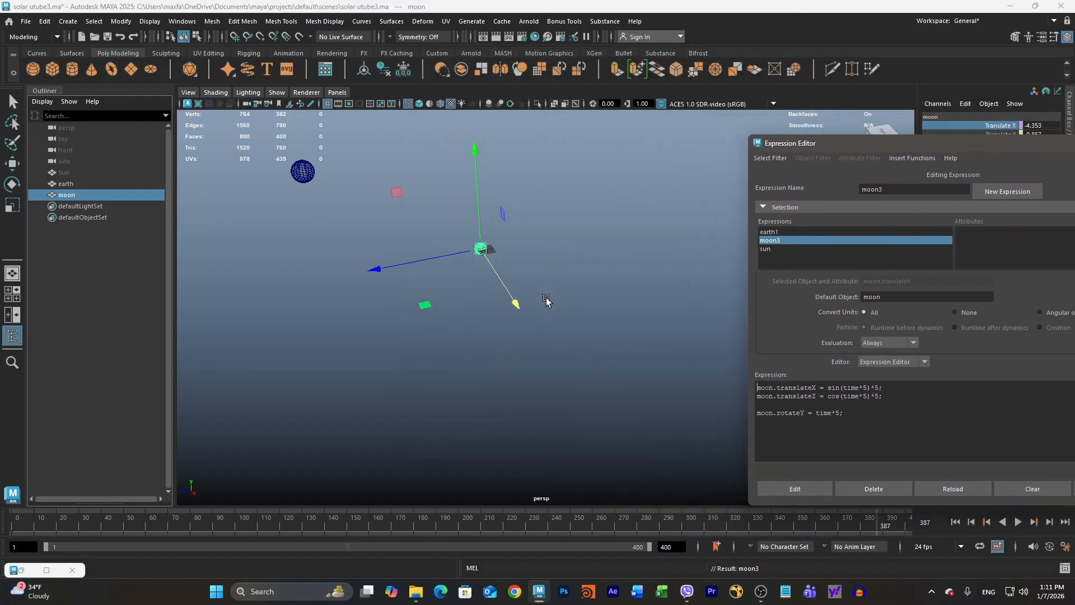
right_click_drag(469, 317, 601, 283, "alt")
middle_click_drag(469, 244, 482, 296, "alt")
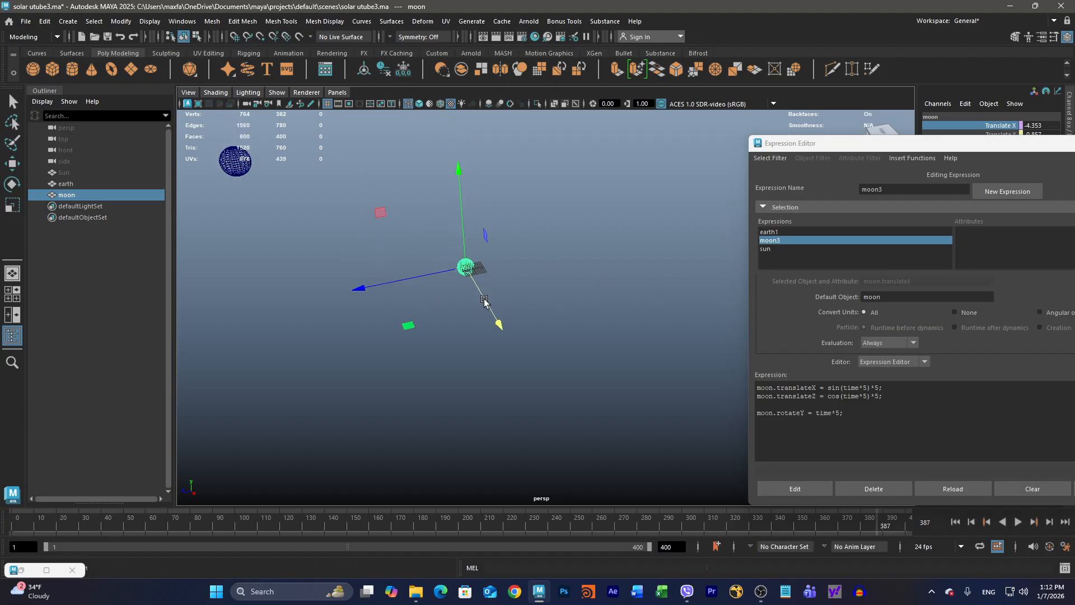
right_click_drag(482, 295, 618, 284, "alt")
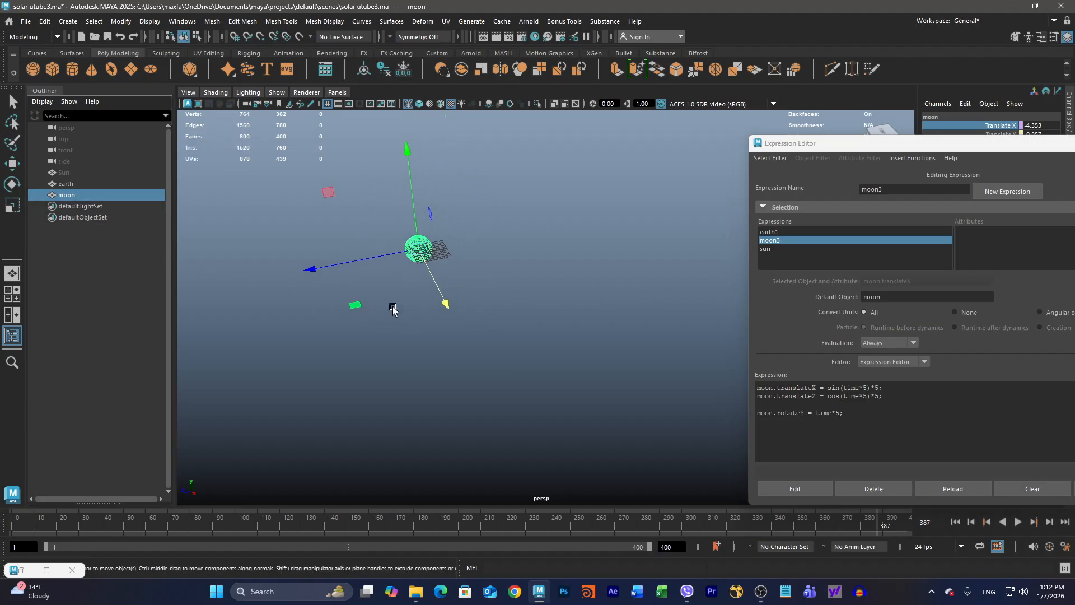
right_click_drag(357, 226, 614, 234, "alt")
left_click(472, 232)
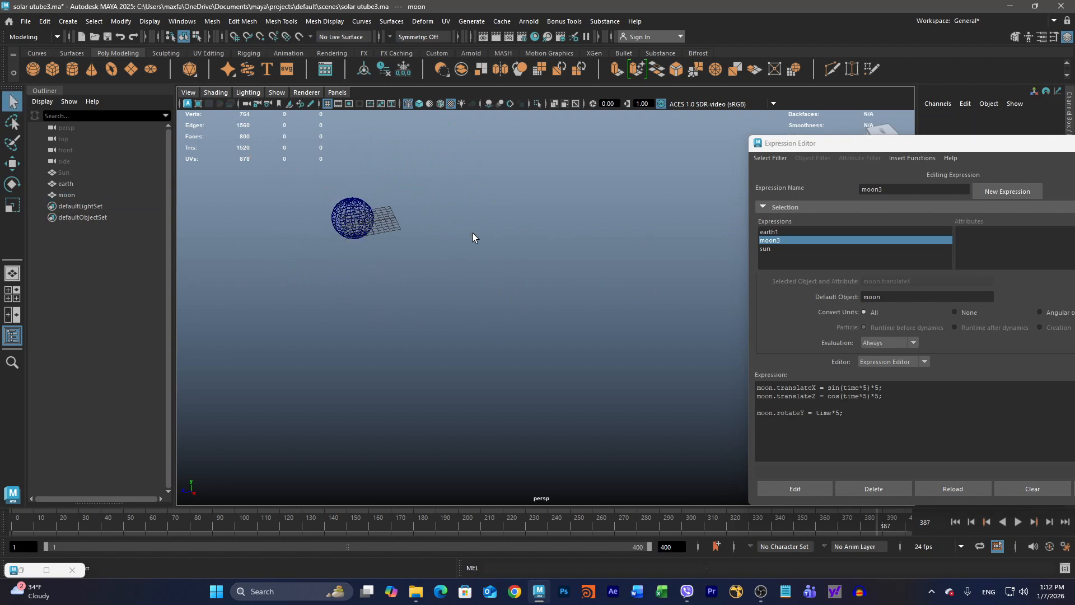
left_click(73, 196)
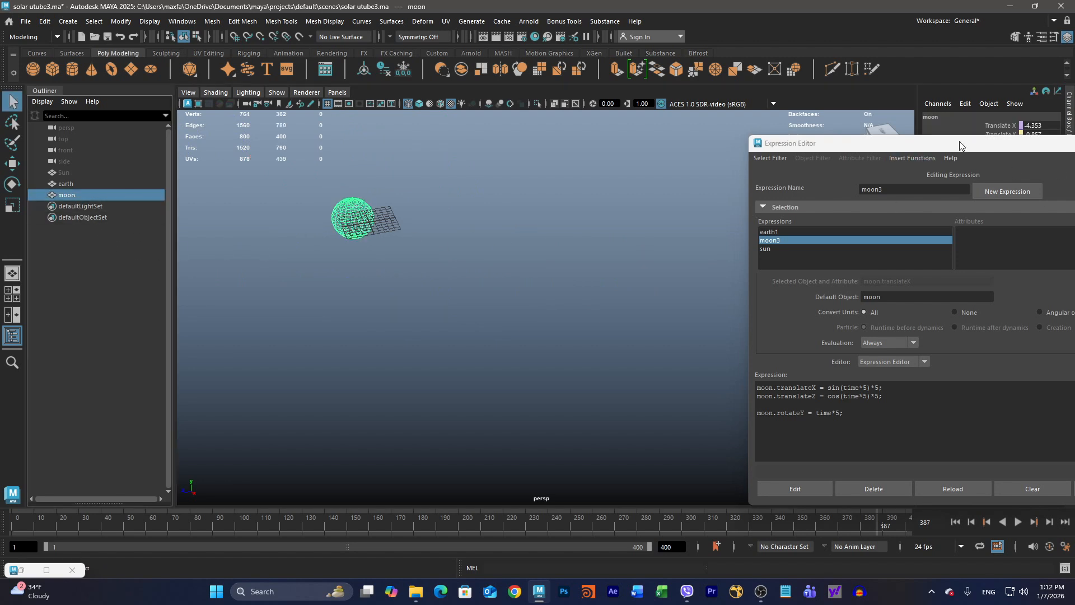
left_click_drag(973, 147, 794, 237)
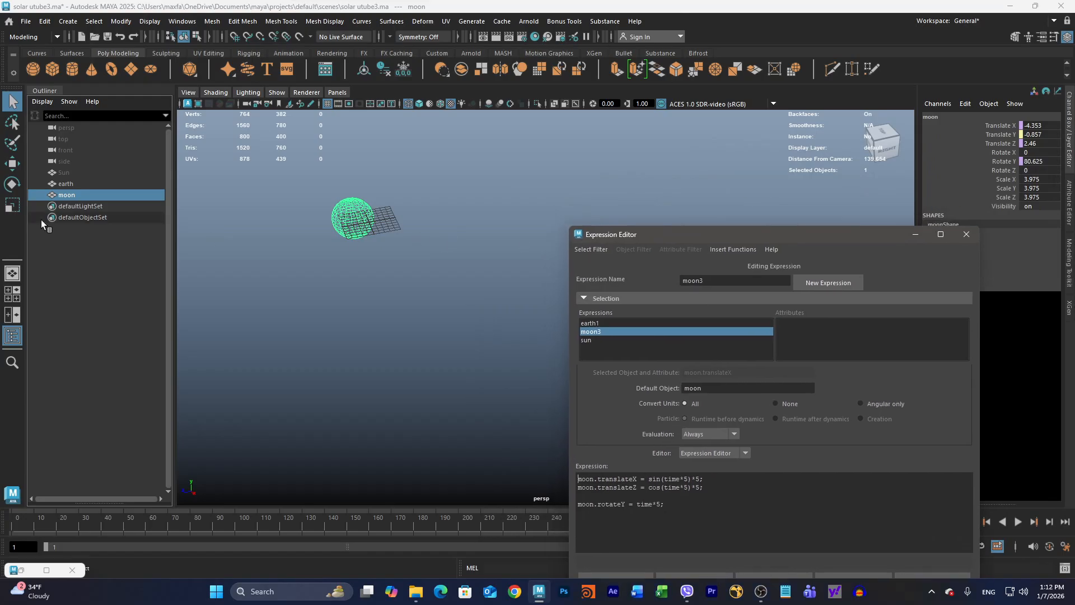
left_click(13, 205)
left_click_drag(360, 221, 339, 223)
left_click_drag(461, 302, 319, 344, "alt")
middle_click_drag(418, 302, 440, 262, "alt")
right_click_drag(457, 261, 359, 288, "alt")
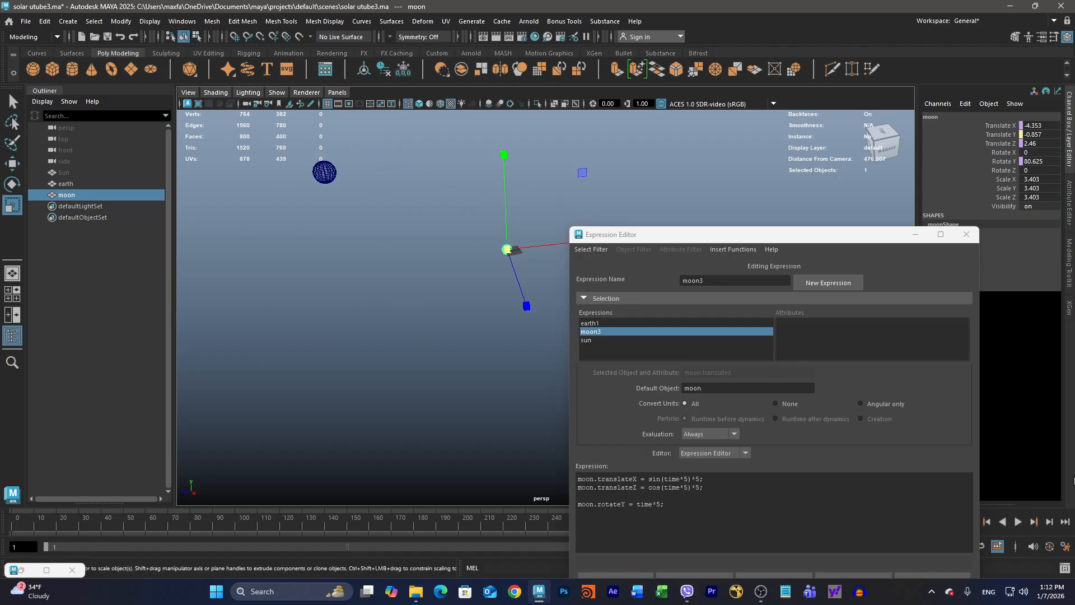
- Play the animation briefly, and set the sin and cos multipliers in the moon3 translateX and translateZ lines to 200, applying the edit
left_click(1019, 522)
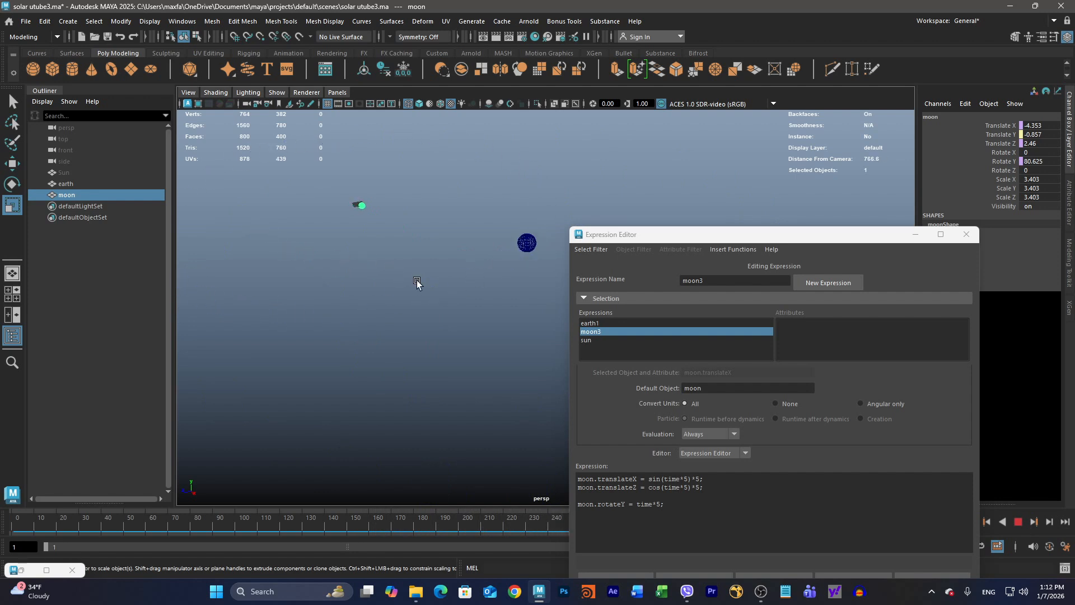
left_click(1018, 521)
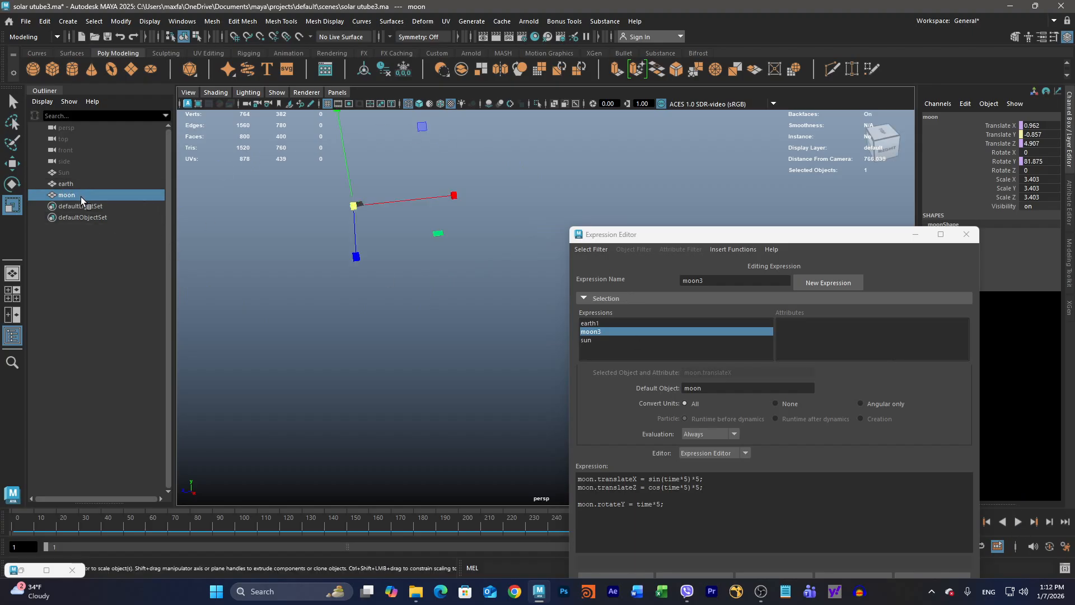
left_click(701, 480)
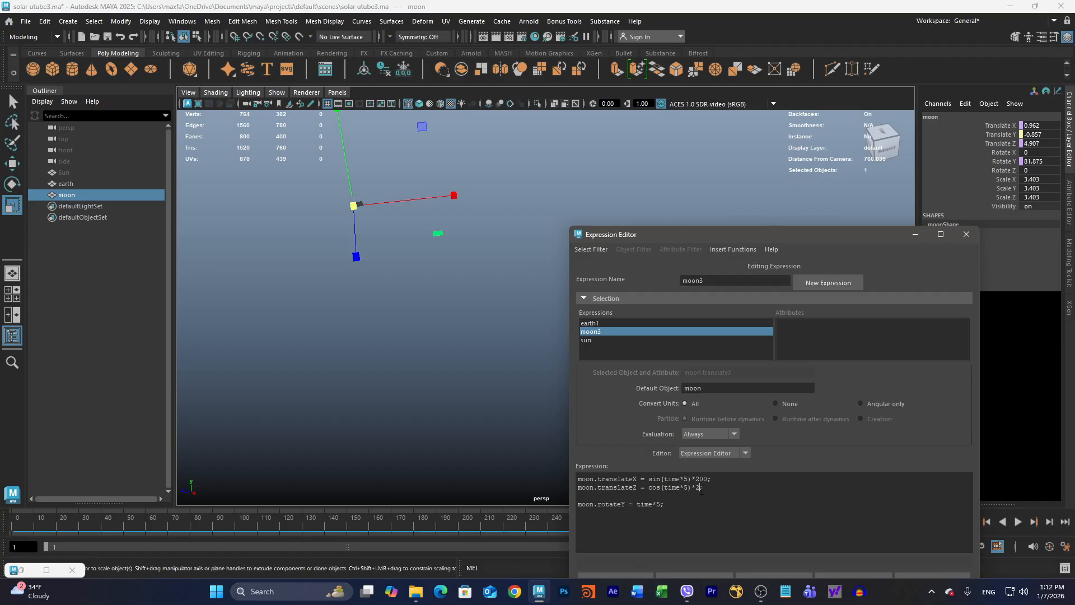
left_click_drag(837, 236, 882, 104)
left_click(676, 451)
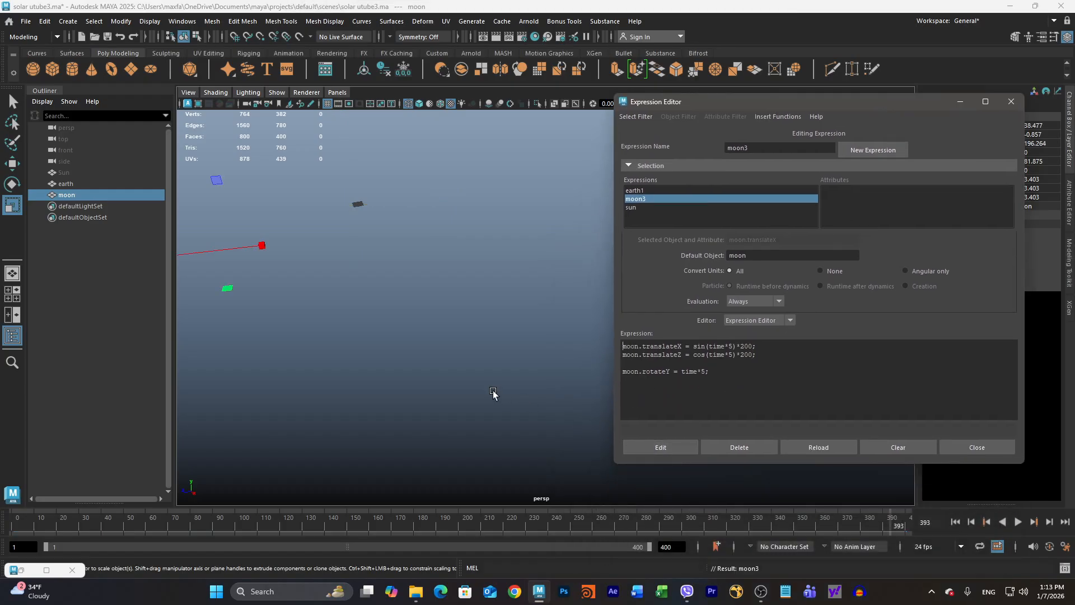
- Inspect the moon's position relative to the earth in the perspective view
type("f")
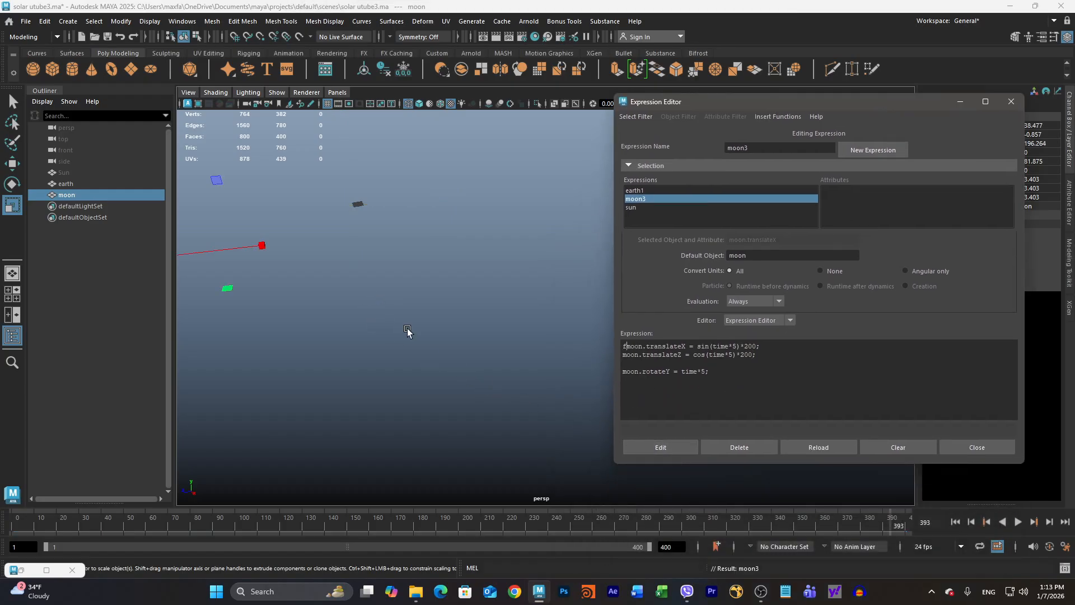
type("f")
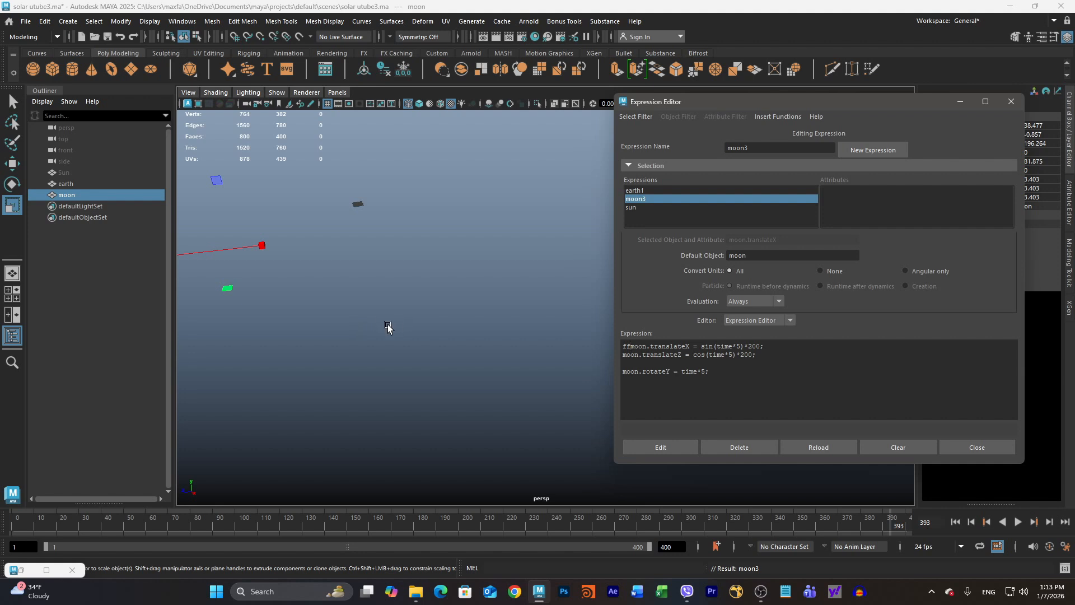
left_click_drag(403, 324, 434, 339, "alt")
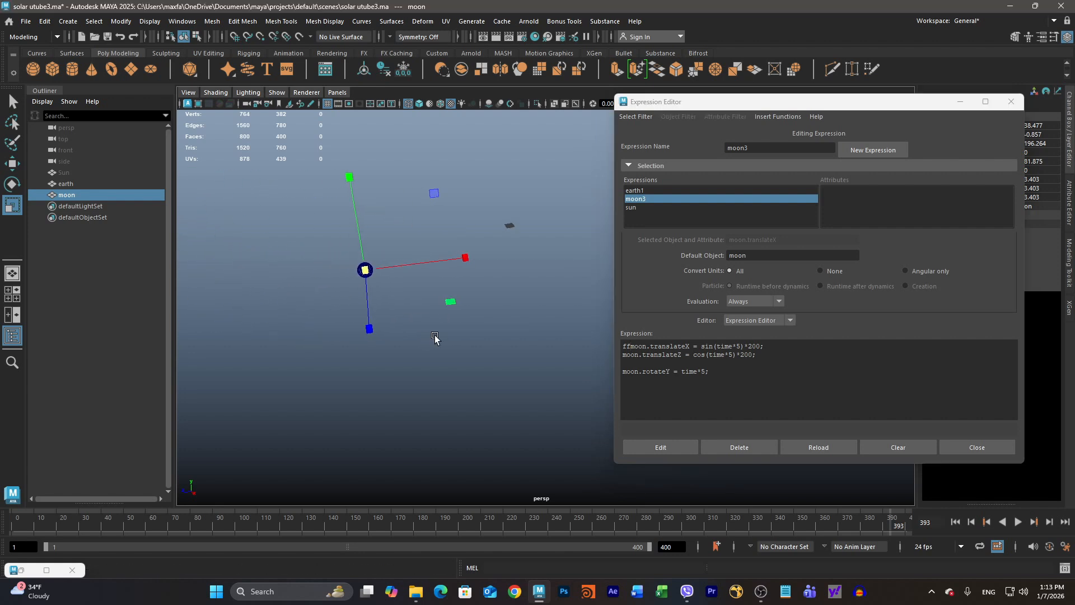
right_click_drag(434, 338, 533, 345, "alt")
left_click_drag(360, 293, 417, 334, "alt")
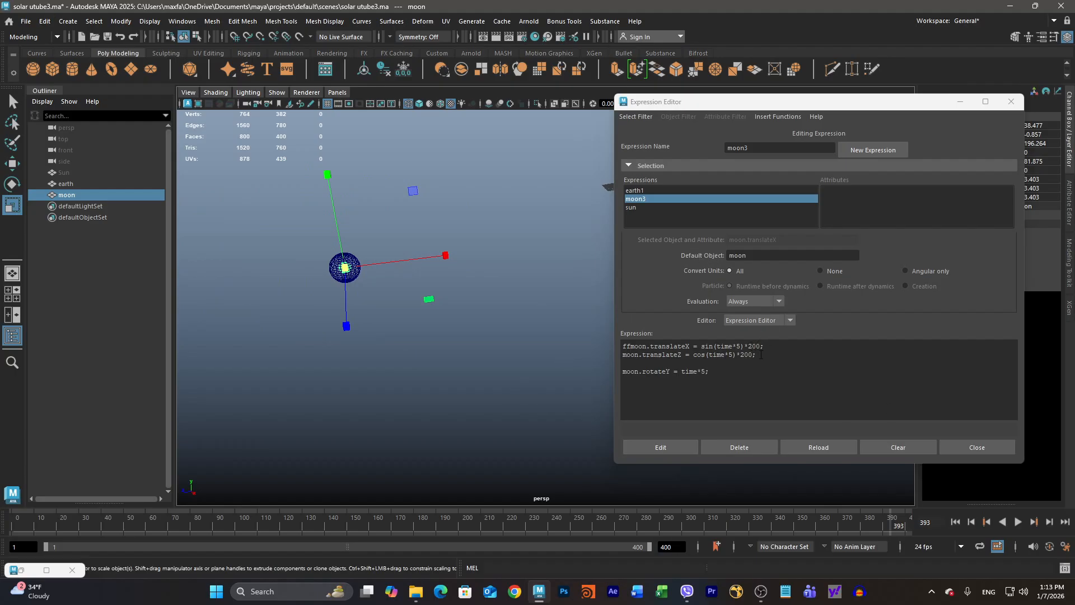
- Set both translate multipliers in moon3 to 220, remove the stray characters before moon.translateX and apply the edit
left_click(754, 346)
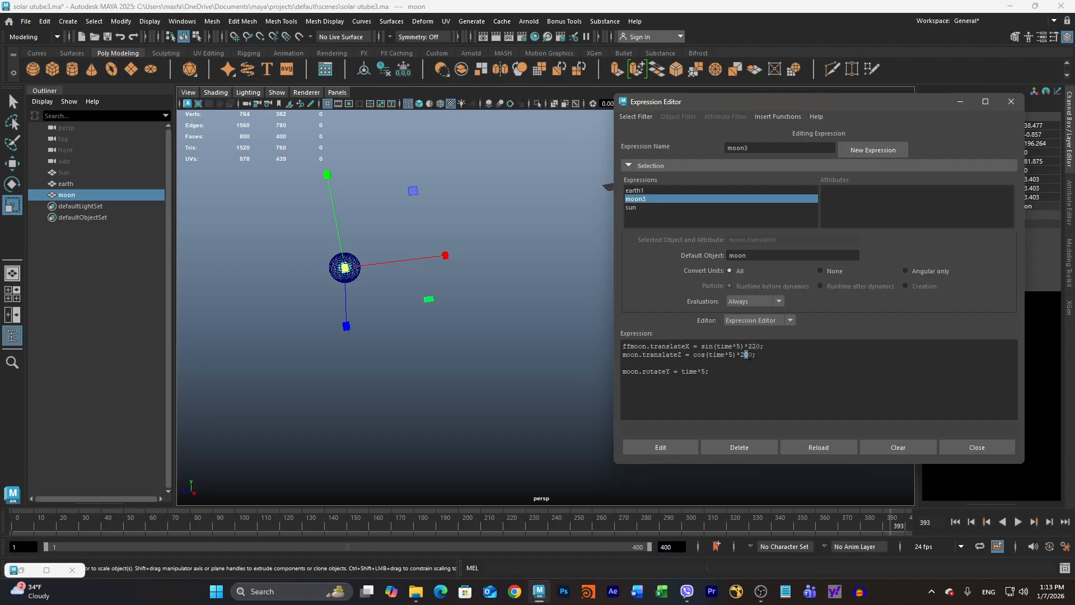
left_click(655, 447)
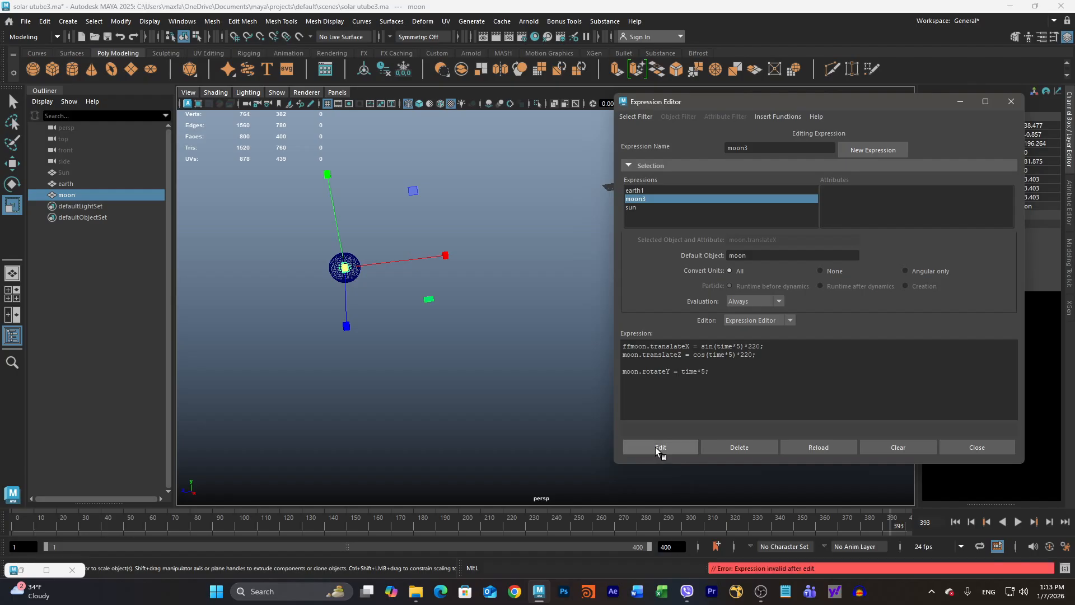
key("alt+v")
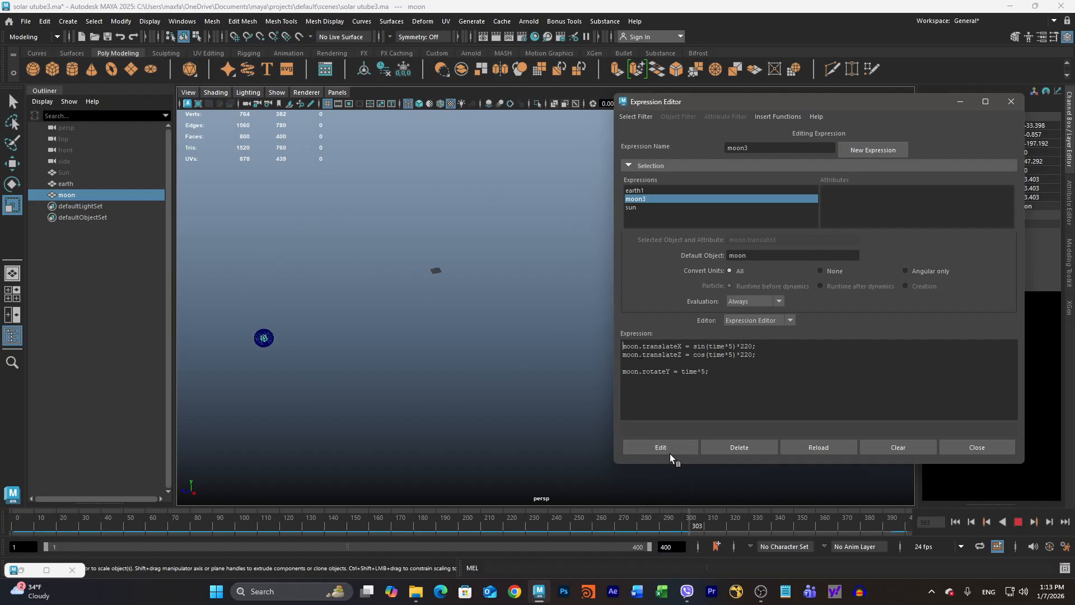
left_click(669, 447)
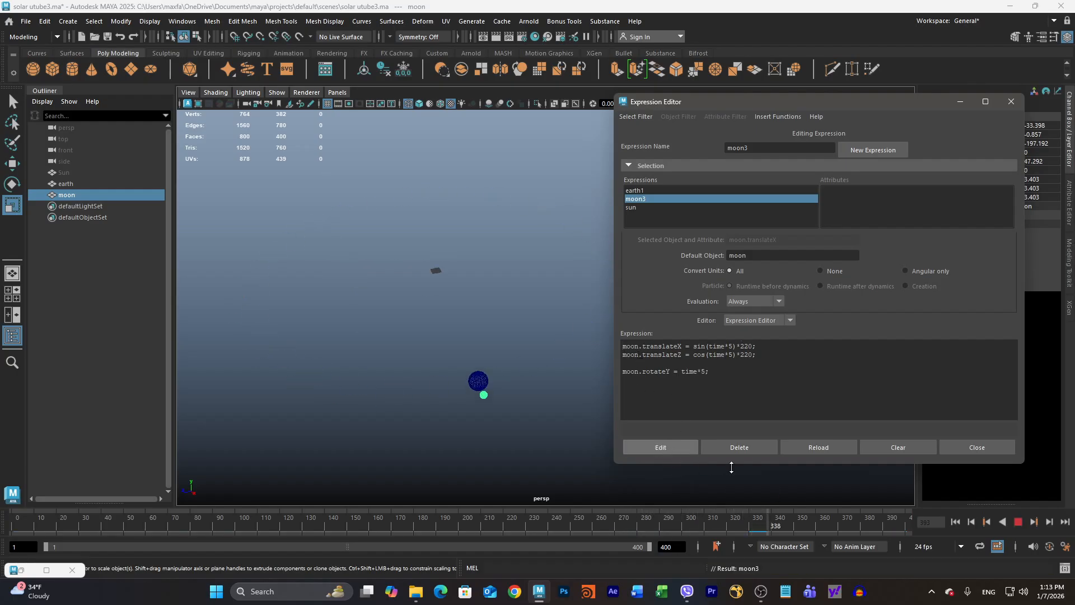
- Stop and replay the animation to check the moon's path around the earth
left_click(1018, 521)
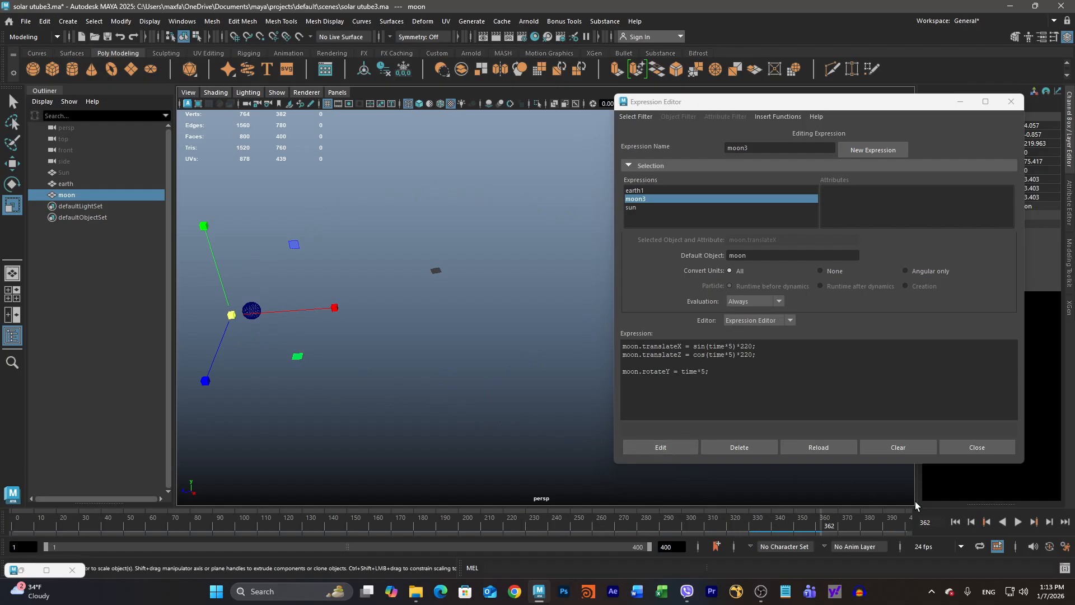
left_click(1017, 522)
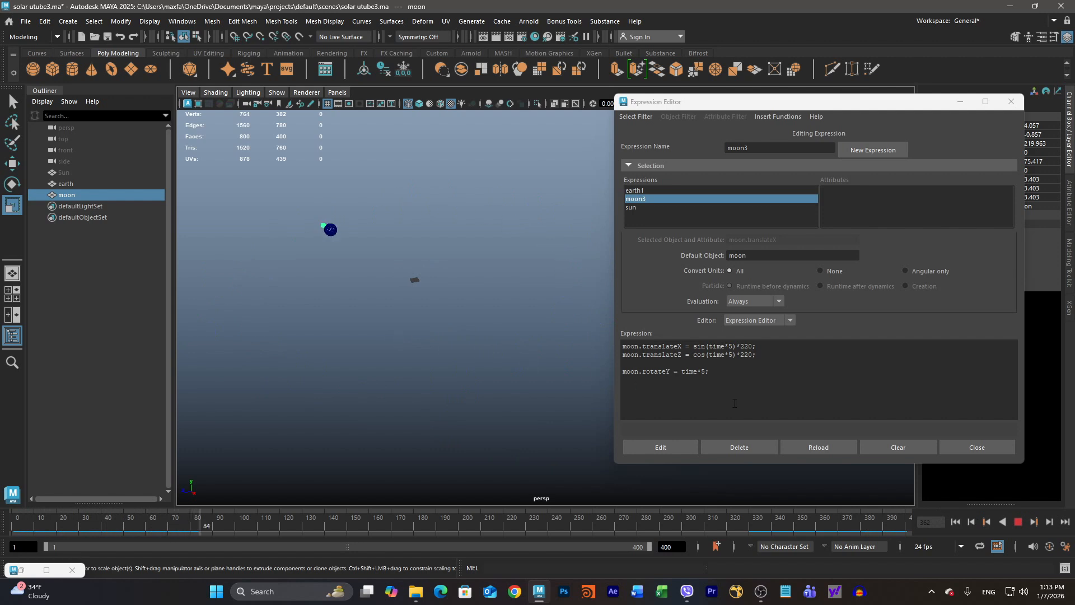
left_click(1019, 524)
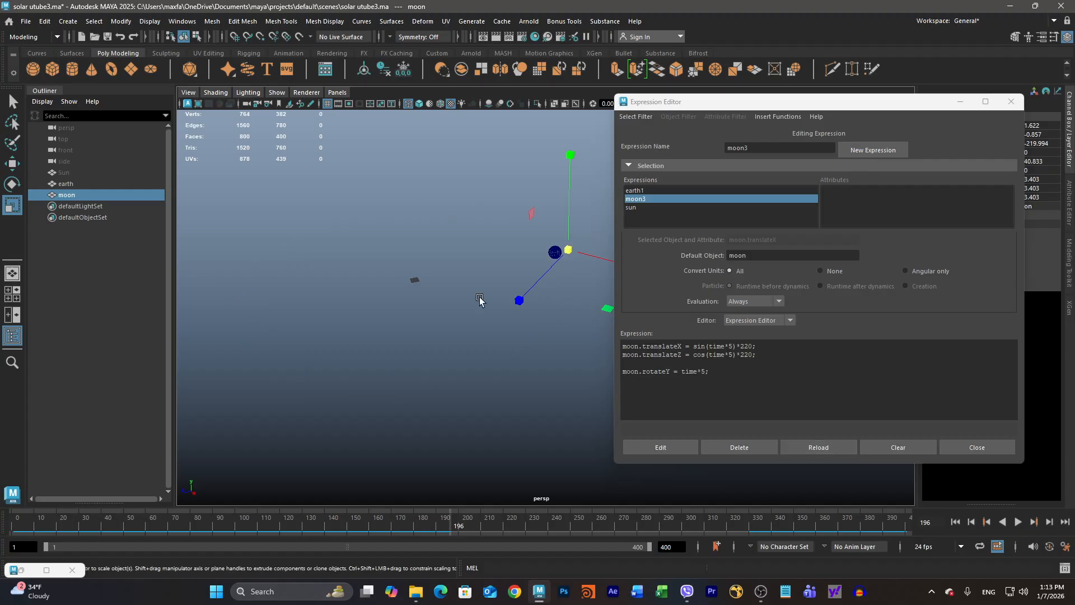
- Advance the animation frame by frame to frame 200 and examine the moon's position relative to the earth up close
middle_click_drag(565, 303, 443, 295, "alt")
scroll(453, 297, "up", 3)
scroll(457, 301, "up", 3)
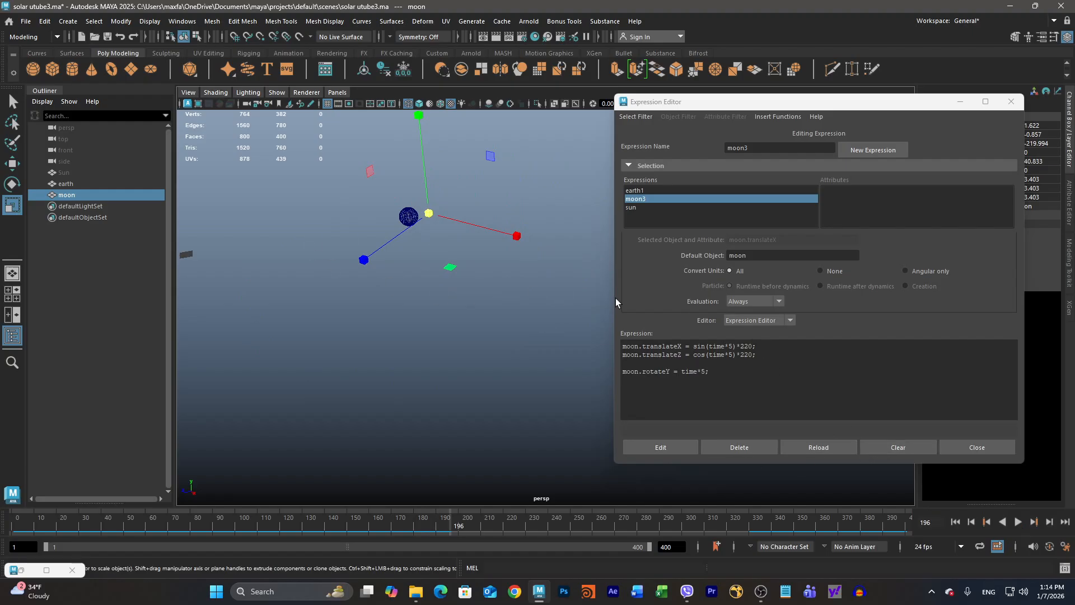
left_click(1053, 523)
left_click(1052, 524)
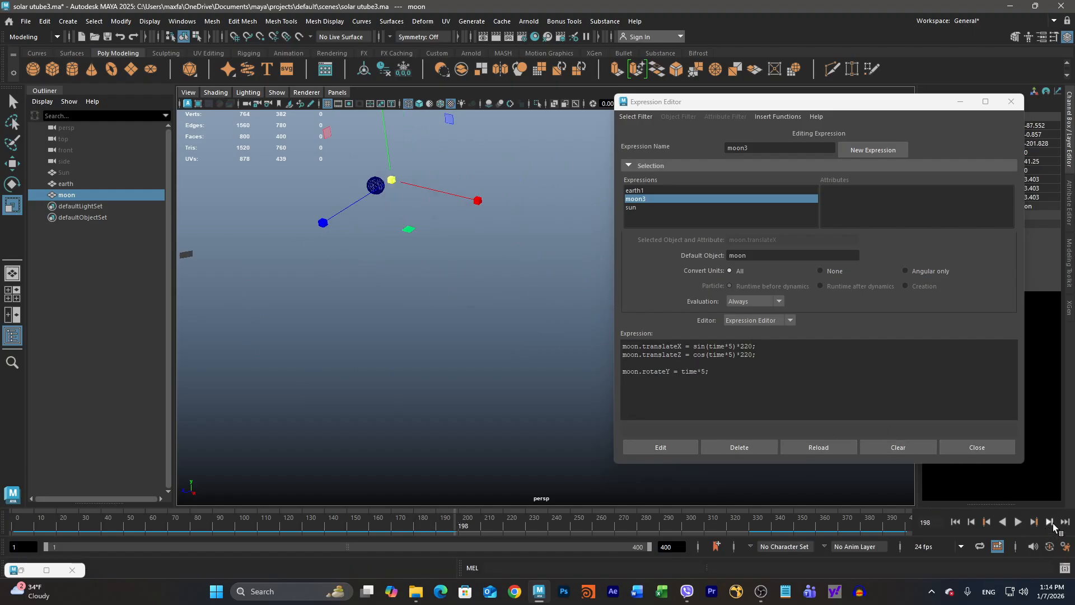
left_click(1053, 523)
left_click(1053, 523)
left_click(1052, 523)
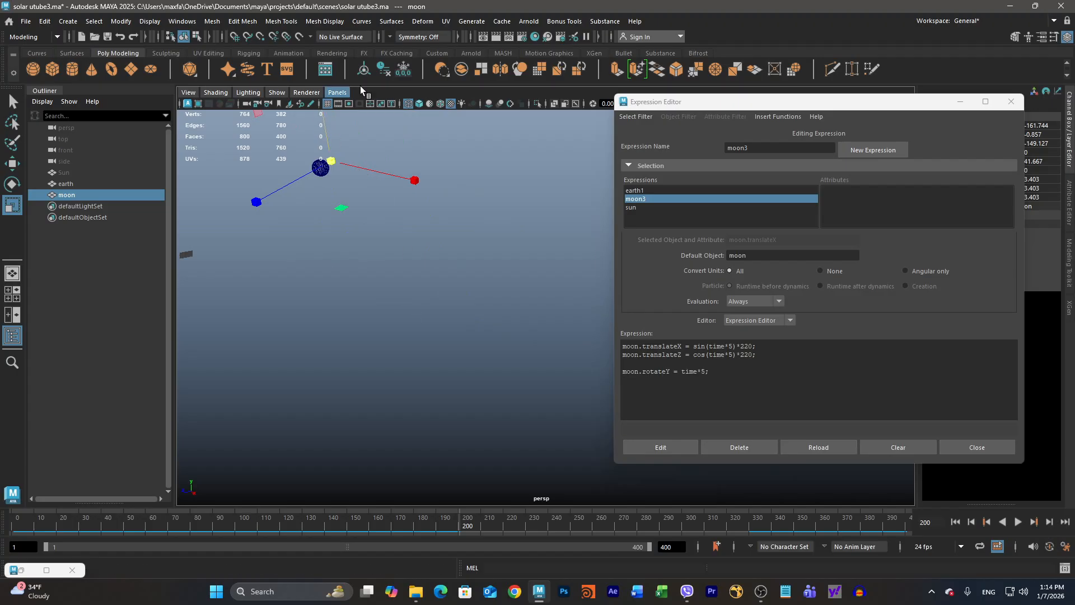
- Play the animation on to frame 211 and view the moon and earth together from farther away
key("q")
scroll(378, 243, "down", 1)
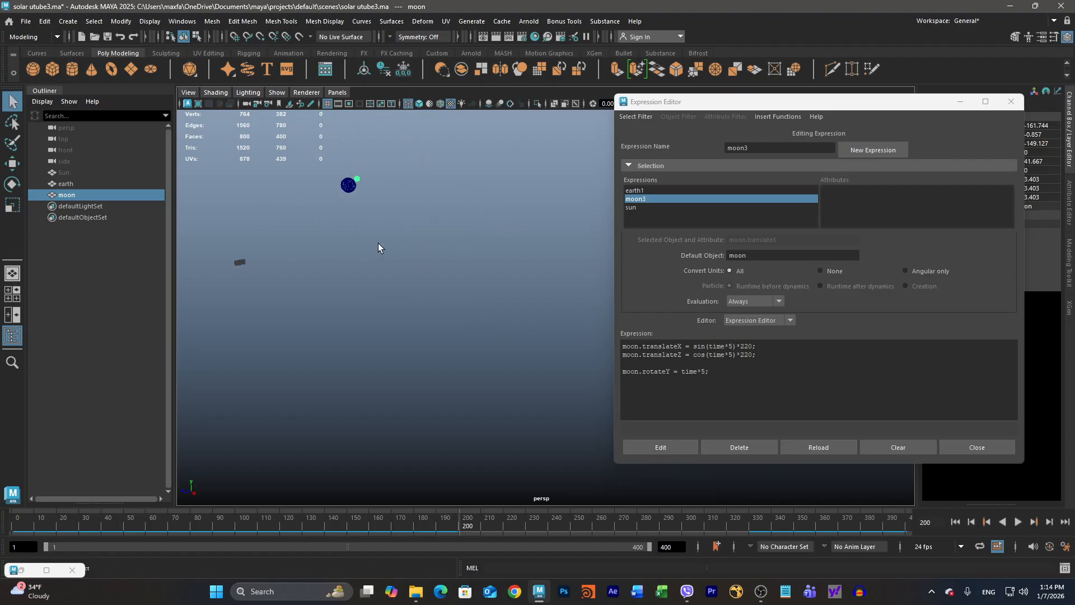
middle_click_drag(378, 243, 412, 317, "alt")
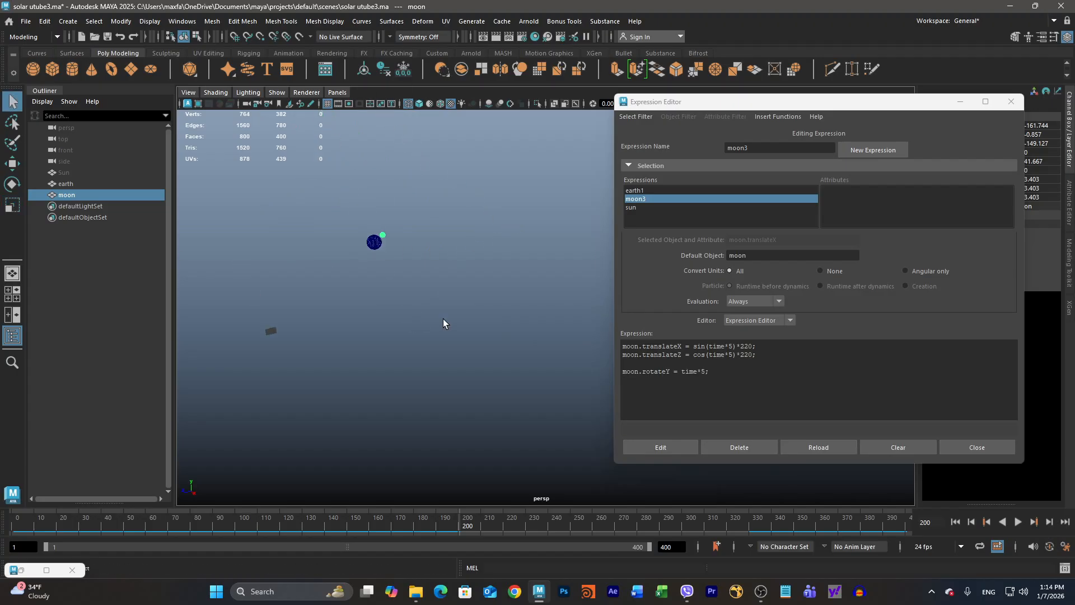
left_click(1016, 523)
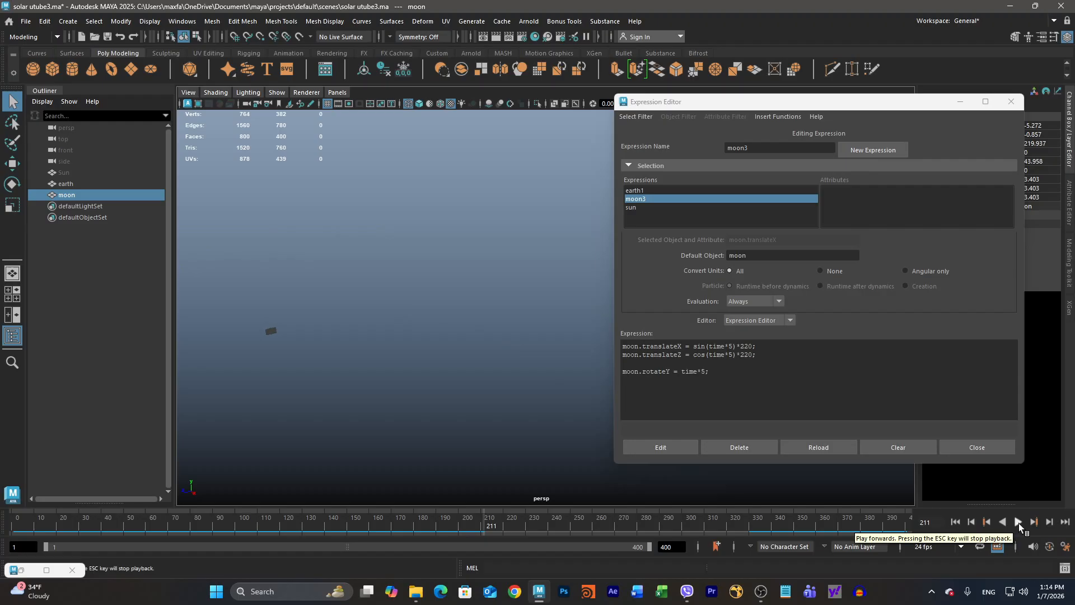
scroll(236, 358, "down", 4)
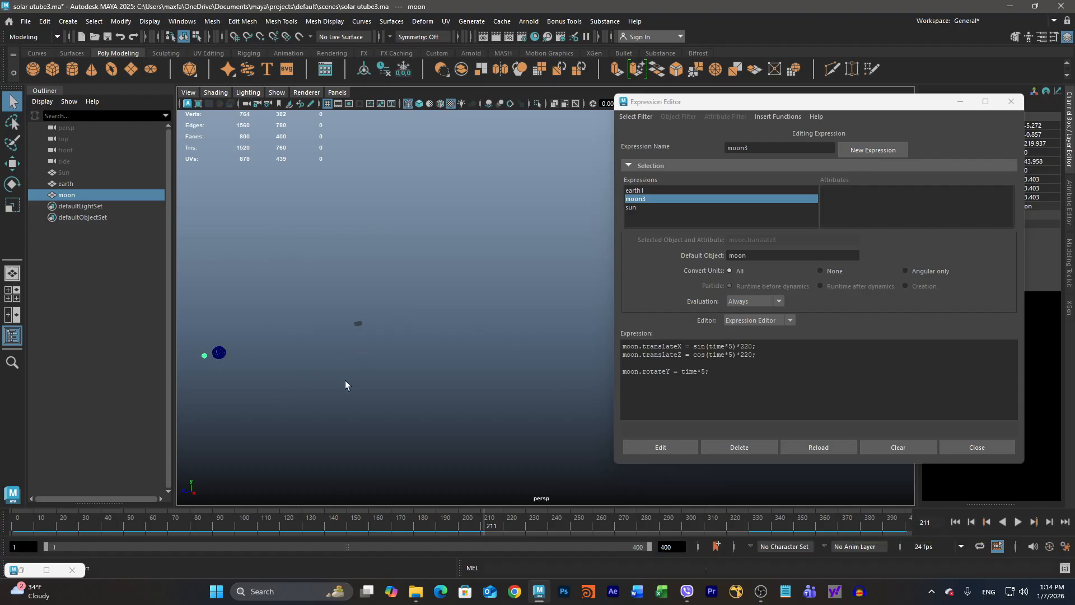
- Advance frame by frame from frame 211 to 239 and check how the moon follows the earth
left_click(1049, 523)
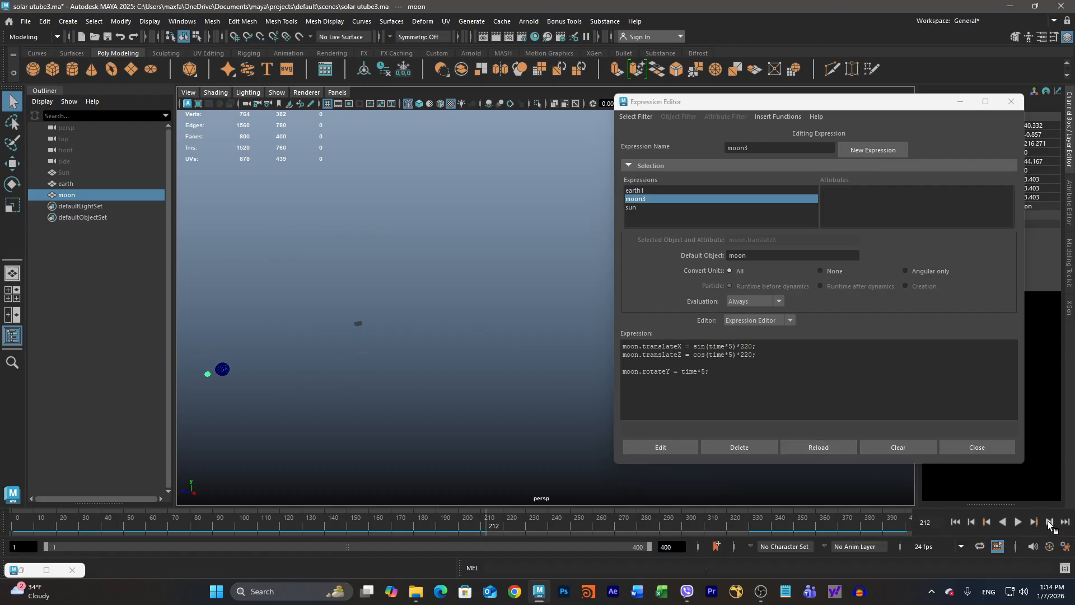
left_click(1049, 522)
left_click(1049, 522)
left_click(1050, 522)
left_click(1049, 523)
left_click(1049, 523)
left_click(1049, 522)
left_click(1049, 522)
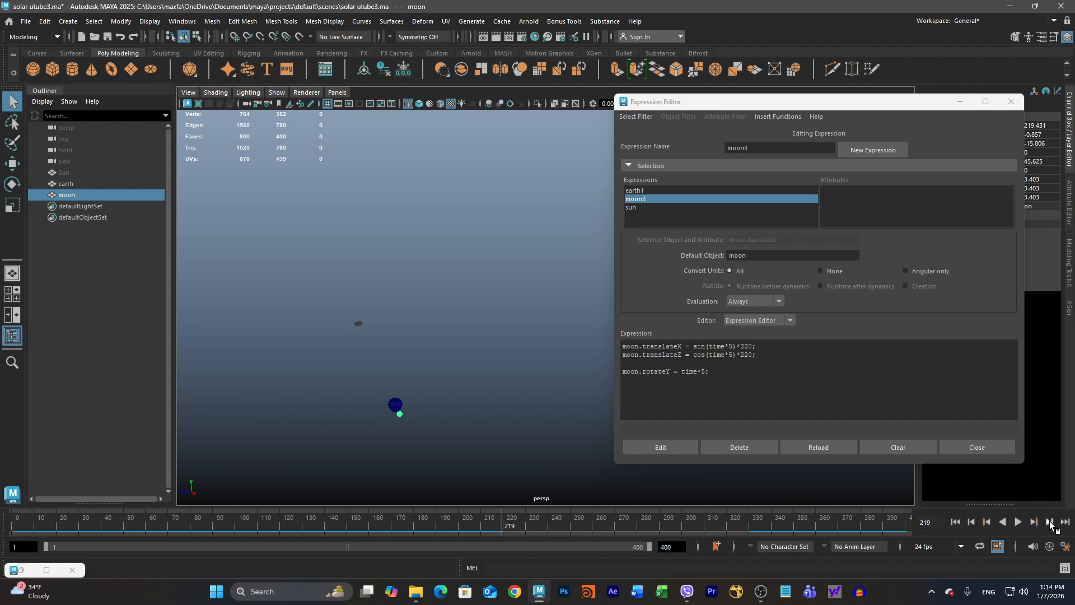
left_click(1049, 523)
left_click(1049, 523)
left_click(1050, 522)
left_click(1049, 523)
left_click(1049, 523)
left_click(1049, 523)
left_click(1049, 523)
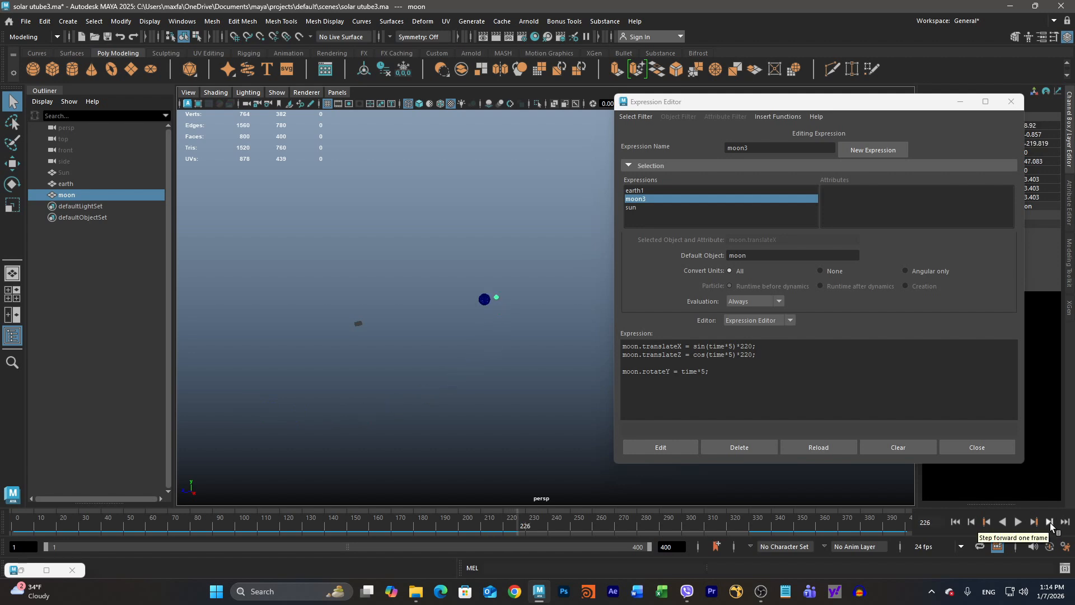
left_click(1050, 522)
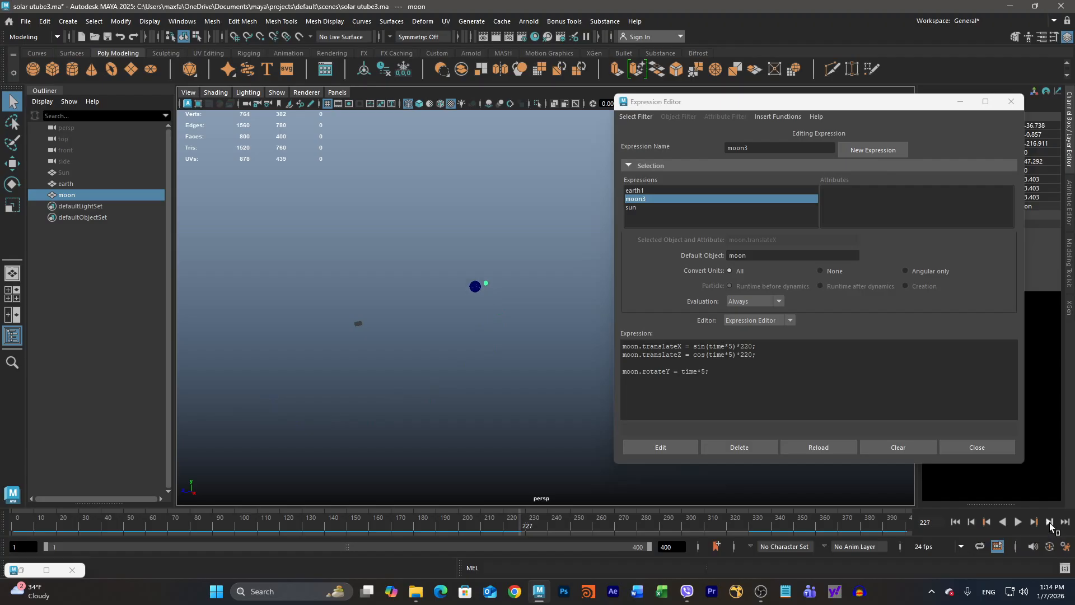
left_click(1049, 522)
left_click(1049, 523)
left_click(1049, 522)
left_click(1050, 522)
left_click(1049, 523)
left_click(1050, 523)
left_click(1049, 523)
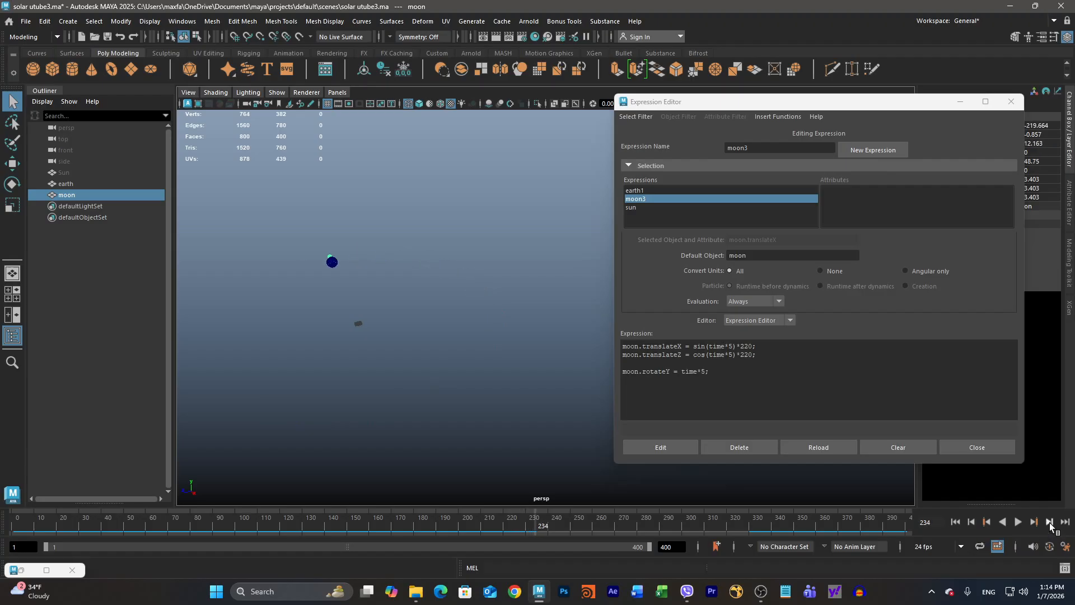
left_click(1049, 522)
left_click(1049, 523)
left_click(1049, 522)
left_click(1049, 522)
left_click(1049, 523)
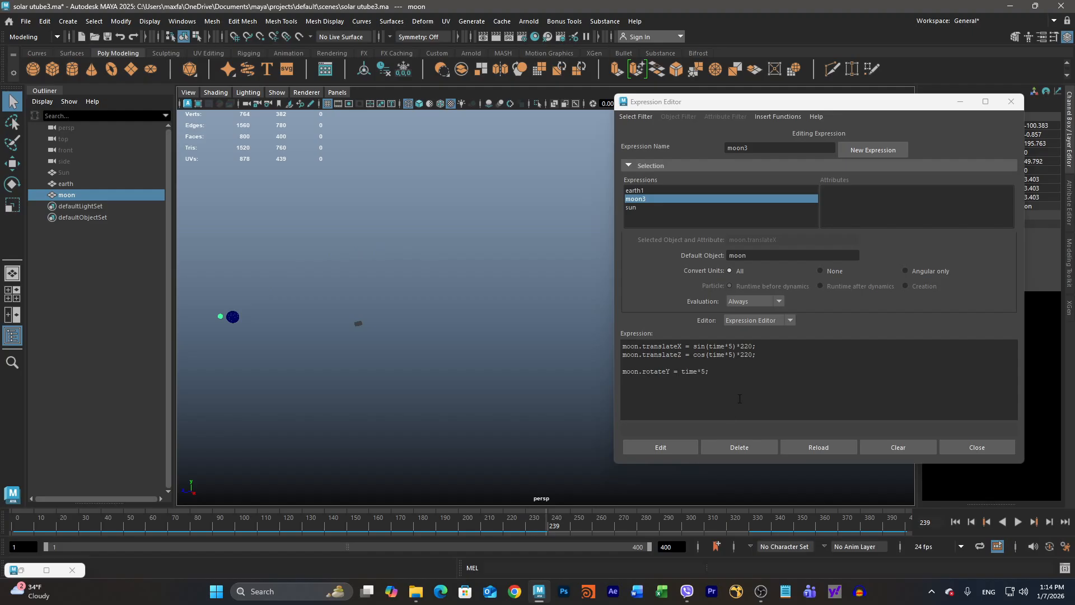
- Try a time multiplier of 50 in both translate lines of moon3, apply the edit and play the animation briefly
left_click(732, 346)
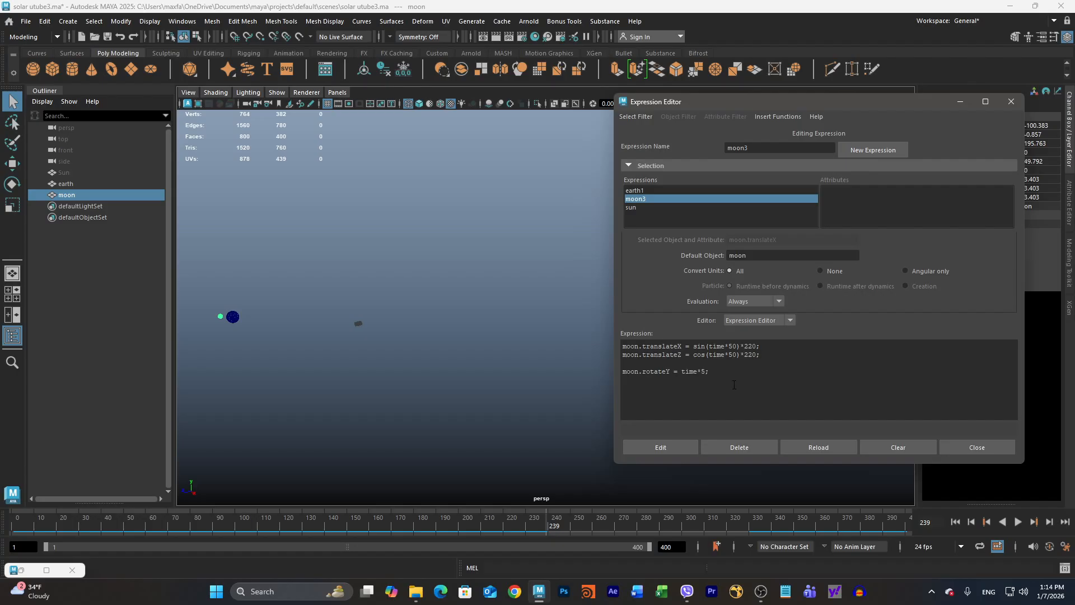
left_click(676, 445)
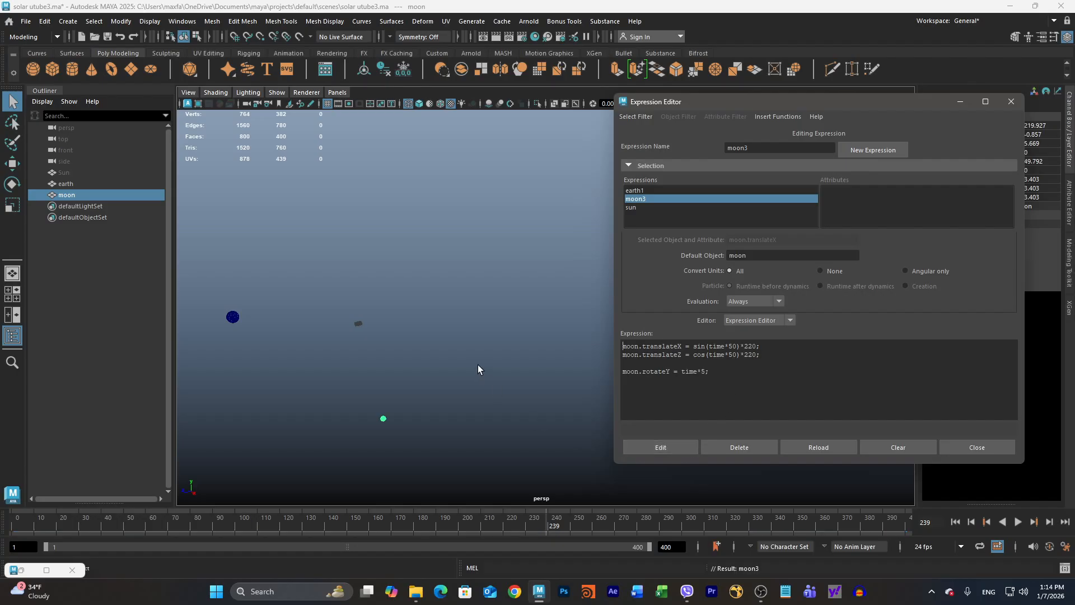
right_click_drag(559, 348, 373, 358, "alt")
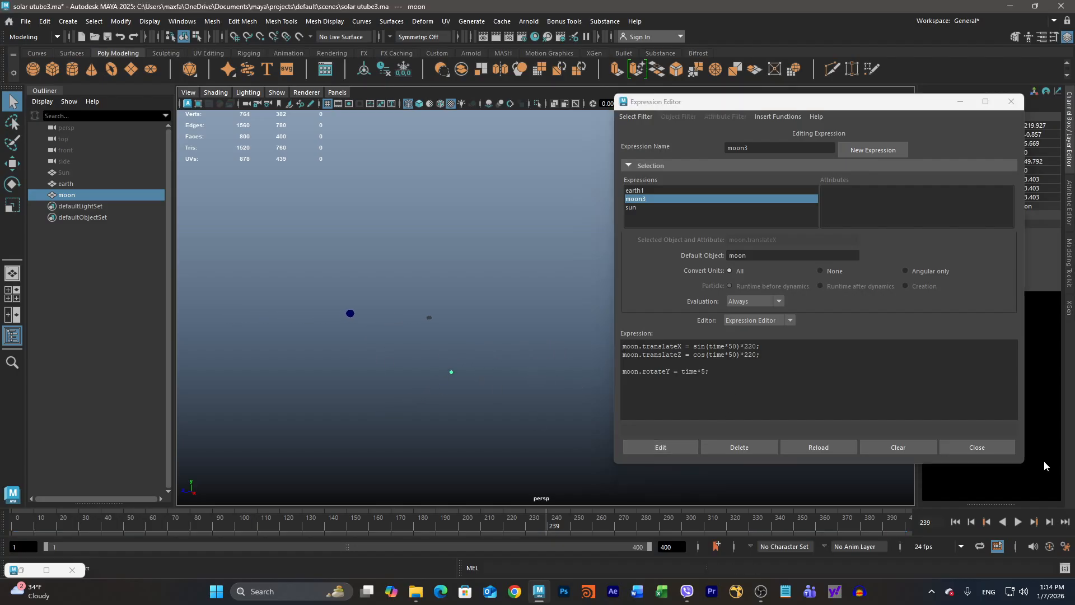
left_click(1018, 521)
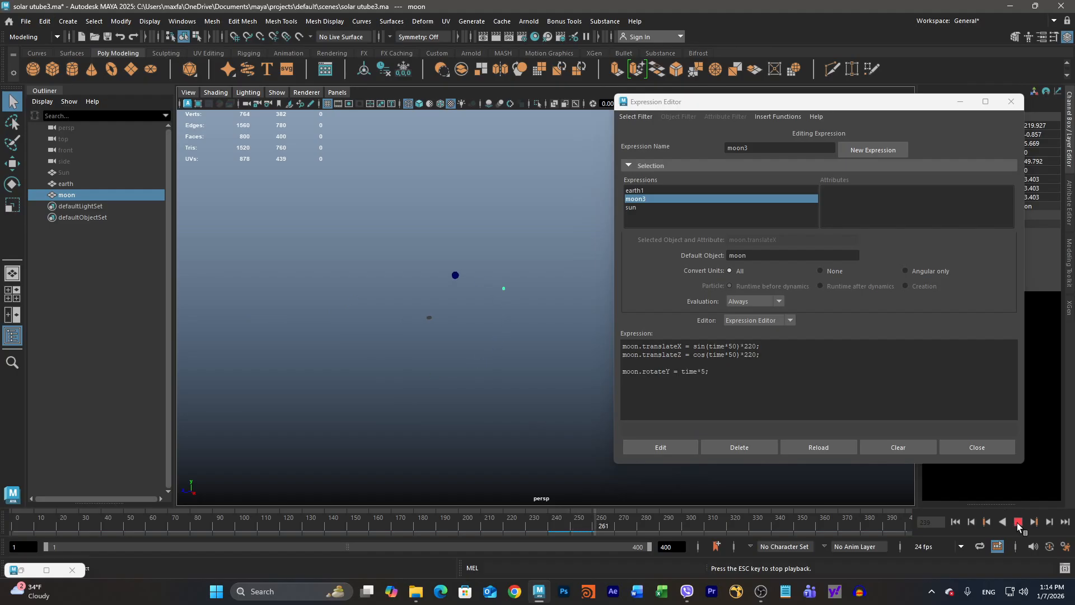
left_click(1017, 521)
- Set the time multiplier in both moon3 translate lines back to 5, apply the edit and replay to frame 293
left_click(736, 346)
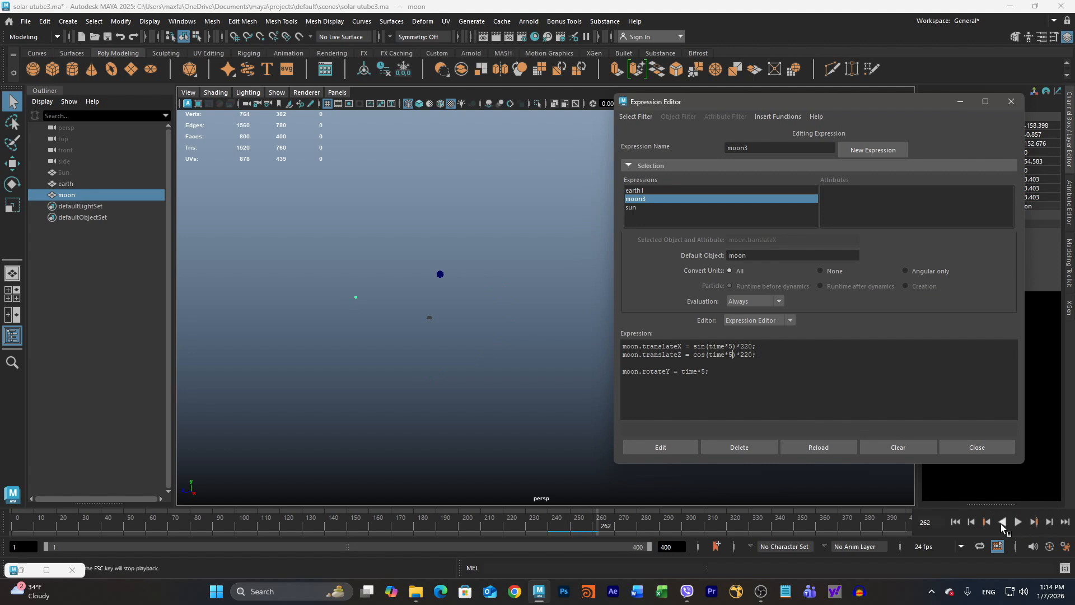
left_click(652, 446)
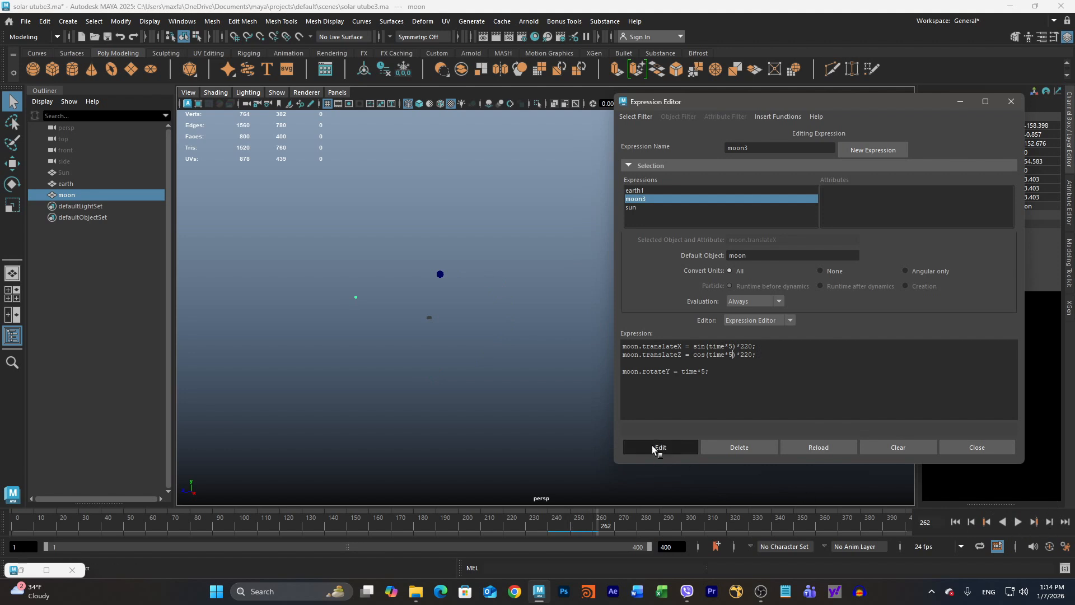
left_click(1018, 522)
left_click(1018, 522)
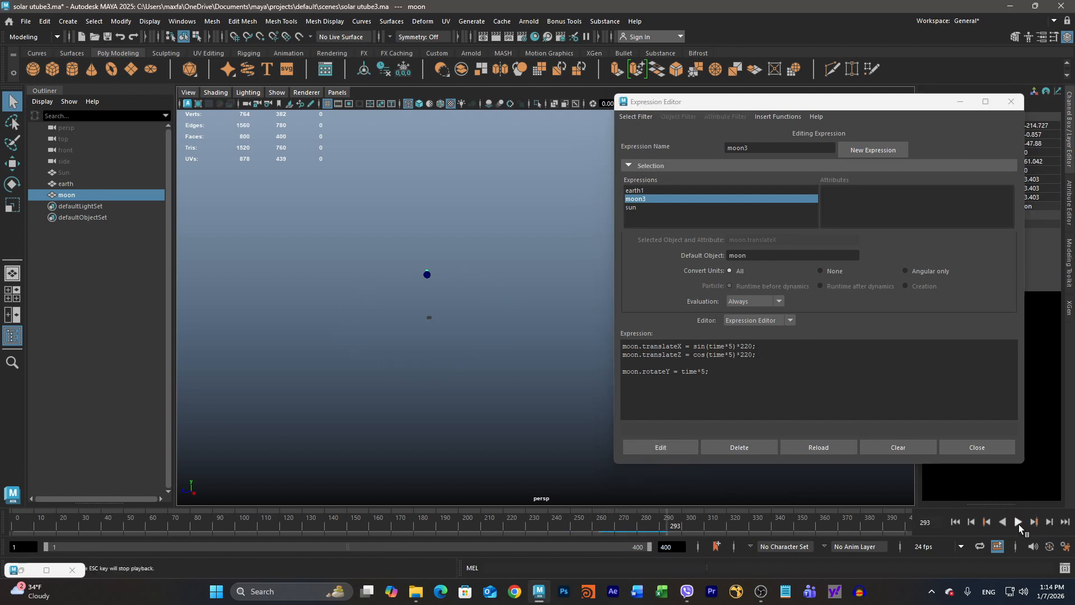
- Advance frame by frame to frame 305 and examine the moon's placement beside the earth
left_click(1048, 523)
left_click(1047, 524)
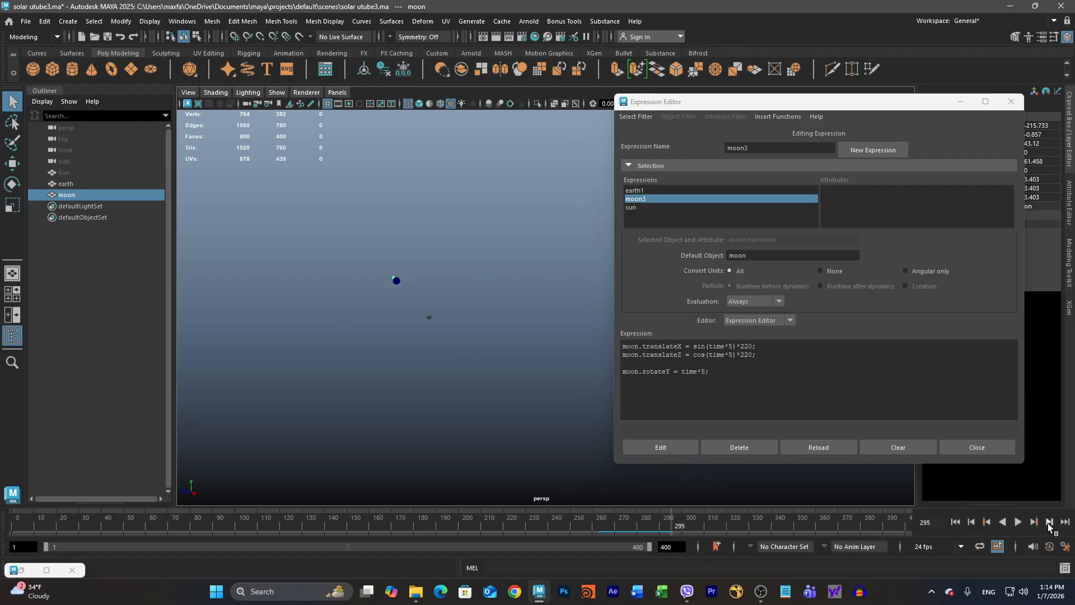
left_click(1047, 524)
left_click(1048, 524)
left_click(1047, 523)
left_click(1047, 523)
left_click(1047, 523)
left_click(1047, 523)
left_click(1047, 523)
left_click(1047, 524)
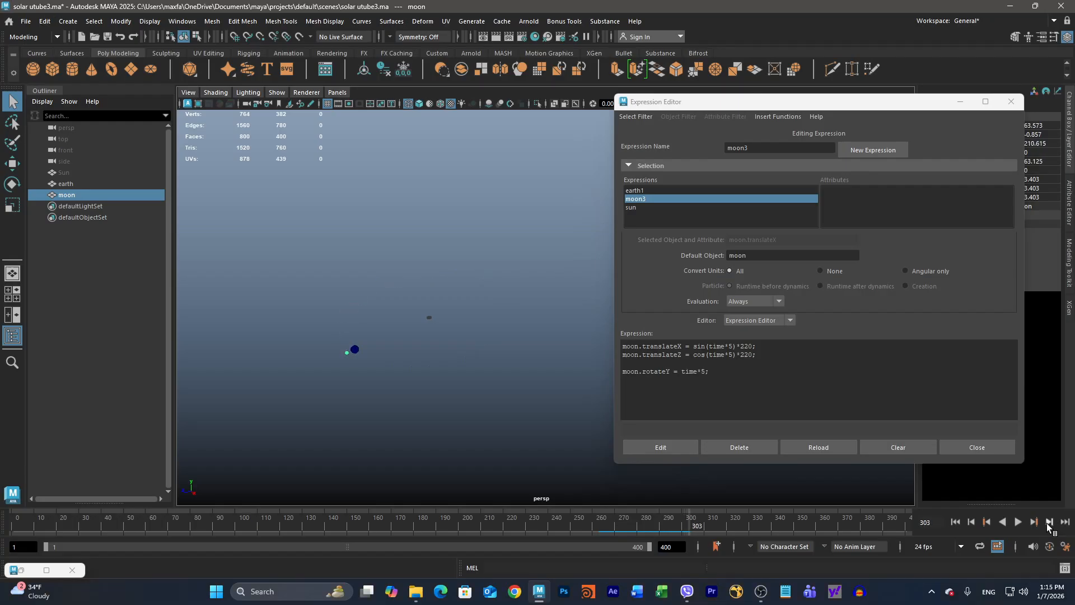
left_click(1047, 523)
left_click(1048, 524)
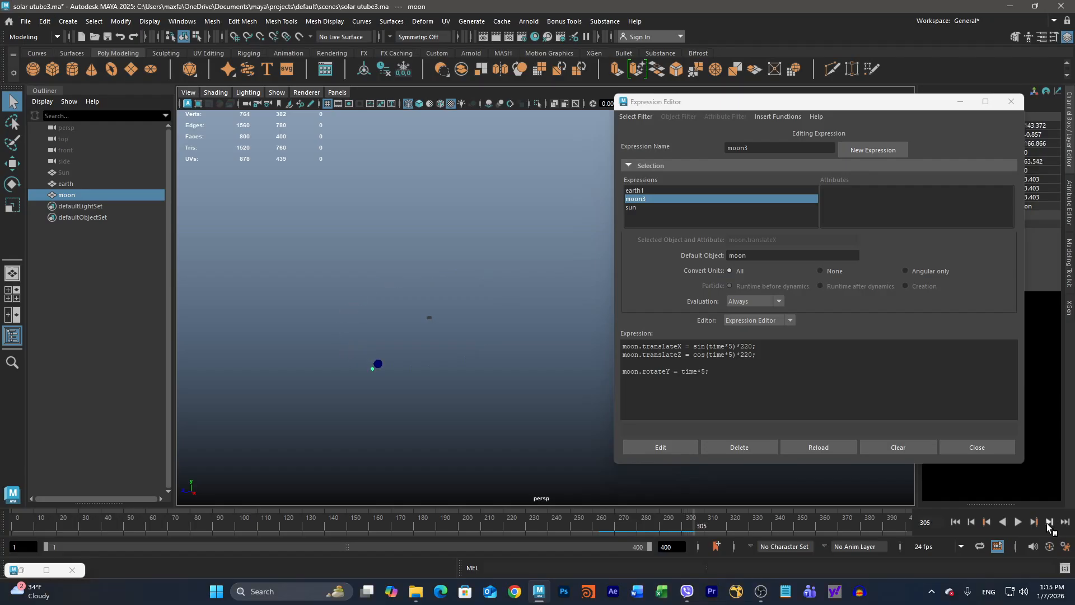
- Set the time multiplier for moon.rotateY to 50 in the moon3 expression and apply the edit
left_click(706, 370)
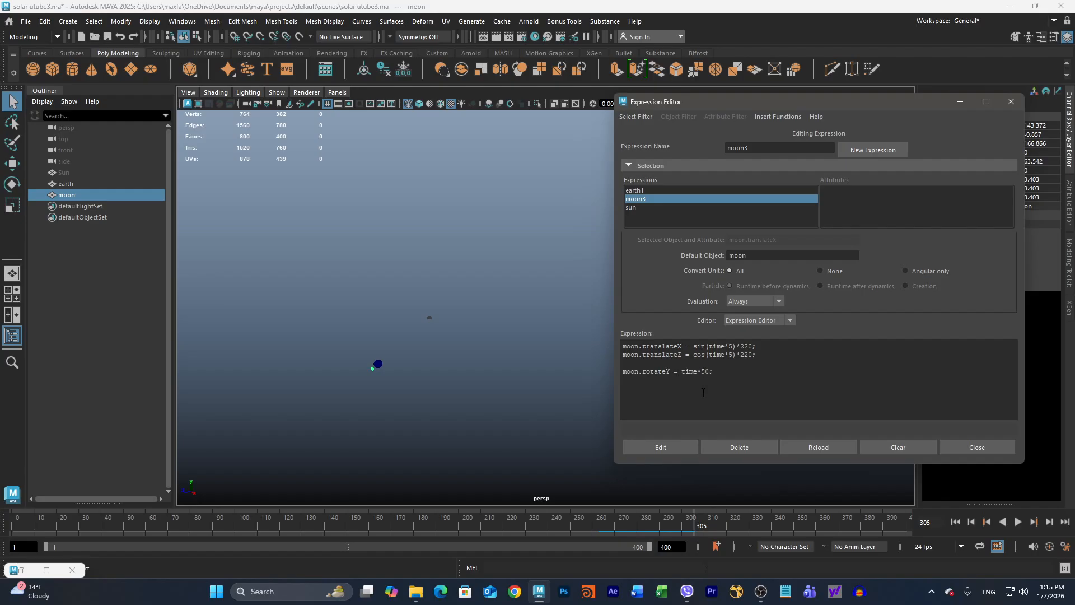
left_click(676, 445)
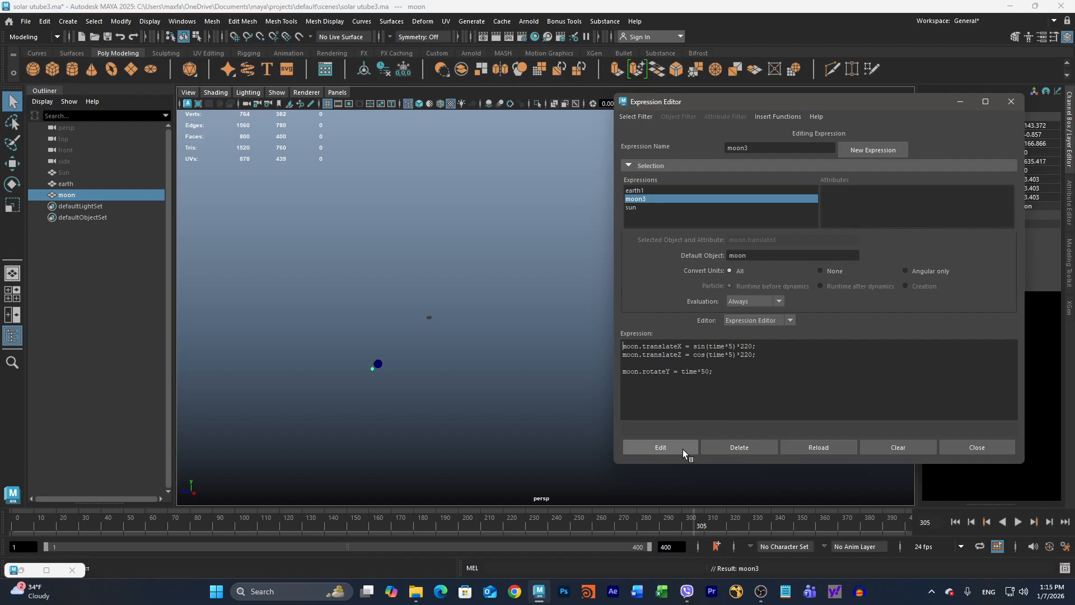
- Advance frame by frame to frame 325 and check the moon's motion with the new rotation speed
left_click(1049, 521)
left_click(1049, 521)
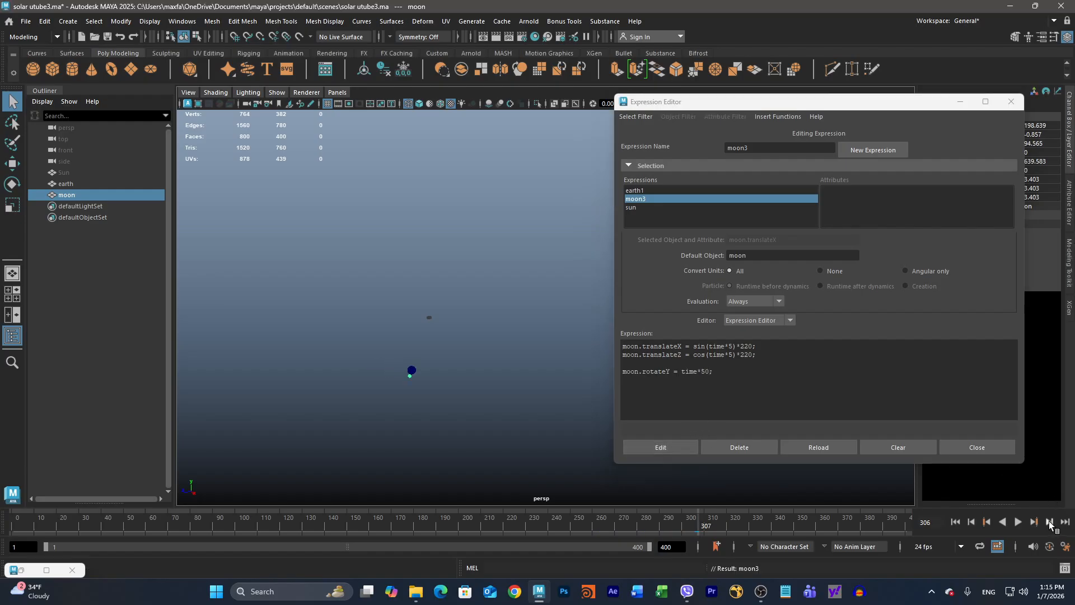
left_click(1049, 521)
left_click(1049, 521)
left_click(1050, 521)
left_click(1049, 521)
left_click(1049, 522)
left_click(1050, 521)
left_click(1049, 521)
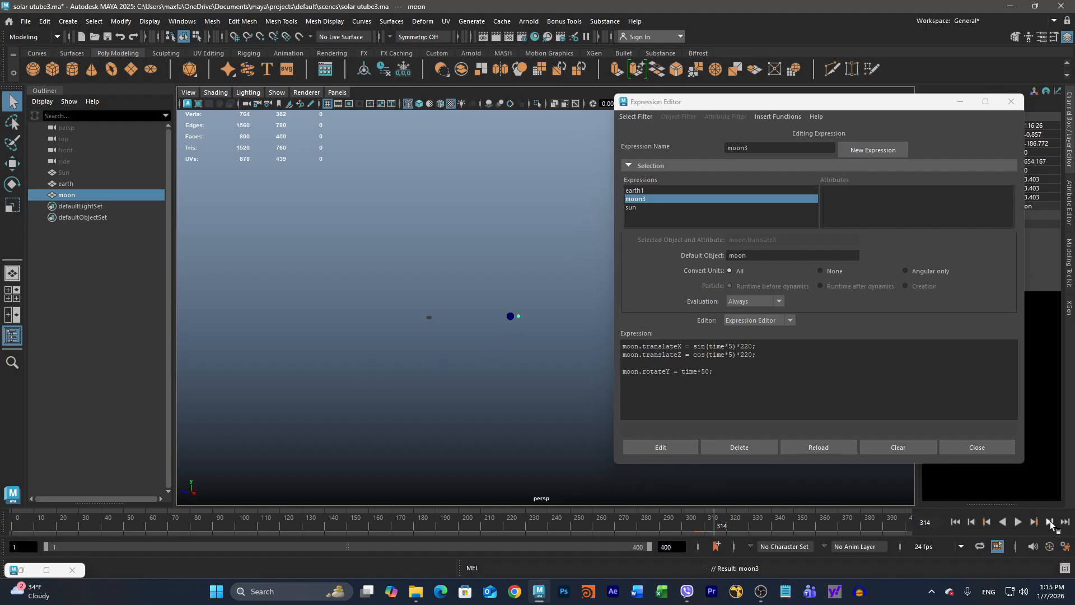
left_click(1049, 521)
left_click(1049, 522)
left_click(1050, 521)
left_click(1050, 522)
left_click(1051, 521)
left_click(1051, 521)
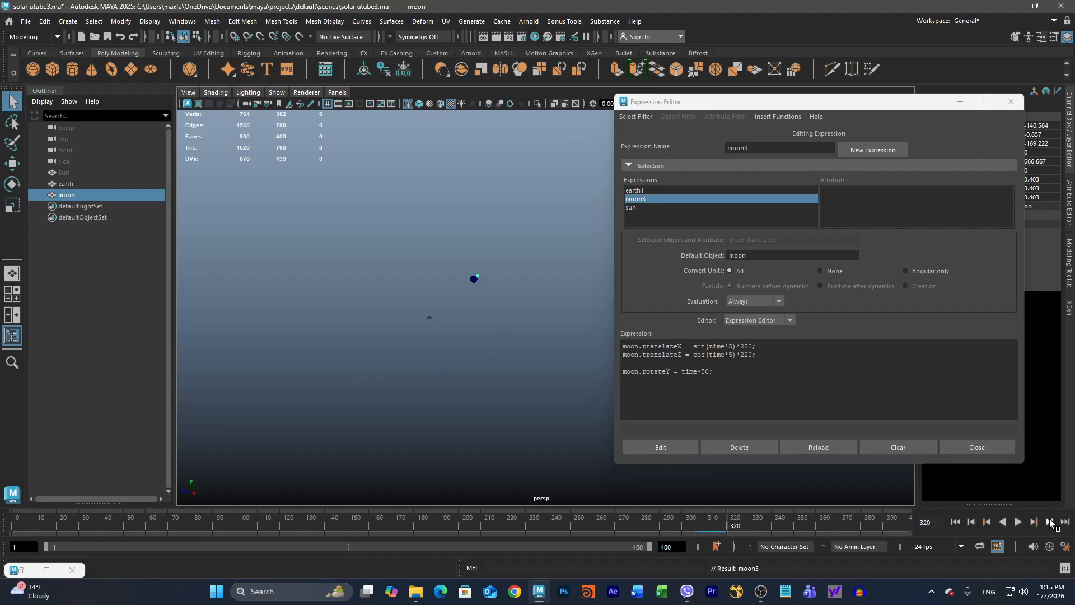
left_click(1050, 521)
left_click(1051, 521)
left_click(1050, 521)
left_click(1050, 521)
left_click(1050, 522)
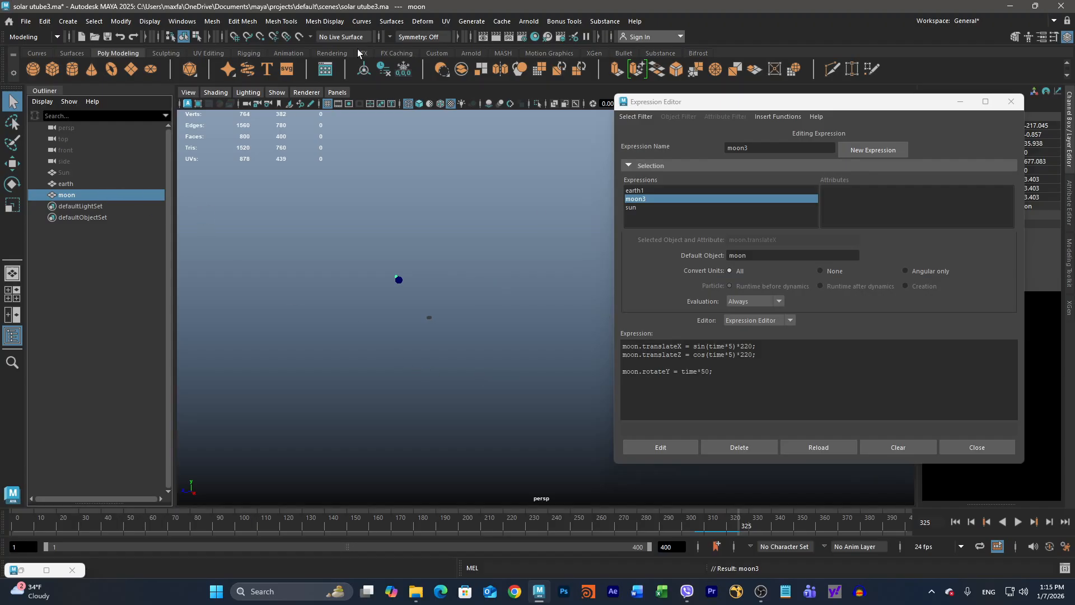
- In the Node Editor, disconnect the earth's world matrix from multMatrix3 and decomposeMatrix1's output translate from the moon's translate
left_click(182, 20)
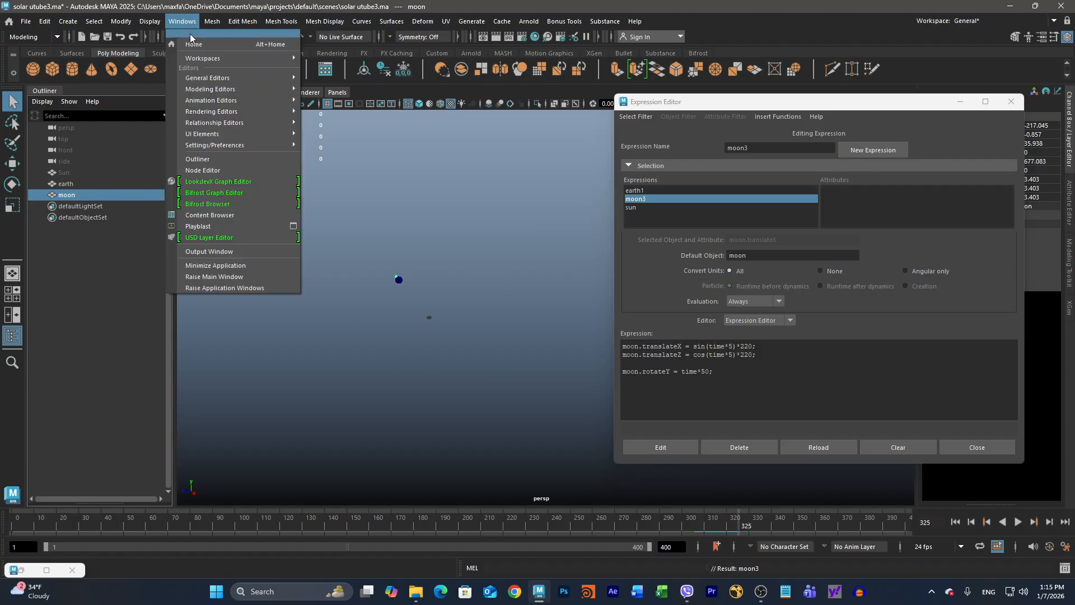
left_click(203, 170)
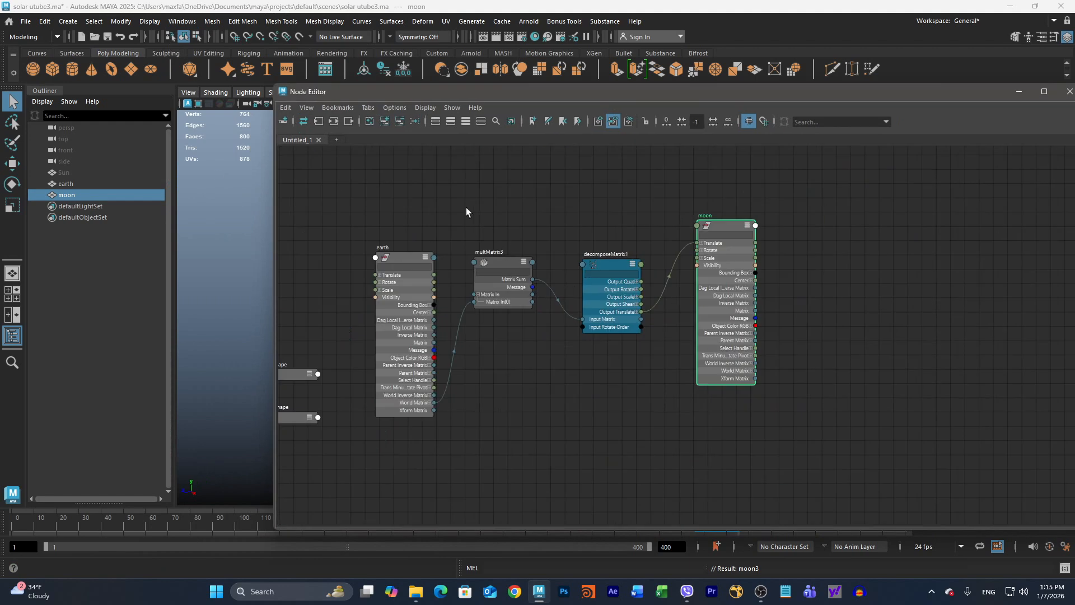
left_click(458, 325)
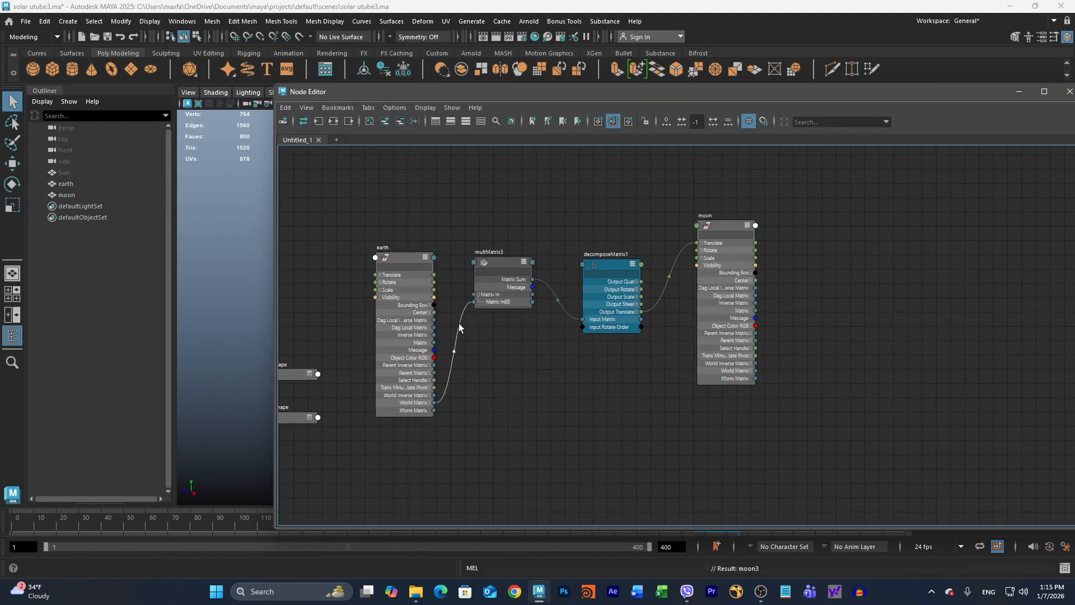
key("Delete")
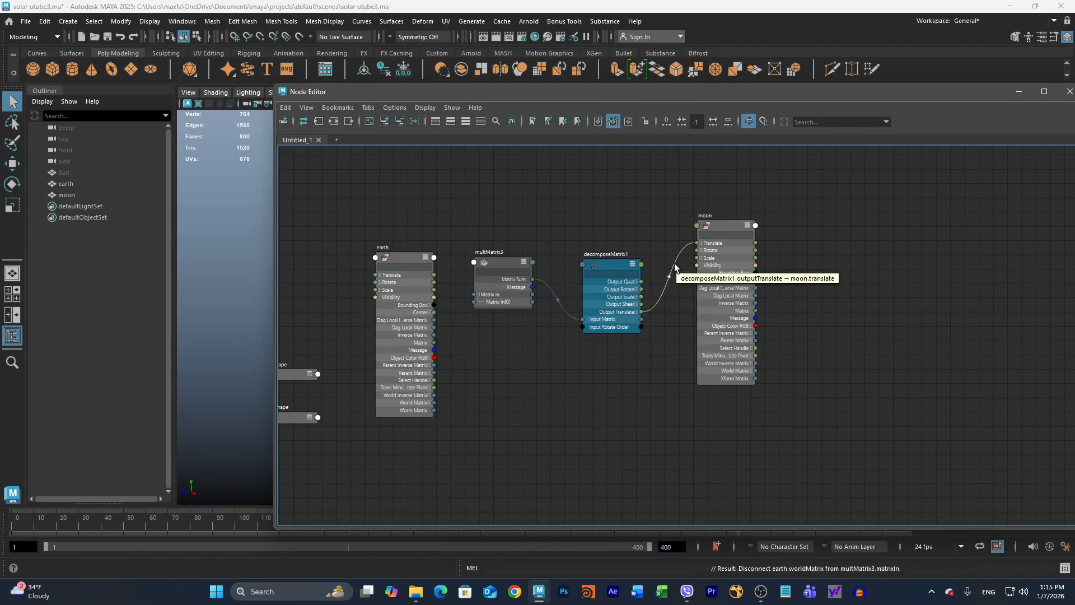
key("Delete")
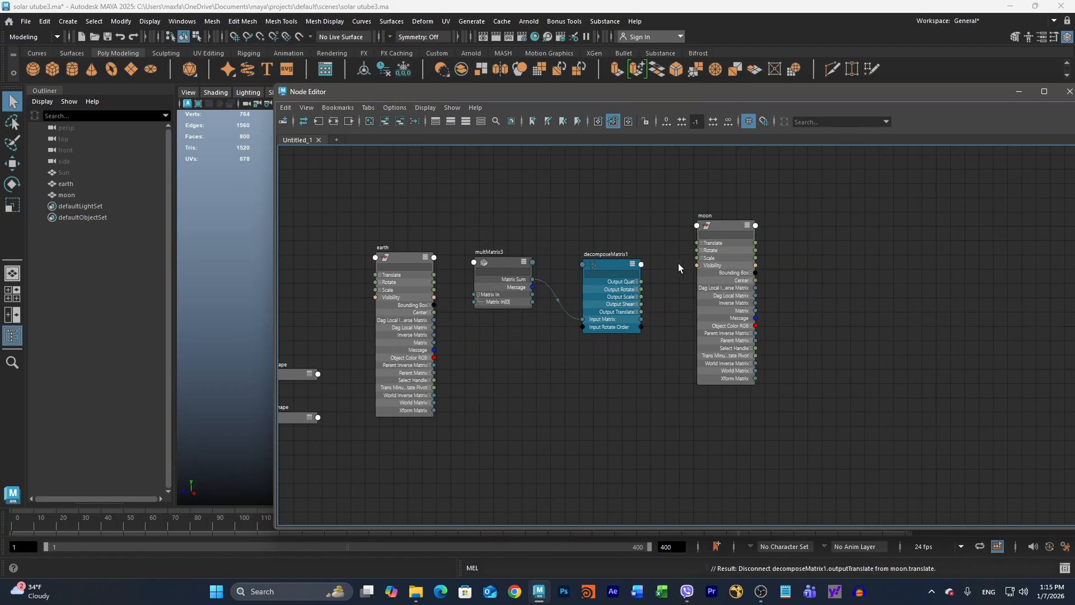
- Spread out the moon, decomposeMatrix1 and multMatrix3 nodes to make room in the node graph
left_click_drag(726, 225, 910, 287)
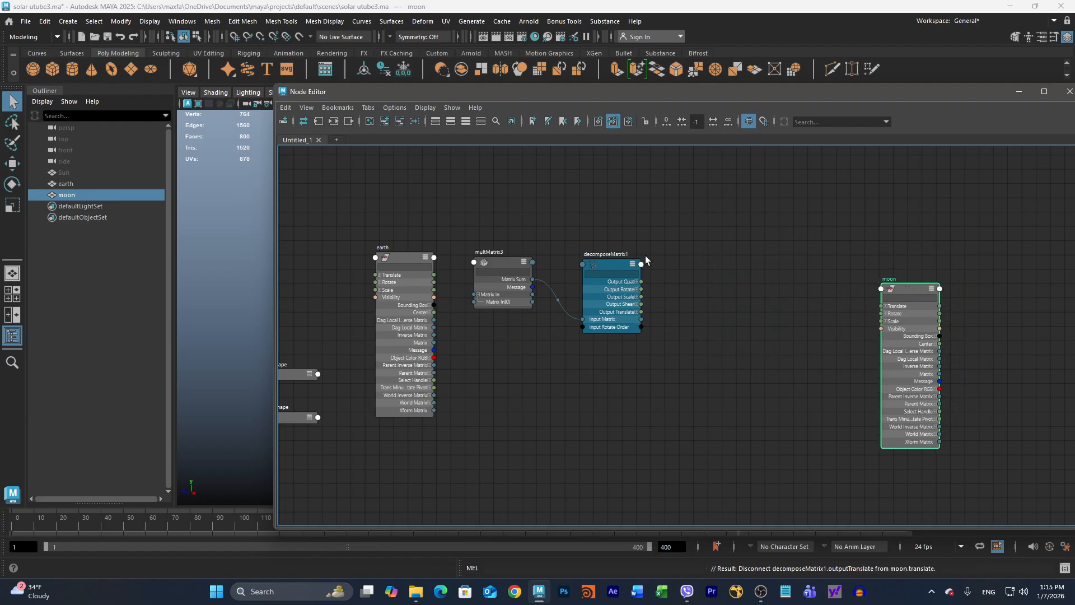
left_click_drag(613, 265, 694, 247)
left_click_drag(503, 263, 557, 222)
- Select the moon in the Outliner and place it in a group of its own
left_click(67, 195)
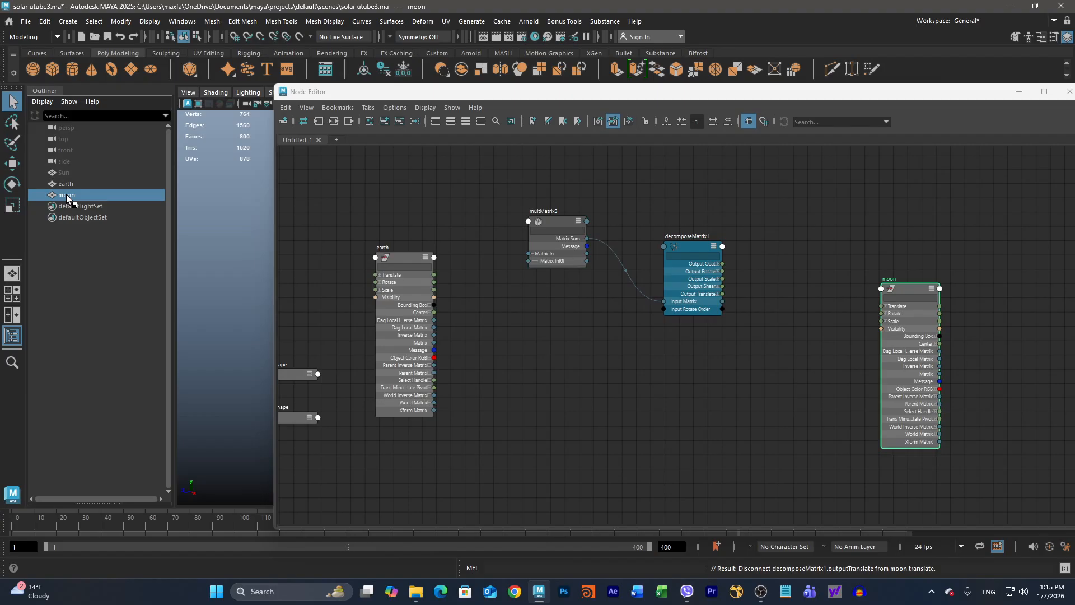
left_click(45, 22)
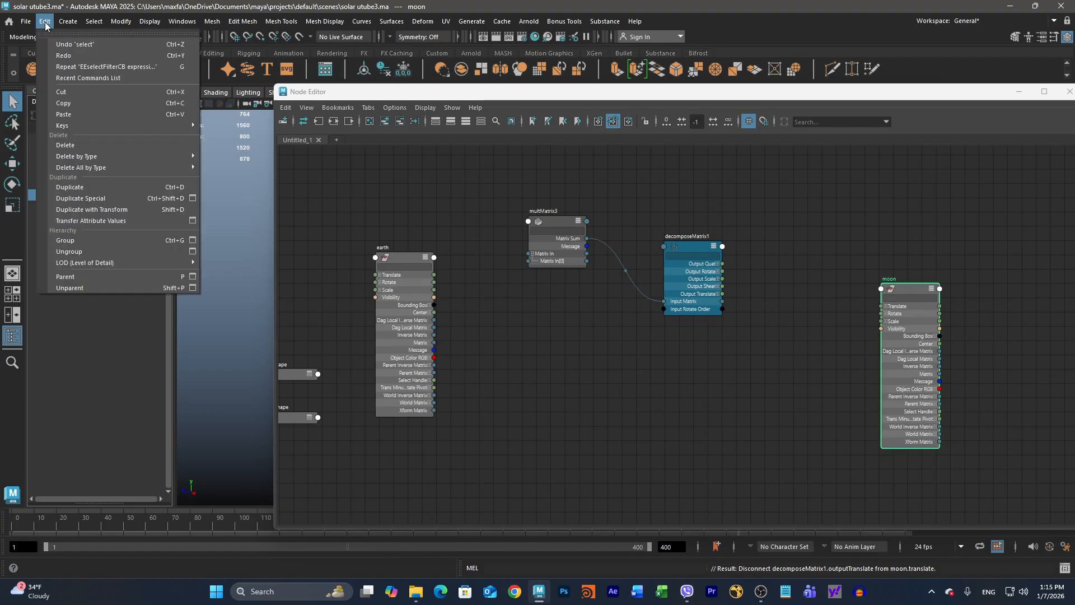
left_click(72, 241)
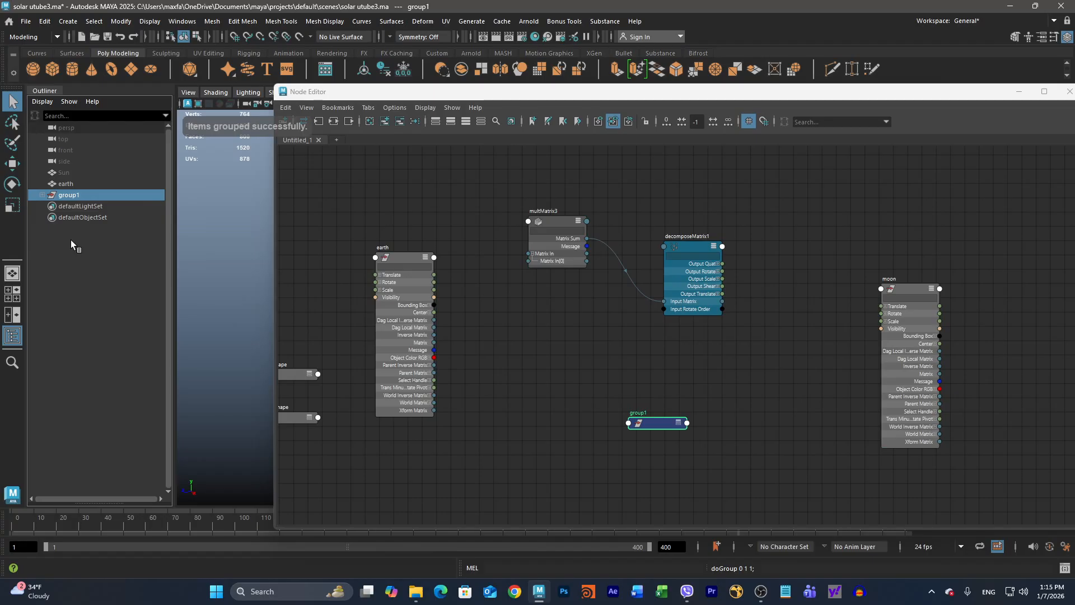
- Place the group1 node between decomposeMatrix1 and the moon node in the node graph, moving the moon node aside
left_click(42, 195)
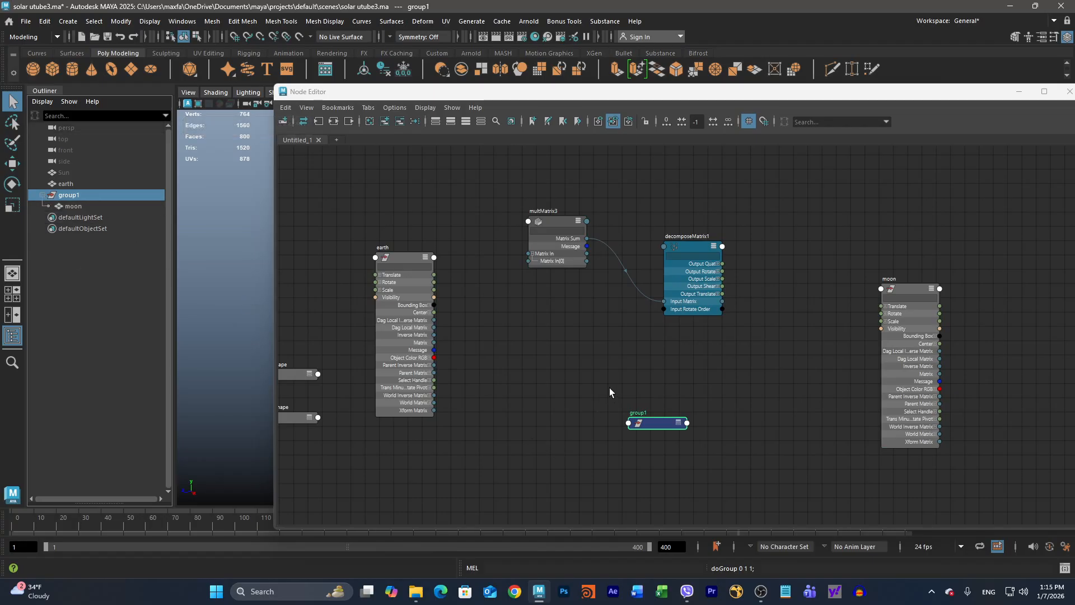
left_click_drag(670, 428, 801, 275)
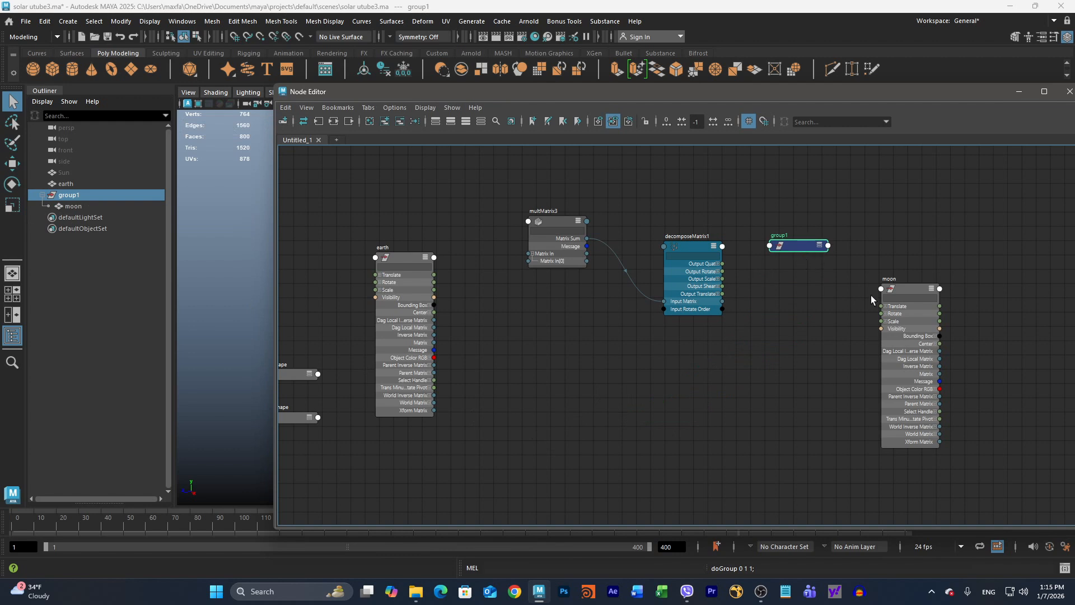
left_click_drag(907, 288, 970, 267)
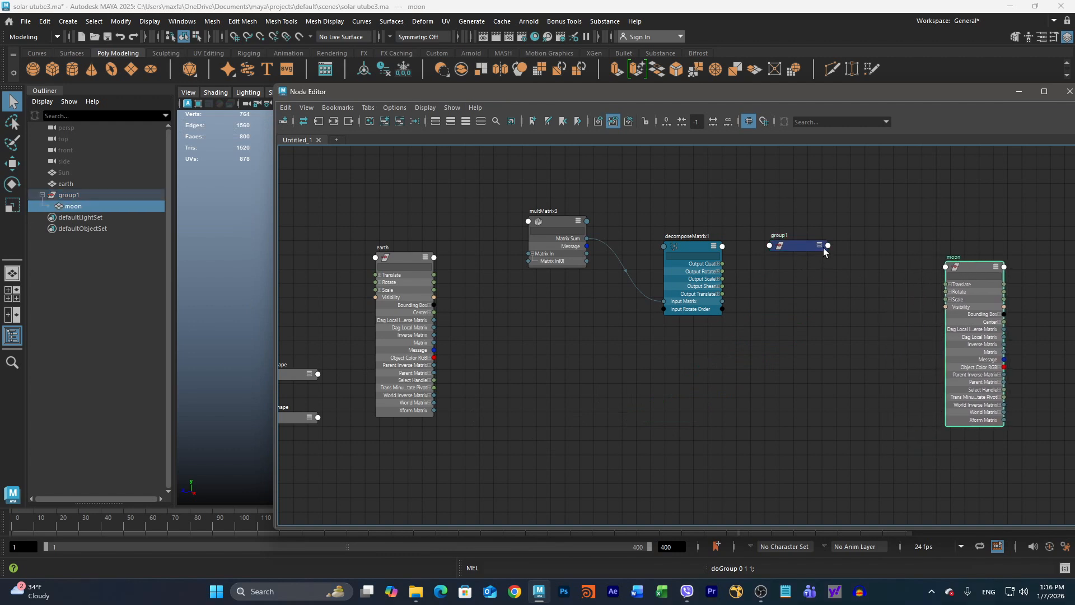
- Expand the group1 node in the Node Editor to show its full attribute list
left_click(801, 245)
scroll(804, 248, "up", 2)
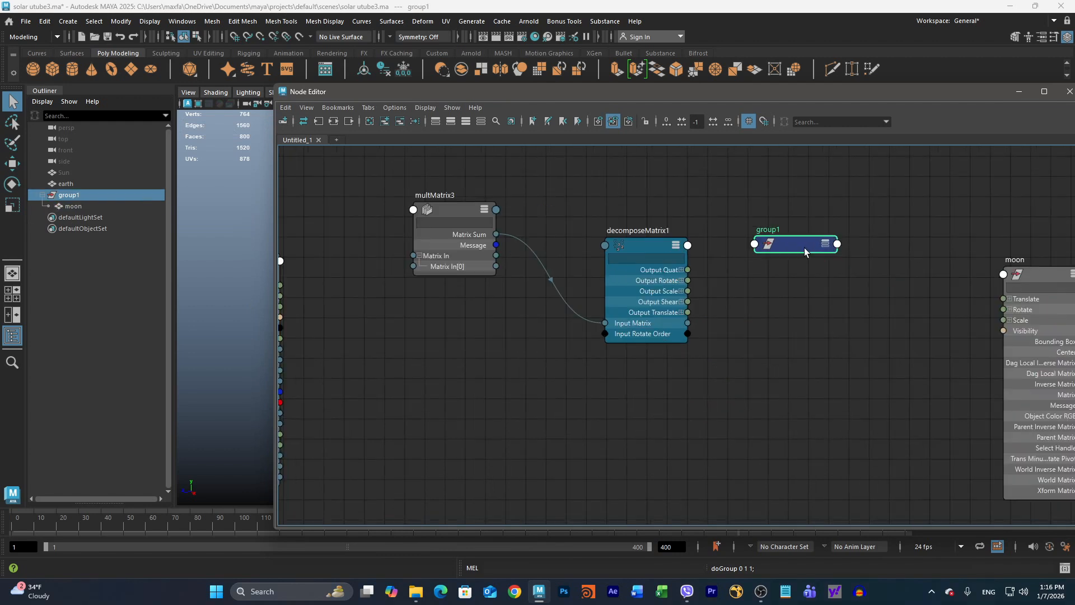
scroll(804, 247, "down", 3)
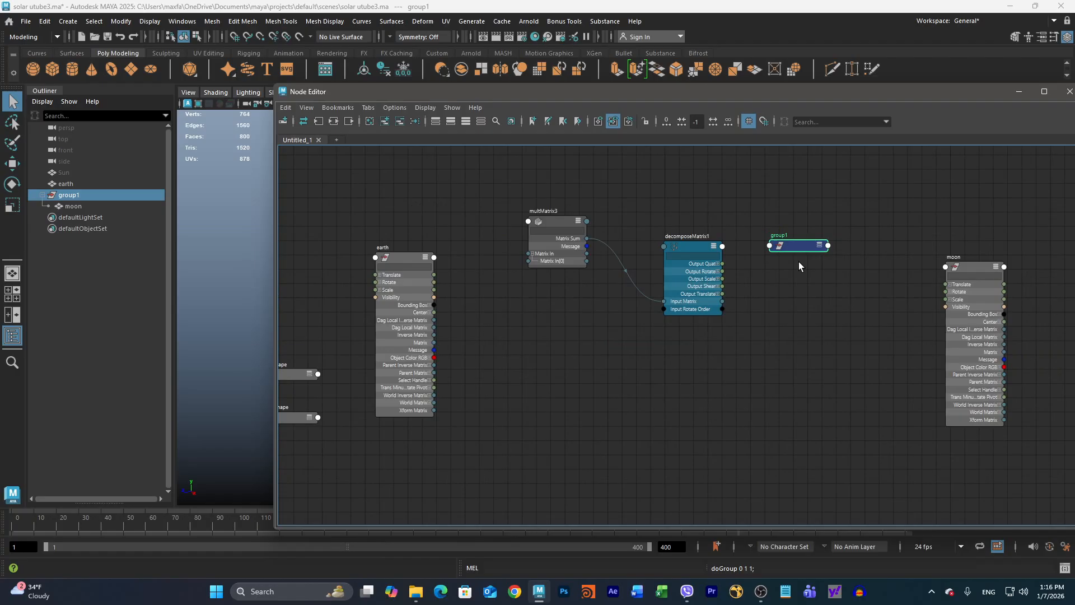
key("3")
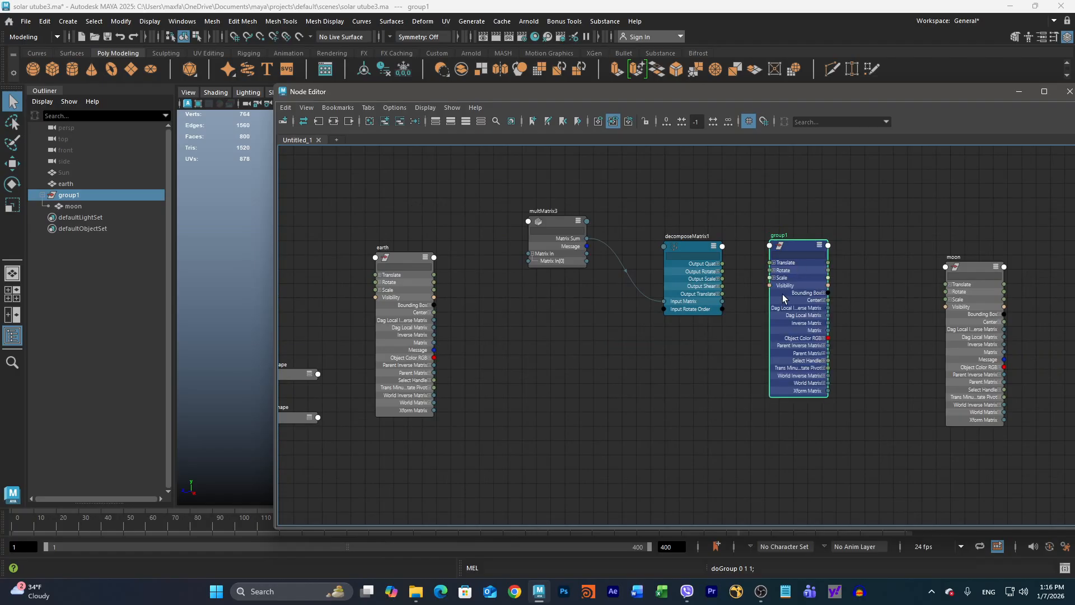
middle_click_drag(723, 428, 678, 426, "alt")
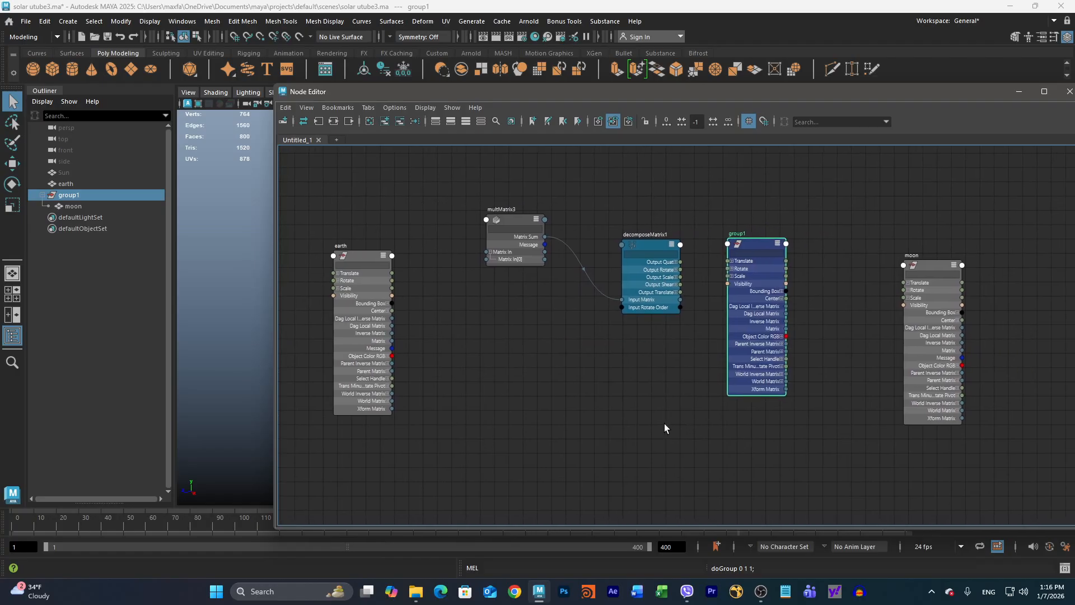
right_click_drag(659, 426, 753, 420, "alt")
middle_click_drag(771, 420, 790, 448, "alt")
right_click_drag(790, 448, 721, 437, "alt")
middle_click_drag(689, 392, 677, 348, "alt")
right_click_drag(677, 348, 720, 345, "alt")
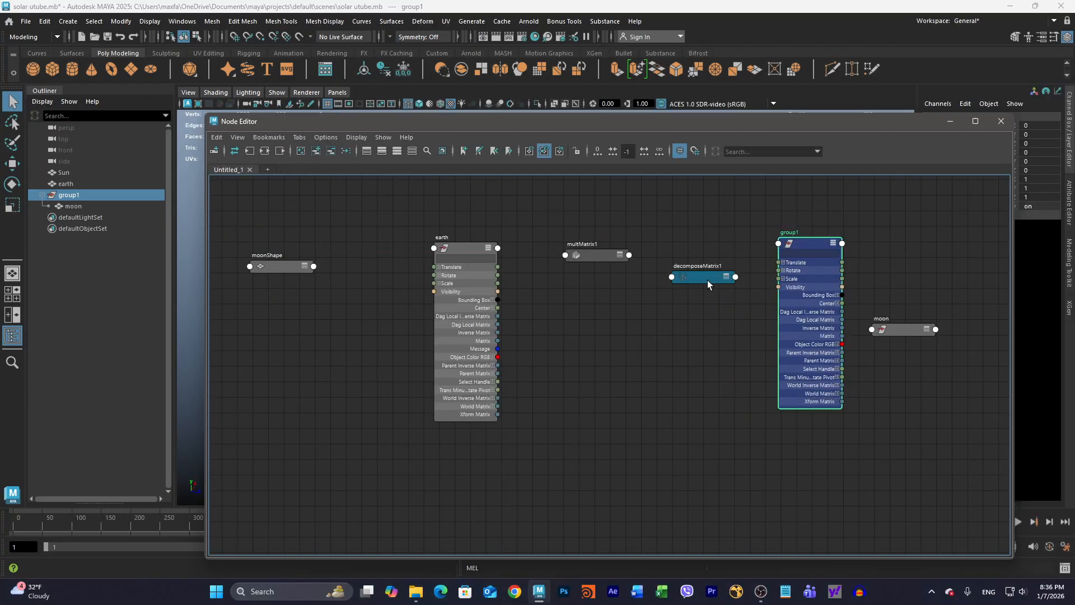
- Line decomposeMatrix1 up with multMatrix1 and show all attributes on both matrix nodes
left_click_drag(707, 280, 711, 255)
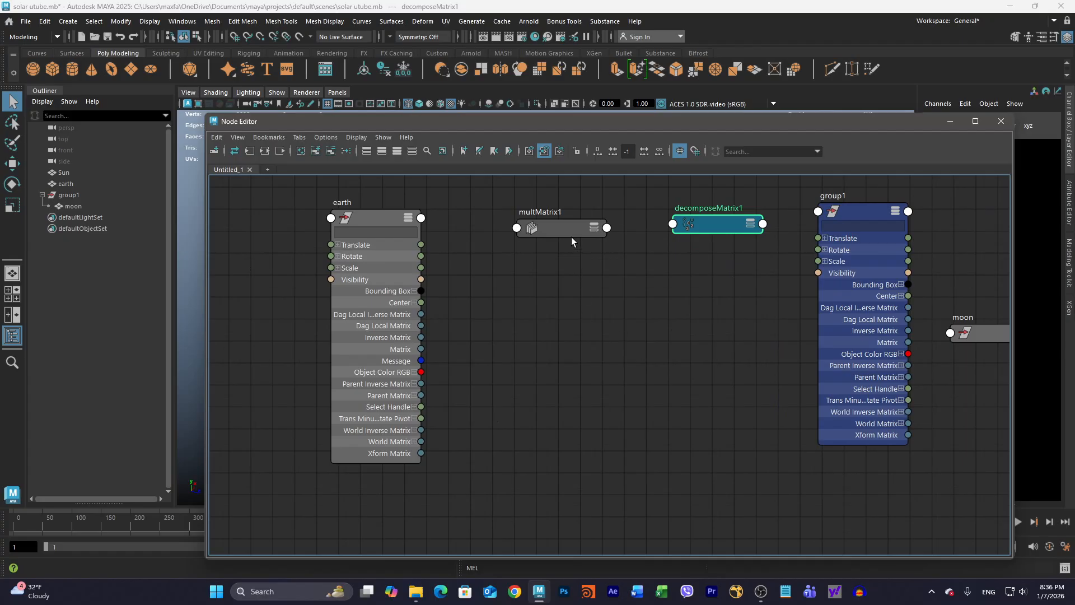
left_click(569, 229)
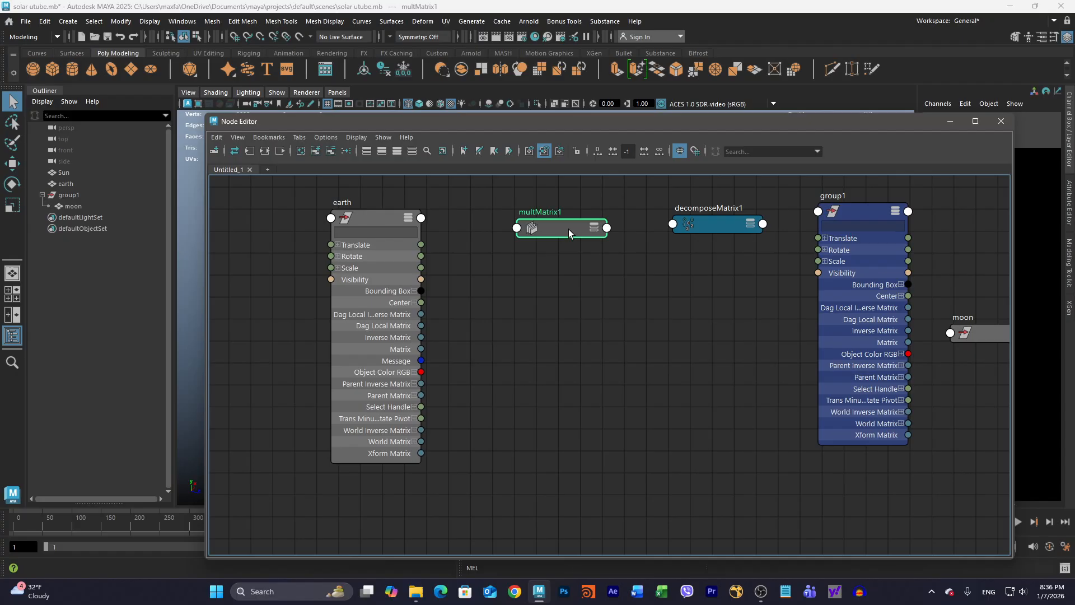
right_click(569, 230)
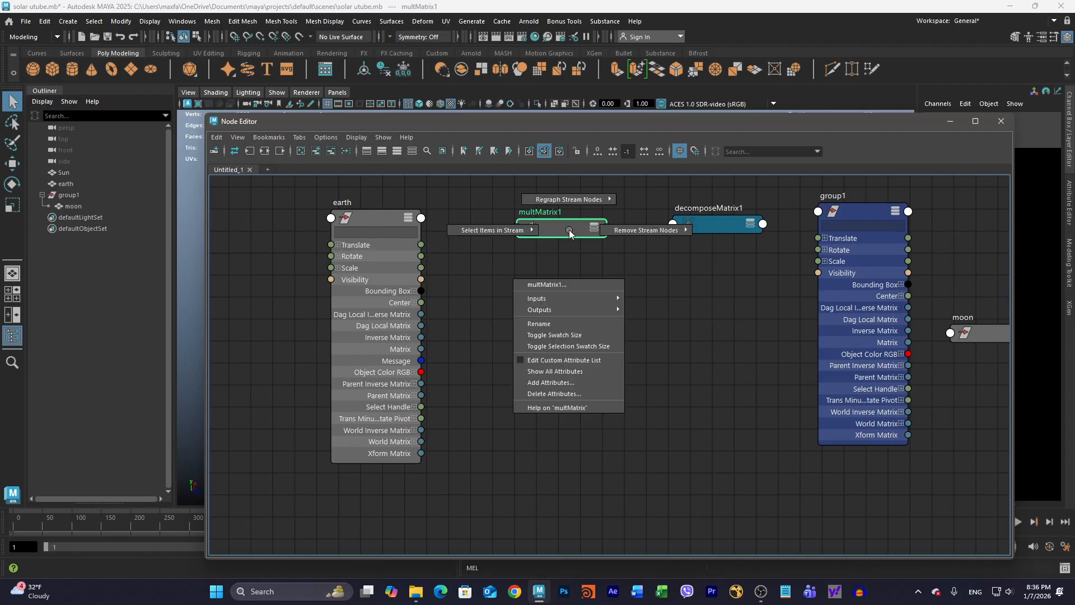
left_click(561, 371)
left_click(710, 226)
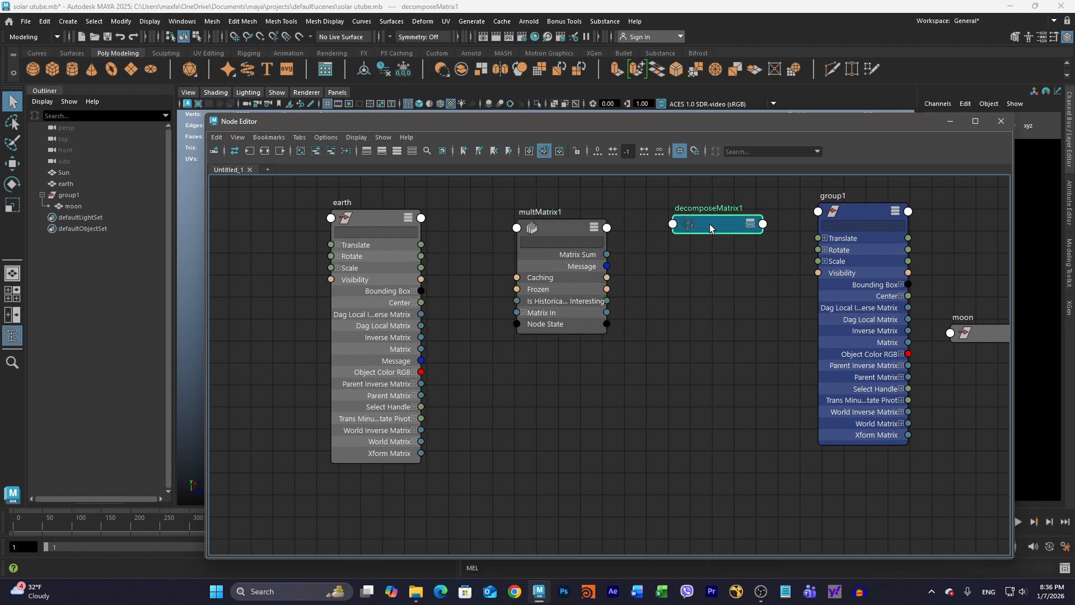
right_click(710, 223)
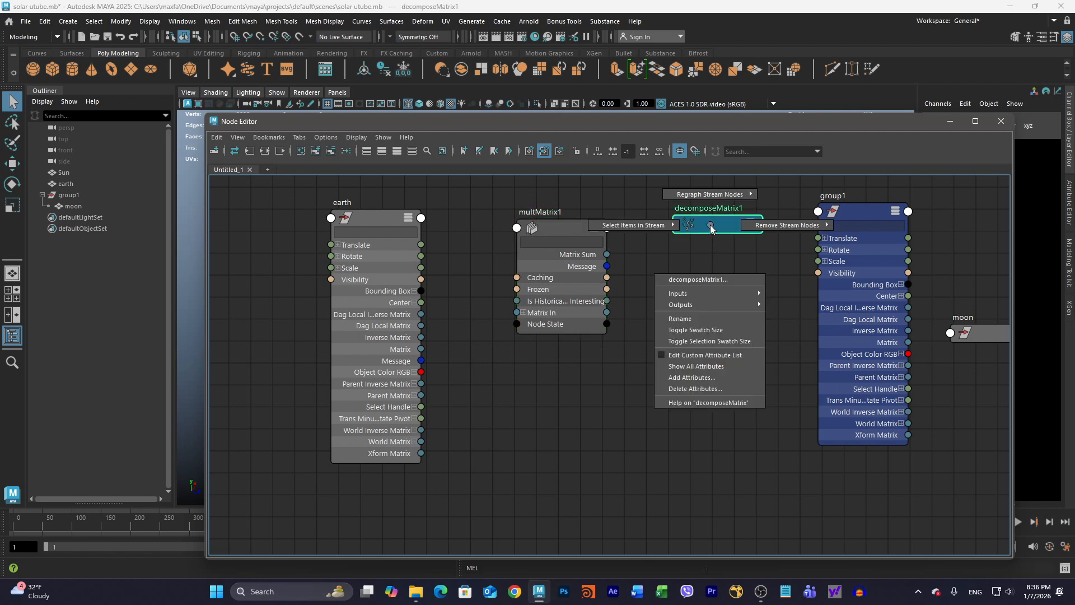
left_click(702, 367)
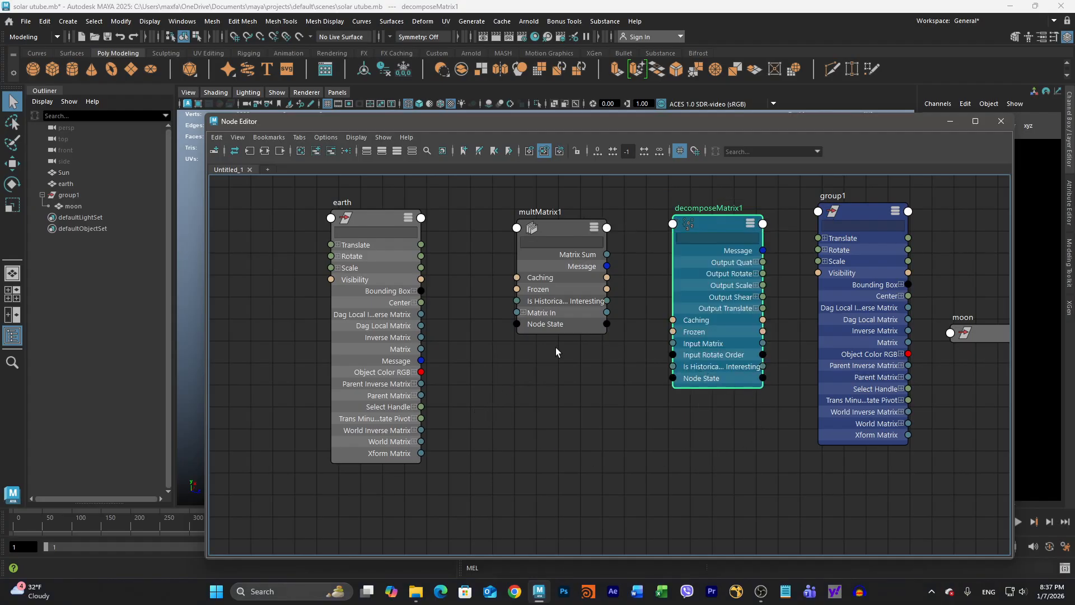
- Lower the group1 node slightly and connect the earth's World Matrix[0] to multMatrix1's Matrix In[0]
left_click_drag(862, 214, 862, 241)
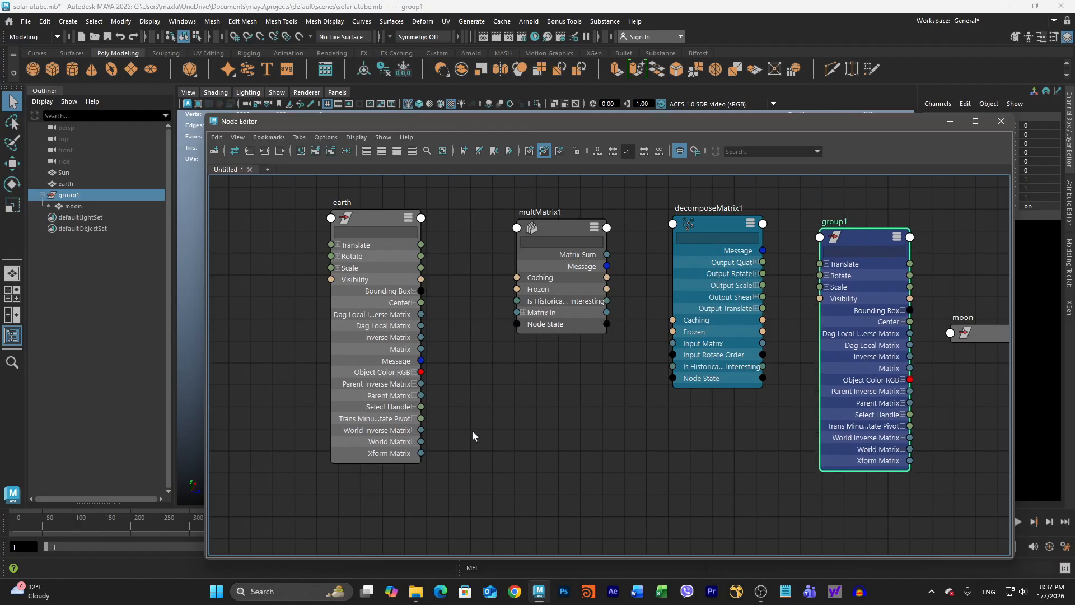
left_click(414, 441)
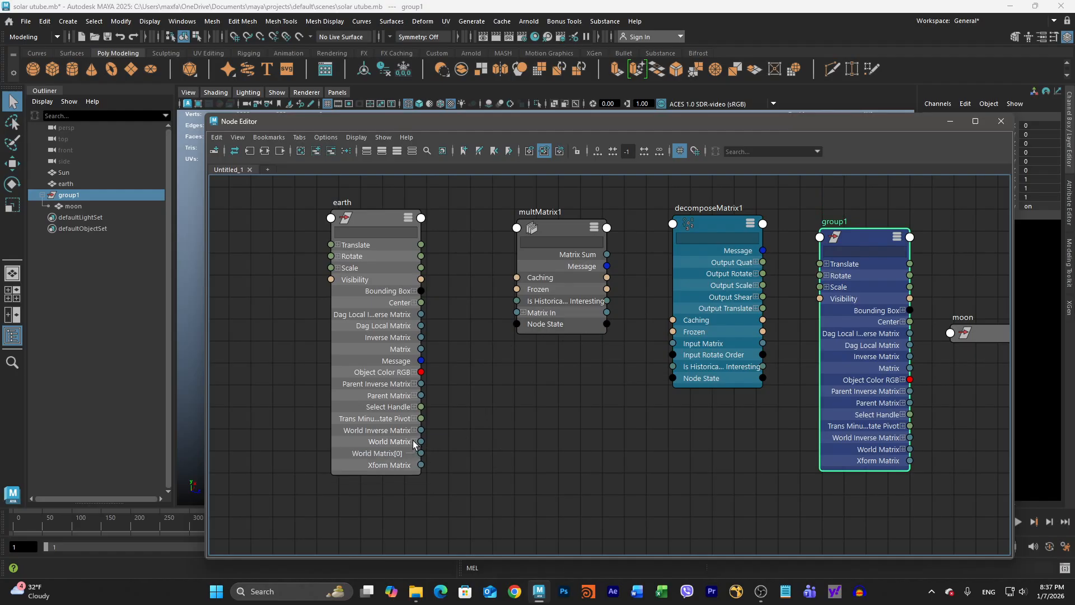
left_click(524, 311)
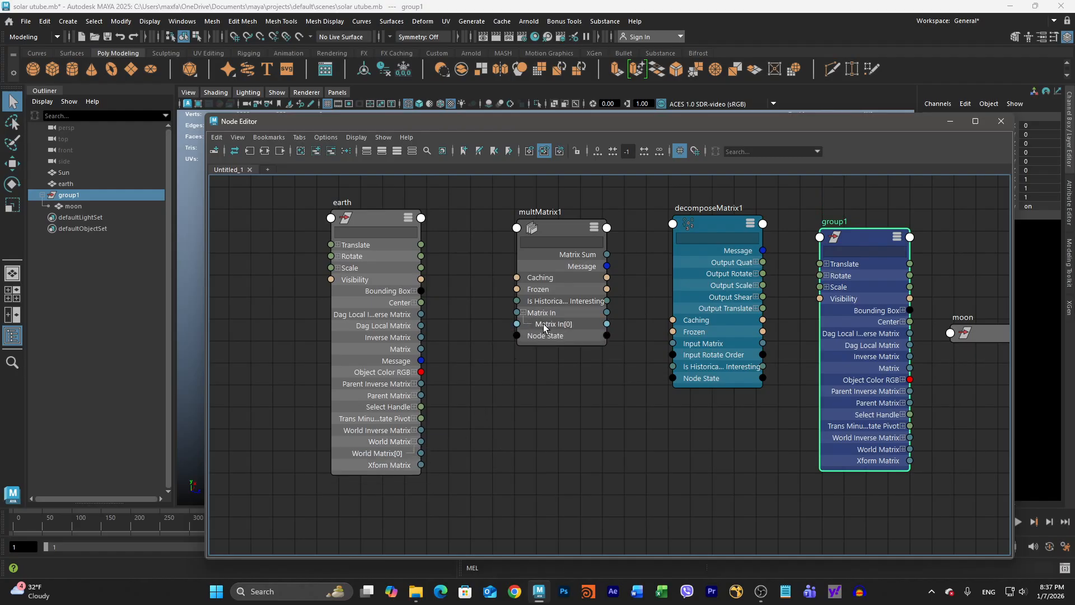
left_click(543, 324)
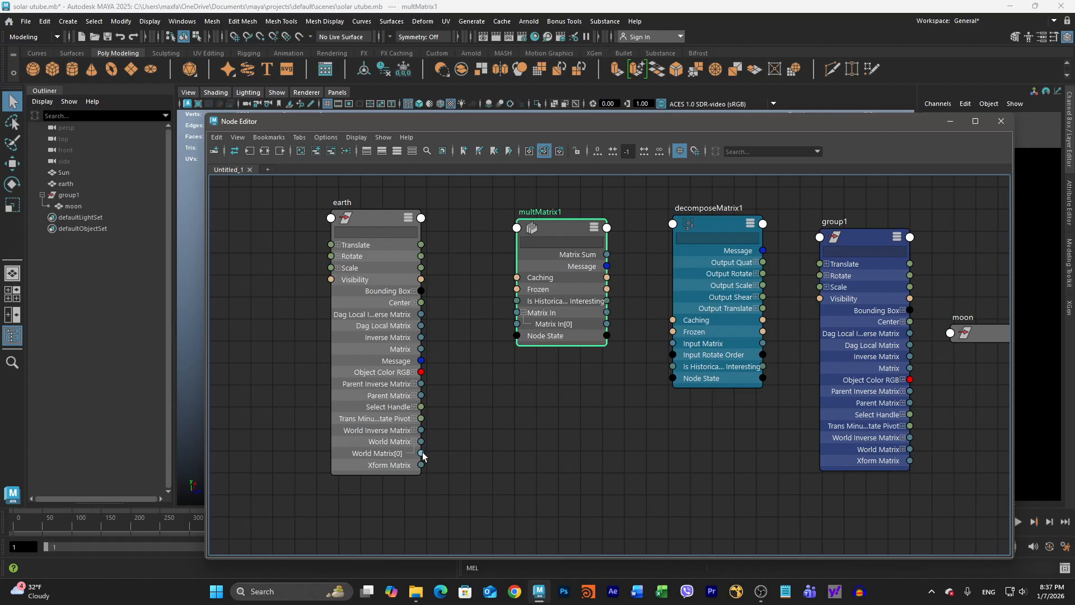
left_click_drag(421, 453, 517, 324)
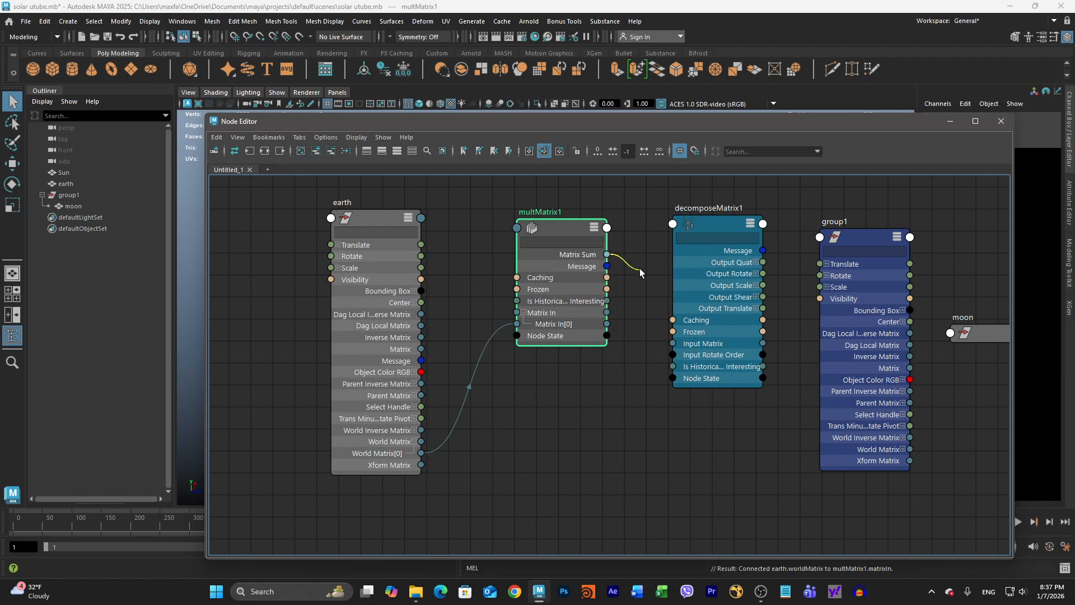
- Connect multMatrix1's Matrix Sum to decomposeMatrix1's Input Matrix, and decomposeMatrix1's Output Translate to group1's Translate
left_click_drag(639, 269, 673, 343)
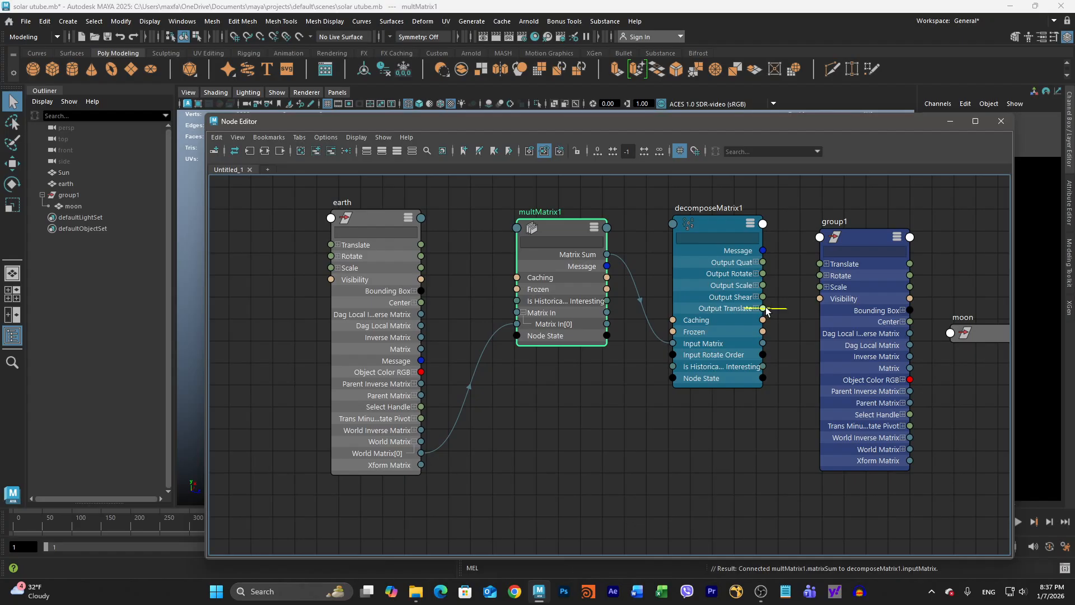
left_click_drag(763, 308, 820, 264)
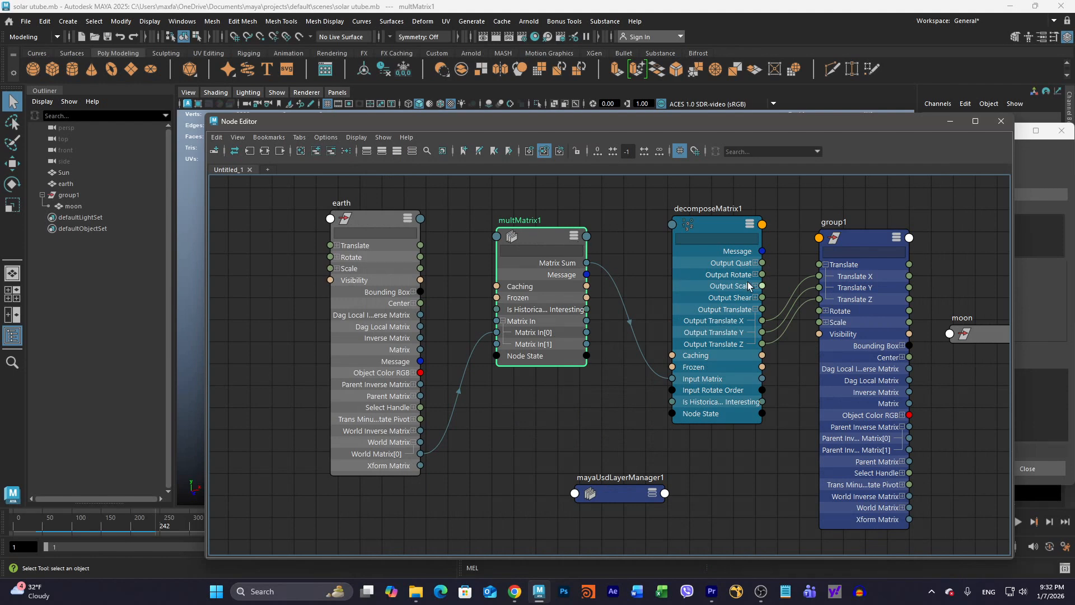
mouse_move(758, 287)
left_click_drag(802, 122, 742, 117)
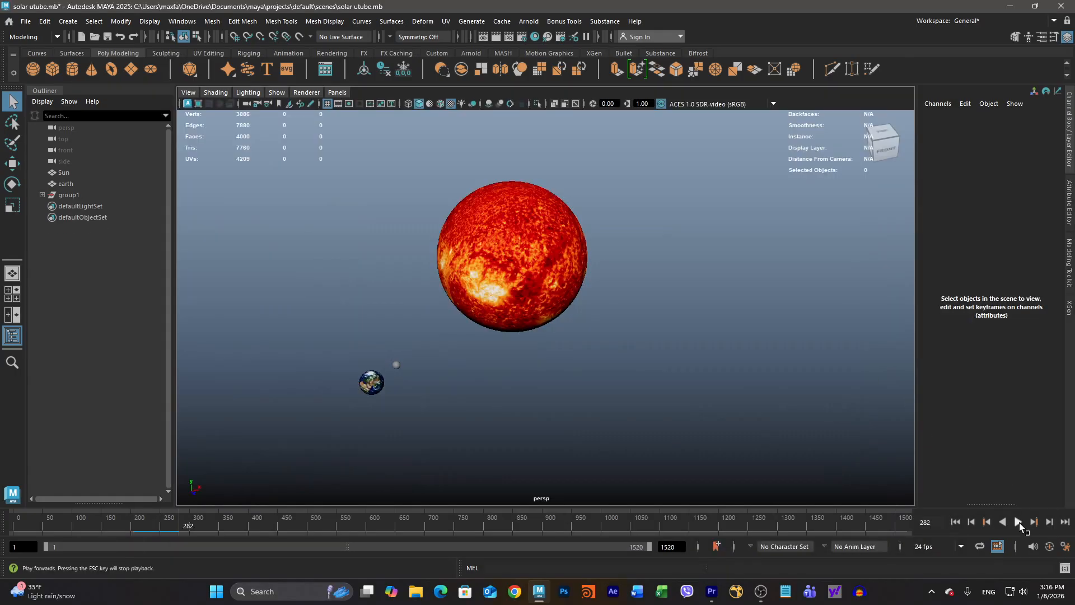
- Play the animation to check that the moon orbits the earth while the earth circles the sun
left_click(1018, 522)
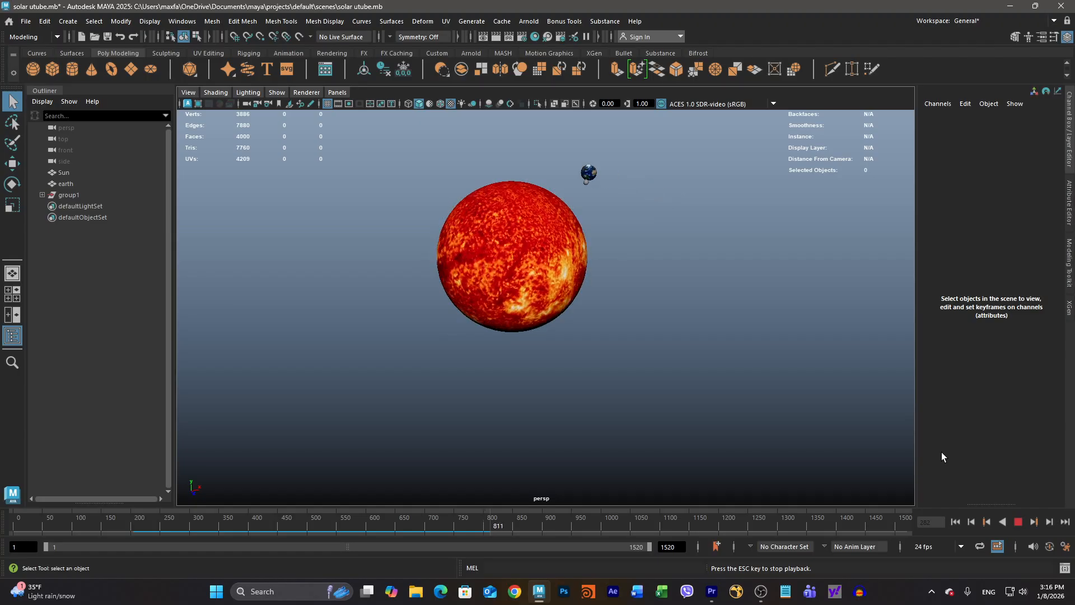
left_click(1018, 522)
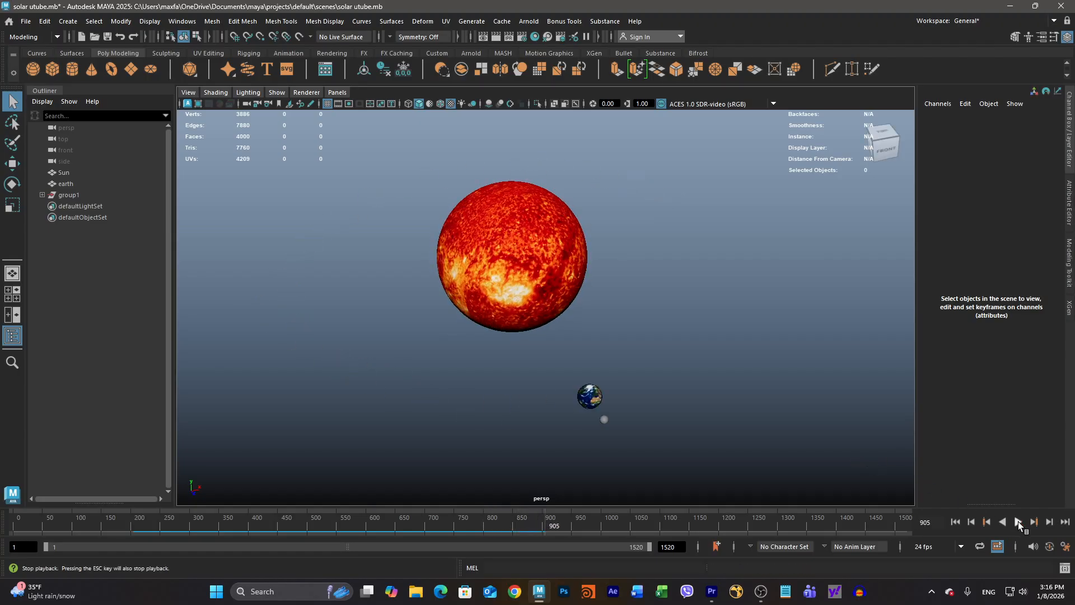
left_click(1017, 522)
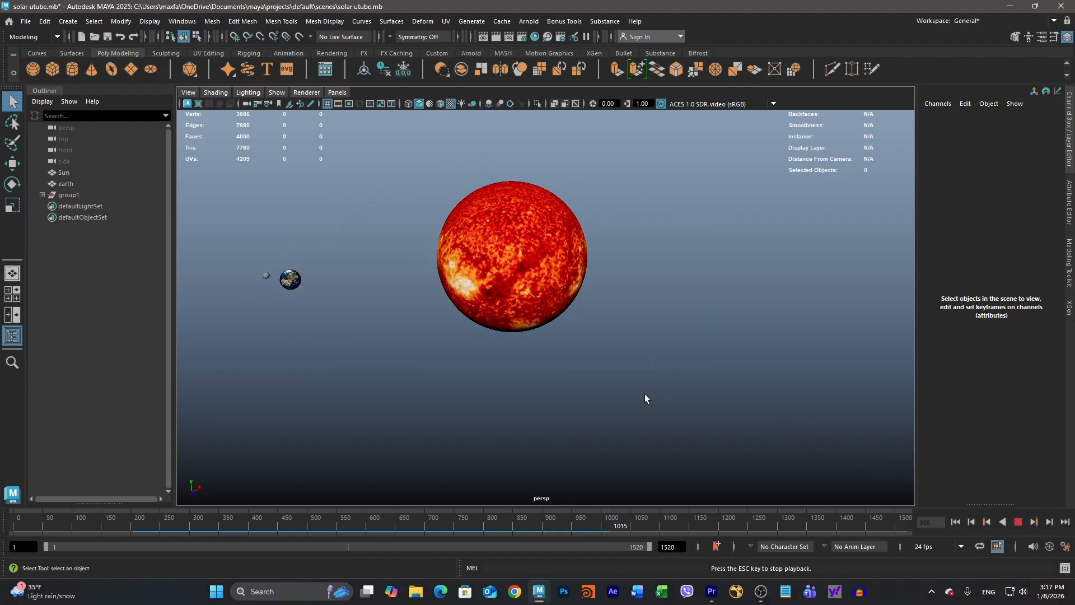
middle_click_drag(456, 361, 464, 424, "alt")
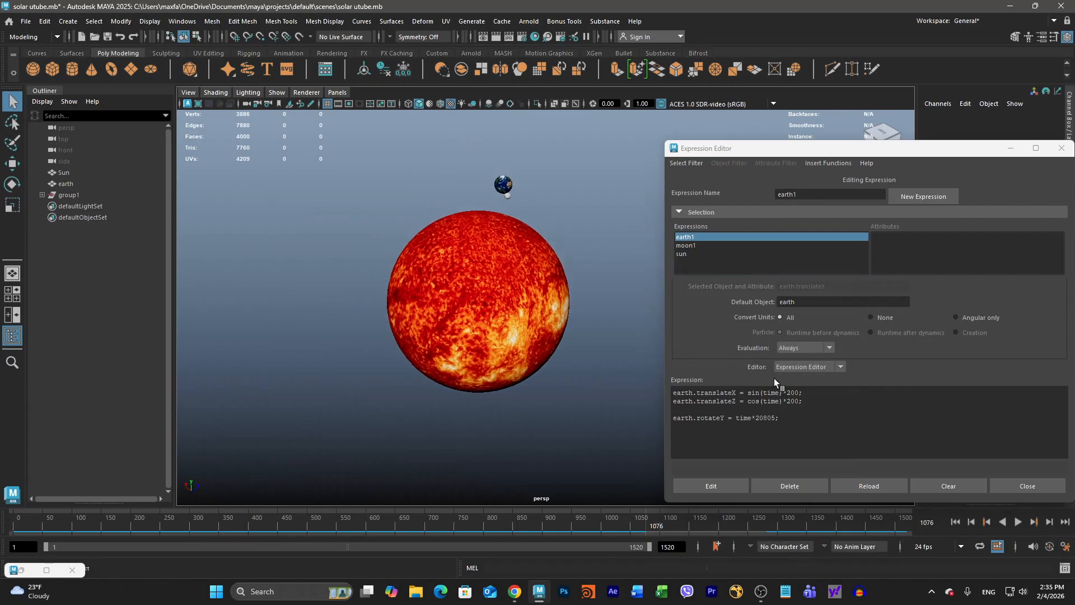
- Open the expression on the earth's Translate X and change its rotation line to earth.rotateY = time*205
left_click(66, 184)
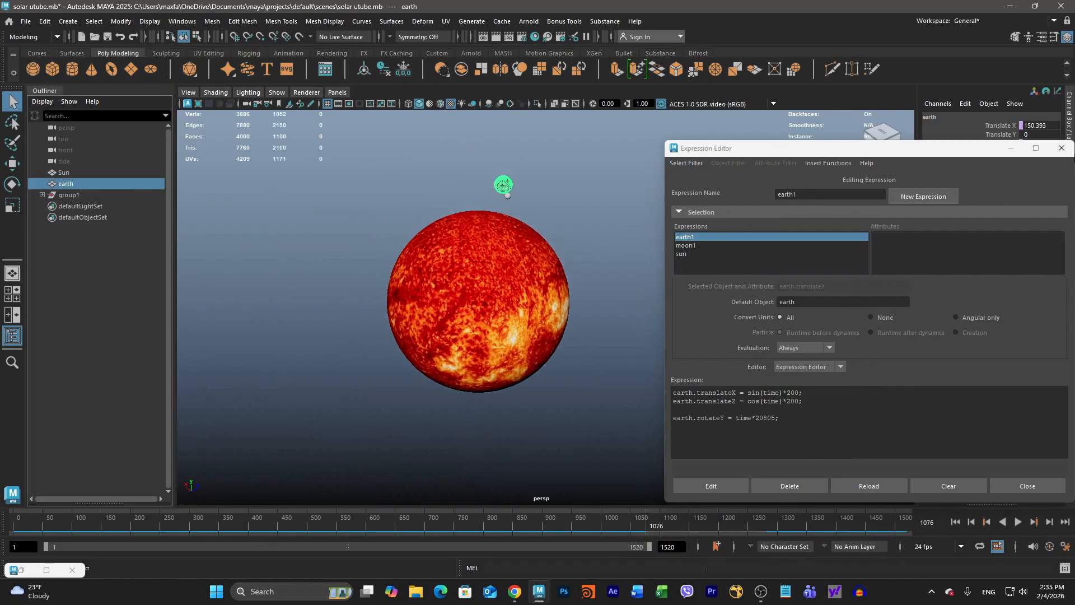
left_click(1062, 147)
left_click(965, 104)
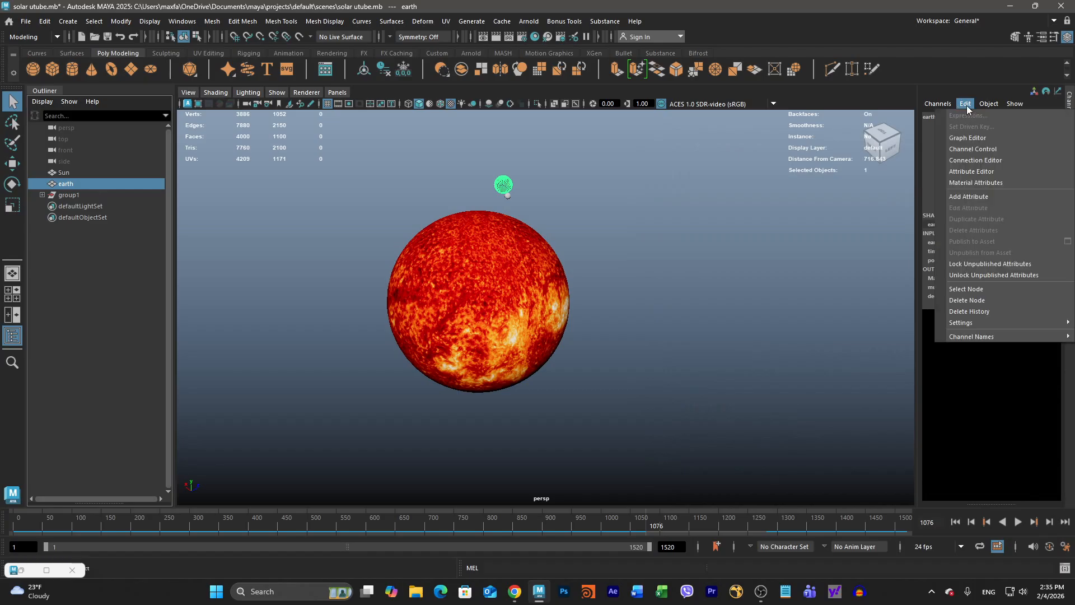
left_click(964, 103)
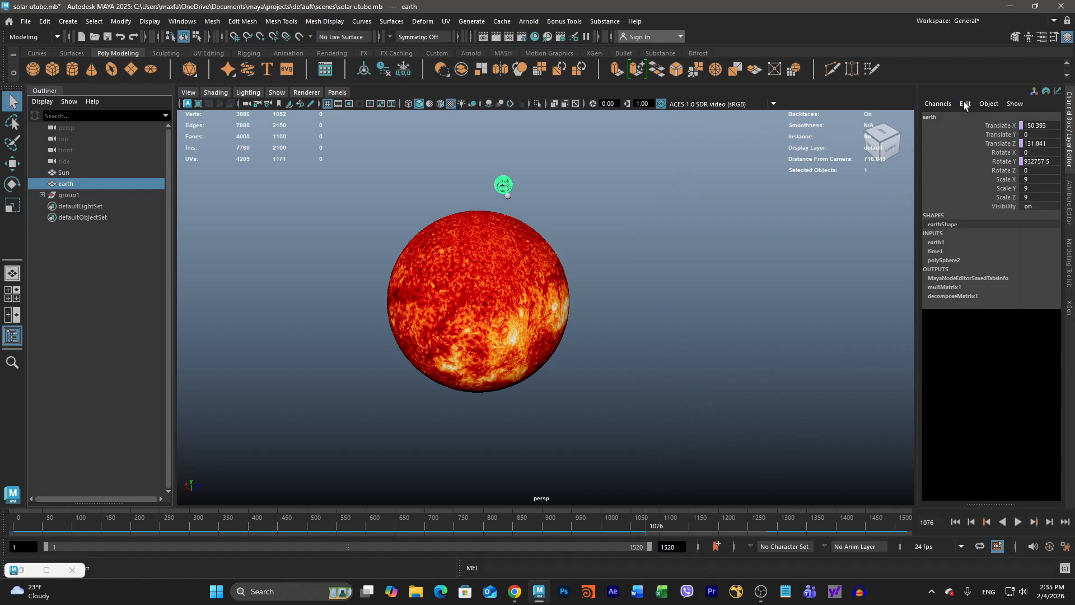
left_click(988, 126)
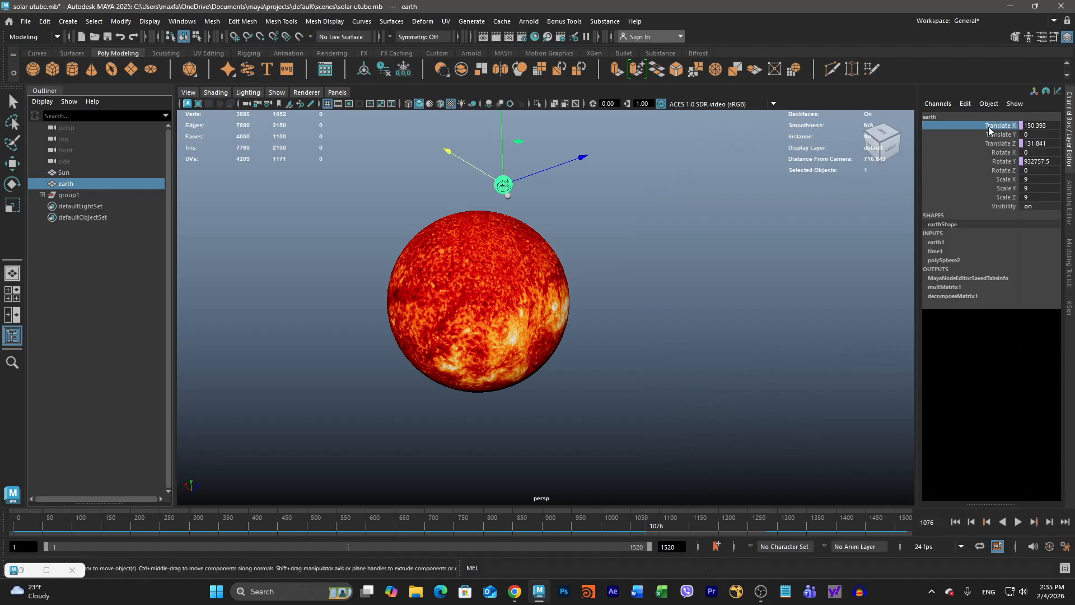
left_click(965, 105)
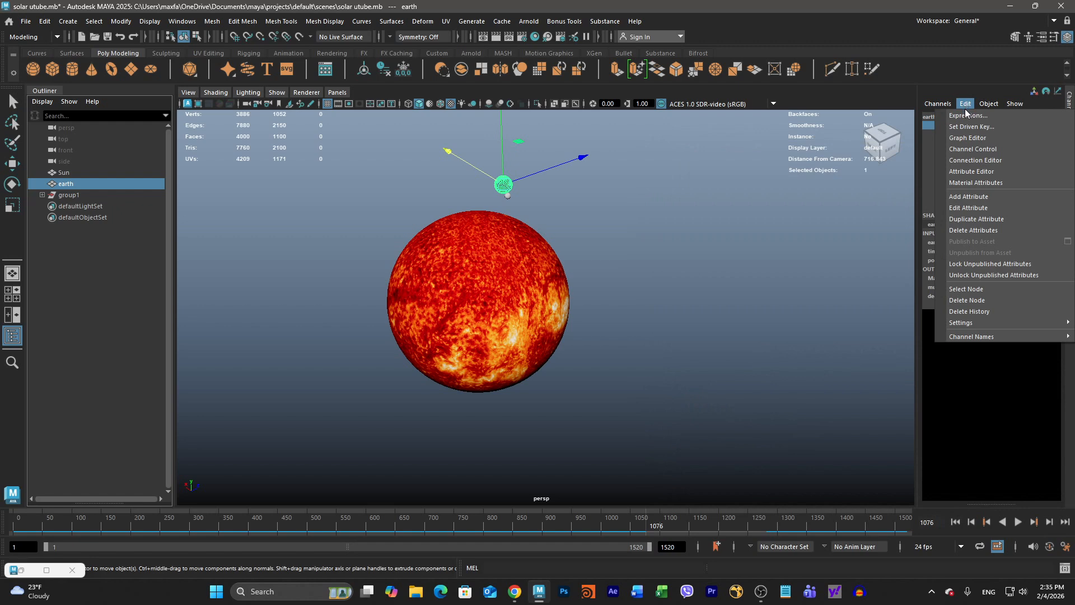
left_click(965, 115)
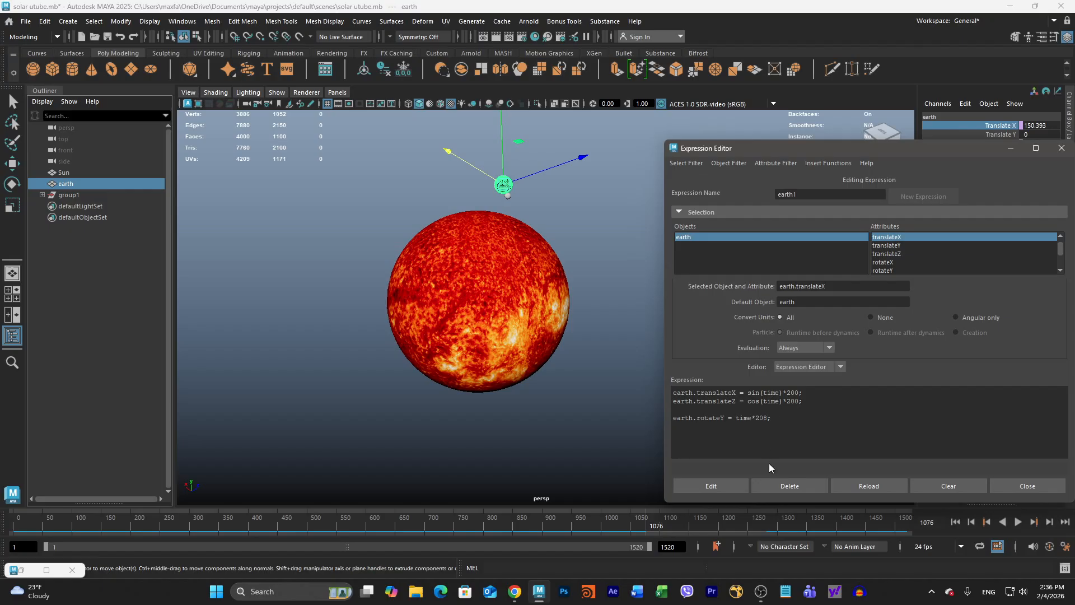
left_click(721, 488)
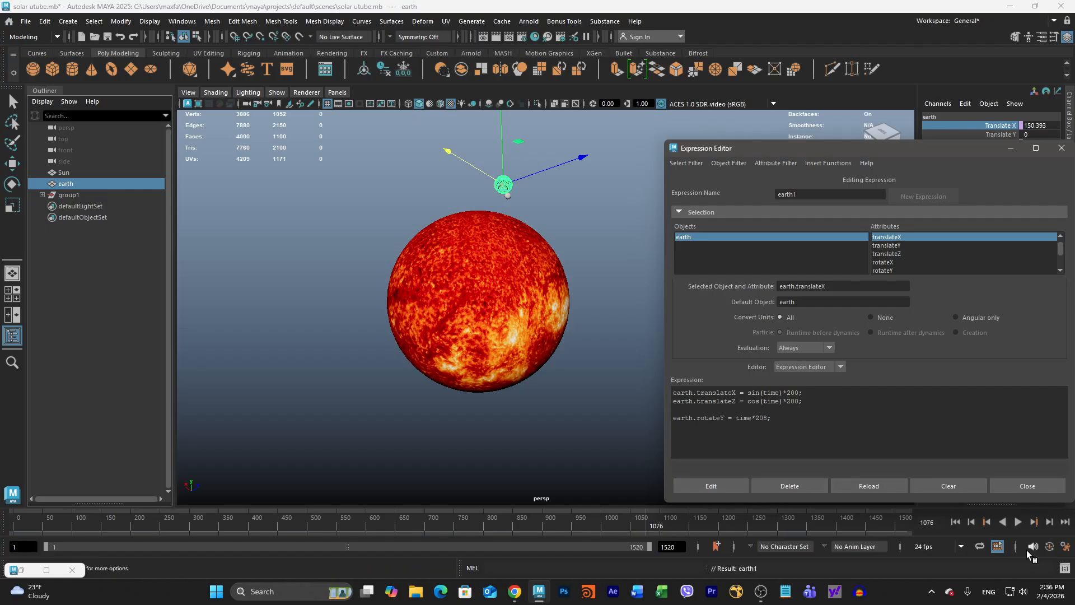
- Play the animation with nothing selected to check the earth's new rotation speed, stopping around frame 1389
left_click(1018, 521)
left_click(390, 386)
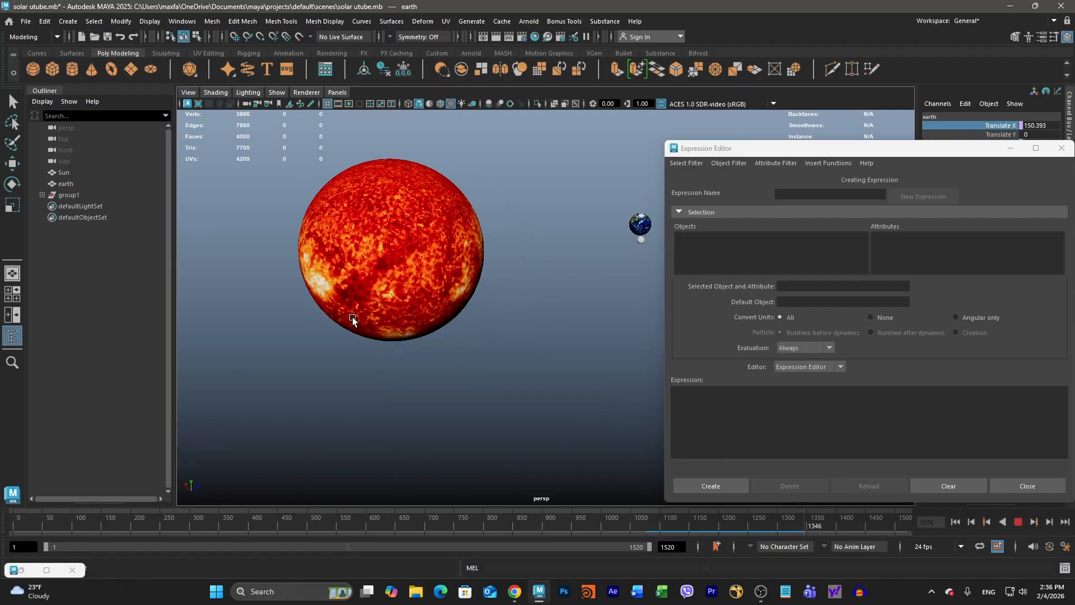
left_click(1017, 520)
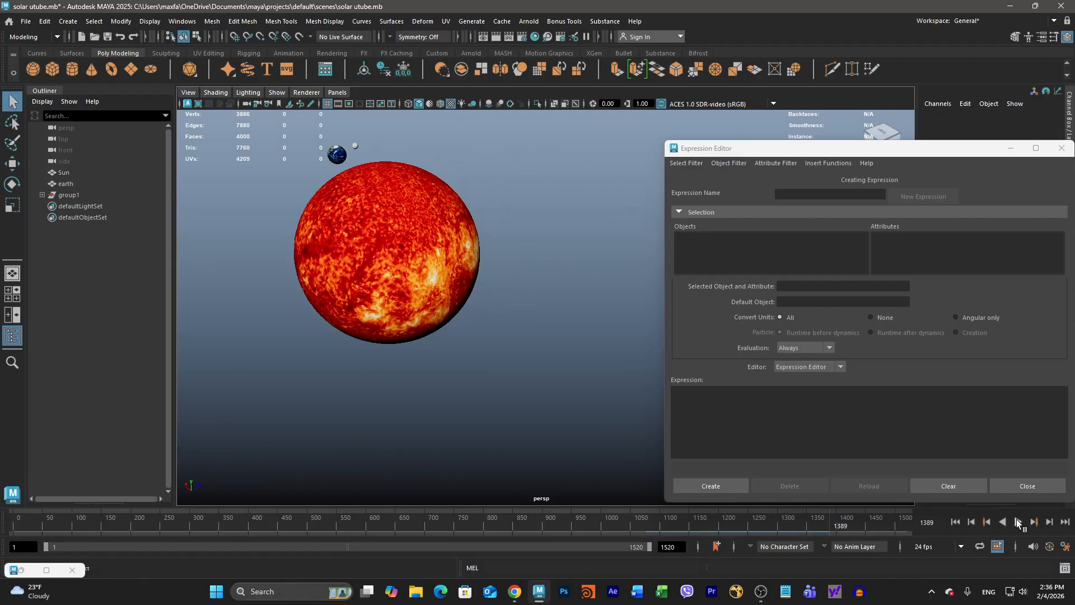
- Select the earth, filter the Expression Editor by expression name, and use time/8 in both of earth1's translate lines
left_click(337, 155)
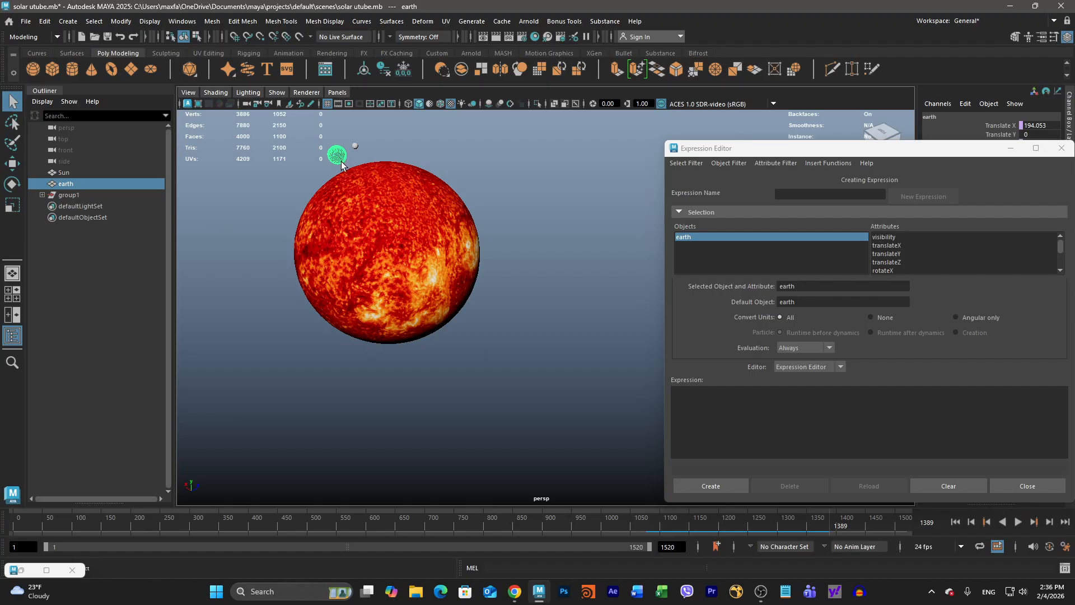
left_click(680, 167)
left_click(680, 176)
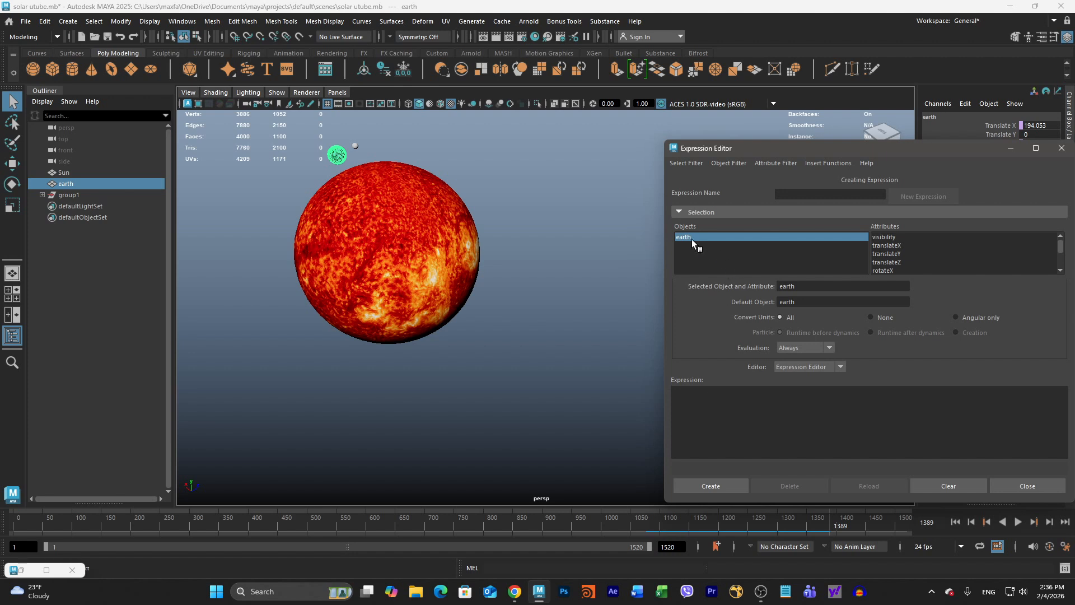
left_click(687, 164)
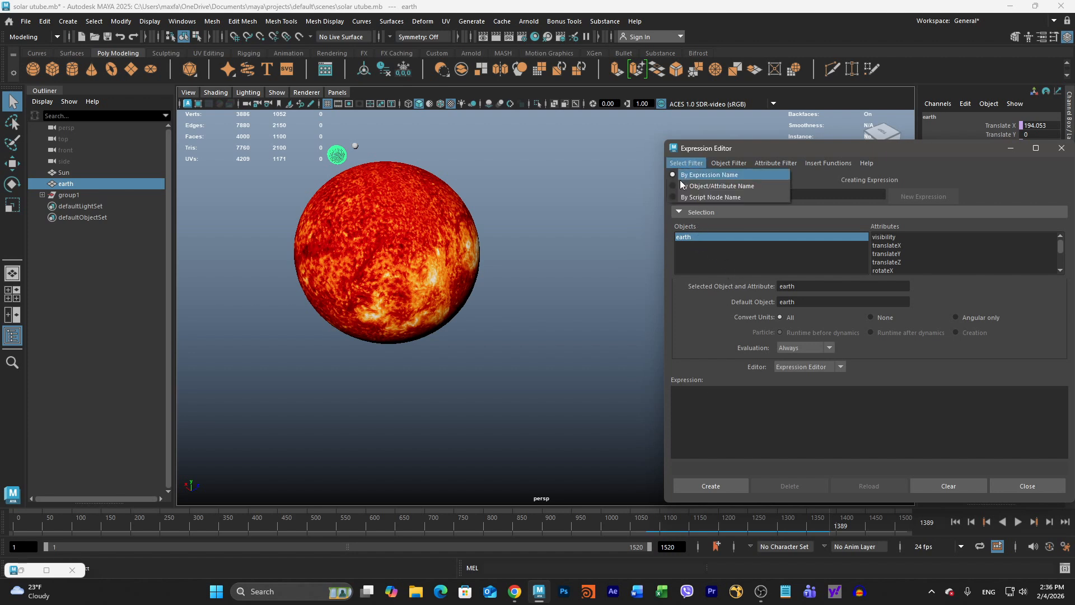
left_click(675, 186)
left_click(683, 163)
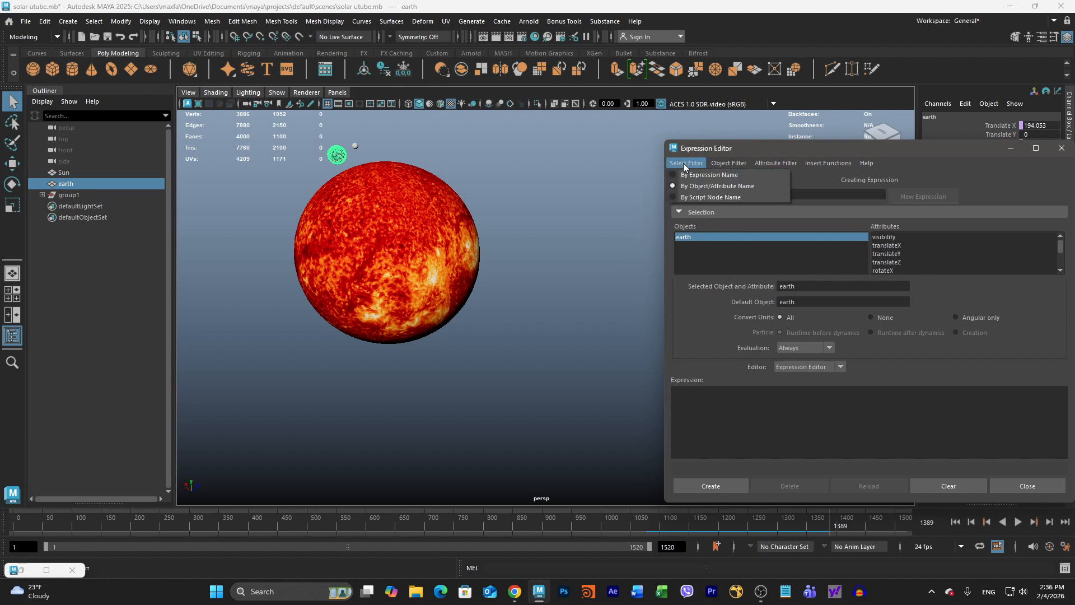
left_click(672, 176)
left_click(688, 238)
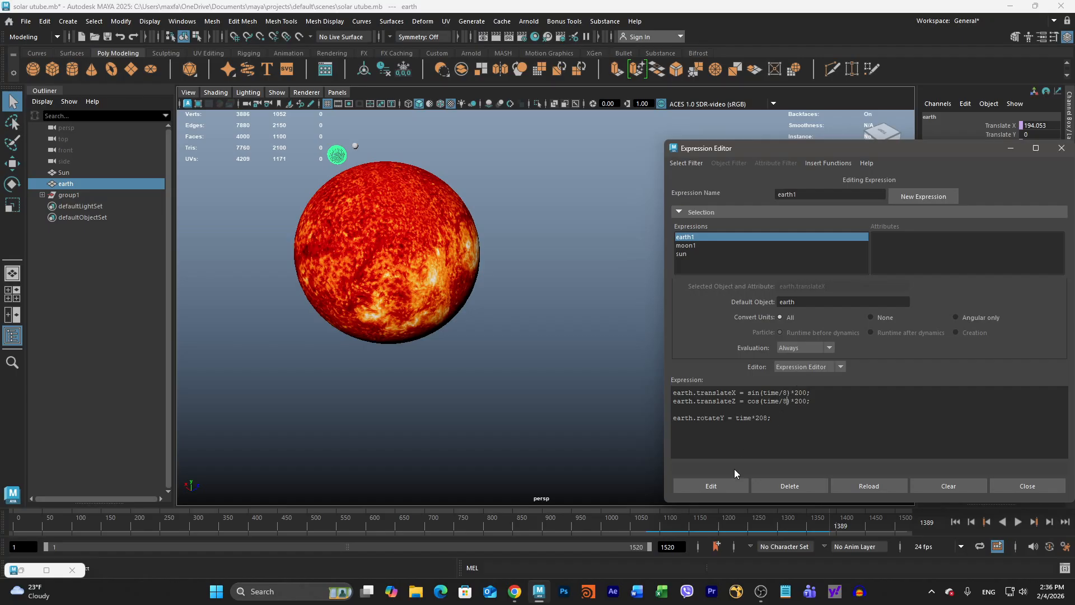
left_click(729, 485)
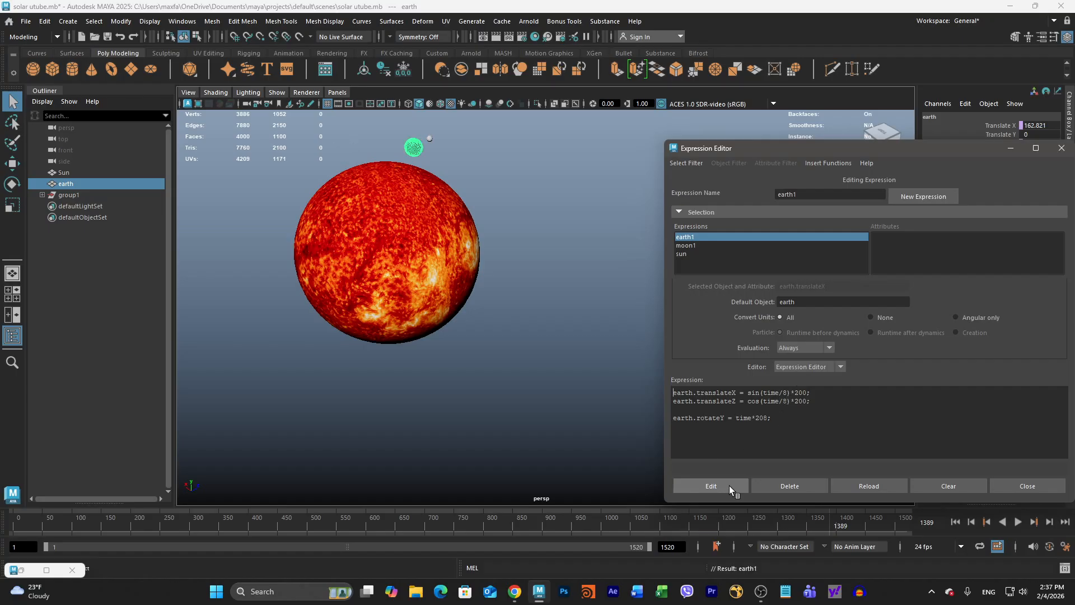
- Play the animation and change earth1's translate lines to sin(time/2)*200 and cos(time/2)*200
left_click(1017, 522)
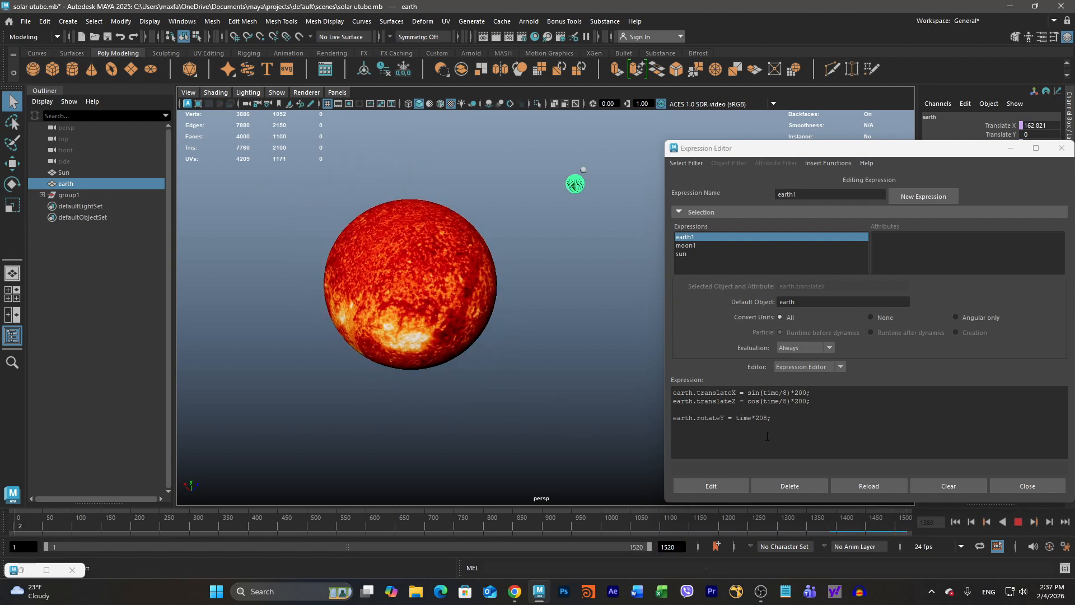
left_click(731, 483)
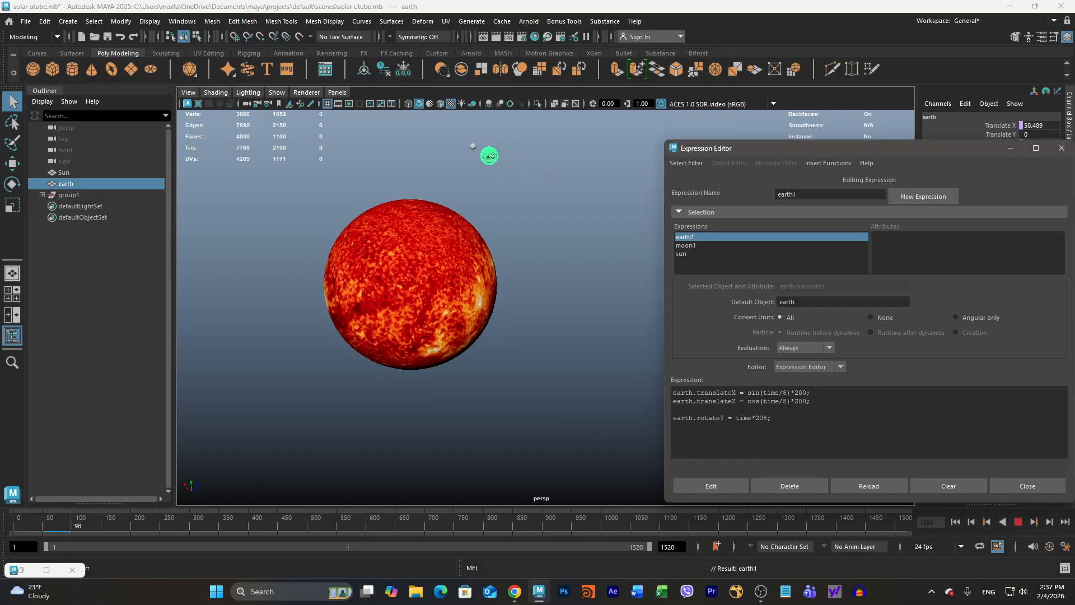
left_click_drag(788, 393, 783, 402)
type("2)*")
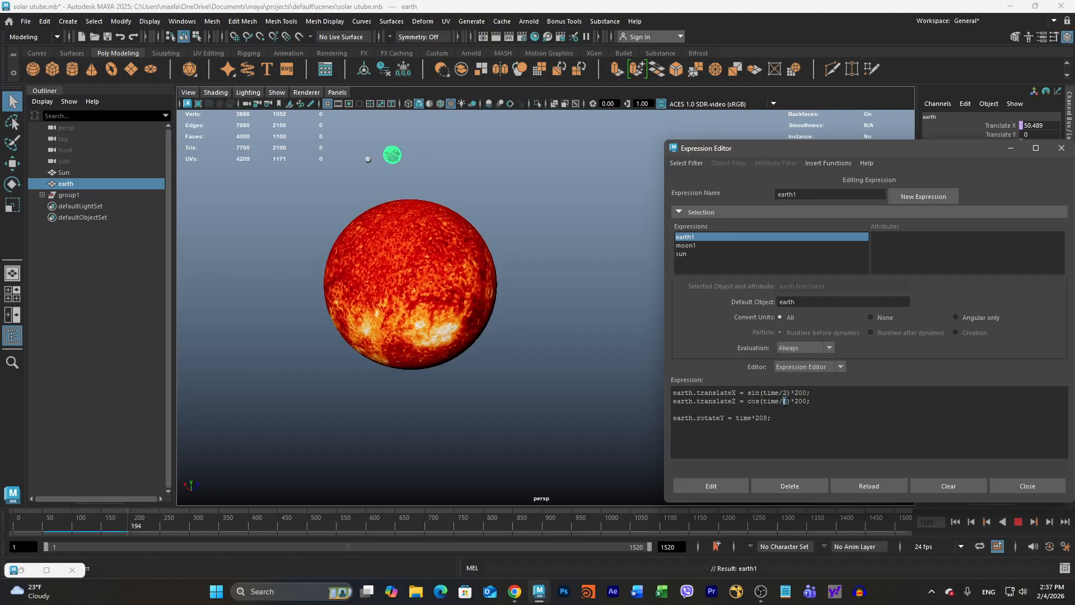
type("2")
left_click(723, 483)
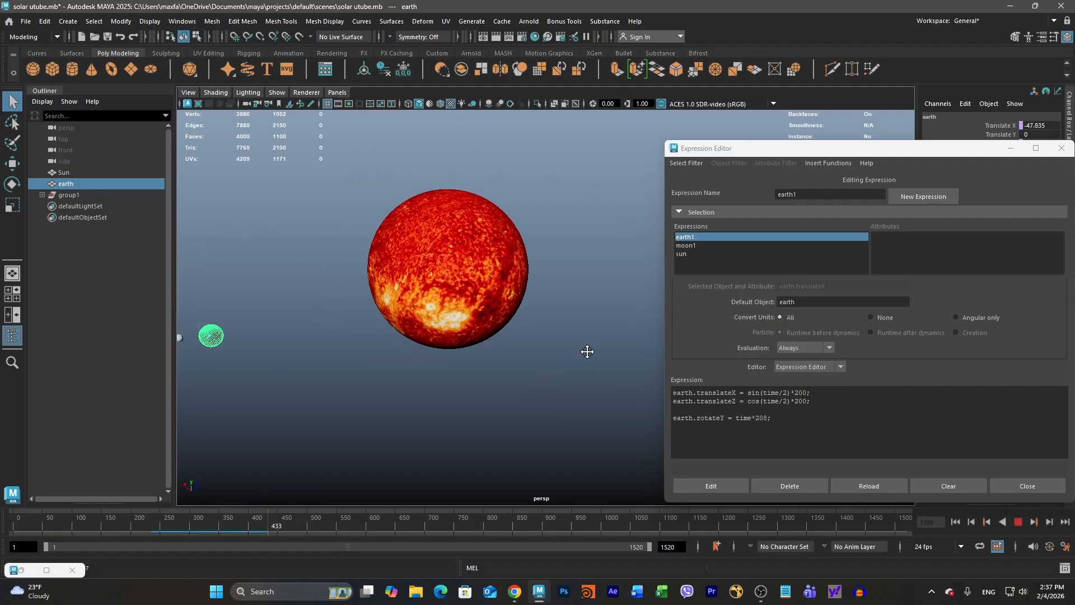
- Set earth1's translate lines to sin(time)*200 and cos(time)*200 and its rotateY to time*20805, checking the playback with nothing selected
left_click(788, 393)
key("BackSpace")
key("BackSpace")
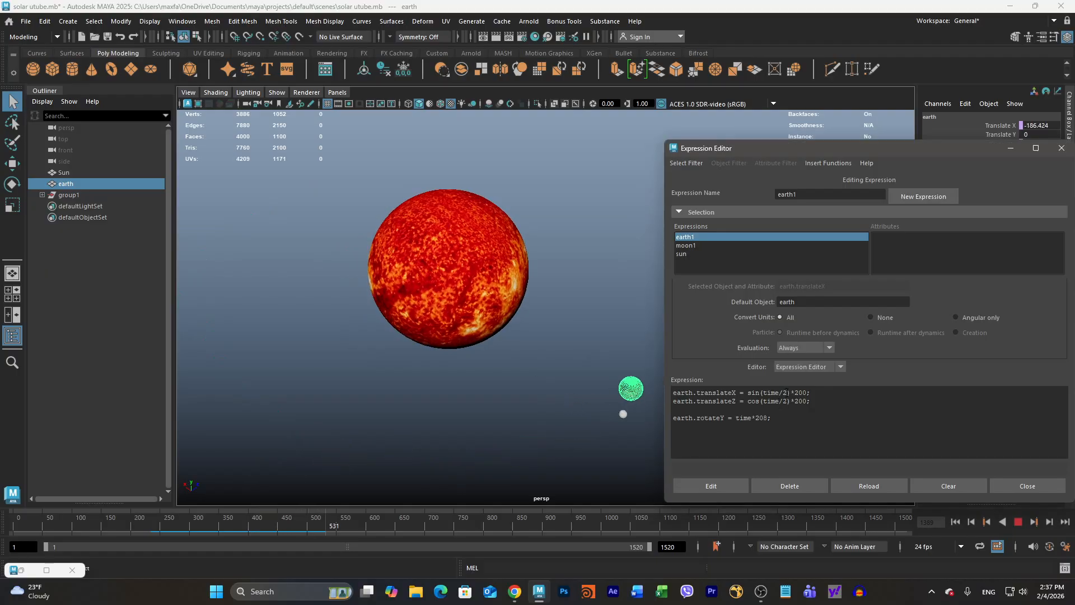
left_click(789, 402)
key("BackSpace")
key("BackSpace")
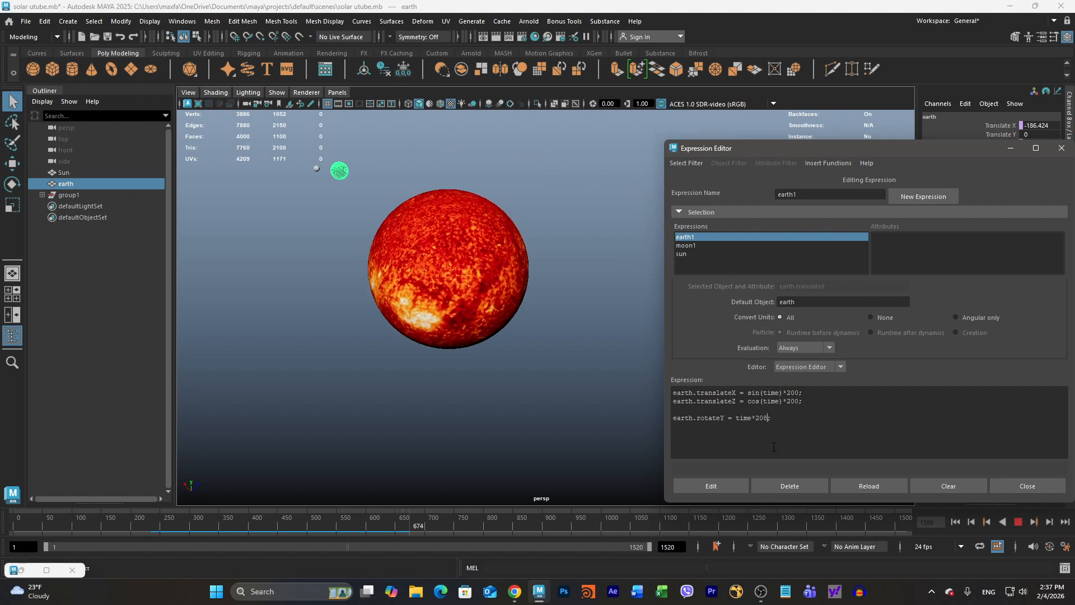
type("05")
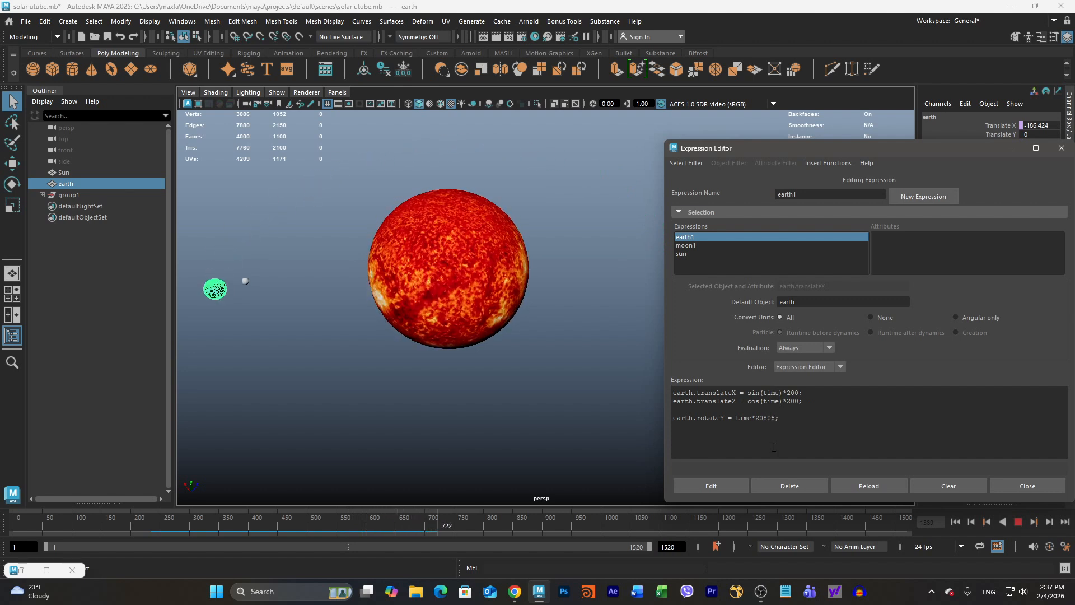
left_click(737, 485)
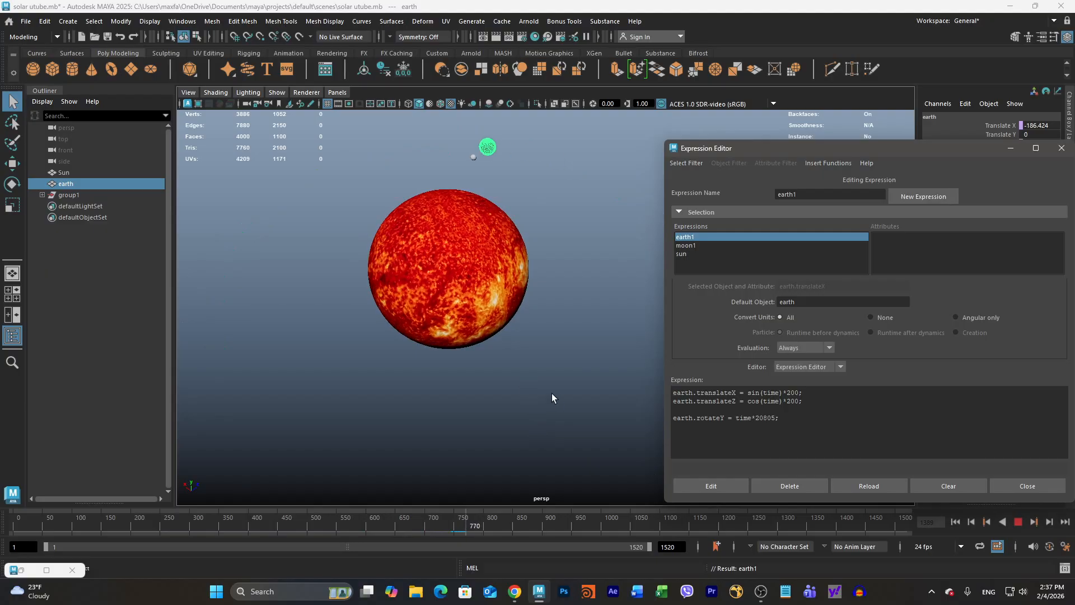
left_click(546, 409)
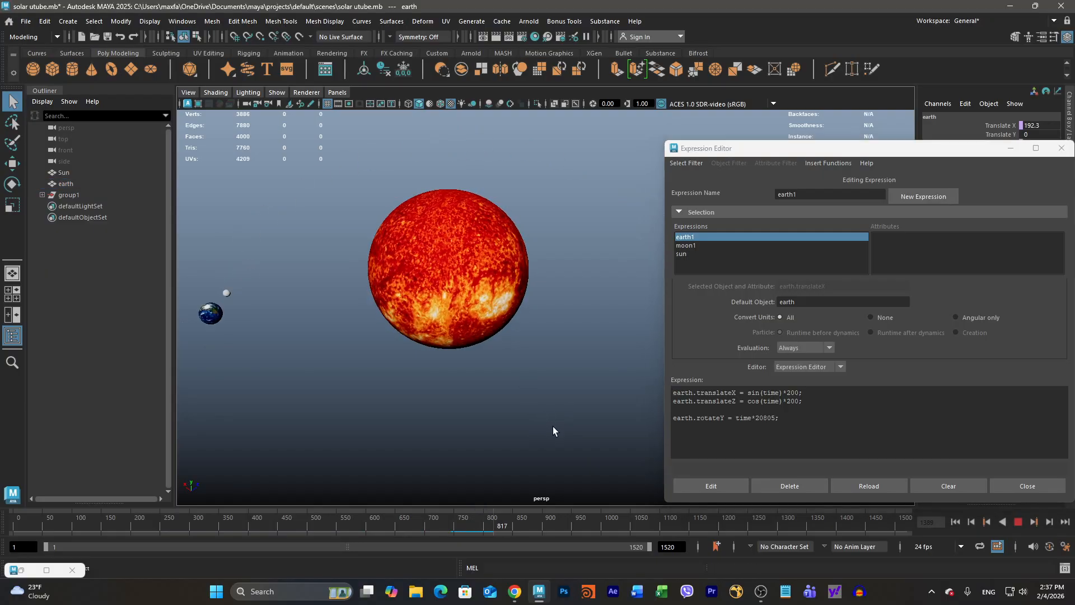
left_click(1018, 521)
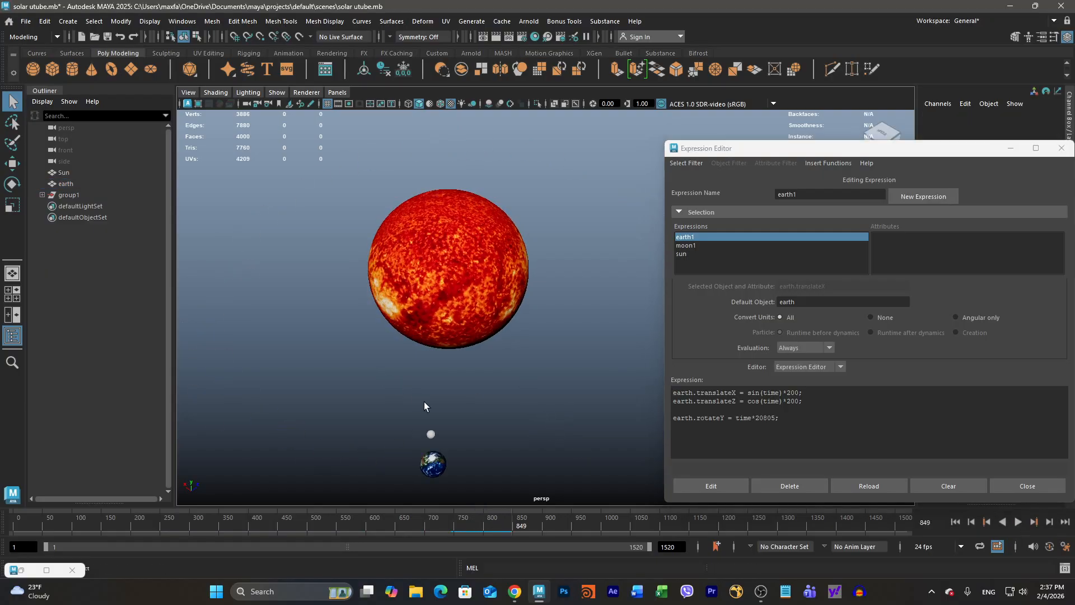
- Select the moon, set its moon1 expression's translate lines to sin(time)*25 and cos(time)*25, and play the animation
middle_click_drag(444, 394, 468, 329, "alt")
left_click(465, 328)
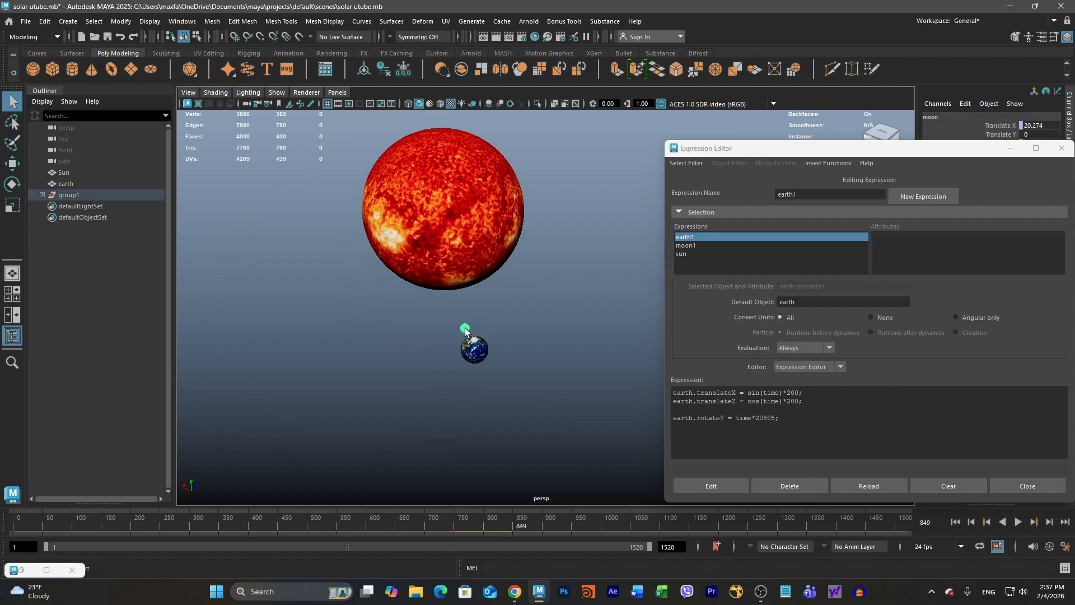
left_click(691, 246)
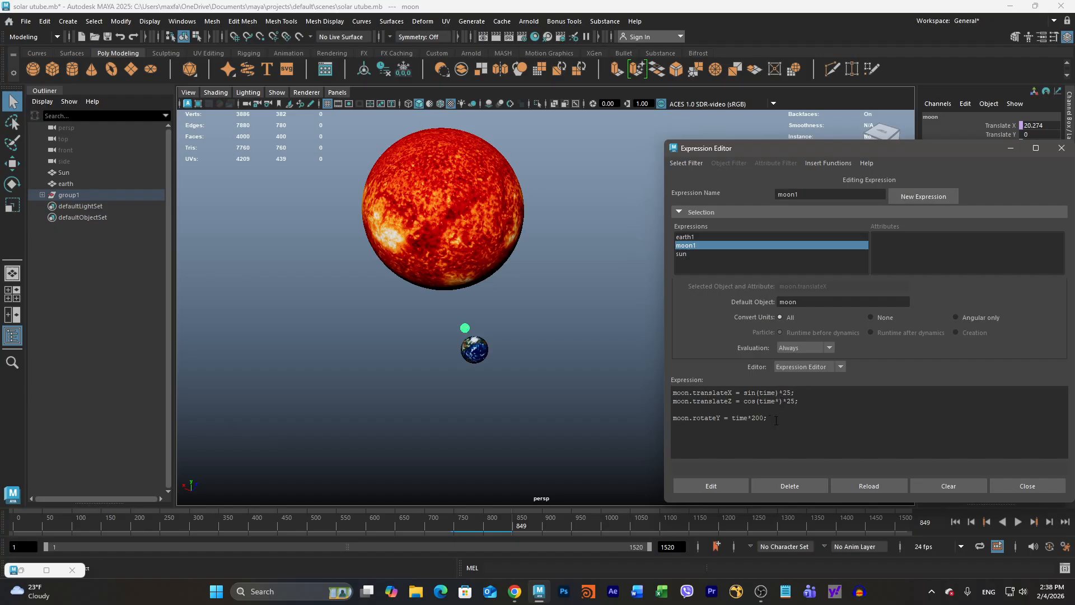
left_click(711, 485)
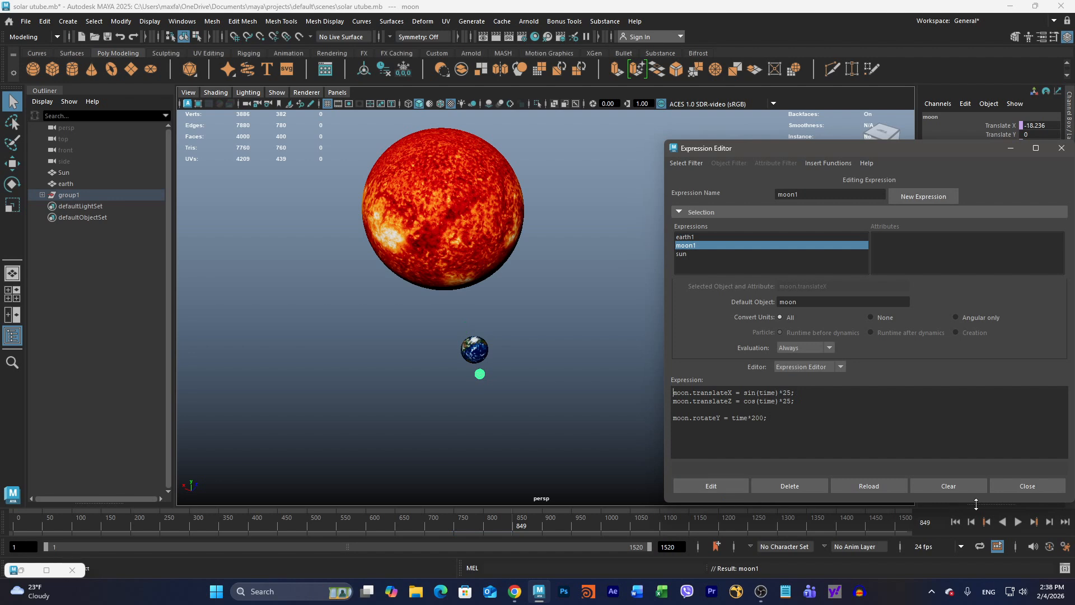
left_click(1017, 521)
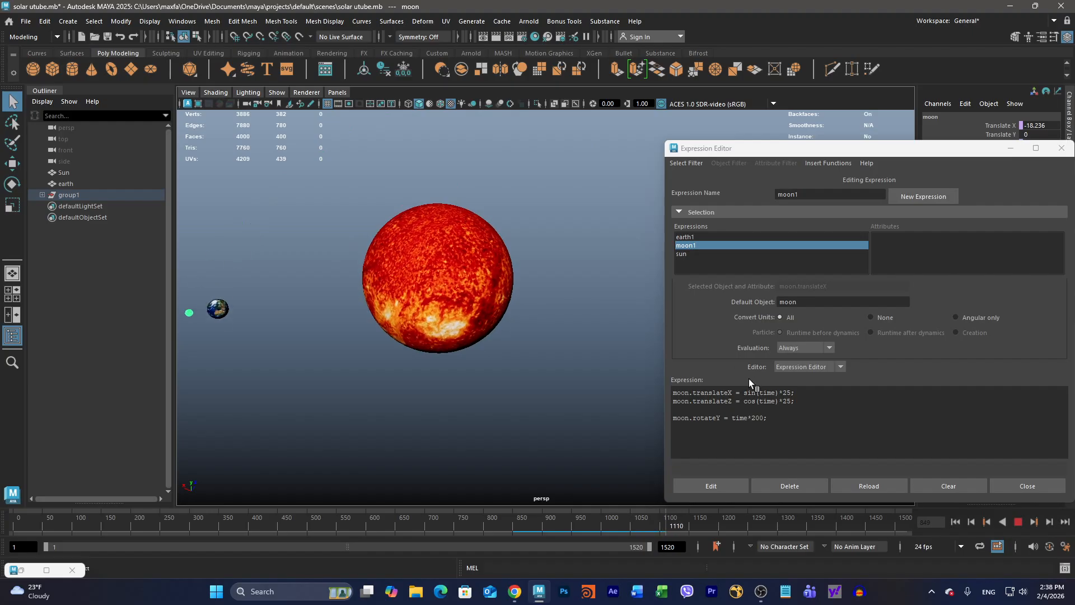
- Speed up the moon's orbit by using time*20 in both translate lines of the moon1 expression
left_click(775, 393)
type("*")
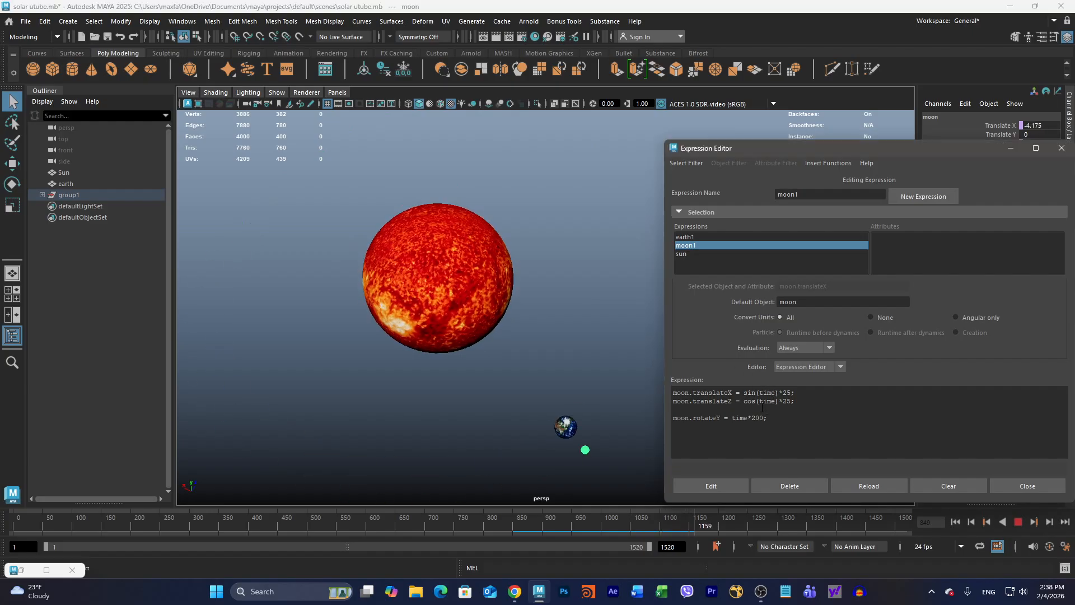
type("20")
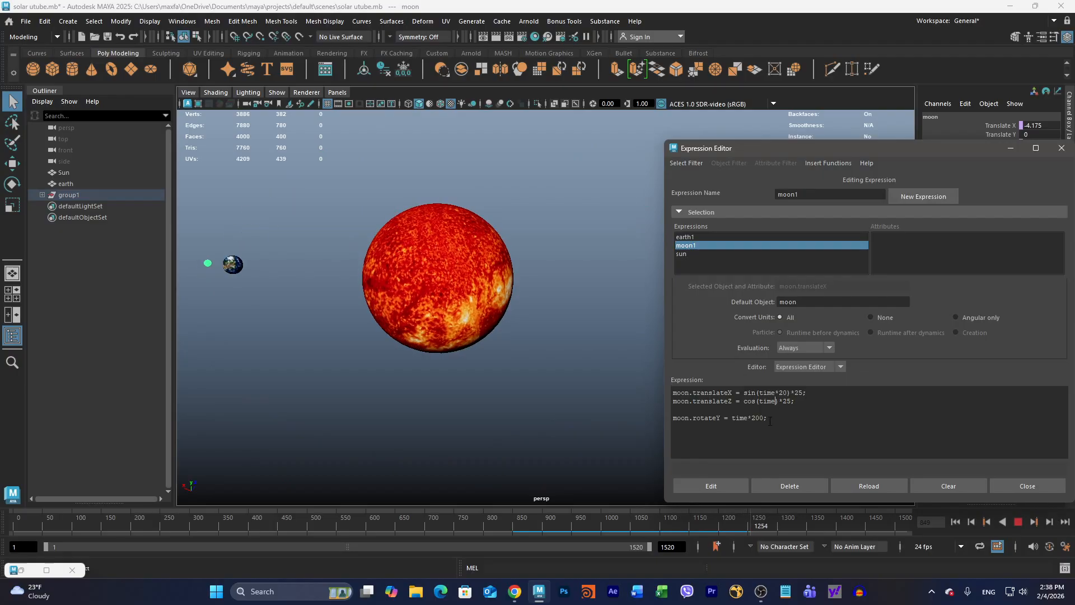
left_click(775, 401)
type("*20")
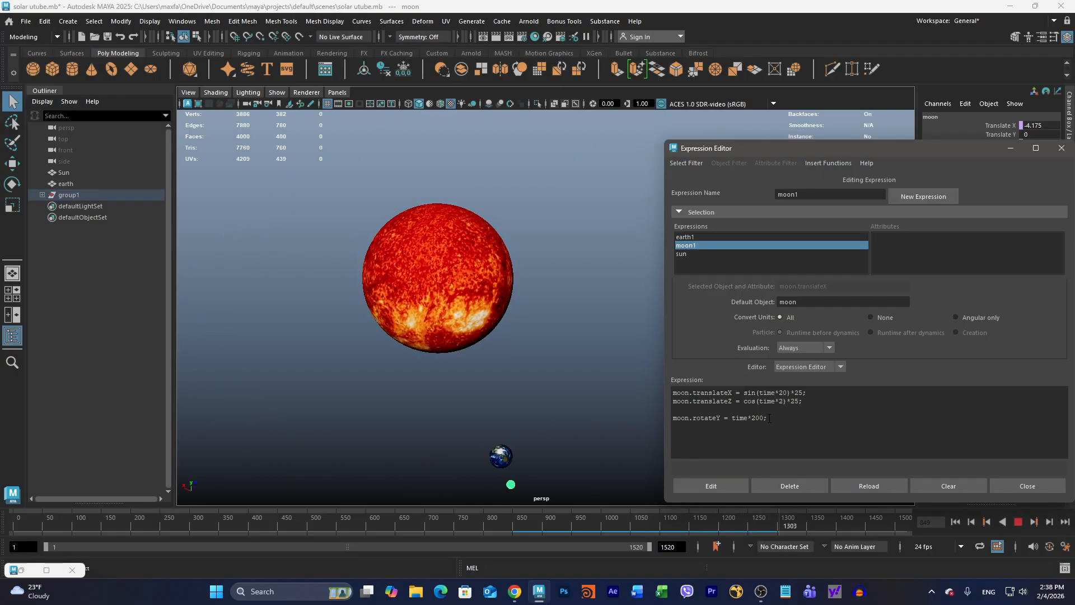
left_click(716, 484)
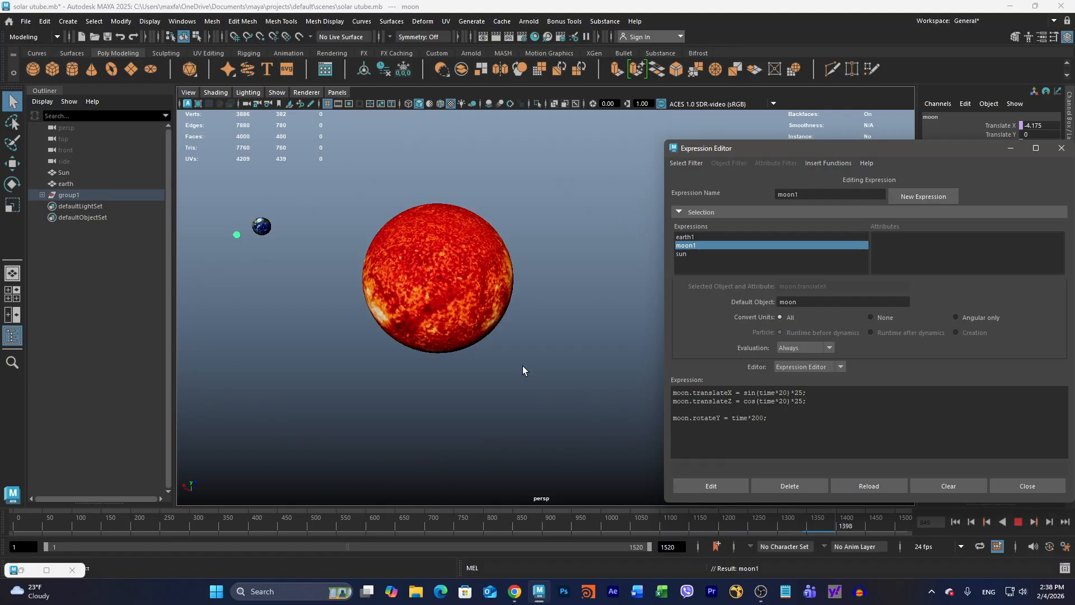
- Use time*5 in both translate lines of the moon1 expression and stop playback around frame 359 after checking the orbit
double_click(782, 392)
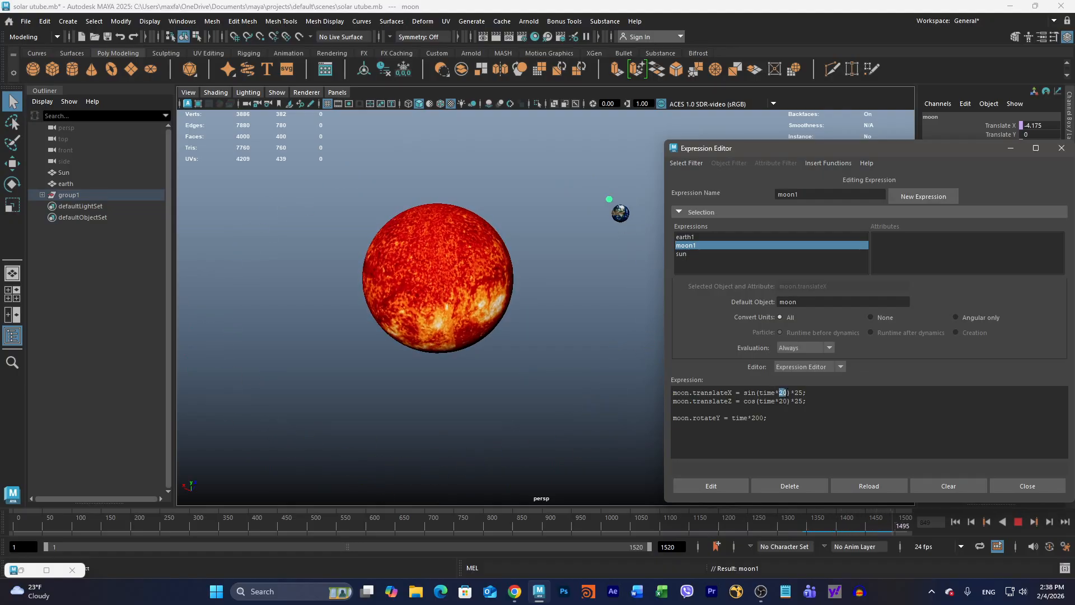
type("5")
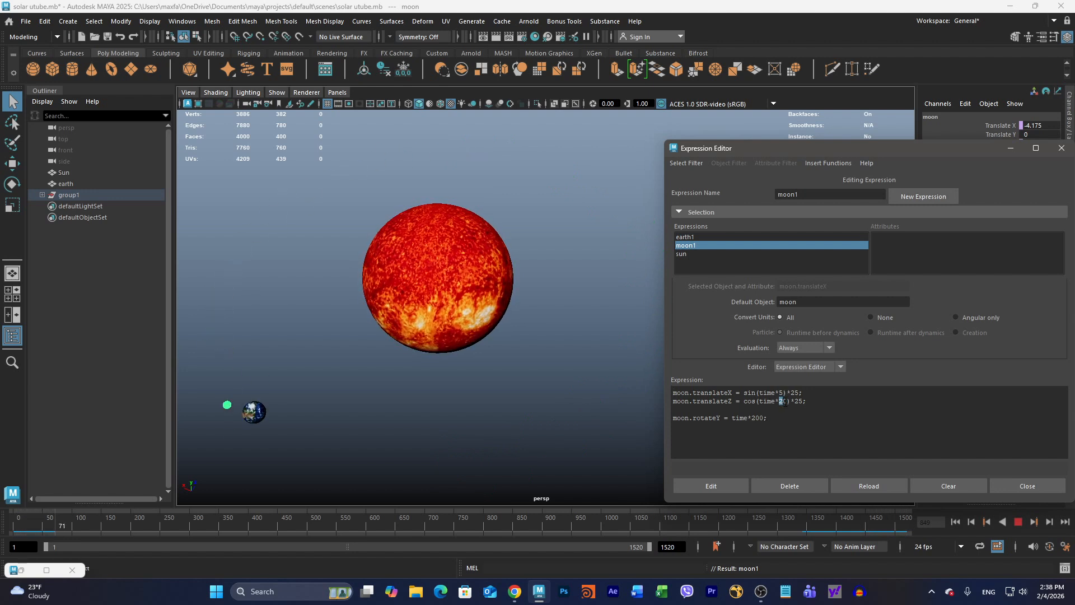
double_click(783, 400)
type("5")
left_click(738, 481)
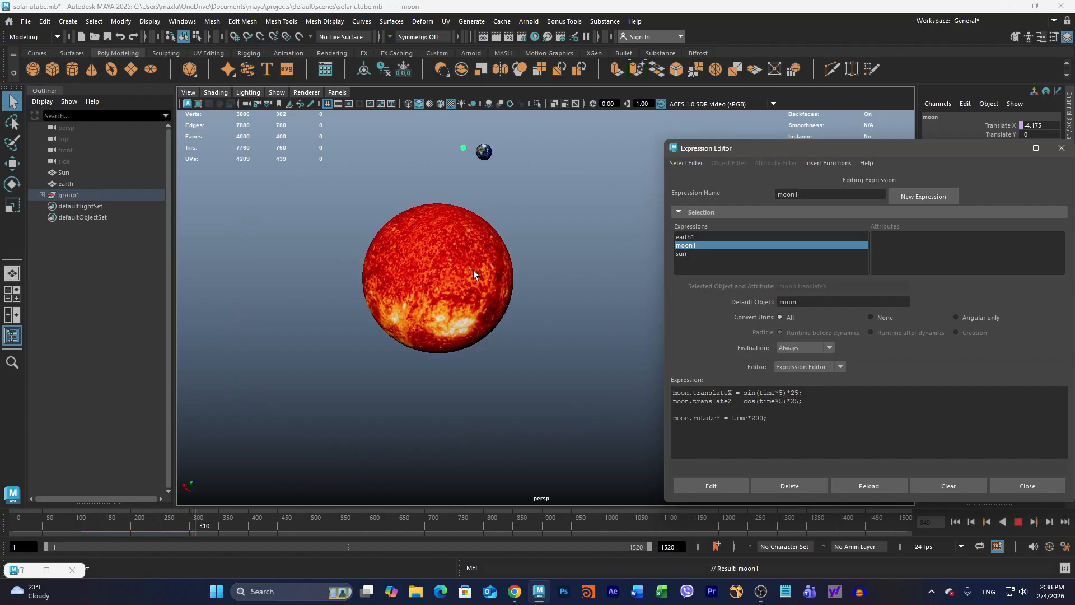
left_click(1018, 522)
- Focus on the moon, switch it to face selection, and select one face near the middle of its visible side
middle_click_drag(295, 402, 520, 404, "alt")
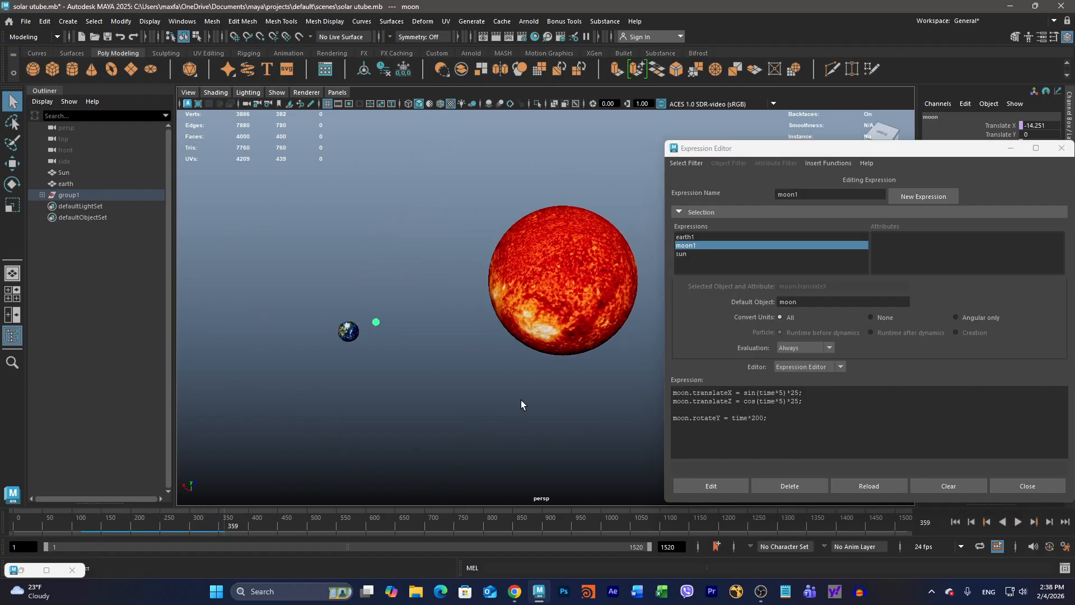
left_click_drag(519, 395, 542, 388, "alt")
middle_click_drag(422, 406, 465, 339, "alt")
right_click_drag(420, 341, 463, 355, "alt")
middle_click_drag(338, 342, 456, 338, "alt")
left_click(419, 312)
right_click_drag(454, 340, 567, 352, "alt")
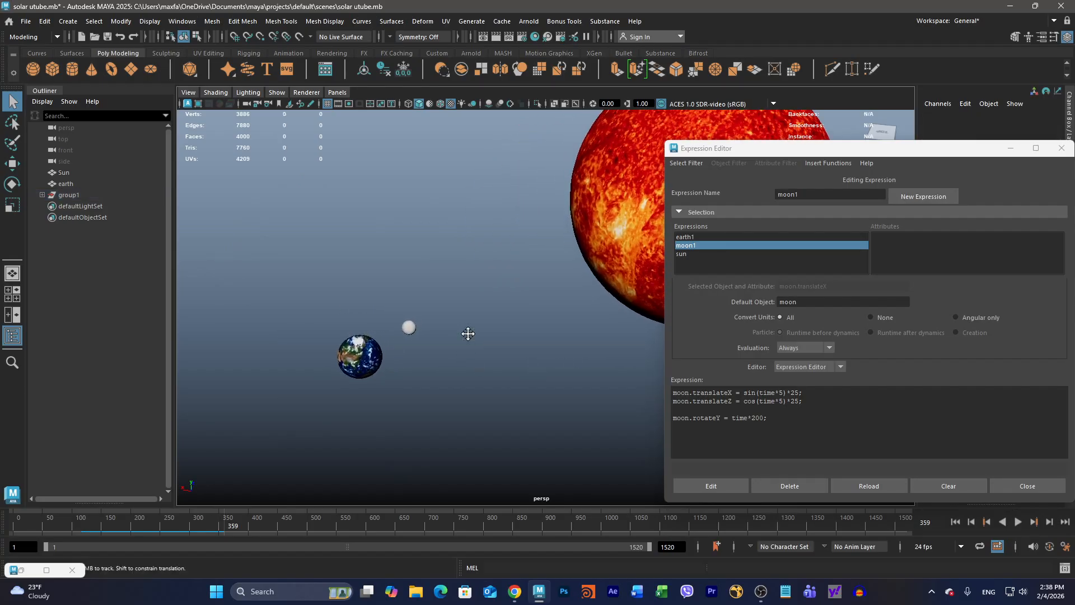
middle_click_drag(468, 334, 495, 290, "alt")
right_click_drag(415, 340, 599, 362, "alt")
middle_click_drag(404, 334, 498, 356, "alt")
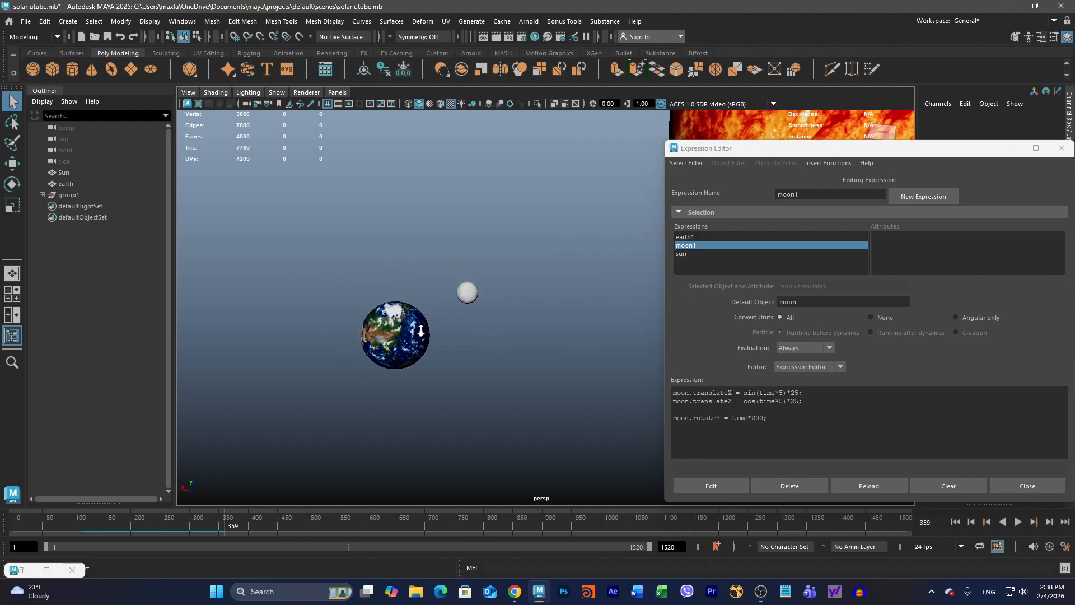
right_click_drag(420, 331, 526, 333, "alt")
middle_click_drag(498, 338, 577, 353, "alt")
right_click_drag(515, 349, 607, 353, "alt")
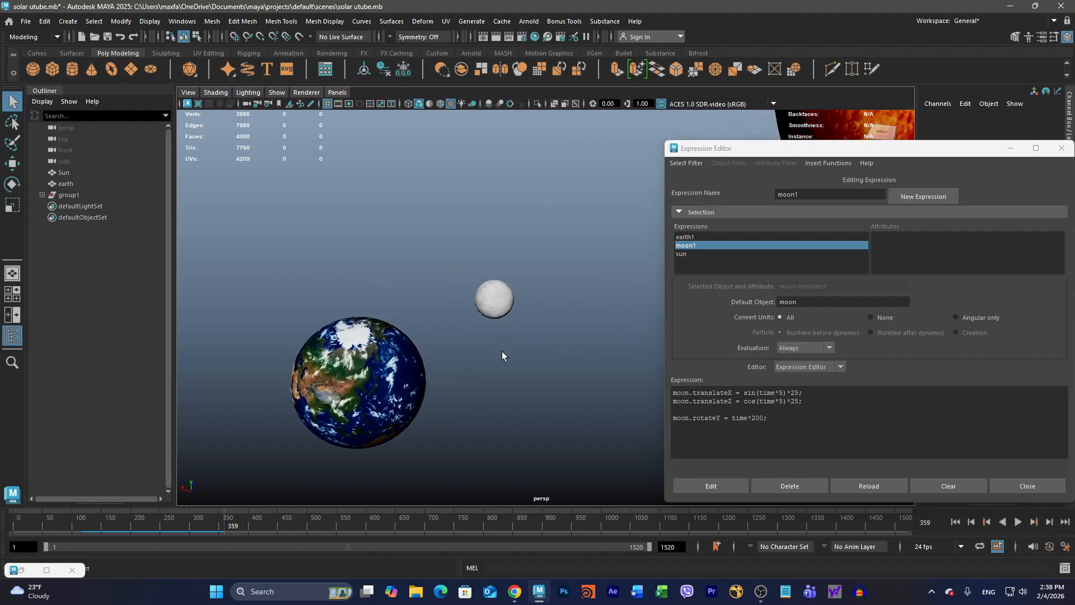
middle_click_drag(486, 334, 425, 327, "alt")
right_click_drag(425, 327, 622, 374, "alt")
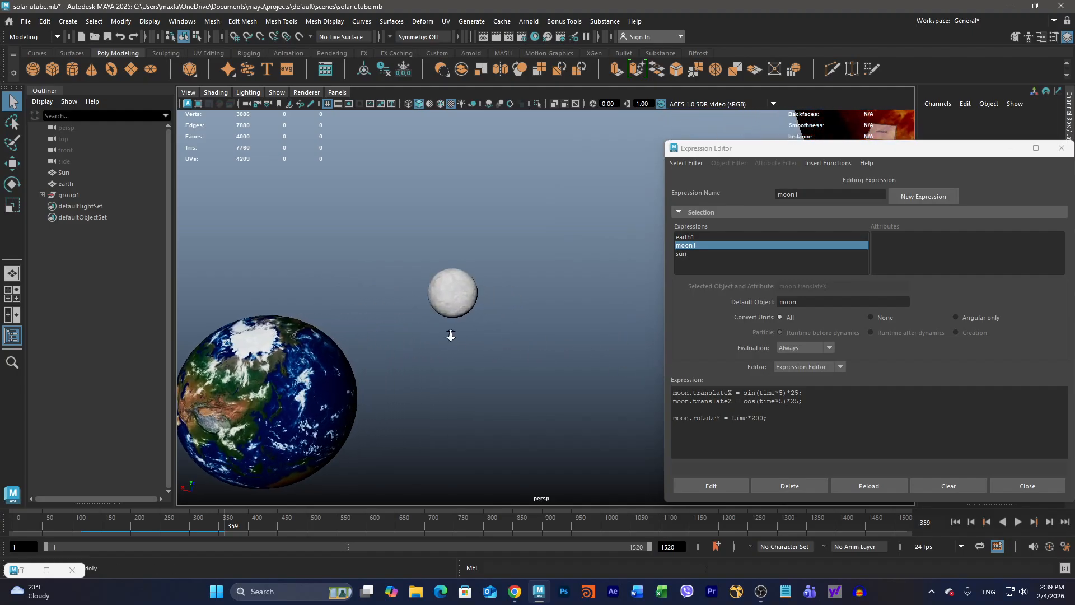
right_click_drag(451, 335, 647, 381, "alt")
right_click_drag(509, 350, 694, 393, "alt")
right_click_drag(409, 326, 610, 364, "alt")
left_click(418, 290)
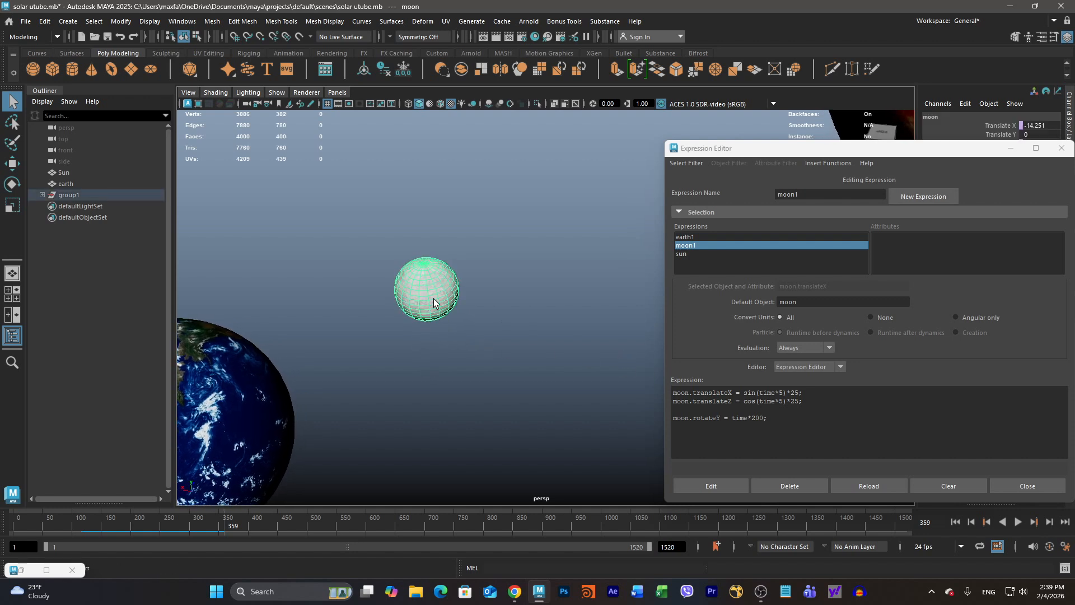
right_click_drag(427, 257, 425, 295)
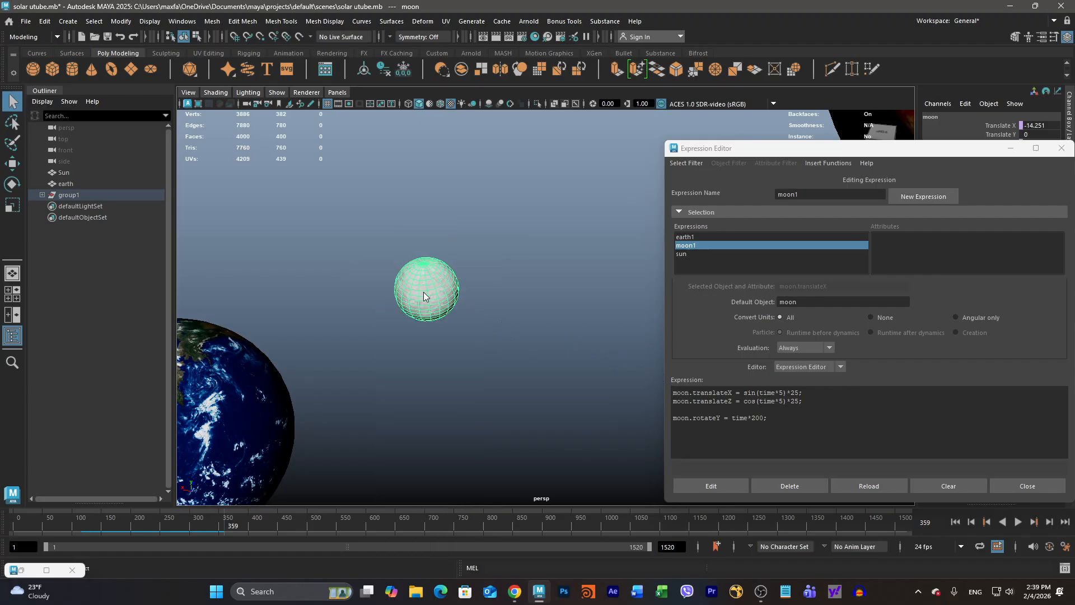
left_click(423, 276)
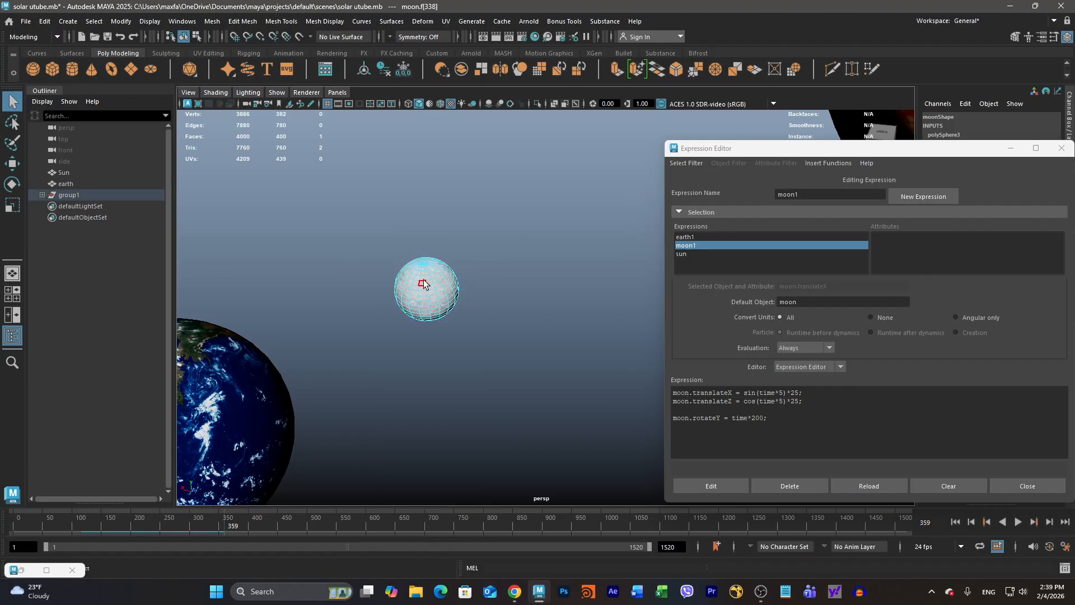
- Add the faces below the selected one to the selection, marking a vertical strip down the moon's visible side
left_click(423, 293, "shift")
left_click(423, 295, "shift")
left_click(424, 307, "shift")
left_click(425, 305, "shift")
left_click(425, 313, "shift")
- Set moon.rotateY to time*2000 in the moon1 expression, apply the edit, and step forward frame by frame to frame 362
left_click(765, 417)
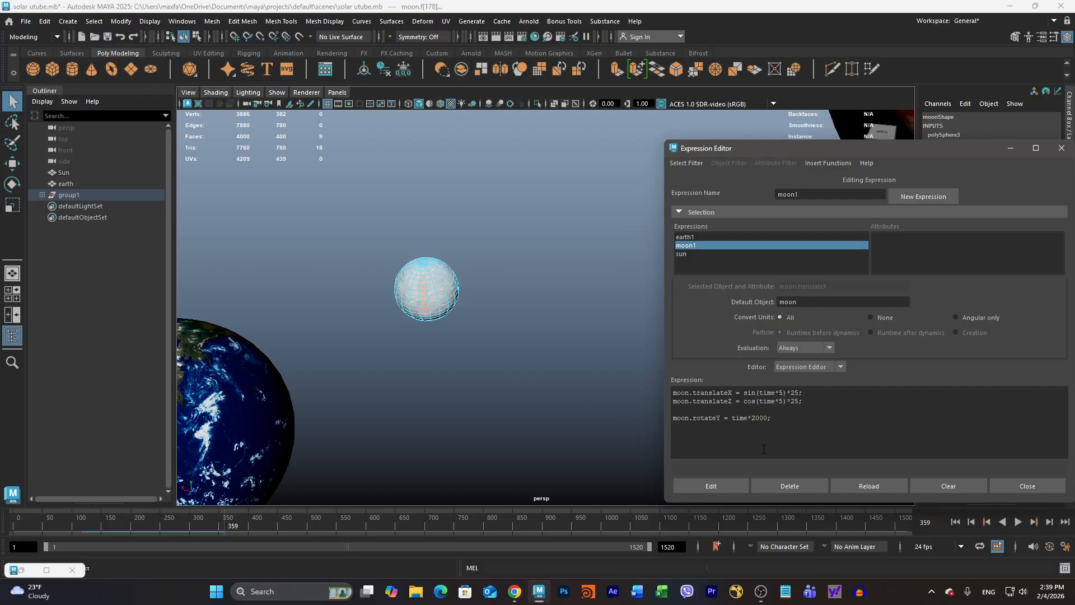
left_click(729, 483)
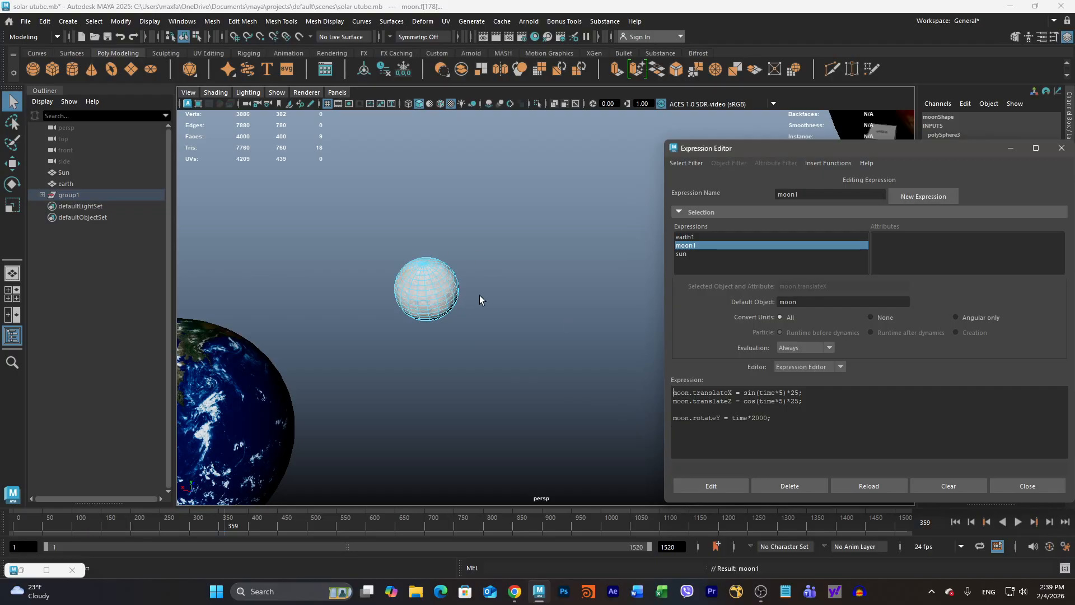
left_click(1049, 523)
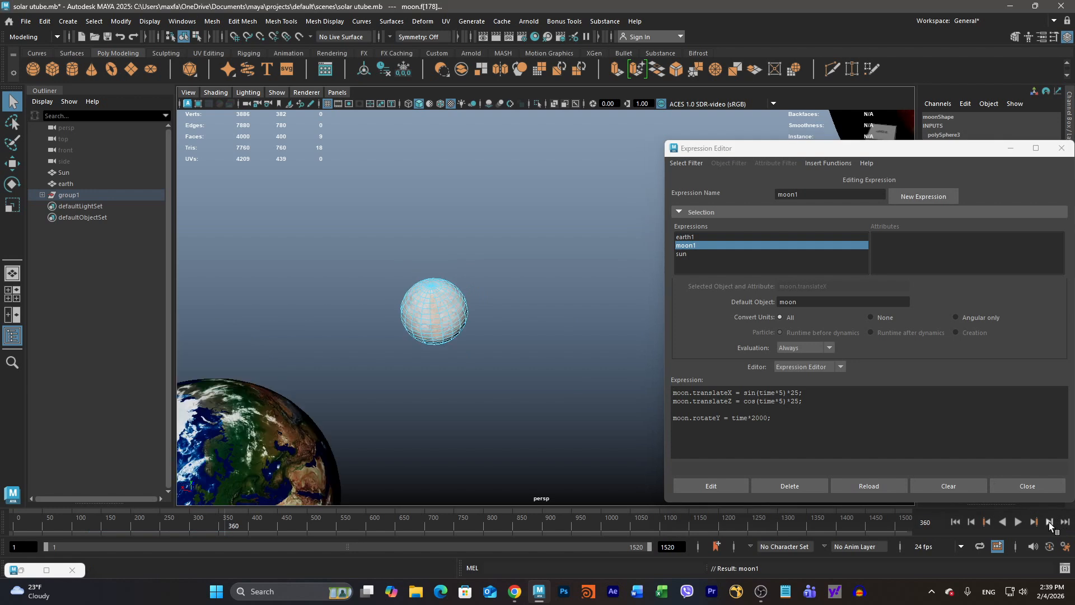
left_click(1050, 522)
left_click(1049, 523)
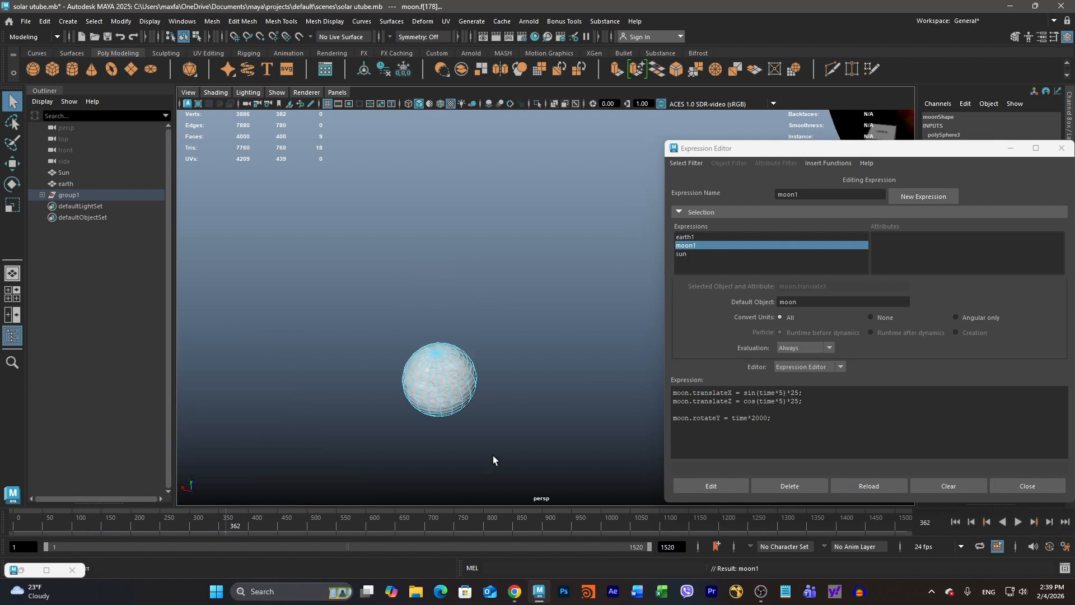
- Step frame by frame to frame 368, examining how the marked strip of faces turns as the moon rotates
left_click_drag(493, 461, 520, 343, "alt")
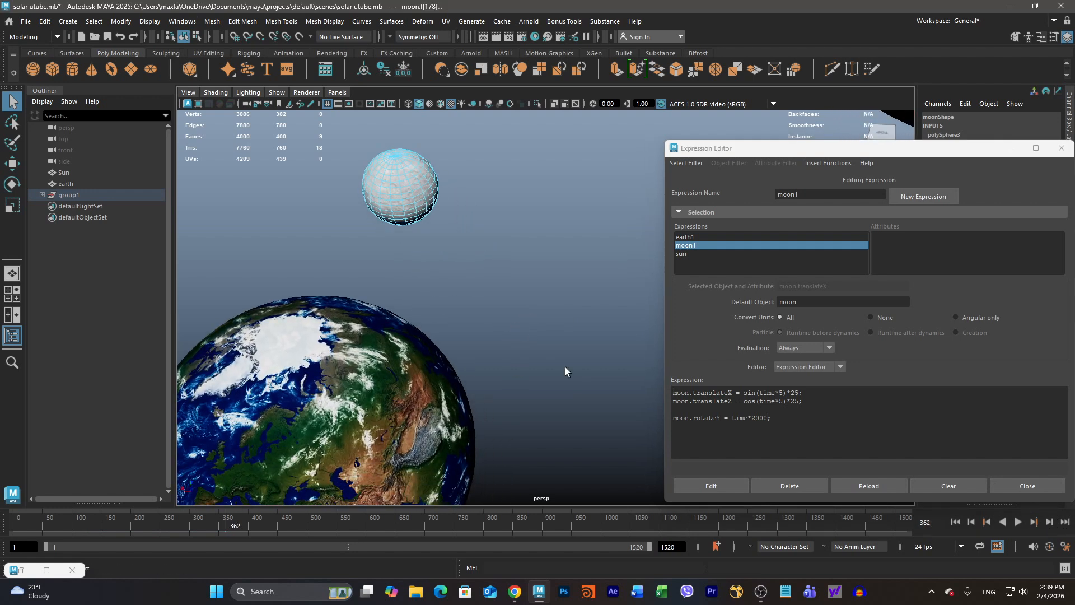
left_click(1050, 522)
left_click(1050, 522)
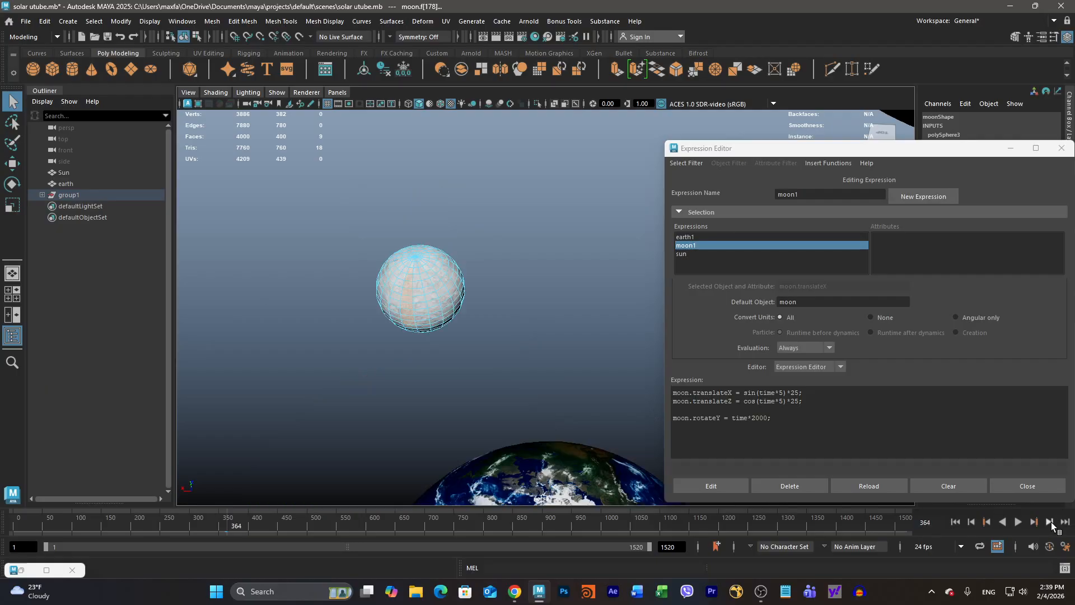
left_click(1049, 523)
left_click(1050, 522)
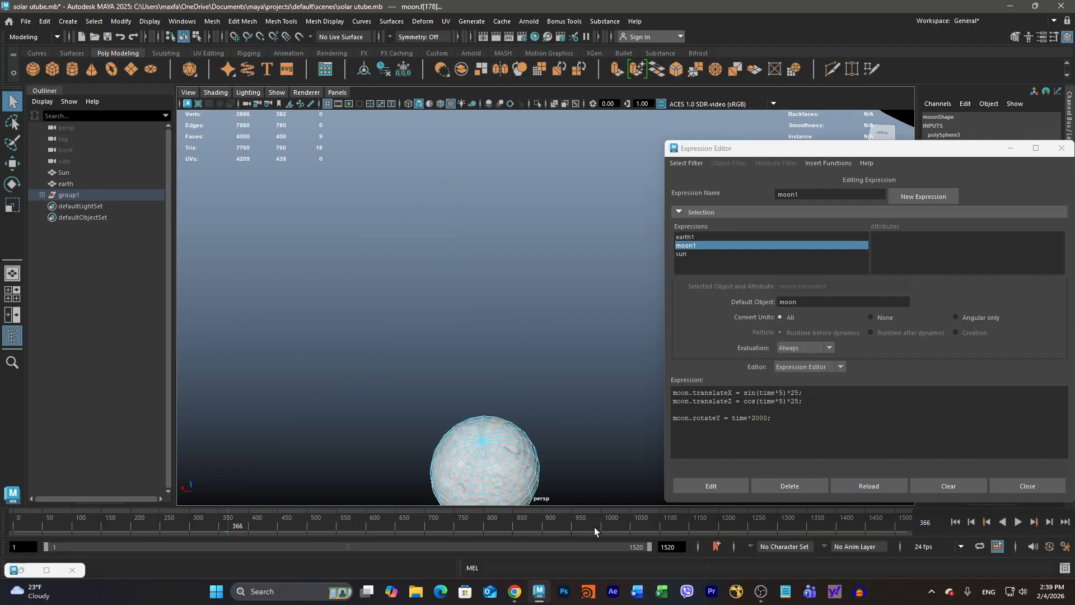
left_click_drag(569, 465, 537, 343, "alt")
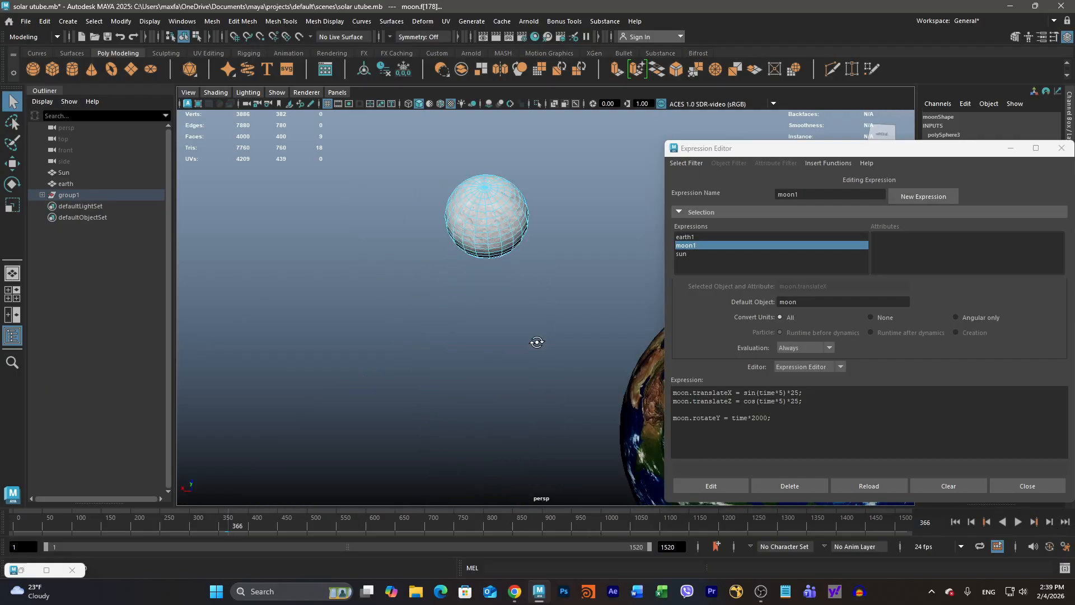
left_click_drag(539, 257, 531, 355, "alt")
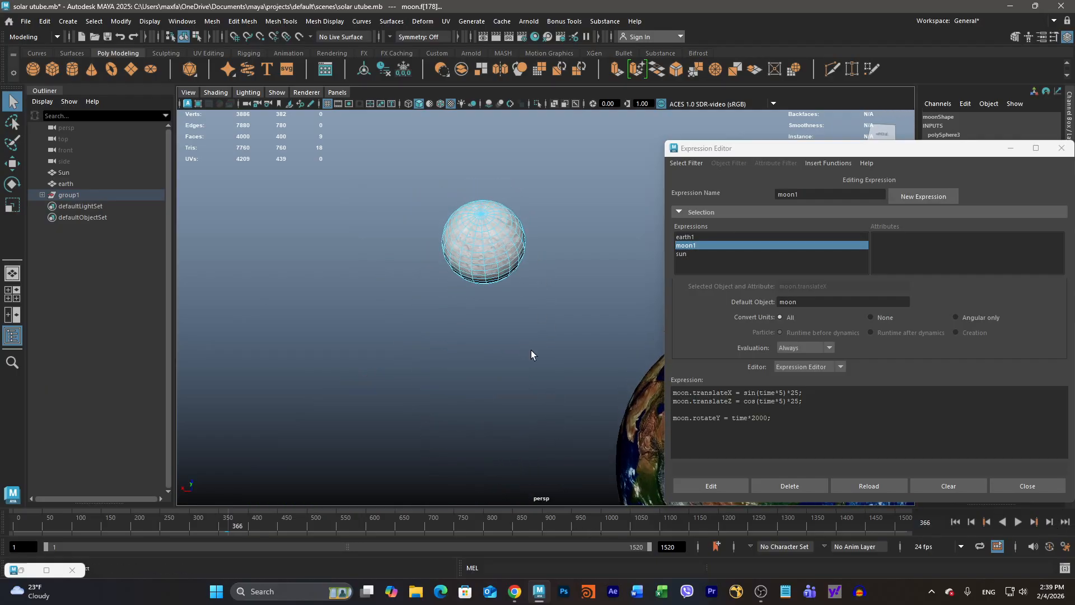
left_click(1050, 522)
left_click(1050, 522)
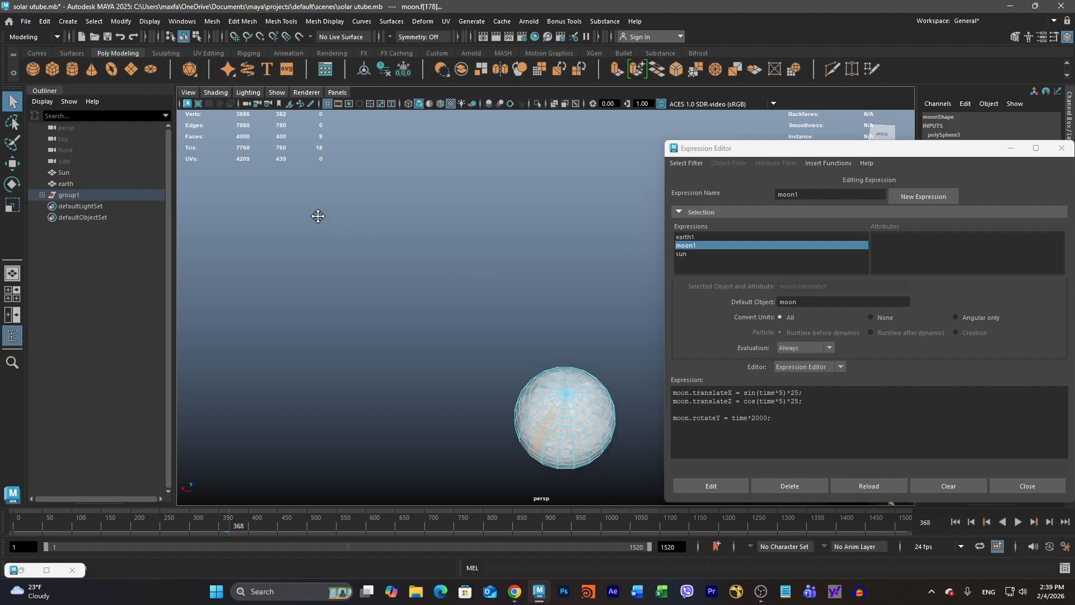
middle_click_drag(318, 216, 237, 190, "alt")
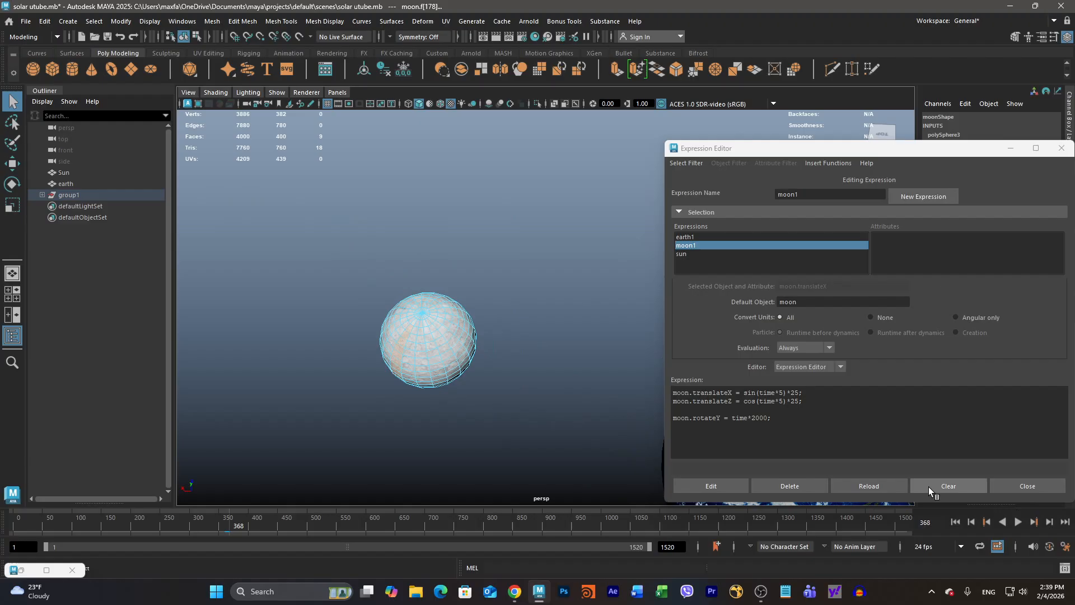
- Play the animation, set moon.rotateY to time*200 in the moon1 expression, apply the edit, and stop playback after checking the motion
left_click(1018, 522)
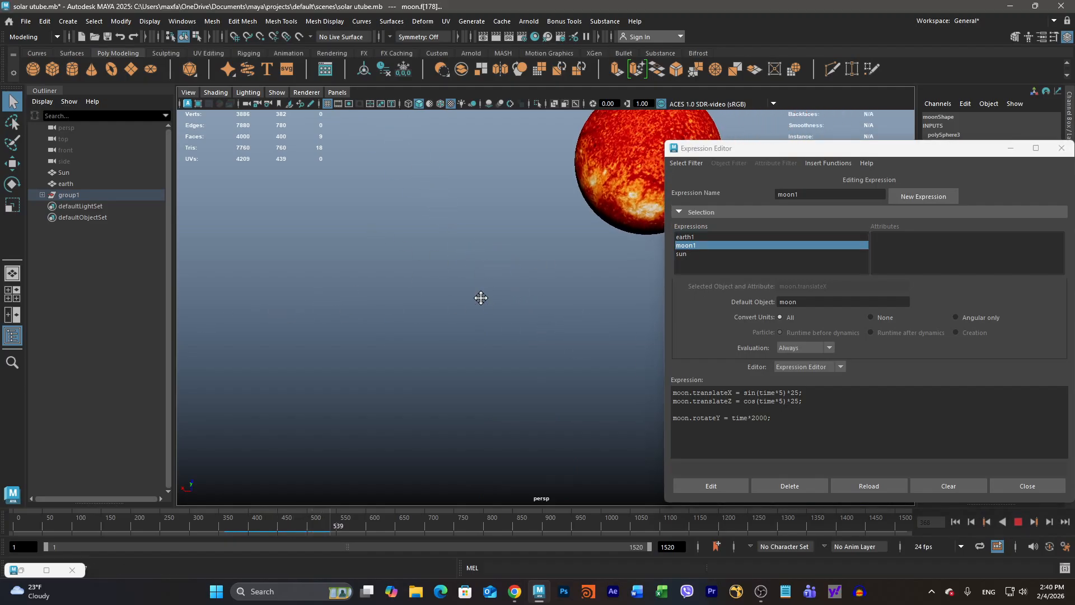
left_click(767, 419)
key("BackSpace")
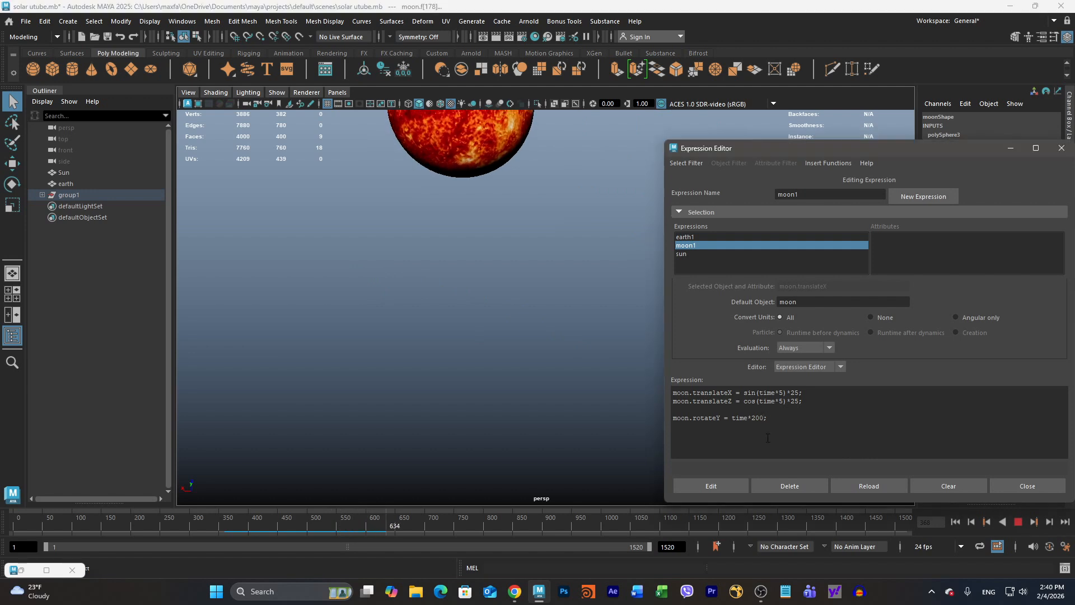
left_click(728, 486)
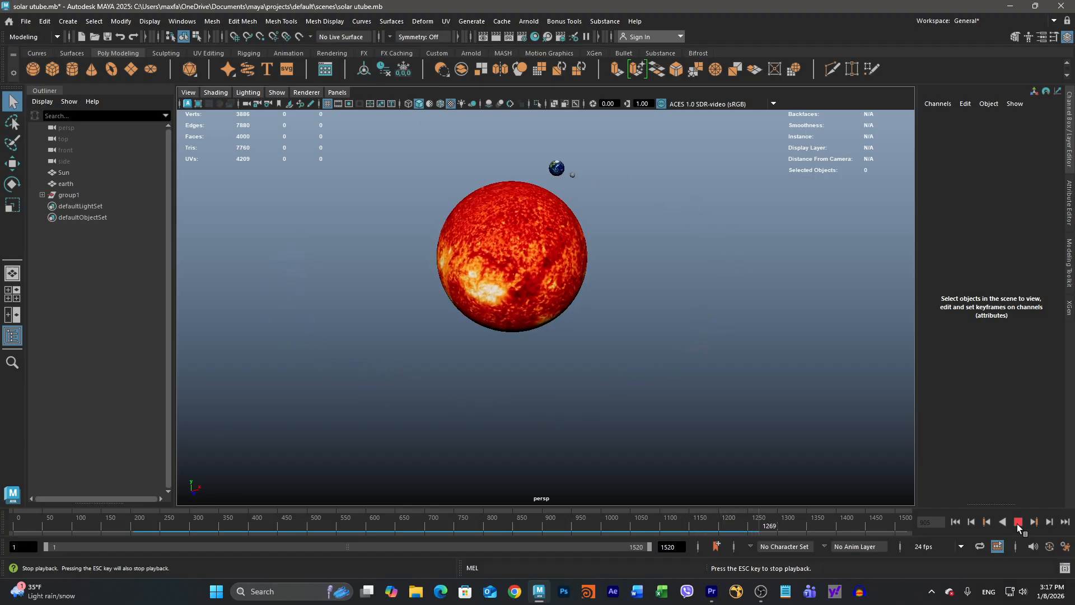
left_click(1018, 522)
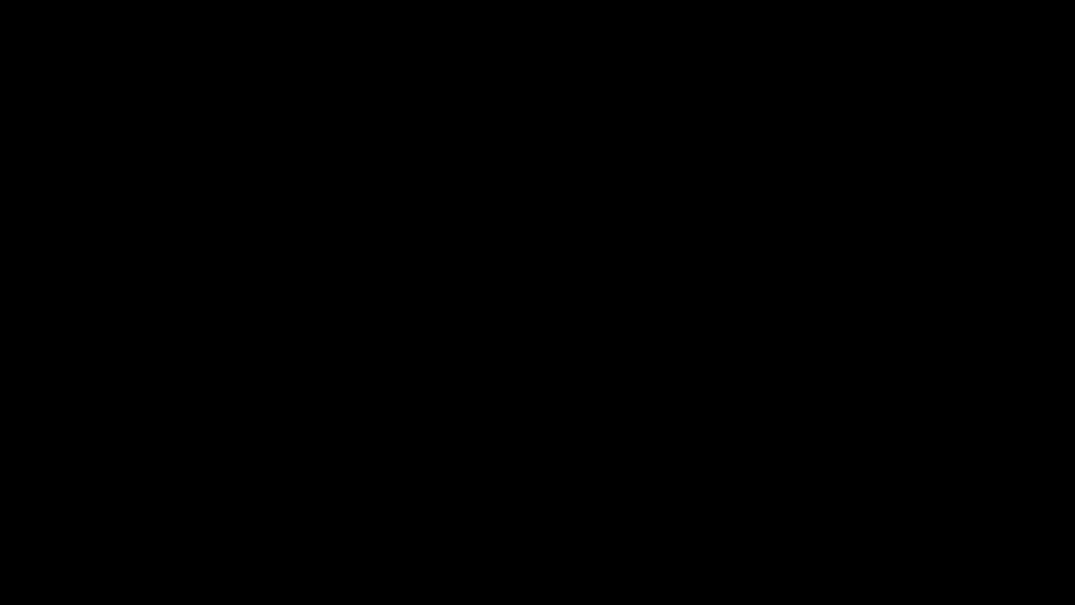